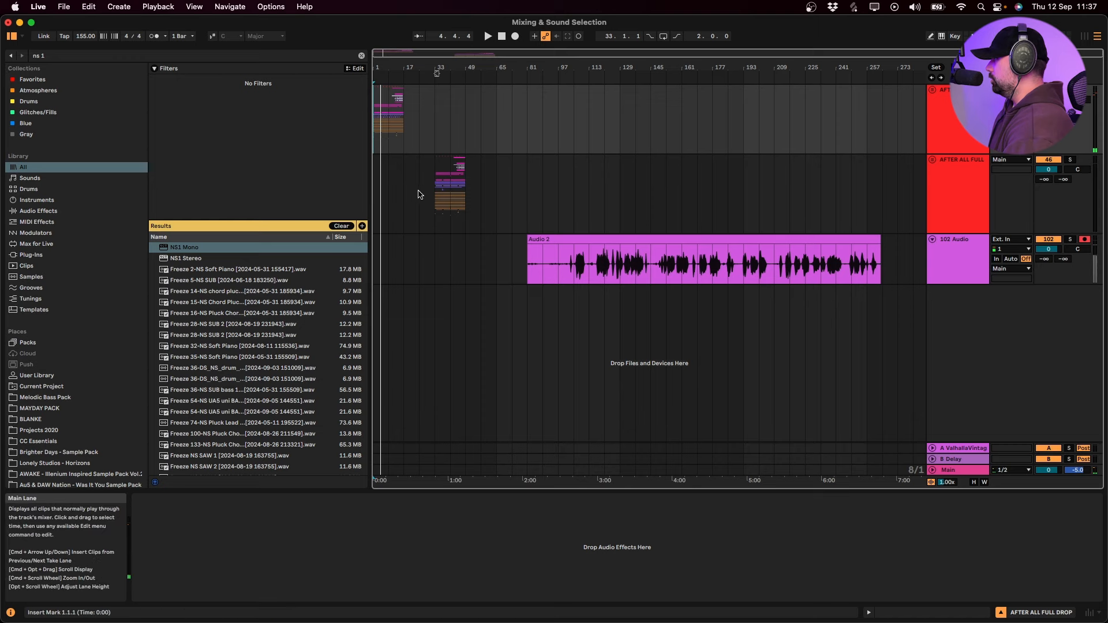
Listen to the second AFTER ALL FULL group track, which starts around bar 33, and delete it
left_click(435, 225)
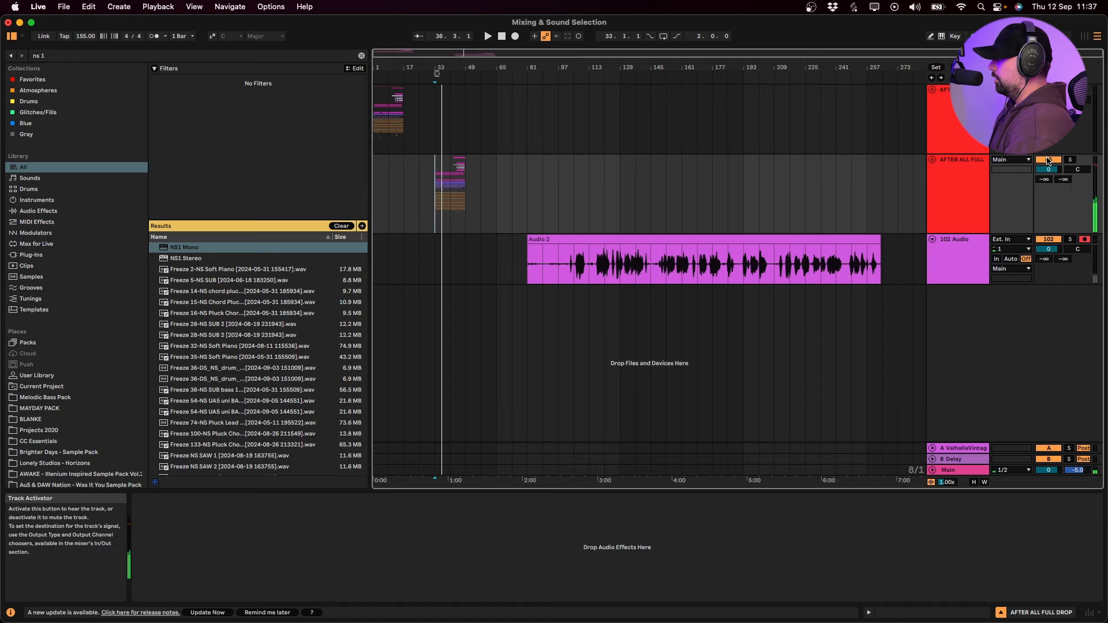
left_click(952, 196)
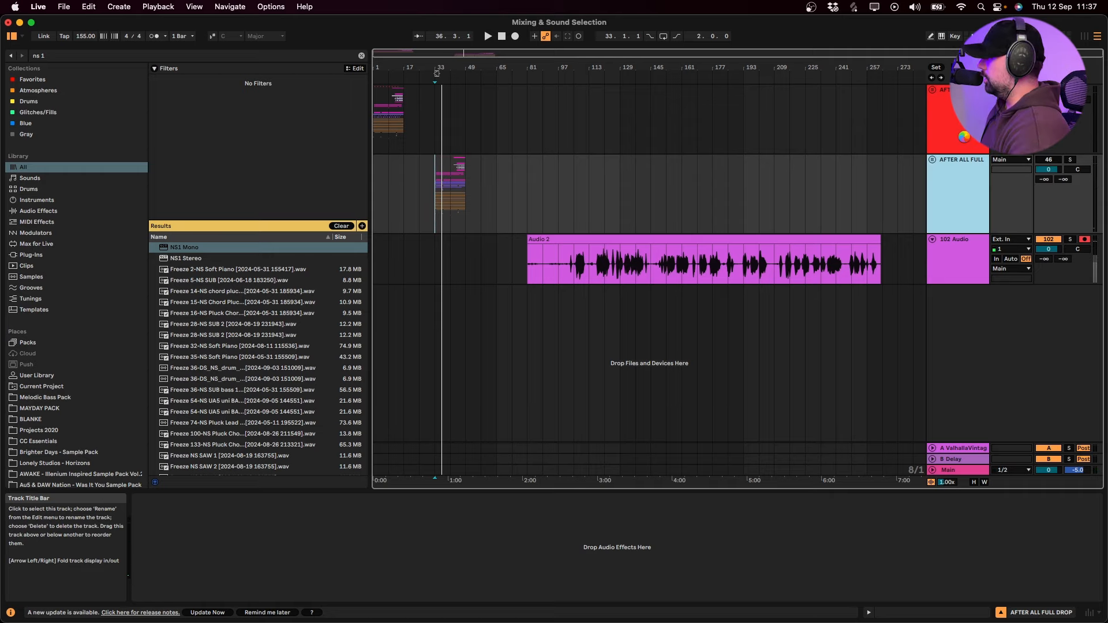
key("Delete")
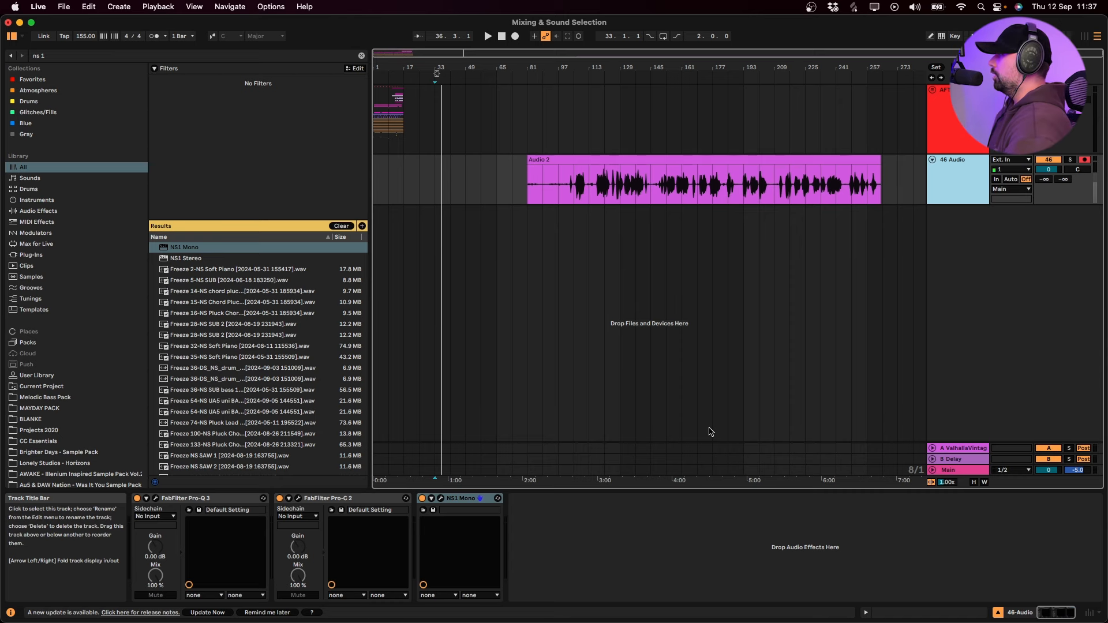
Unfold the AFTER ALL FULL DROP group and, inside it, the VOCALS and BVGS groups
left_click(954, 108)
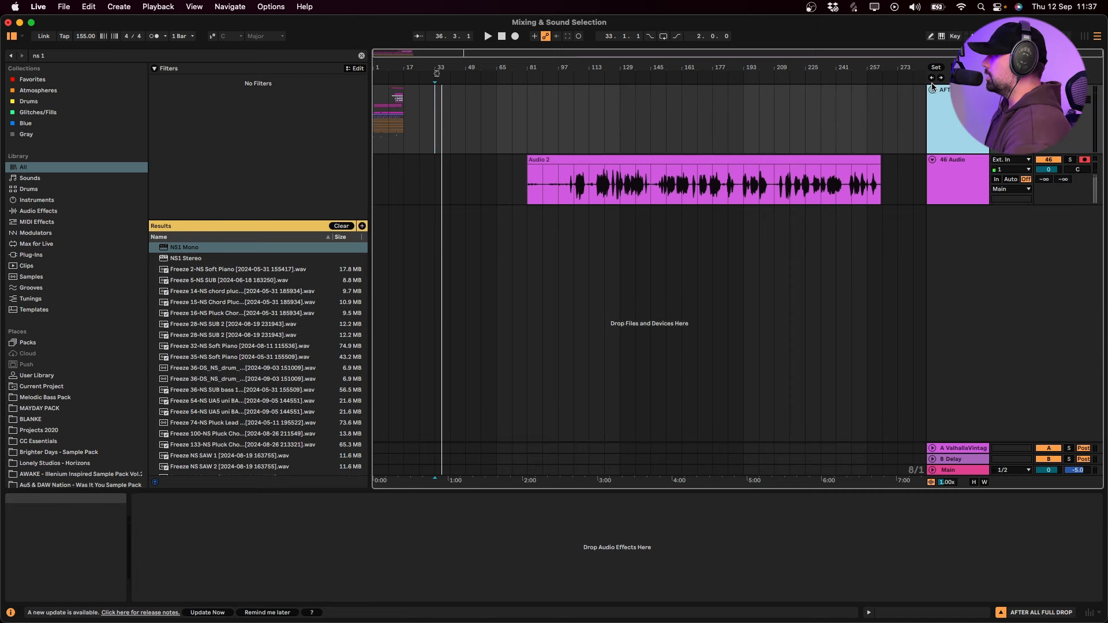
key("super+z")
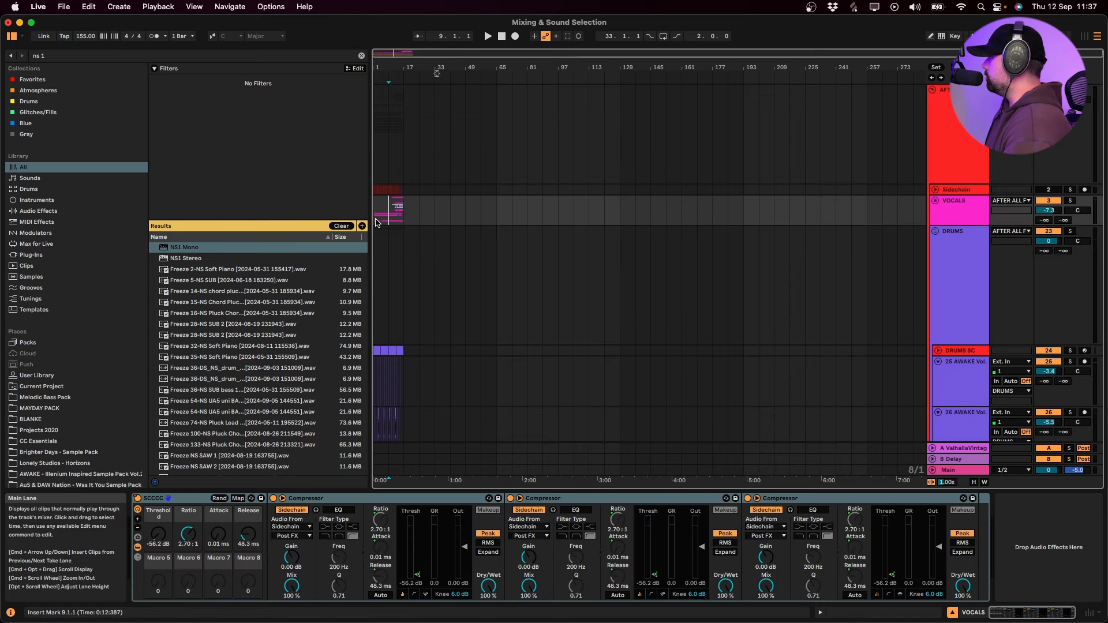
left_click(936, 201)
scroll(467, 344, "down", 3)
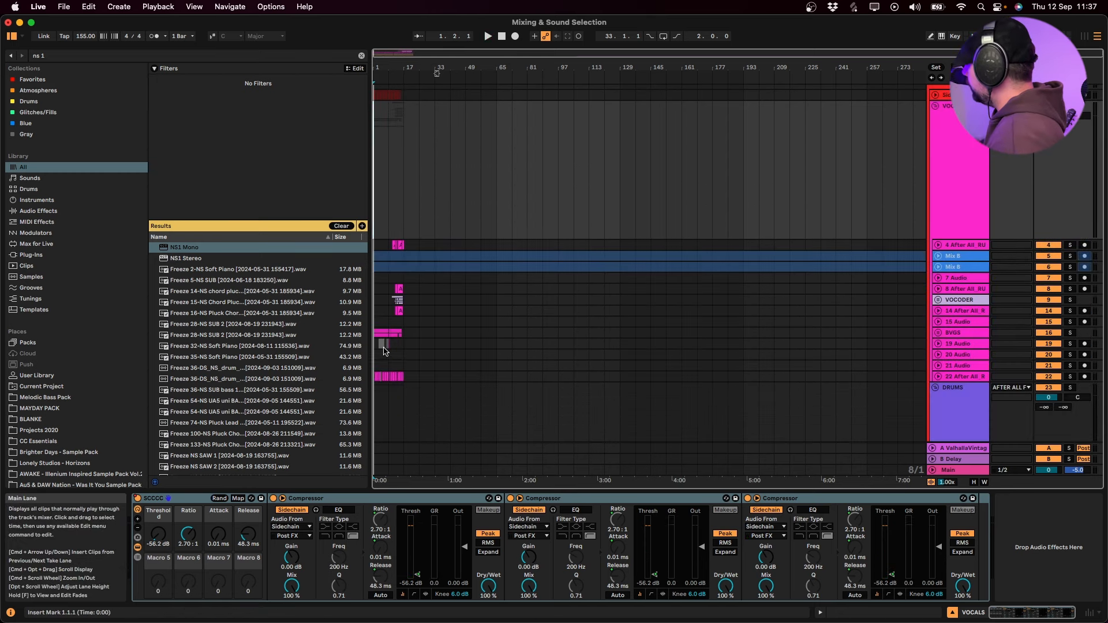
scroll(1001, 310, "down", 1)
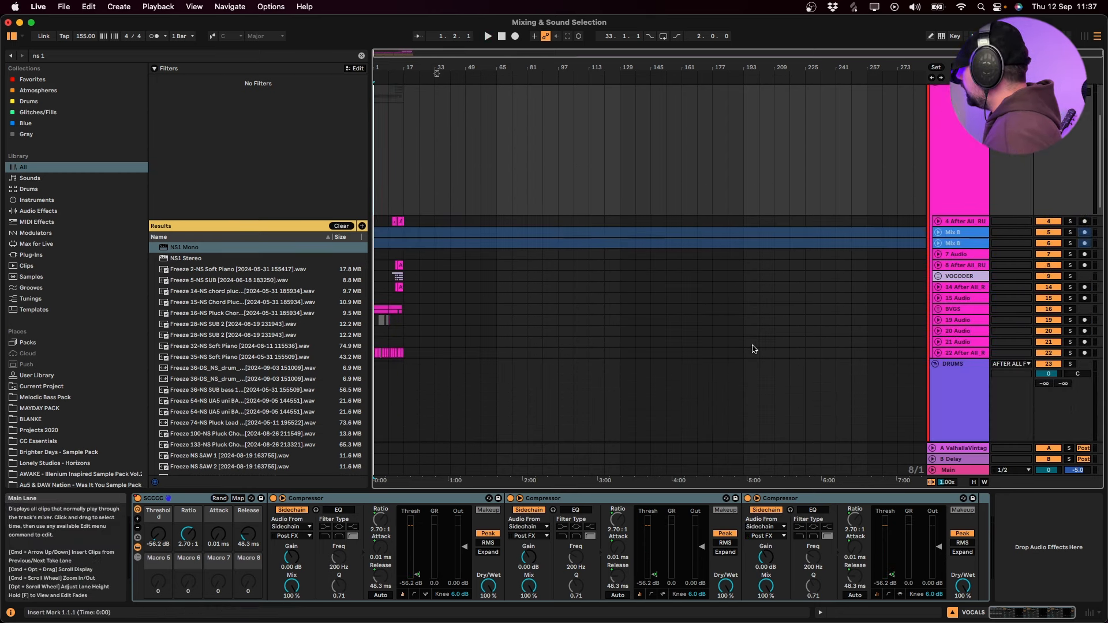
left_click(938, 309)
Play the backing vocal clips from the beginning and show the BVGS group's effect chain
left_click(414, 363)
key("plus")
key("plus")
key("plus")
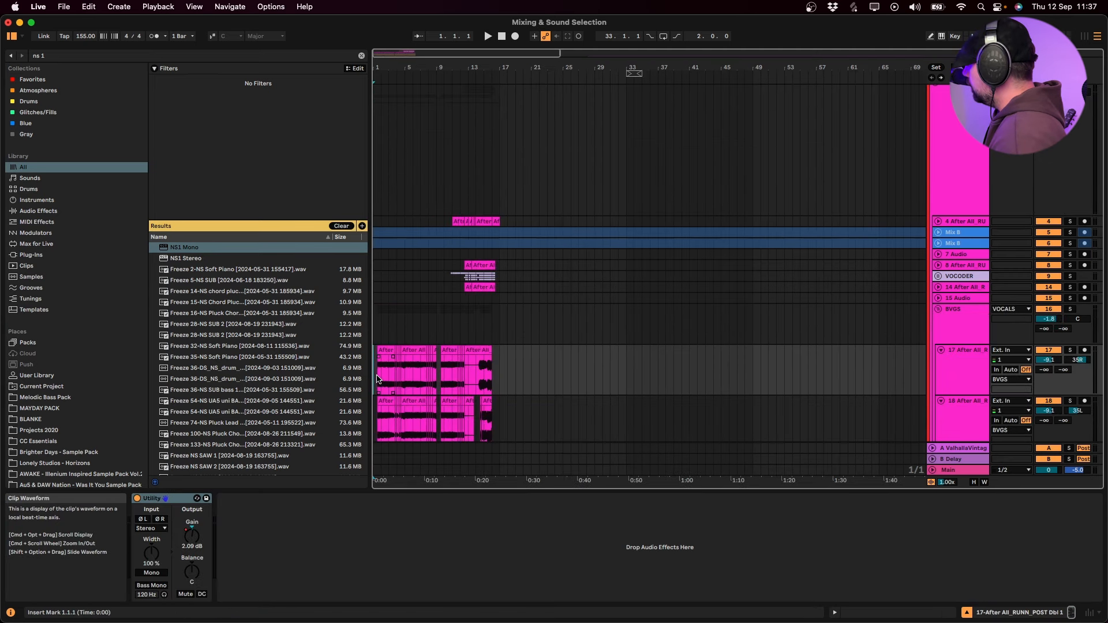
scroll(410, 347, "down", 3)
left_click(392, 310)
key("space")
key("Up")
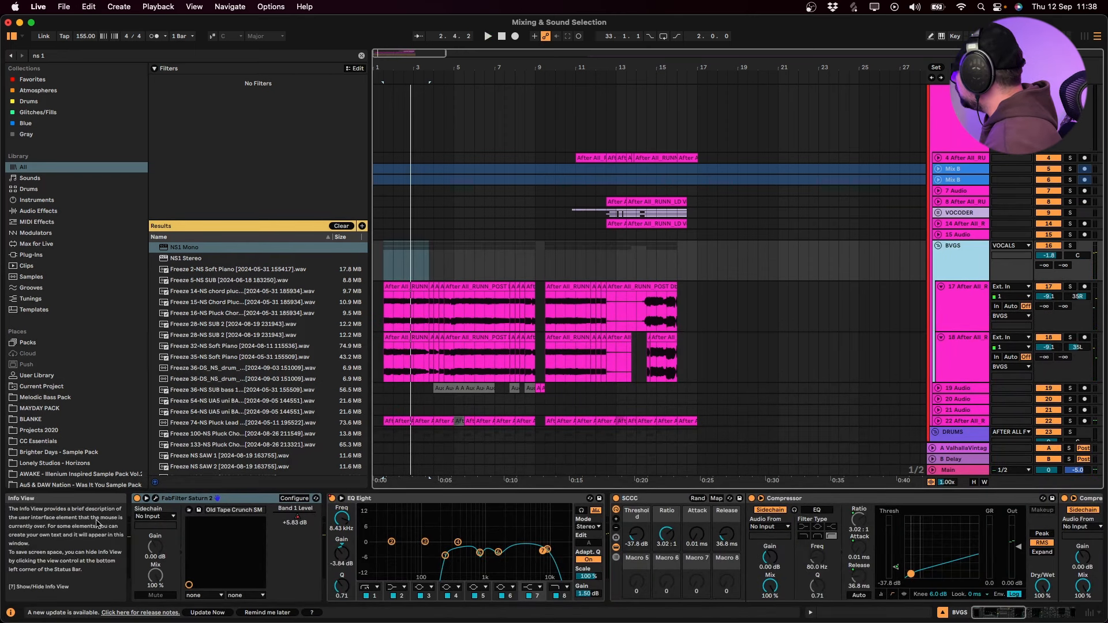
Compare the BVGS group's sound with FabFilter Saturn 2 bypassed and switched back on
left_click(137, 499)
key("space")
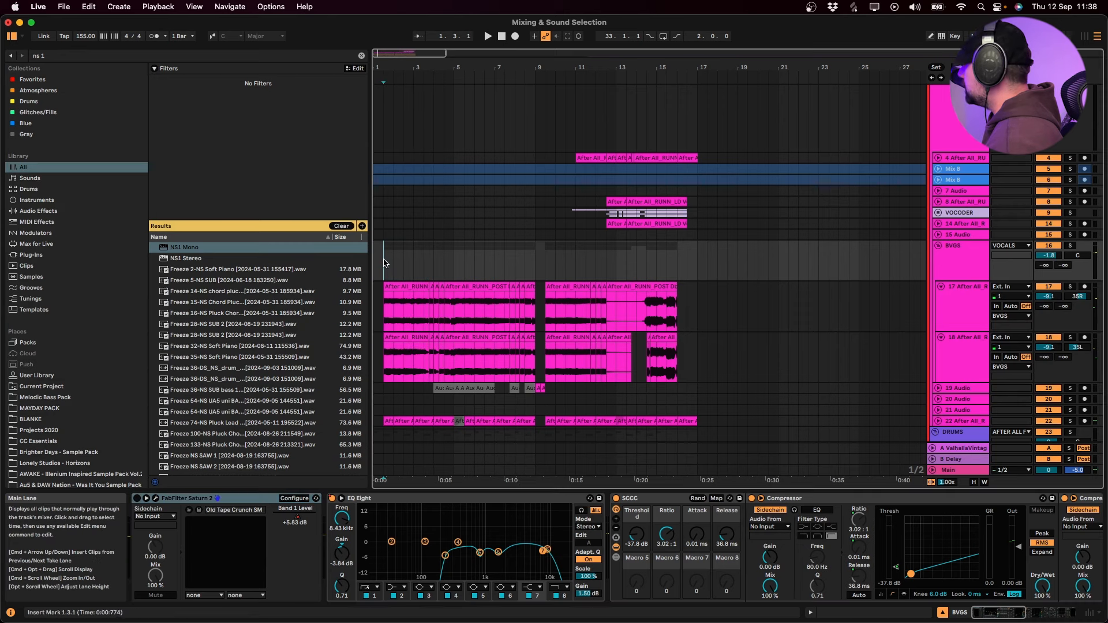
left_click(137, 499)
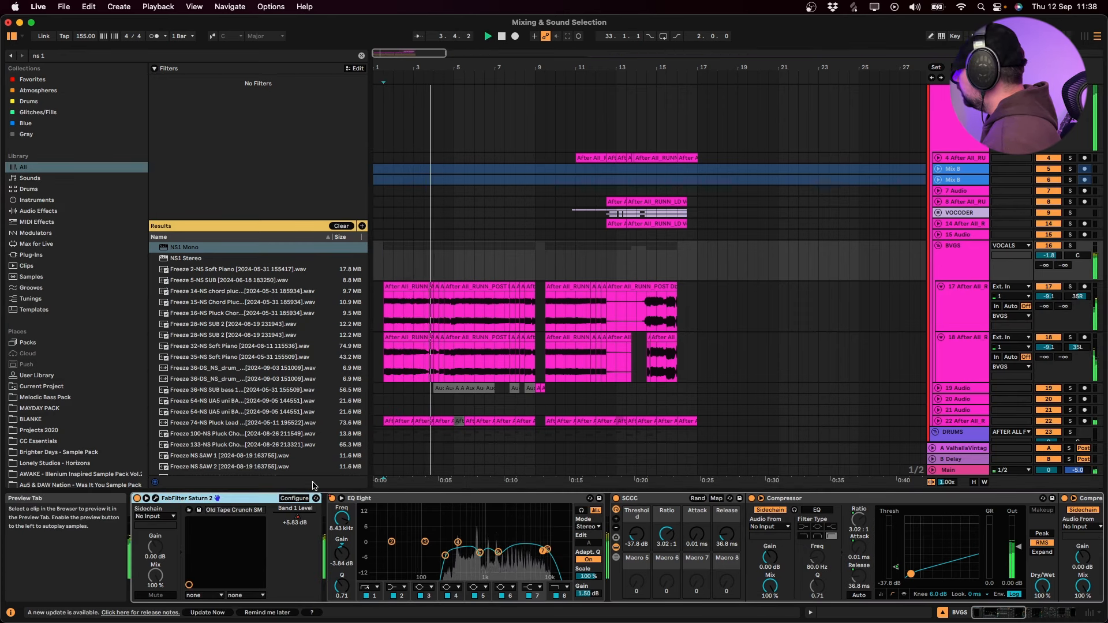
Listen to the BVGS group with EQ Eight and FabFilter Saturn 2 bypassed, and switch both devices back on
left_click(332, 499)
left_click(332, 499)
key("space")
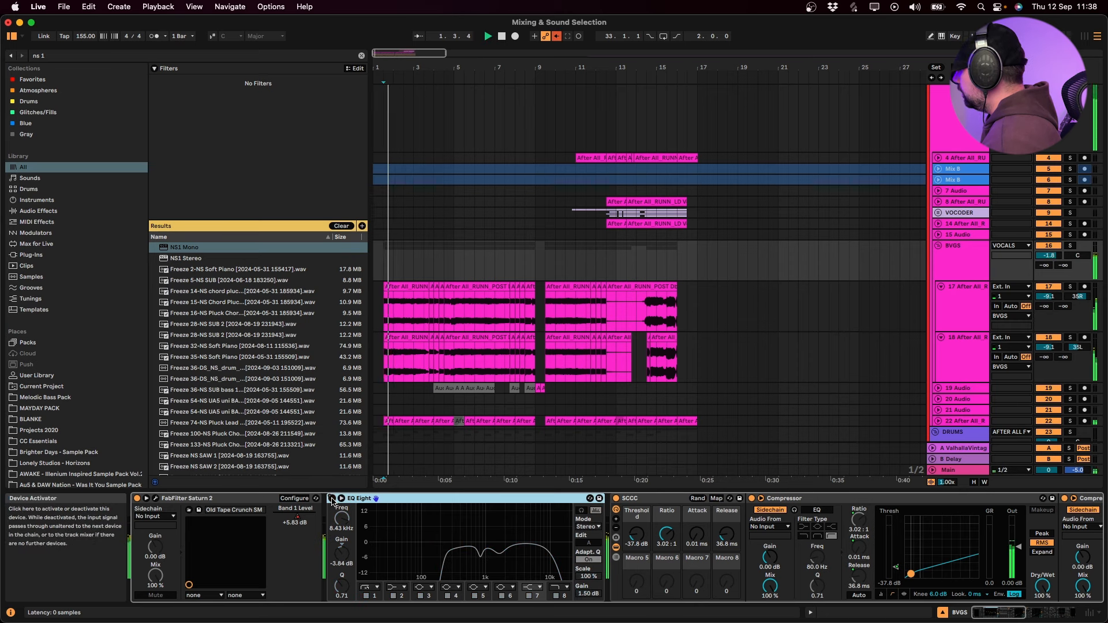
left_click(137, 498)
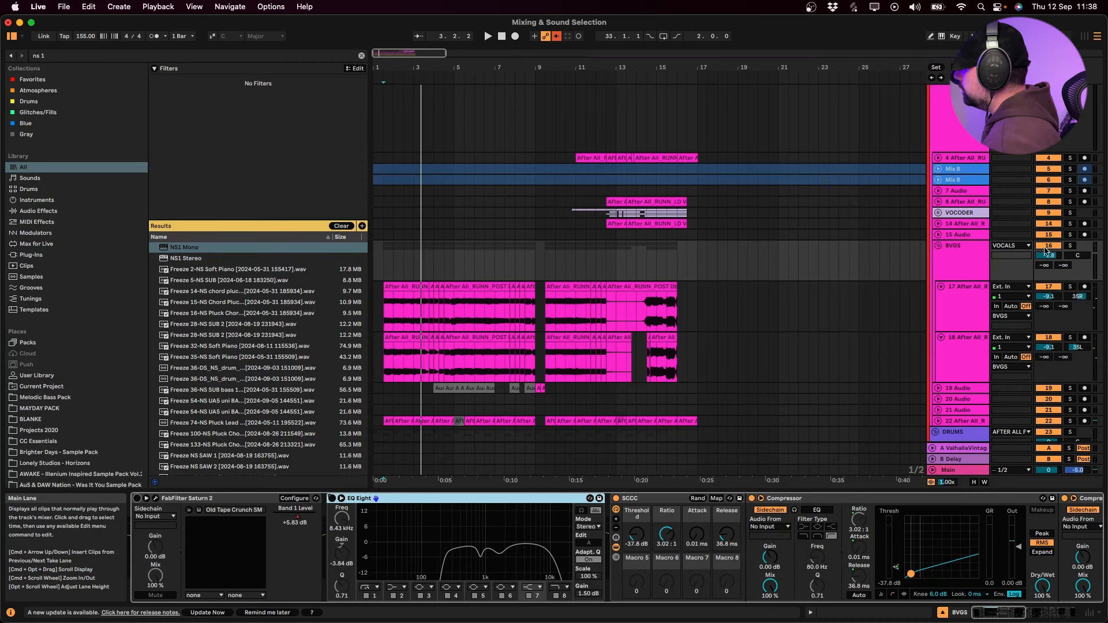
key("space")
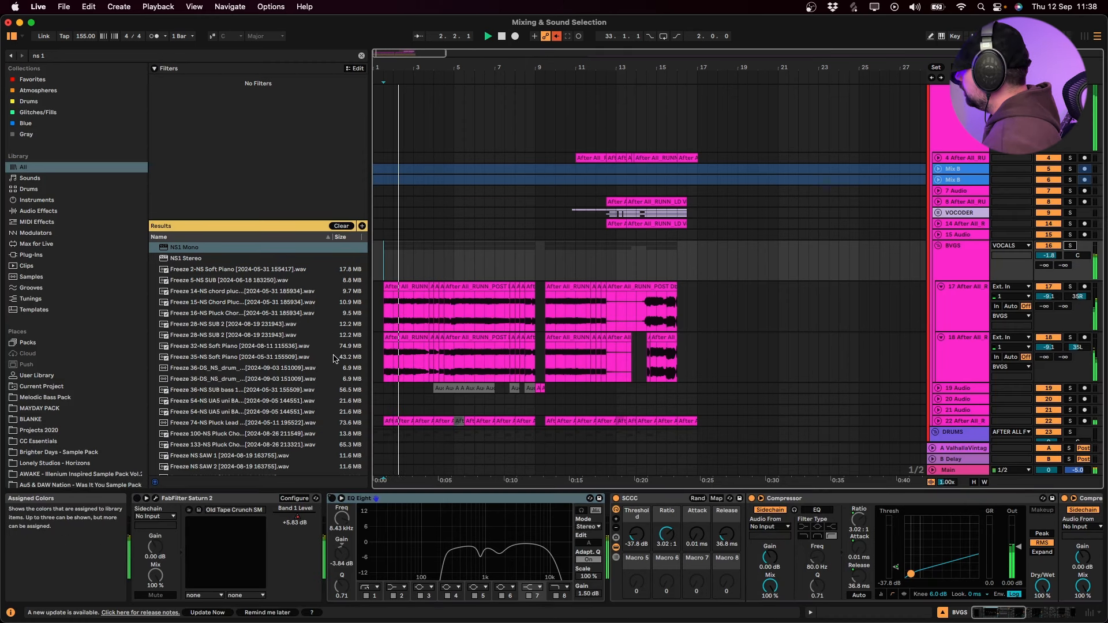
left_click(205, 503)
left_click(137, 499)
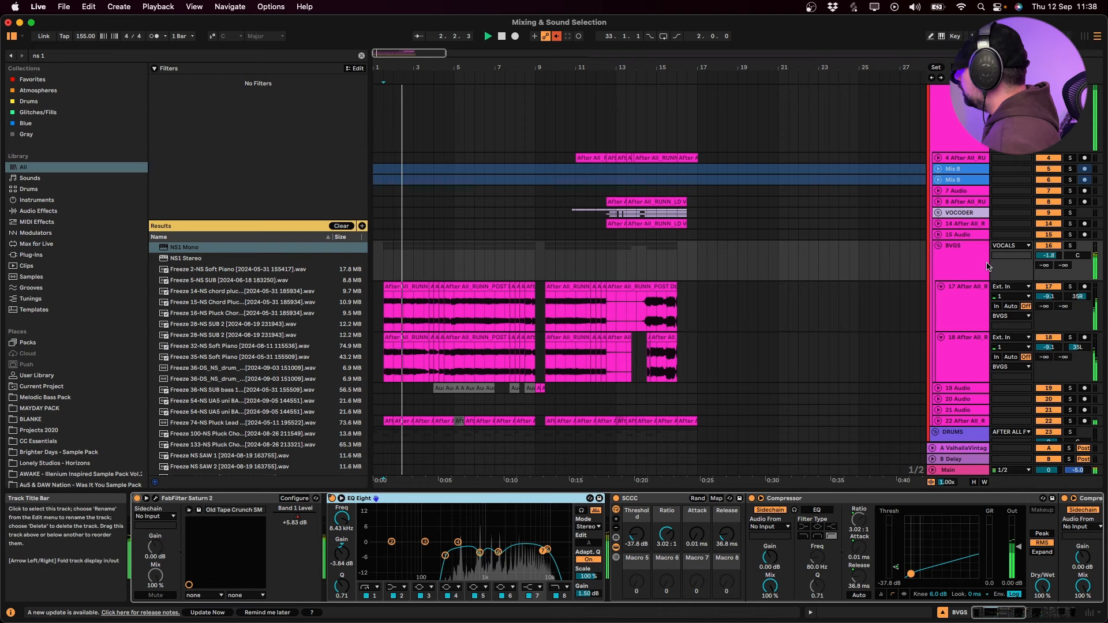
Check the VOCALS group's compressor chain, and return to the BVGS group's effects to audition FabFilter Saturn 2 during playback
scroll(1051, 189, "up", 5)
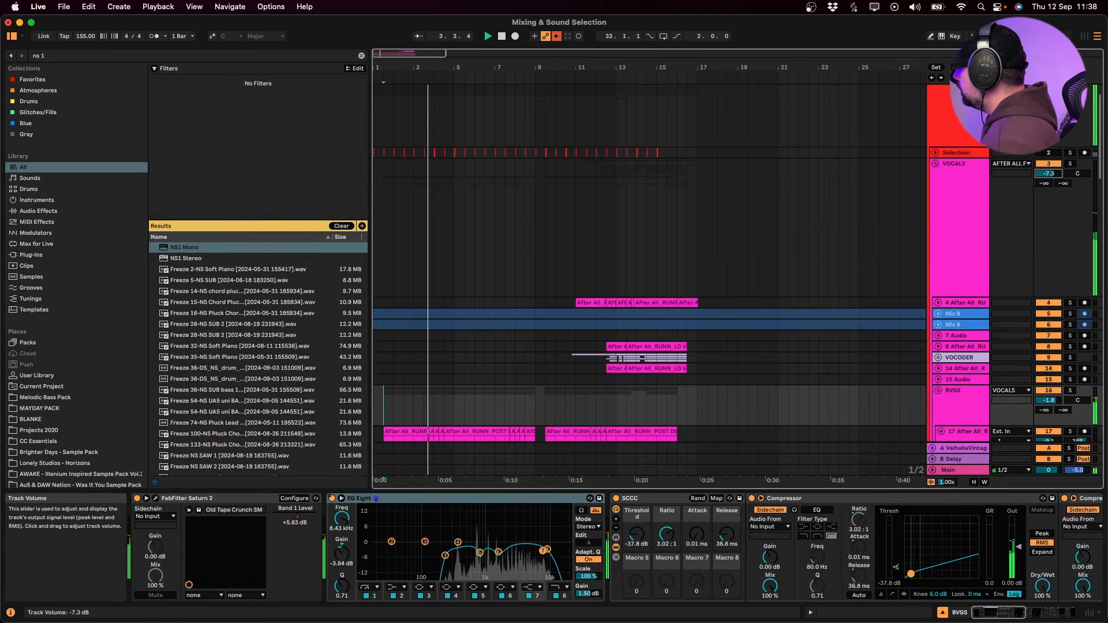
left_click(961, 242)
scroll(813, 344, "down", 3)
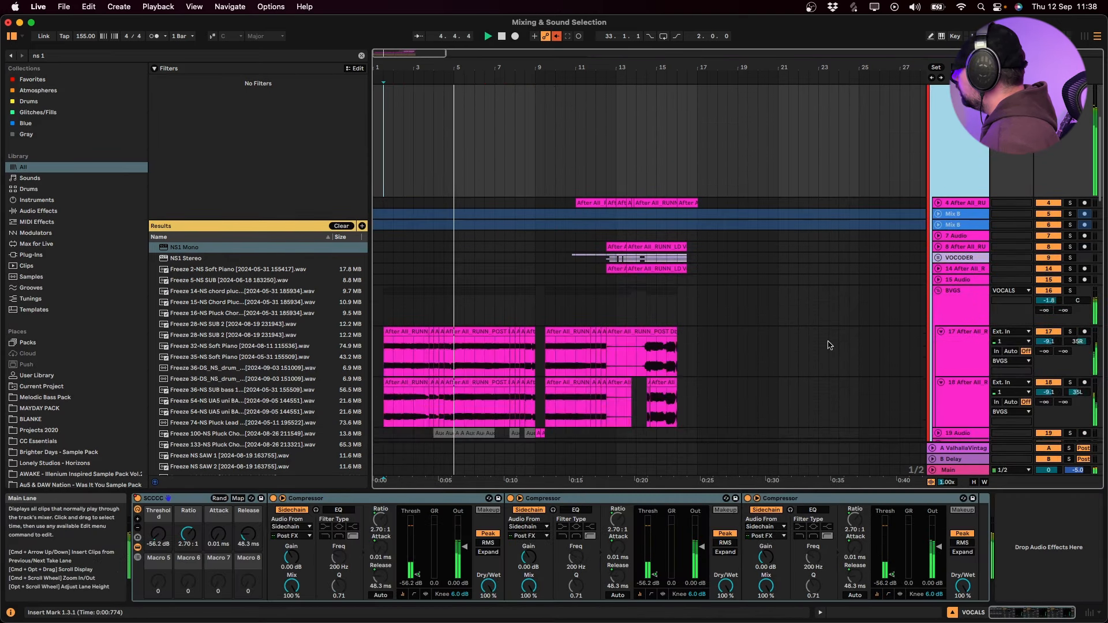
left_click(961, 306)
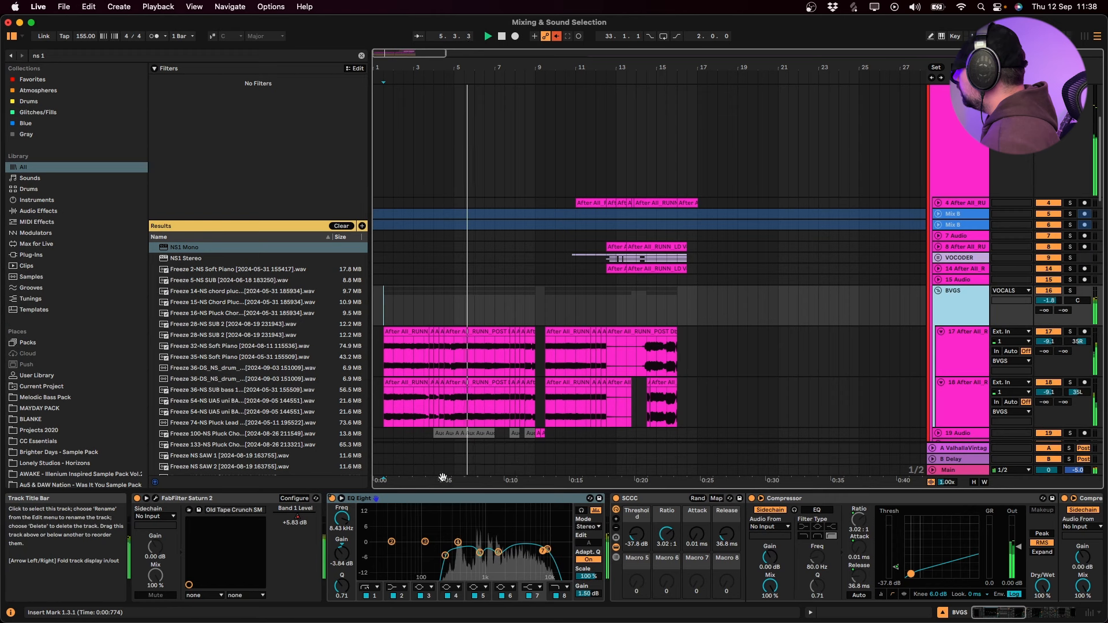
left_click(137, 499)
key("space")
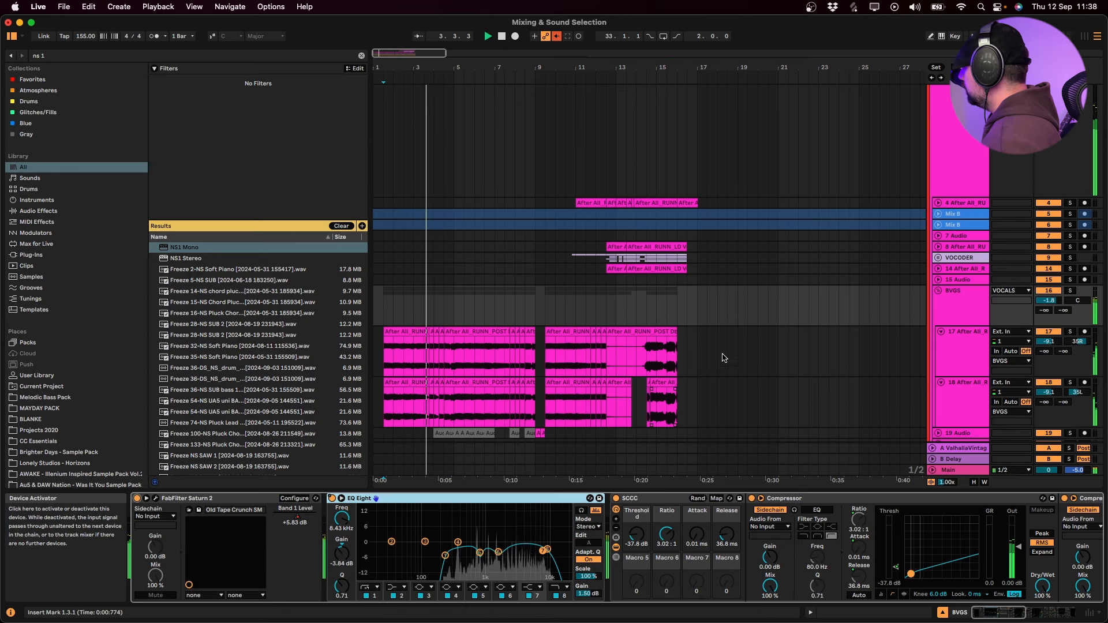
Fold the BVGS group and re-enable the overridden automation
left_click(939, 291)
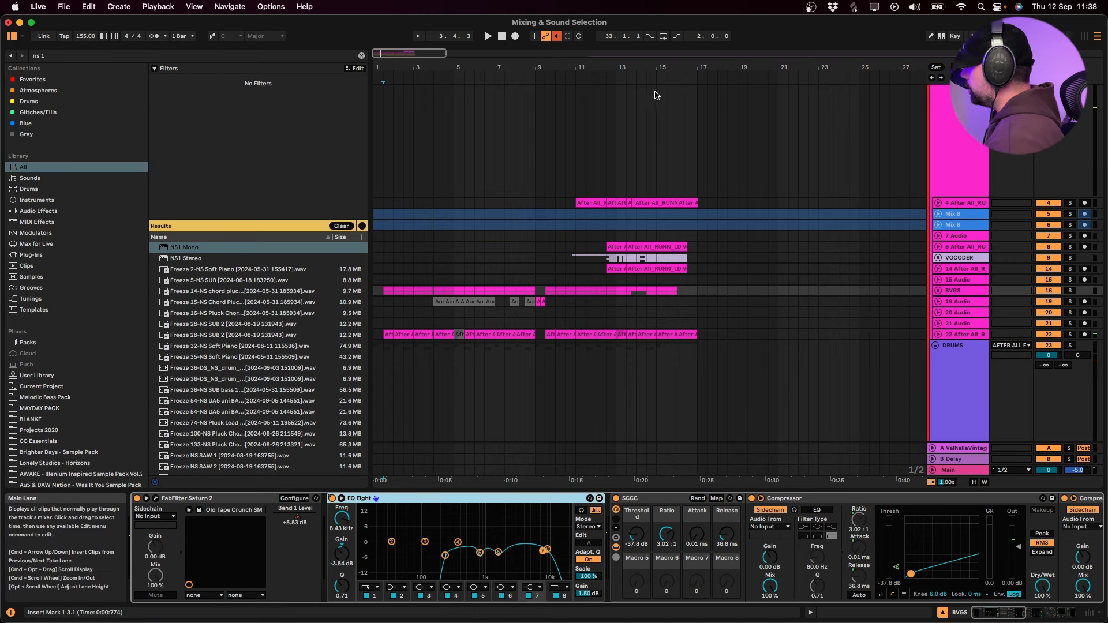
key("u")
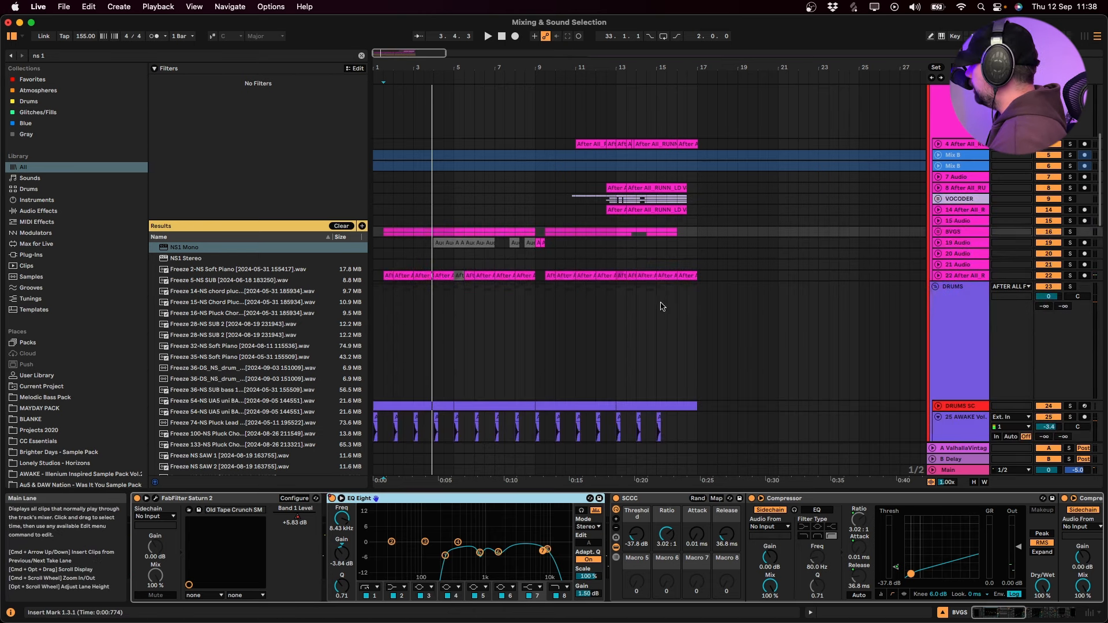
Select the span of the first kick clip at 1.1.1 on the AWAKE Vol.2 Illenium Kick 4 track in the DRUMS group
scroll(658, 266, "down", 6)
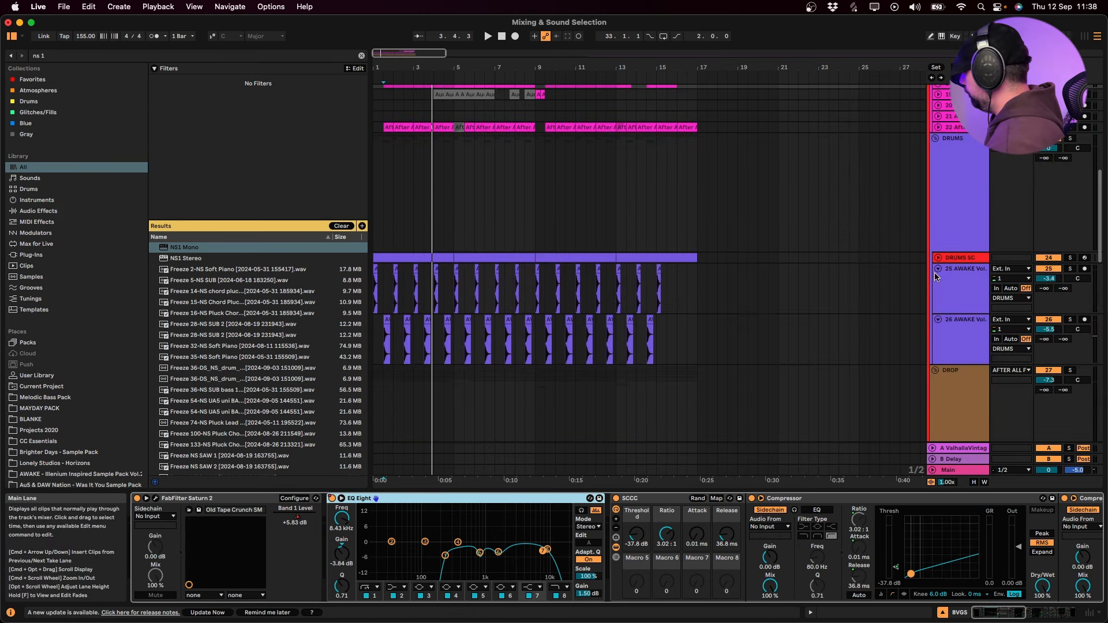
left_click(936, 276)
left_click(383, 277)
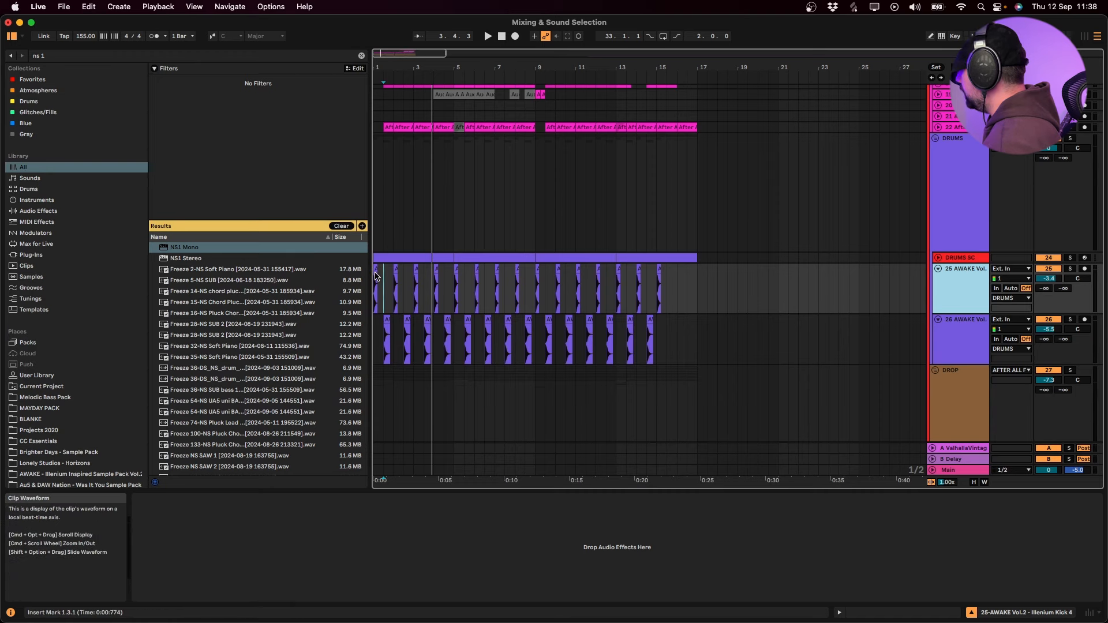
left_click(376, 258)
key("z")
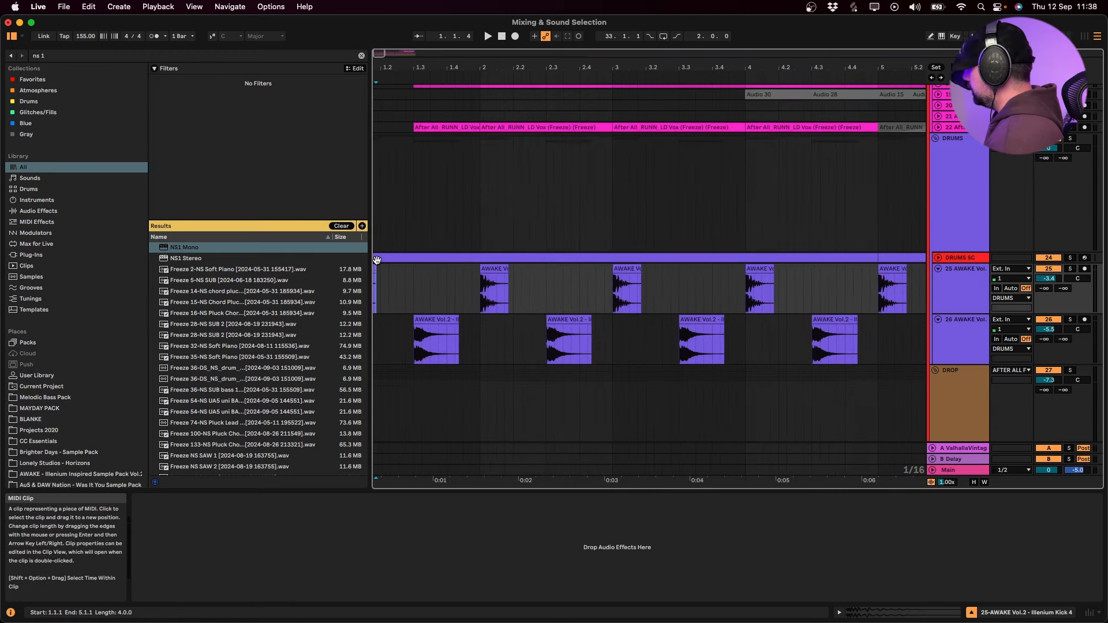
left_click(376, 265)
scroll(427, 300, "down", 3)
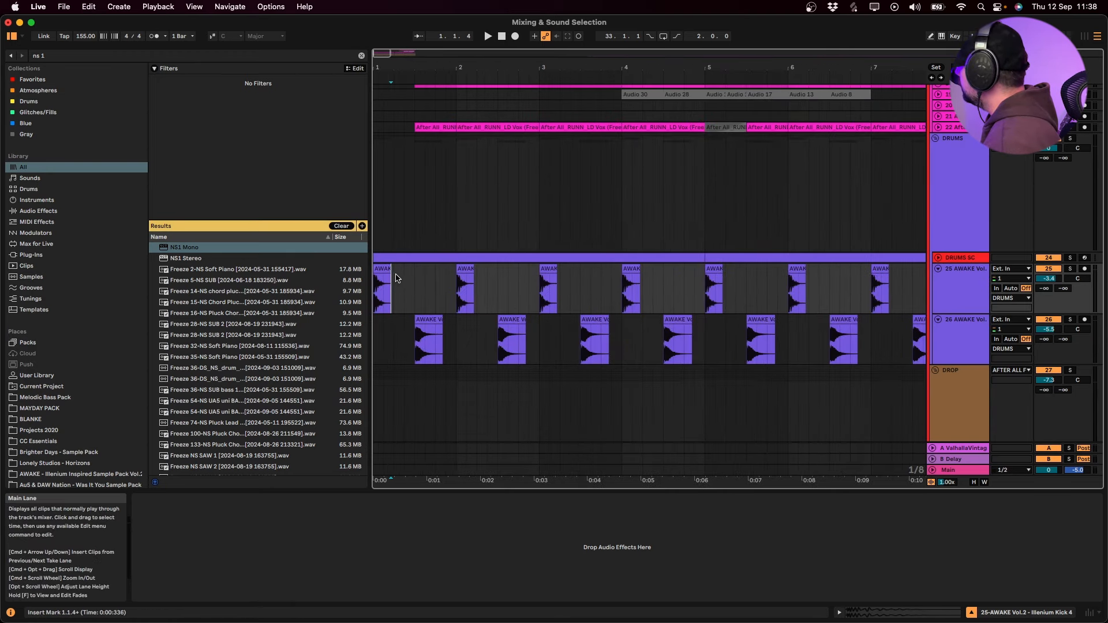
left_click_drag(396, 278, 377, 278)
key("minus")
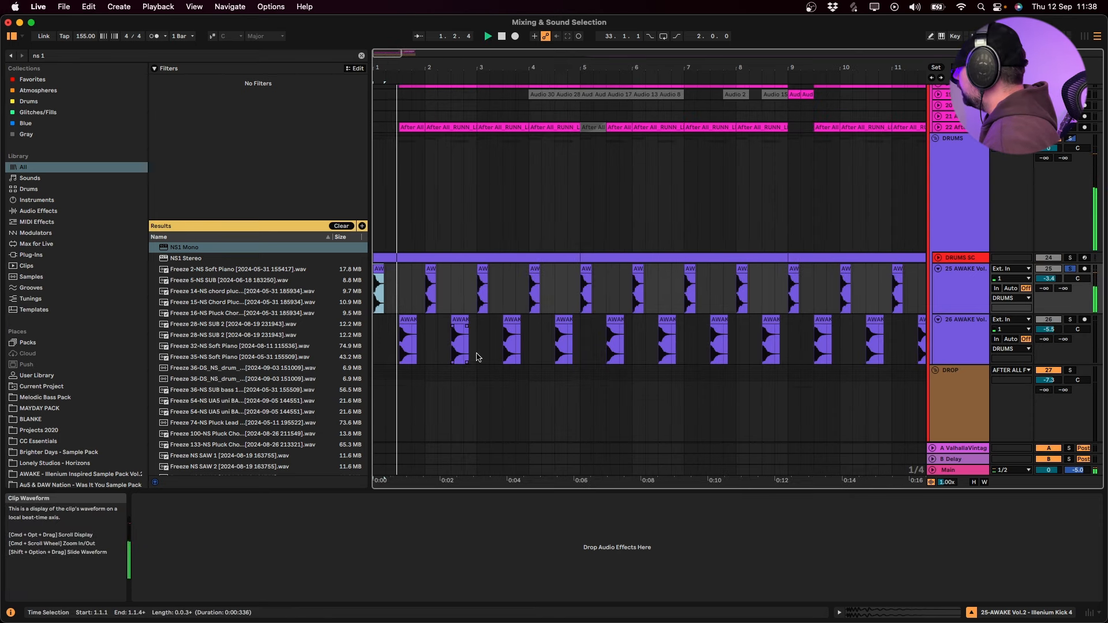
Listen to the kick and snare tracks soloed together, and clear their solos
left_click(965, 338)
key("space")
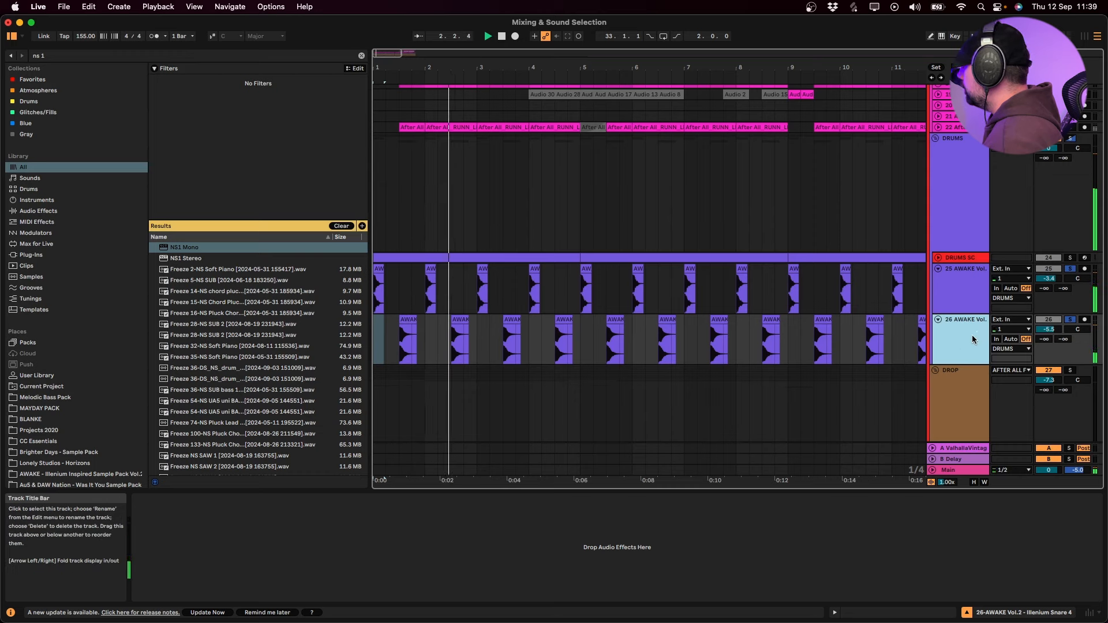
left_click(1071, 320)
left_click(968, 284)
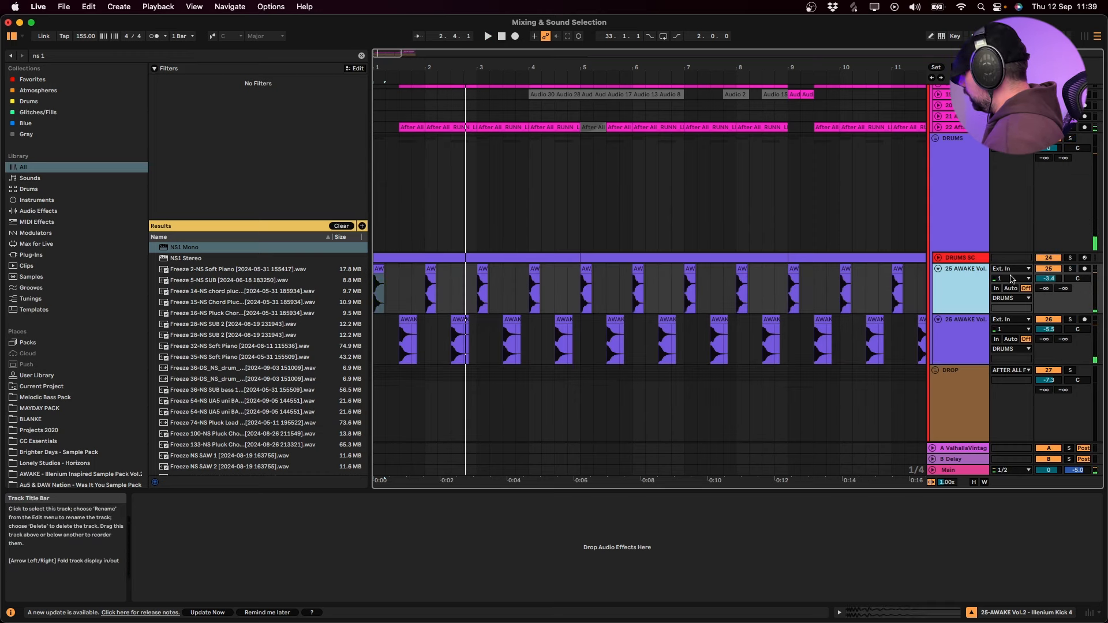
Deactivate the AWAKE Vol.2 kick and snare tracks in the DRUMS group
left_click(1046, 269)
left_click(1047, 319)
Insert a new audio track directly below the kick track and place the insert marker on it at 1.1.1
left_click(983, 282)
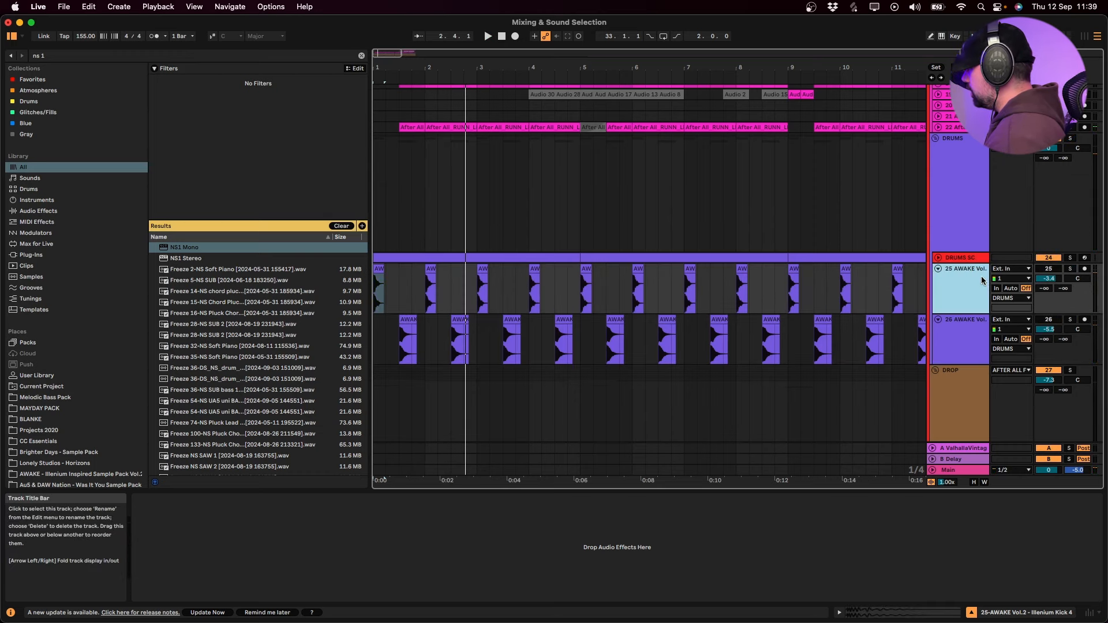
key("super+t")
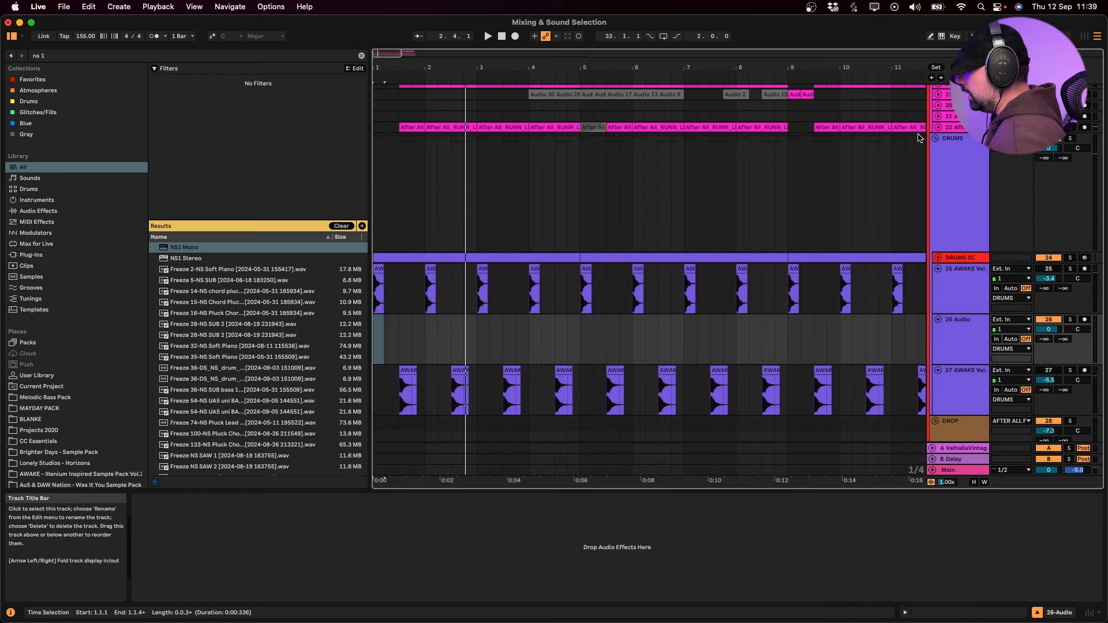
left_click(376, 341)
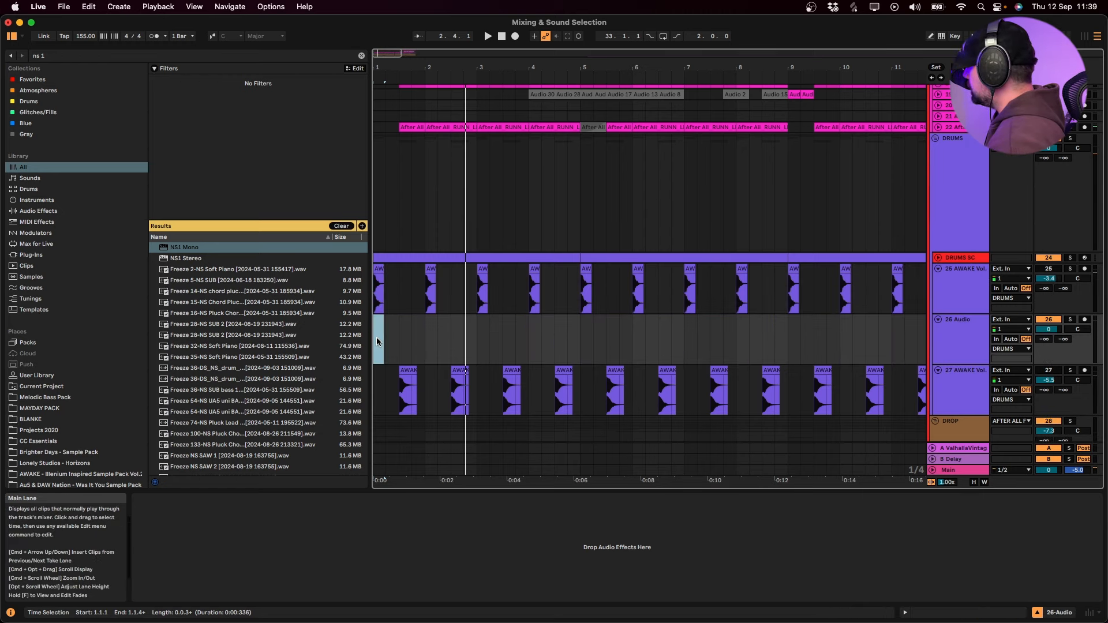
left_click(380, 339)
Clear the browser search and filter the Drums collection by Kick instead of Perc Loops
key("super+f")
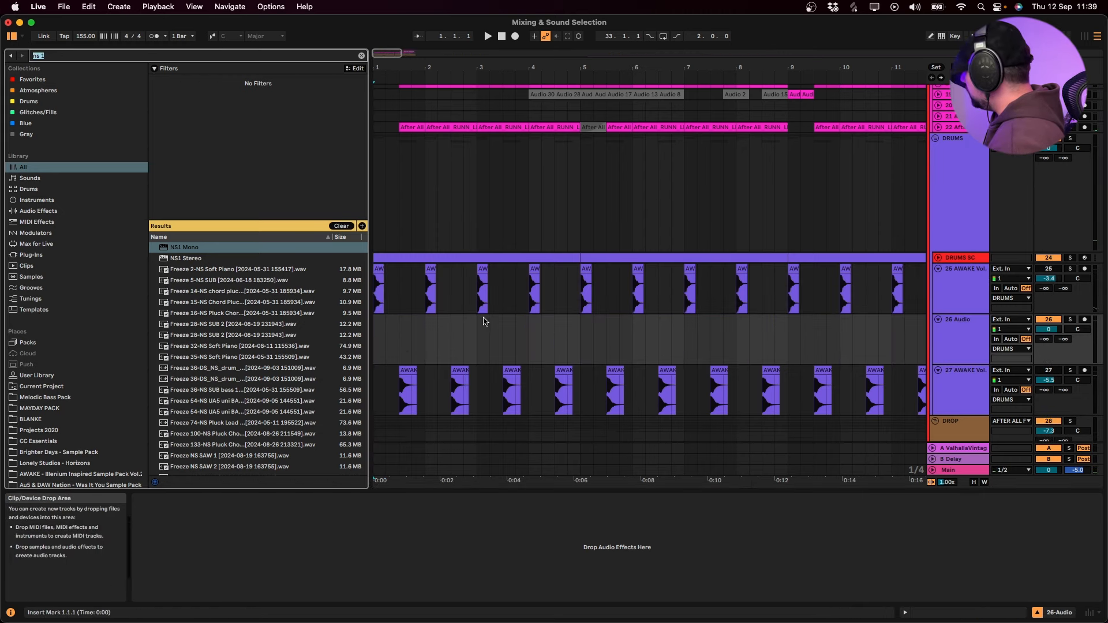
key("BackSpace")
left_click(29, 101)
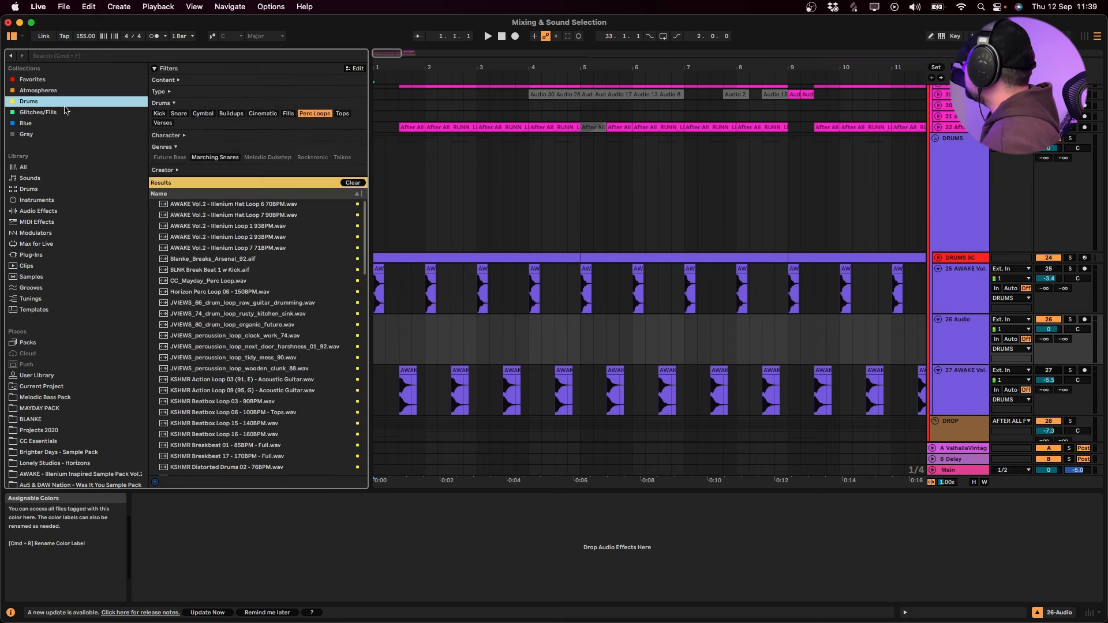
left_click(312, 113)
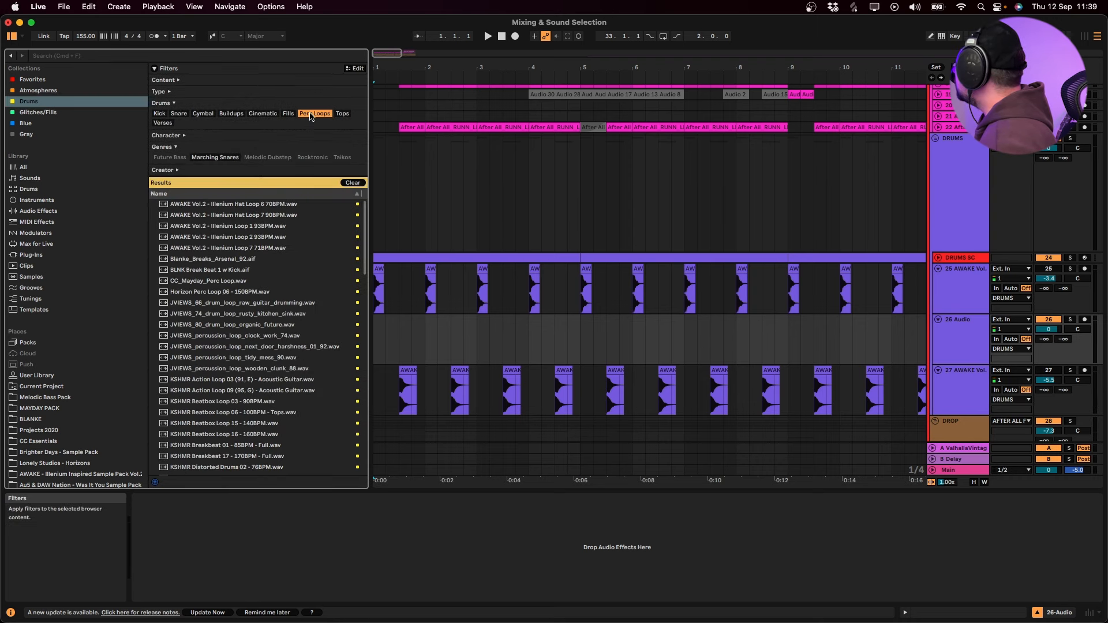
left_click(159, 114)
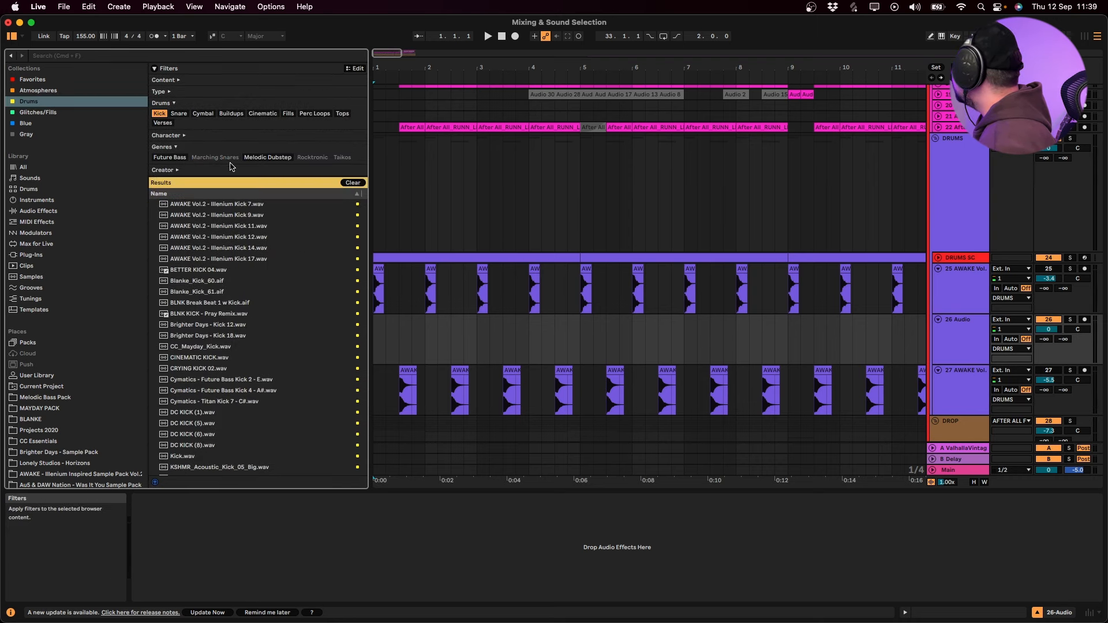
Filter the kick samples by the Melodic Dubstep genre and audition the results from Blanke_Kick_60.aif to Kick.wav
left_click(261, 158)
left_click(272, 204)
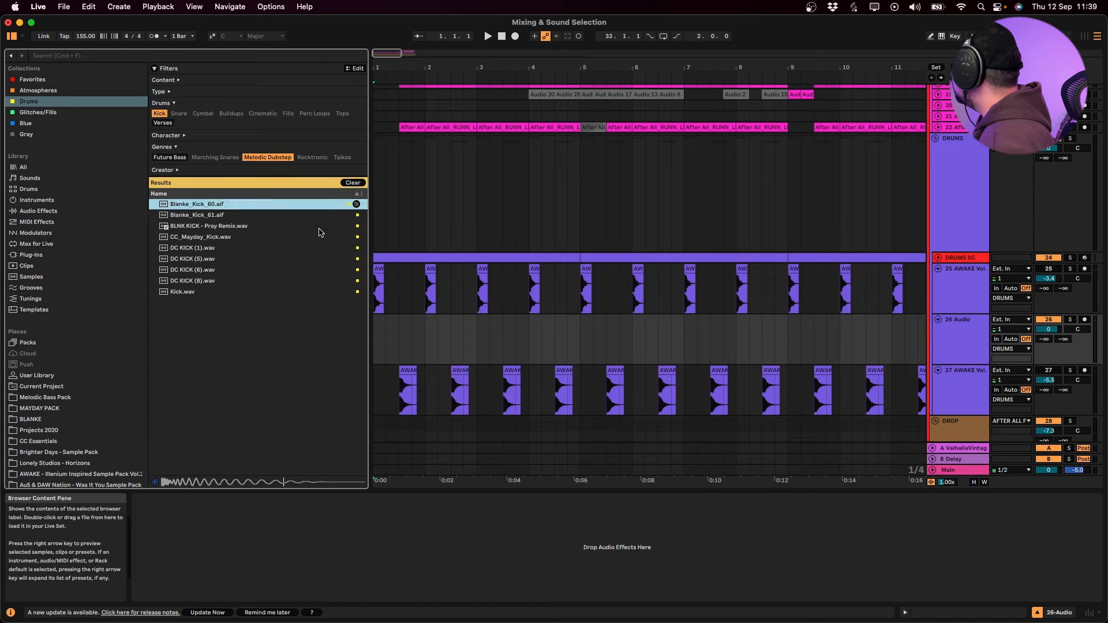
key("Down")
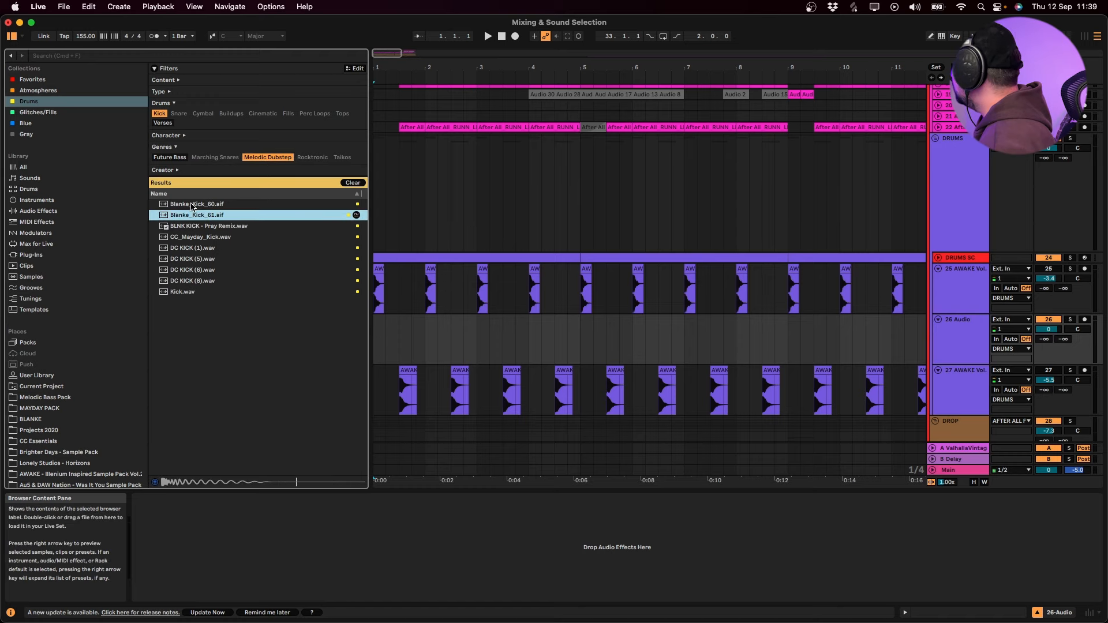
left_click(225, 227)
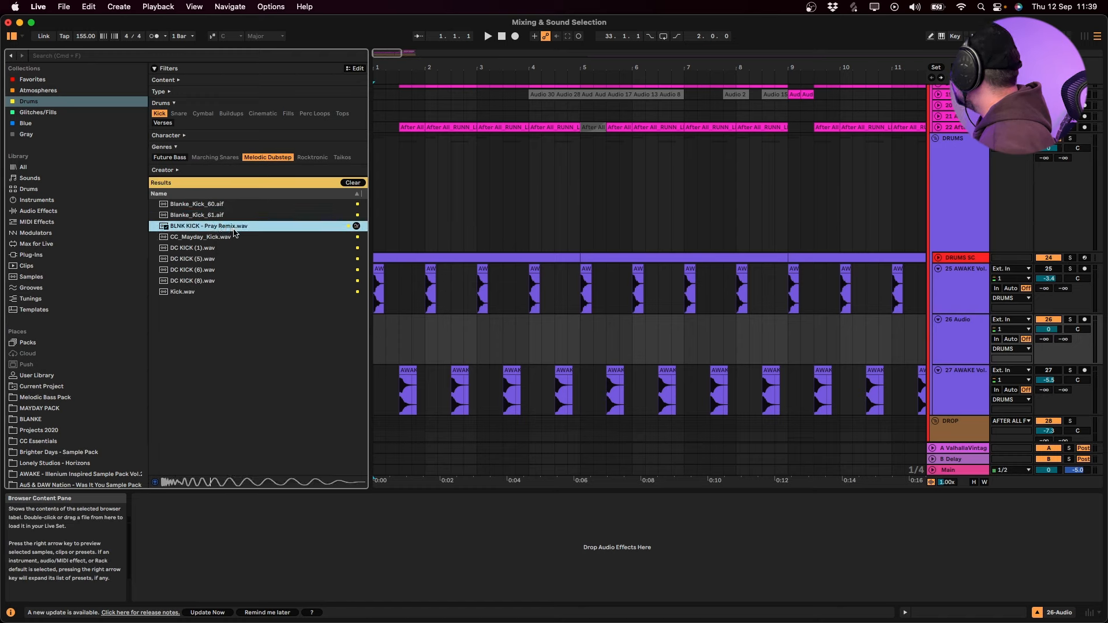
left_click(234, 233)
key("Down")
key("Down")
key("Down")
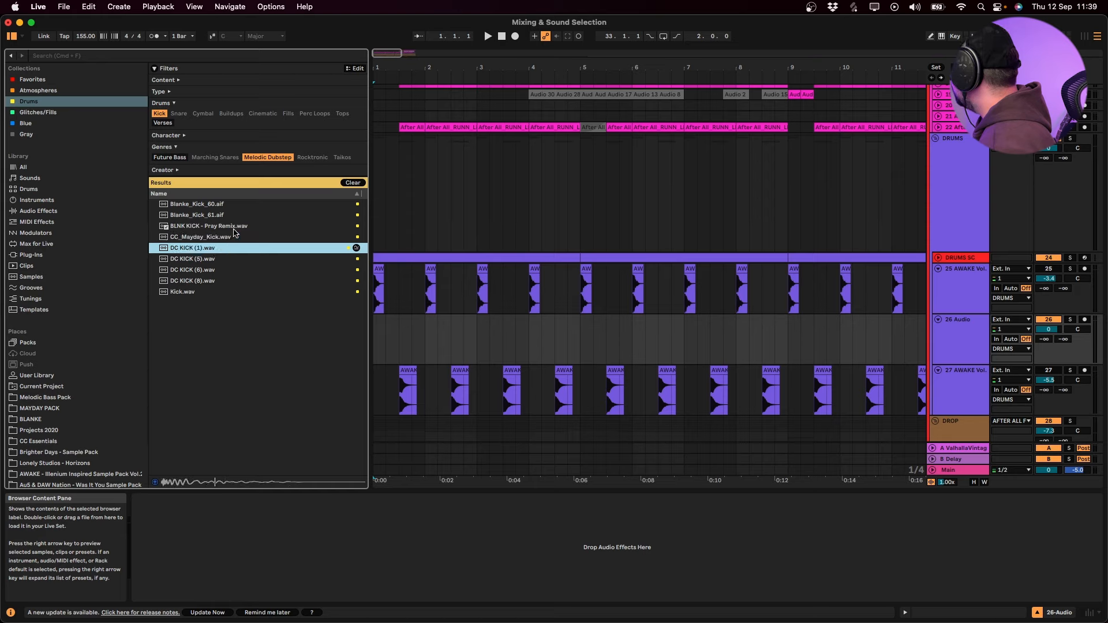
key("Down")
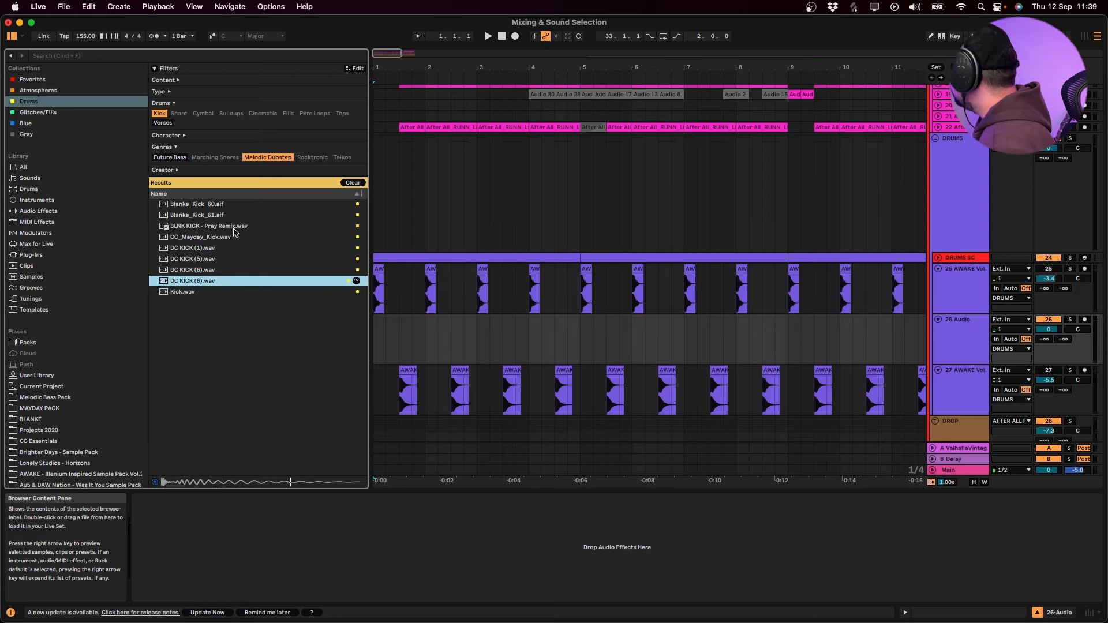
key("Down")
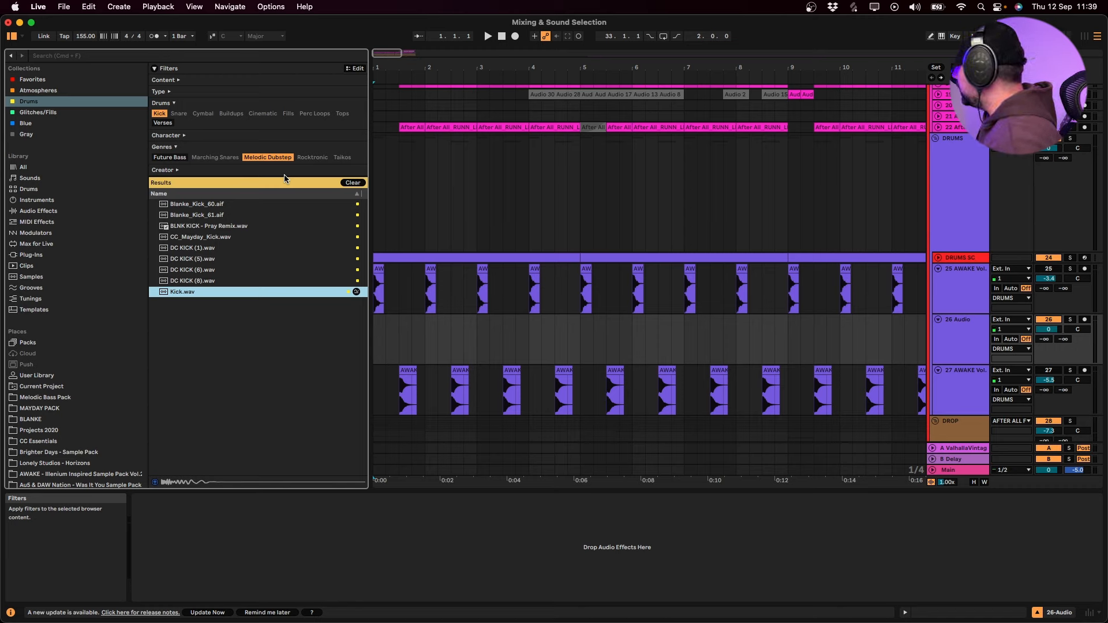
Place Blanke_Kick_60.aif at 1.1.1 on the new audio track and set its volume to -8.2 dB
left_click(180, 206)
left_click_drag(179, 206, 380, 341)
key("space")
mouse_move(1039, 329)
left_mouse_down()
mouse_move(1039, 352)
mouse_move(1049, 333)
left_mouse_up()
key("space")
Duplicate the first bar of the Blanke kick track five times so a kick starts every bar through bar 6
left_click_drag(426, 333, 392, 330)
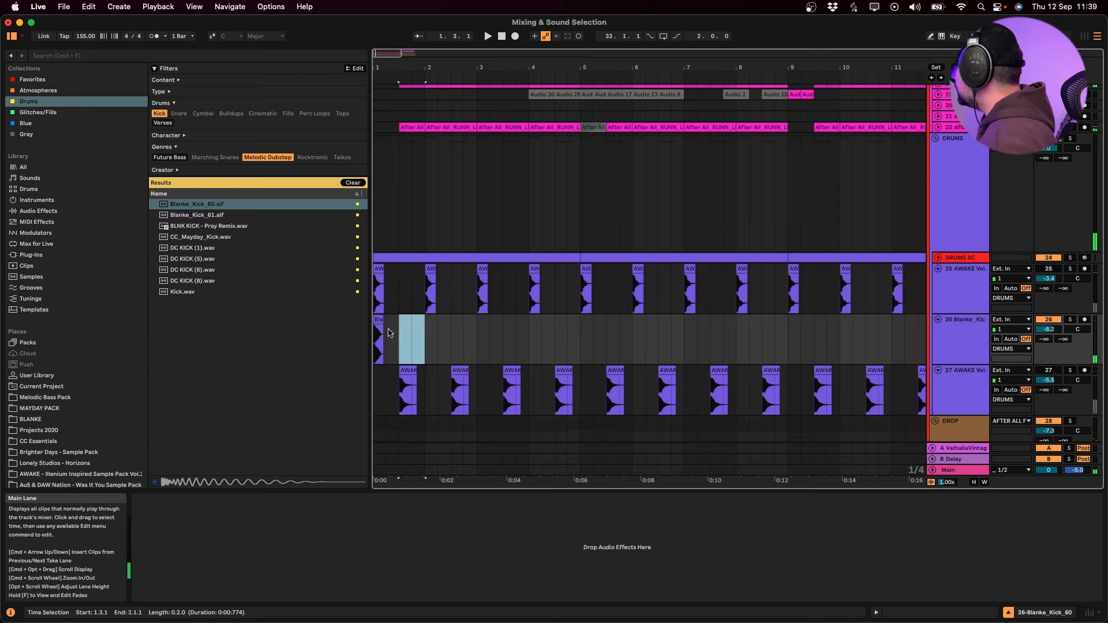
key("super+d")
key("super+d")
key("super+d")
key("super+d")
key("super+d")
Play the drums from the start, comparing the Blanke kick with the AWAKE Vol.2 kick by swapping which track is active
left_click(375, 334)
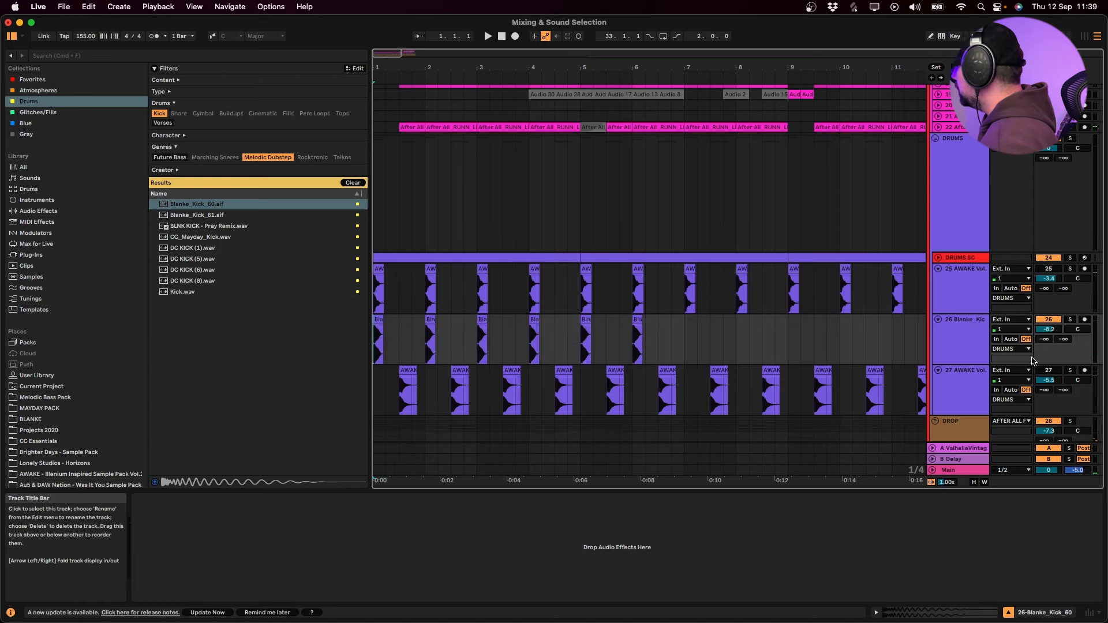
left_click(378, 319)
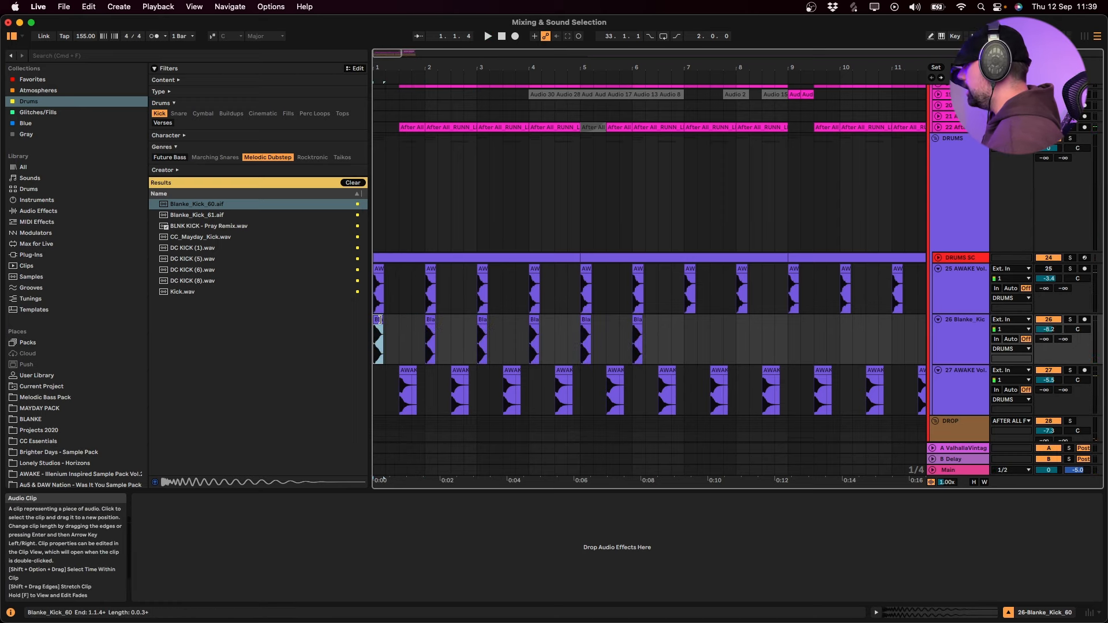
key("space")
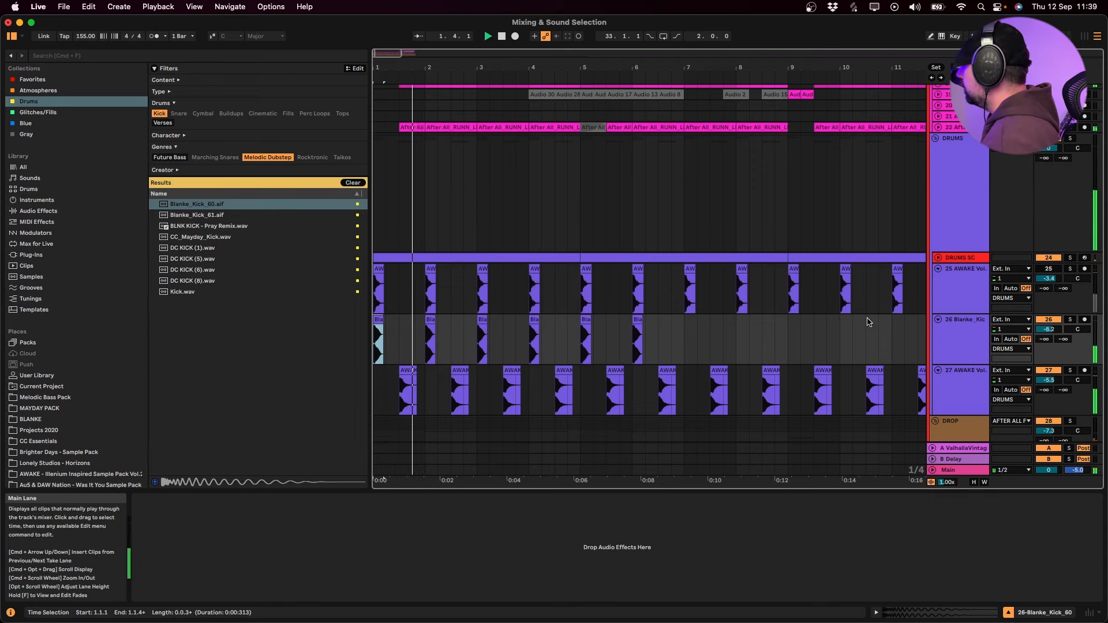
left_click(1049, 321)
left_click(1049, 270)
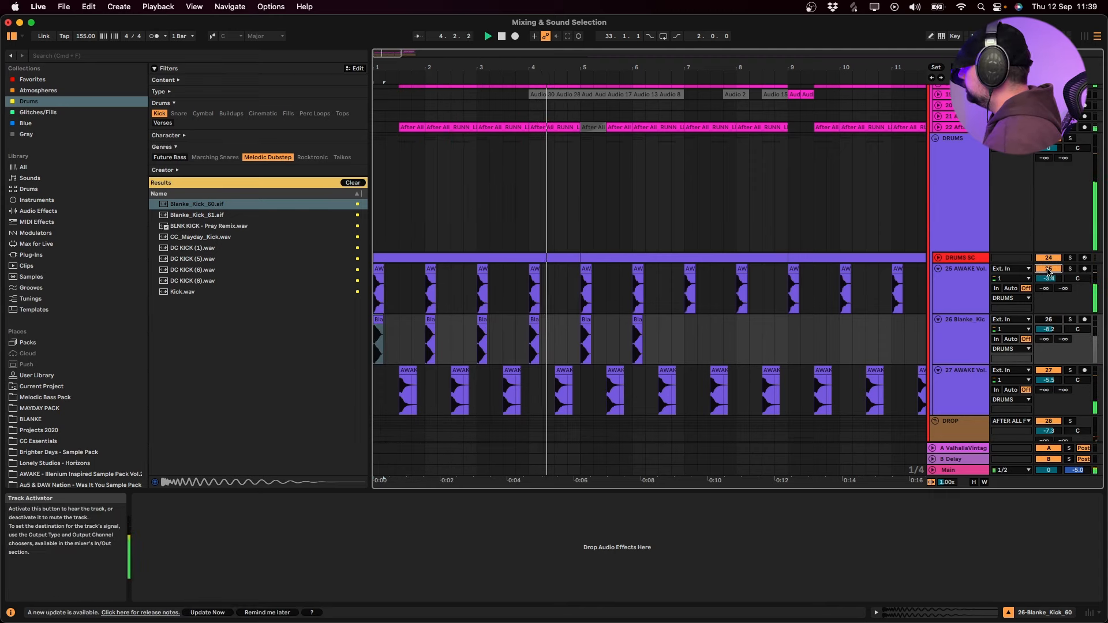
left_click(1049, 270)
left_click(1052, 320)
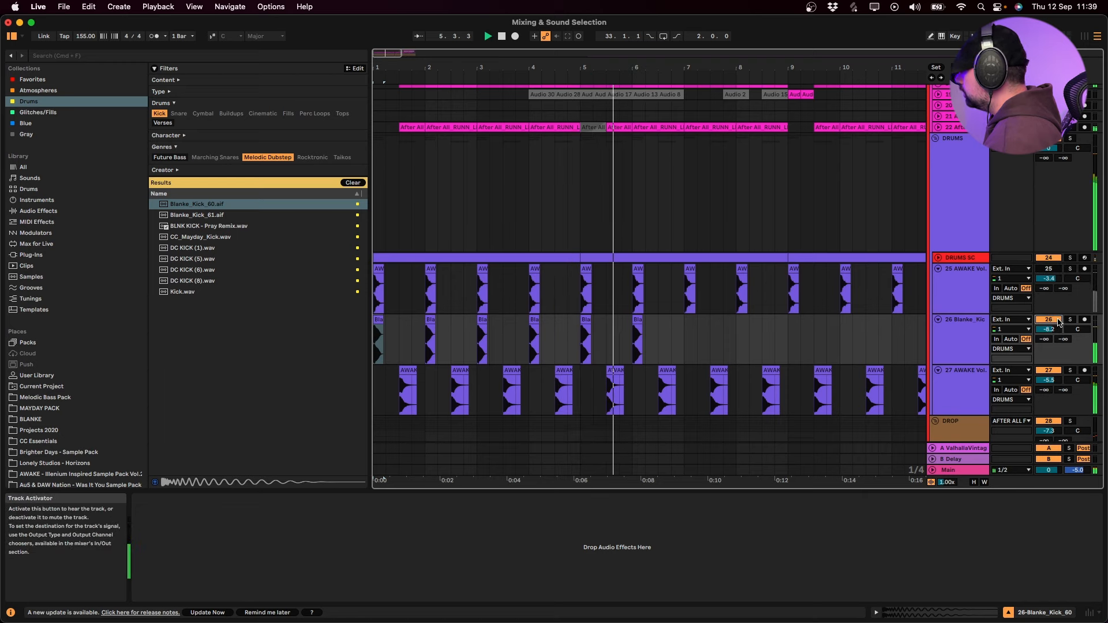
left_click(606, 337)
key("space")
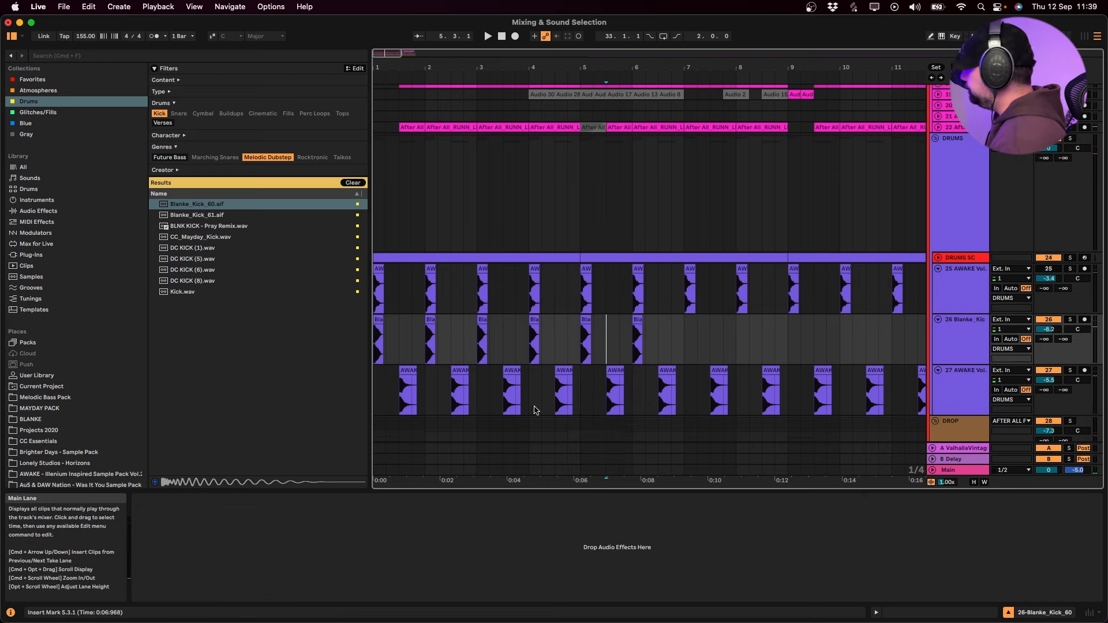
Duplicate the bar from 6.1.1 to 7.1.1 on the Blanke kick track until the kicks reach bar 15
left_click_drag(681, 356, 633, 356)
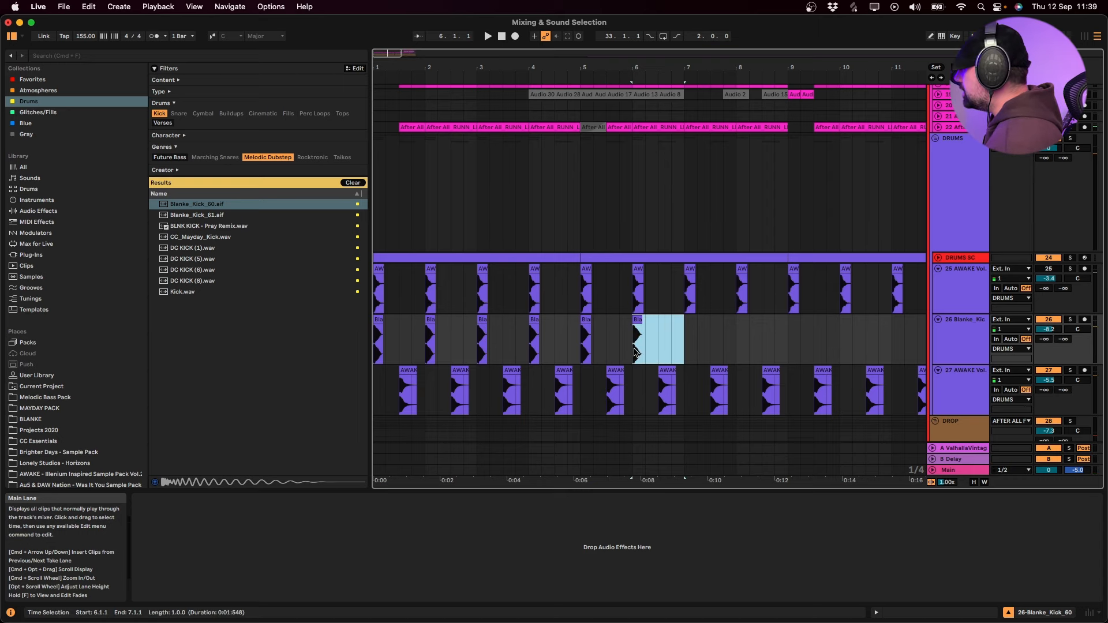
key("super+d")
key("super+d")
key("super+d")
key("super+d")
key("super+d")
key("super+d")
key("super+d")
key("super+d")
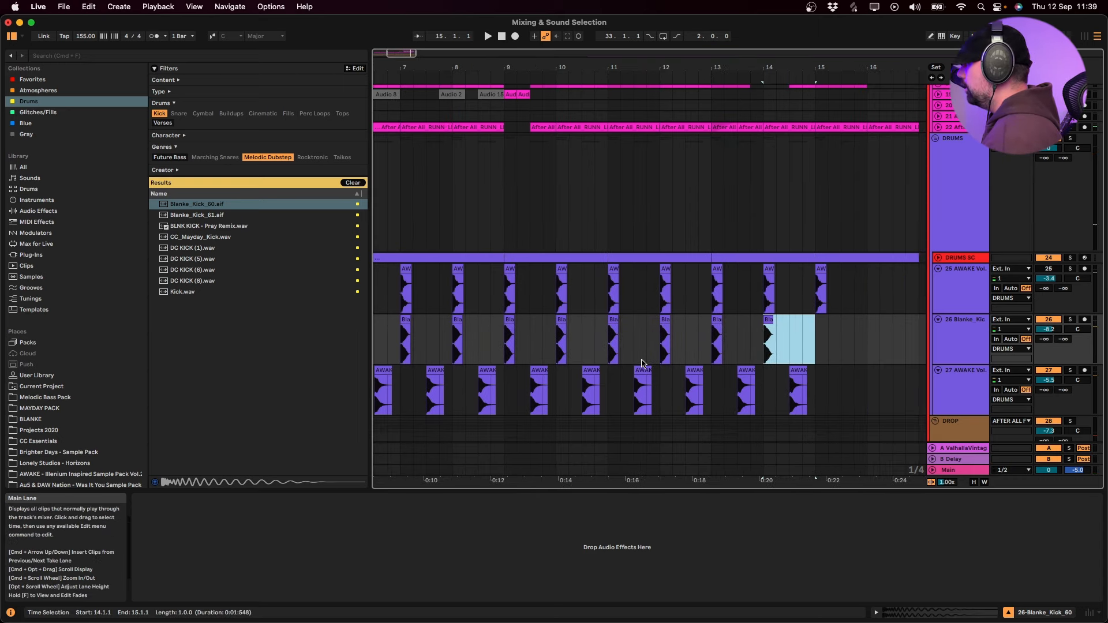
key("super+d")
Play the arrangement from 1.1.1 with the Blanke kick and set that track's volume to -8.4 dB
left_click(639, 352)
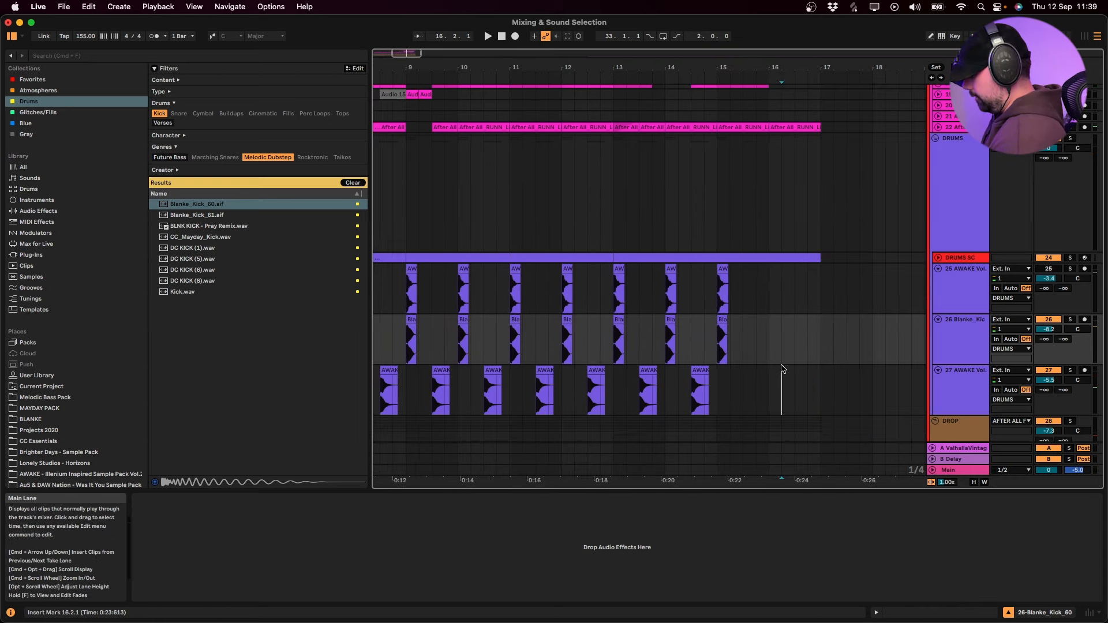
scroll(783, 369, "down", 5)
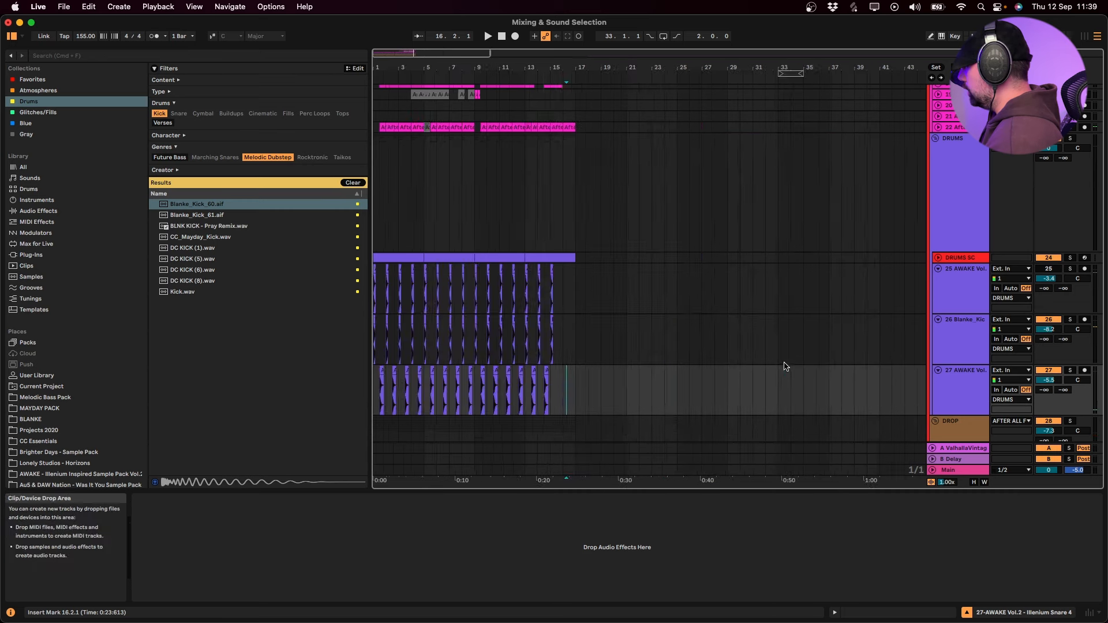
left_click(372, 327)
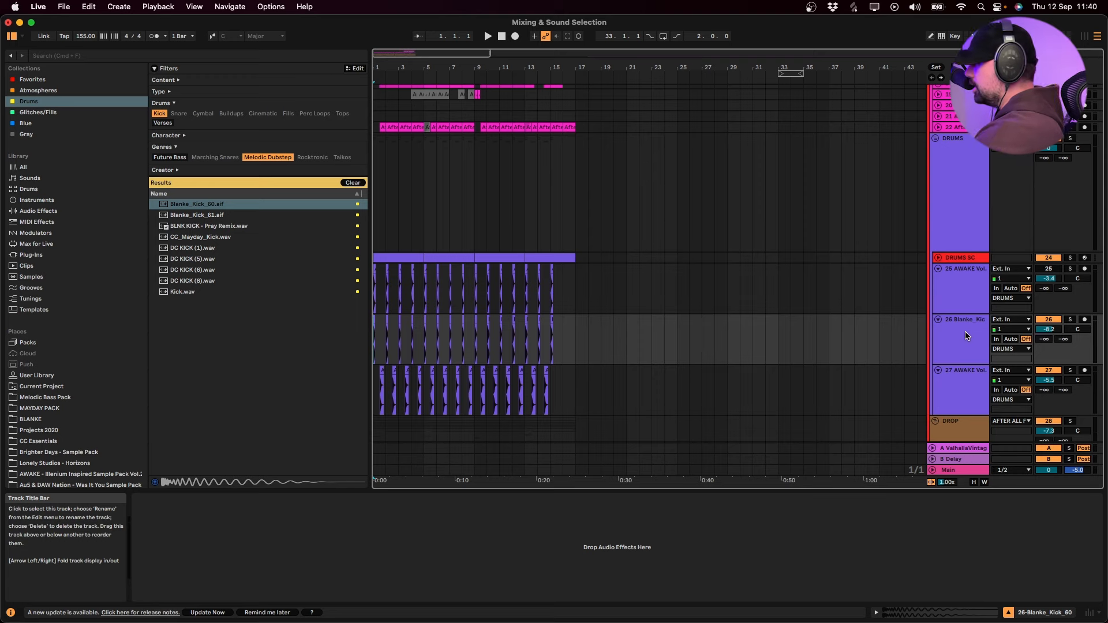
key("plus")
key("plus")
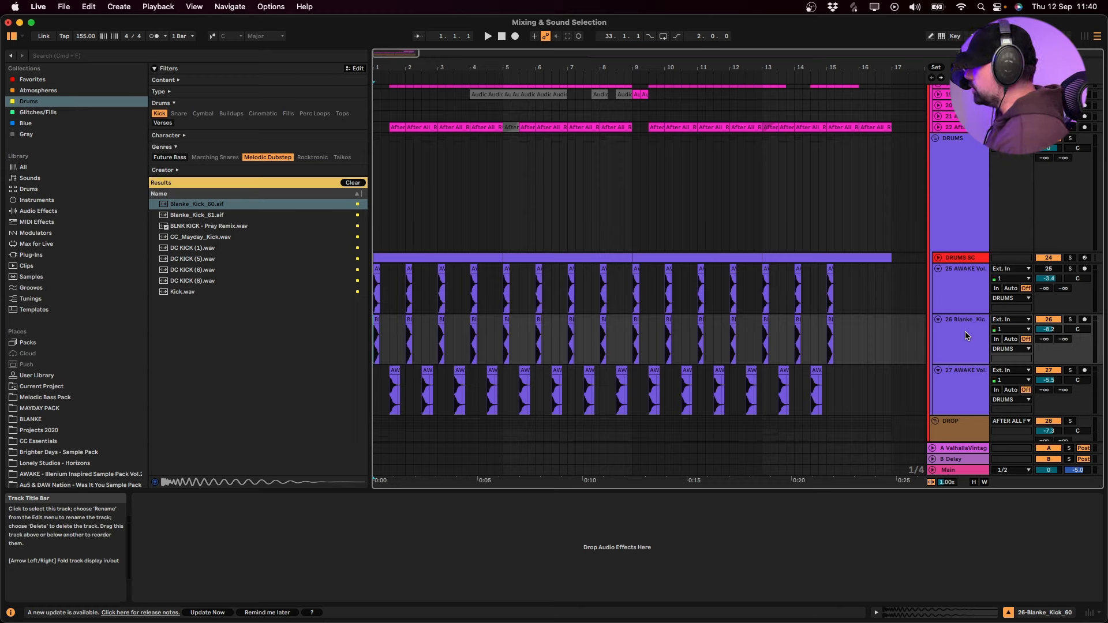
key("space")
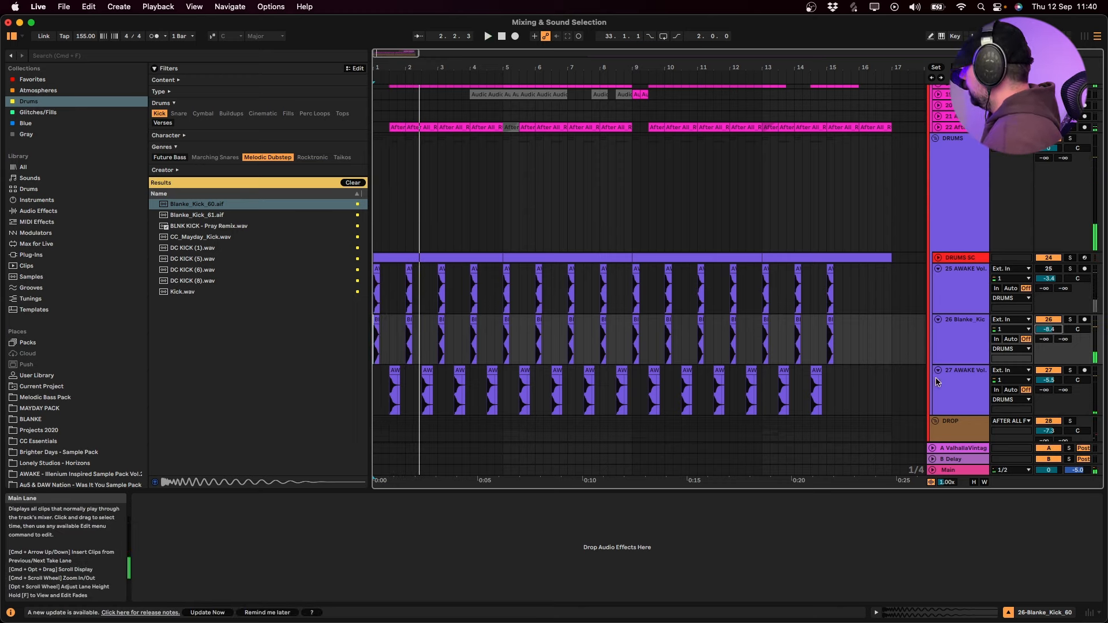
Deactivate the AWAKE Vol.2 snare track and insert an audio track below it, with the browser's drum samples filtered by Snare
left_click(954, 381)
key("super+t")
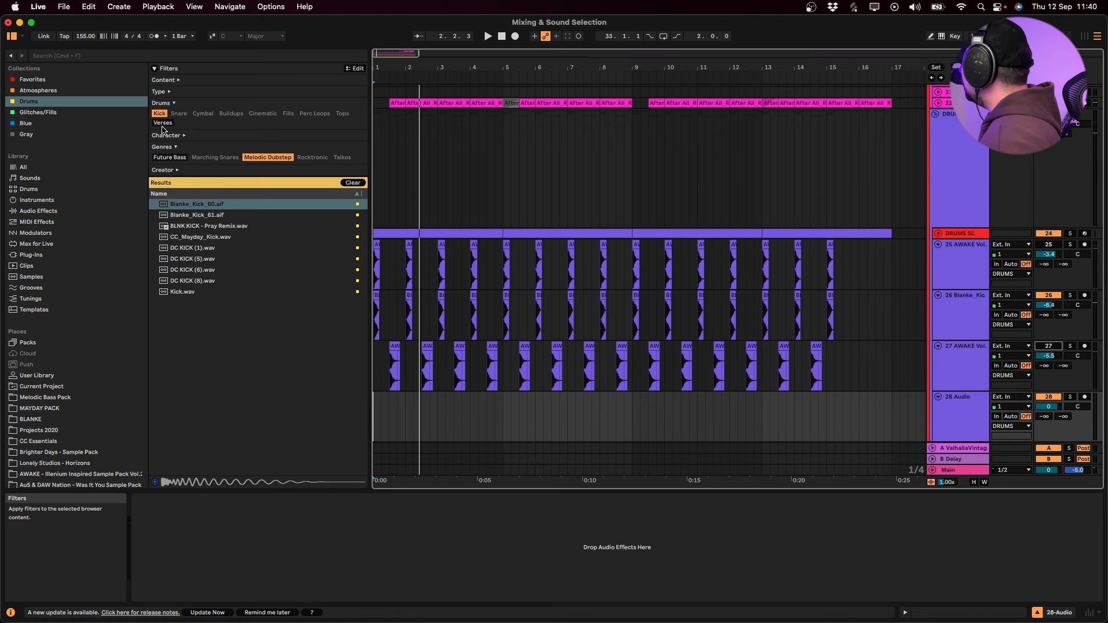
left_click(179, 113)
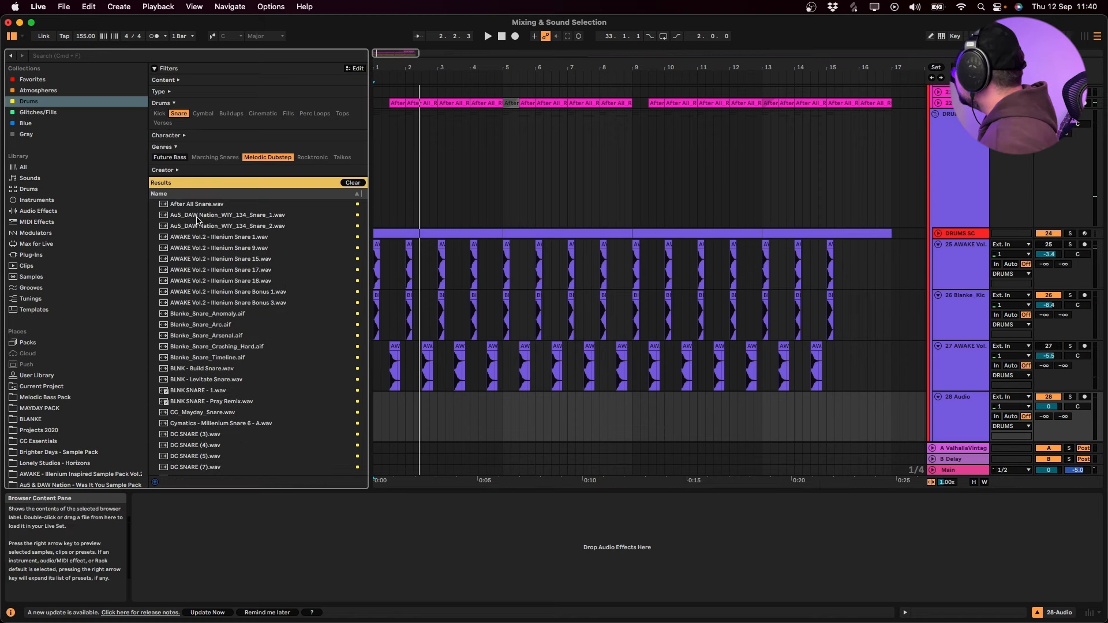
Try After All Snare.wav at 1.3.1 on the new audio track, duplicating its bar through bar 6
left_click(191, 205)
left_click_drag(230, 312, 398, 421)
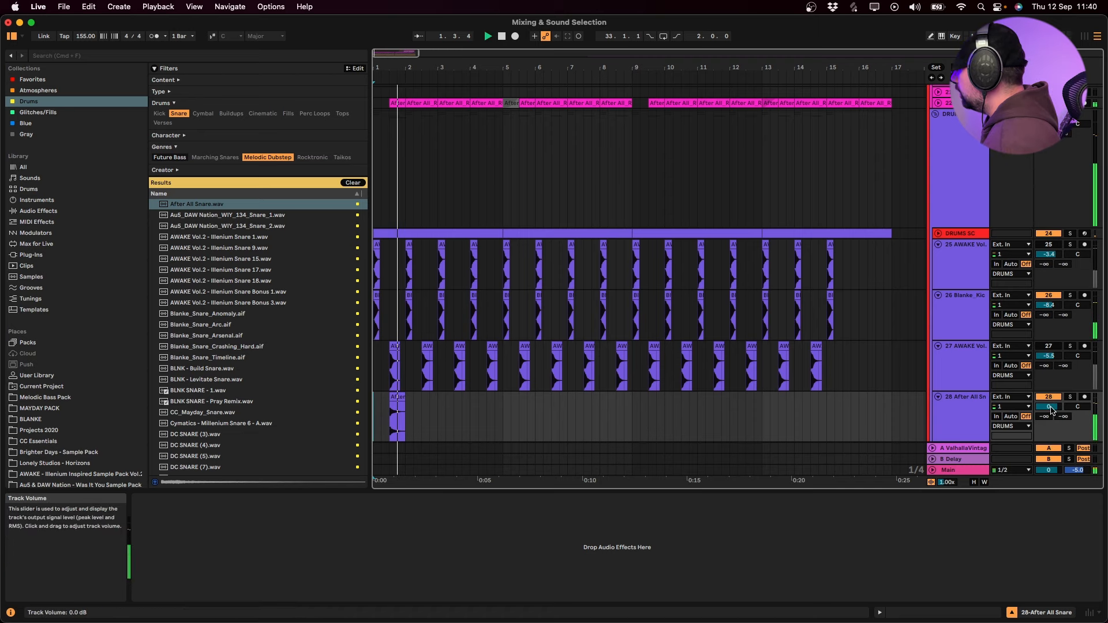
left_click_drag(405, 411, 377, 411)
key("super+d")
key("super+d")
key("super+d")
key("super+d")
key("super+d")
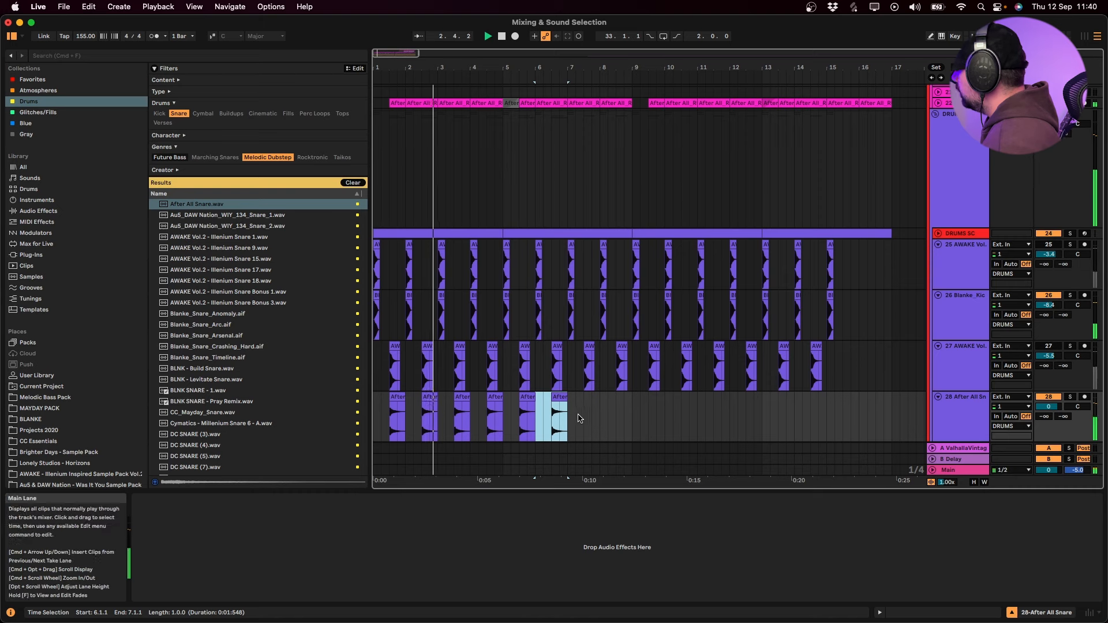
Stop playback and delete all After All Snare clips from the new audio track
left_click_drag(580, 420, 345, 420)
key("space")
key("Delete")
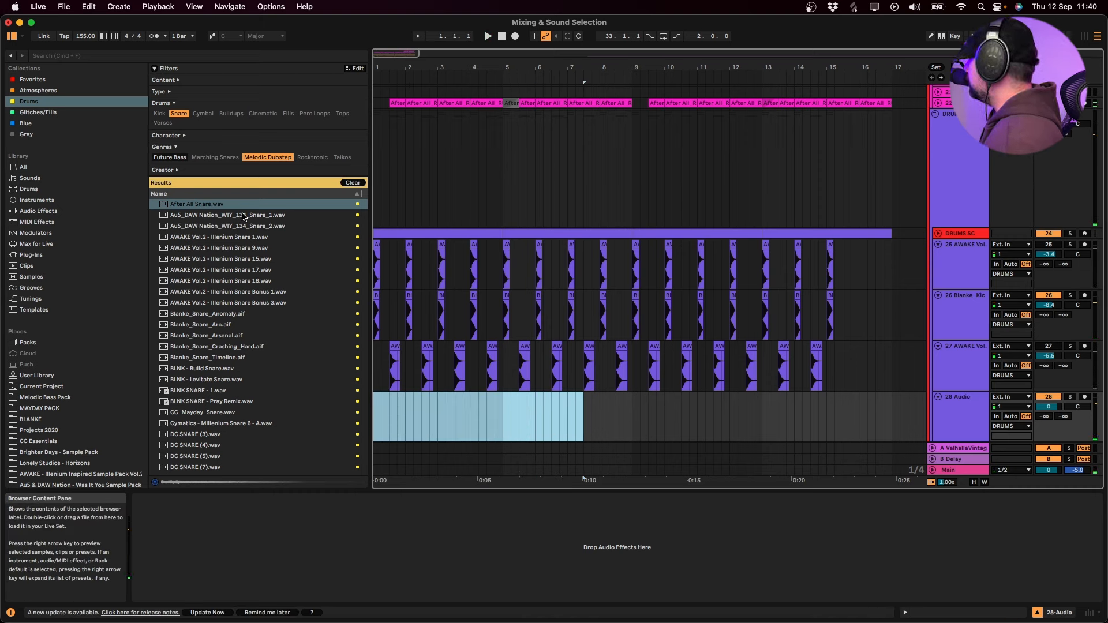
Audition the AWAKE Vol.2 snares, place Illenium Snare 15.wav at 1.3.1 on the new track, and set its volume to -7.3 dB
left_click(250, 239)
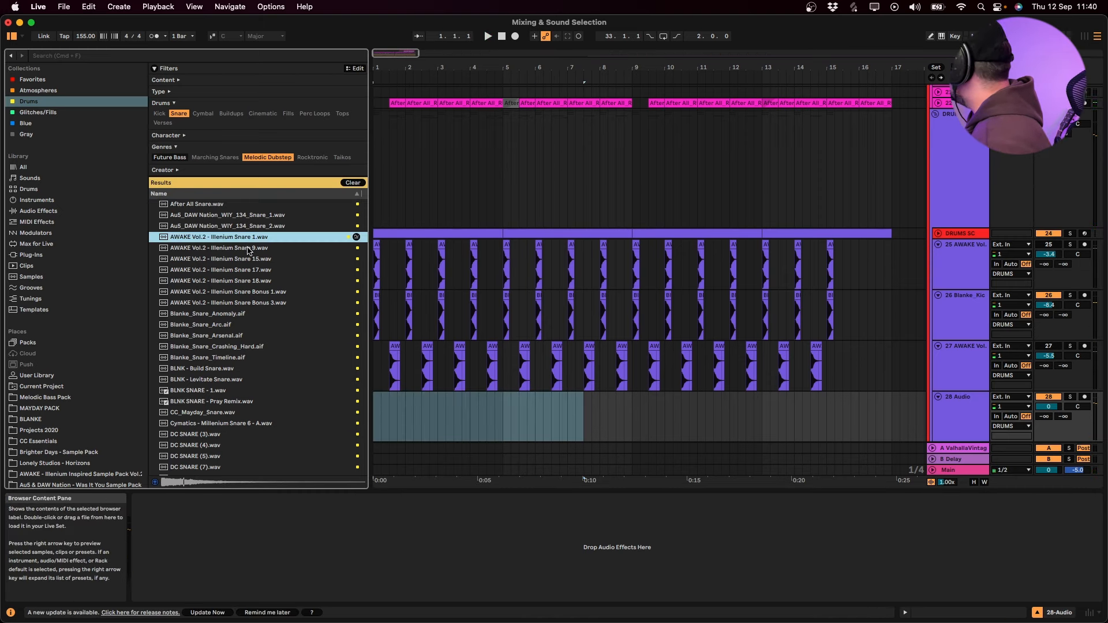
key("Down")
key("Down")
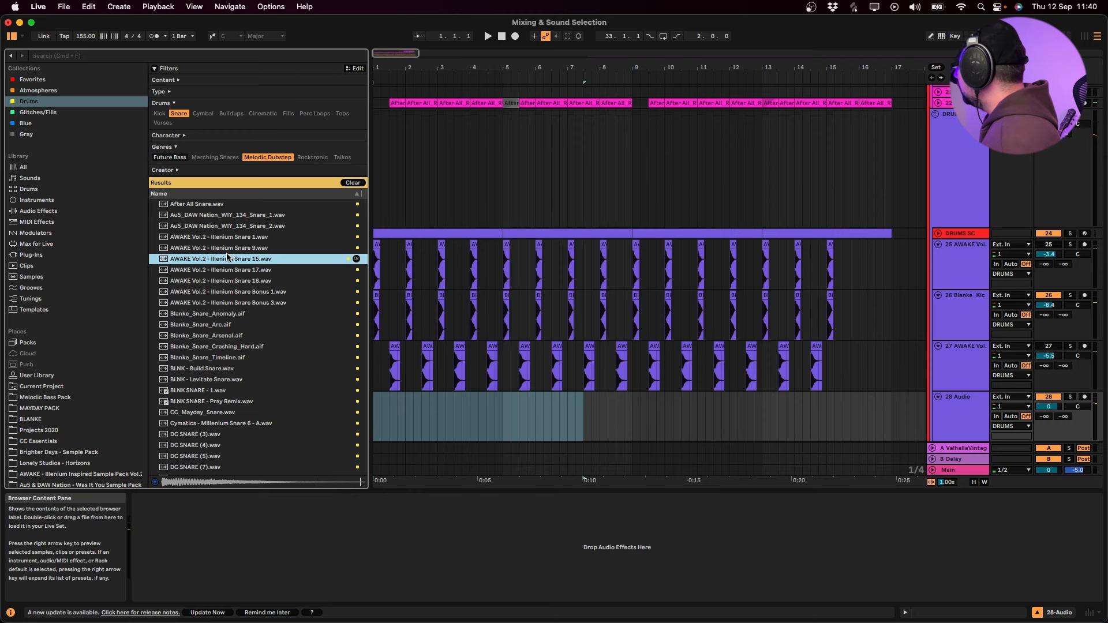
left_click_drag(227, 260, 379, 410)
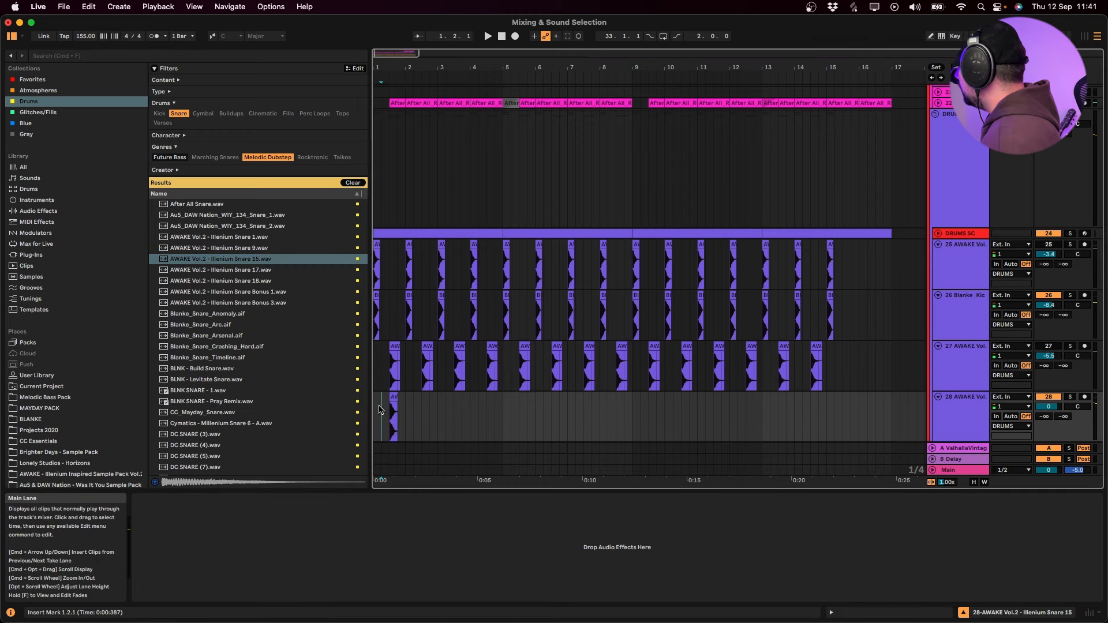
left_click_drag(1049, 406, 1053, 408)
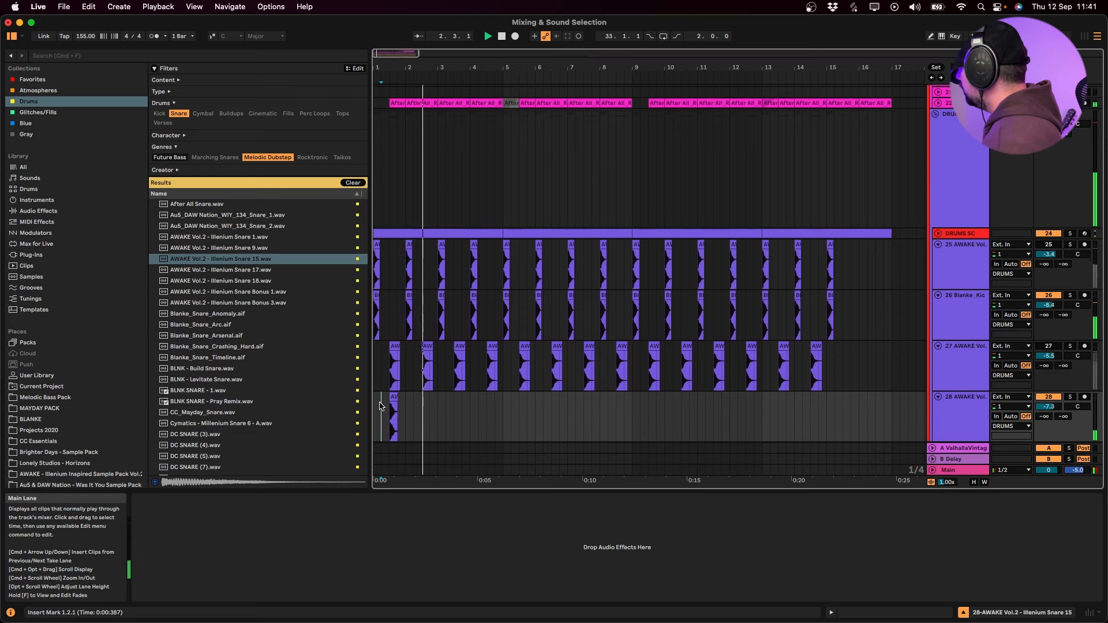
Duplicate the first bar of the Illenium Snare 15 track seven times to fill bars 1 through 8
left_click_drag(379, 403, 405, 410)
key("super+d")
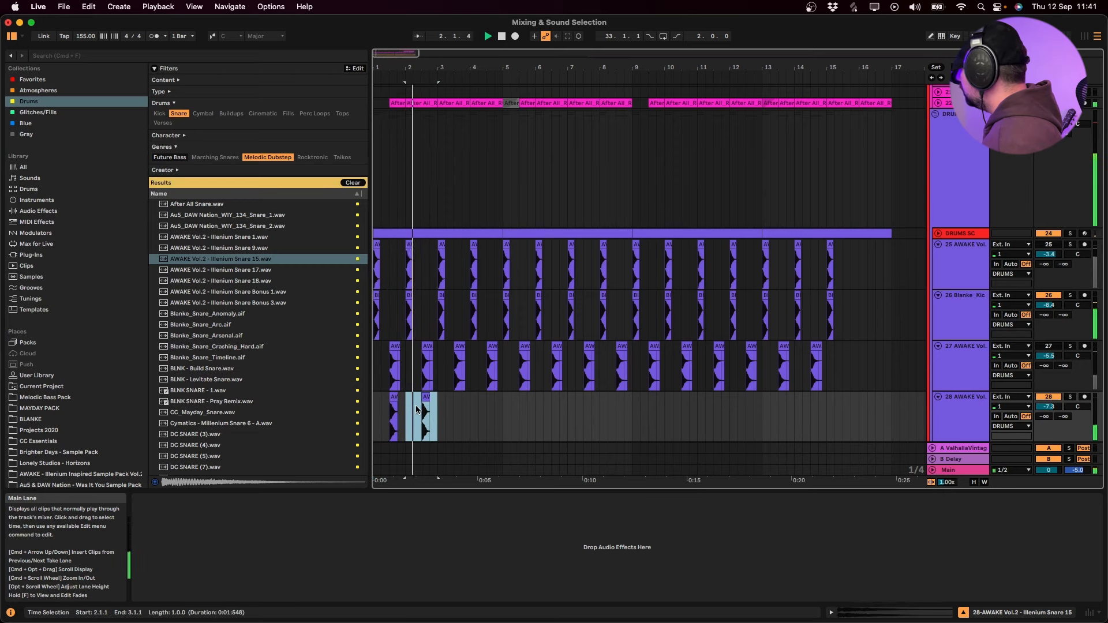
key("super+d")
key("super+d")
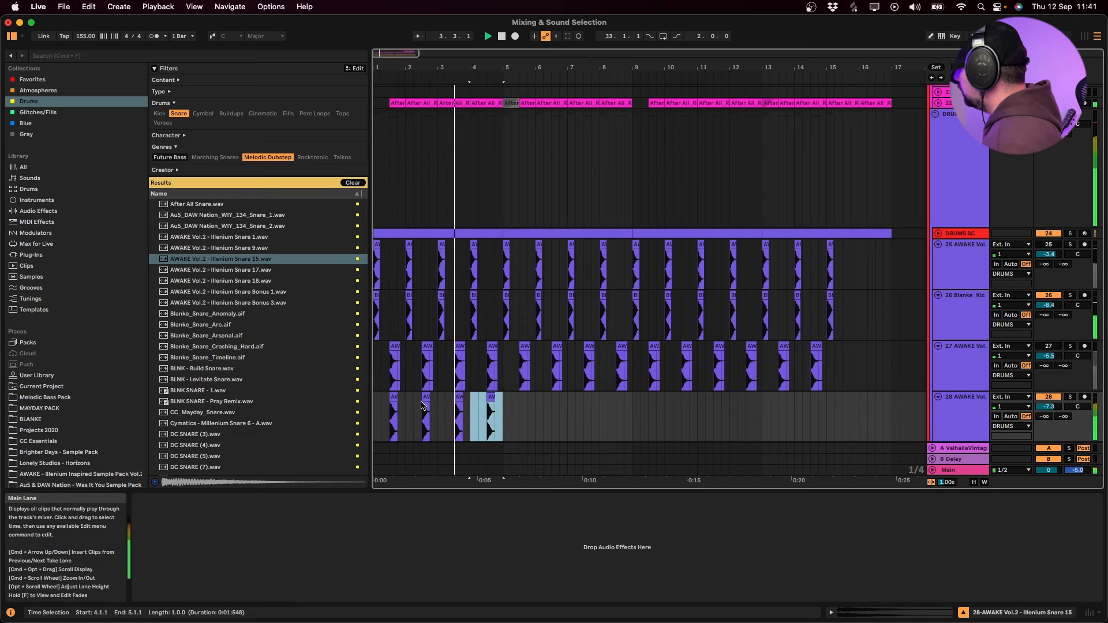
key("super+d")
key("super+d")
key("super+d")
key("super+d")
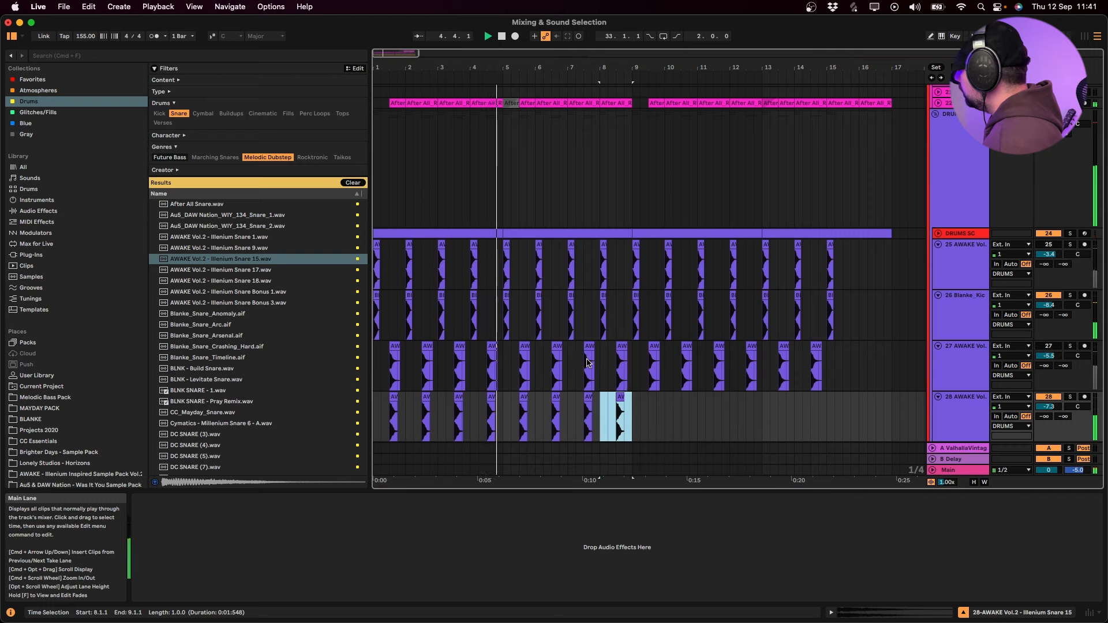
Duplicate the eight-bar Illenium Snare 15 pattern into the range from 9.1.1 to 17.1.1
left_click_drag(637, 421, 392, 421)
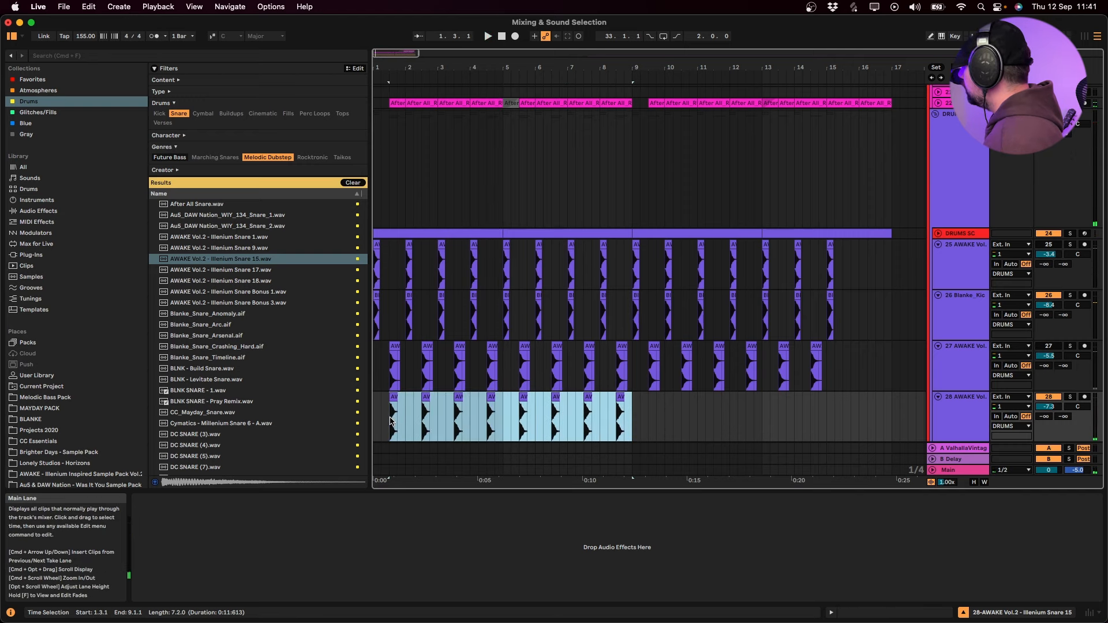
key("super+d")
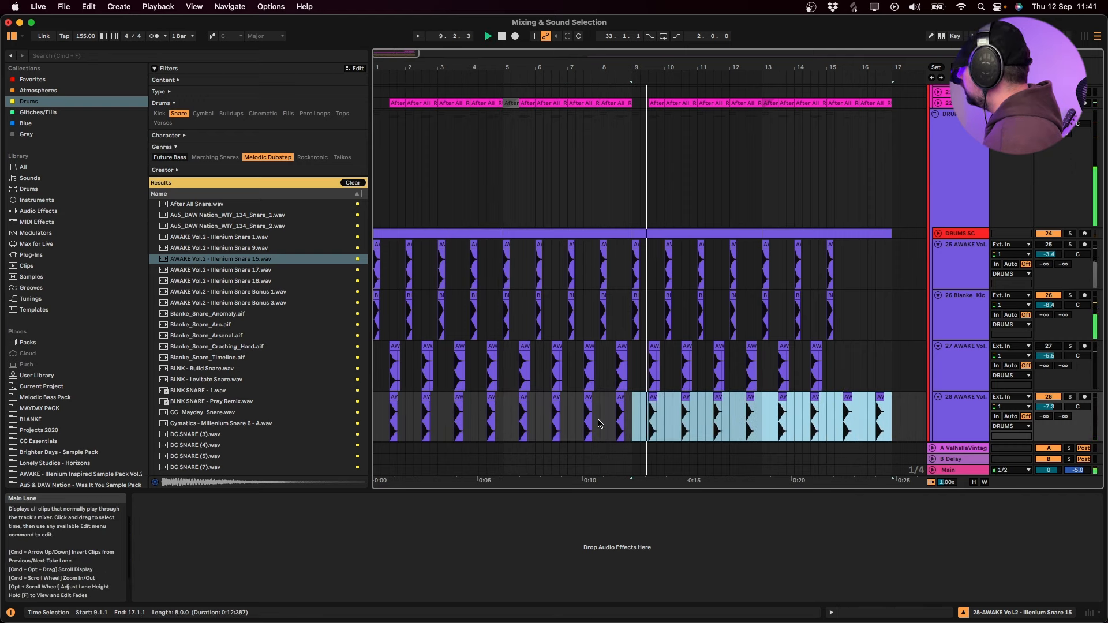
Load an EQ Eight onto the Illenium Snare 15 track
left_click(376, 412)
key("super+f")
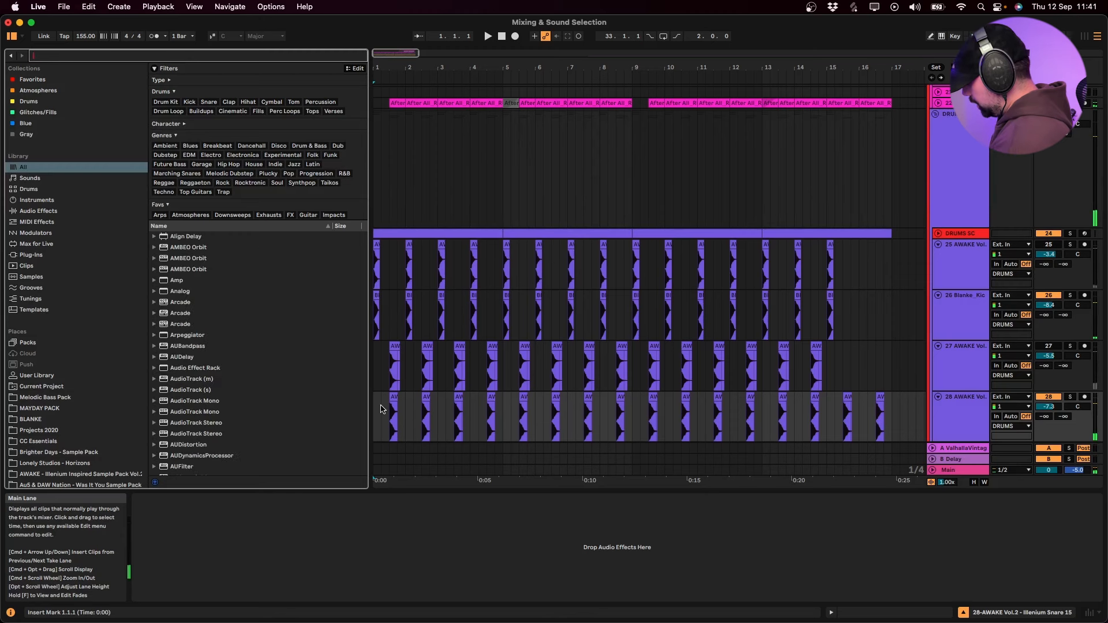
key("Down")
key("Down")
key("Down")
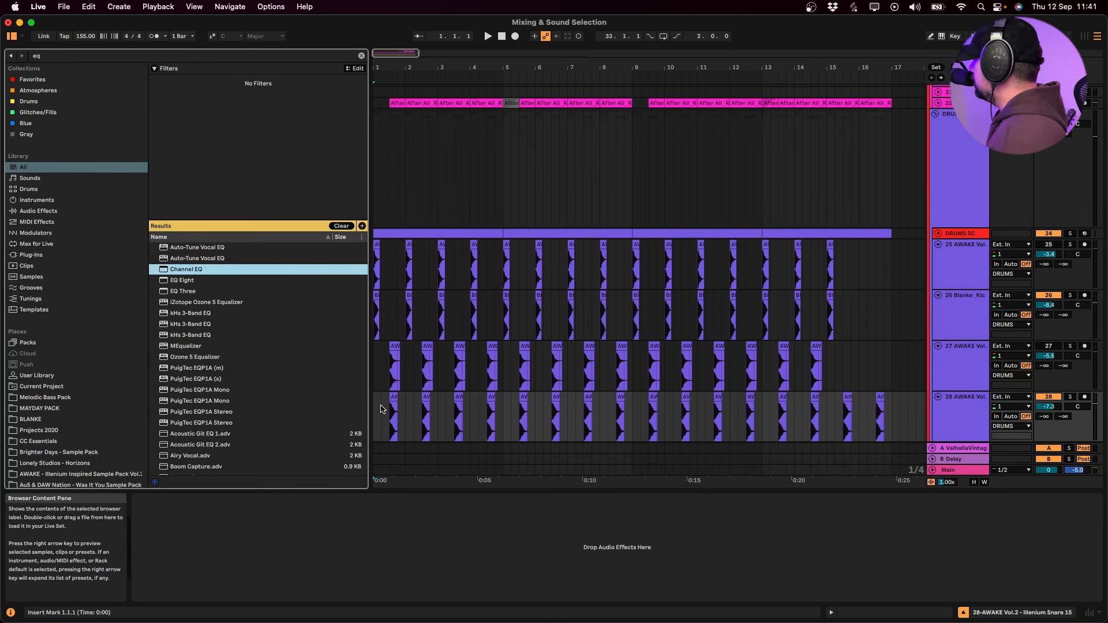
key("Down")
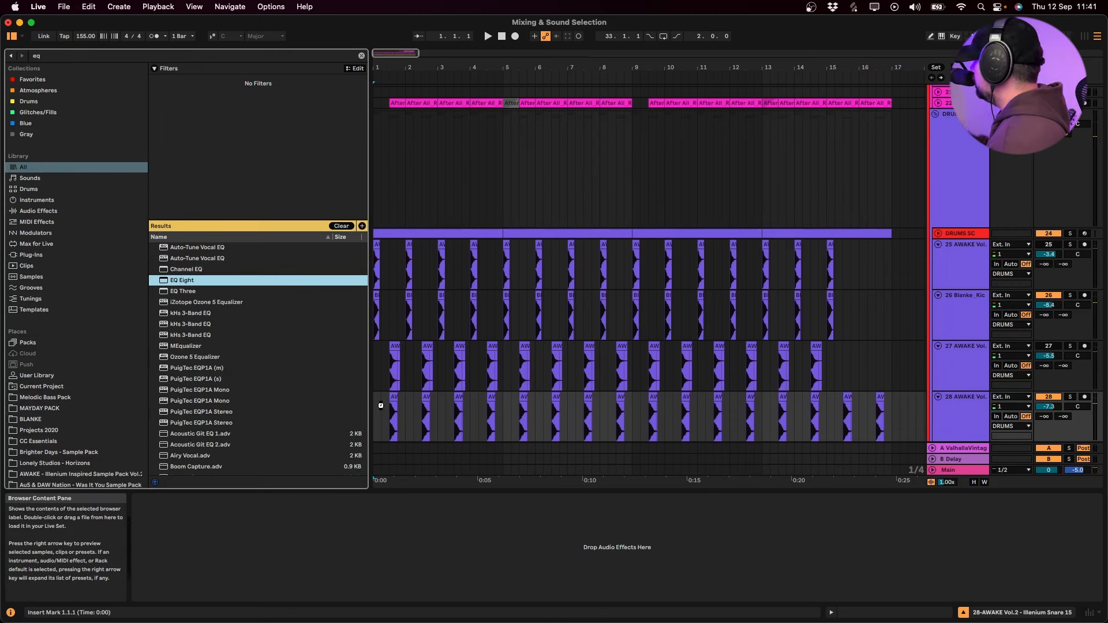
key("Return")
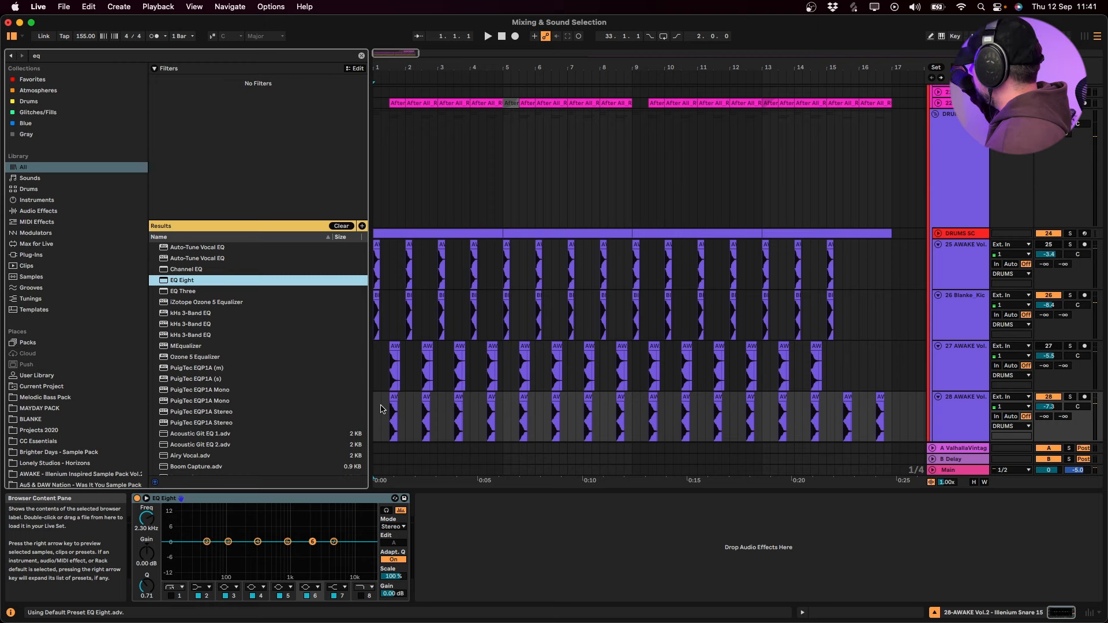
Boost EQ Eight band 4 on the Illenium Snare 15 track by 4.34 dB at 178 Hz during playback
key("space")
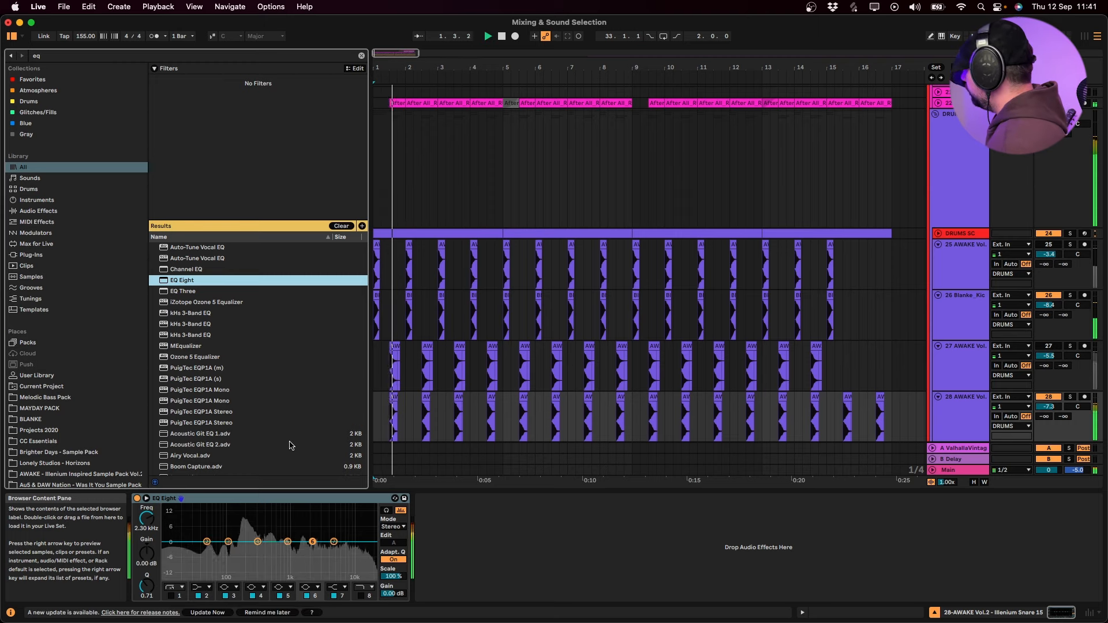
left_click_drag(260, 546, 243, 532)
key("space")
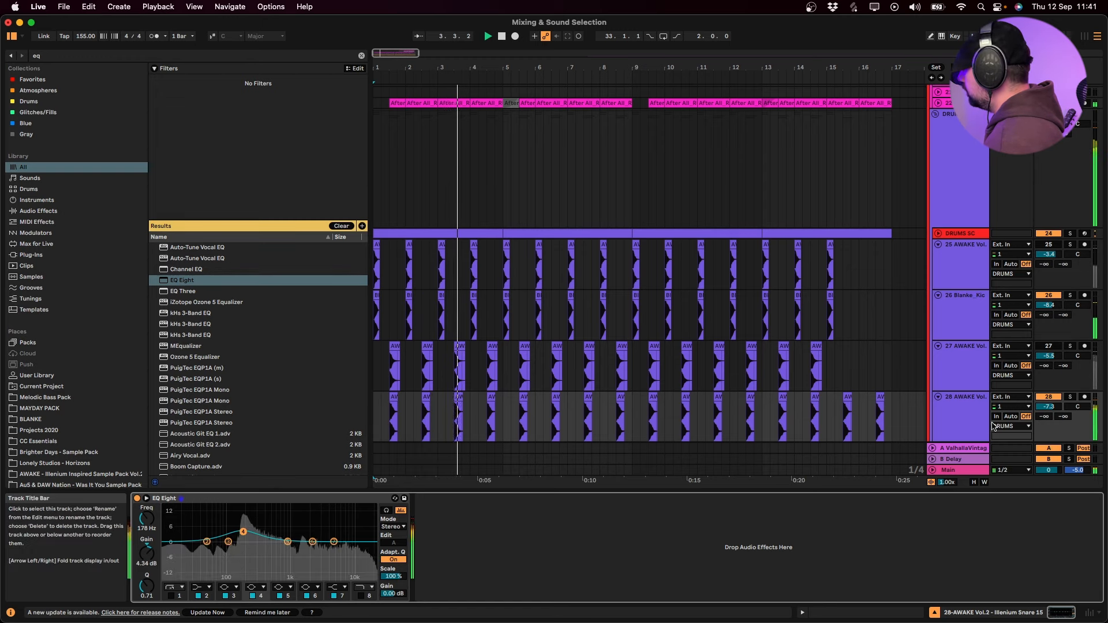
Add an audio track below Illenium Snare 15 and place Au5_DAW Nation_WIY_134_Snare_1.wav at 1.3.1 from the Drums collection
left_click(974, 413)
key("super+t")
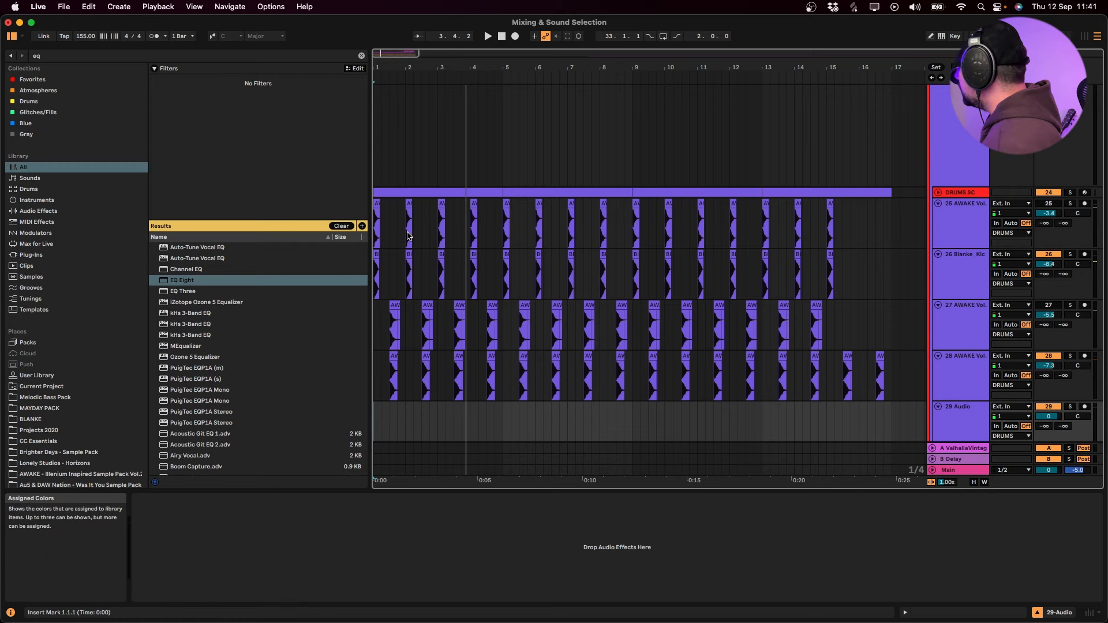
left_click(341, 226)
left_click(32, 102)
left_click(242, 216)
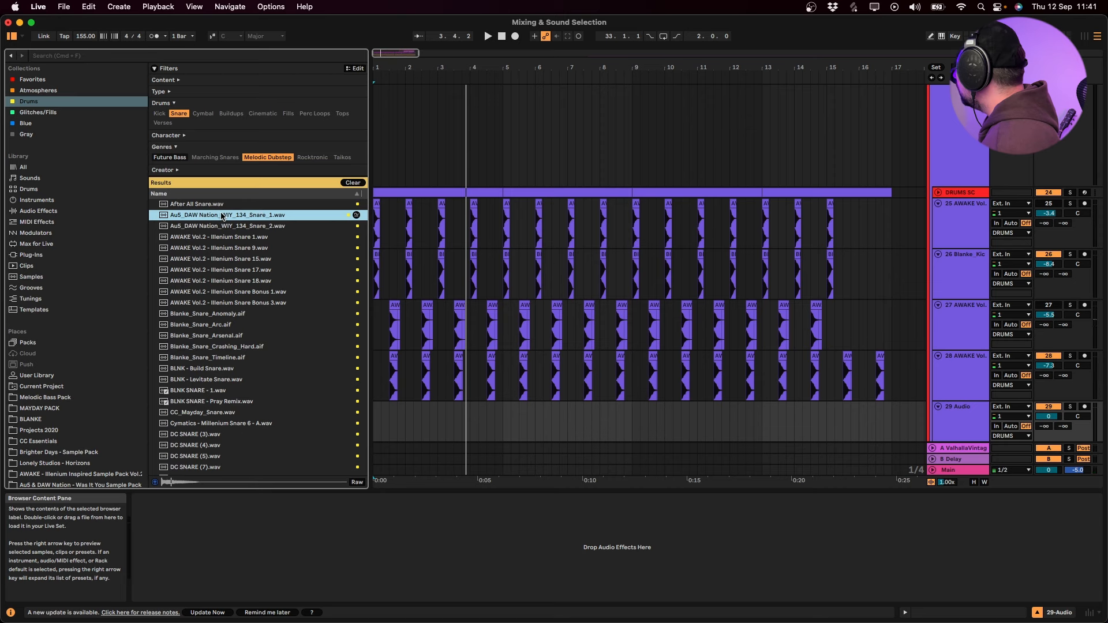
left_click_drag(213, 218, 398, 418)
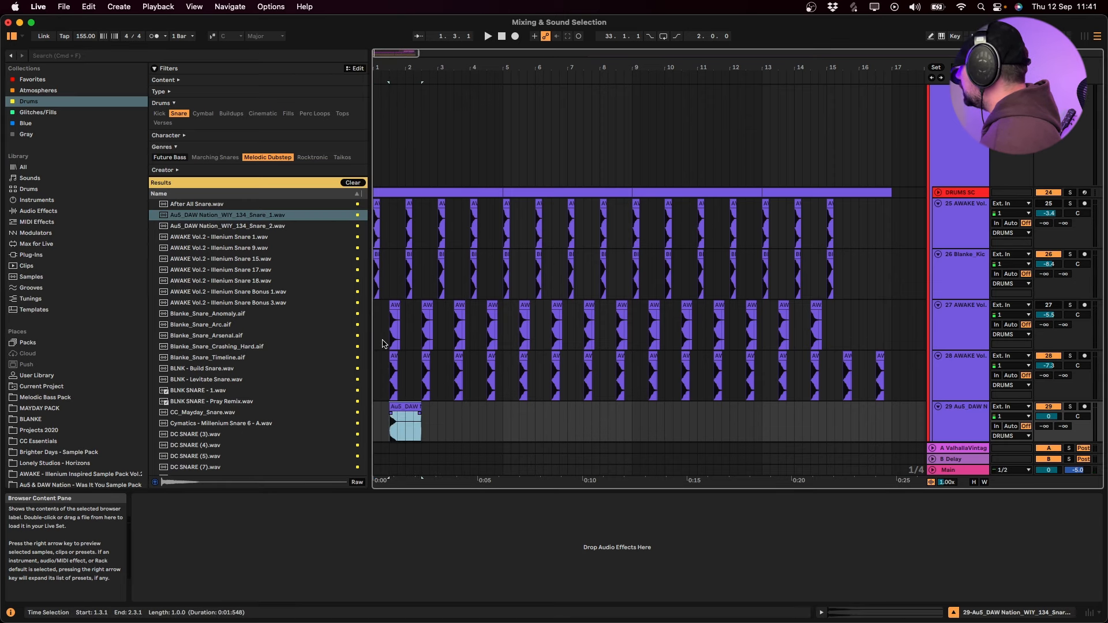
Solo the Au5 snare track and lower its volume to -11.8 dB while auditioning the clip
left_click_drag(391, 326, 468, 339)
scroll(406, 416, "down", 3)
left_click(375, 374)
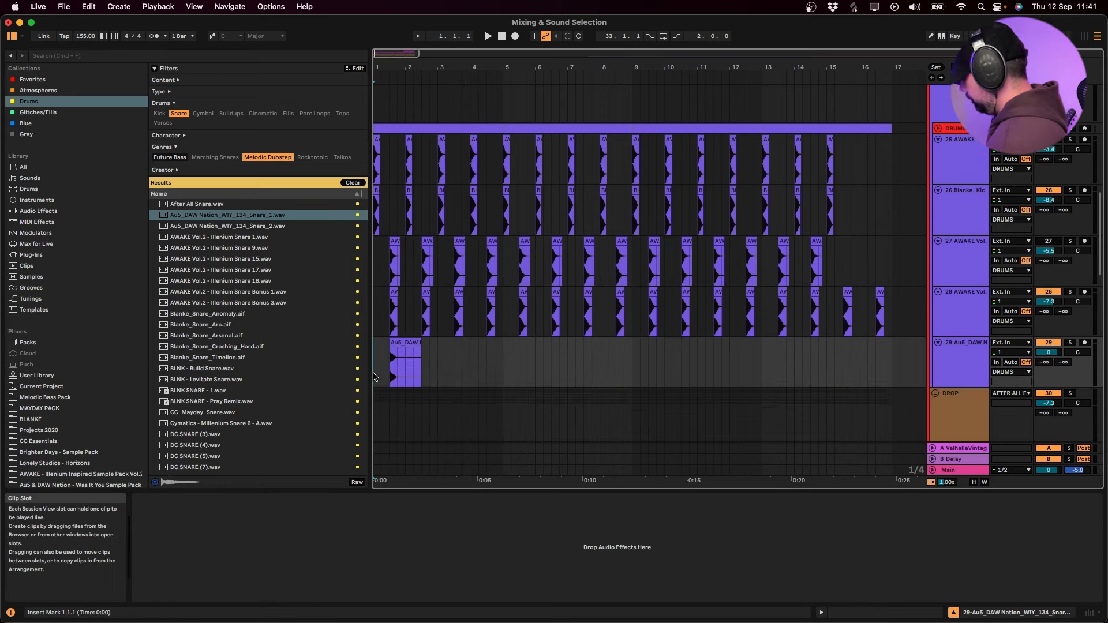
key("plus")
key("plus")
key("plus")
key("plus")
key("plus")
left_click(628, 390)
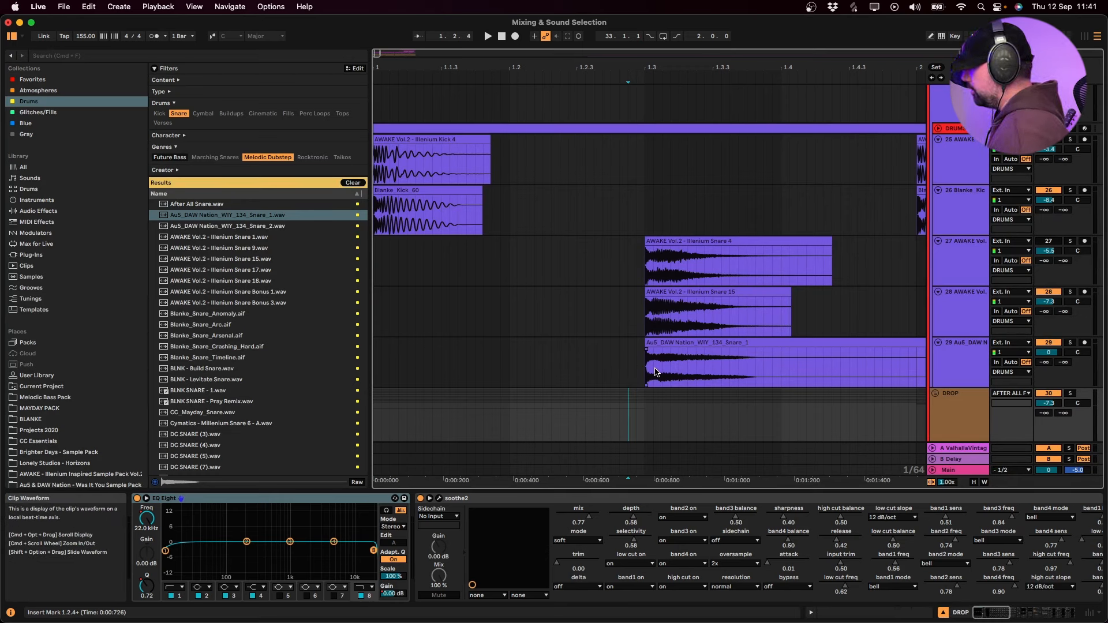
left_click(742, 335)
left_click(743, 342)
key("s")
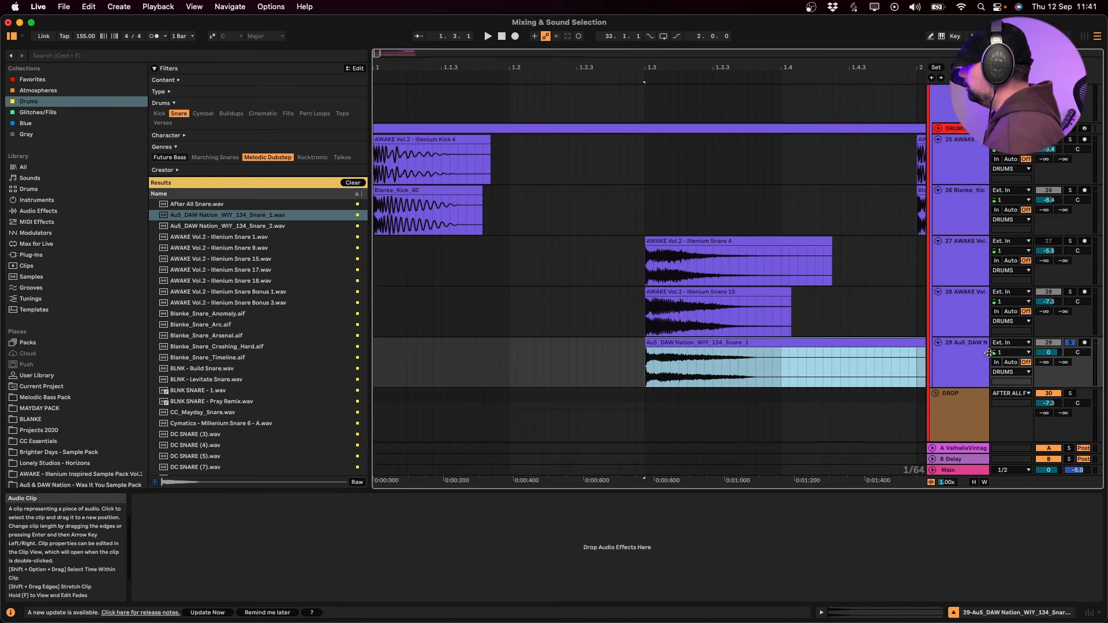
left_click(1044, 356)
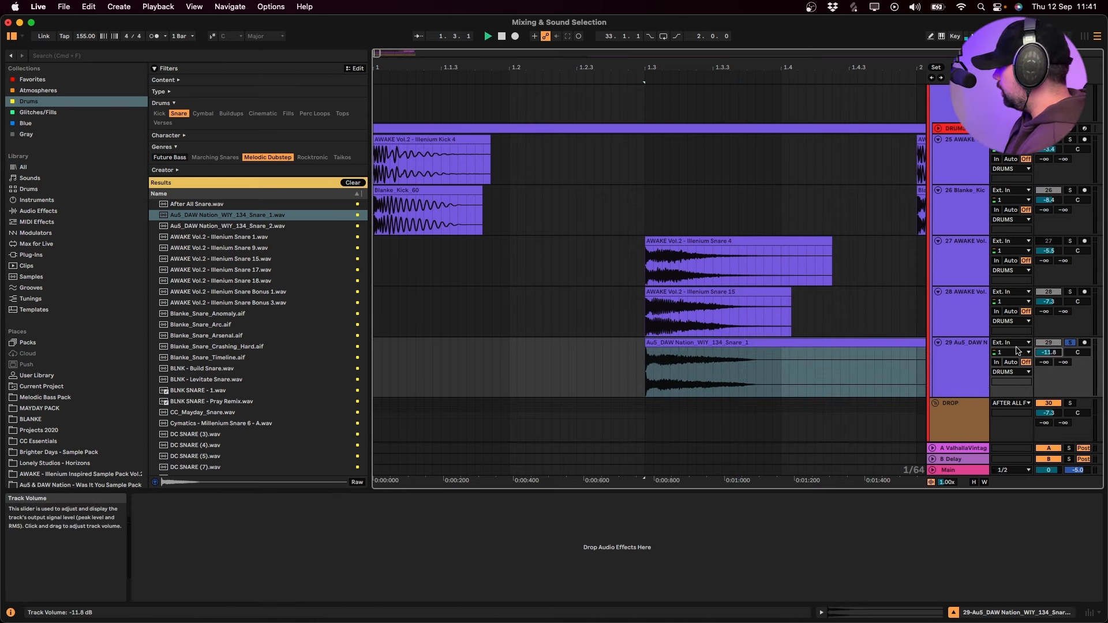
key("space")
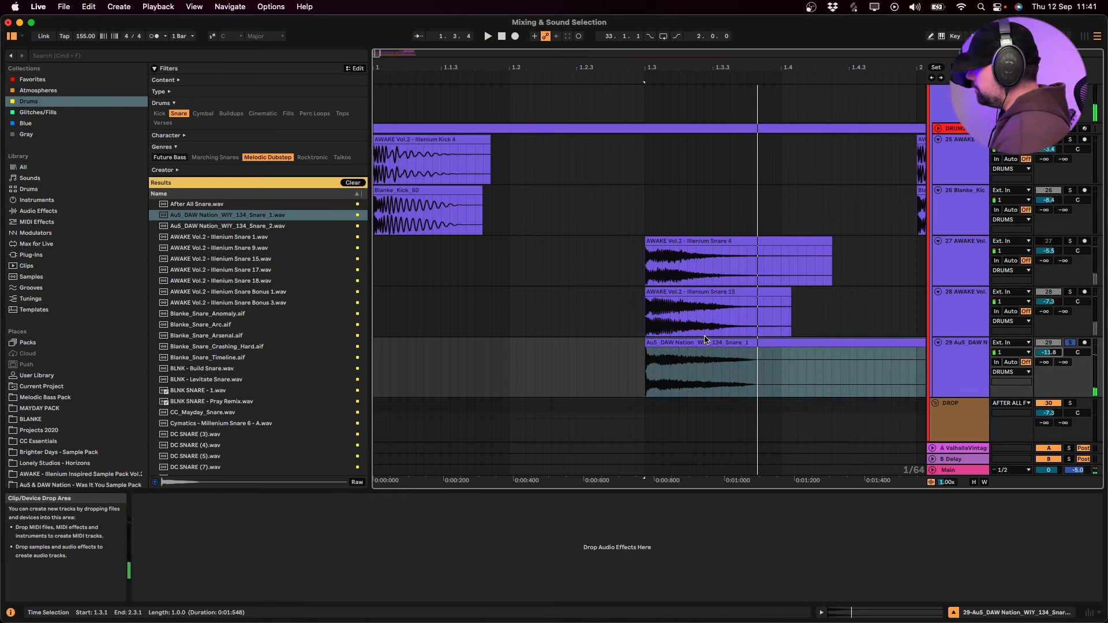
Add a short fade-in to the start of the Au5 snare clip
right_click(649, 351)
left_click(646, 350)
left_click(664, 344)
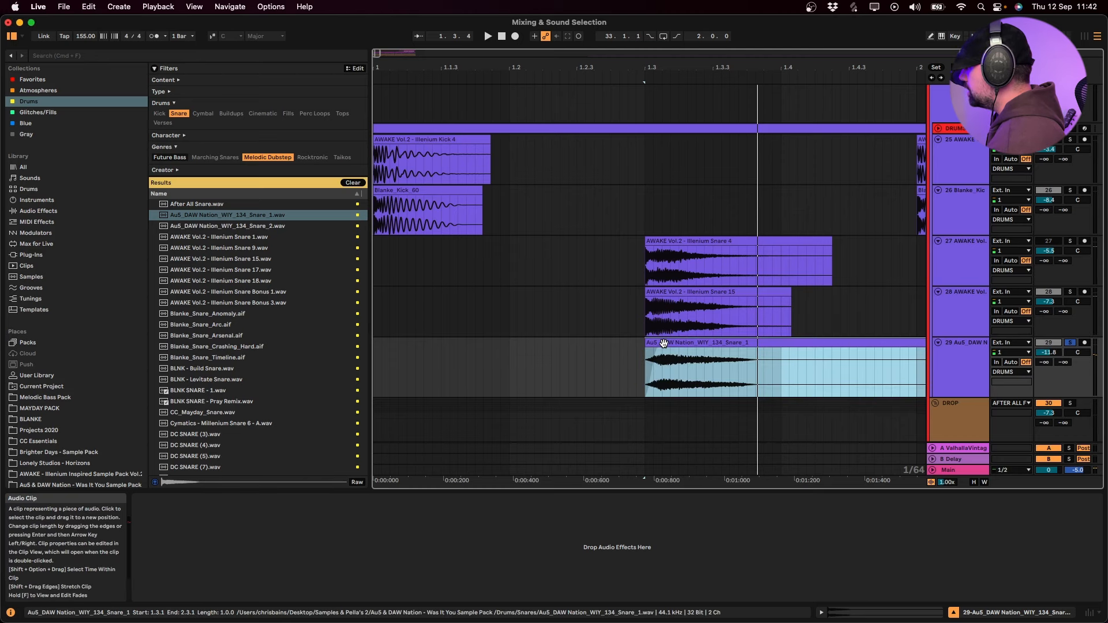
Play the Illenium Snare 15 and Au5 snares soloed together, set the Au5 track's volume to -3.2 dB, and clear the solos
left_click(669, 294)
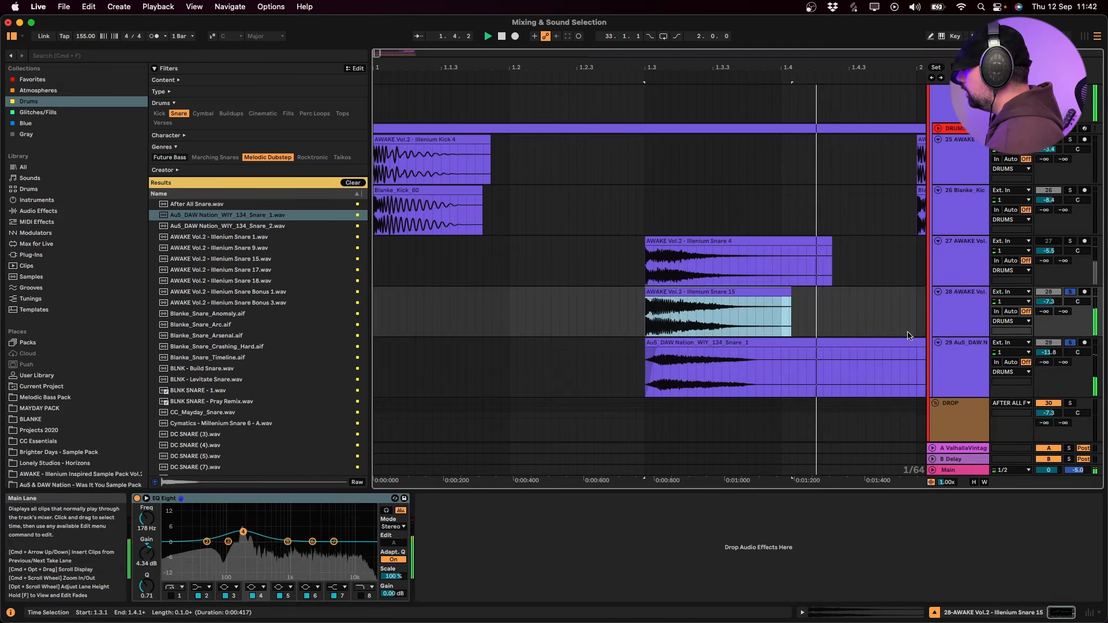
left_click_drag(1046, 354, 1046, 341)
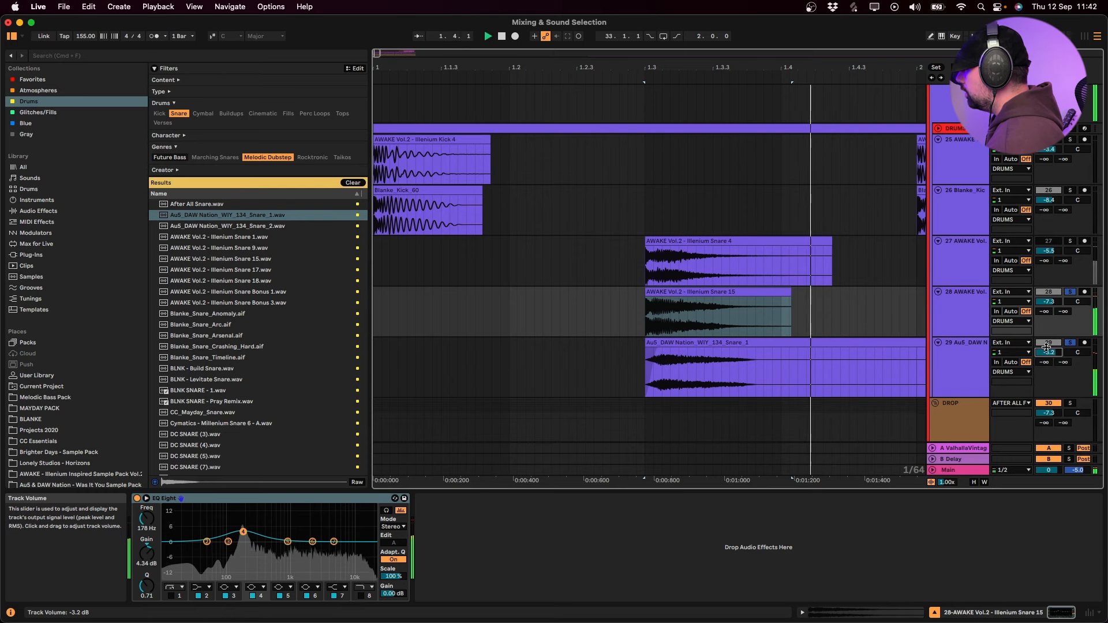
left_click(1070, 343)
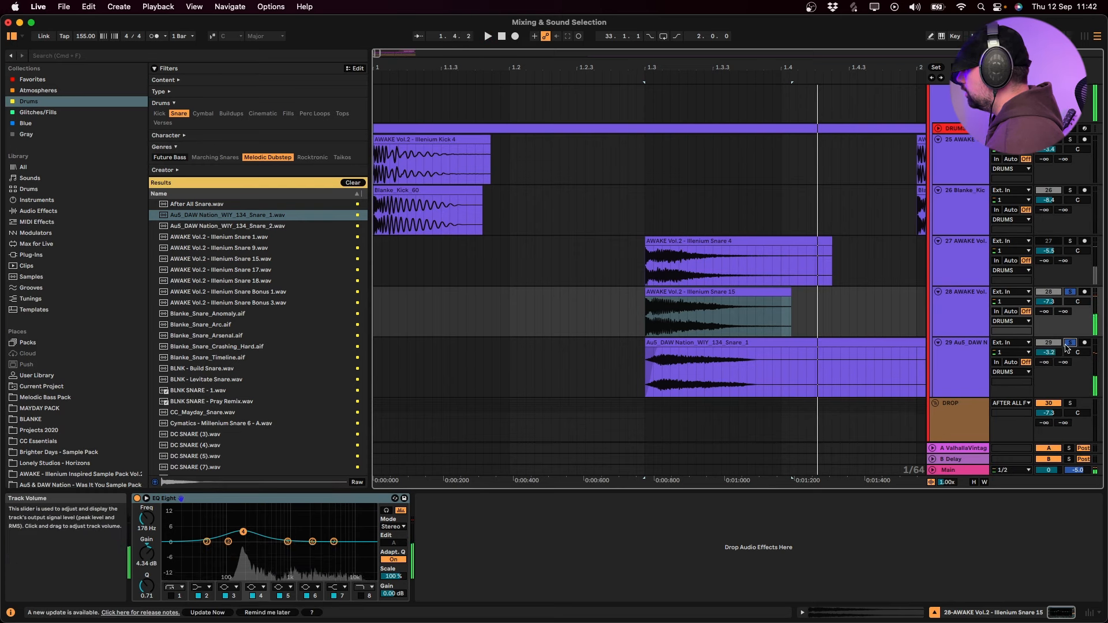
key("minus")
Duplicate the first bar of the Au5 snare track through bar 14 and set the track's volume to -4.1 dB
left_click(659, 354)
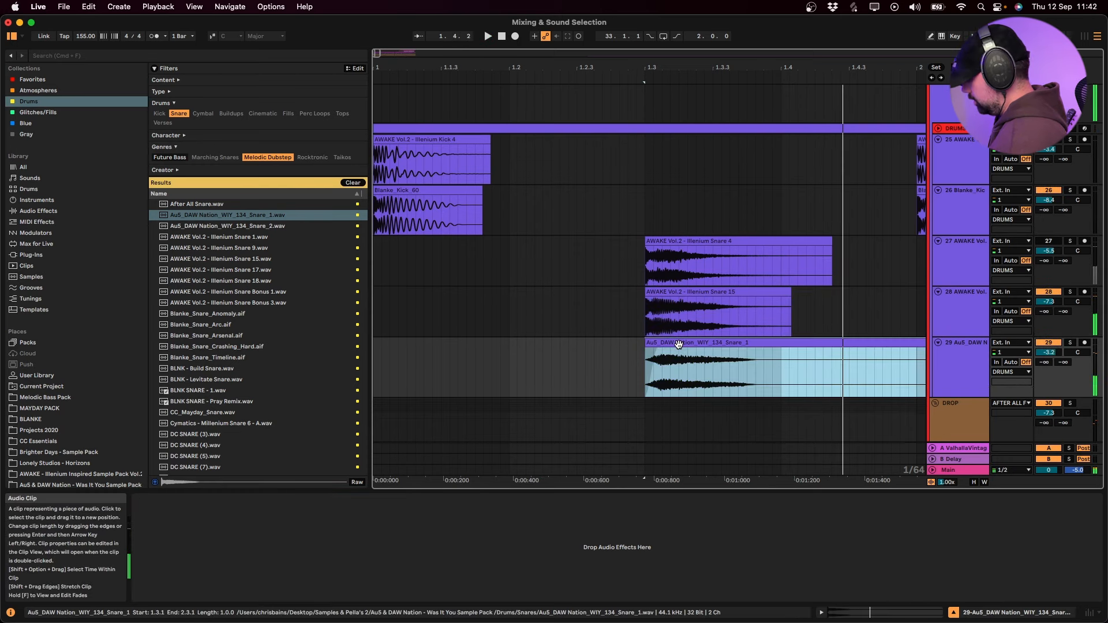
key("minus")
key("minus")
left_click_drag(462, 369, 430, 370)
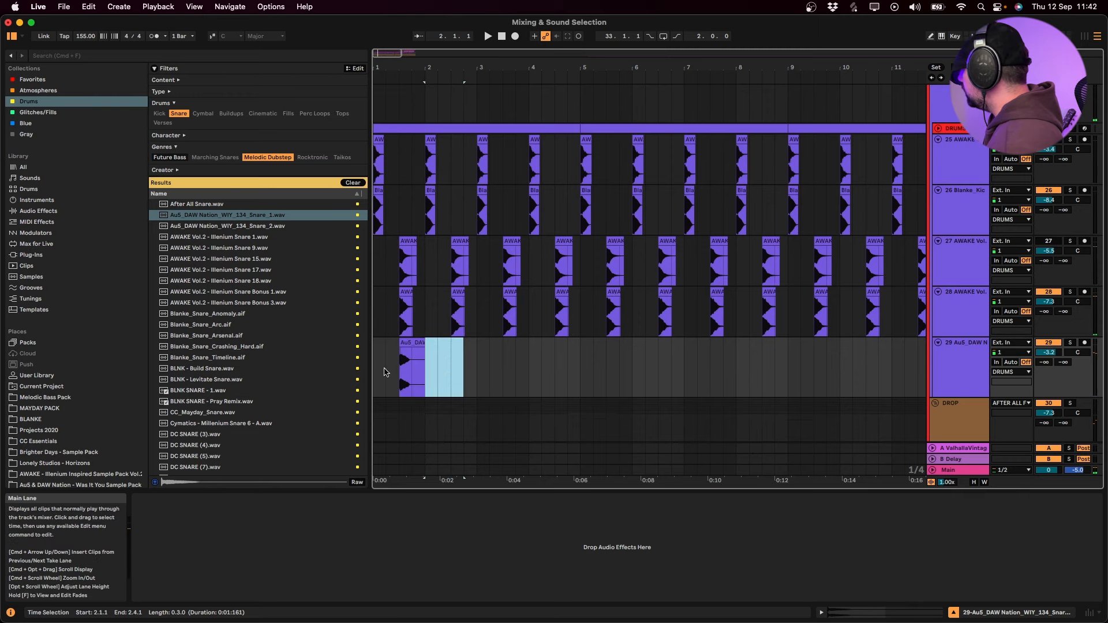
left_click(375, 368)
key("space")
left_click(424, 368)
key("super+d")
key("super+d")
key("super+d")
key("super+d")
key("super+d")
key("super+d")
key("super+d")
key("super+d")
key("super+d")
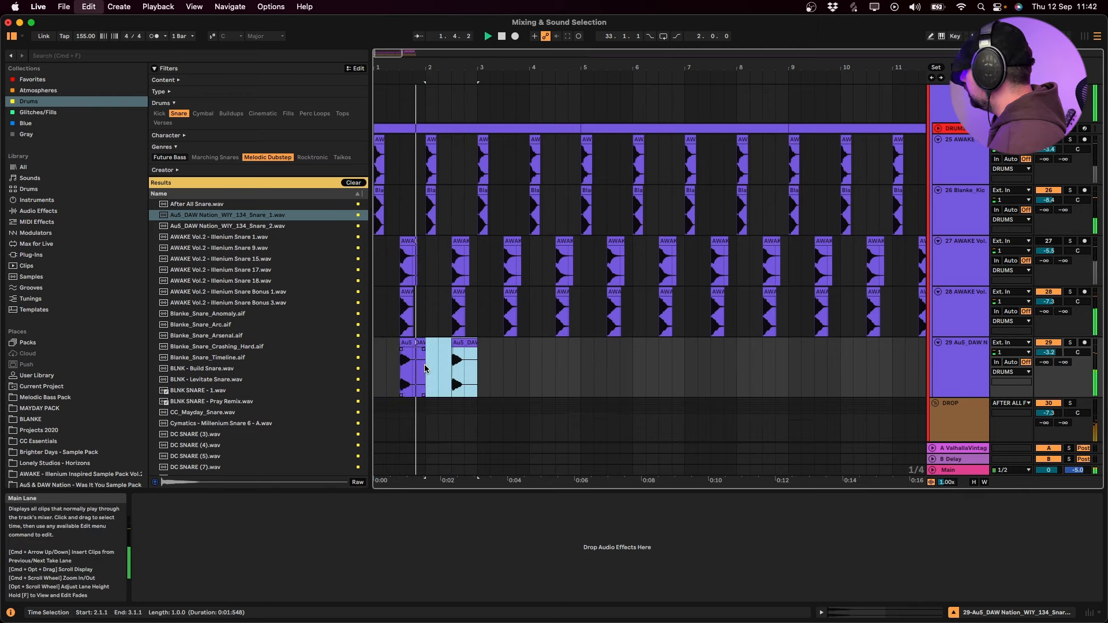
key("super+d")
key("super+d")
key("super+d")
key("super+d")
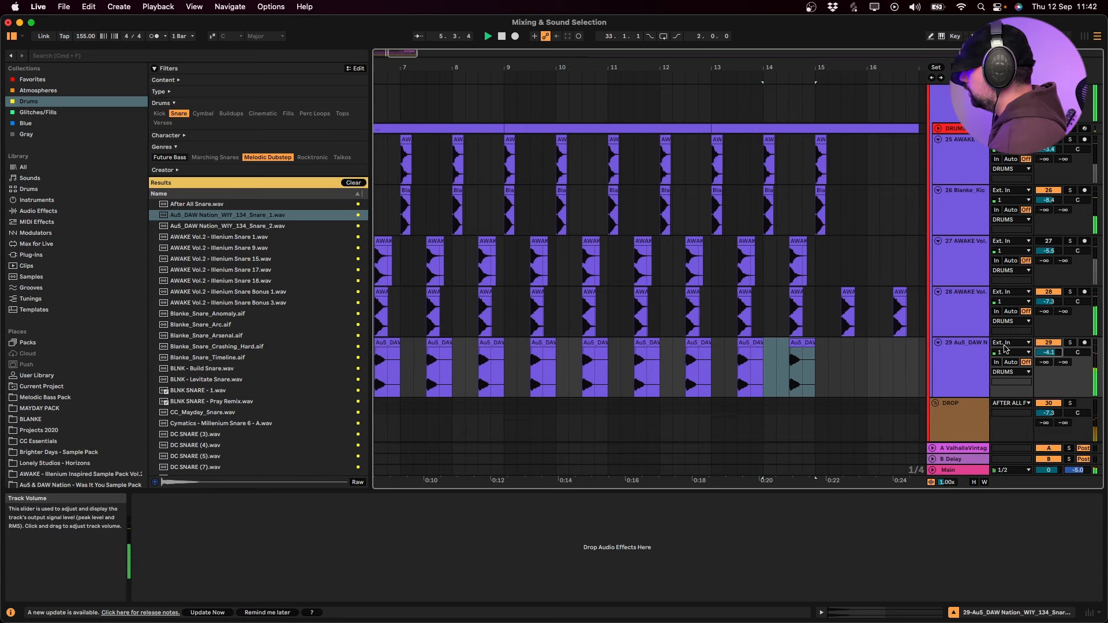
Add another audio track, audition the AWAKE Vol.2 snares, and place Illenium Snare Bonus 1.wav on it at 1.3.1
left_click(961, 369)
key("super+t")
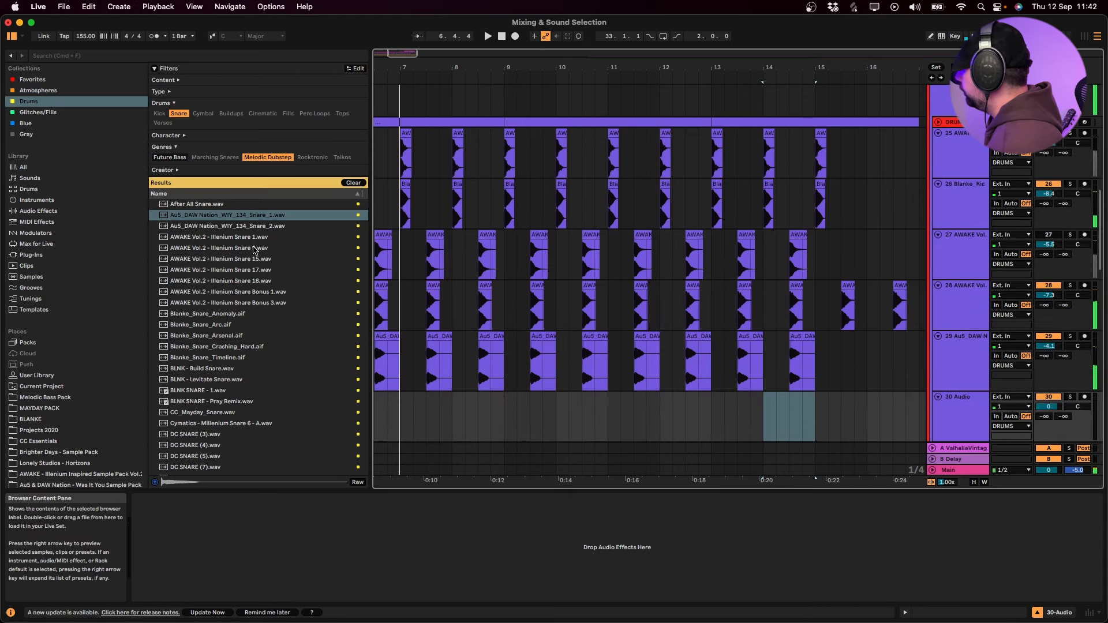
left_click(240, 237)
left_click(256, 259)
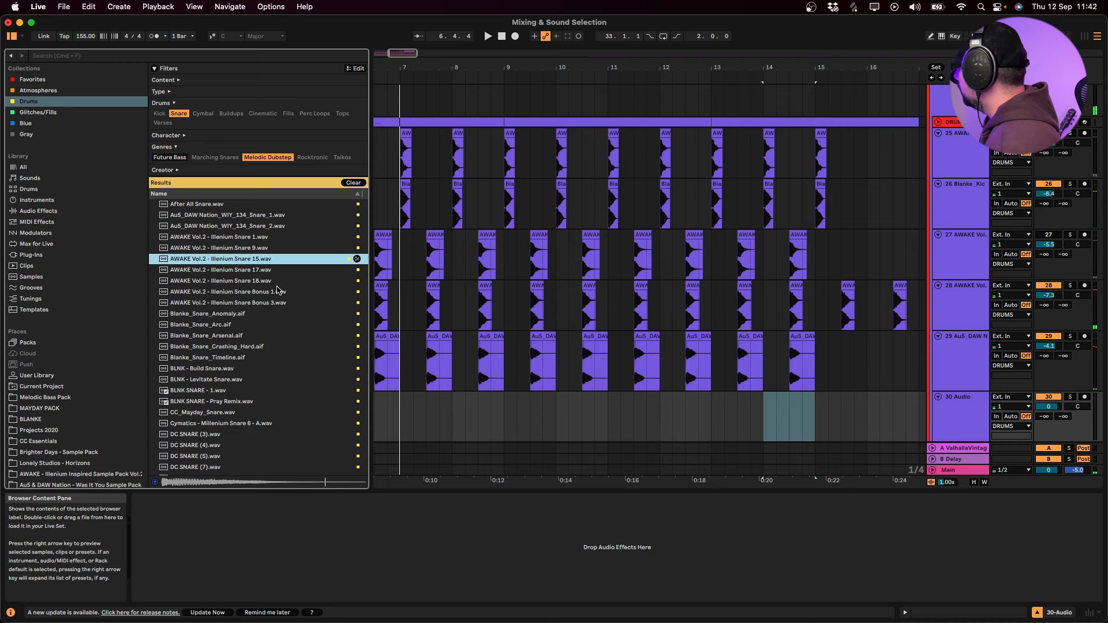
key("Down")
key("Down")
key("Down")
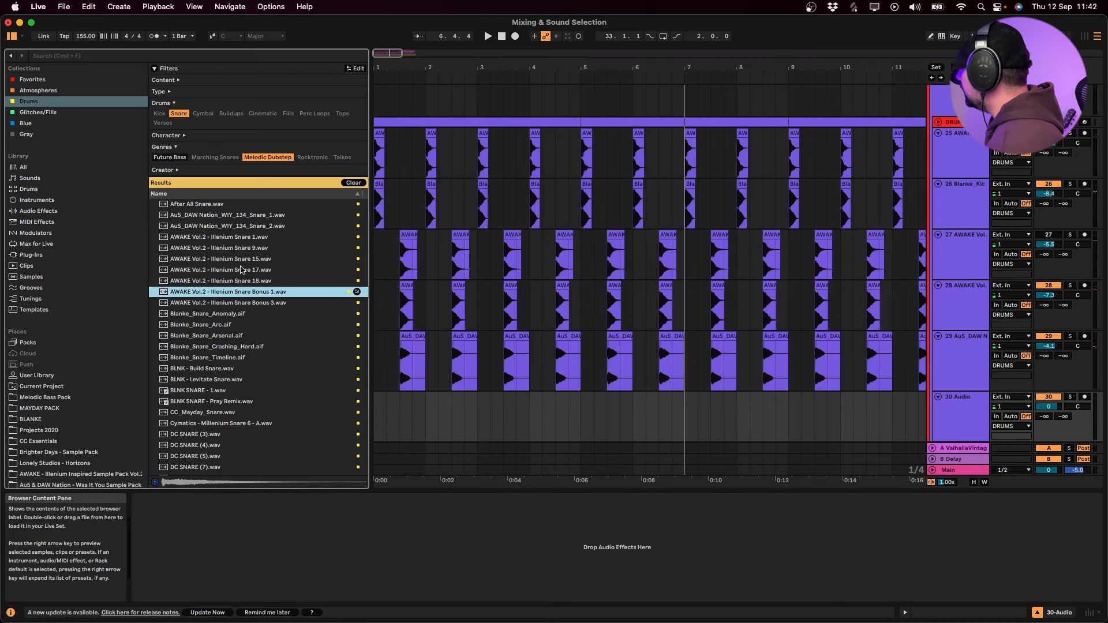
left_click_drag(211, 291, 412, 405)
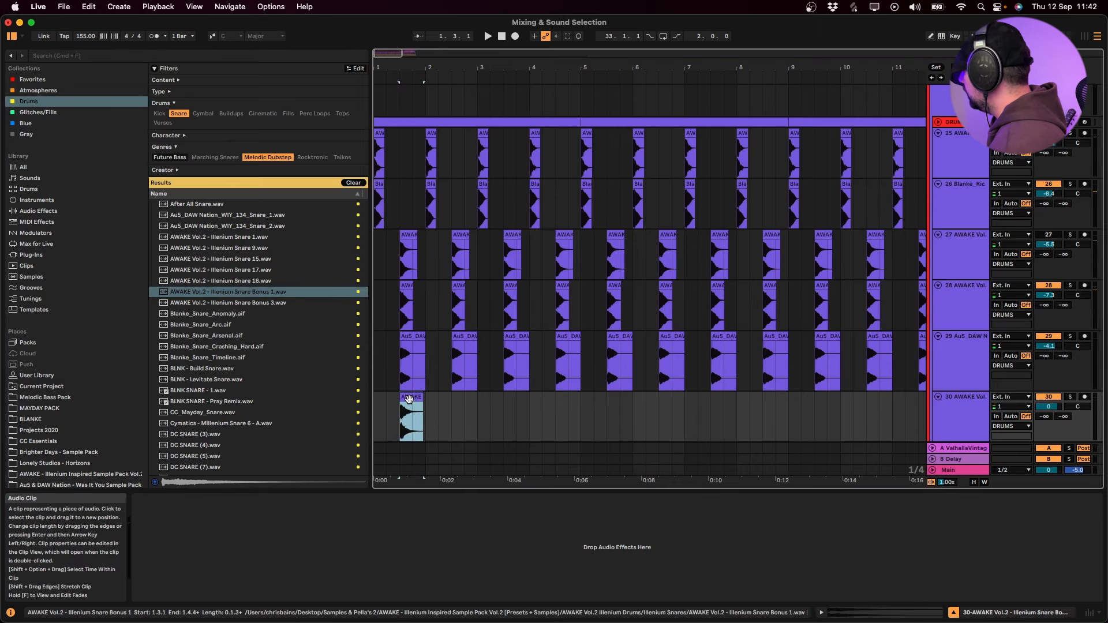
Add a very short fade-in to the start of the Illenium Snare Bonus 1 clip
scroll(411, 406, "up", 6)
scroll(450, 398, "left", 4)
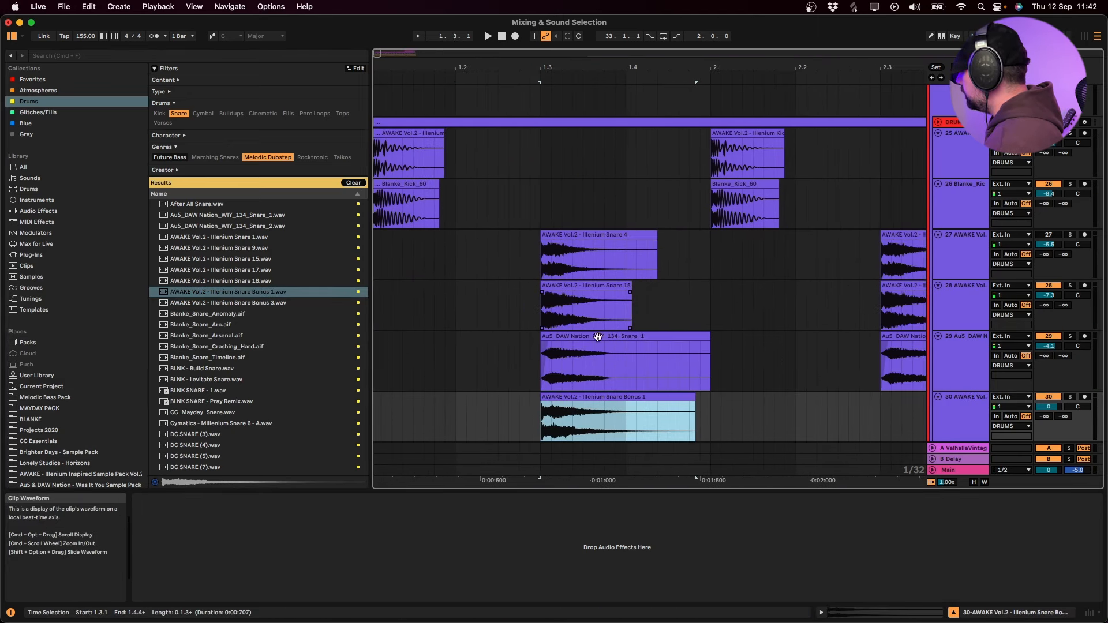
left_click(542, 404)
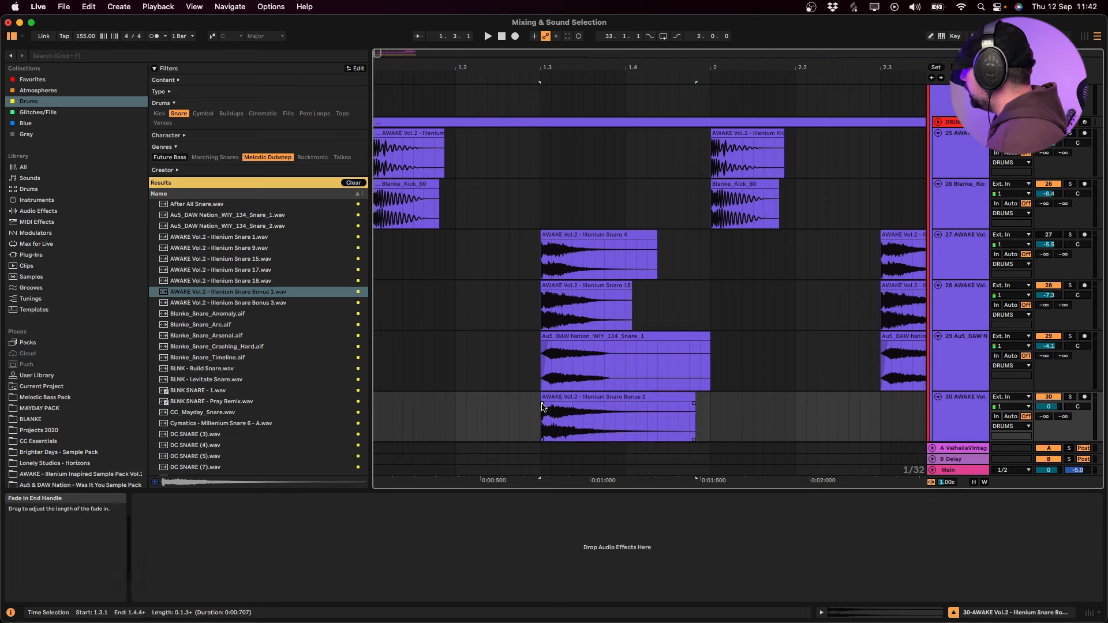
left_click_drag(593, 420, 827, 422)
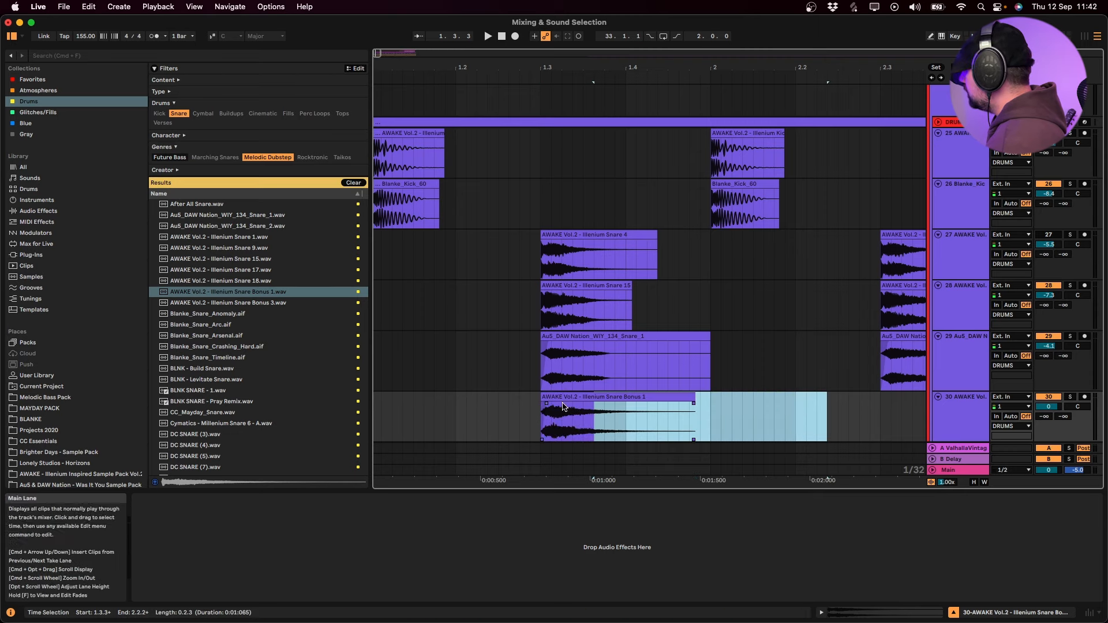
Load an EQ Eight onto the Snare Bonus 1 track and enable its band 1 low cut at 367 Hz
left_click(557, 397)
key("super+f")
type("eq")
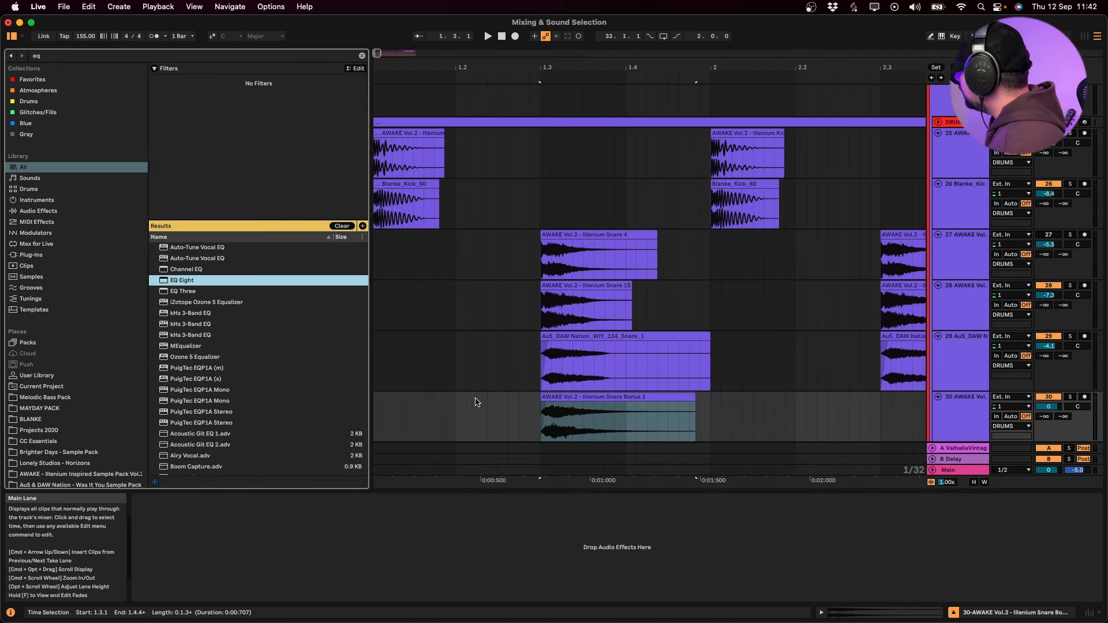
key("Return")
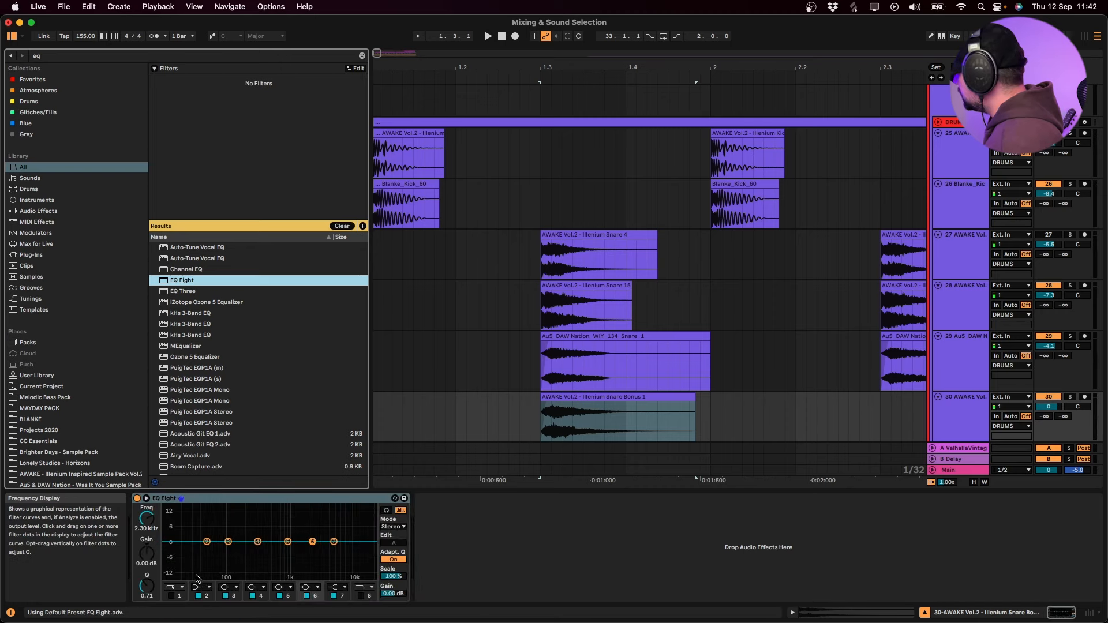
left_click(172, 595)
left_click_drag(267, 556, 262, 553)
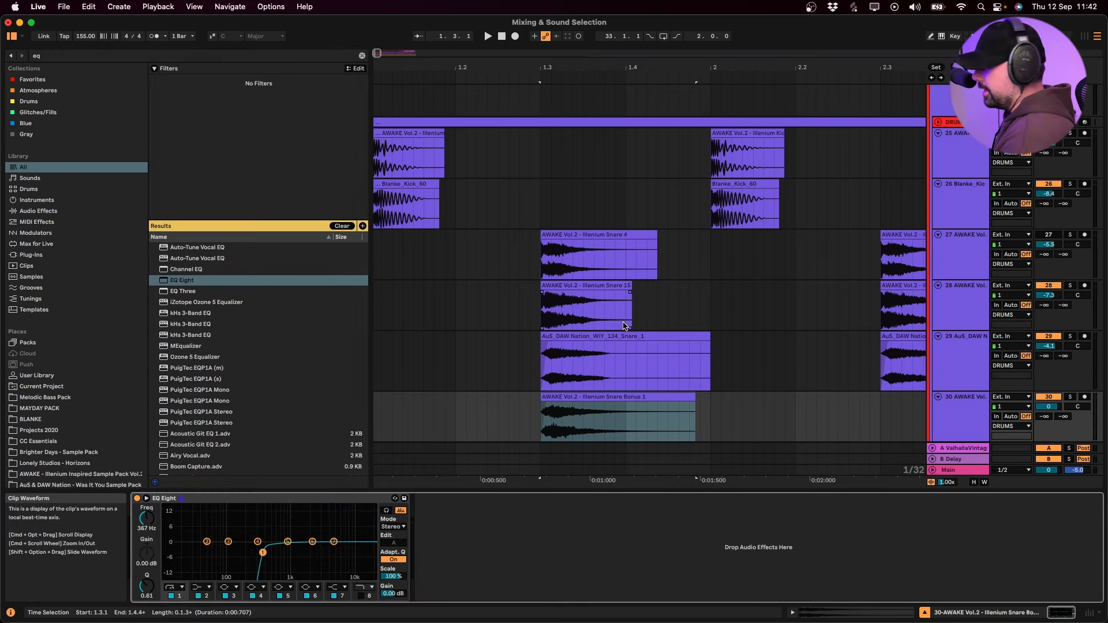
Lower the Snare Bonus 1 track's volume to -9.4 dB during playback and duplicate its first bar into bar 2
key("space")
left_click_drag(1048, 407, 1052, 415)
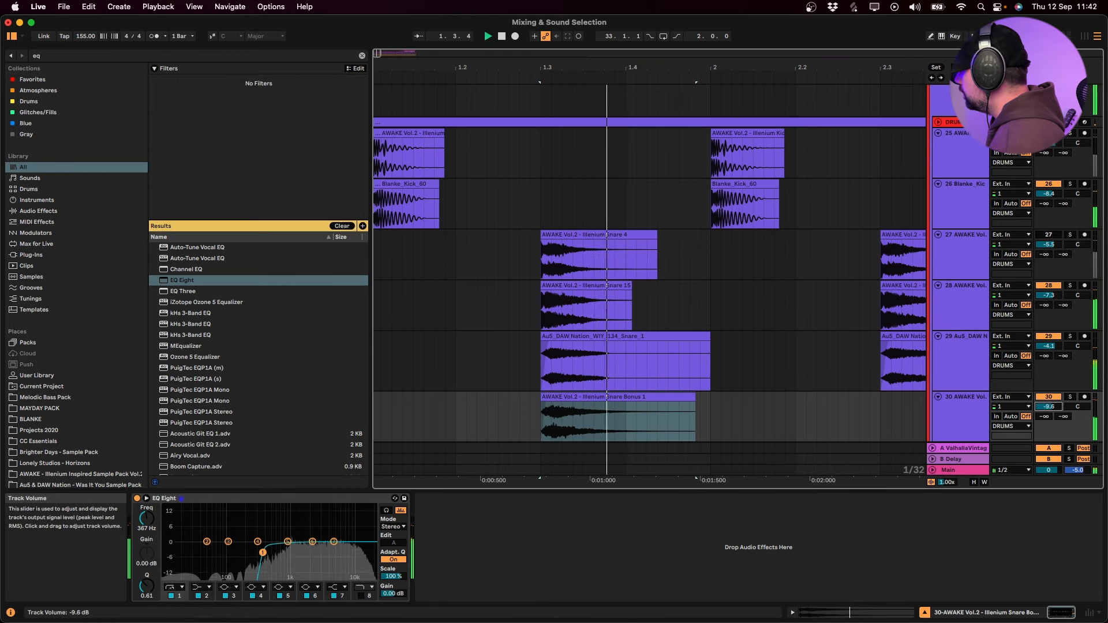
left_click(709, 412)
scroll(709, 411, "down", 8)
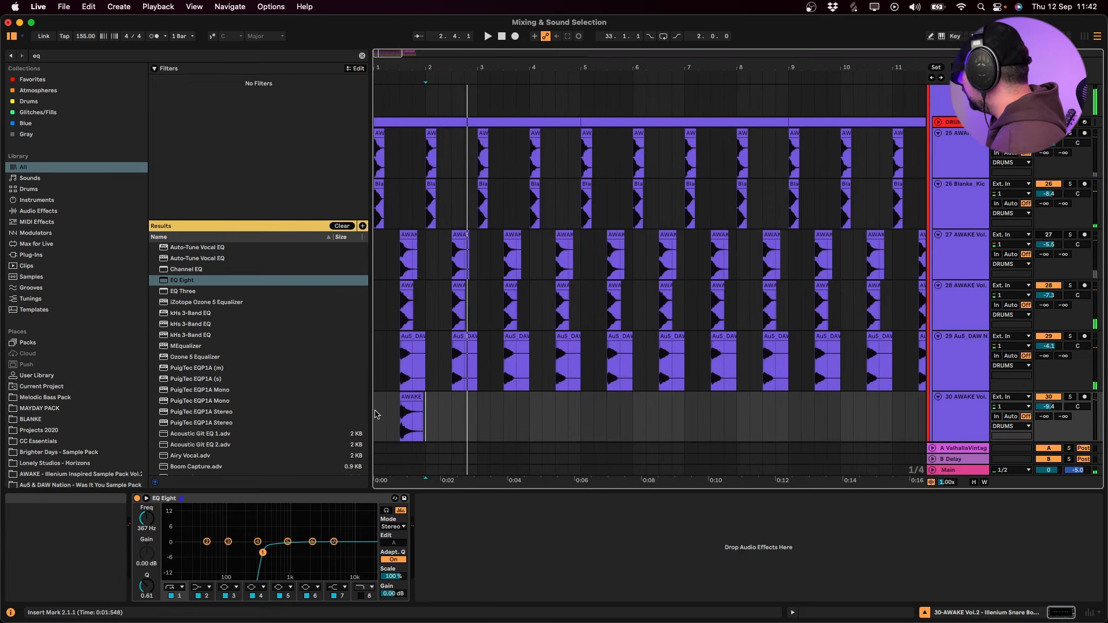
left_click_drag(377, 417, 435, 421)
key("super+d")
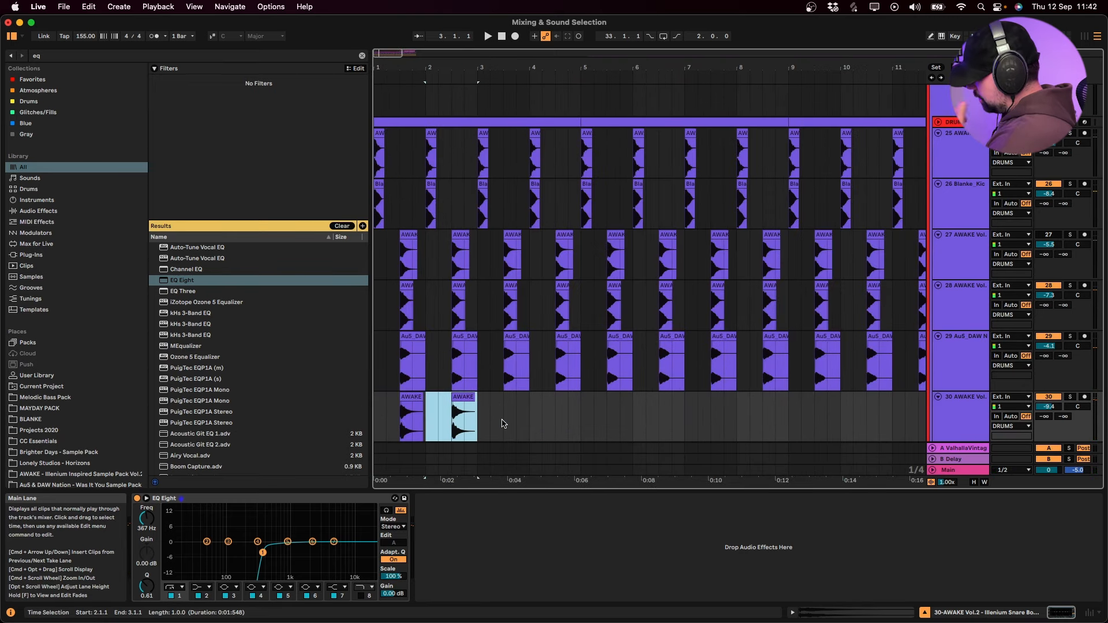
Play the track from the start and duplicate the first two bars of Snare Bonus 1 through bar 8
left_click(387, 410)
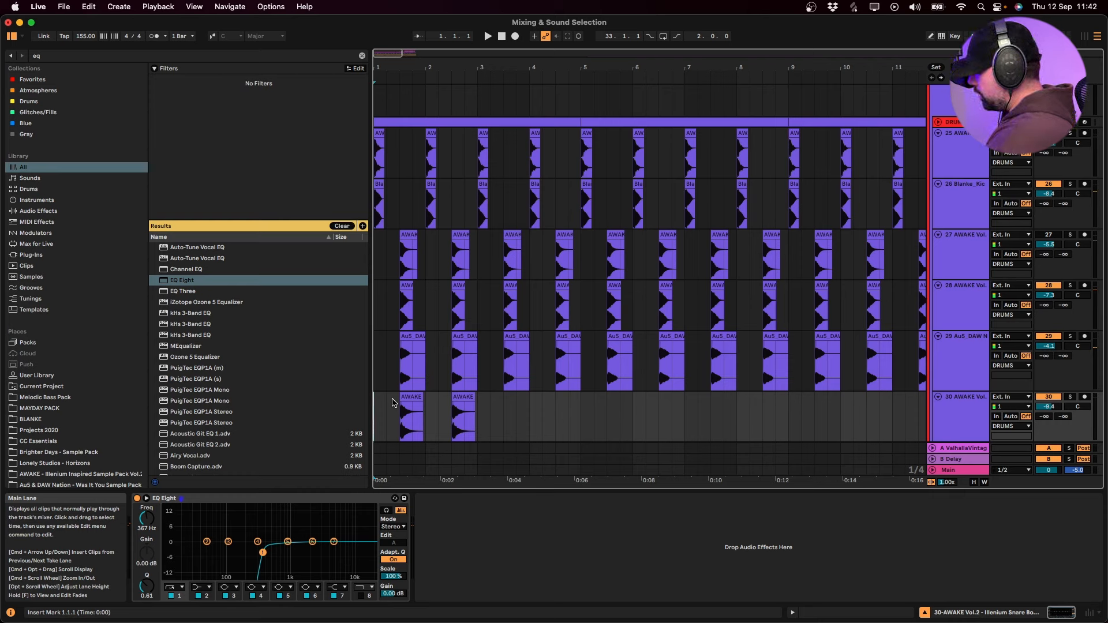
left_click_drag(495, 404, 563, 410)
left_click(568, 410)
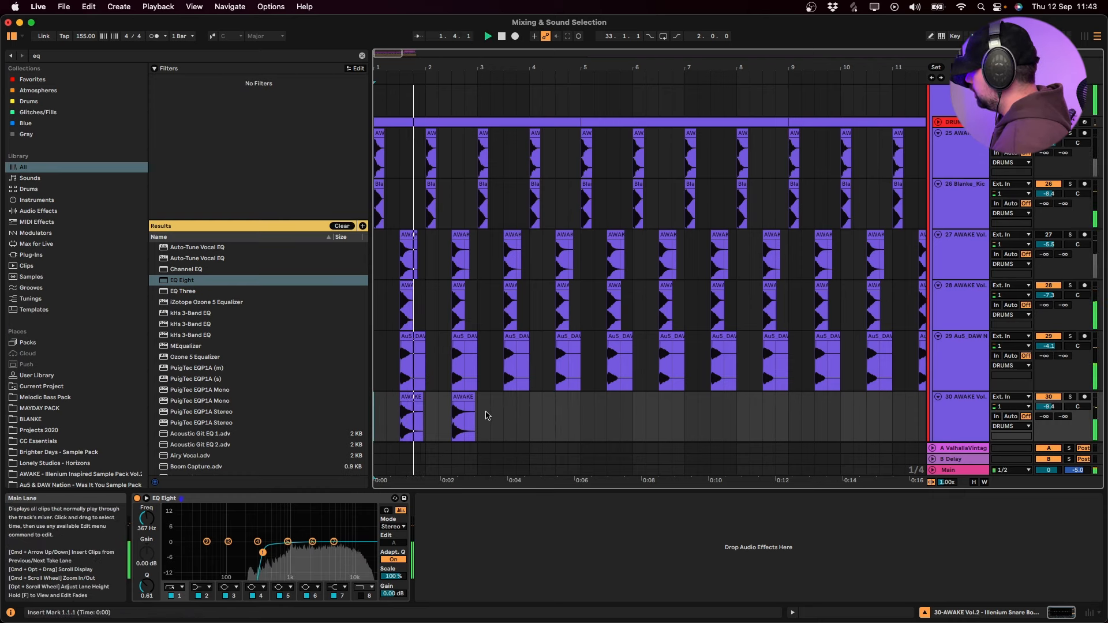
left_click_drag(479, 413, 380, 412)
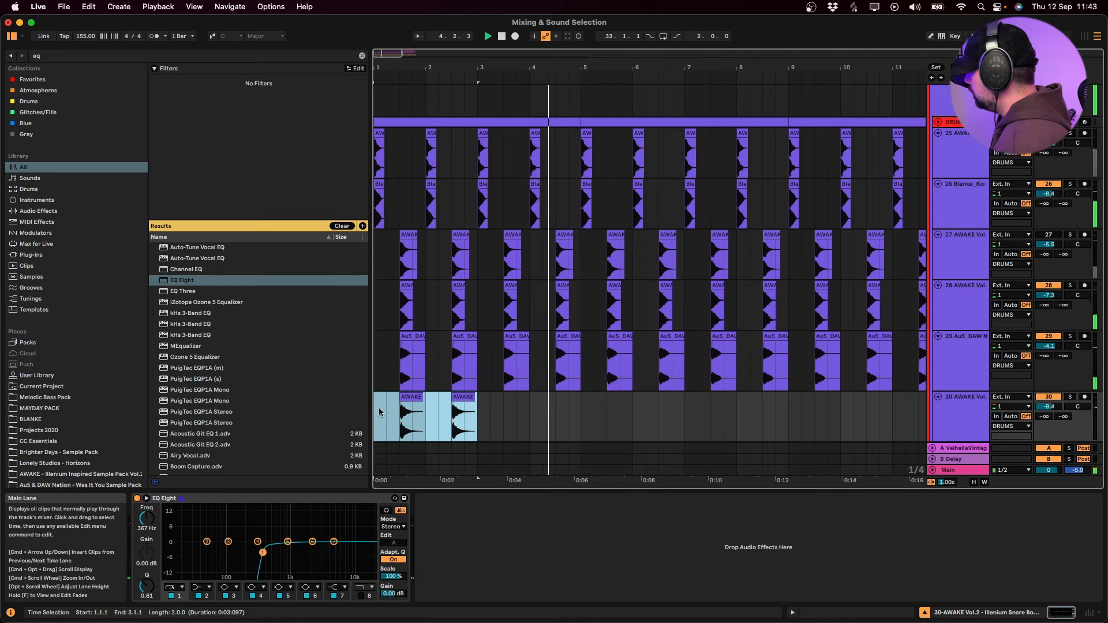
key("super+d")
key("super+d")
key("super+d")
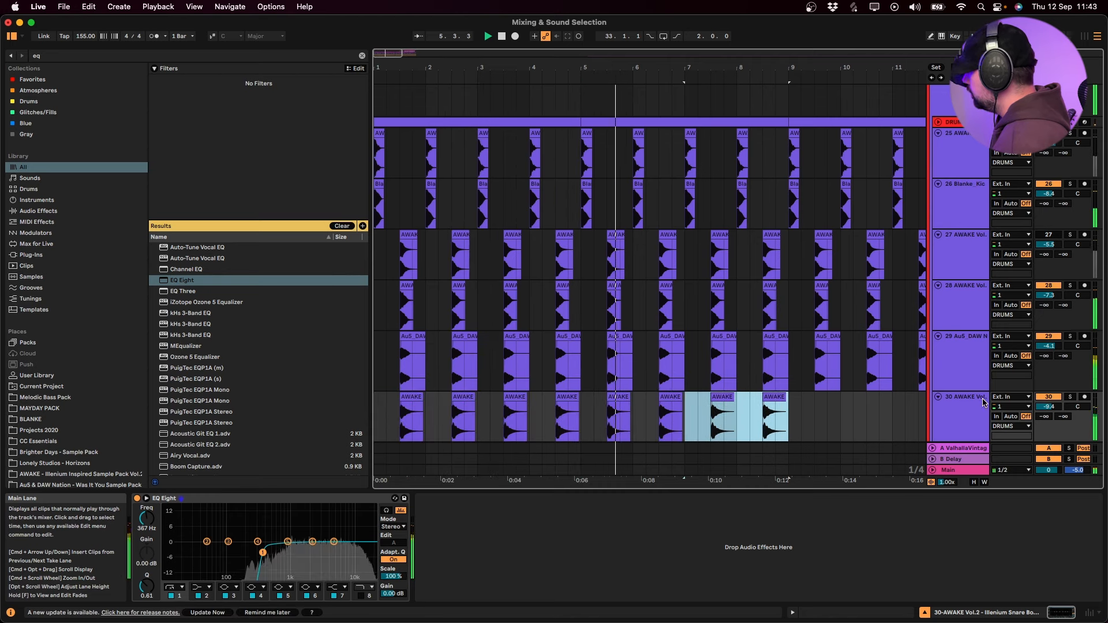
Set the Snare Bonus 1 track's volume to -11.4 dB and duplicate its clips through bar 16
left_click_drag(1043, 409, 1043, 419)
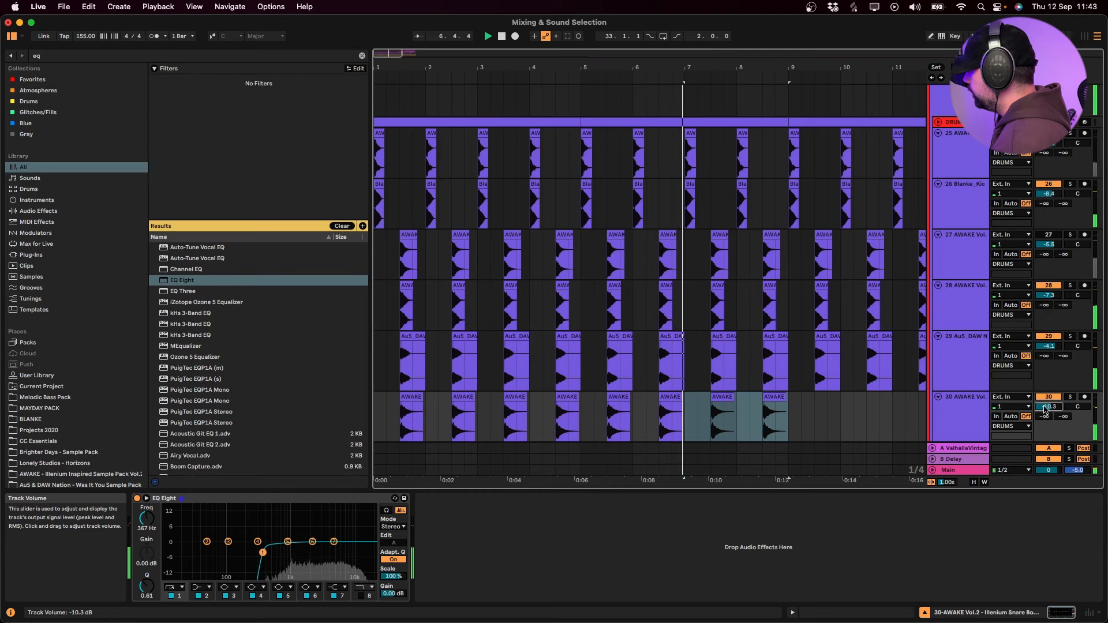
key("space")
left_click_drag(789, 414, 397, 406)
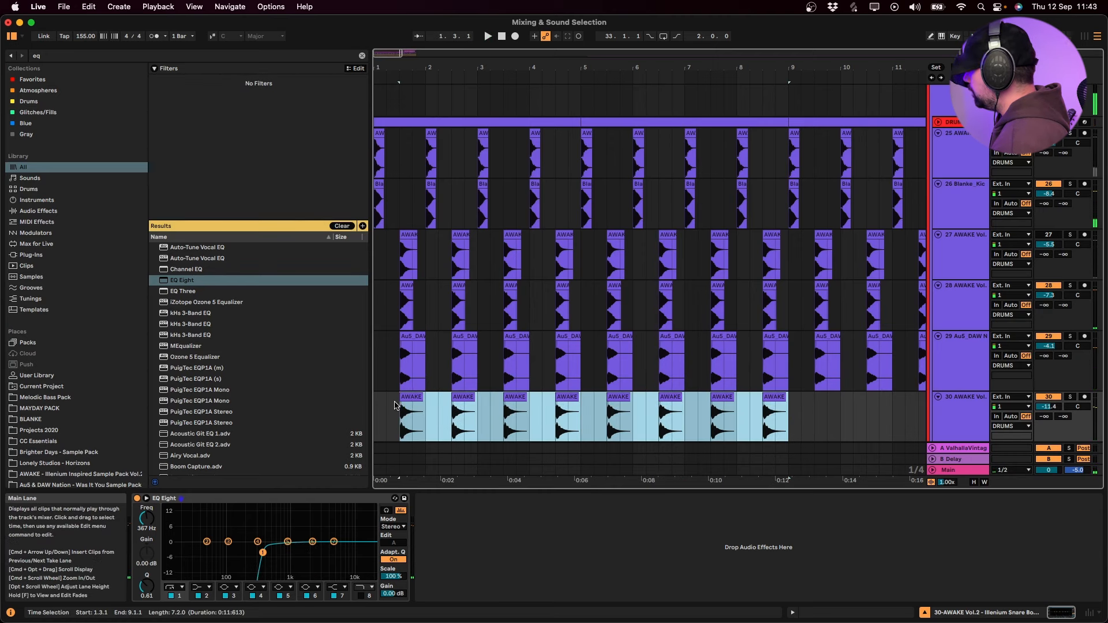
key("super+d")
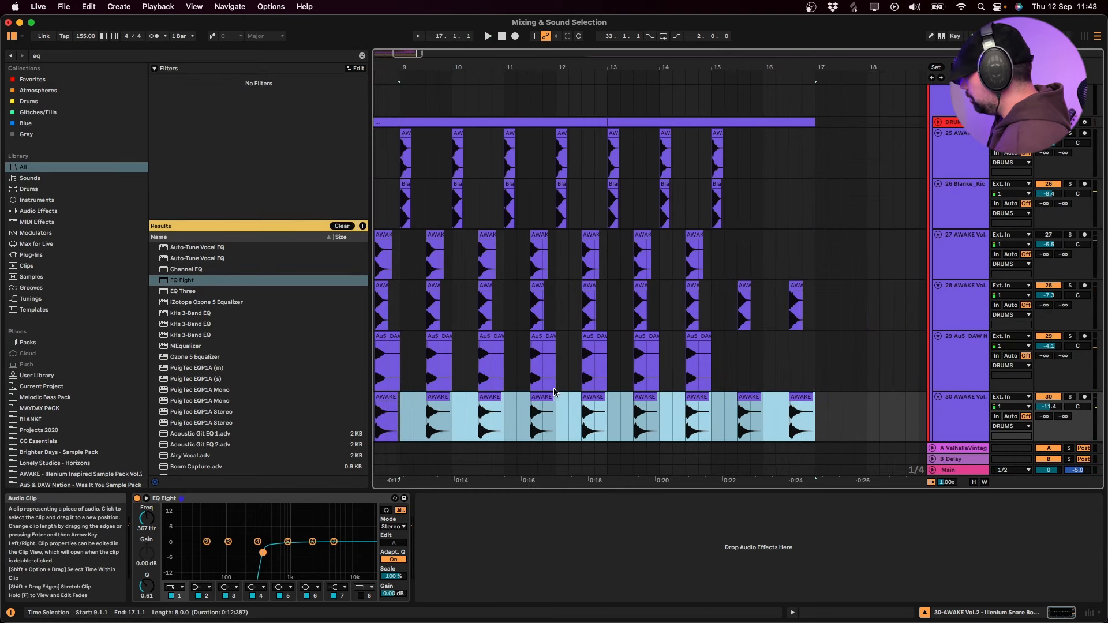
Delete the surplus clips from bar 15 onward on the Illenium Snare 15, Au5 snare and Snare Bonus 1 tracks
scroll(678, 327, "down", 3)
left_click_drag(675, 315, 769, 421)
key("Delete")
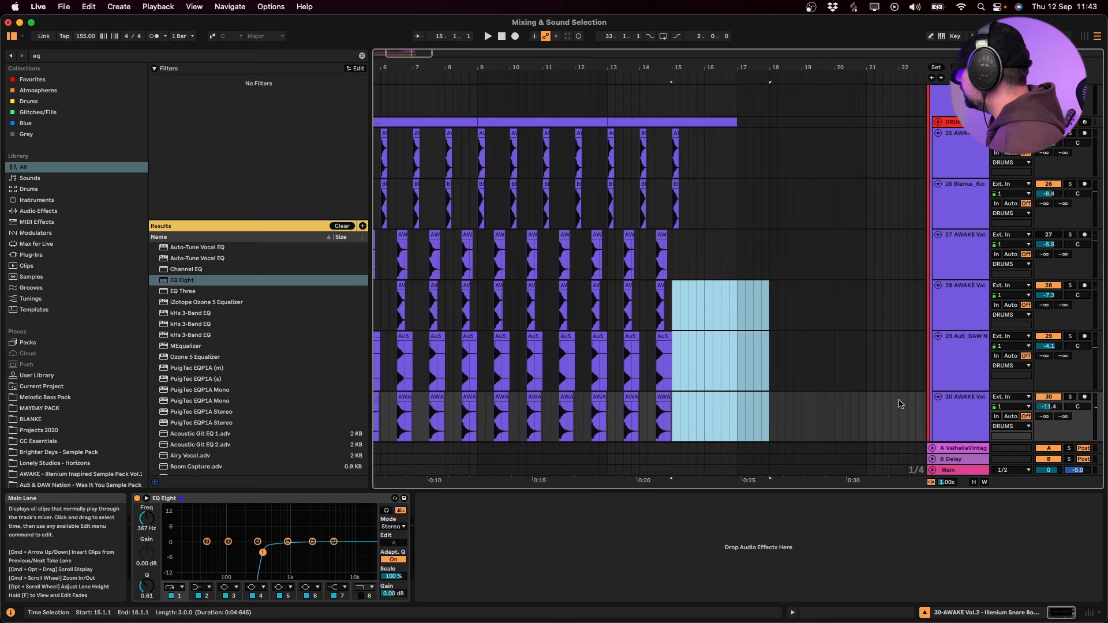
Add another audio track below Snare Bonus 1 and show the melodic dubstep snares in the Drums collection
left_click(938, 410)
key("super+t")
left_click(346, 225)
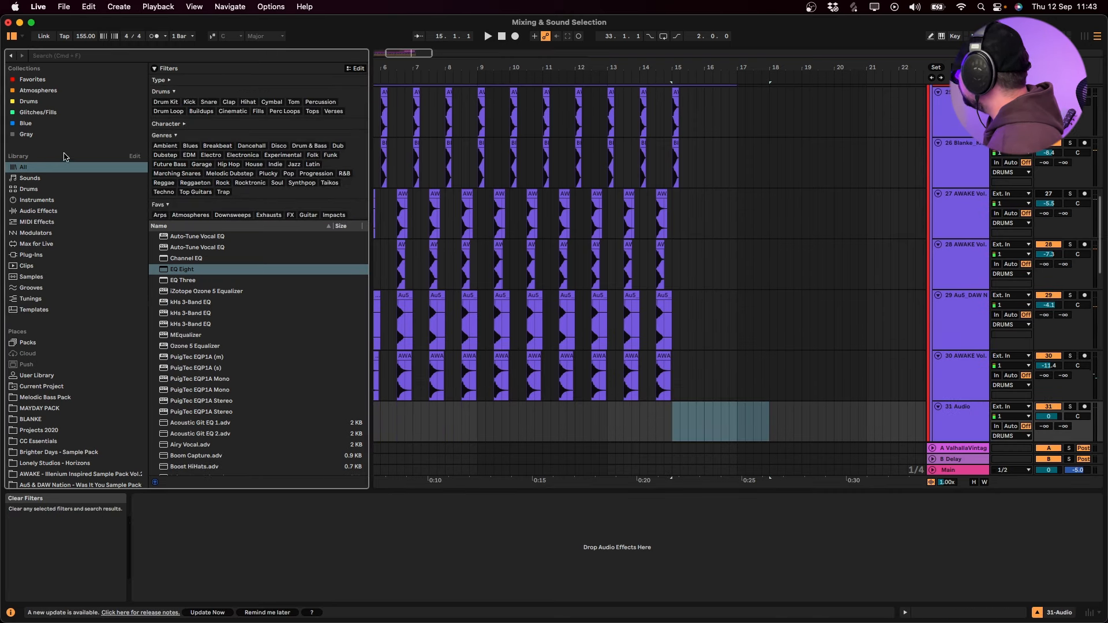
left_click(56, 92)
left_click(56, 101)
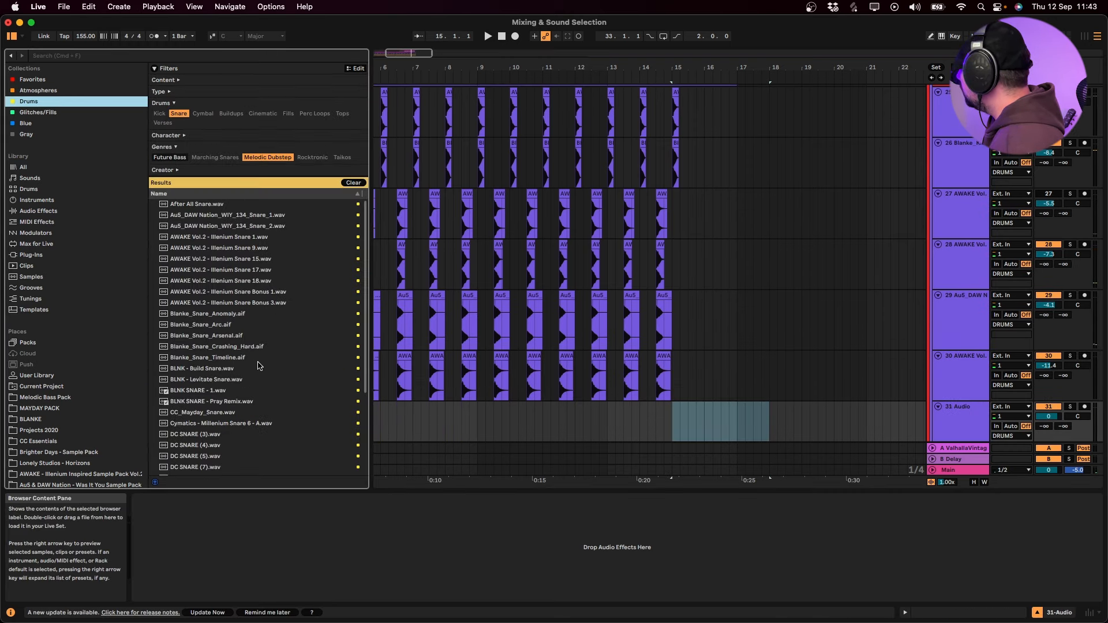
Audition the snares from BLNK - Levitate Snare.wav to SNARE 01.wav and place SNARE 01.wav on the new track at 1.3.1
left_click(260, 379)
key("Down")
key("Down")
key("Down")
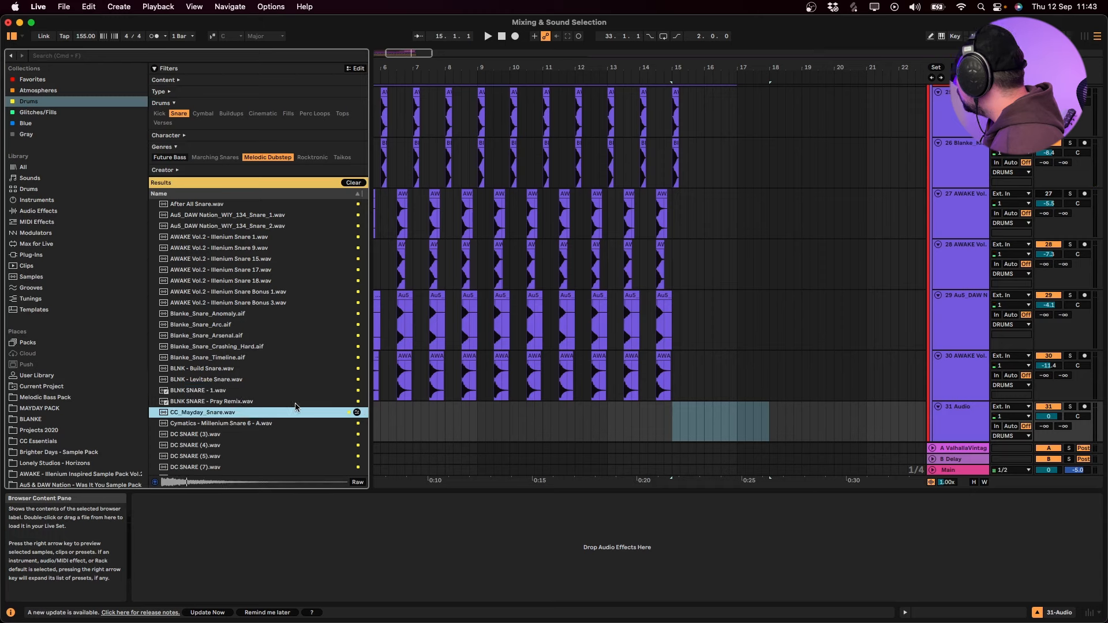
key("Down")
scroll(291, 411, "down", 2)
key("Down")
key("Down")
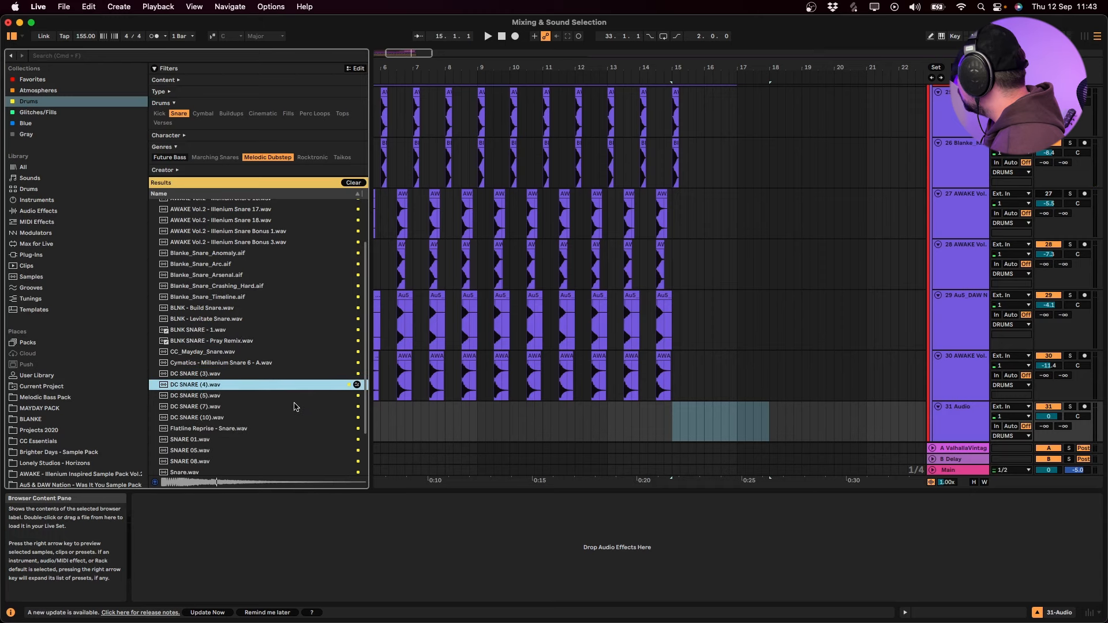
key("Down")
key("Down")
key("Down")
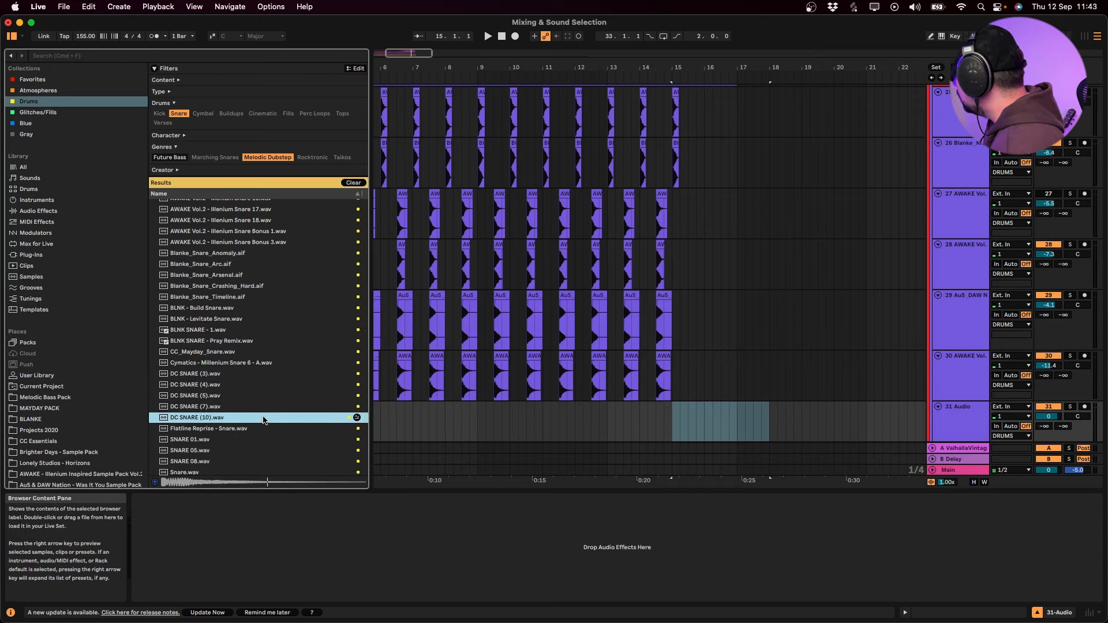
key("Down")
key("Down")
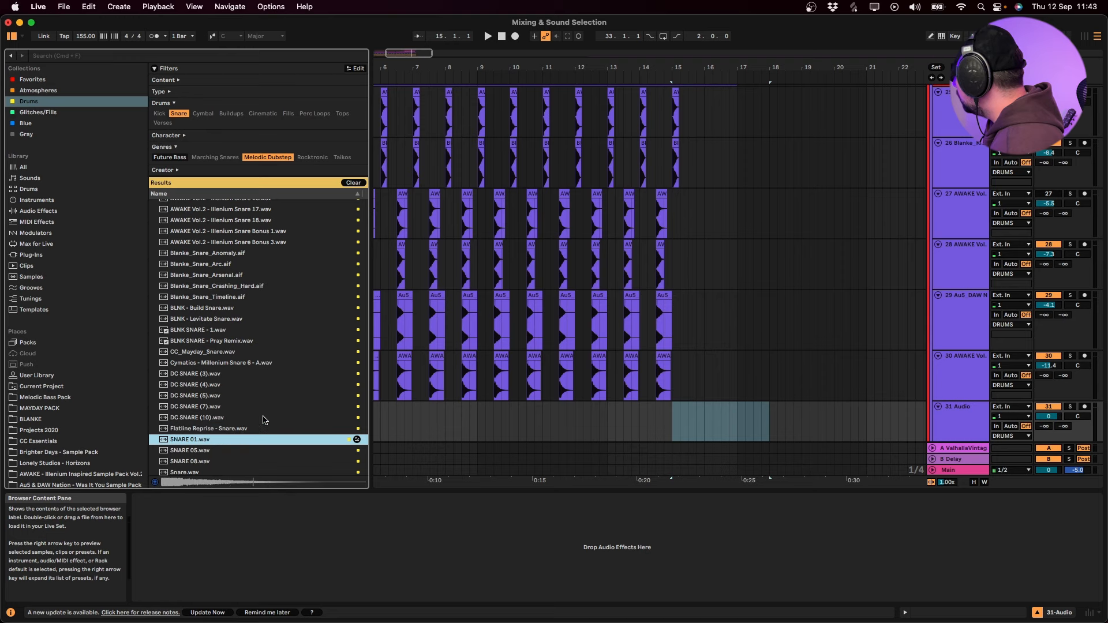
key("Up")
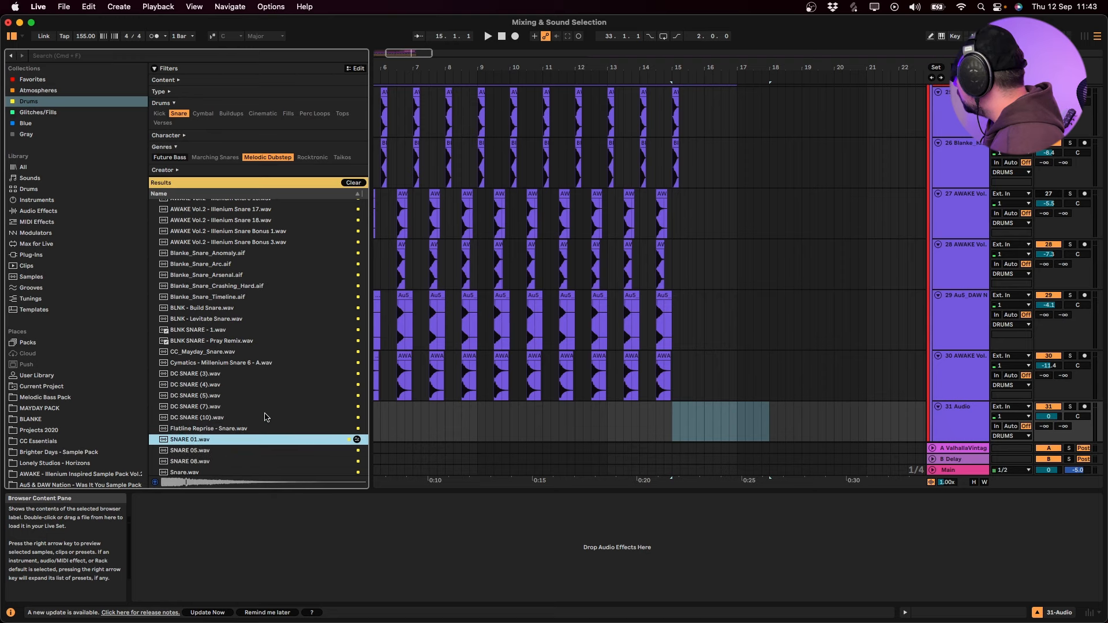
left_click_drag(186, 442, 386, 416)
scroll(386, 417, "up", 10, "super")
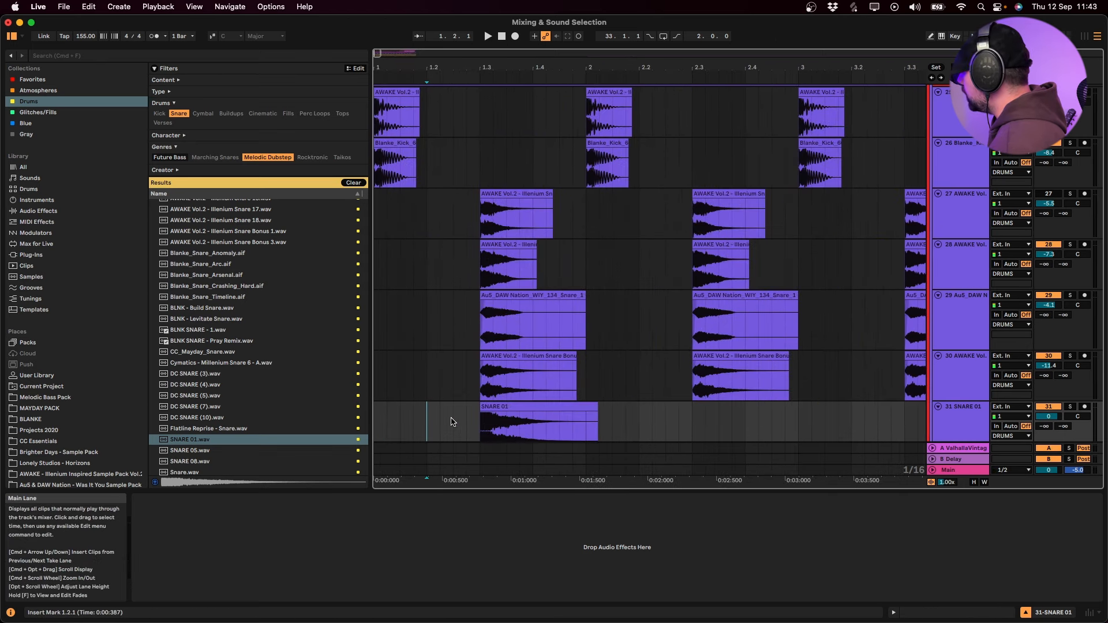
Lower the SNARE 01 track's volume to -16.0 dB while the mix plays
scroll(475, 293, "down", 3)
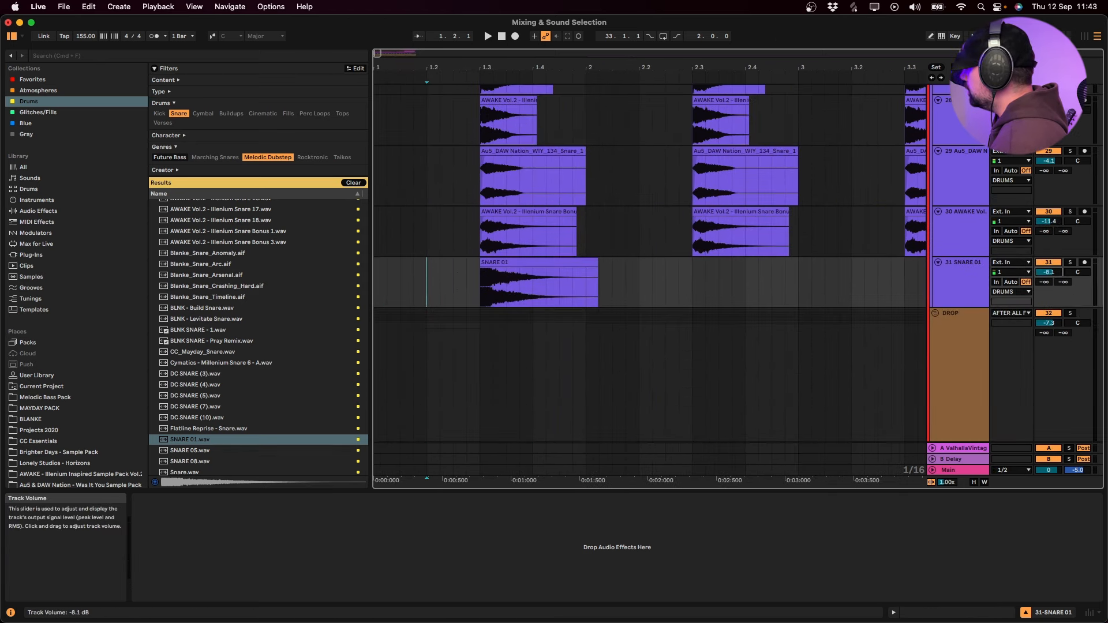
key("space")
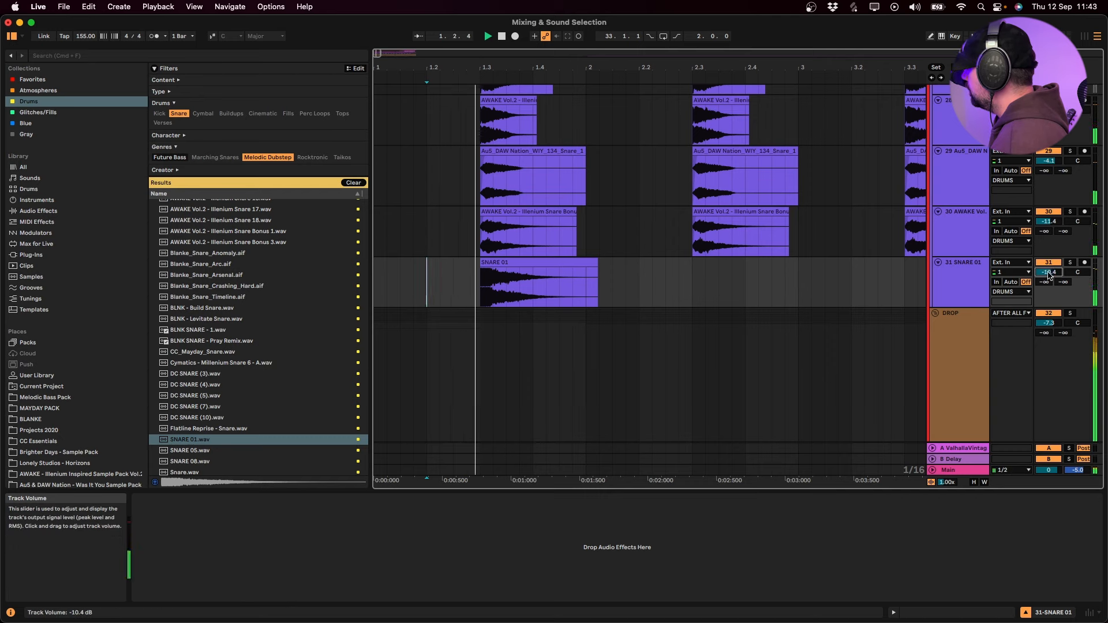
left_click(1051, 265)
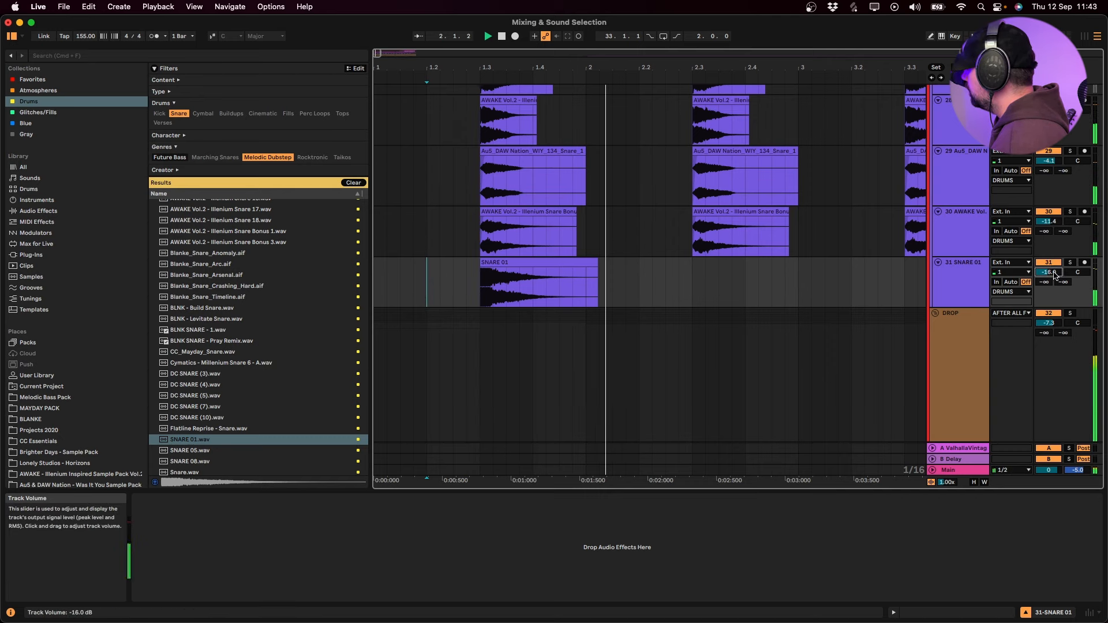
Duplicate the first bar of SNARE 01 through bar 14 and set the track's volume to -17.1 dB
left_click_drag(374, 278, 587, 293)
key("super+d")
key("super+d")
key("super+d")
key("super+d")
key("super+d")
key("super+d")
key("super+d")
key("super+d")
key("super+d")
key("super+d")
key("super+d")
scroll(574, 288, "down", 5)
key("super+d")
key("super+d")
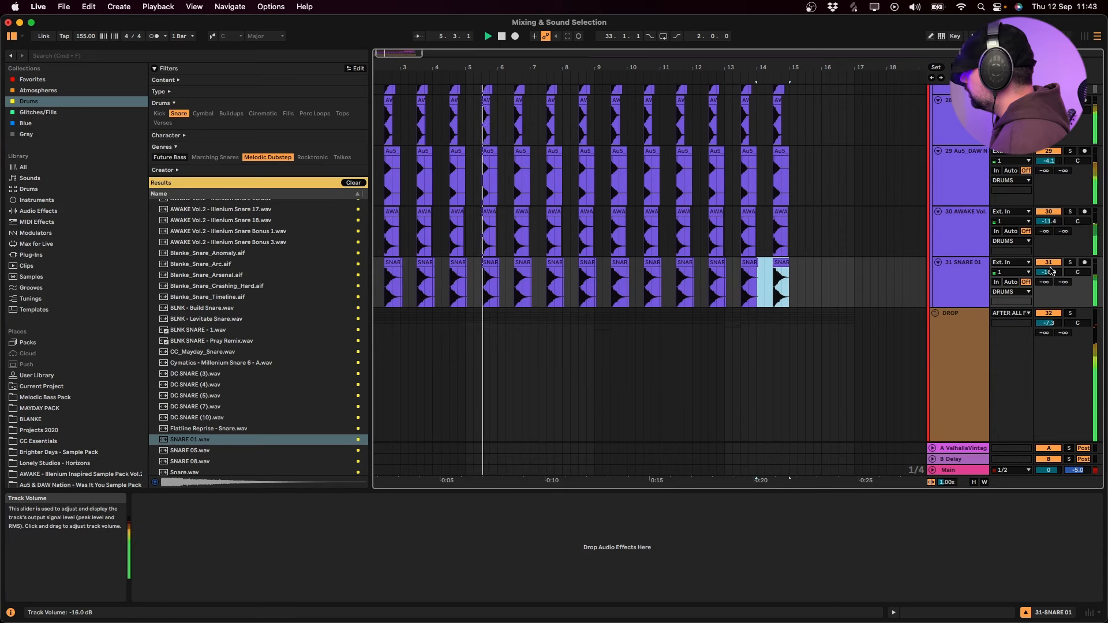
left_click_drag(1050, 271, 1051, 274)
Stop playback and group the five snare tracks from Illenium Snare 4 to SNARE 01
left_click(961, 286)
scroll(732, 361, "up", 5)
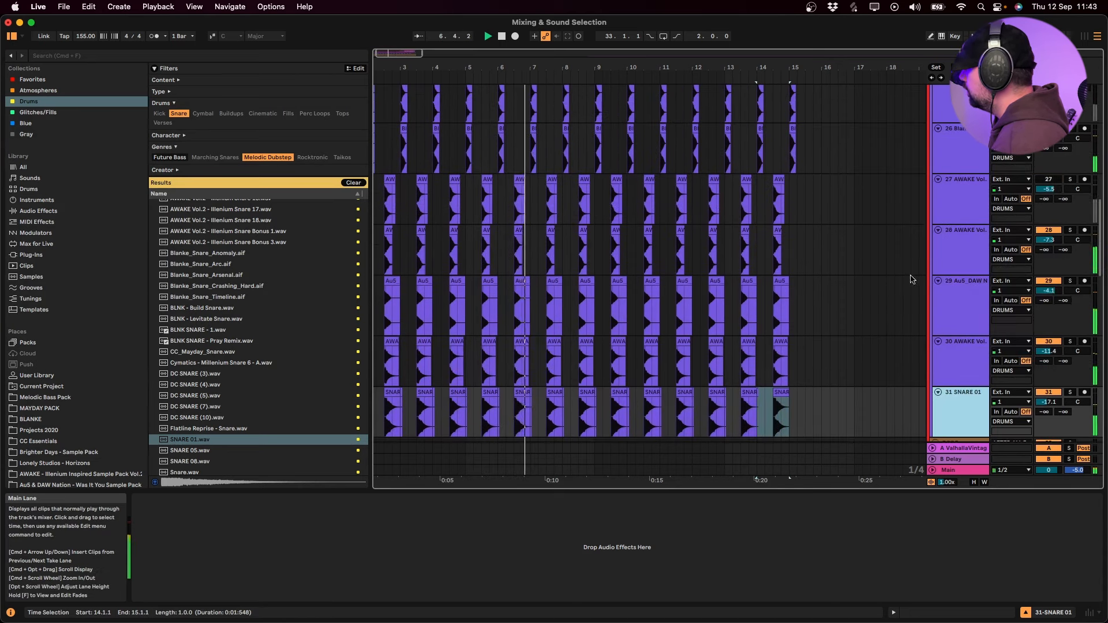
left_click(961, 216, "shift")
key("space")
key("super+g")
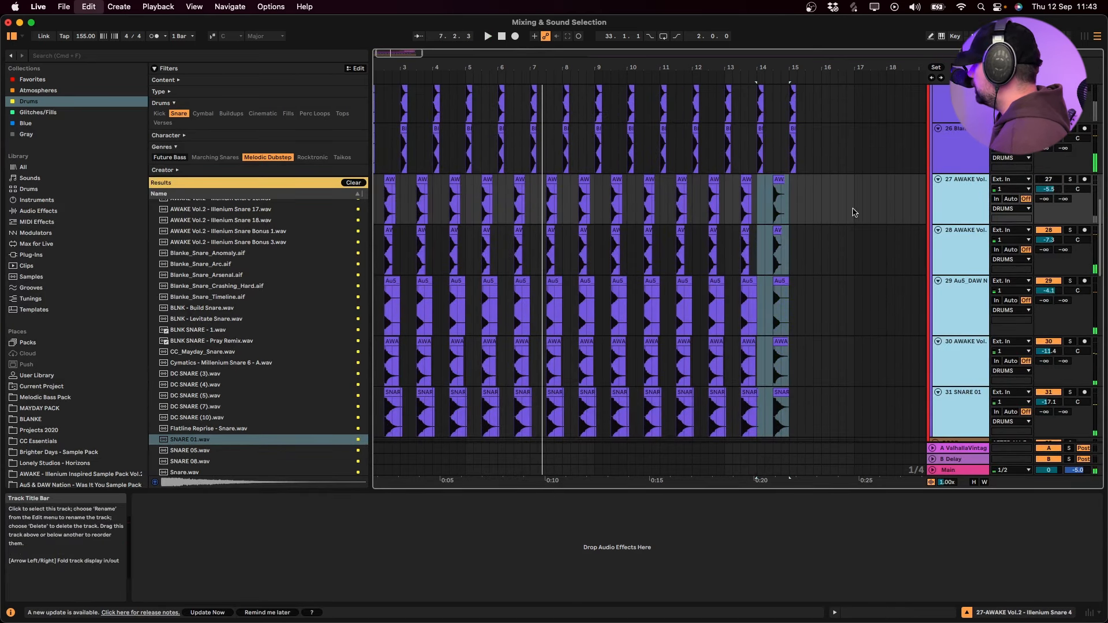
Solo the new snare group and play it from beat 1.3
left_click(1070, 179)
left_click(975, 195)
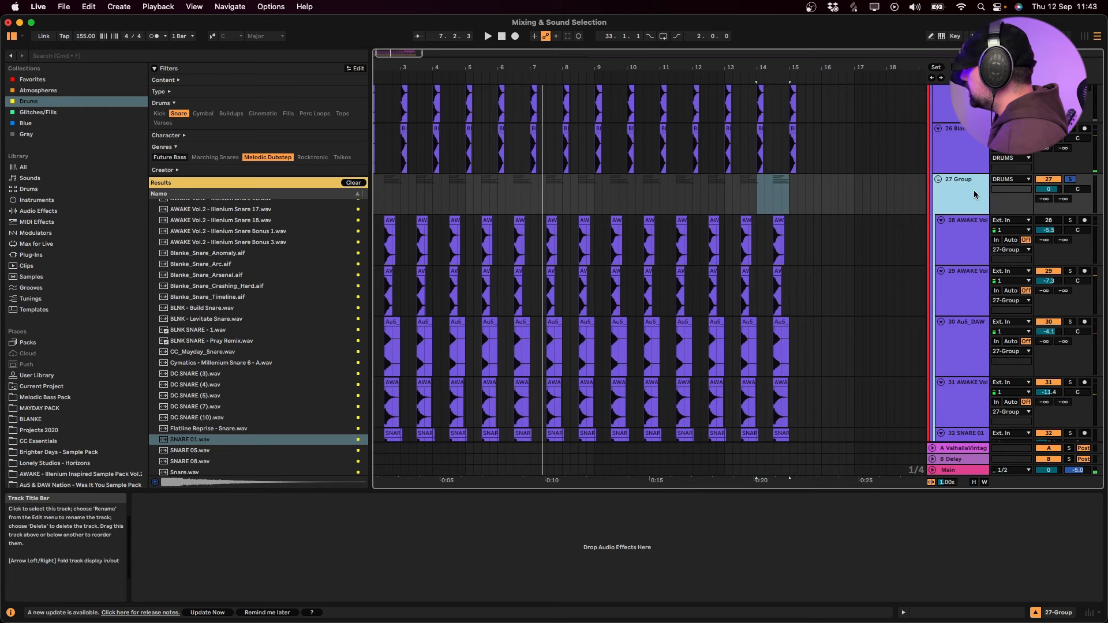
left_click(392, 195)
key("space")
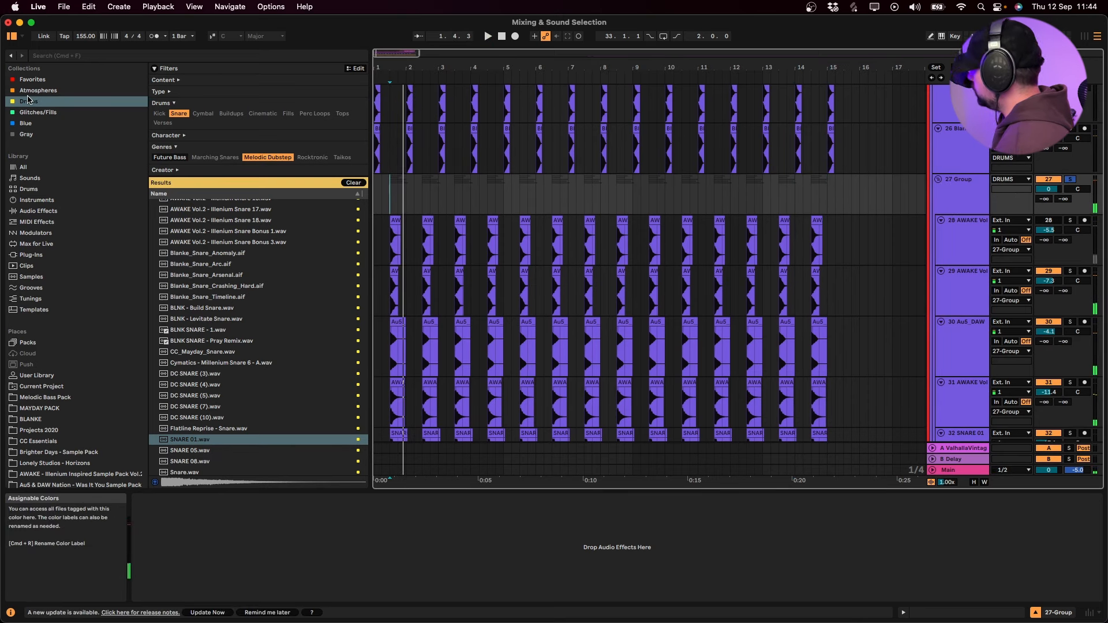
Search the browser for "drum bus" and load Drum Buss onto the snare group
key("super+f")
type("dr")
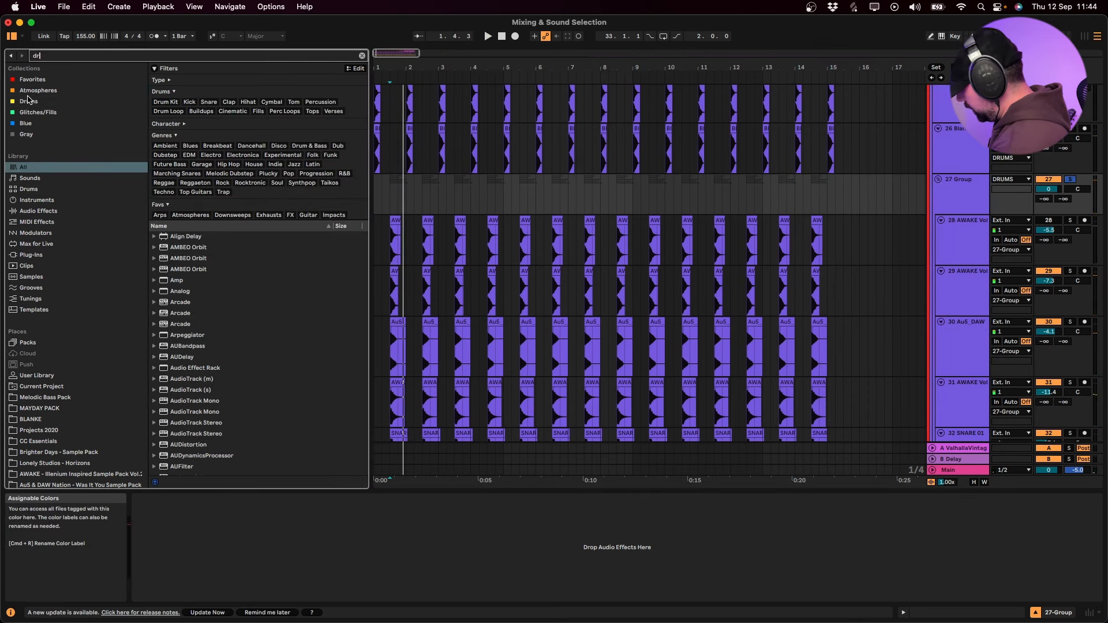
type("um bus")
key("Down")
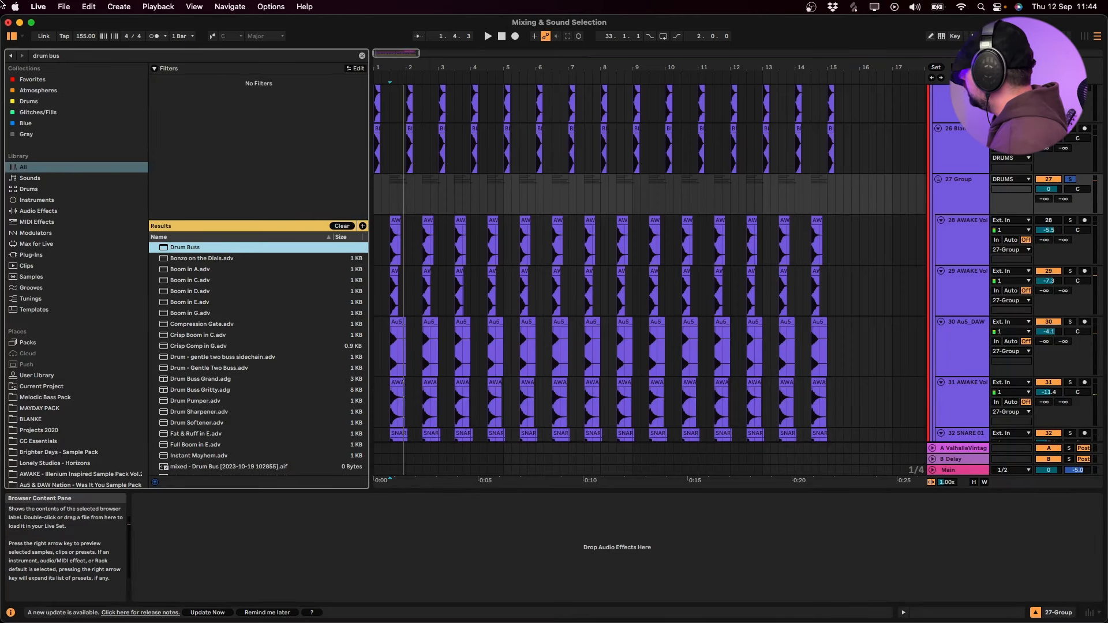
key("Return")
Set the snare group's Drum Buss to 25% drive, 27% dry/wet and -2.66 dB output, checking it in playback
left_click_drag(183, 551, 231, 351)
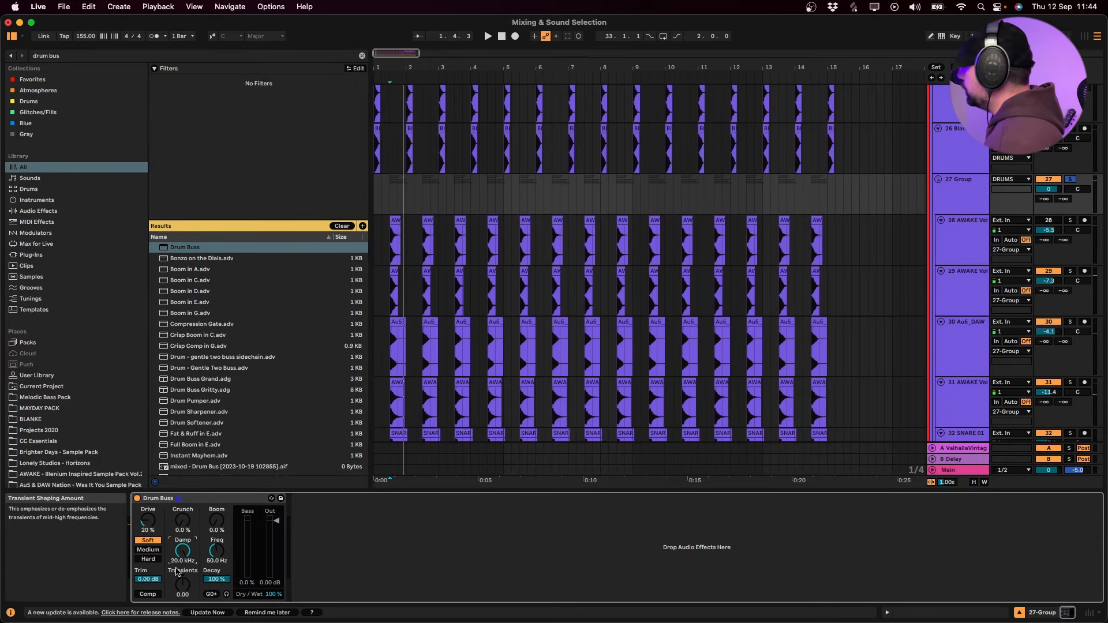
left_click_drag(183, 550, 182, 597)
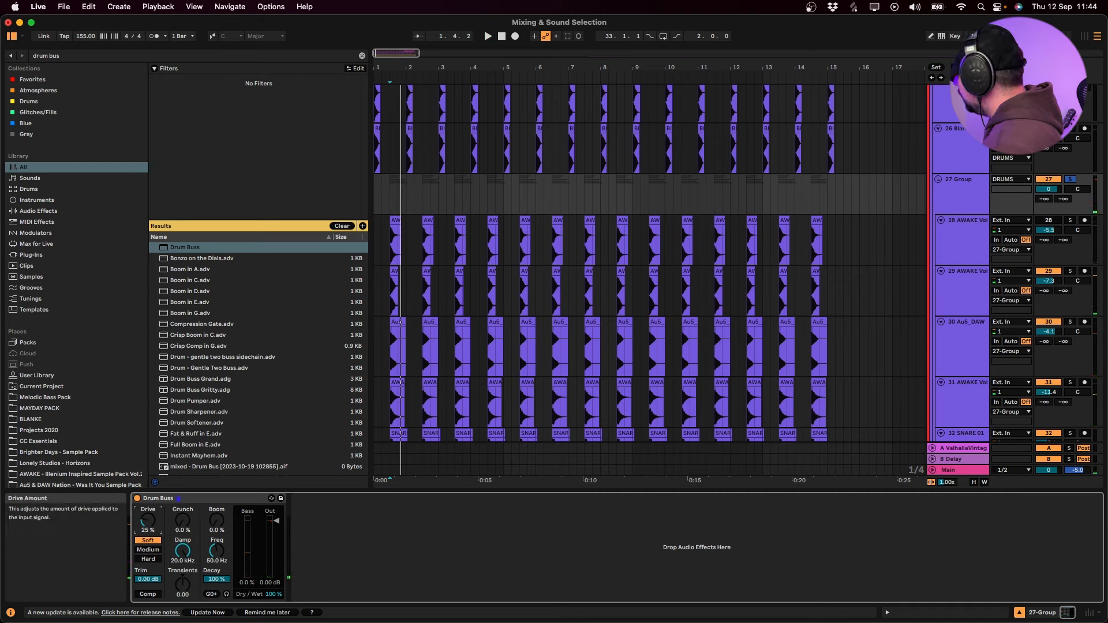
mouse_move(274, 594)
left_mouse_down()
mouse_move(274, 622)
mouse_move(272, 590)
left_mouse_up()
key("space")
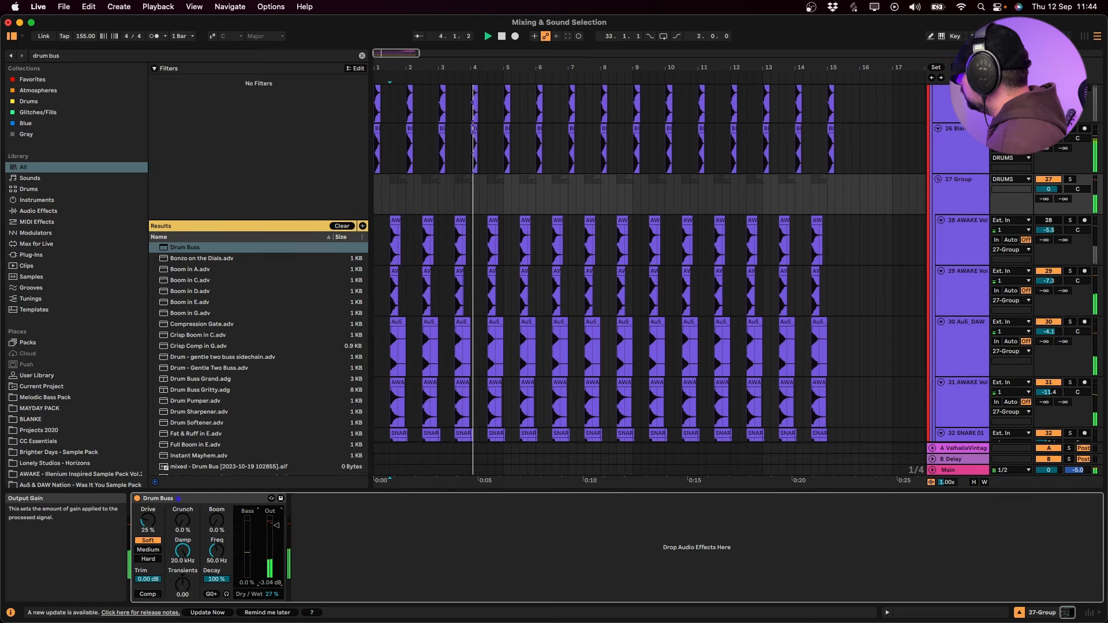
Search the browser for "eq" and load an EQ Eight after Drum Buss on the snare group
left_click(944, 203)
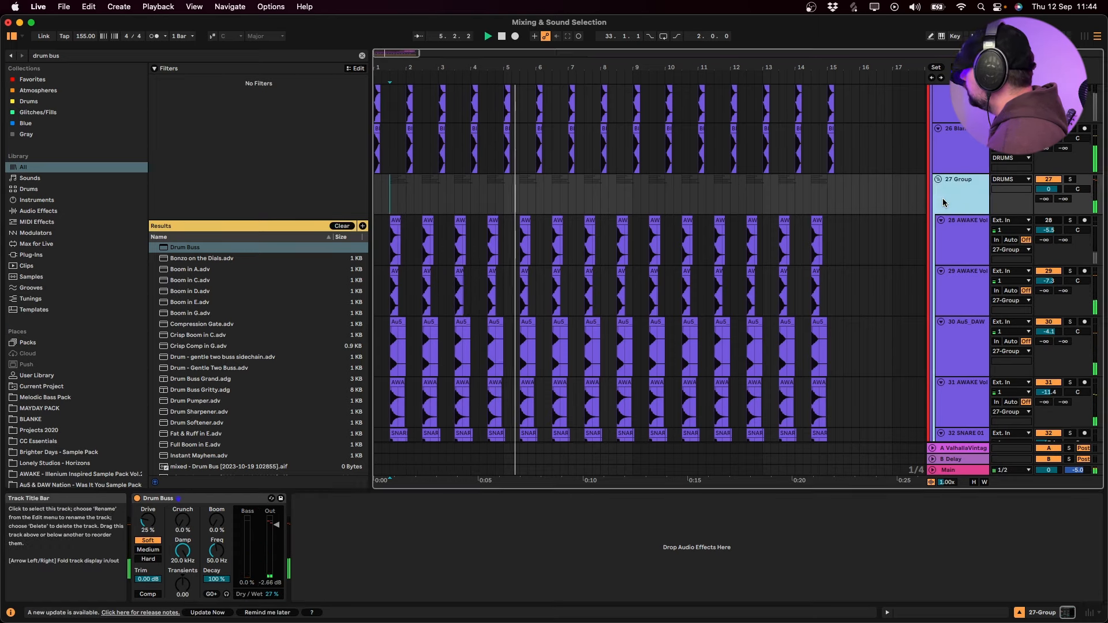
key("cmd+f")
type("eq")
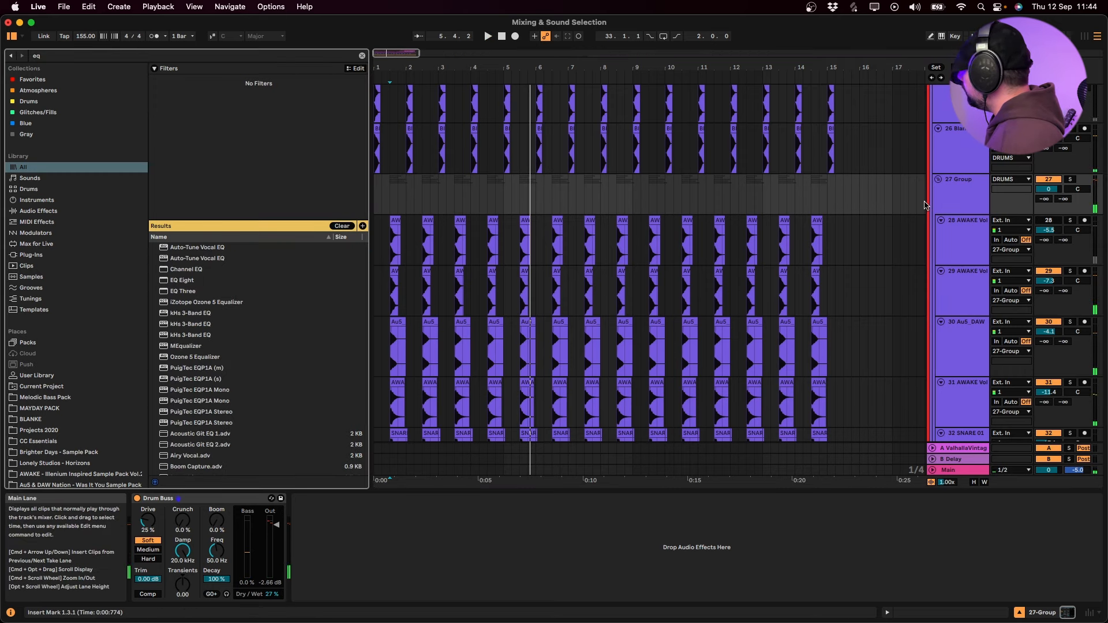
key("Down")
key("Down")
key("Down")
key("Down")
key("Return")
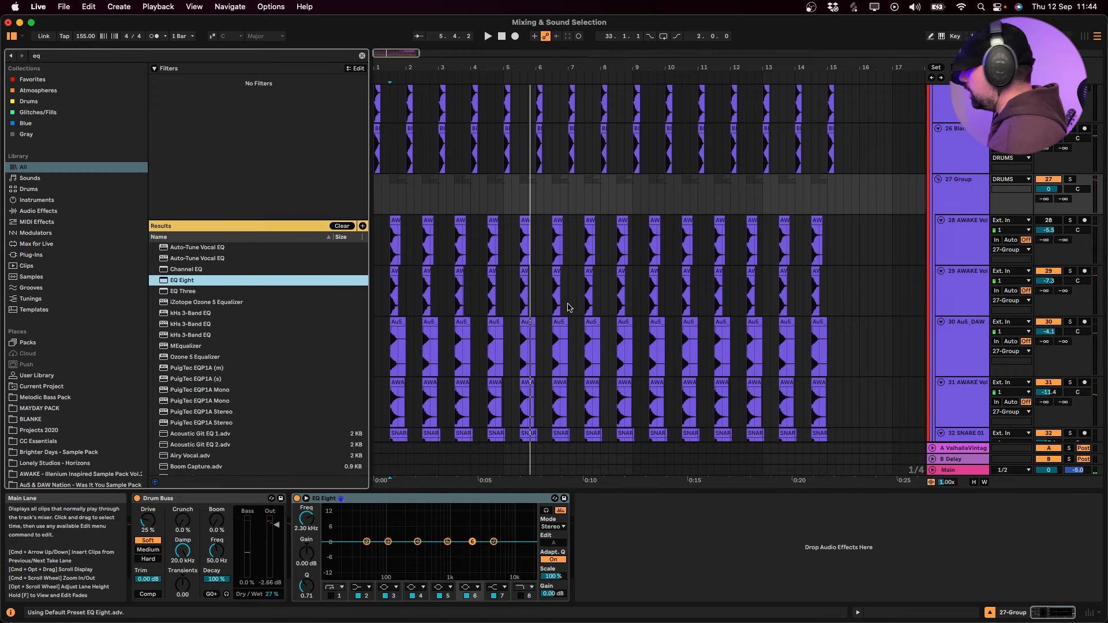
During playback, set the snare group's EQ Eight to +2.60 dB at 178 Hz and -1.61 dB at 7.26 kHz with Q 1.27
key("space")
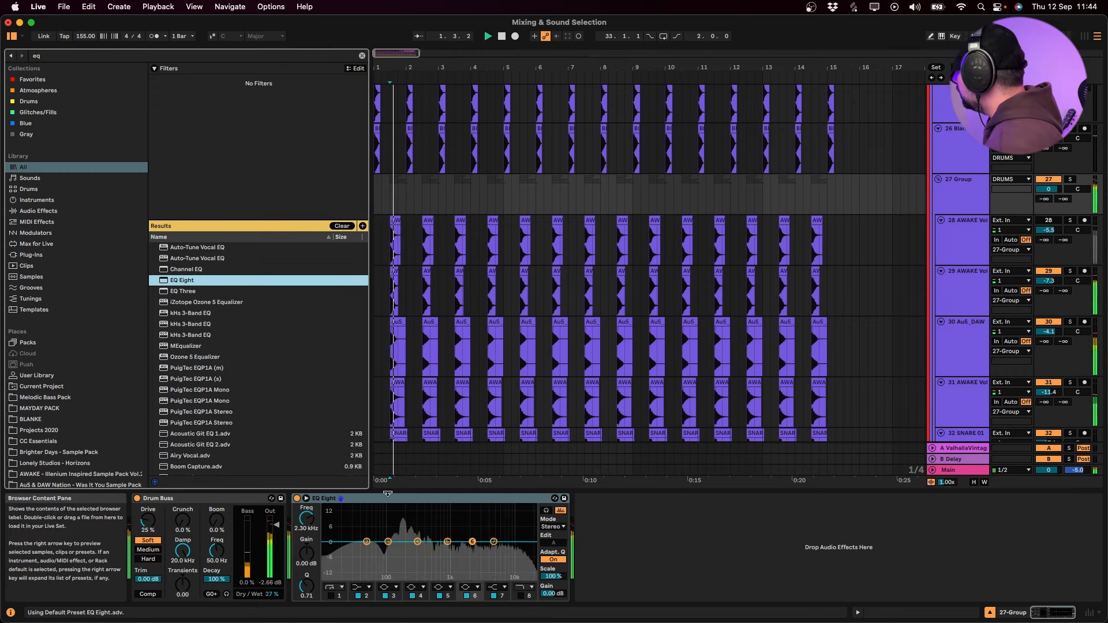
left_click_drag(417, 541, 402, 536)
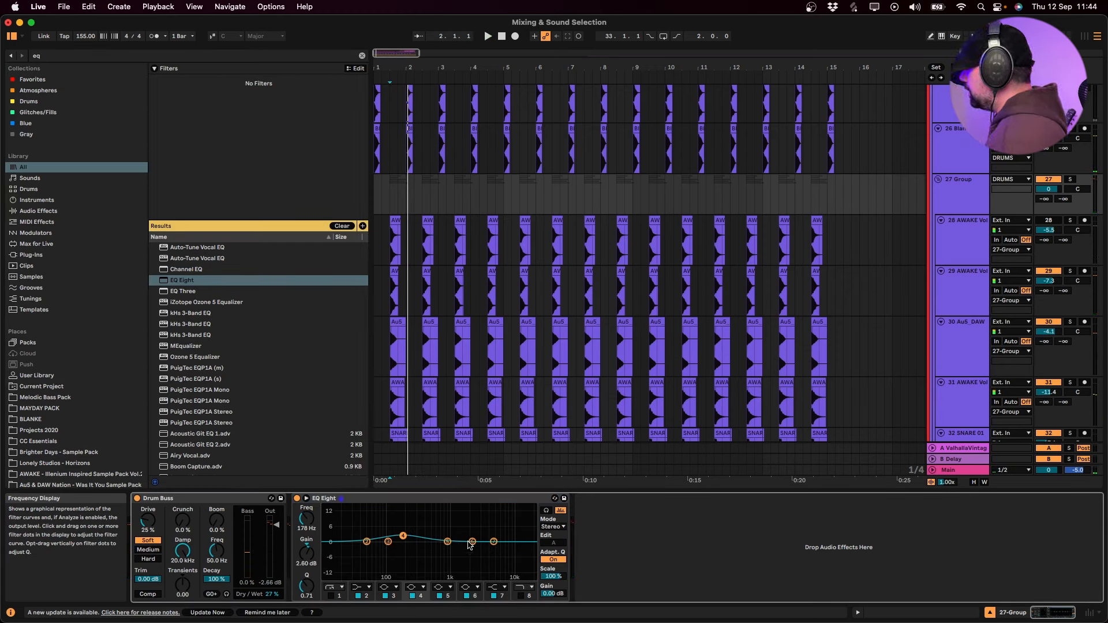
left_click_drag(472, 541, 507, 528)
key("space")
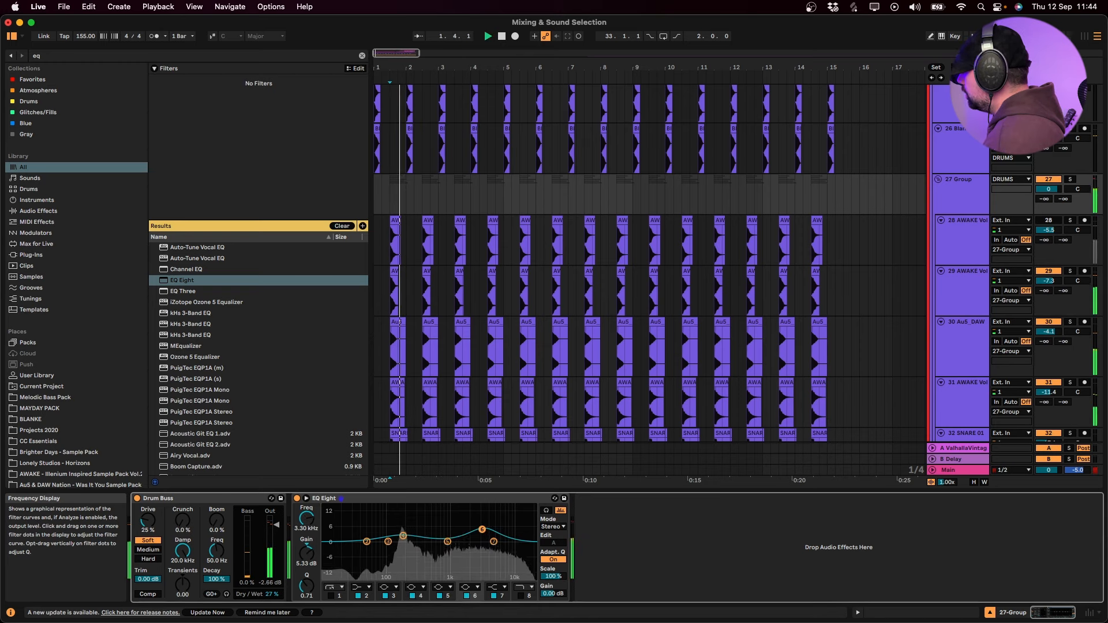
left_click_drag(506, 528, 504, 546)
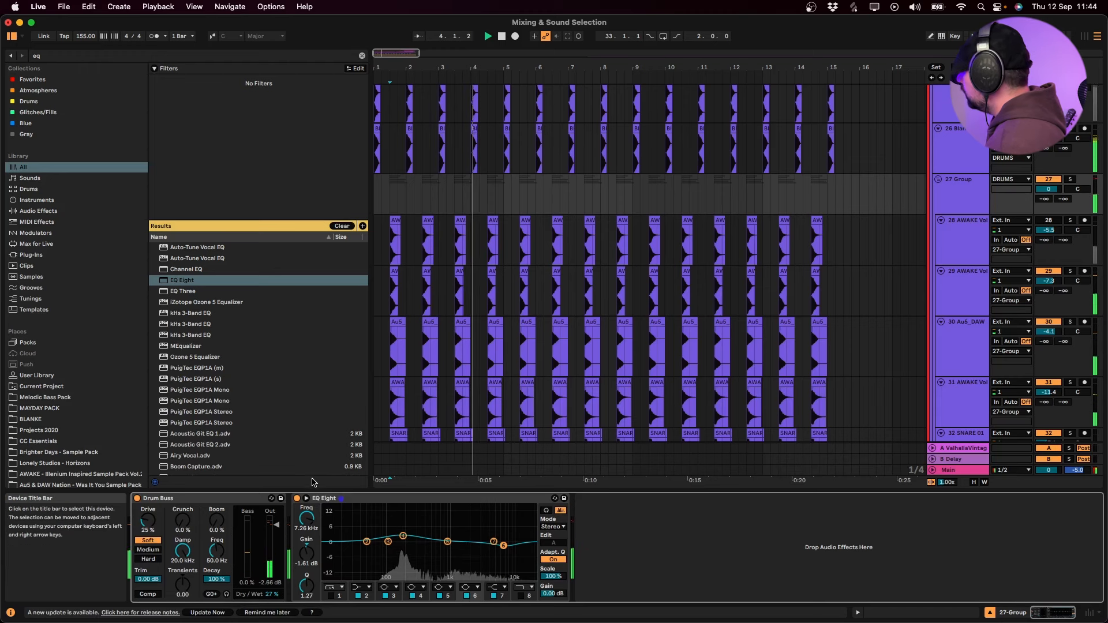
Insert a new audio track below the SNARE 01 track inside the snare group
left_click(946, 208)
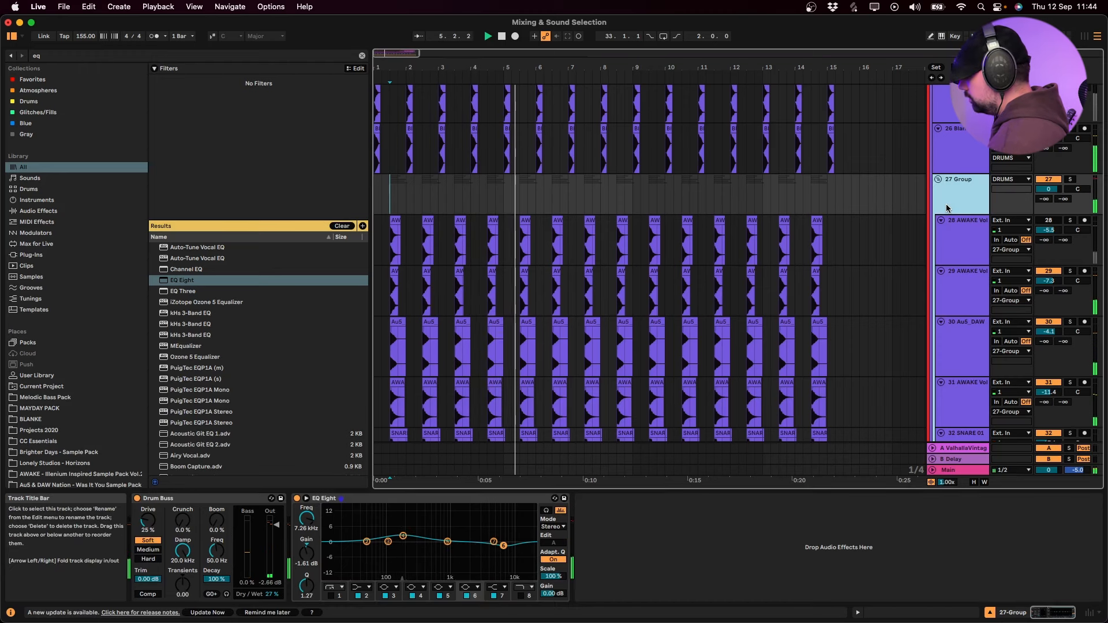
scroll(950, 318, "down", 3)
left_click(951, 319)
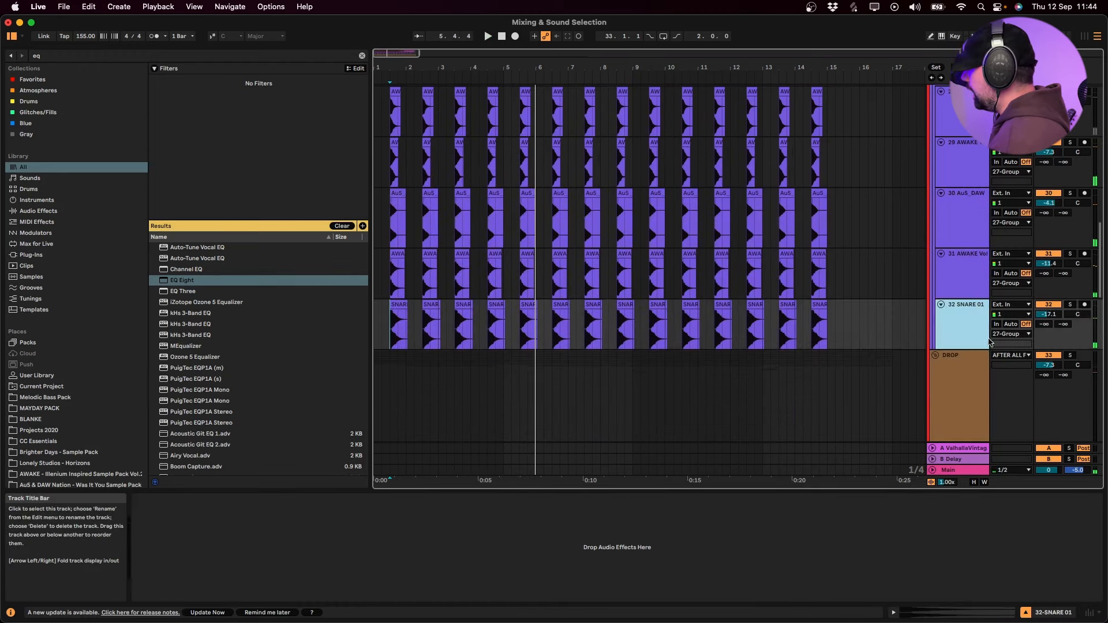
key("super+t")
Clear the browser search and filter the Favorites collection to Exhausts
key("super+f")
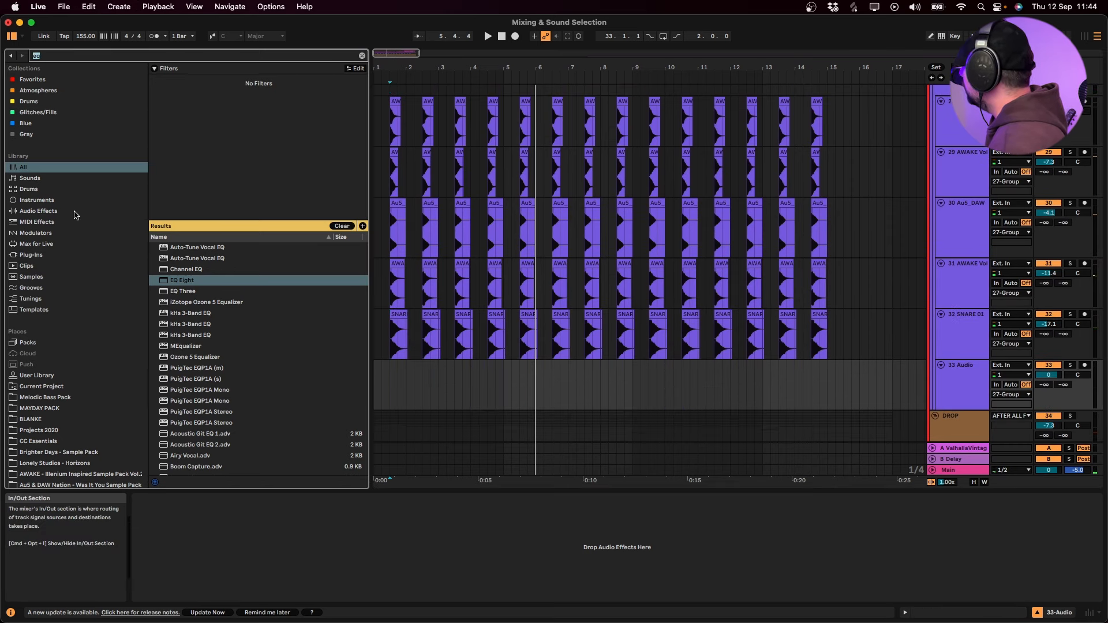
key("BackSpace")
left_click(52, 80)
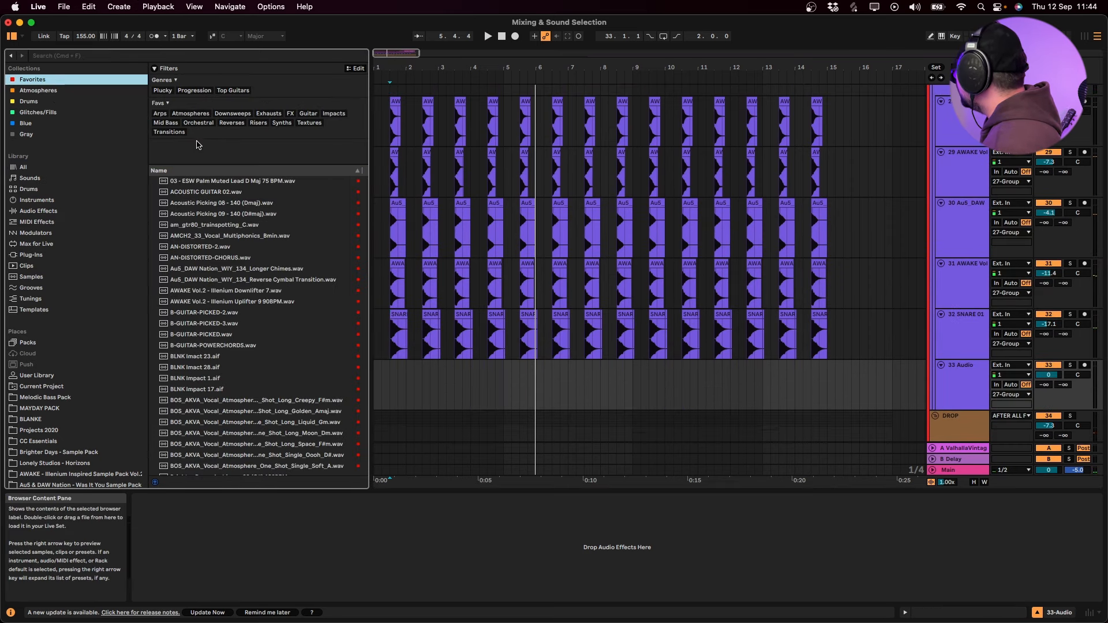
left_click(266, 117)
Audition the exhaust samples and place KSHMR Exhaust 07.wav on the new track at 1.3.1
key("Down")
key("Up")
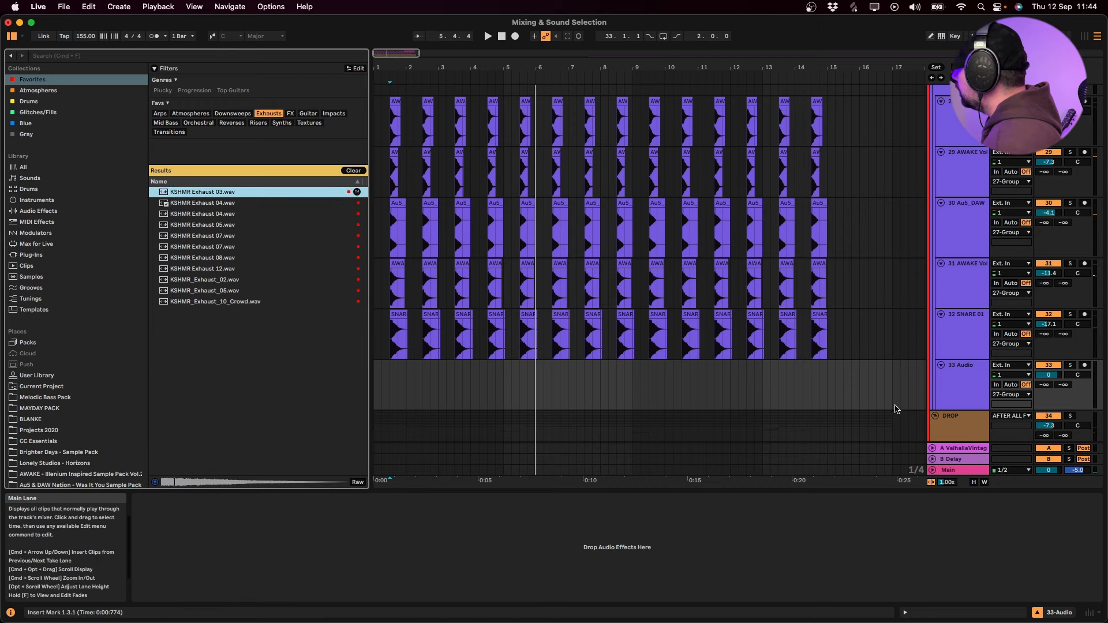
key("Down")
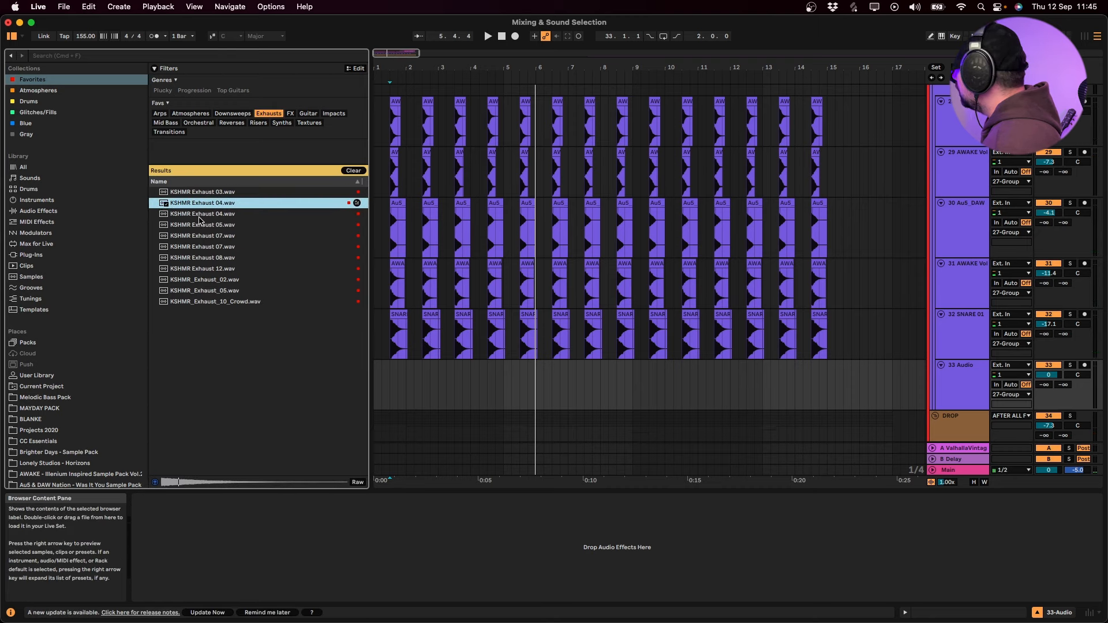
key("Down")
key("Down")
key("Down")
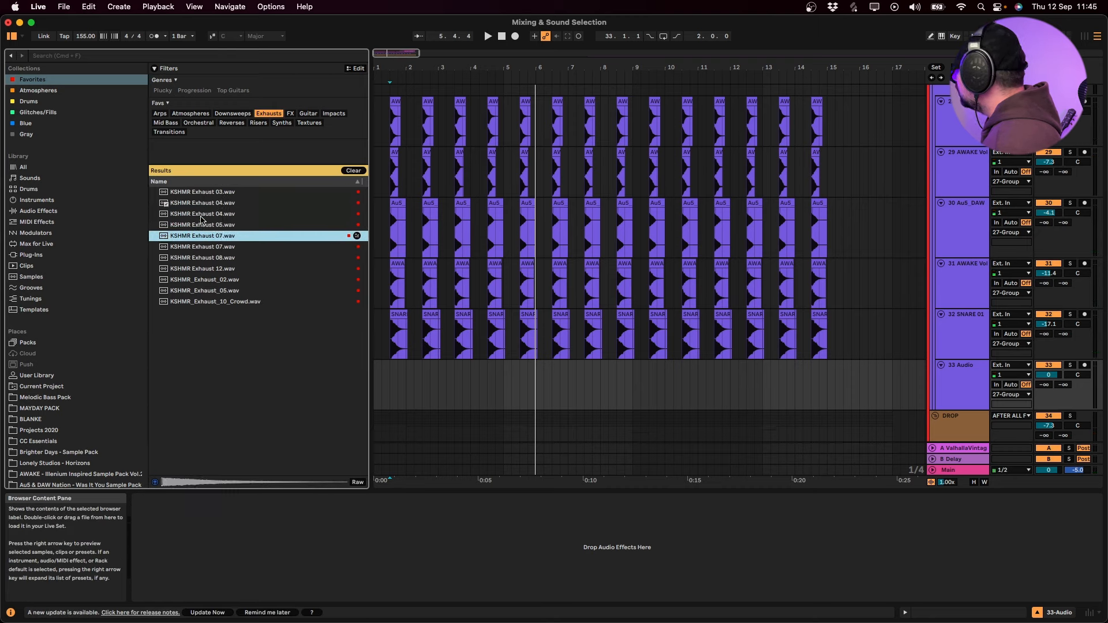
key("Down")
key("Down")
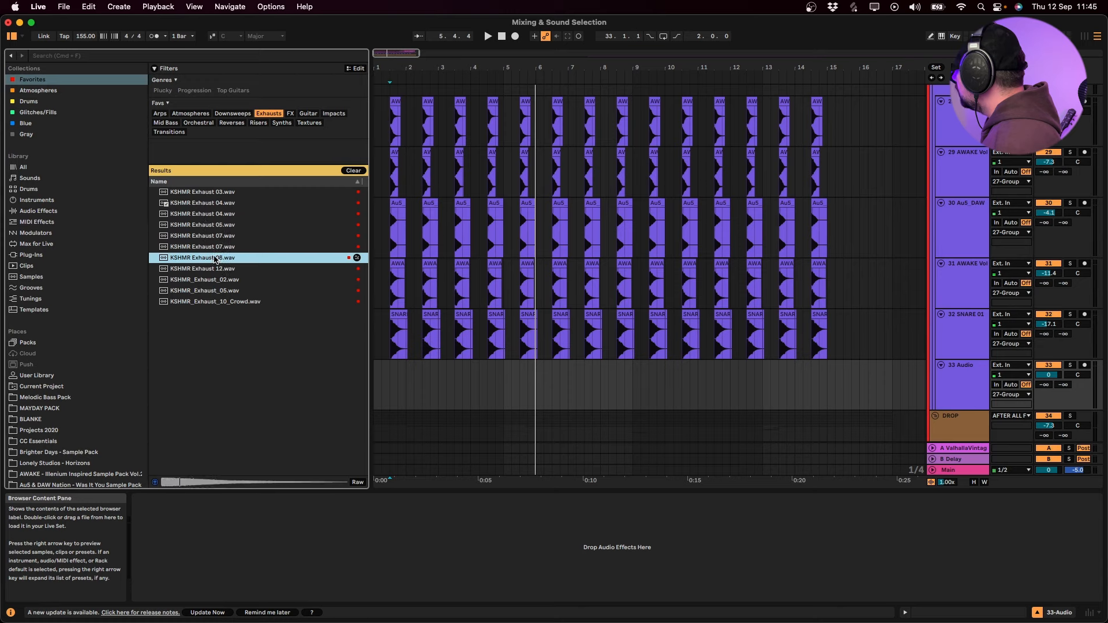
key("Up")
left_click_drag(201, 251, 387, 379)
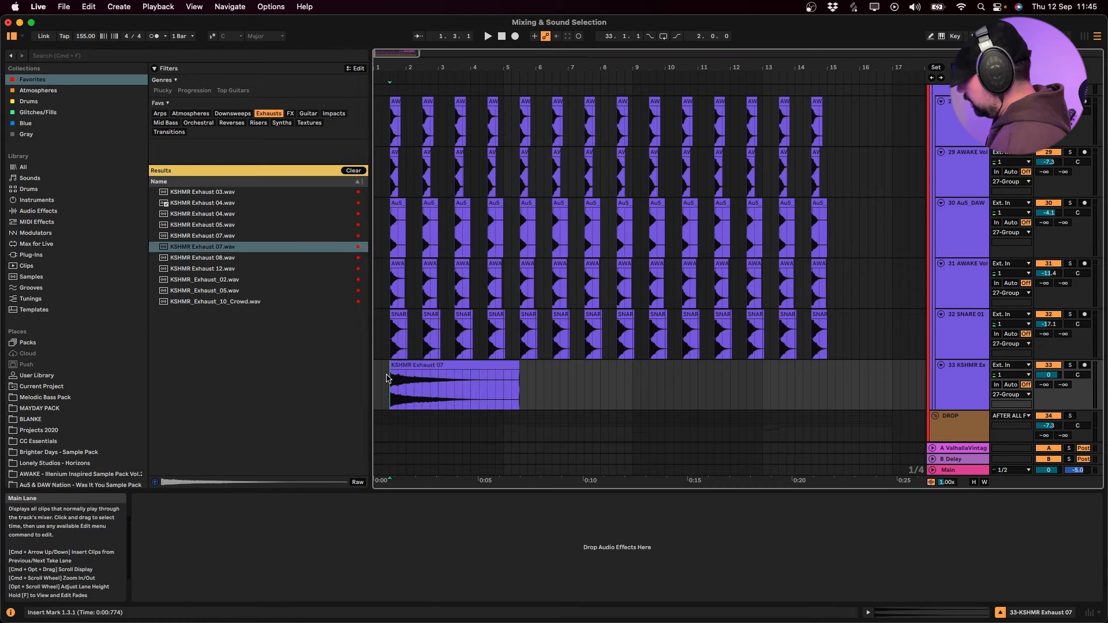
Trim the long tail off the KSHMR Exhaust 07 clip
key("z")
left_click_drag(508, 387, 590, 386)
key("Delete")
left_click(606, 365)
key("Delete")
Open the KSHMR Exhaust 07 clip's settings and turn off Warp
left_click(424, 366)
double_click(411, 366)
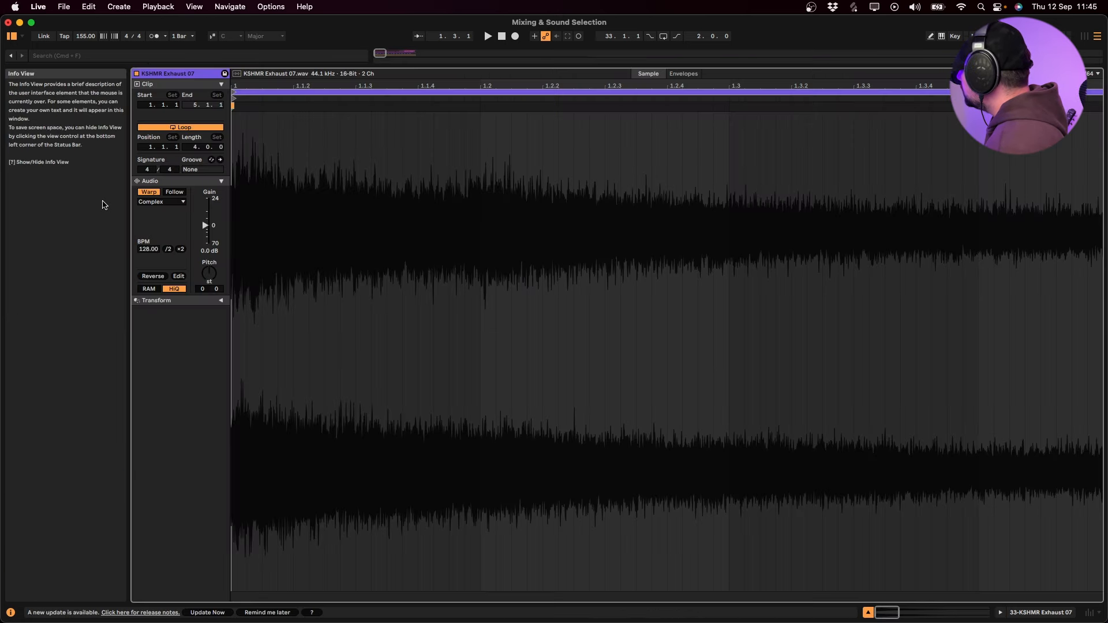
left_click(138, 192)
key("Tab")
key("Tab")
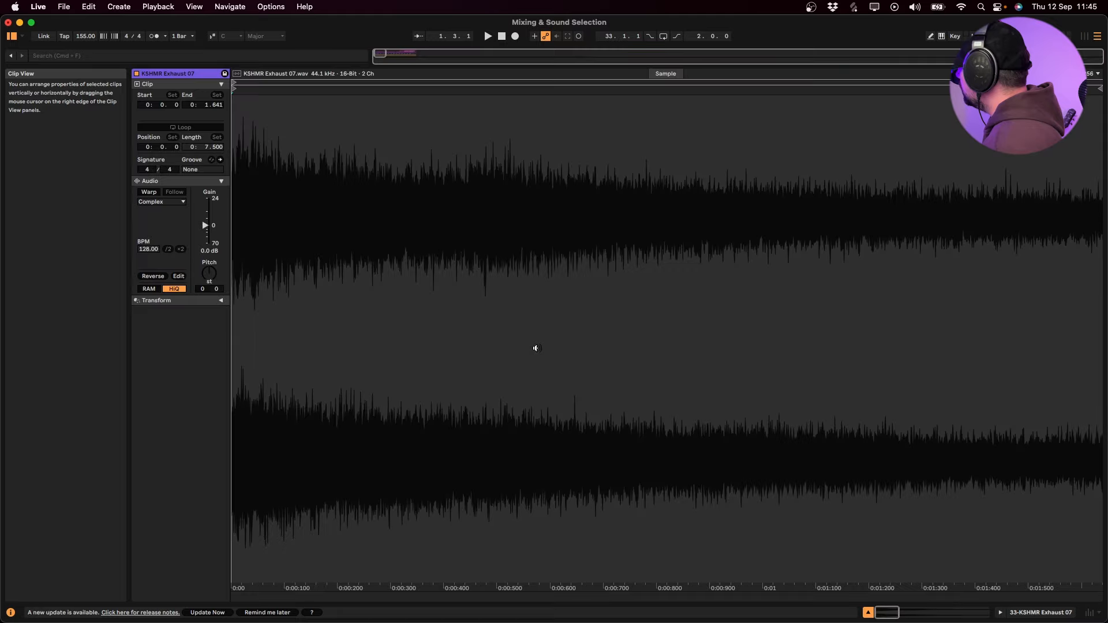
Extend the exhaust clip's fade-out back to near the clip's start
key("shift+Tab")
scroll(439, 201, "up", 3)
left_click(480, 219)
left_click_drag(528, 201, 398, 202)
scroll(449, 206, "left", 2)
left_click(442, 208)
left_click_drag(447, 209, 441, 209)
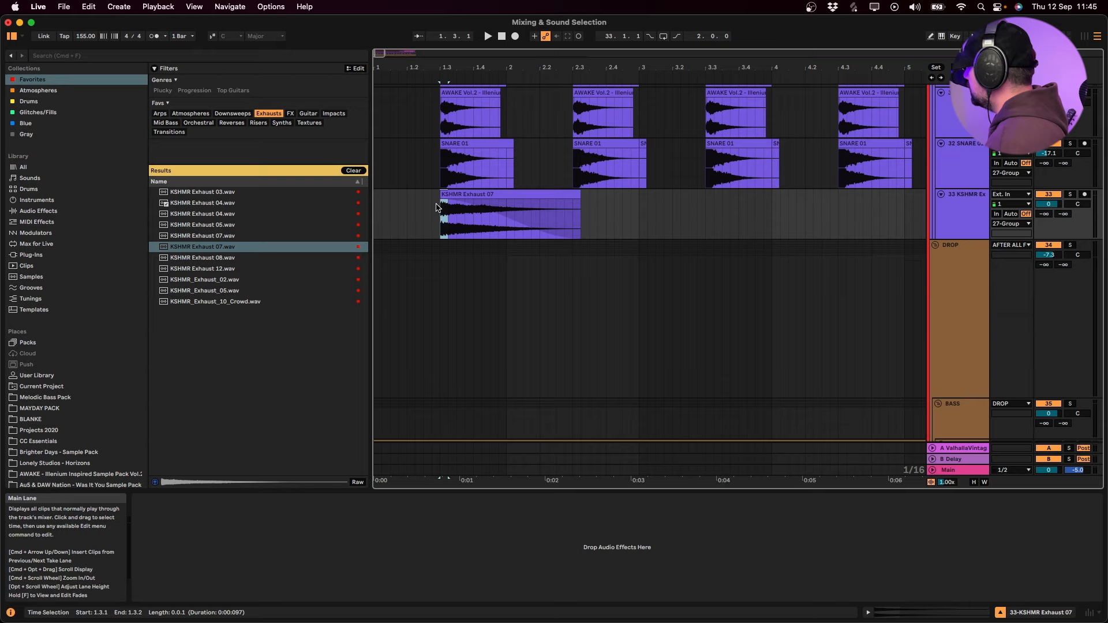
Play the exhaust with the mix and set its track volume to -9.3 dB
left_click(416, 214)
key("space")
left_click_drag(1048, 204, 1043, 209)
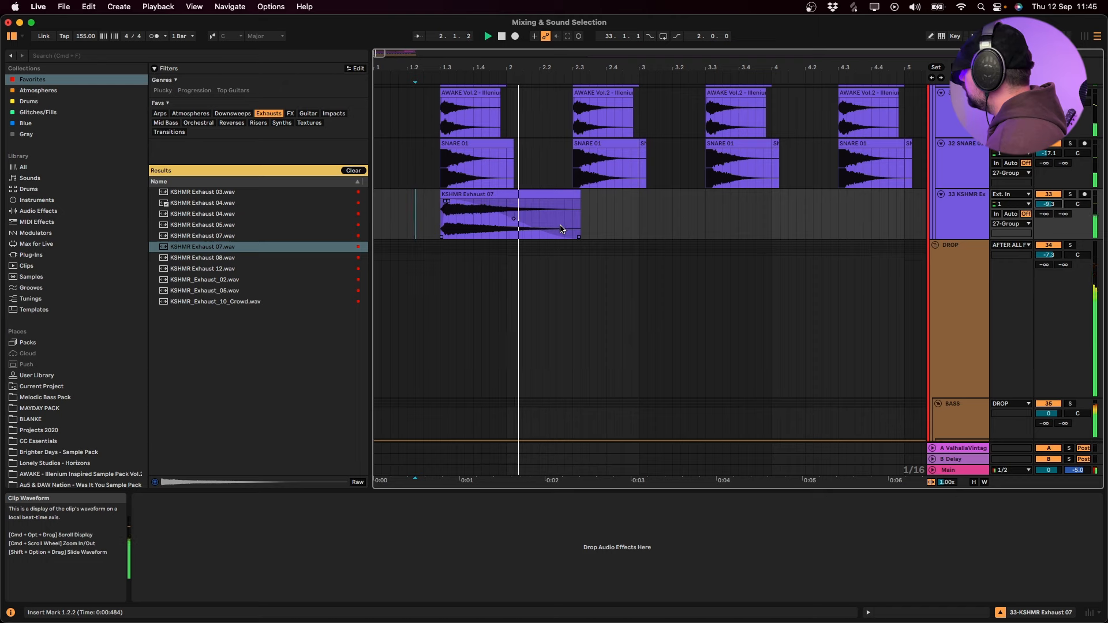
Cut the exhaust clip off at 2.3.1 and steepen its fade-out curve, checking it in playback
left_click_drag(575, 209, 606, 211)
key("Delete")
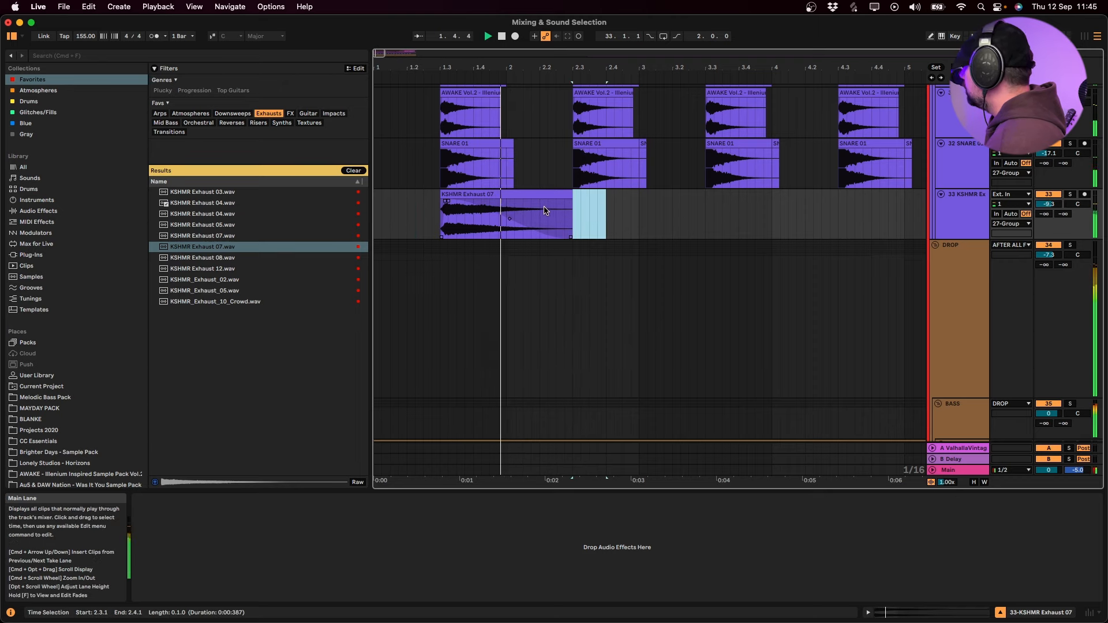
left_click(540, 194)
key("space")
left_click_drag(508, 220, 492, 232)
key("space")
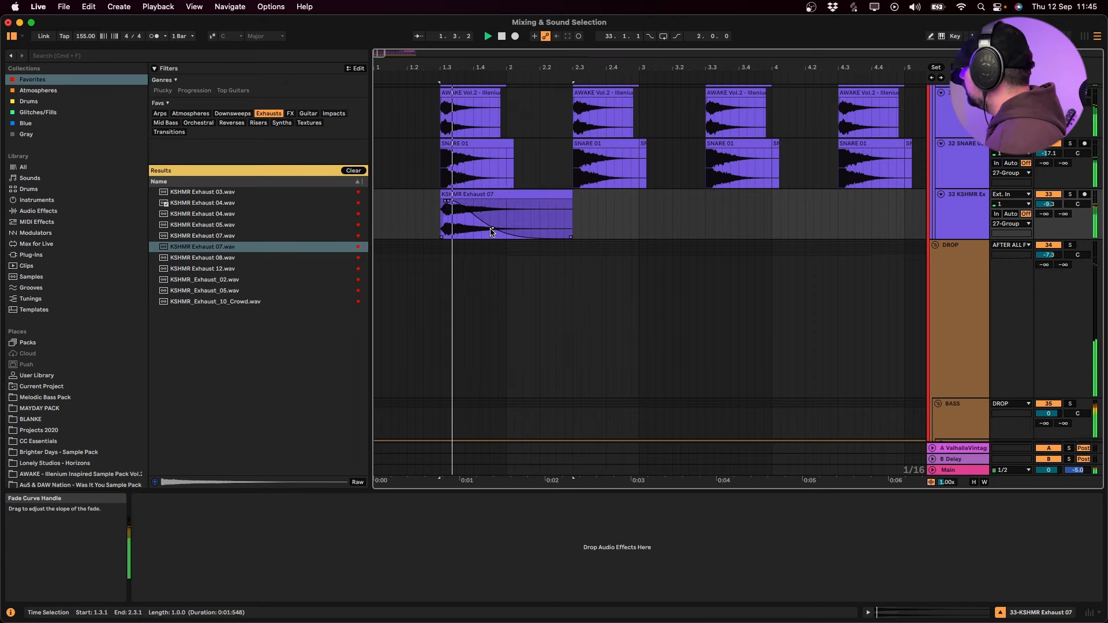
Duplicate the one-bar exhaust clip repeatedly so it follows every snare hit through the one at 14.3
left_click_drag(571, 214, 440, 215)
key("super+d")
key("super+d")
key("super+d")
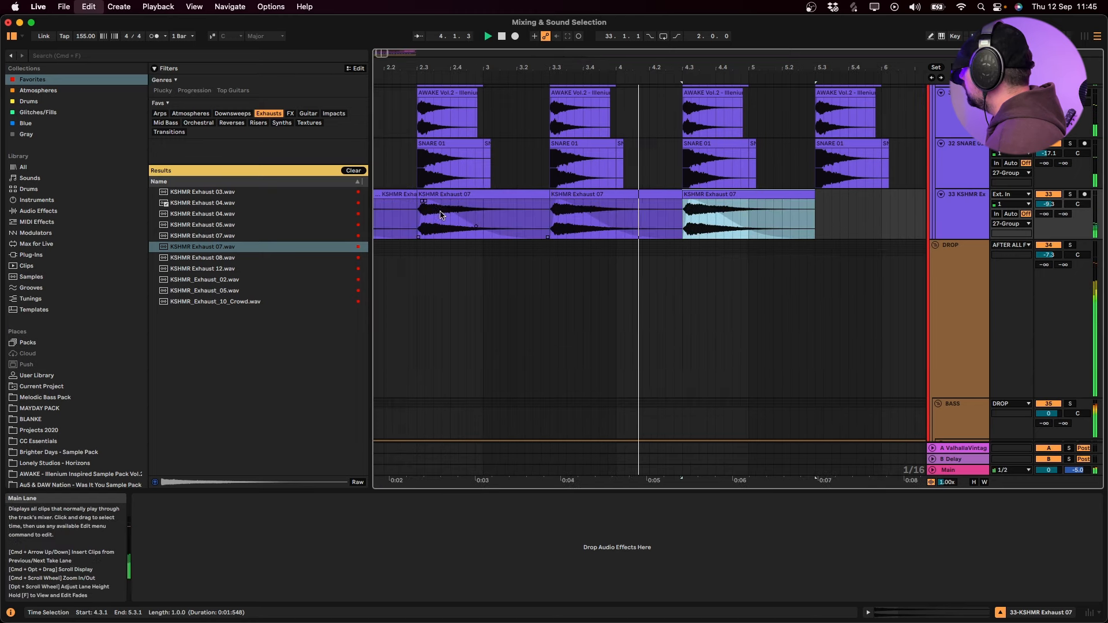
key("super+d")
key("super+d")
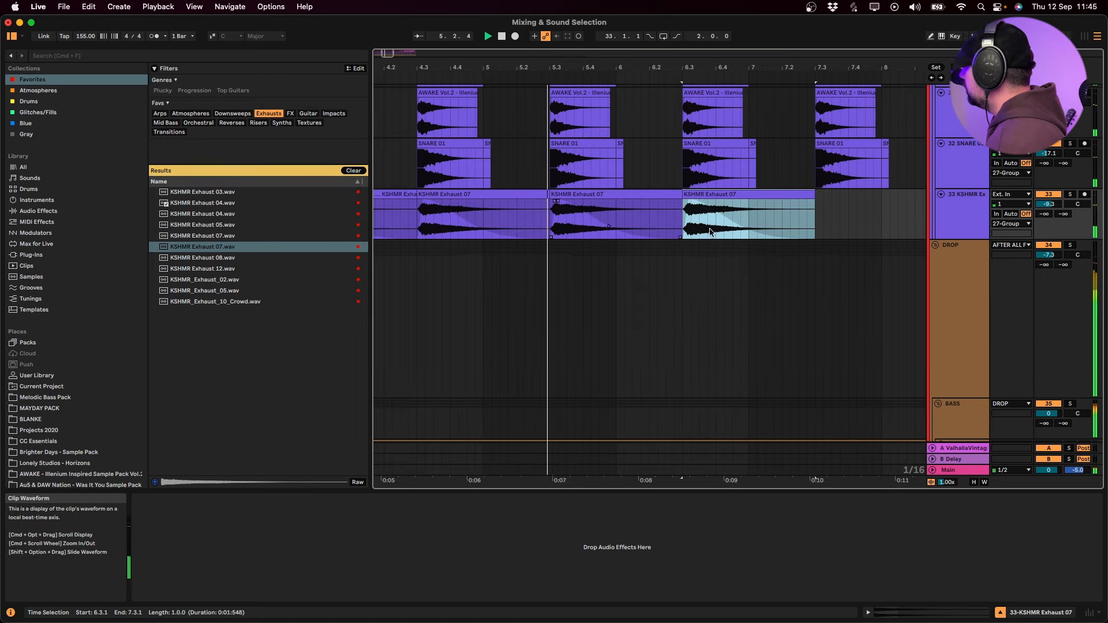
key("super+d")
key("super+d")
key("super+d")
key("super+d")
key("super+d")
key("super+d")
key("super+d")
key("super+d")
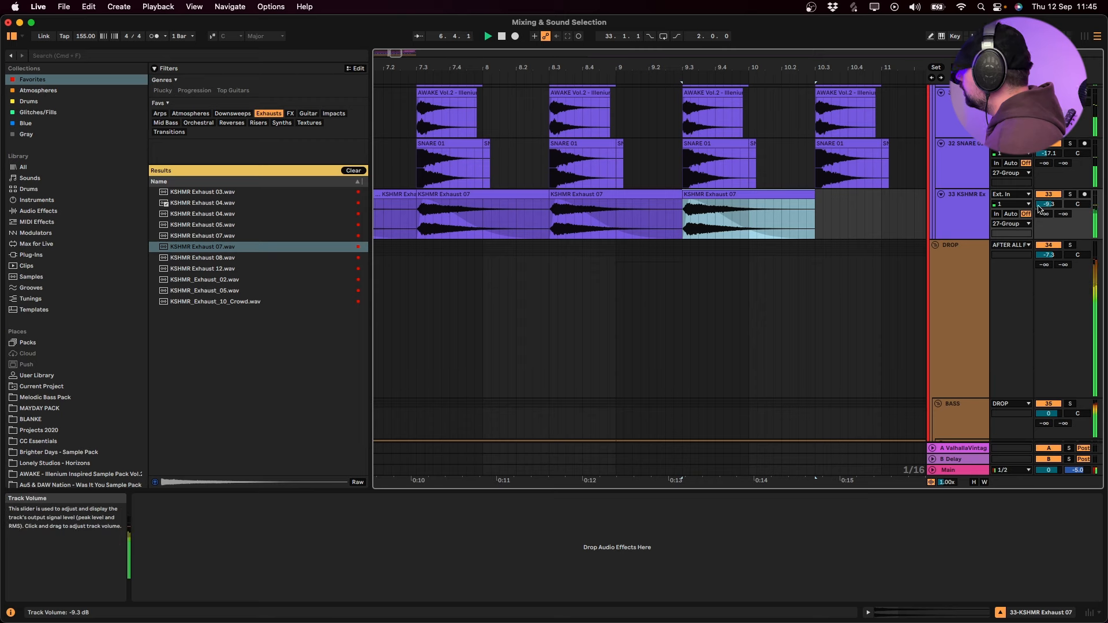
key("minus")
key("minus")
key("minus")
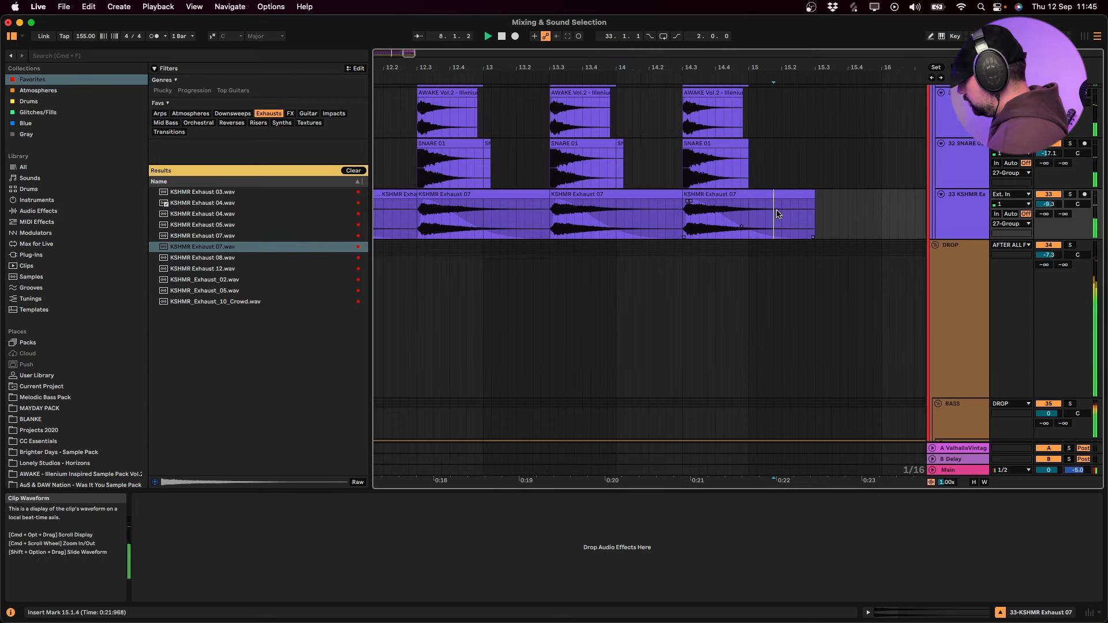
Search the browser for "imager", load Ozone Imager 2 on the exhaust track and set its width to 48%
left_click(388, 194)
left_click(388, 194)
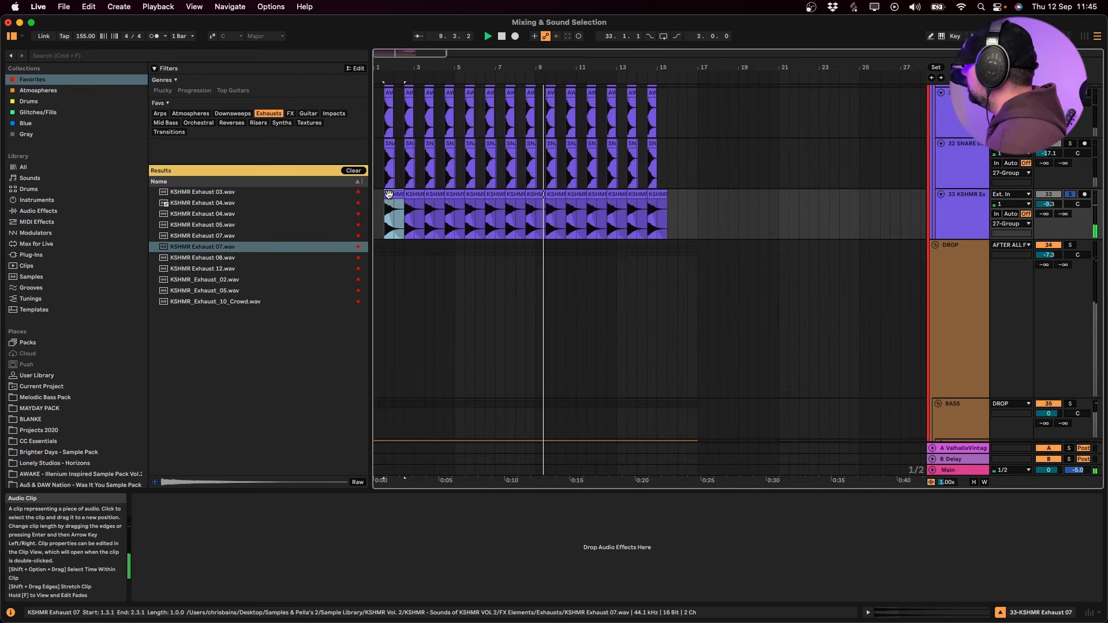
key("super+f")
type("IMAGER")
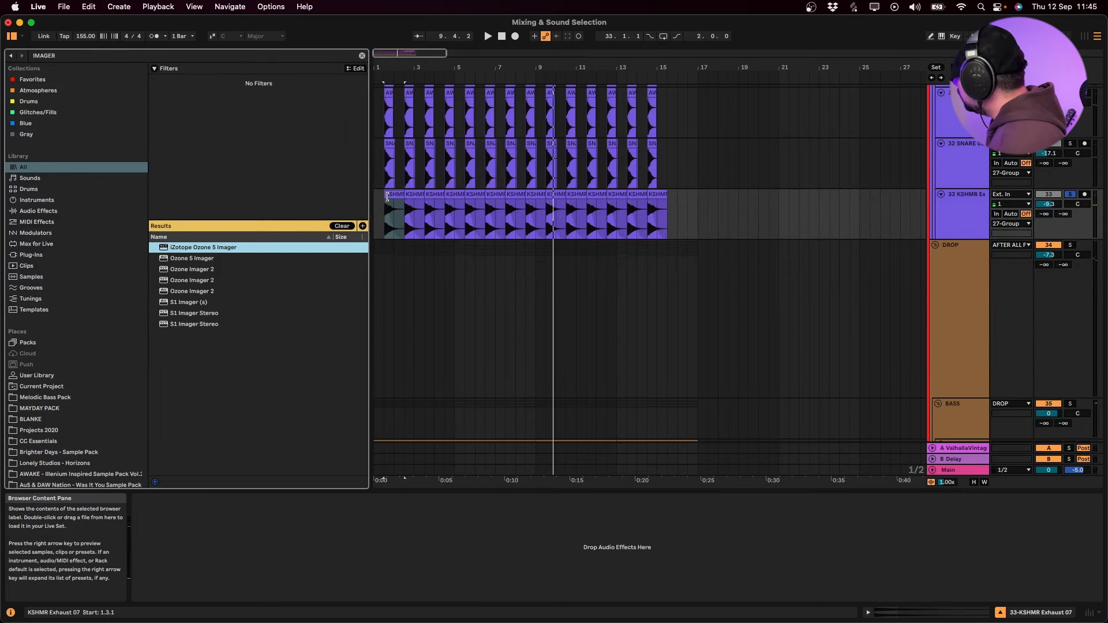
key("Down")
key("Down")
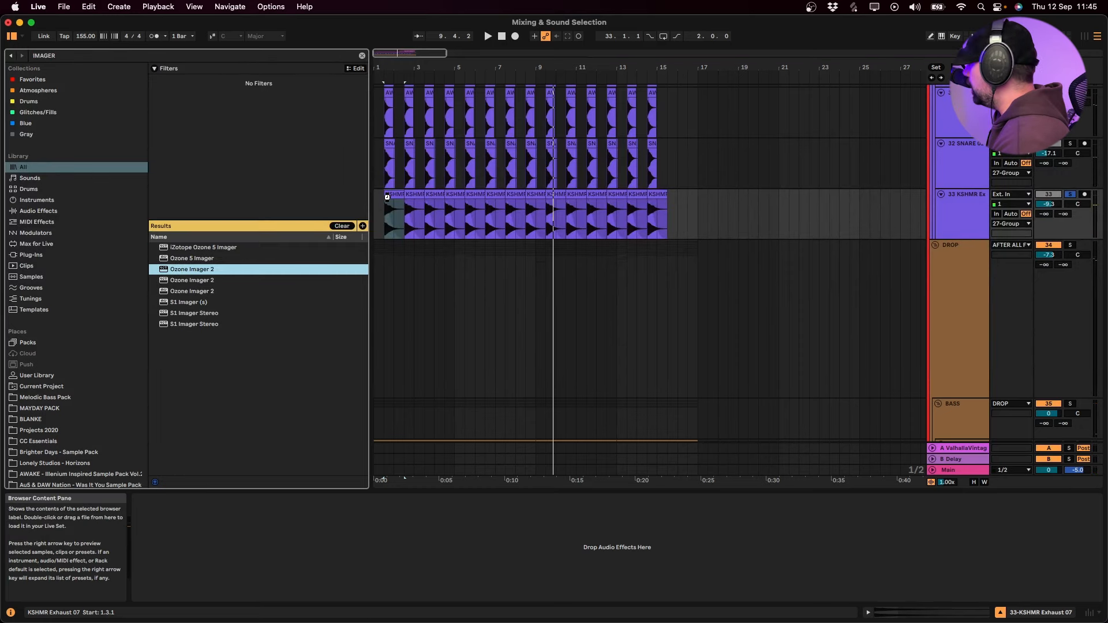
key("Return")
key("space")
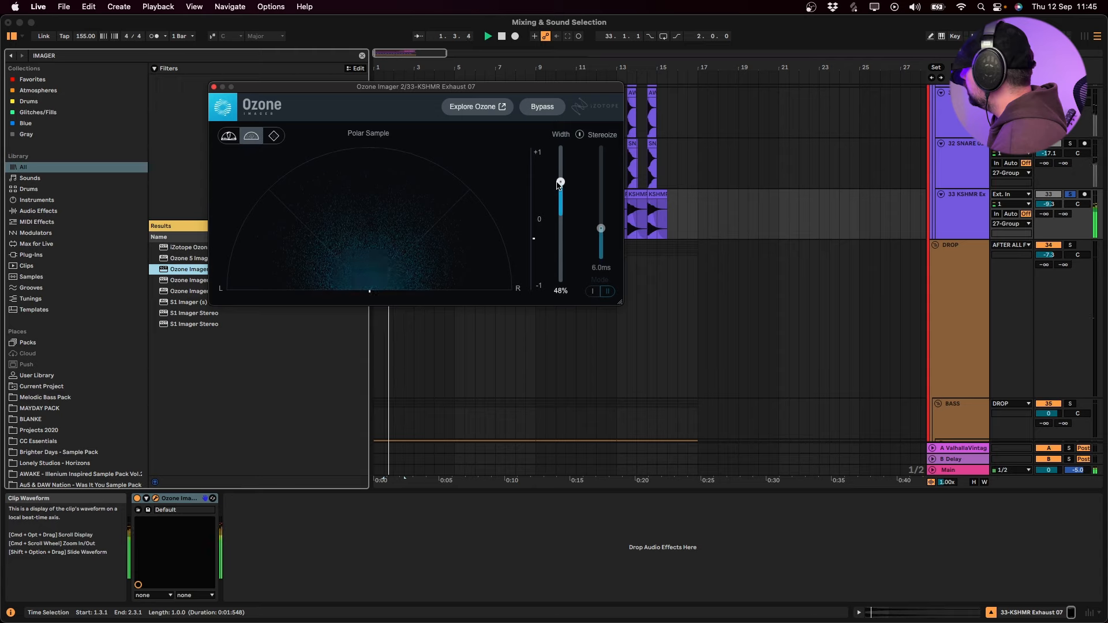
left_click(214, 87)
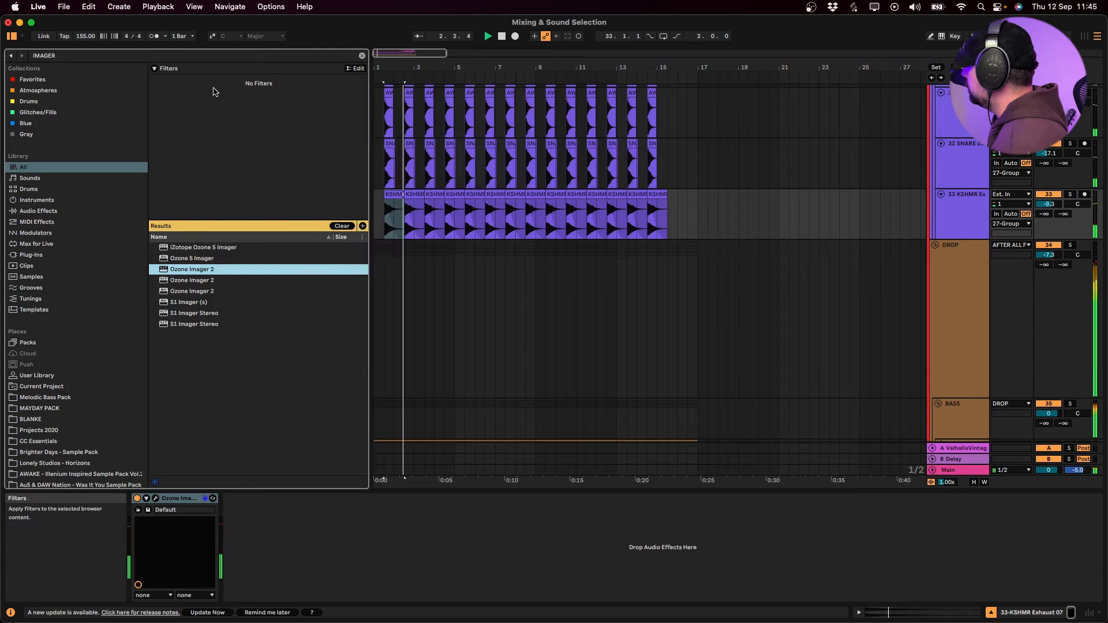
Select all the exhaust clips and transpose them to -1 semitone, comparing in playback
left_click_drag(388, 220, 665, 226)
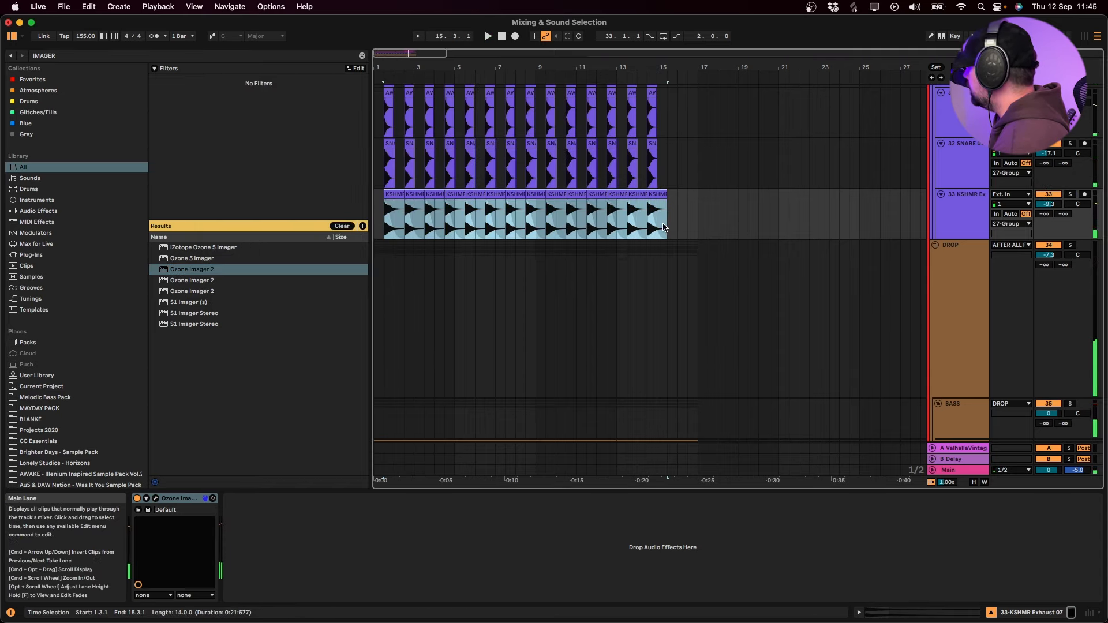
double_click(664, 226)
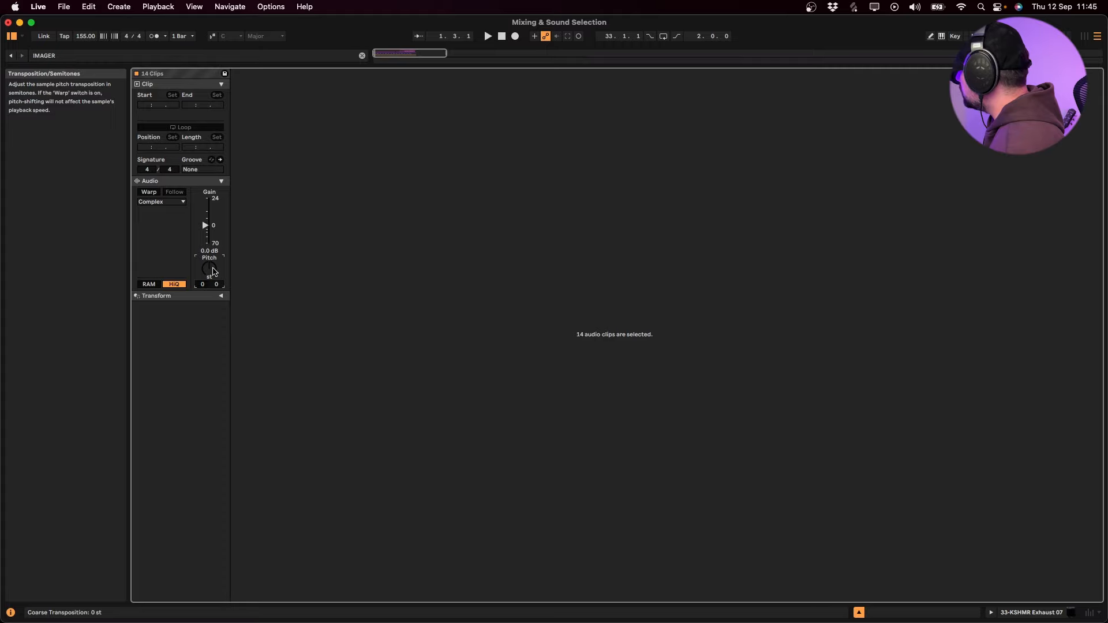
key("space")
key("super+alt+e")
left_click(638, 212)
left_click(654, 195)
key("super+alt+e")
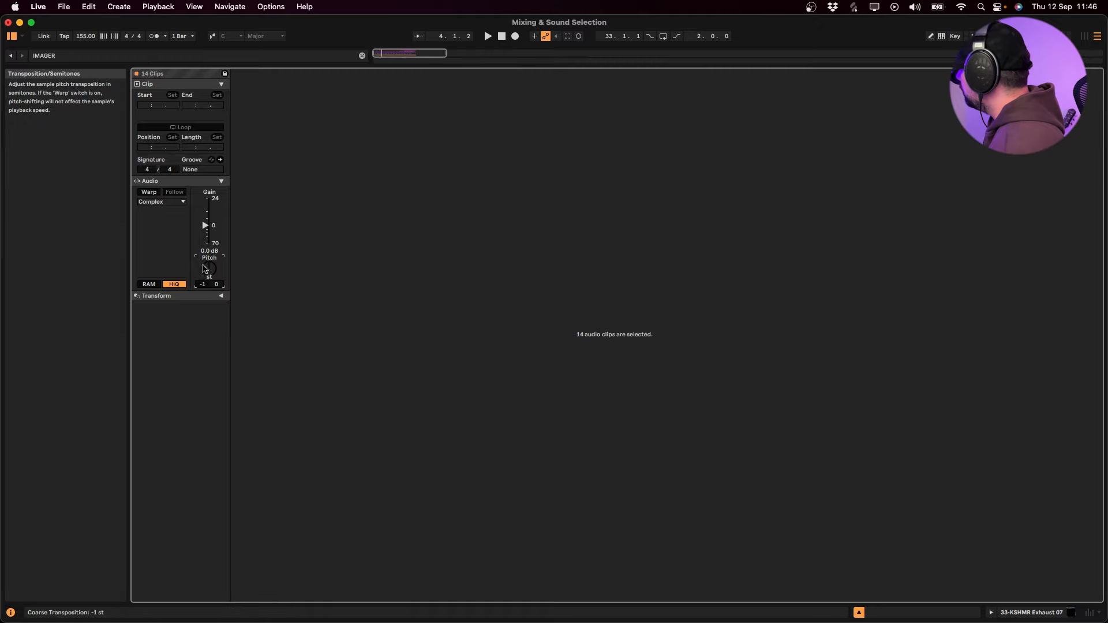
key("space")
key("super+alt+e")
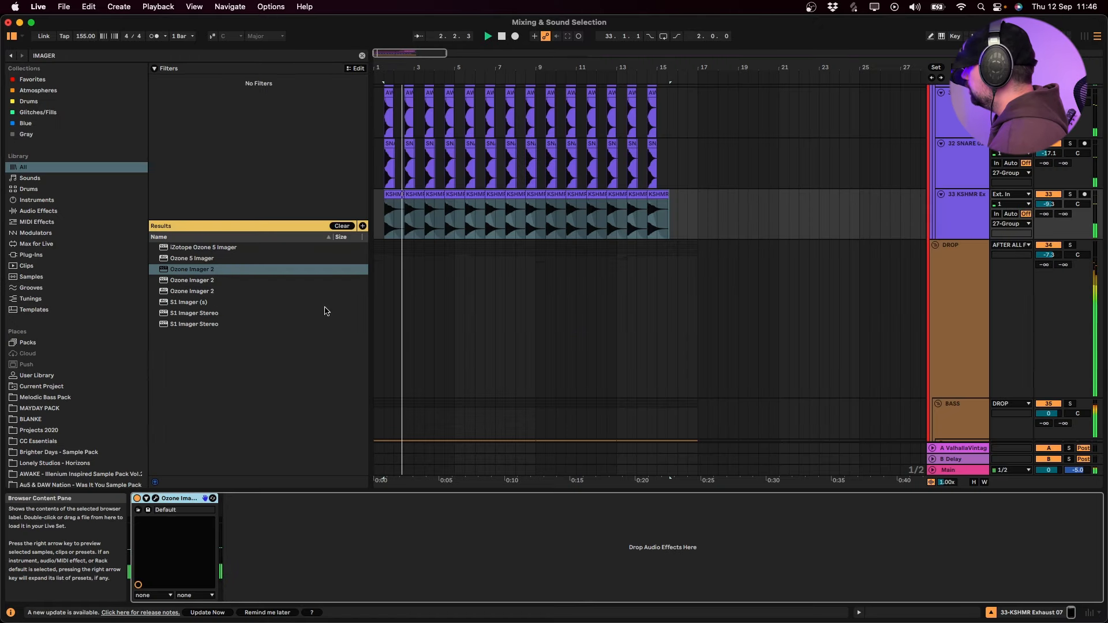
Lower the exhaust track's volume to -12.3 dB and play the mix from 1.1.1
left_click(637, 267)
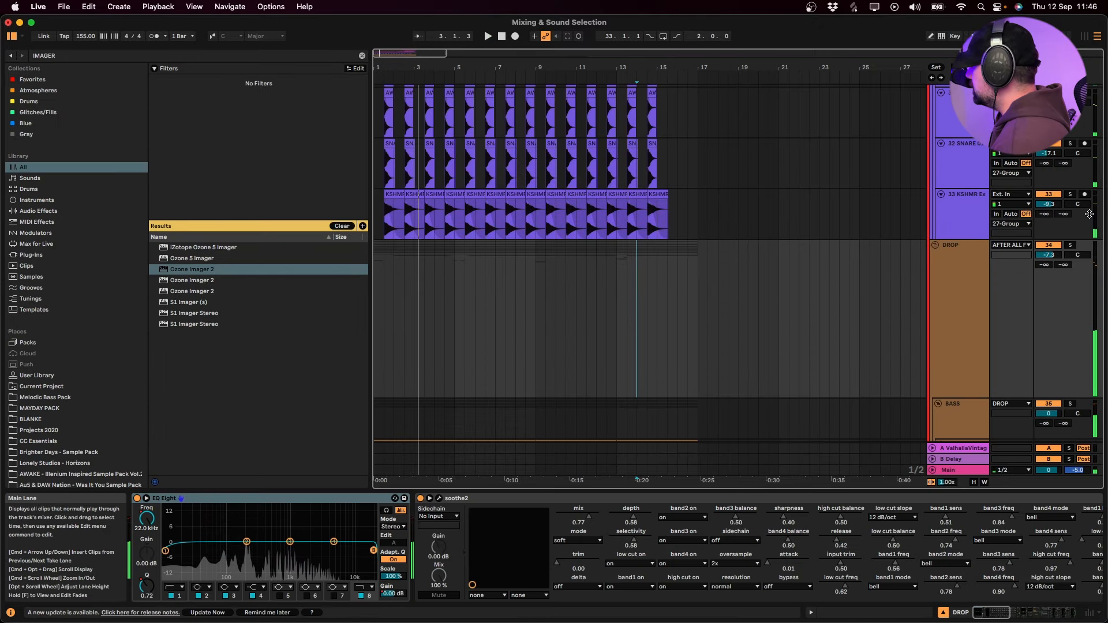
left_click(1041, 208)
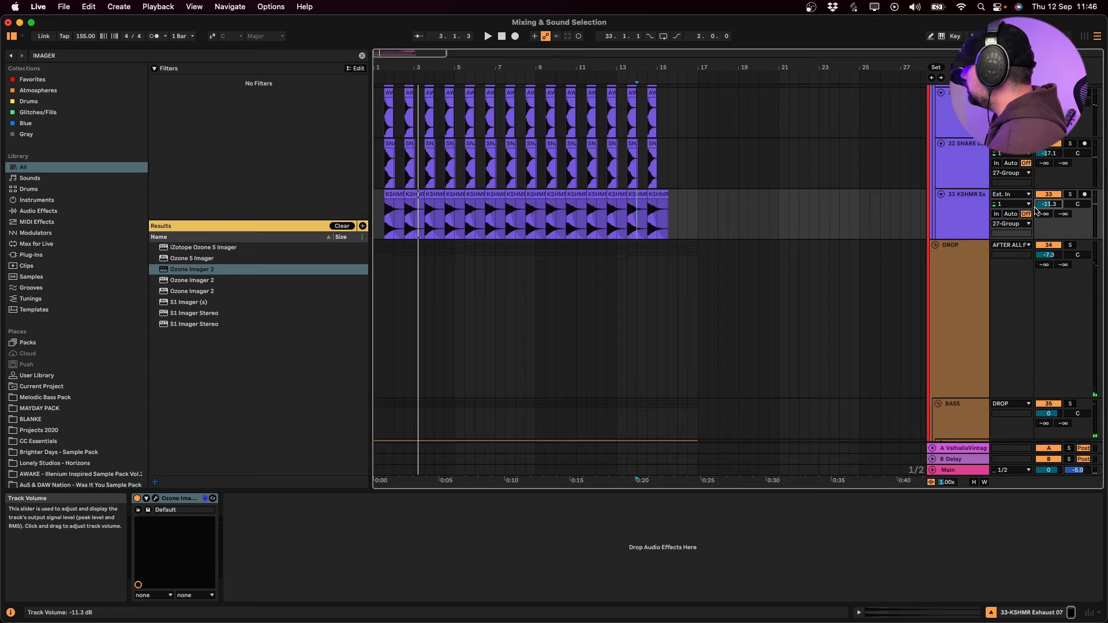
key("space")
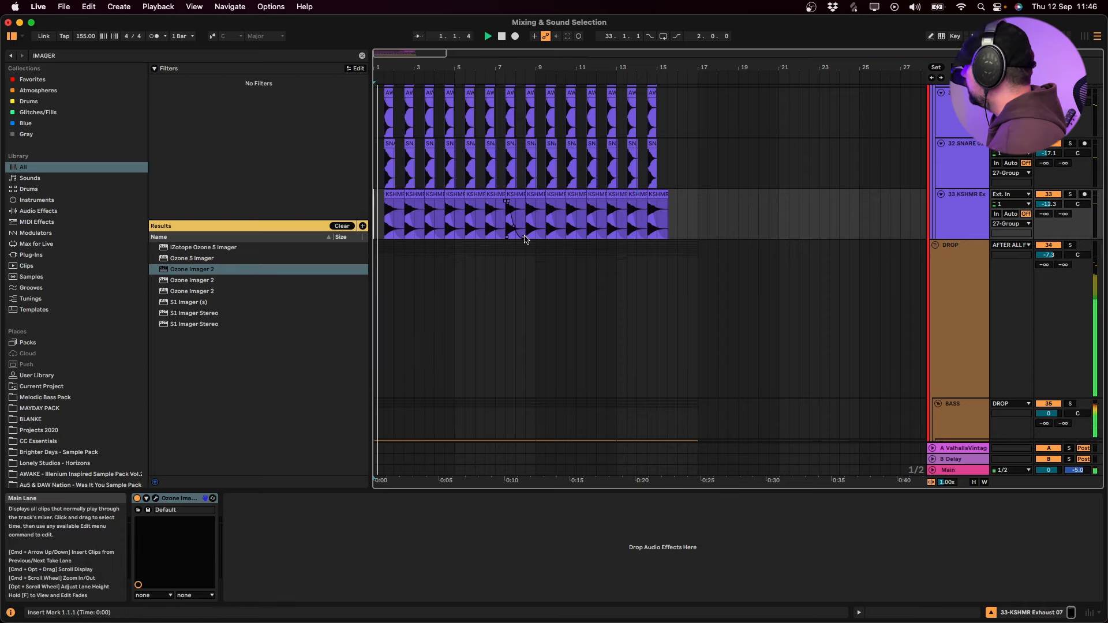
Compare the mix with the exhaust track muted and active, and lower its volume to -13.3 dB
left_click(1058, 196)
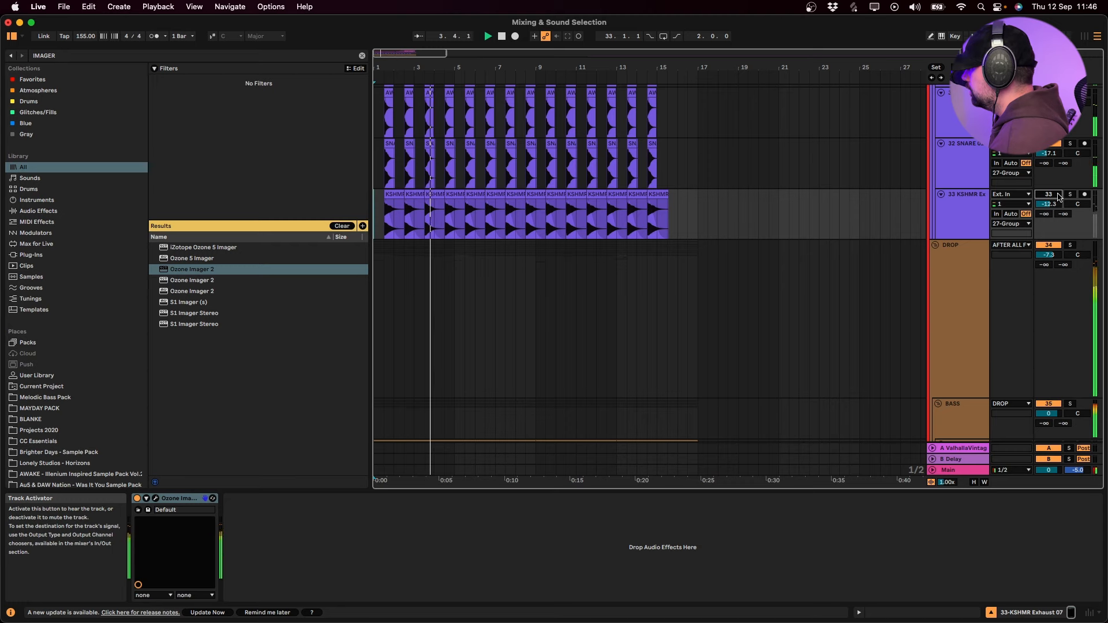
key("Left")
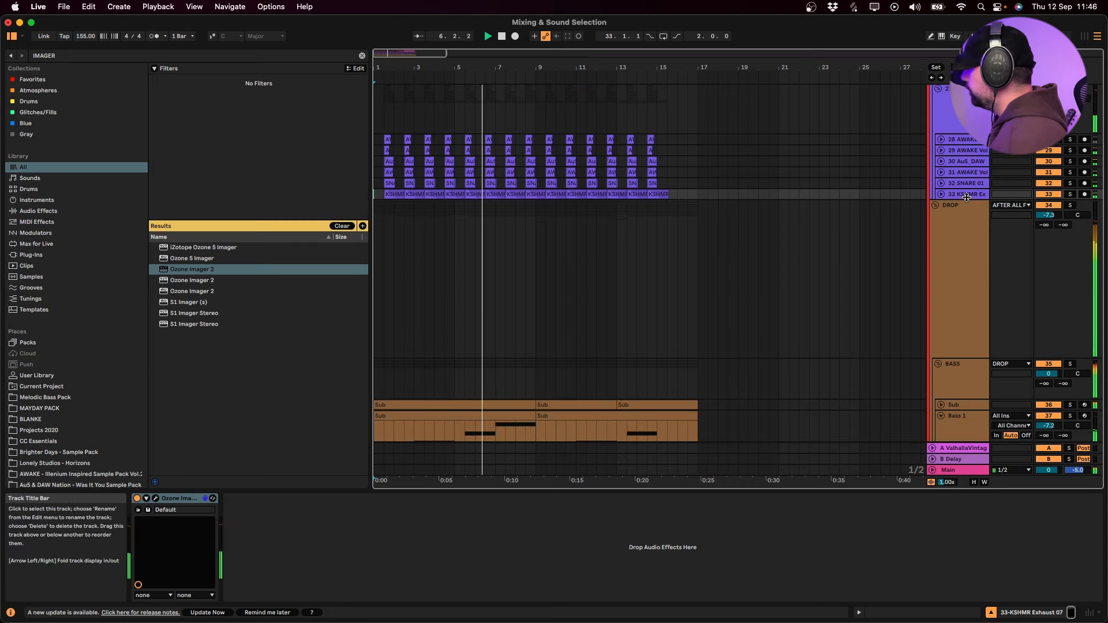
key("Right")
Search the browser for "vintage" and load ValhallaVintageVerb on the snare layers' group track
left_click(960, 125)
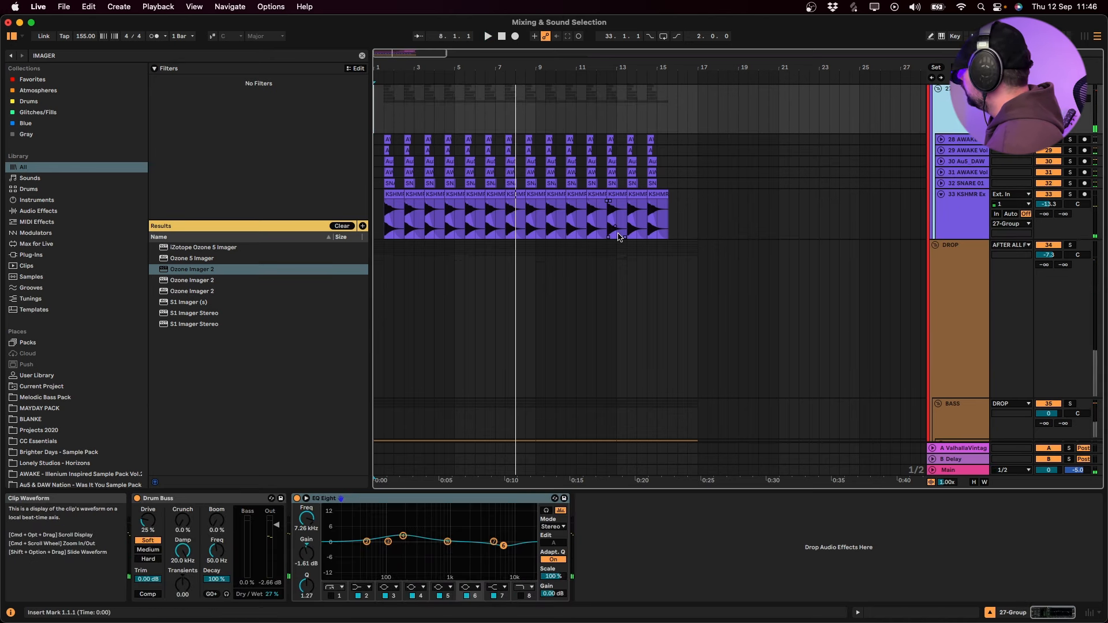
key("super+f")
type("V")
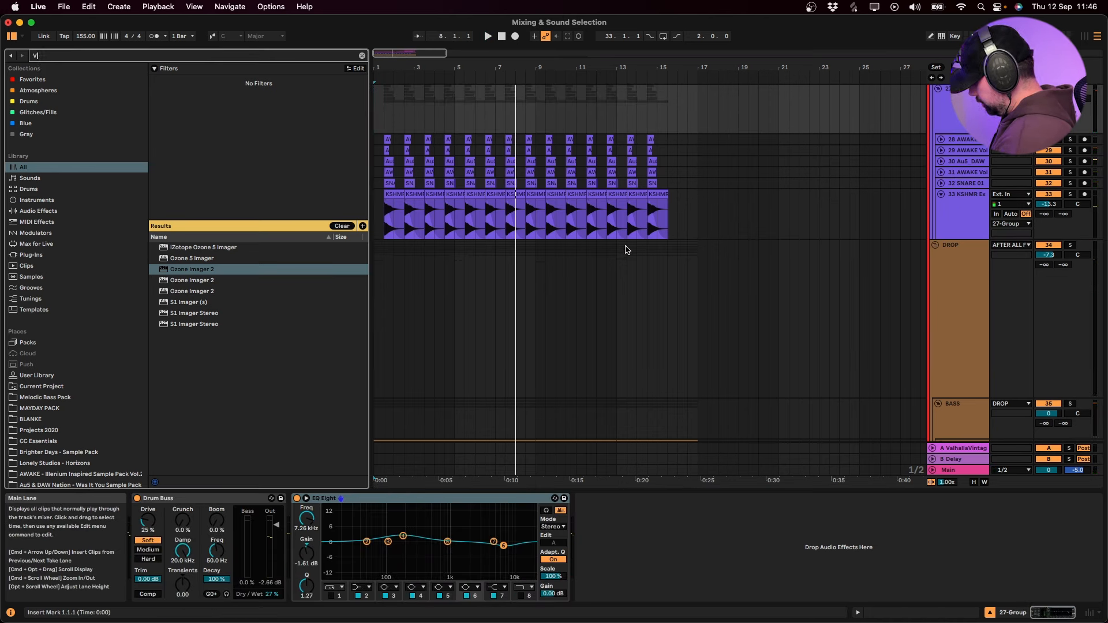
type("INTAGE")
key("Down")
key("Return")
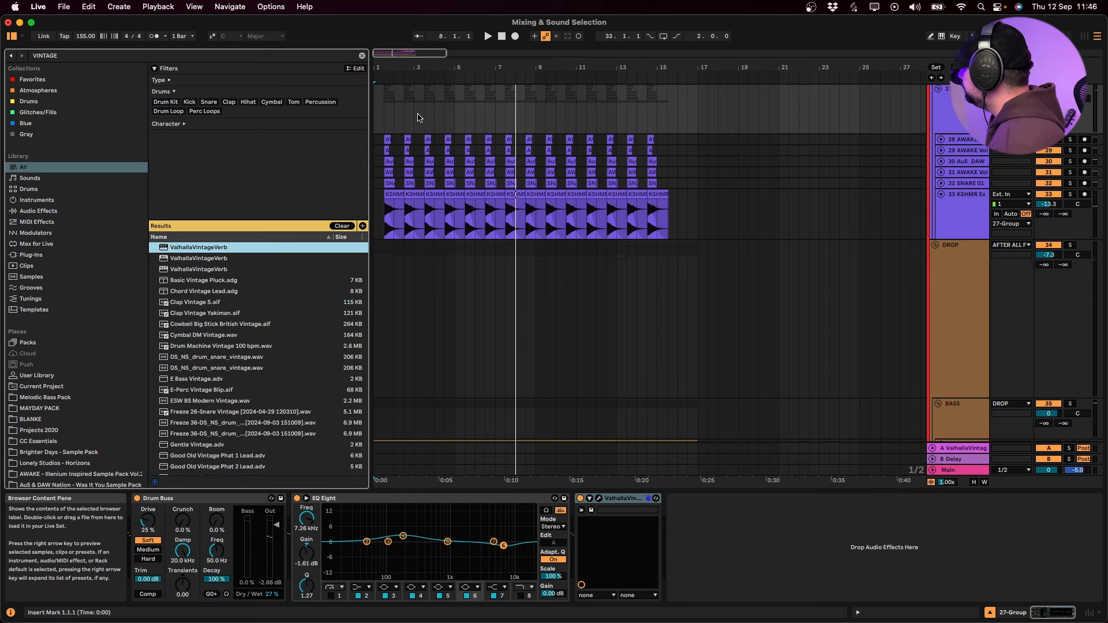
Set the reverb's color to NOW and play the snare group from 1.3.1
left_click(460, 300)
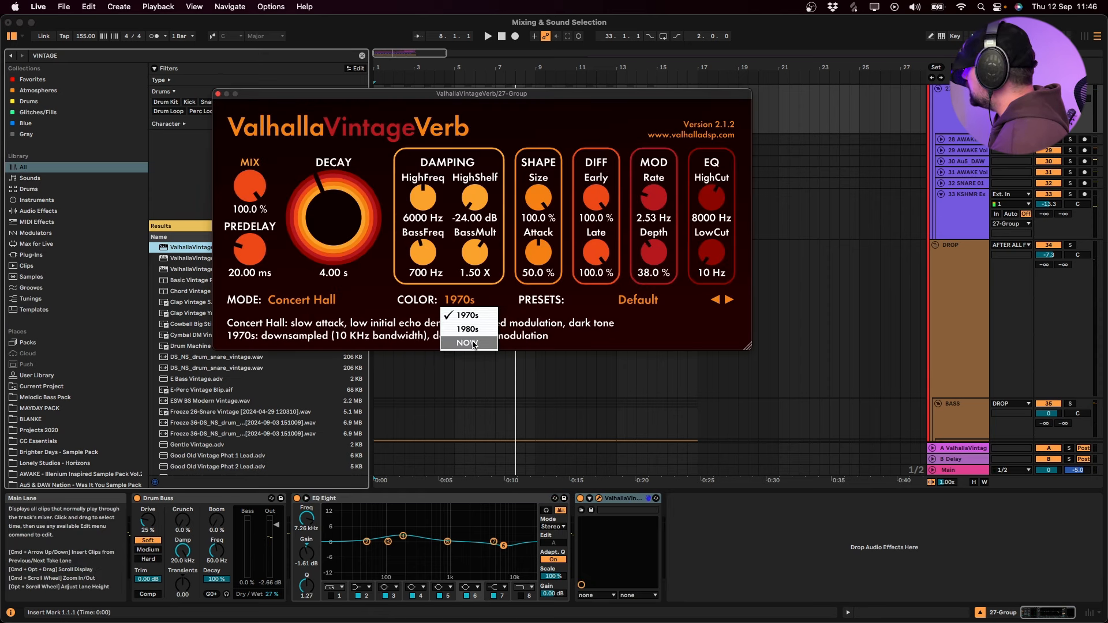
left_click(473, 343)
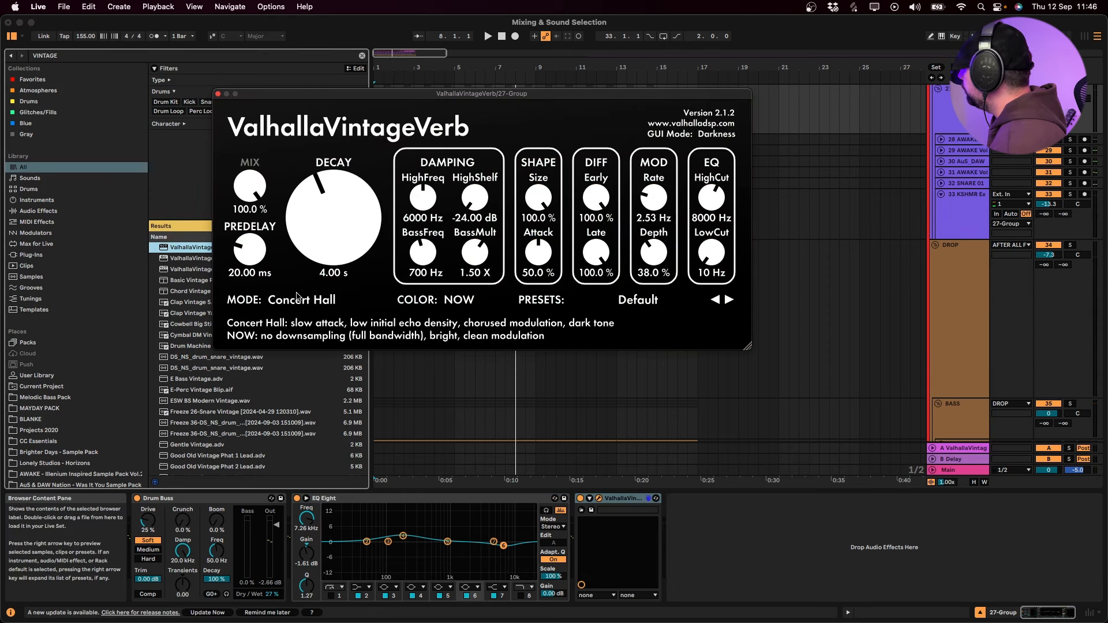
key("space")
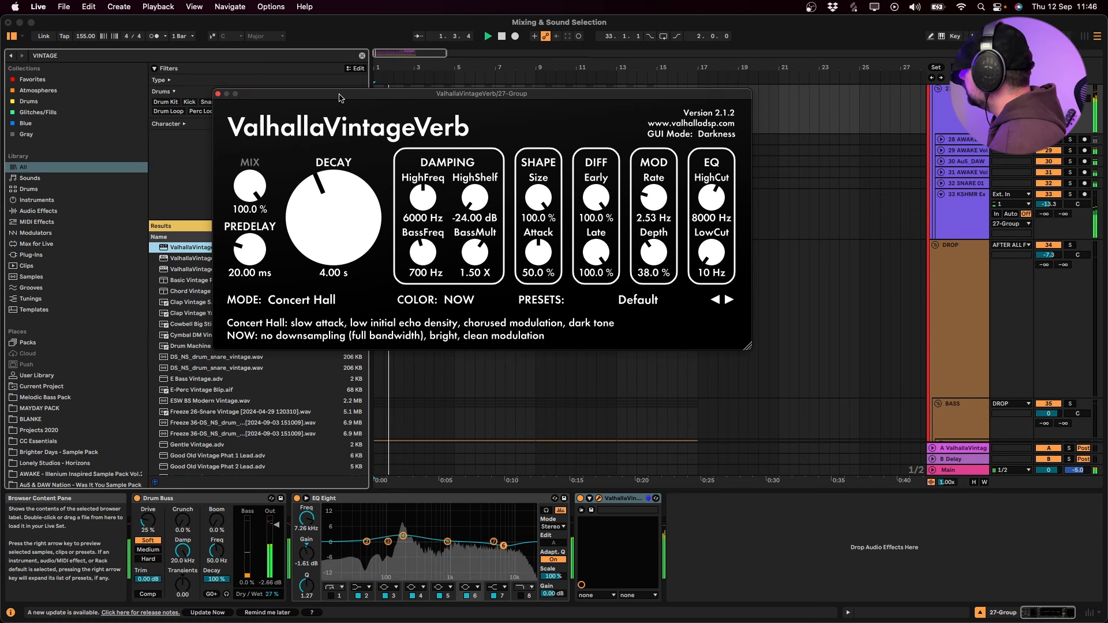
left_click_drag(340, 94, 385, 286)
left_click(386, 128)
key("plus")
key("plus")
key("space")
Set the reverb's decay to 2.39 s and its low cut to 340 Hz, and close the plug-in window
left_click_drag(359, 407, 355, 418)
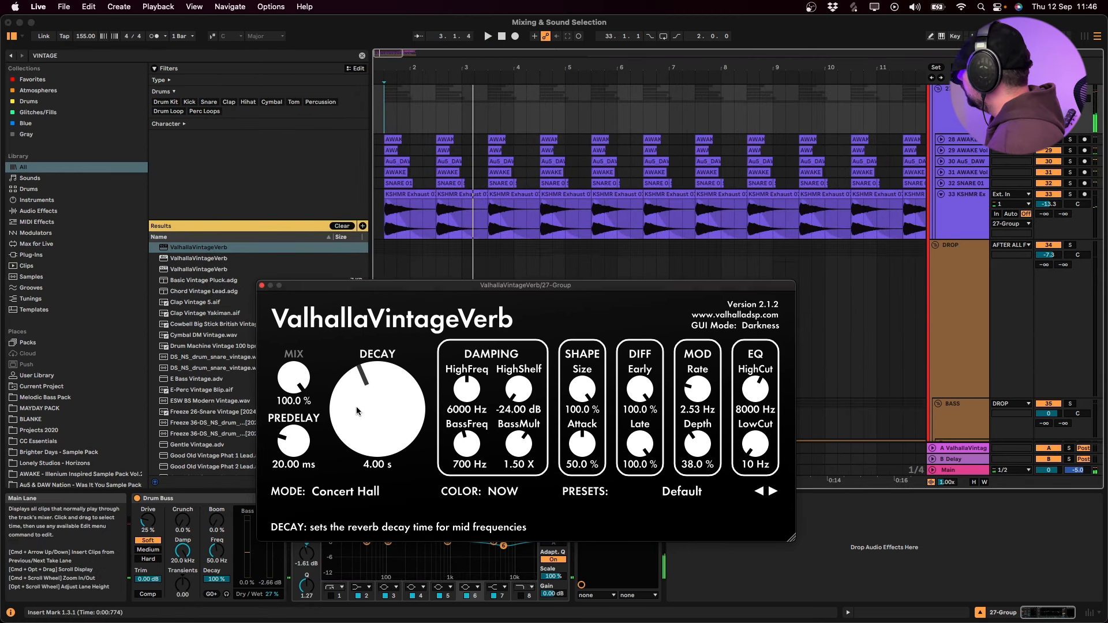
left_click_drag(755, 443, 761, 421)
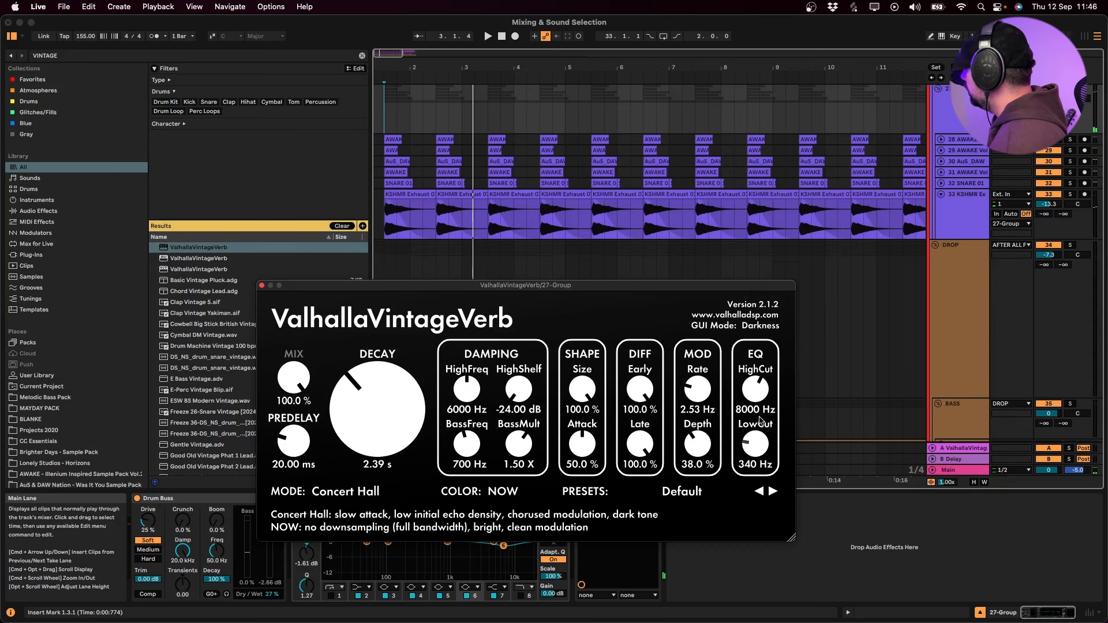
left_click(260, 285)
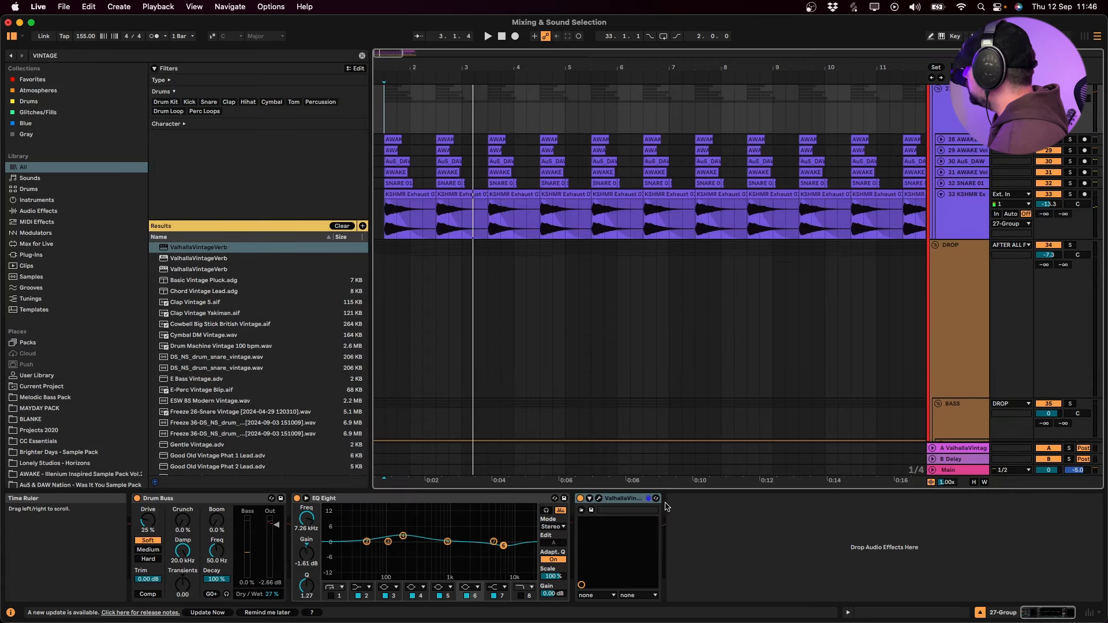
Group the reverb into an Audio Effect Rack, show its chain list and create a second, empty chain
key("super+g")
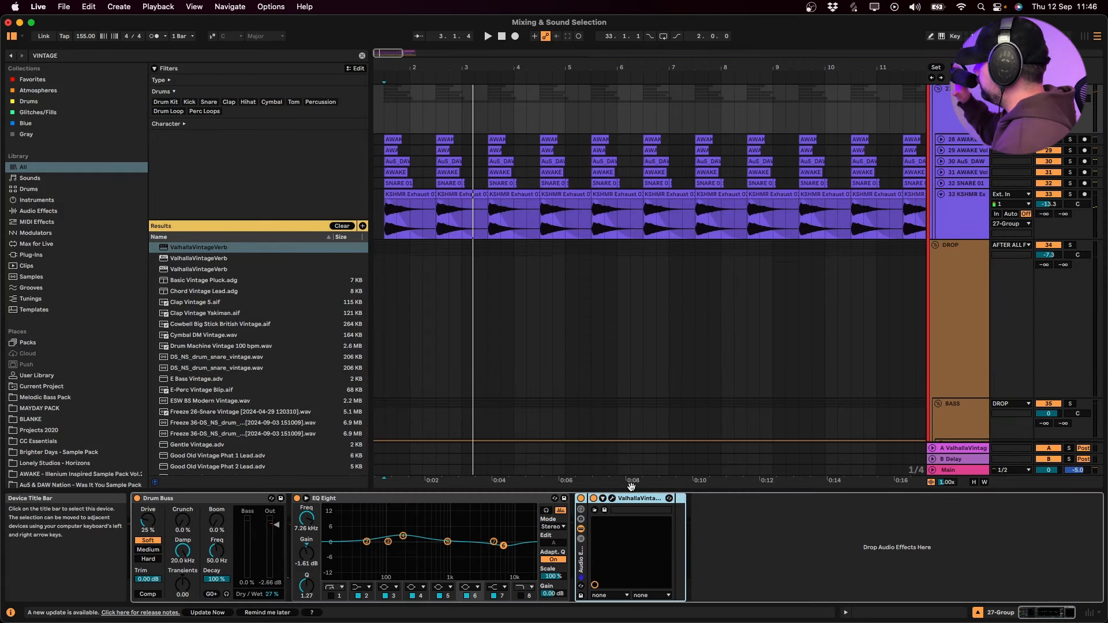
left_click(580, 538)
left_click(610, 526)
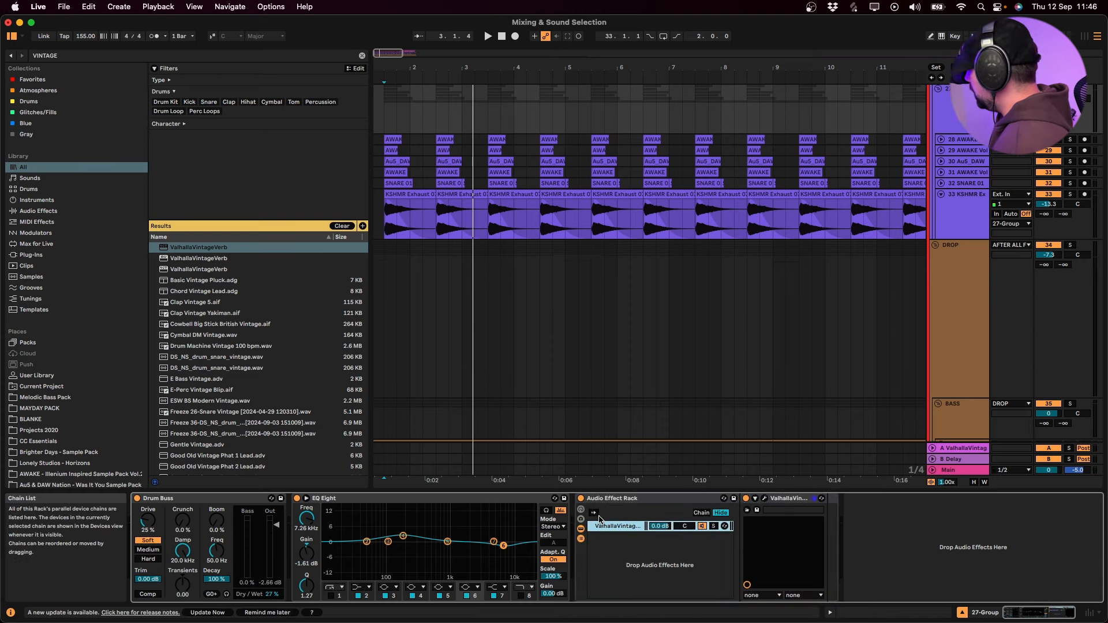
right_click(630, 555)
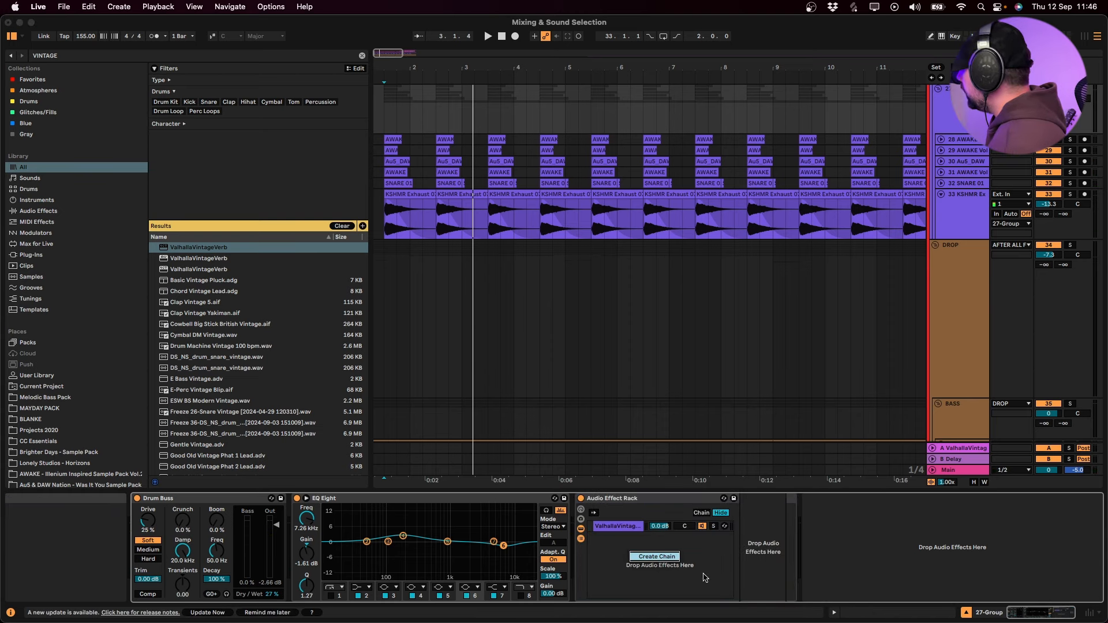
left_click(655, 557)
Search the browser for "EQ" and add EQ Eight after ValhallaVintageVerb in the rack's reverb chain
left_click(617, 527)
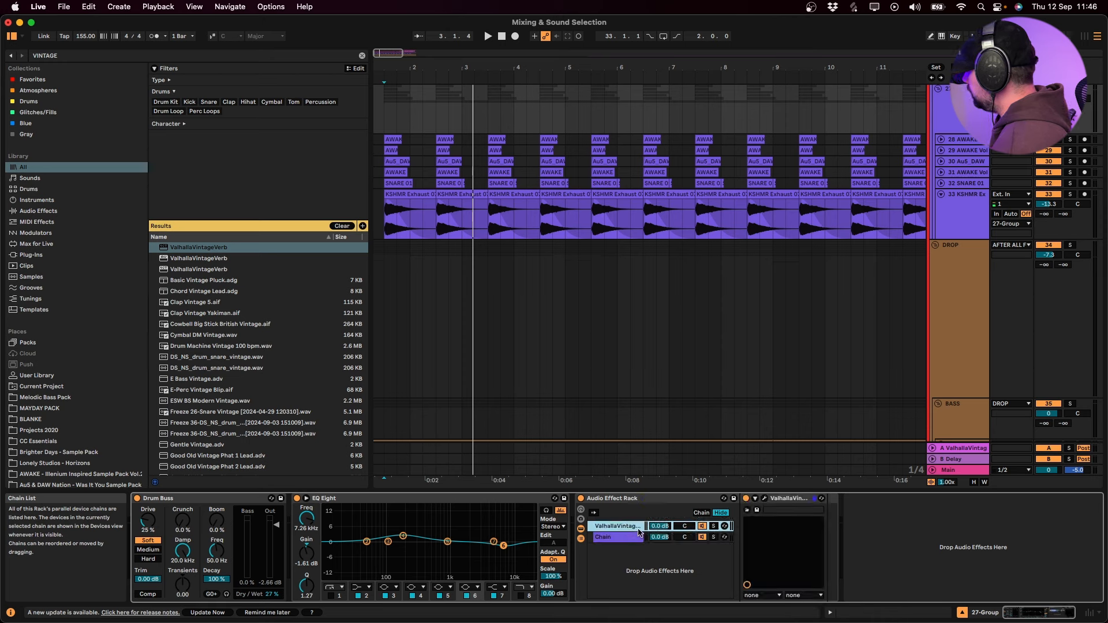
key("super+f")
key("Down")
key("Down")
key("Down")
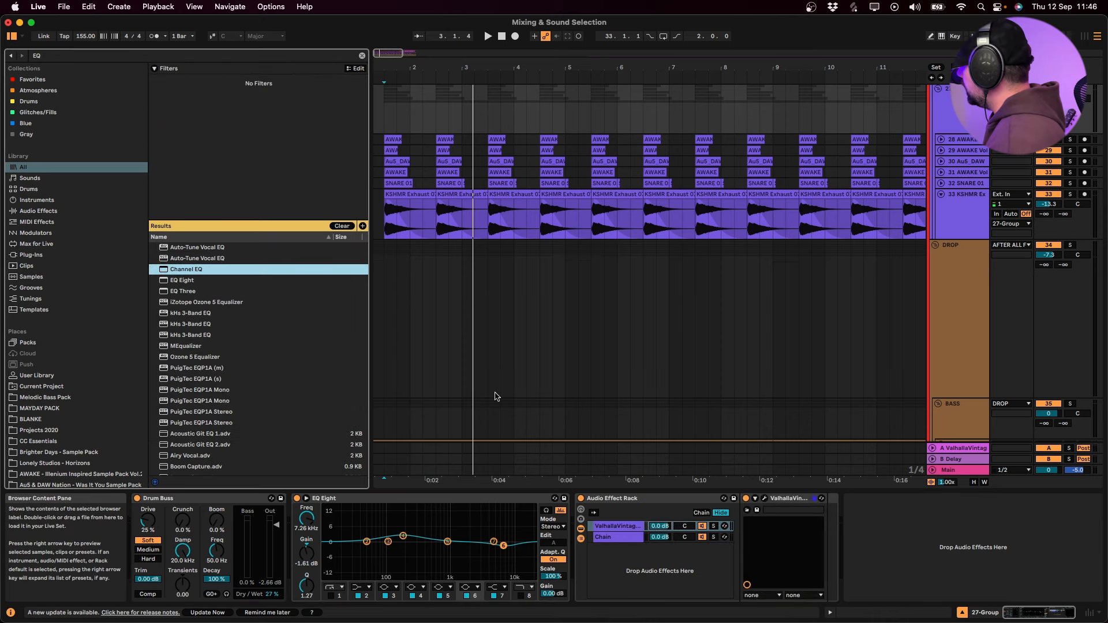
left_click(178, 284)
left_click(623, 539)
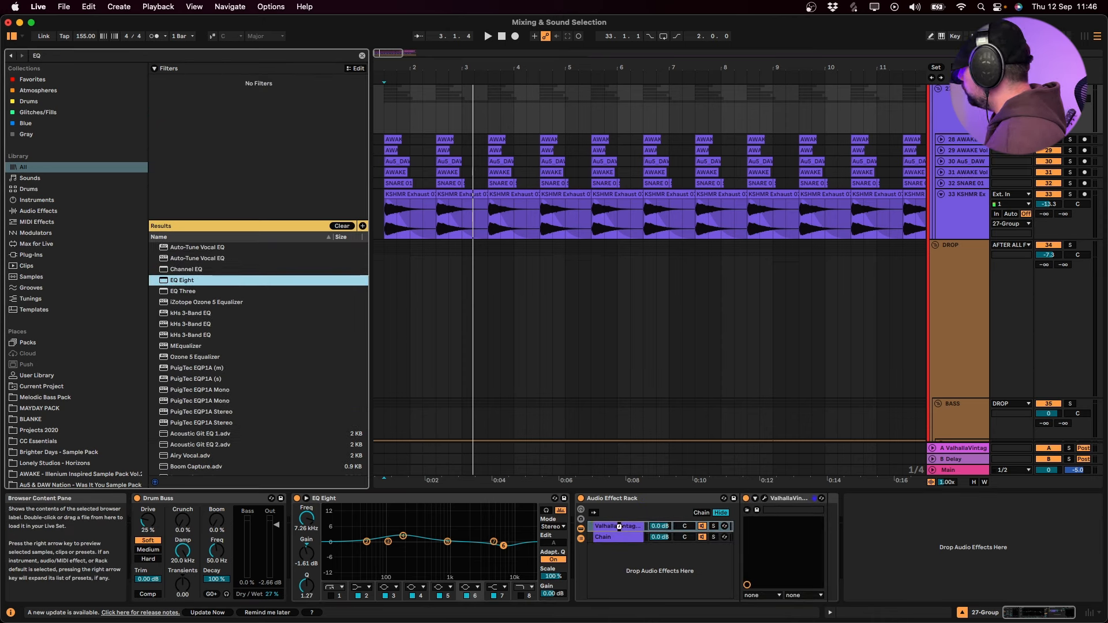
key("Return")
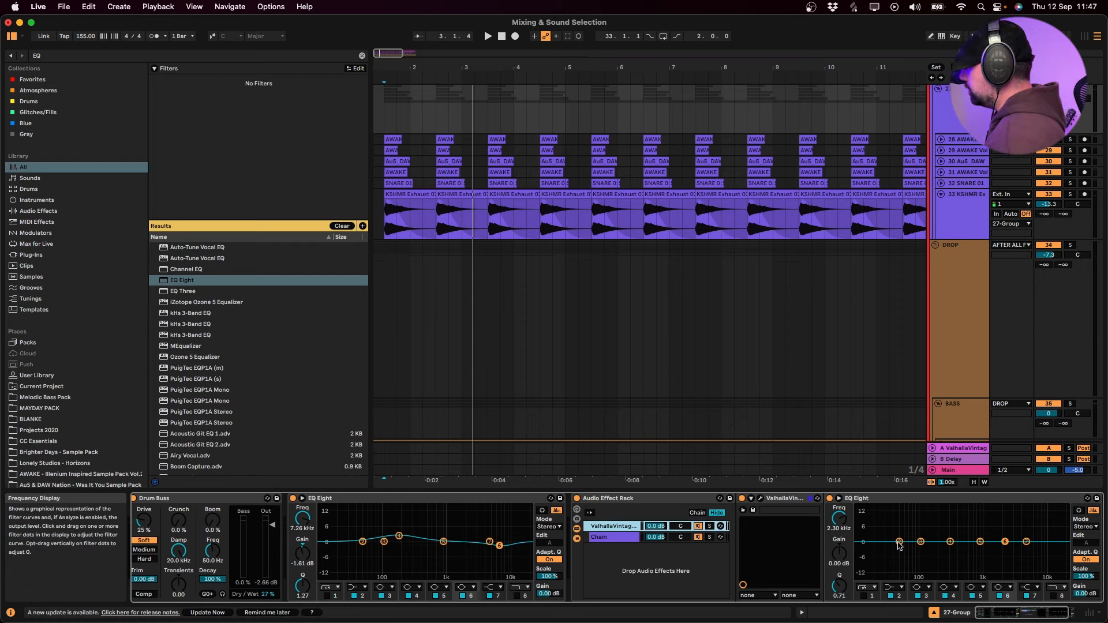
Thin the reverb's lows in the new EQ Eight by dipping band 3 and enabling band 1 as a low cut at 129 Hz
key("space")
left_click_drag(921, 542, 932, 561)
left_click(866, 596)
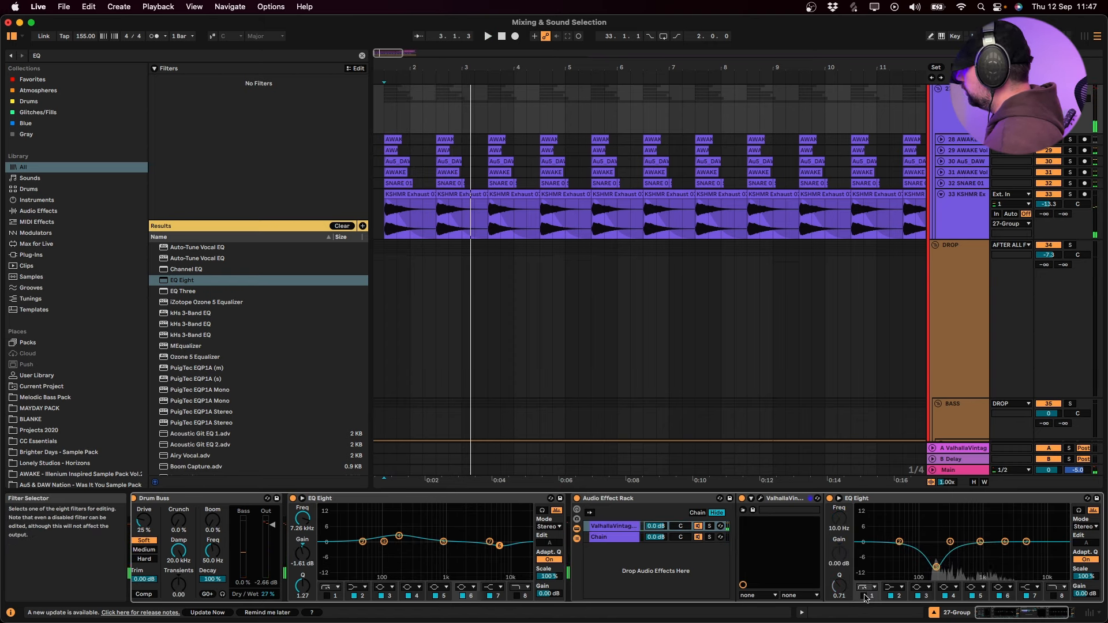
left_click_drag(924, 548, 927, 551)
key("space")
key("space")
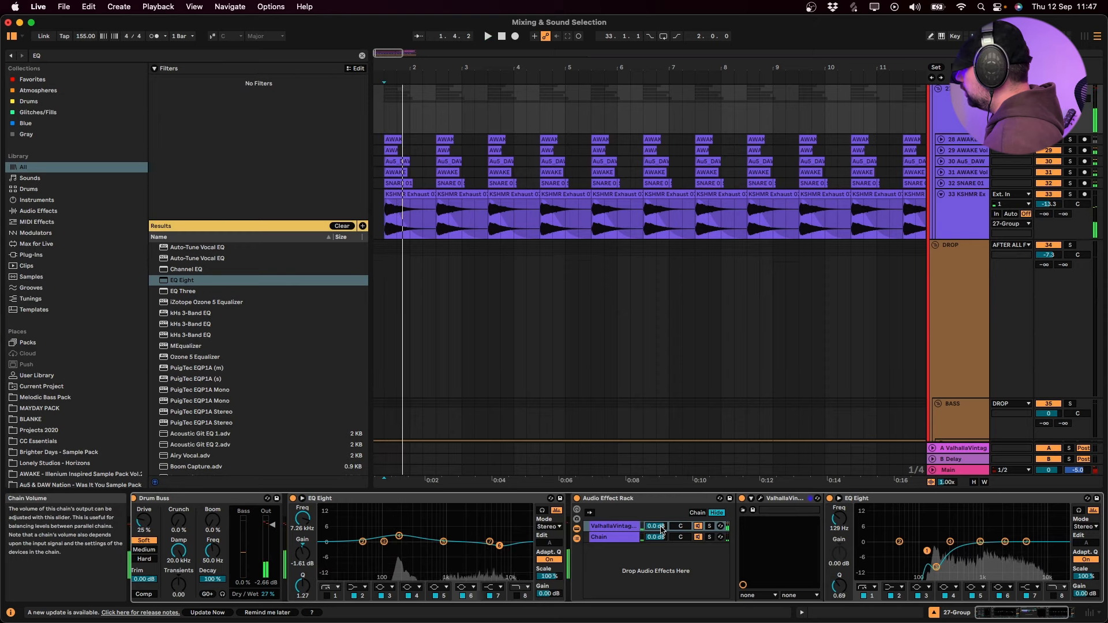
Lower the reverb chain to -9.3 dB, reduce its highs in EQ Eight and dip band 4 by 5.33 dB at 278 Hz
key("space")
left_click_drag(656, 527, 656, 533)
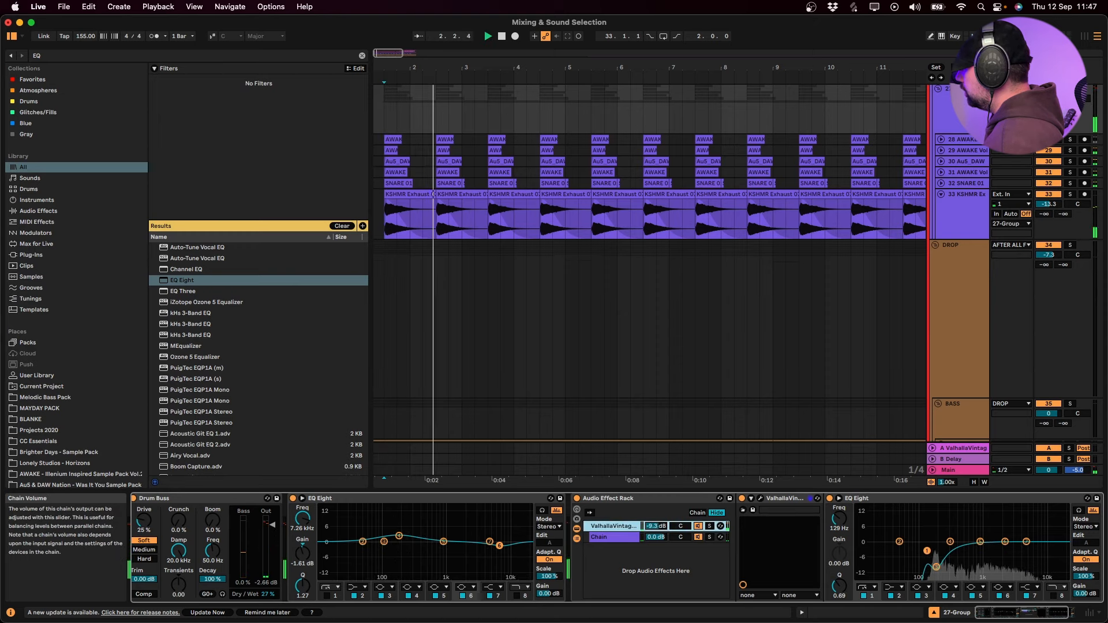
mouse_move(1026, 541)
left_mouse_down()
mouse_move(1030, 562)
mouse_move(997, 540)
mouse_move(1013, 537)
left_mouse_up()
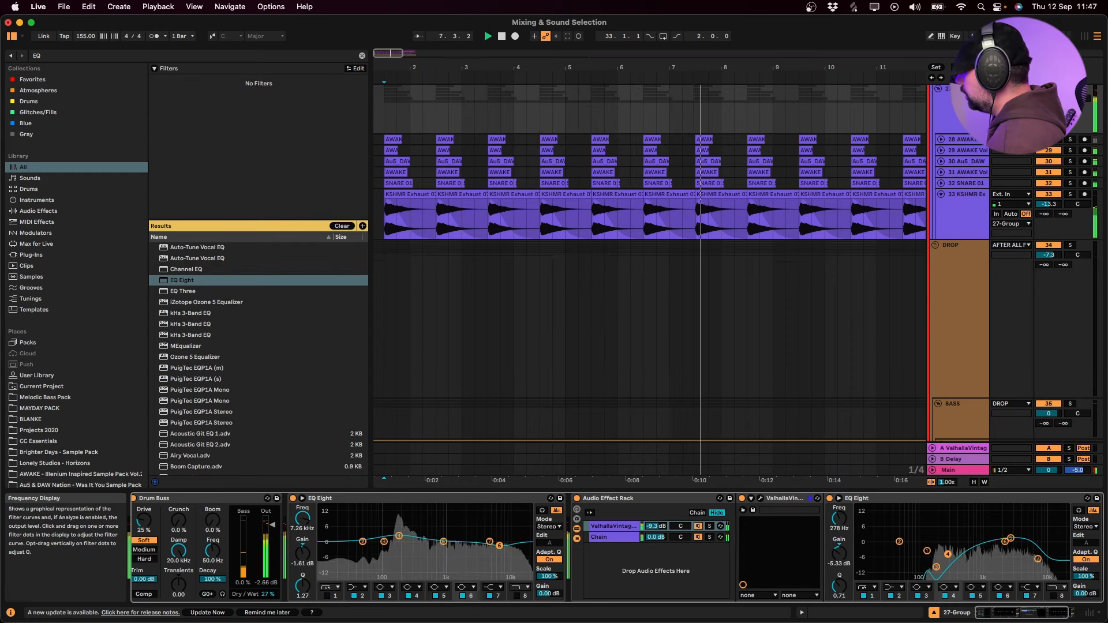
Compare the snare group with the reverb rack bypassed and active, and lower the reverb chain's volume to -24.5 dB
left_click(577, 499)
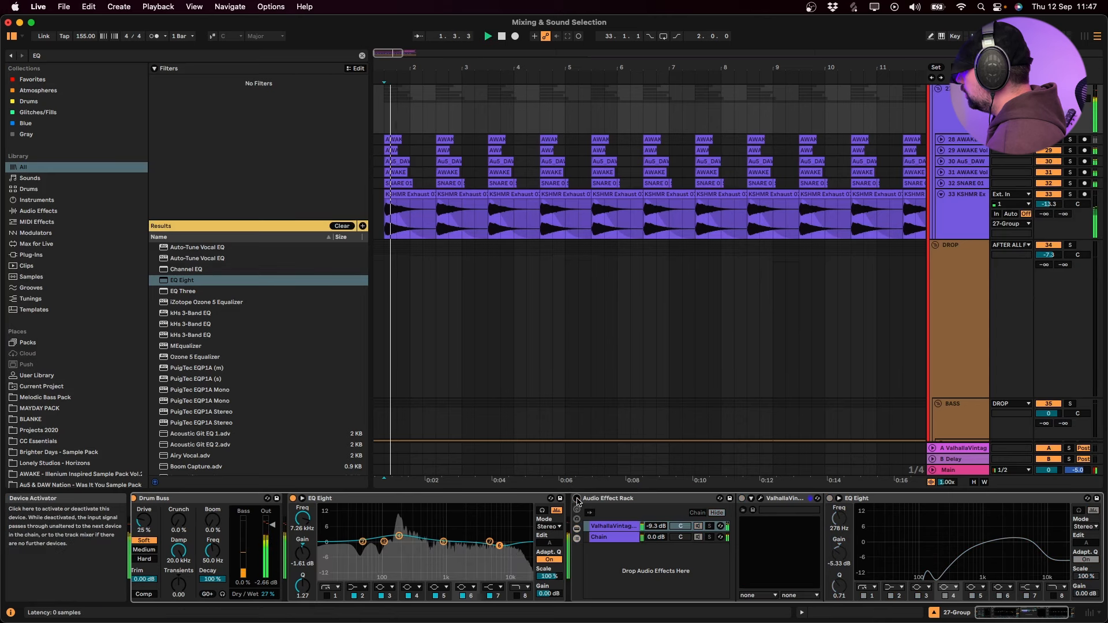
left_click(578, 499)
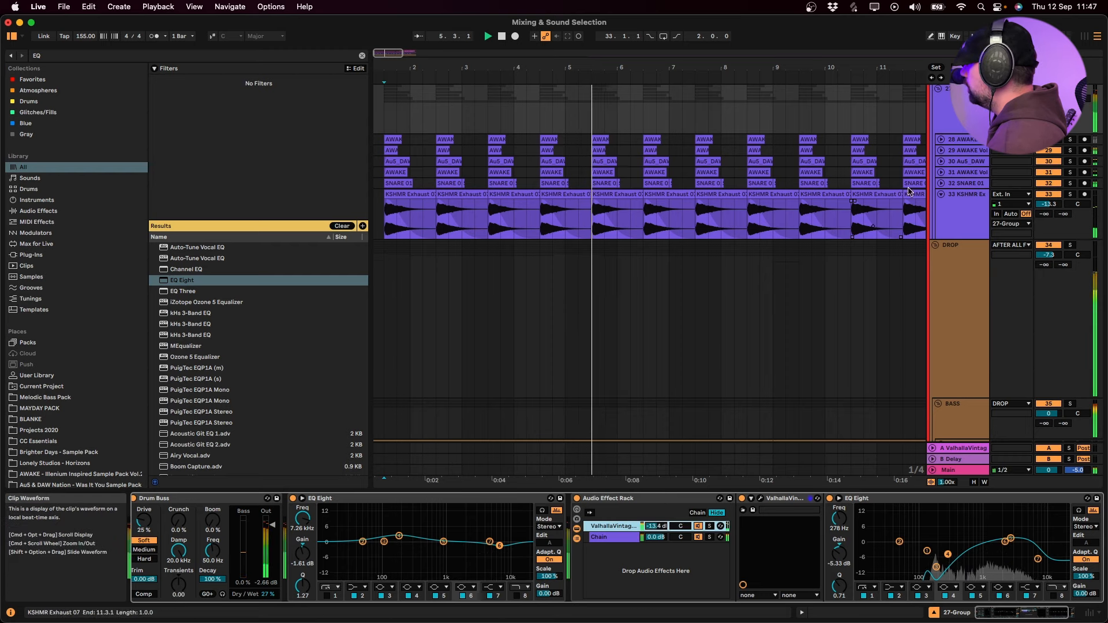
left_click(963, 140)
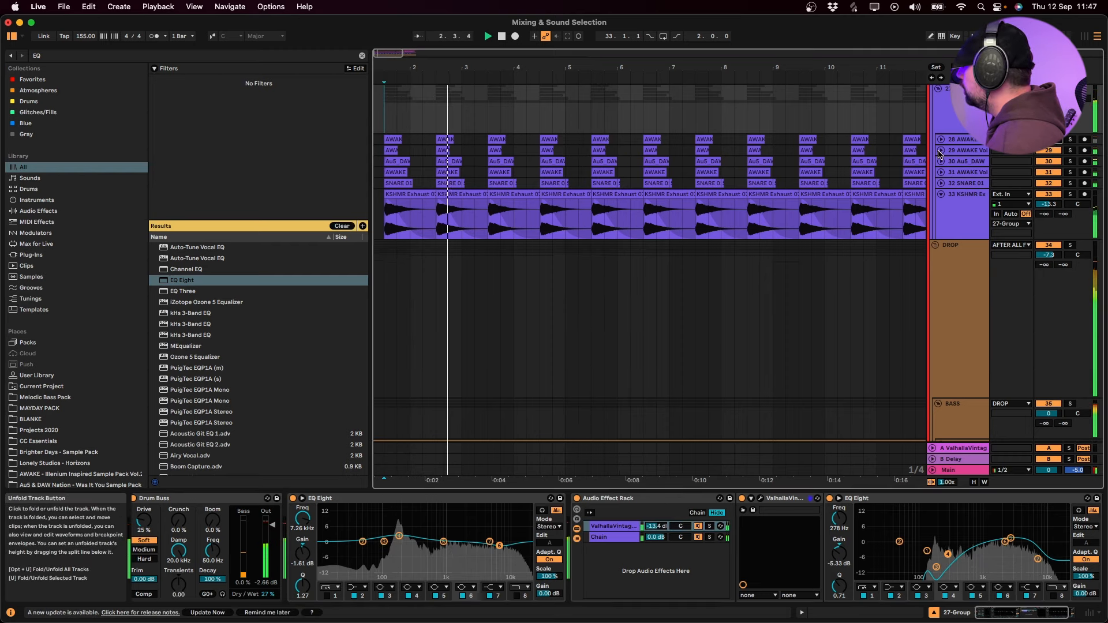
left_click_drag(657, 525, 657, 551)
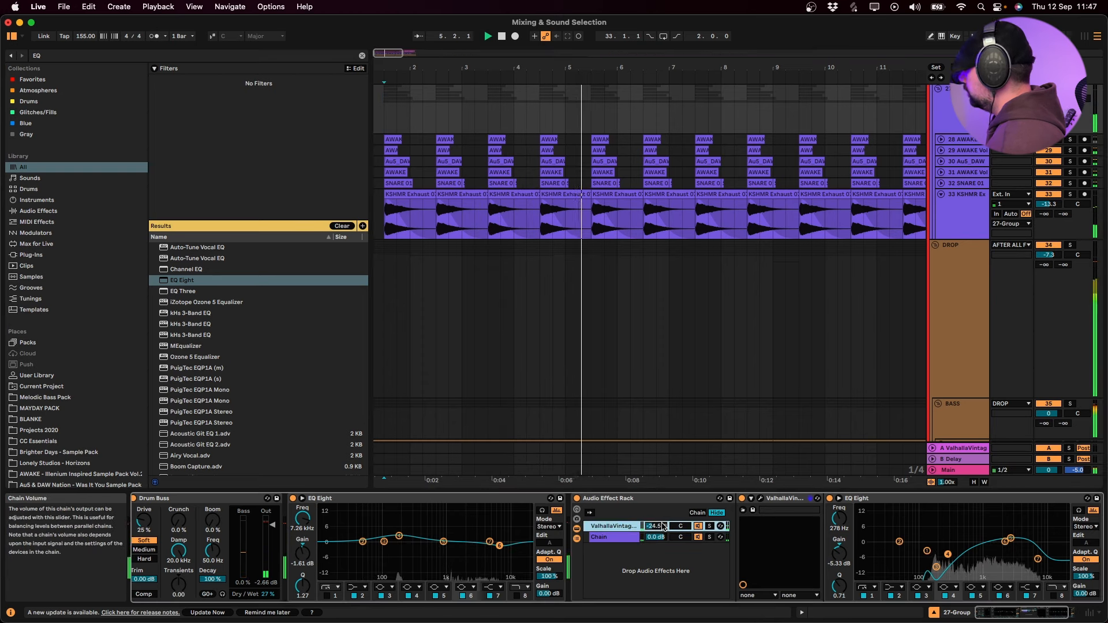
Move the AWAKE Vol.2 Illenium Snare 4 track out of the snare group to directly below the AWAKE Vol.2 Illenium Kick 4 track
scroll(1036, 199, "up", 5)
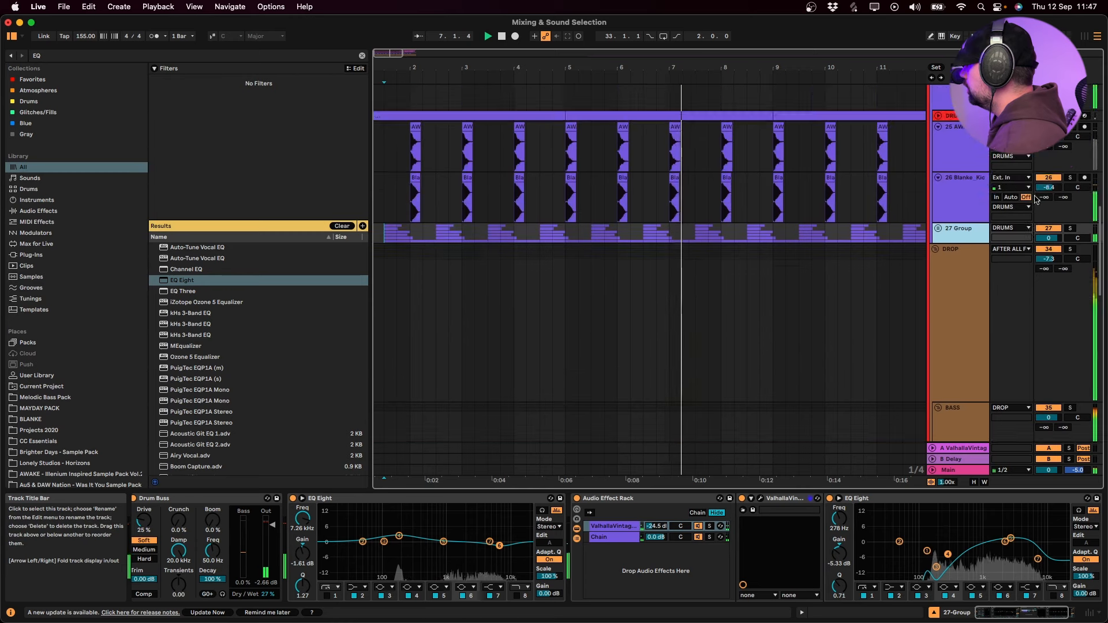
left_click(971, 199)
scroll(970, 225, "up", 1)
left_click(961, 260)
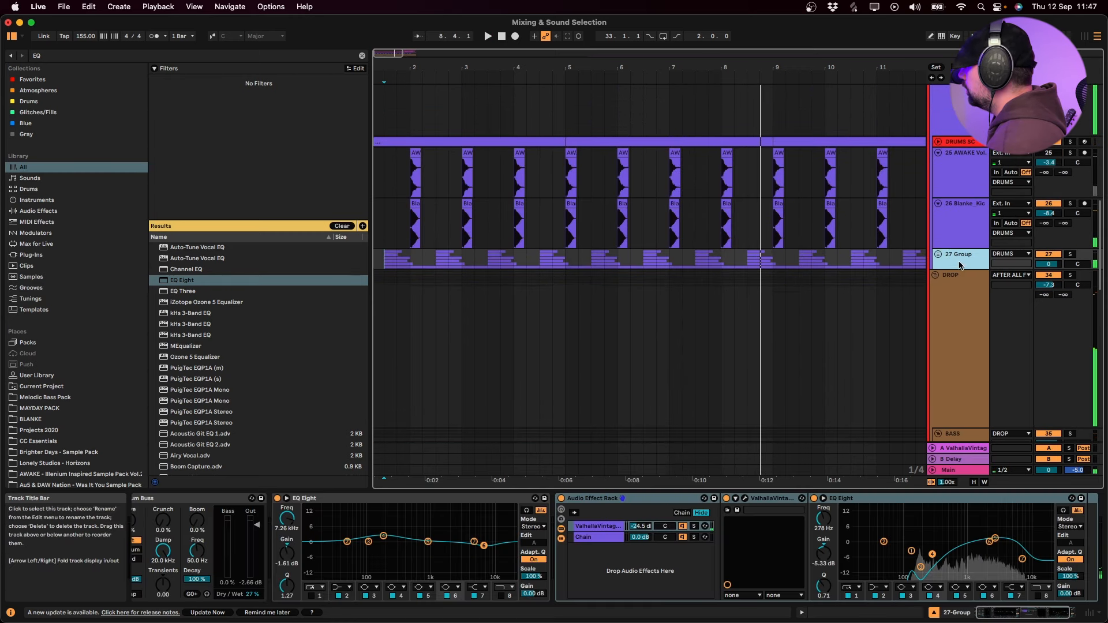
key("Right")
key("Left")
key("Right")
left_click(962, 309)
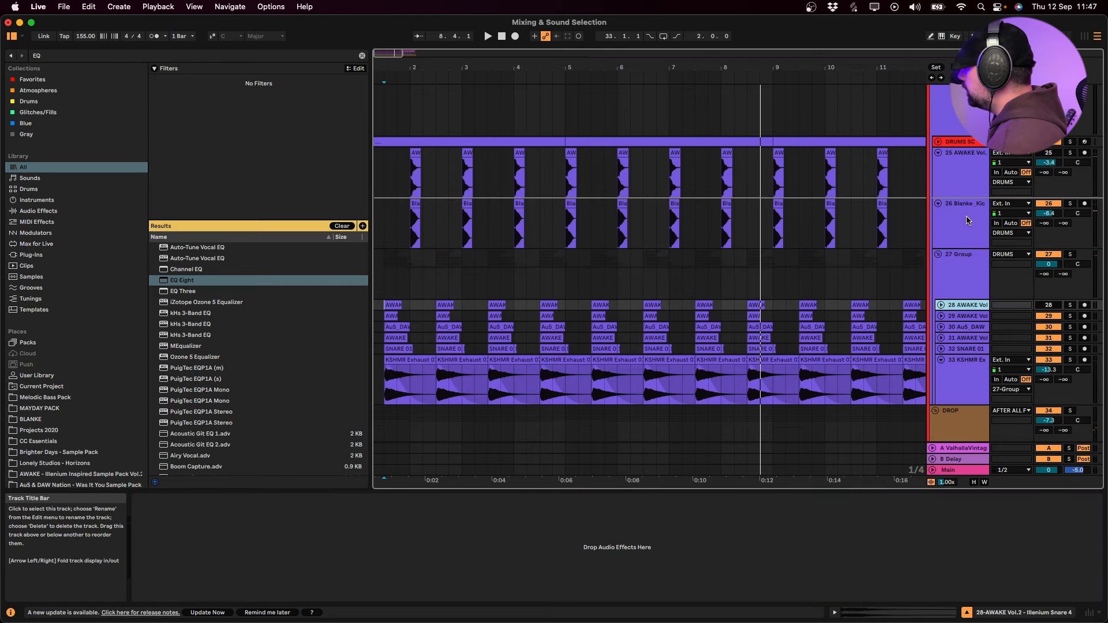
left_click_drag(962, 306, 951, 254)
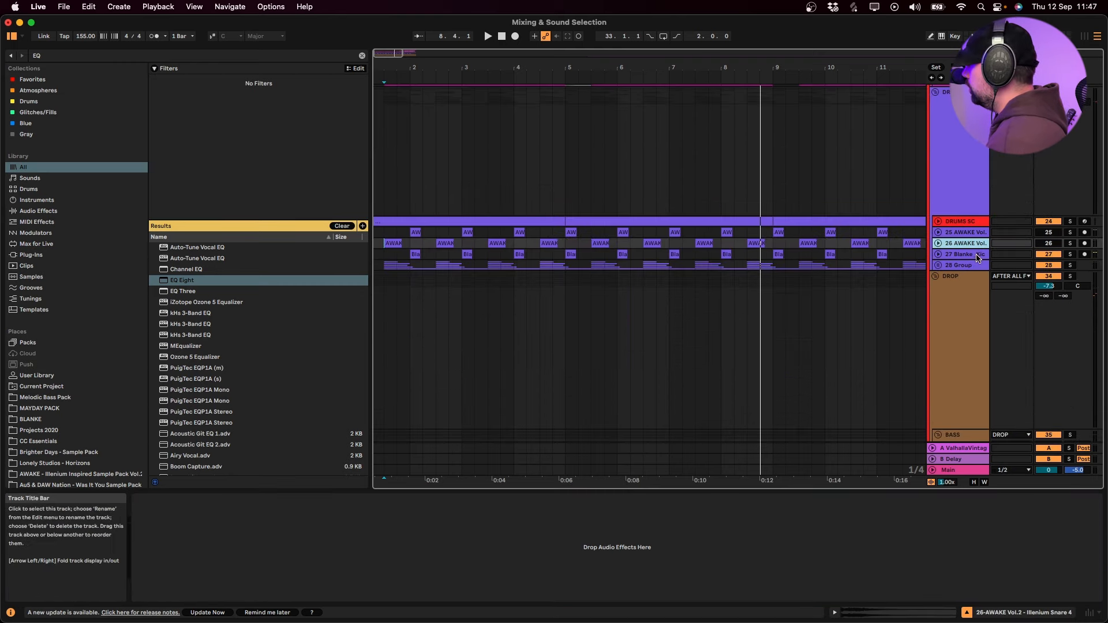
Play the mix, switching between the AWAKE kick and snare tracks and the Blanke kick with the layered snare group
left_click(955, 254)
left_click(973, 268)
left_click(984, 247)
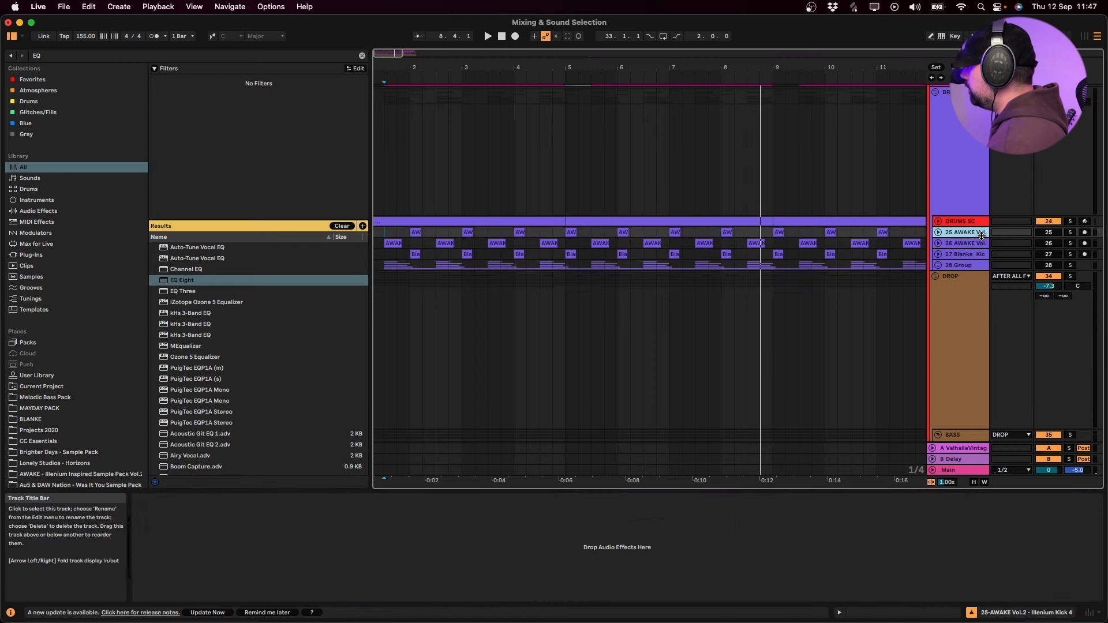
key("space")
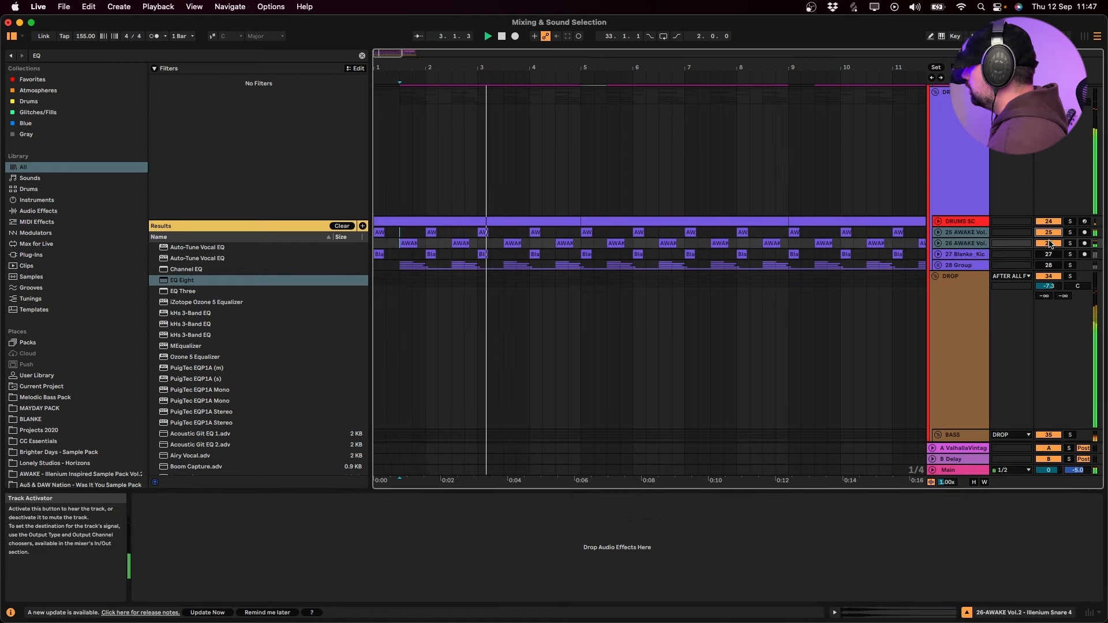
left_click(960, 265)
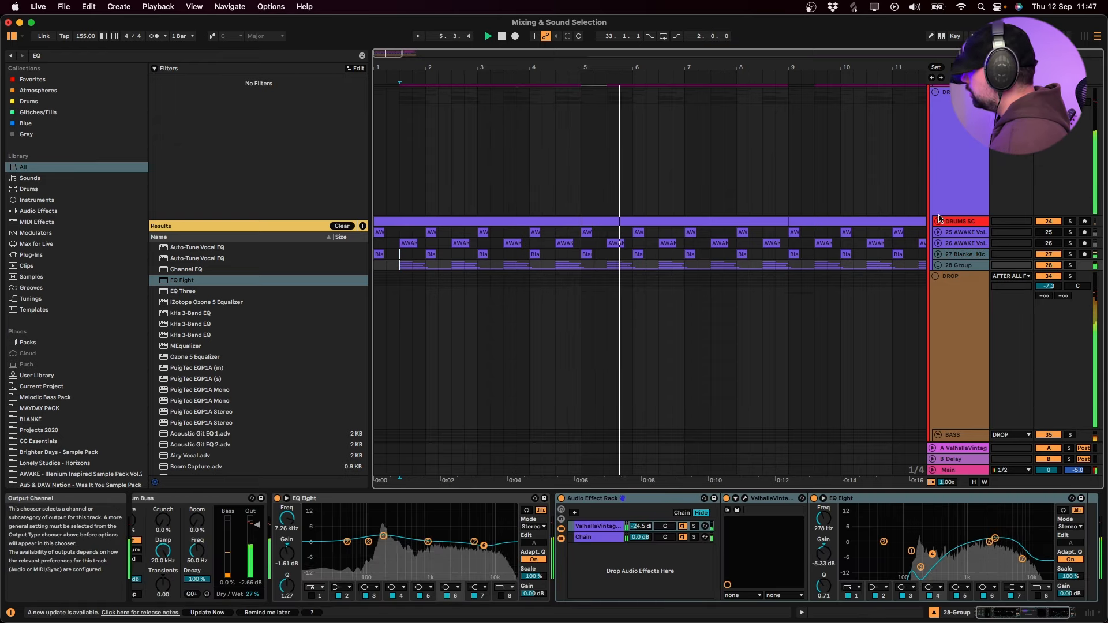
key("space")
Stop playback, unfold the Sub and Bass 2 tracks in the BASS group, and solo the DRUMS group
scroll(774, 254, "down", 5)
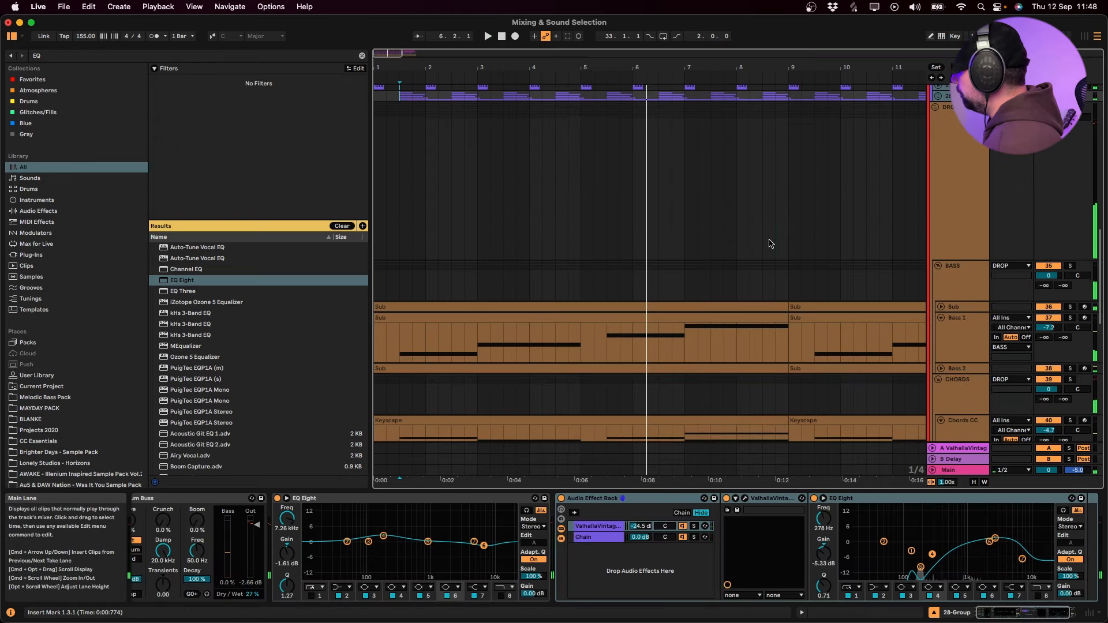
left_click(773, 247)
scroll(781, 272, "down", 4)
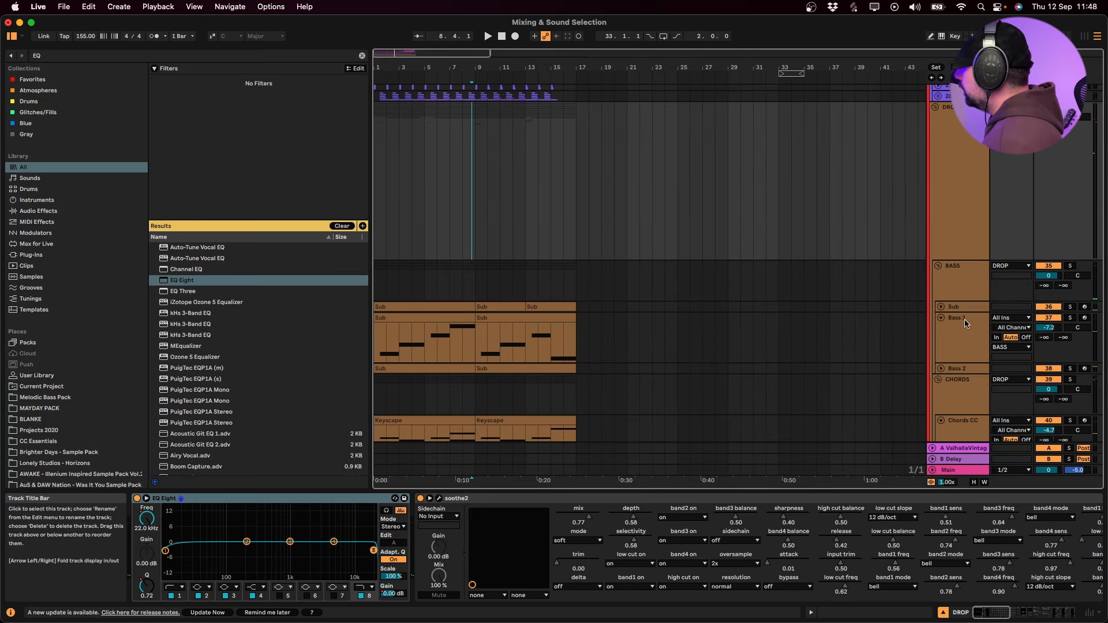
left_click(944, 309)
left_click(945, 318)
scroll(947, 240, "up", 5)
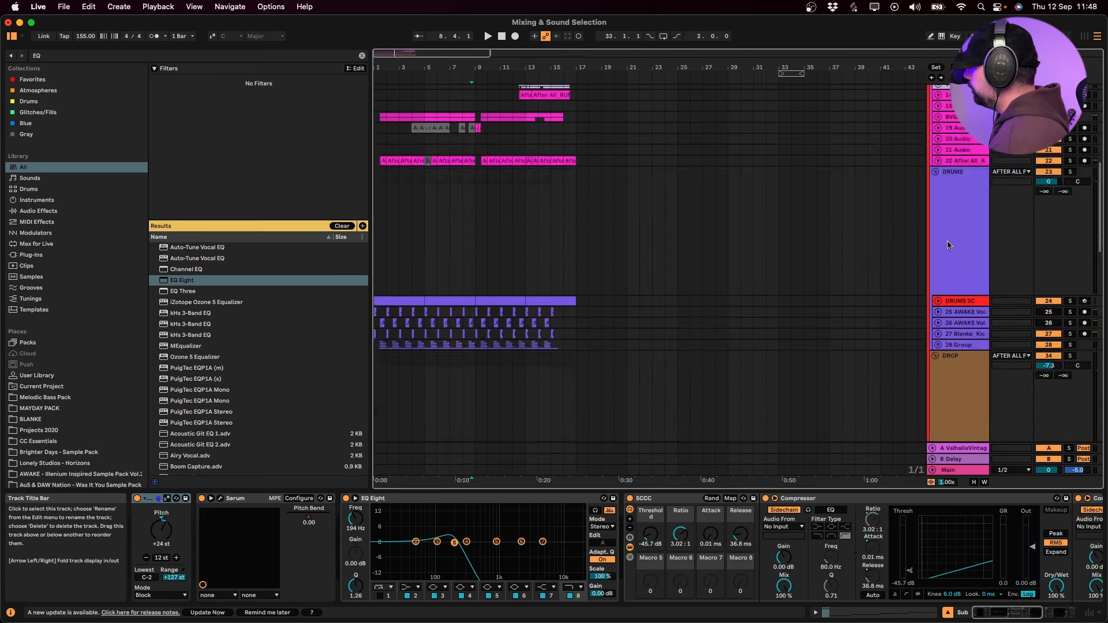
left_click(947, 241)
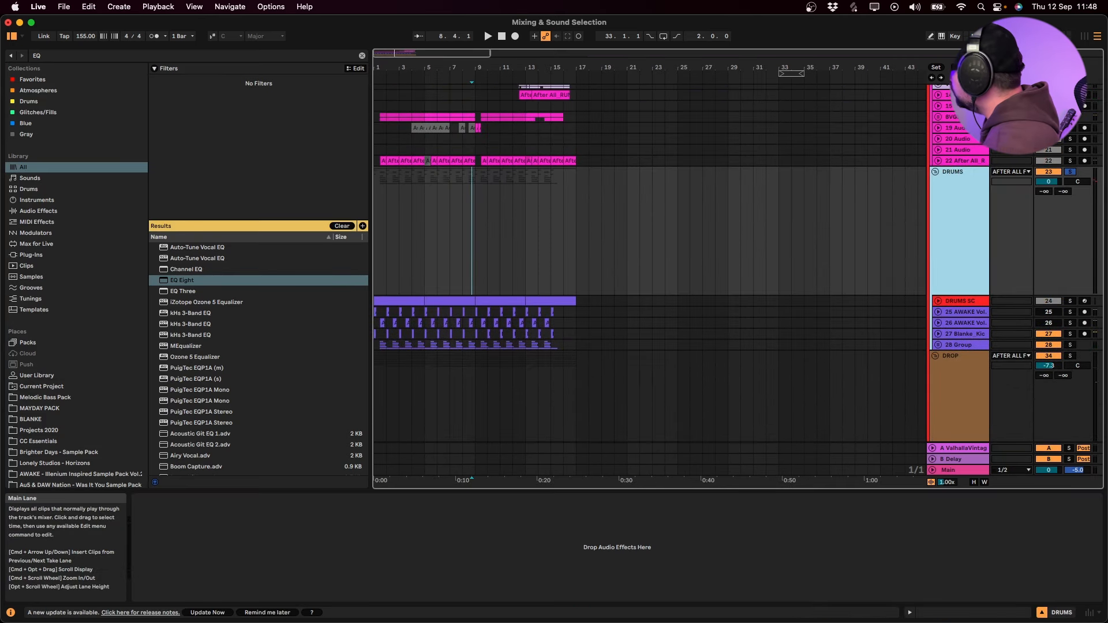
scroll(838, 237, "down", 4)
scroll(832, 222, "down", 5)
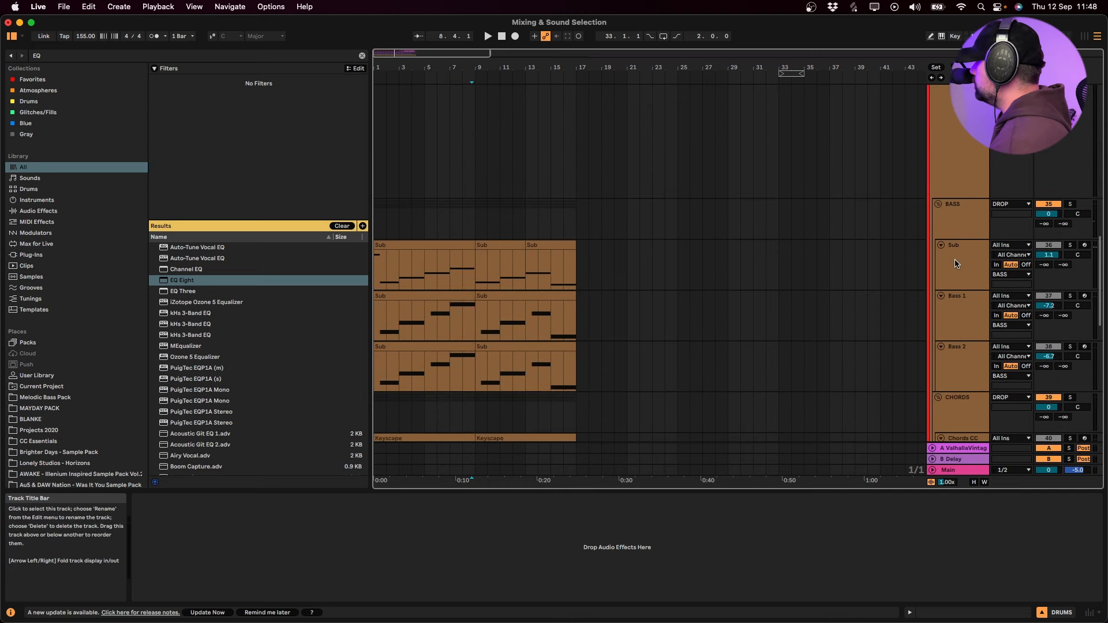
Solo the Sub track and play it, selecting its first clip as the playback range
left_click(955, 261)
left_click(1071, 244)
key("space")
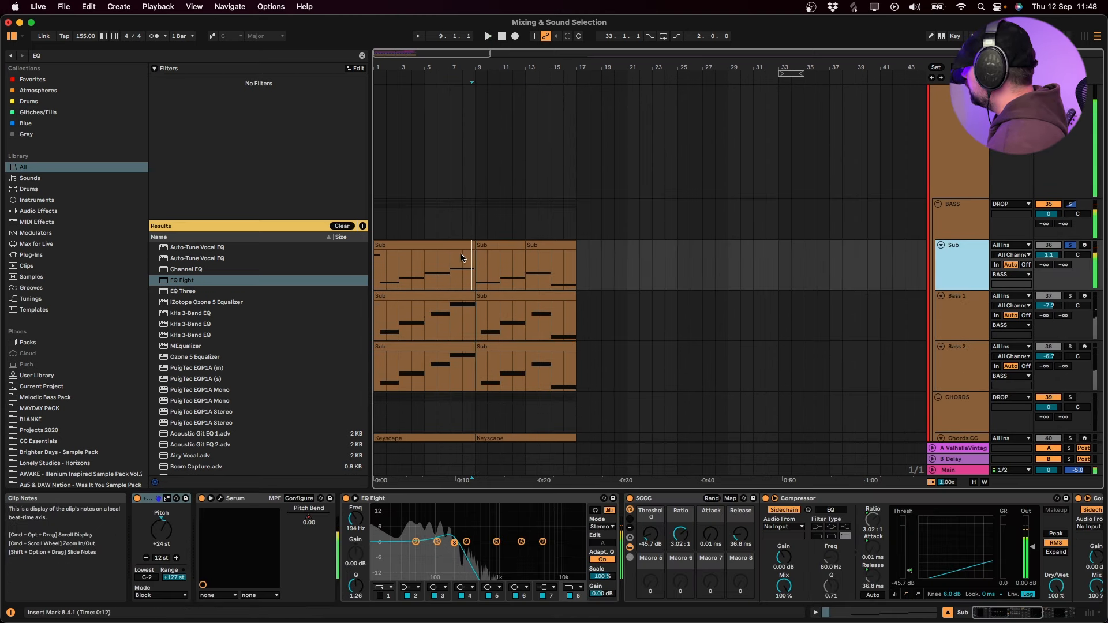
left_click(461, 251)
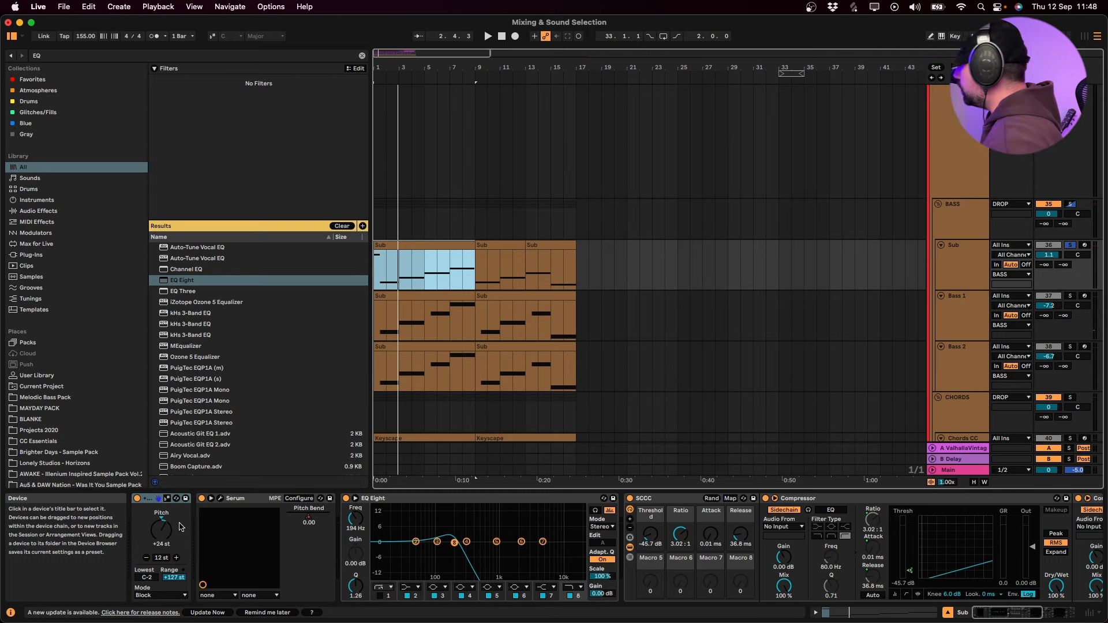
Inspect the Sub track's BS - Bass 27 patch in Serum while the track plays
left_click(220, 498)
key("space")
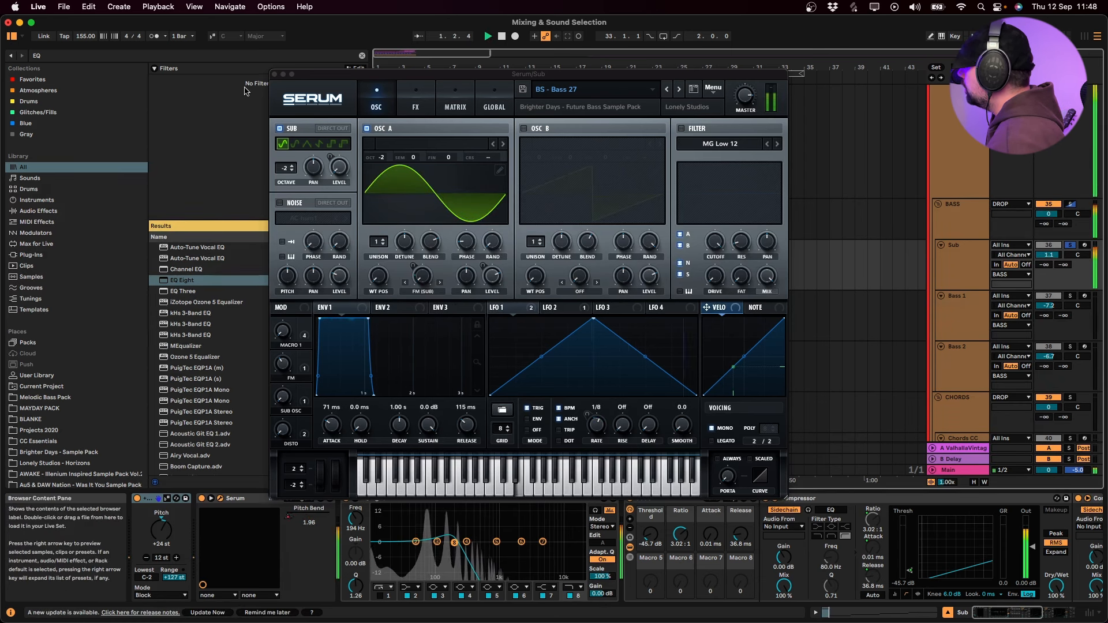
left_click_drag(320, 74, 437, 93)
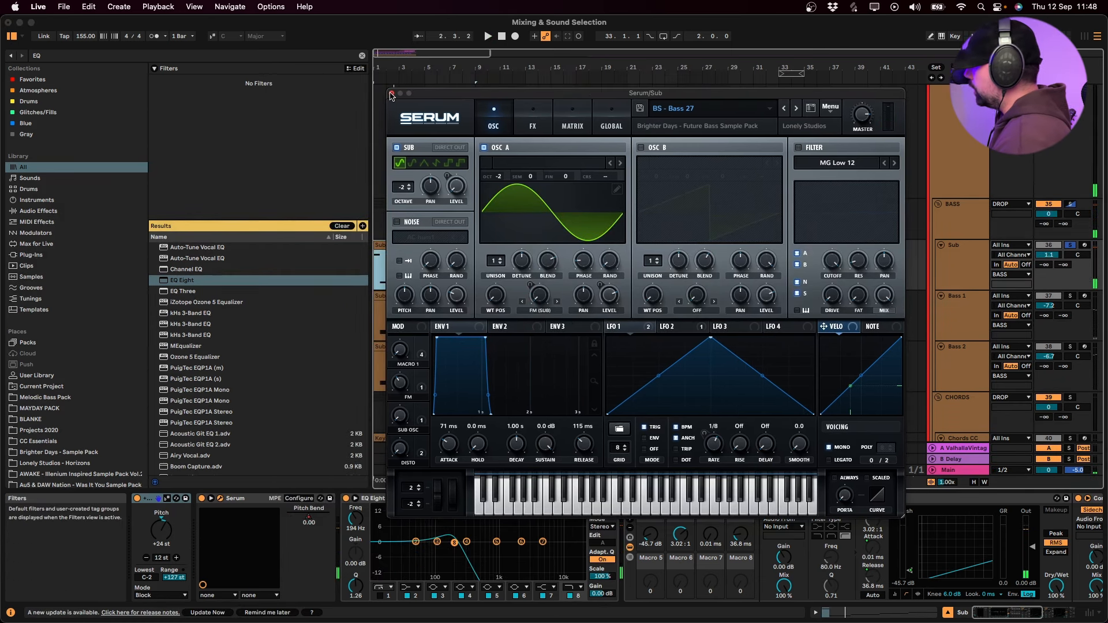
left_click(392, 94)
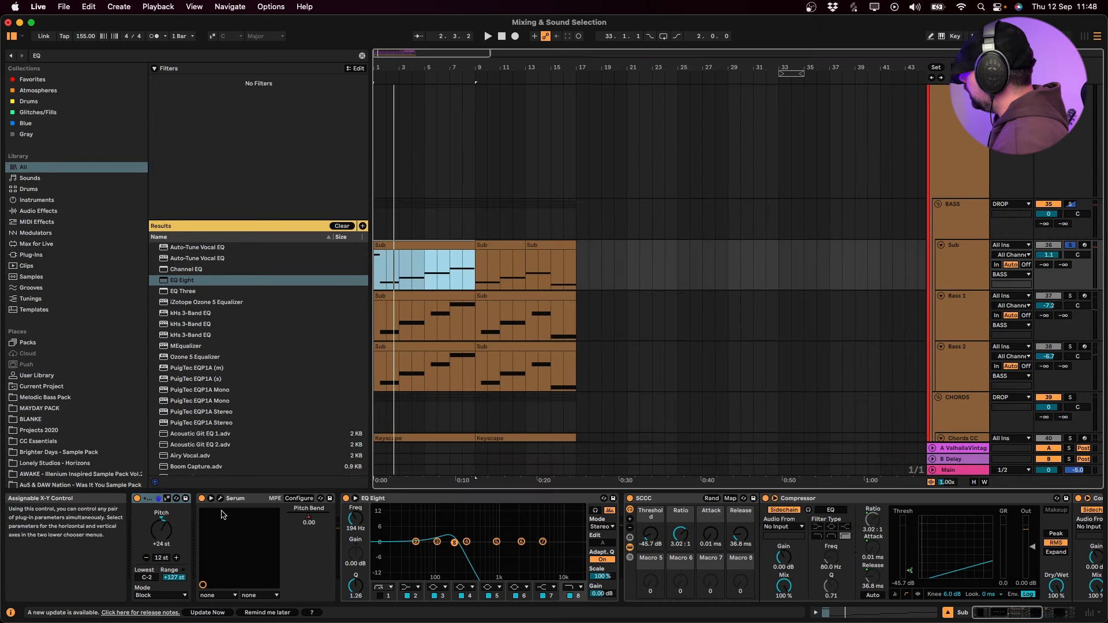
Reopen the Sub track's Serum window and delete the EQ Eight from its device chain
left_click(219, 499)
left_click(374, 499)
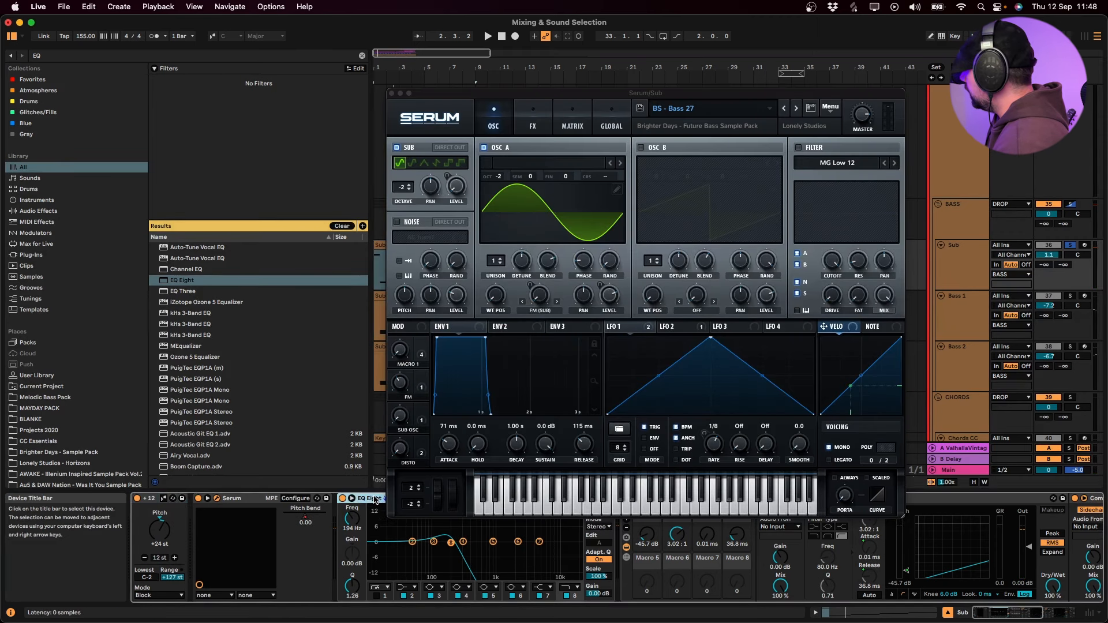
key("Delete")
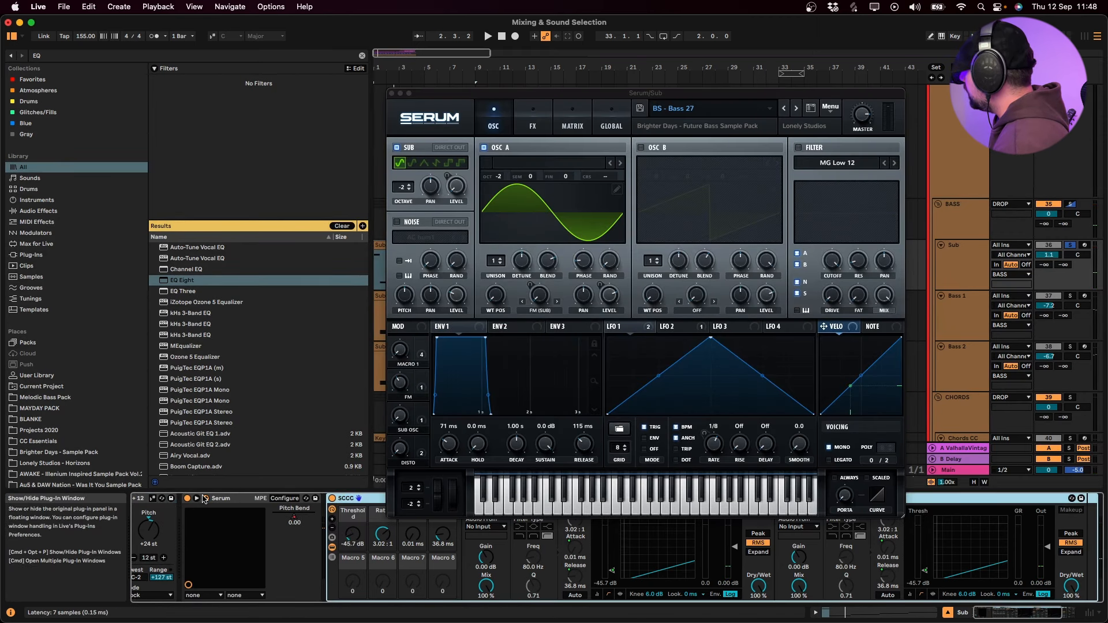
Initialize the Serum preset, switch off oscillator A and enable the sine sub oscillator at octave -2
left_click(830, 107)
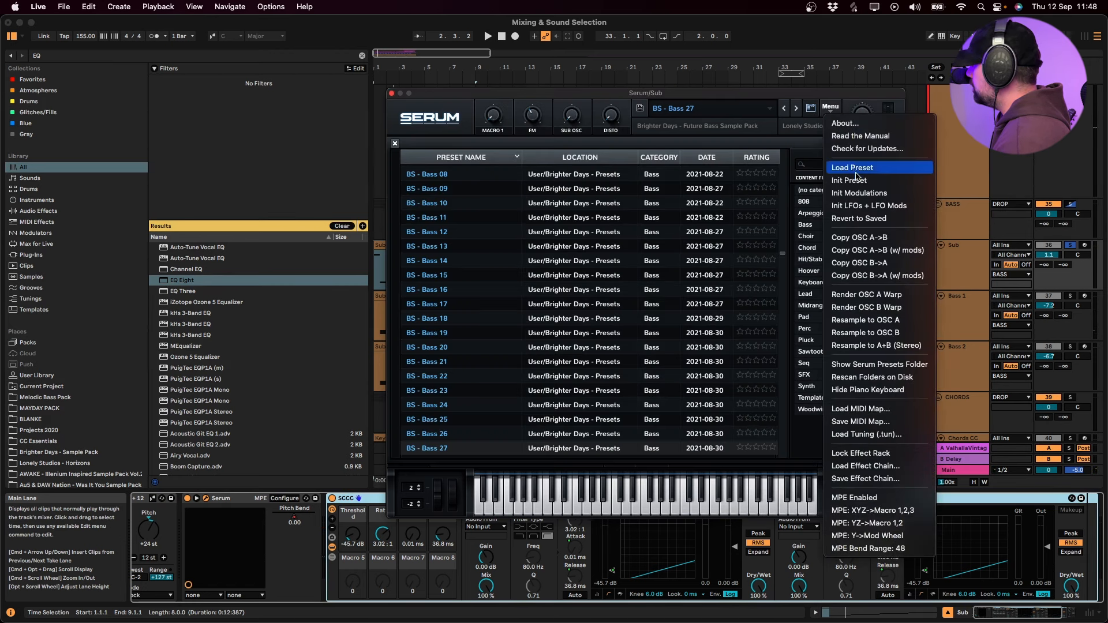
key("space")
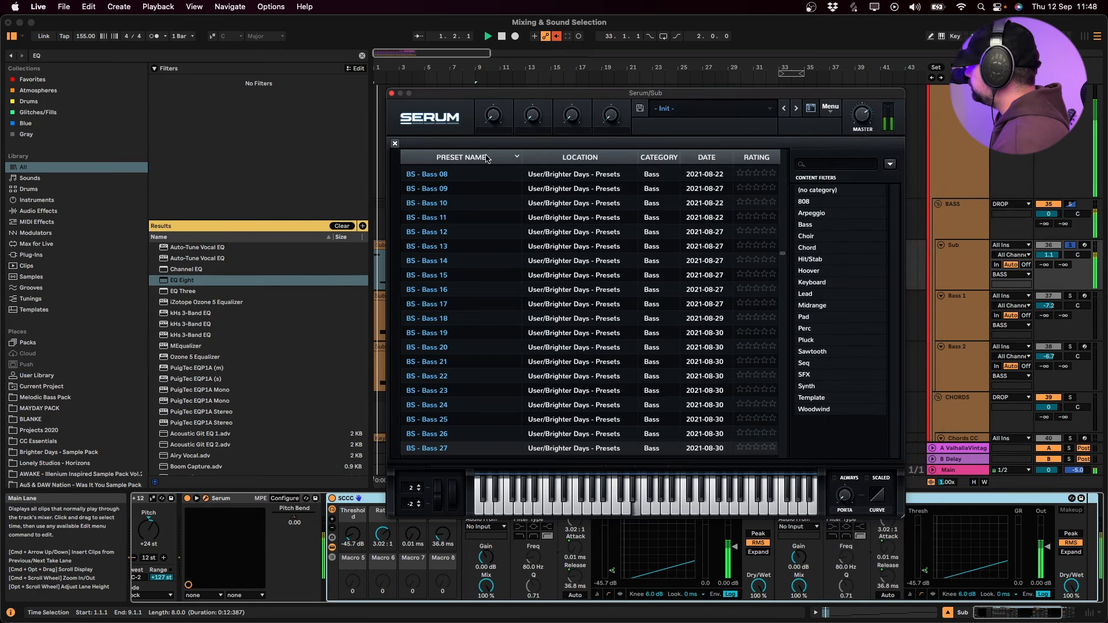
left_click(396, 144)
left_click(484, 148)
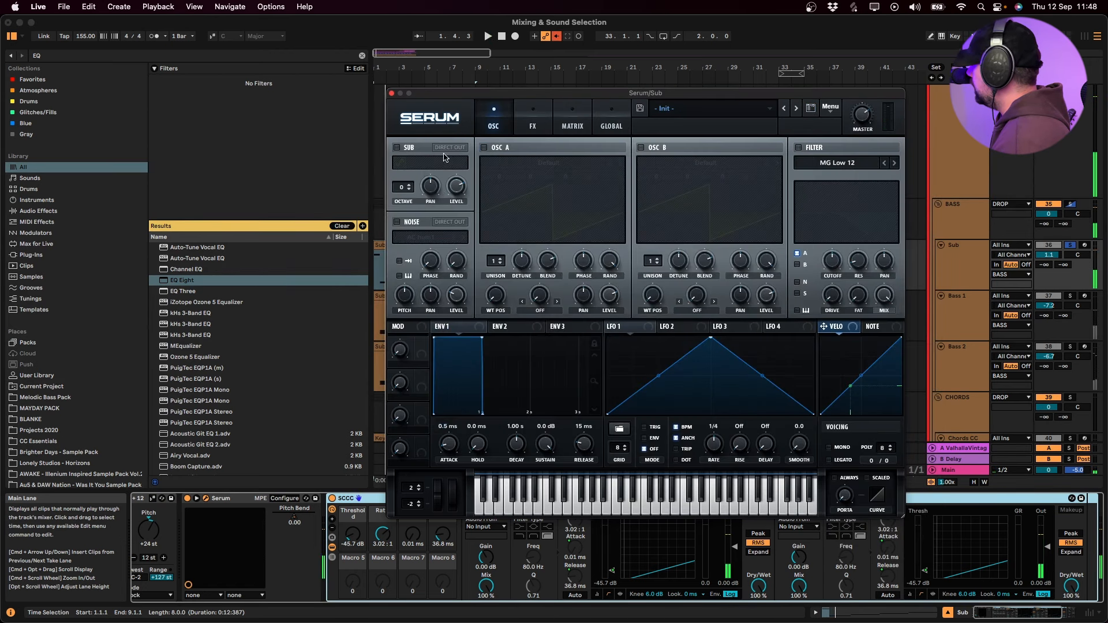
left_click(397, 146)
left_click_drag(403, 188, 407, 206)
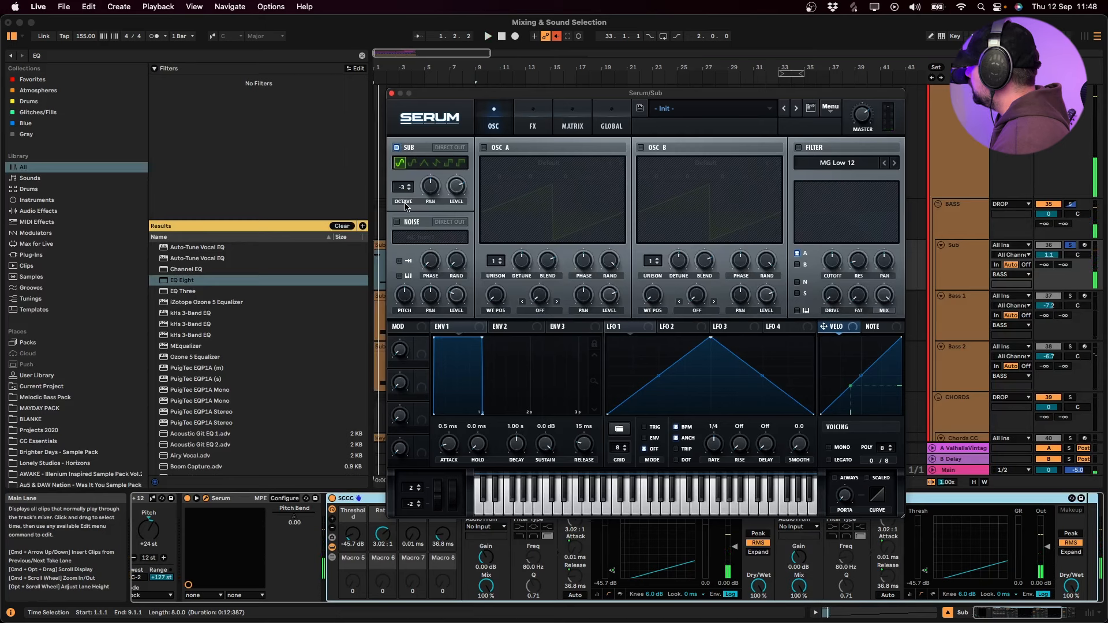
left_click(406, 188)
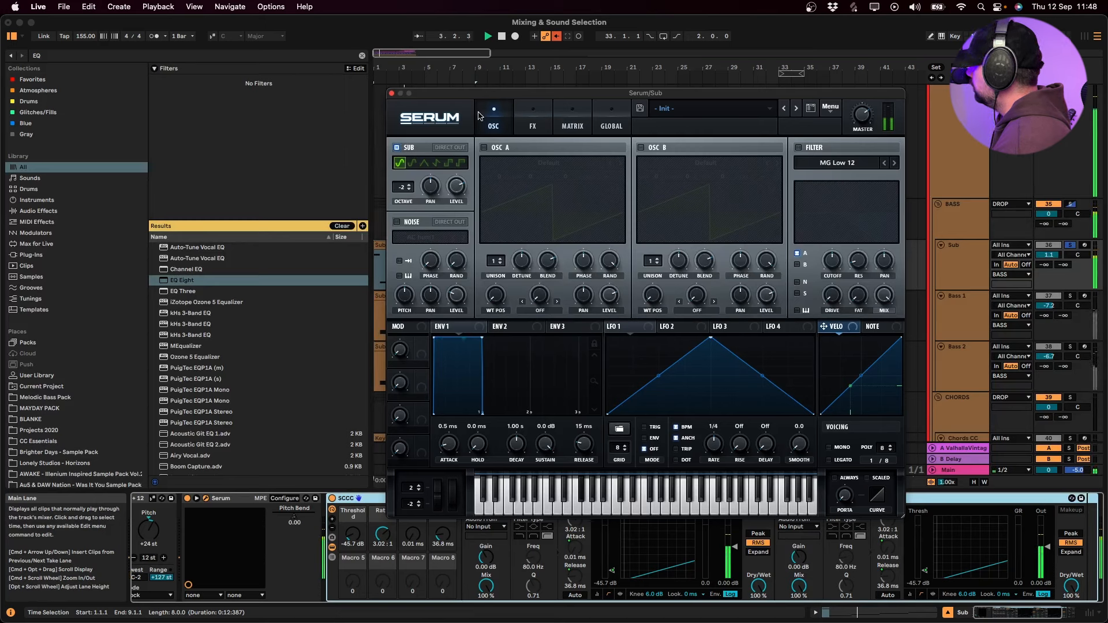
left_click(392, 93)
Add a Saturator after Serum on the Sub track with 9.71 dB drive and Soft Clip on
key("cmd+f")
type("SAT")
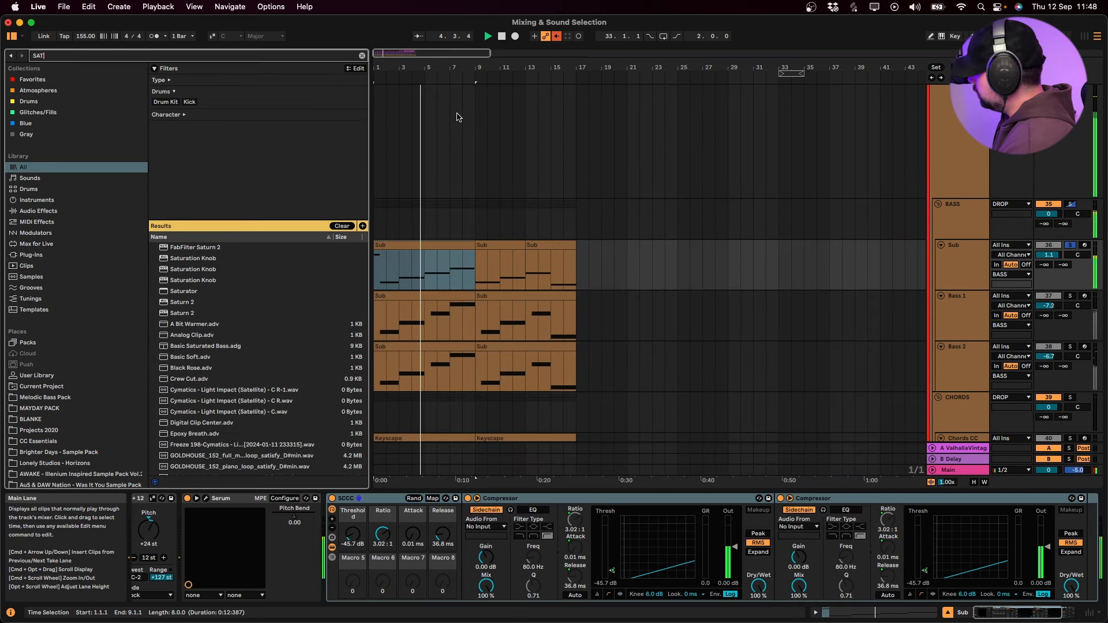
left_click_drag(196, 290, 341, 514)
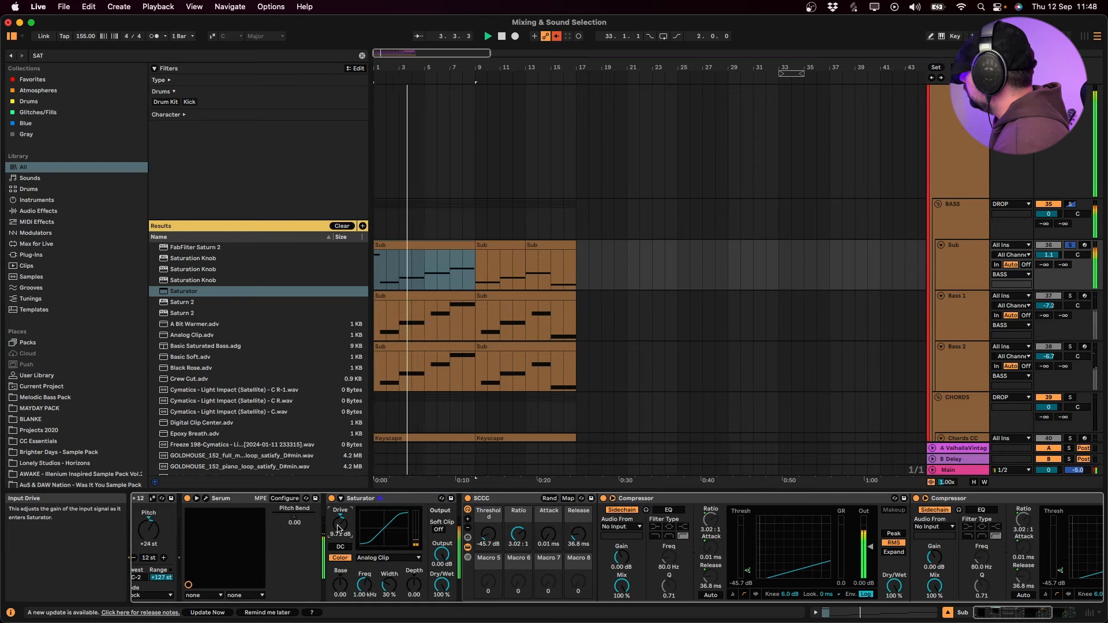
left_click(439, 529)
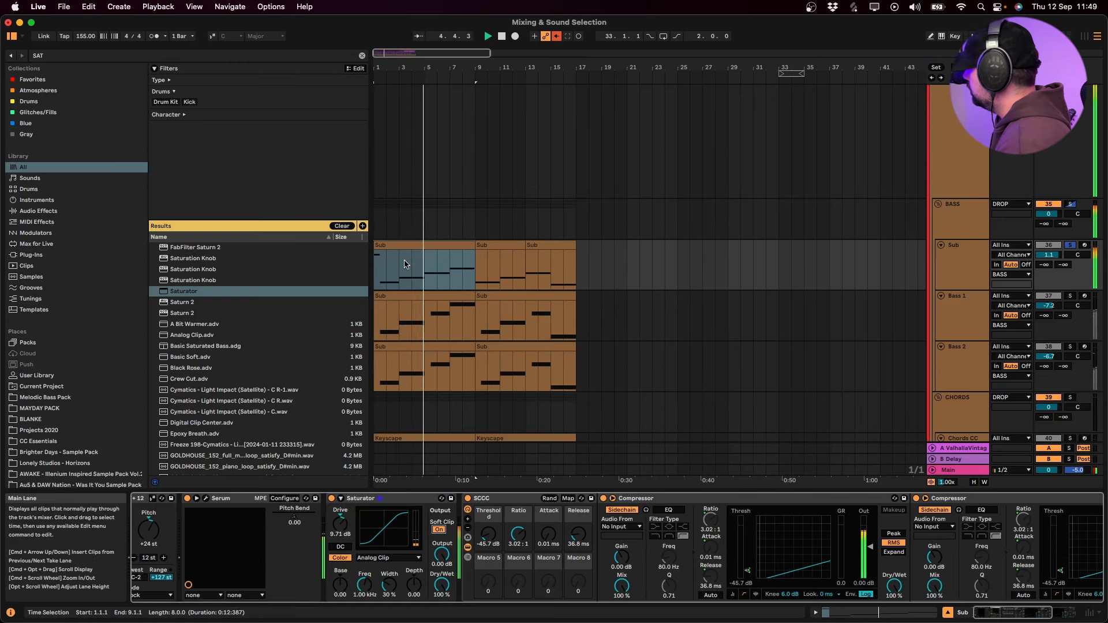
Set the Sub track's volume to 0.9 dB and play its first clip from the start
left_click(404, 266)
left_click(1048, 246)
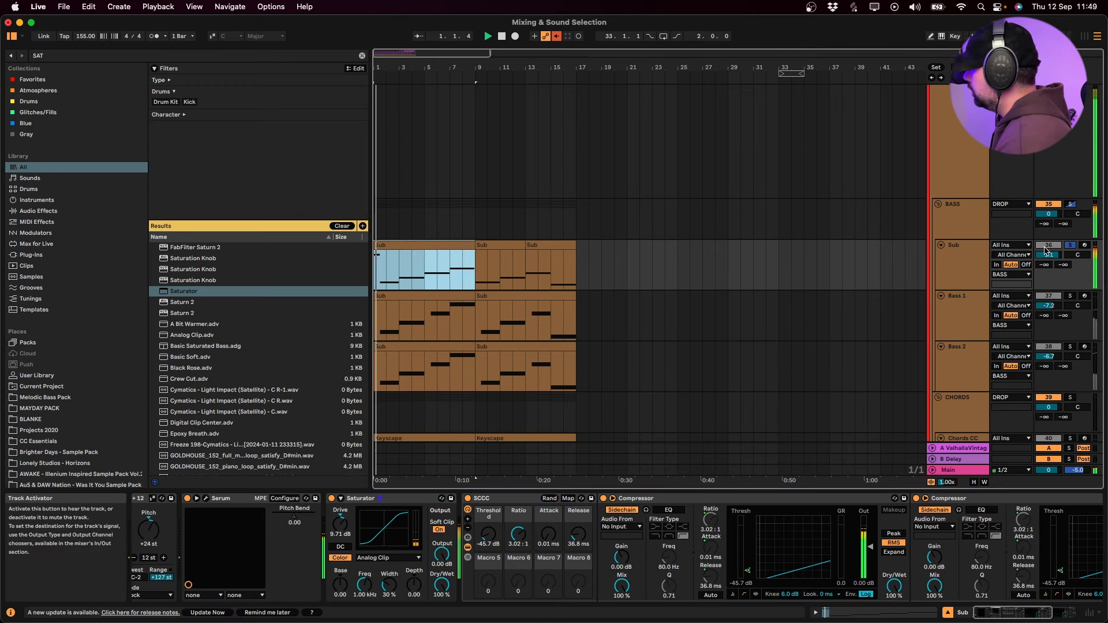
left_click_drag(1048, 255, 1047, 256)
key("space")
key("space")
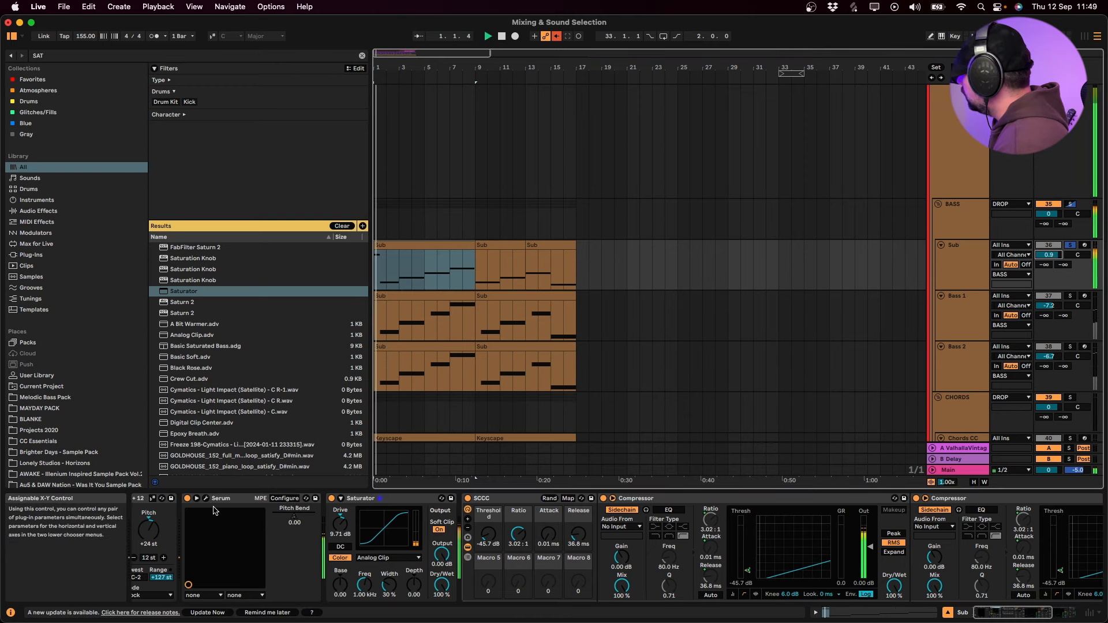
Turn off automation arm, set Serum's downward pitch bend range to -12 and audition the sub
left_click(206, 498)
left_click(556, 34)
left_click_drag(411, 504, 411, 537)
key("space")
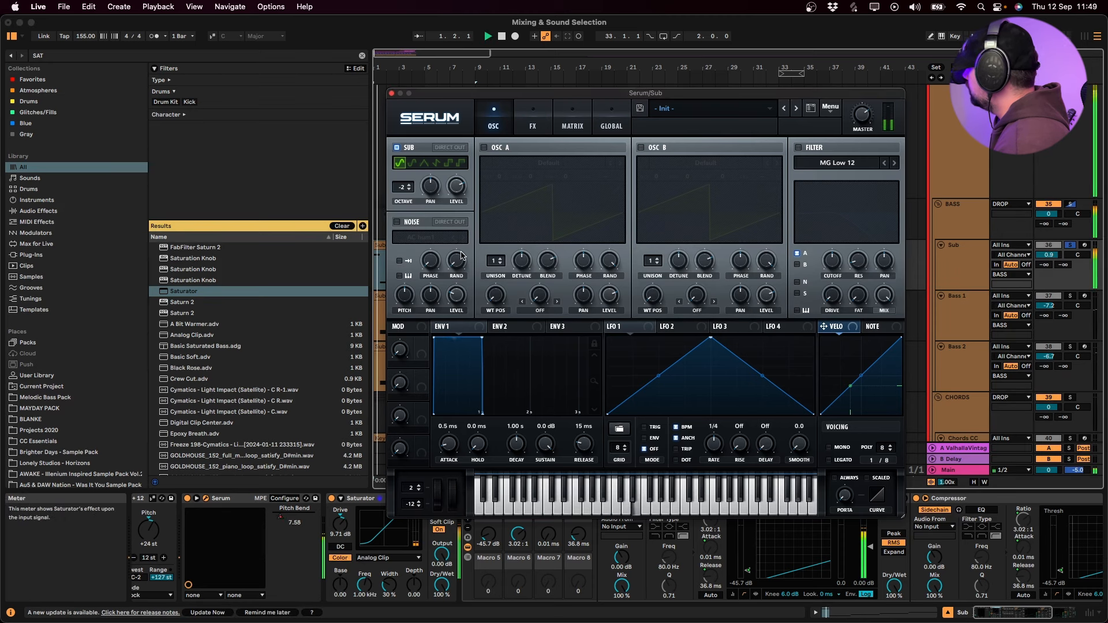
left_click(391, 93)
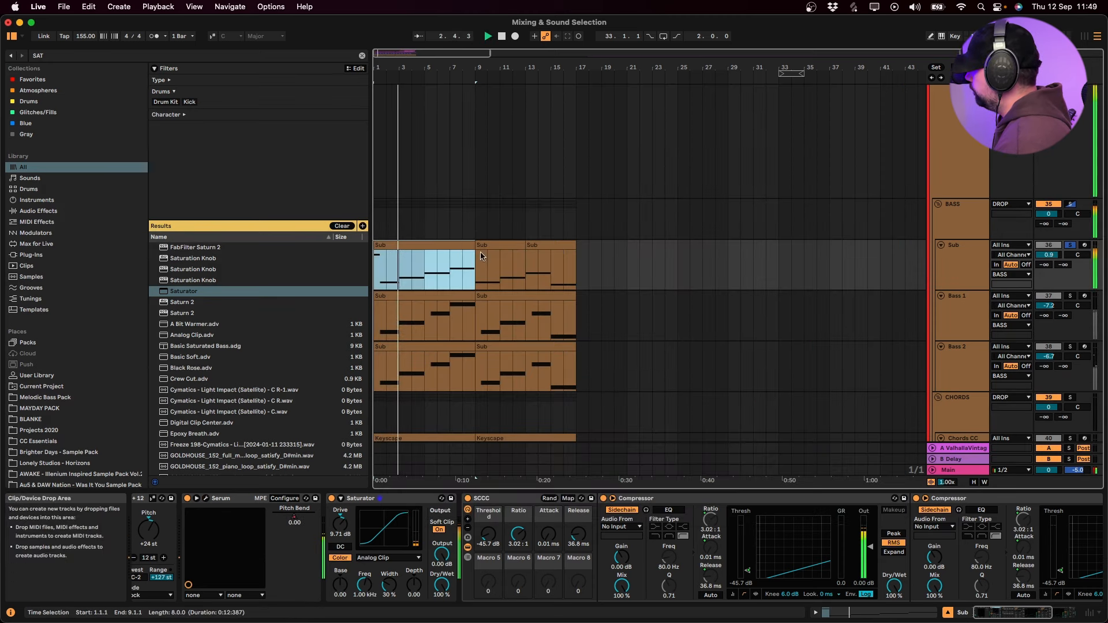
Stop playback, solo Bass 1 in place of Sub and select the first Bass 1 clip
left_click(977, 271)
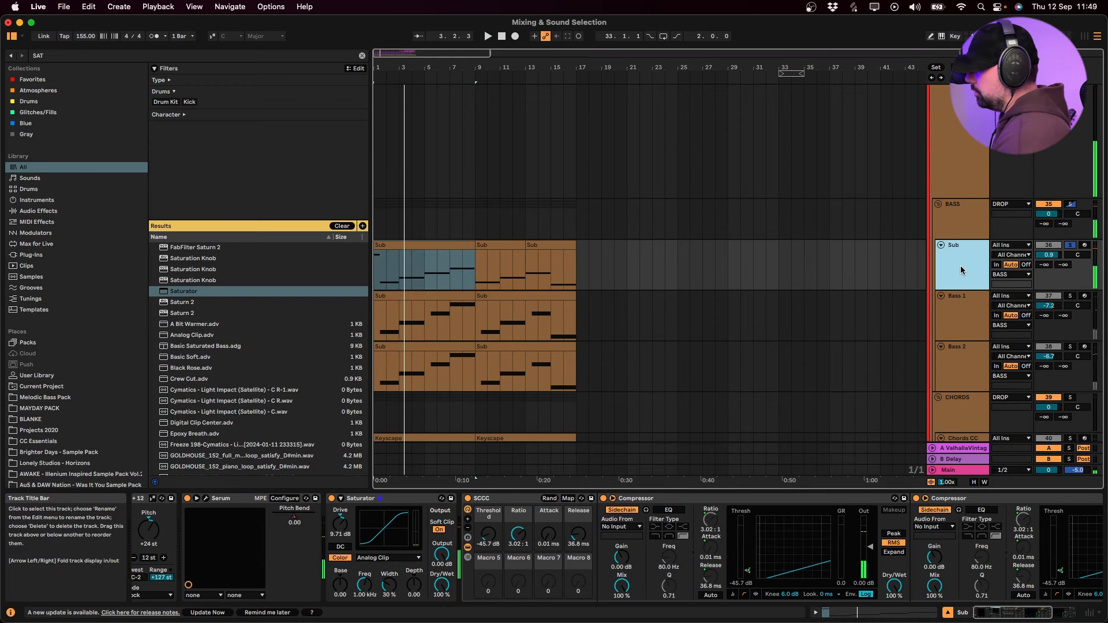
left_click(1073, 302)
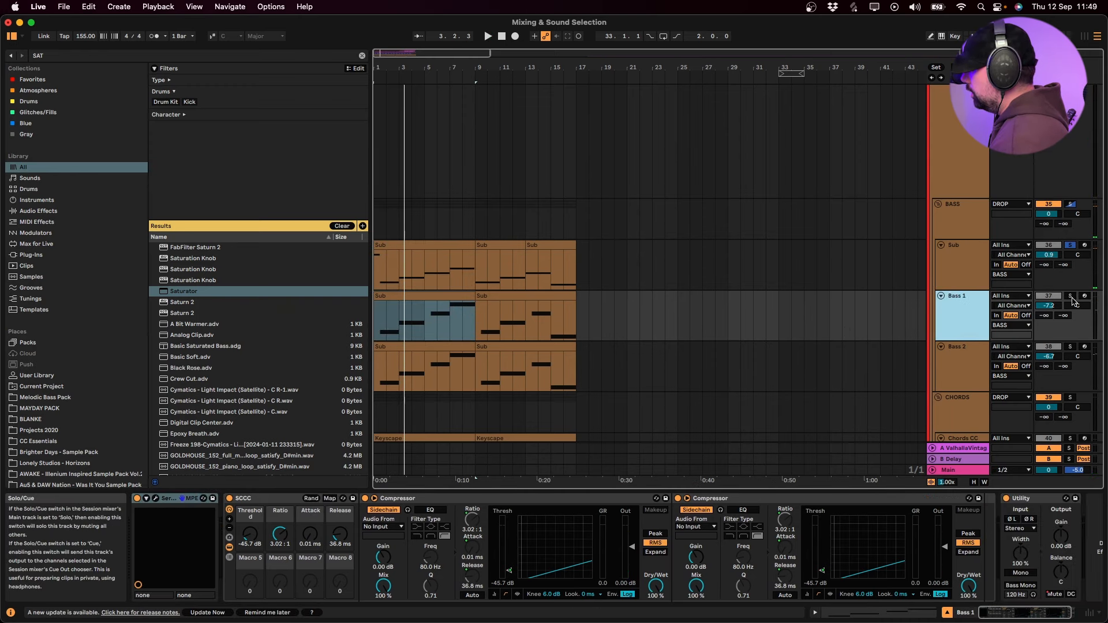
left_click(979, 267)
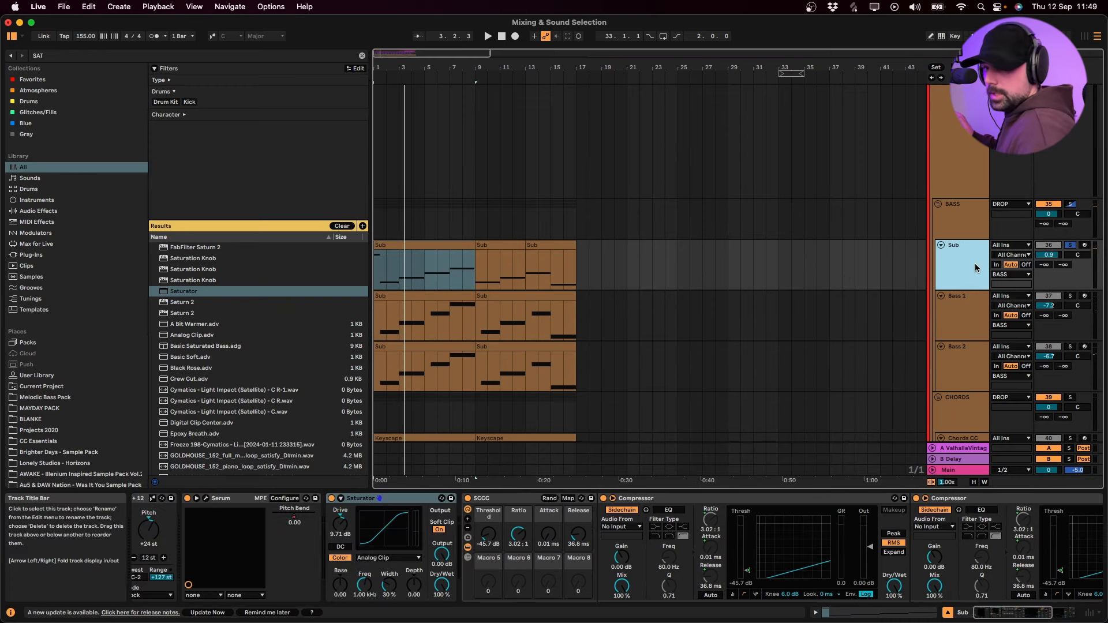
key("space")
left_click(1070, 295)
left_click(383, 335)
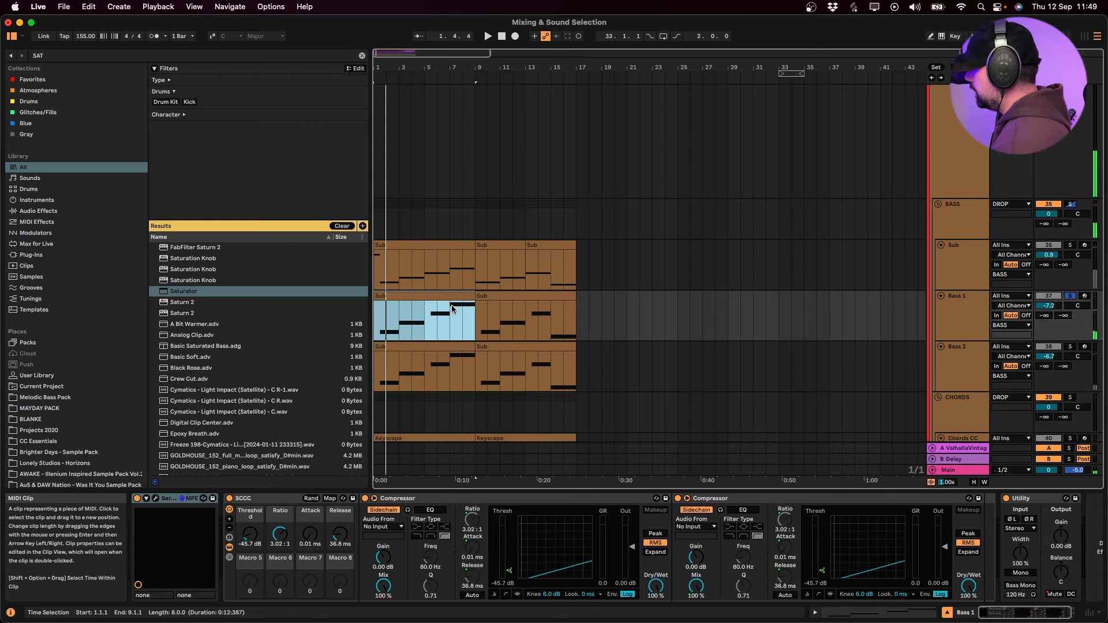
Listen to the soloed Bass 1 track from around bar 2 and reselect its first clip
key("space")
key("space")
left_click(383, 335)
right_click(383, 334)
left_click(383, 333)
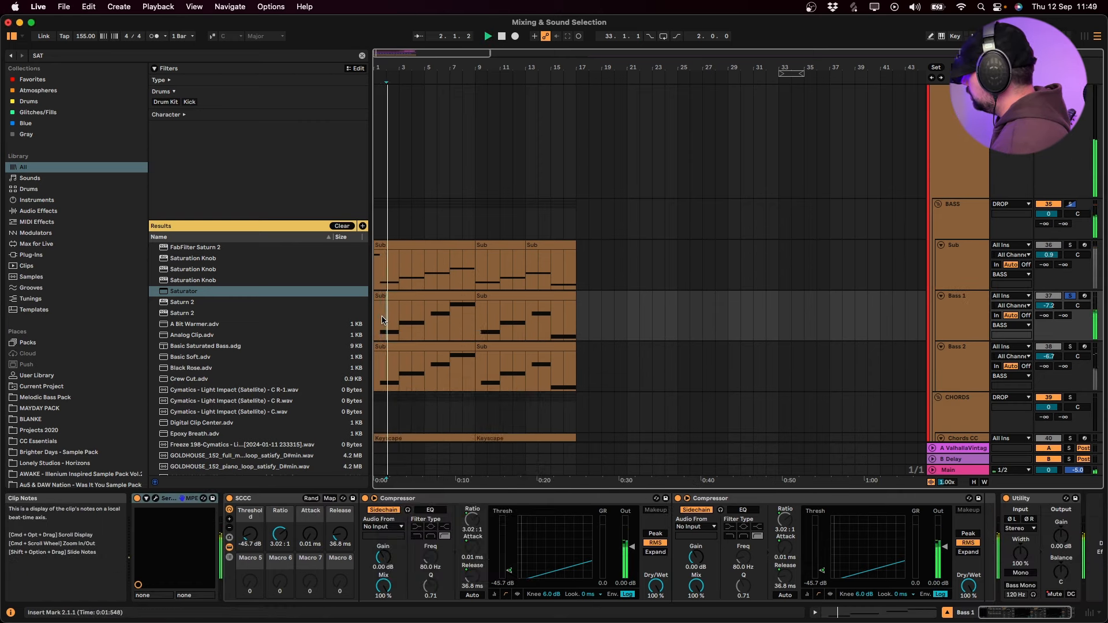
key("plus")
key("plus")
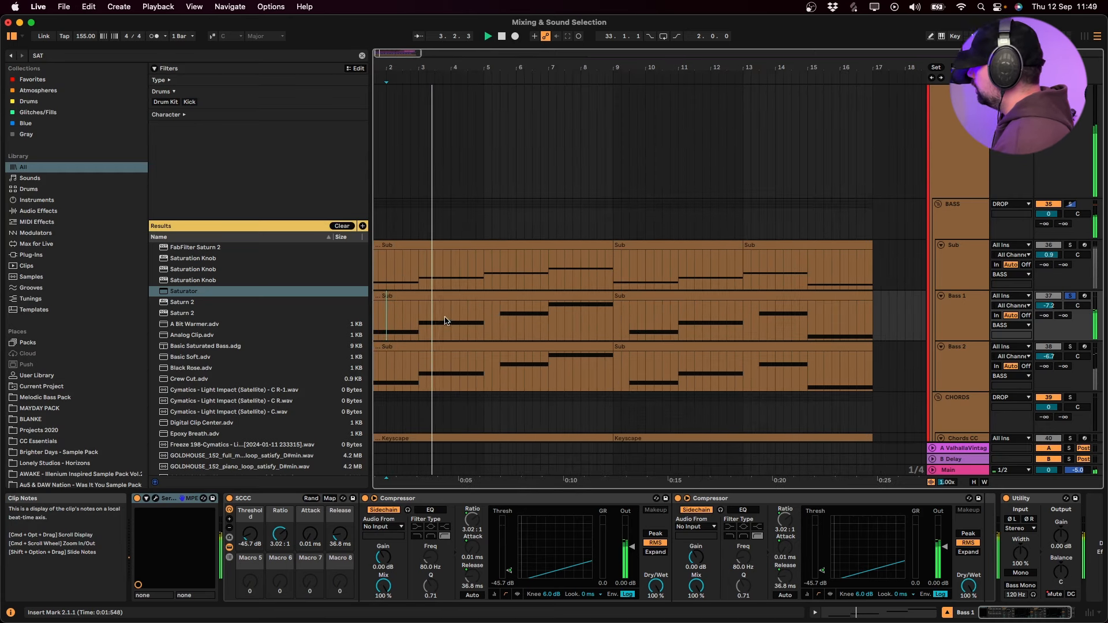
scroll(446, 322, "left", 2)
left_click(469, 297)
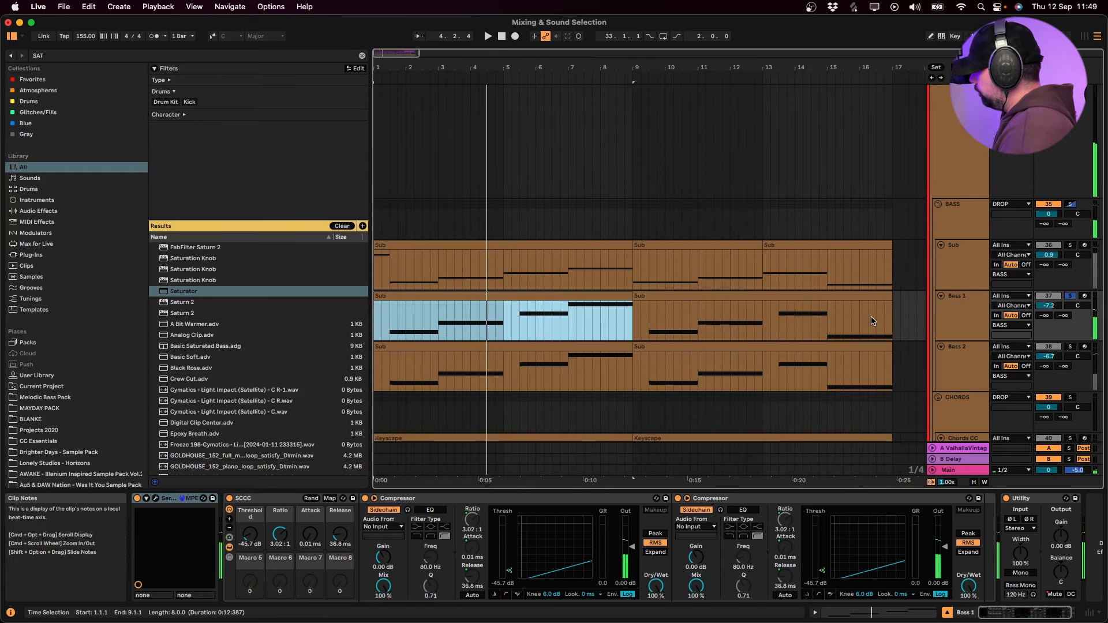
Select the Sub, Bass 1 and Bass 2 parts from 1.2.1 to 17.1.1 and examine the chord tracks below
mouse_move(518, 622)
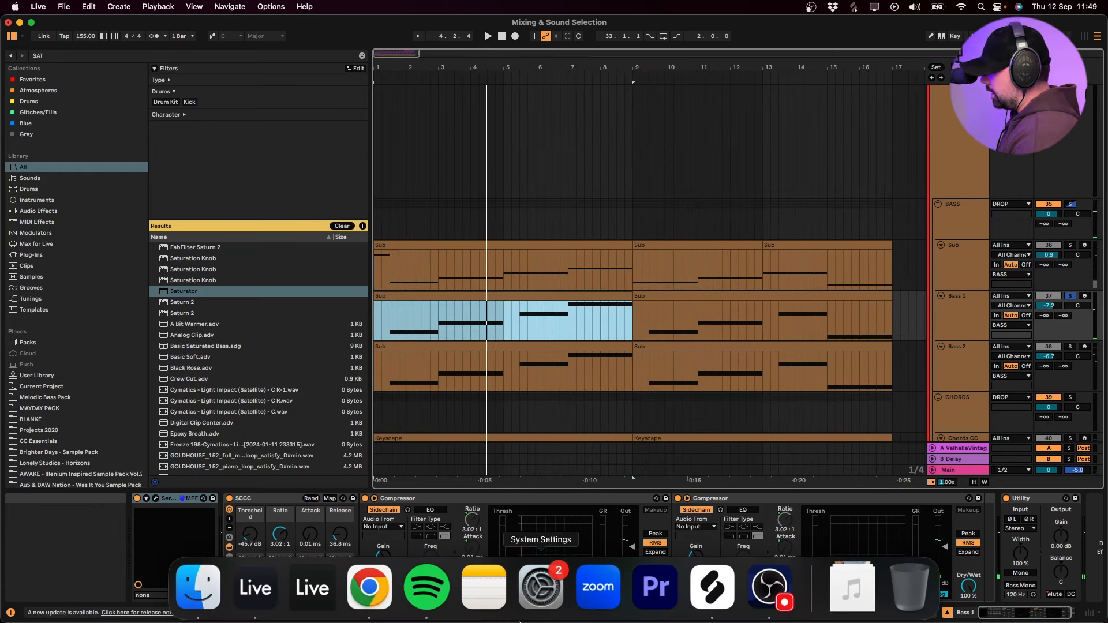
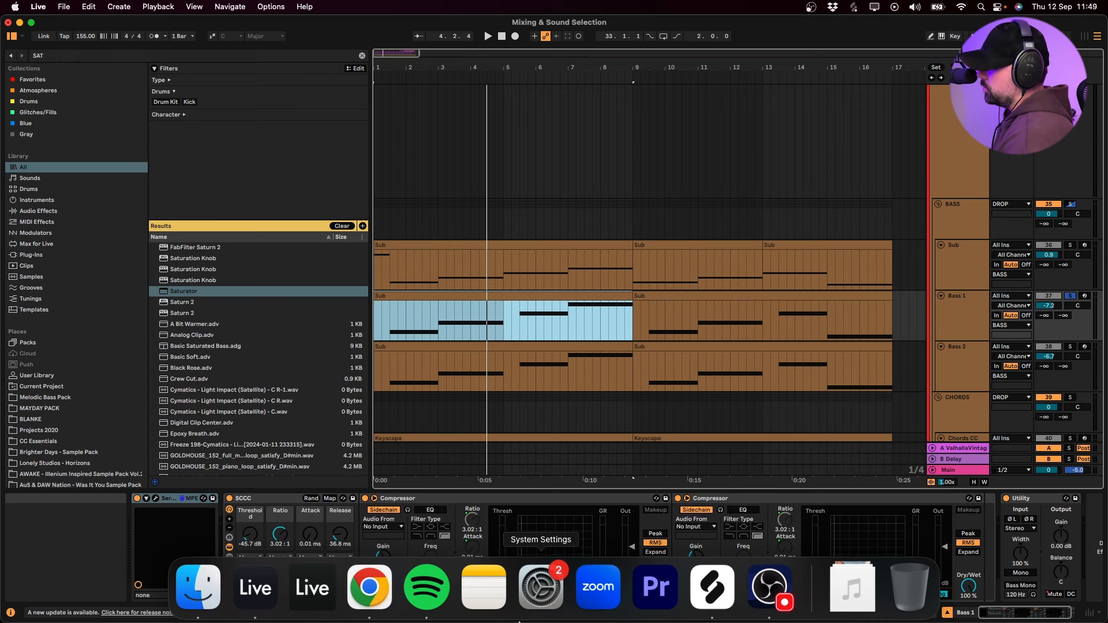
left_click(397, 318)
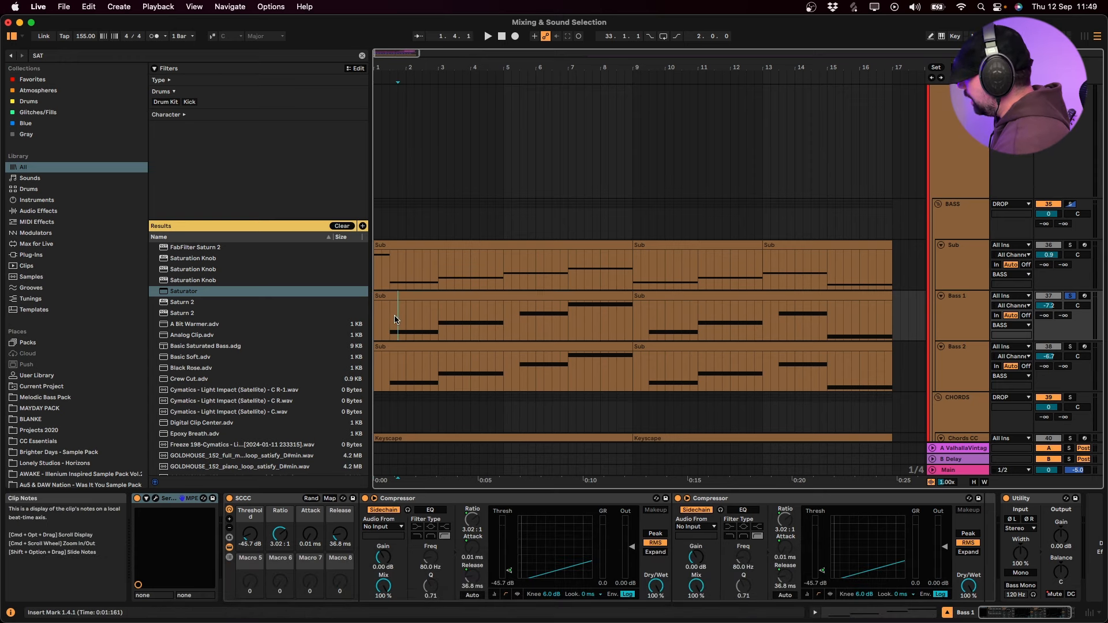
left_click_drag(390, 323, 386, 280)
scroll(385, 300, "down", 3)
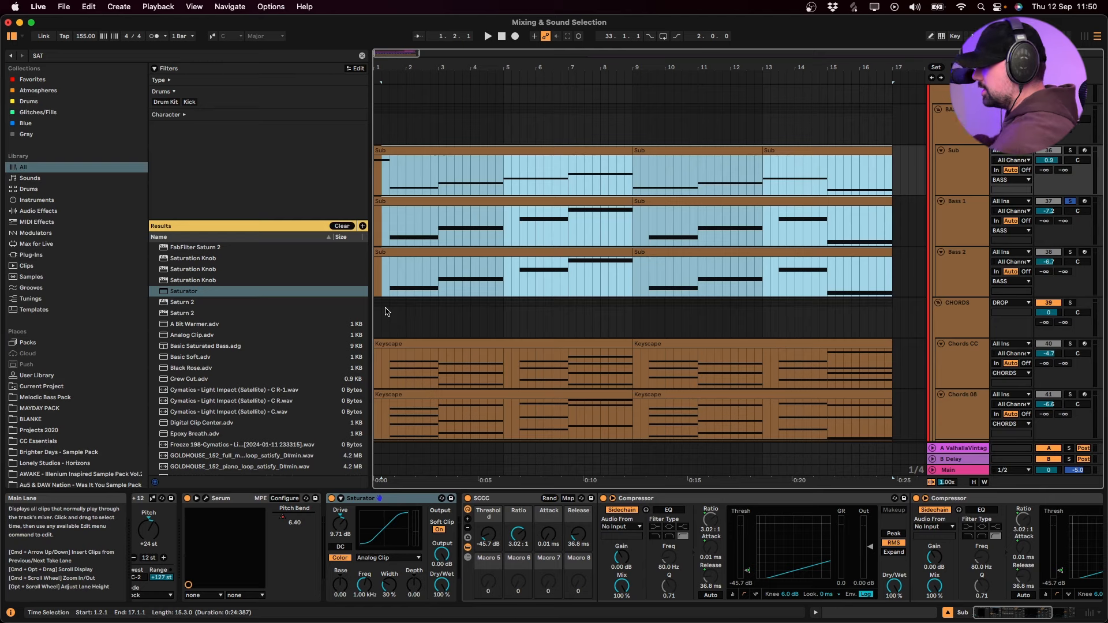
Audition Bass 1 from 1.3.1 and inspect the Serum patch on that track
left_click(391, 222)
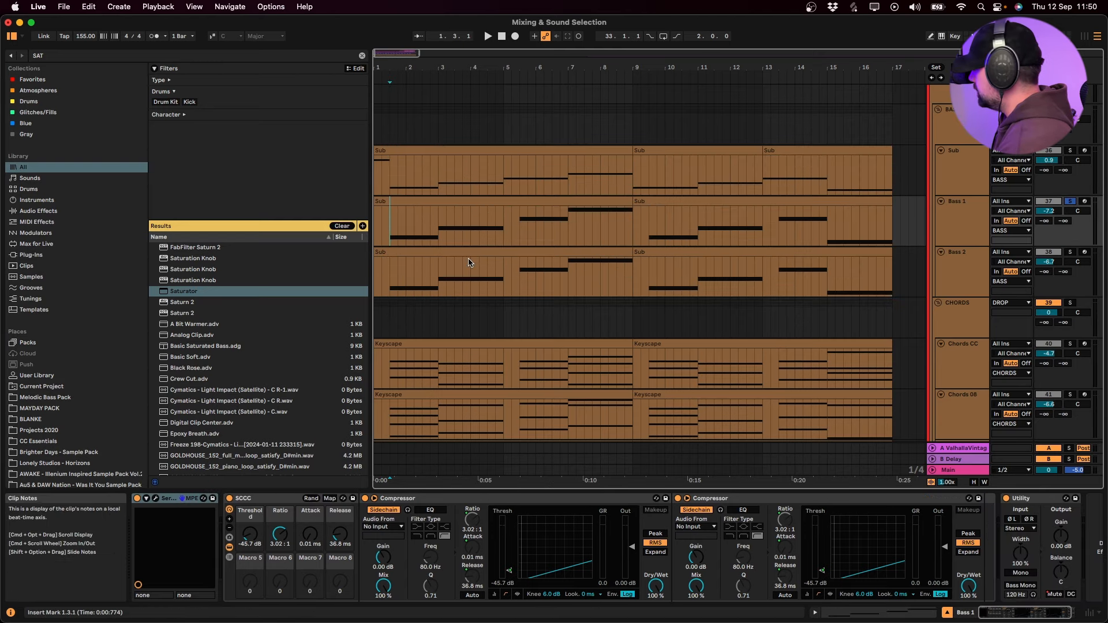
scroll(1084, 226, "down", 1)
key("space")
left_click(961, 190)
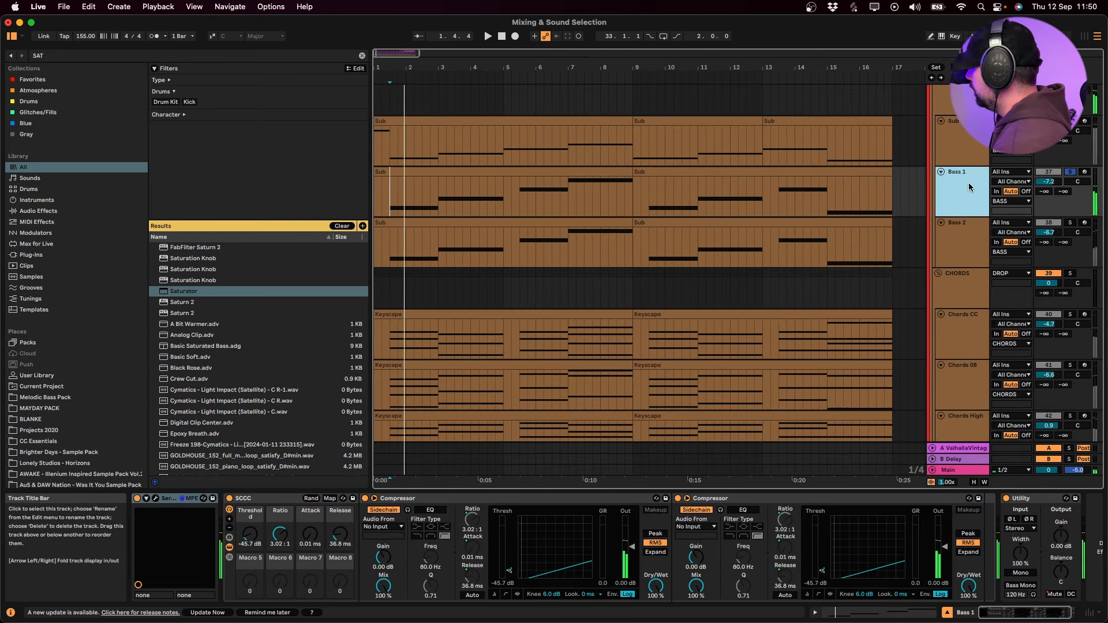
left_click(155, 498)
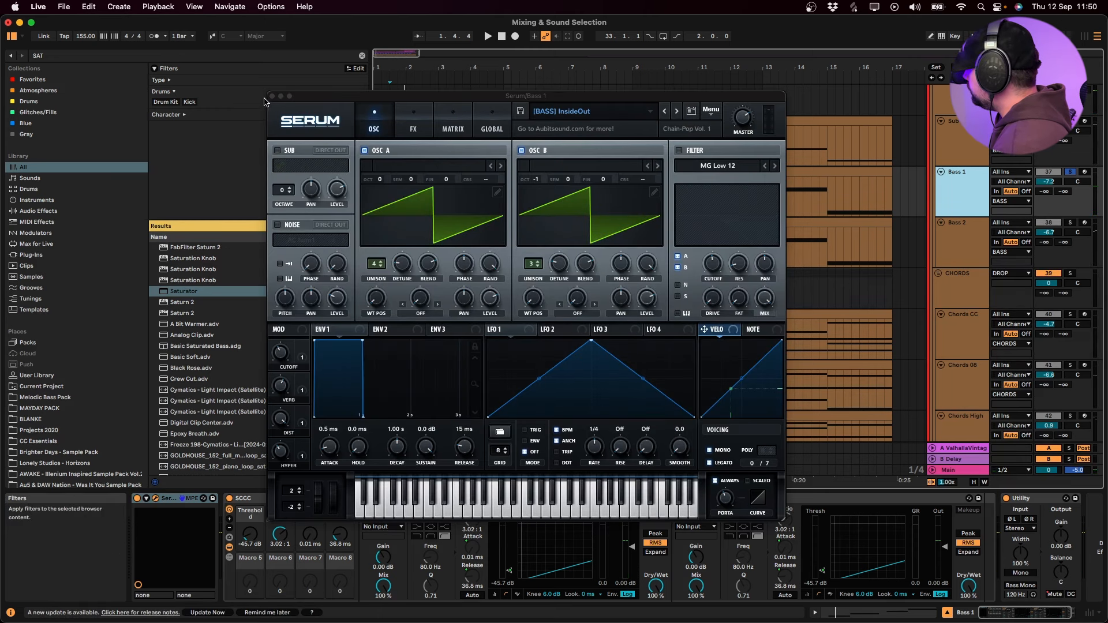
left_click(266, 98)
Delete Serum from Bass 1, search the browser for SERUM and load a fresh instance at the start of the device chain
left_click(173, 503)
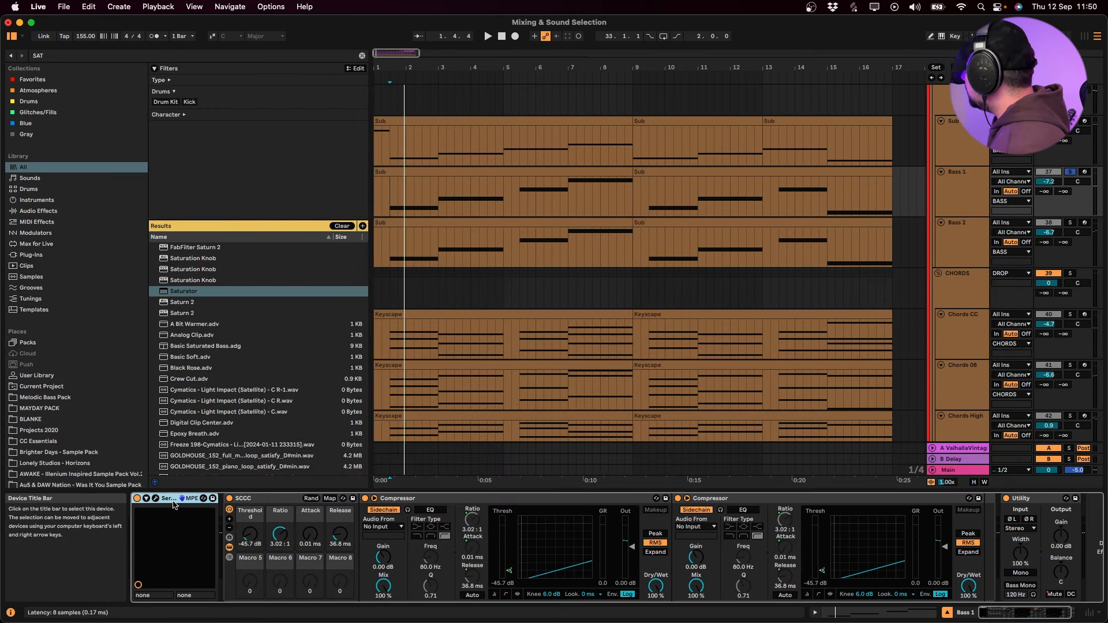
key("Delete")
key("super+f")
type("SERUM")
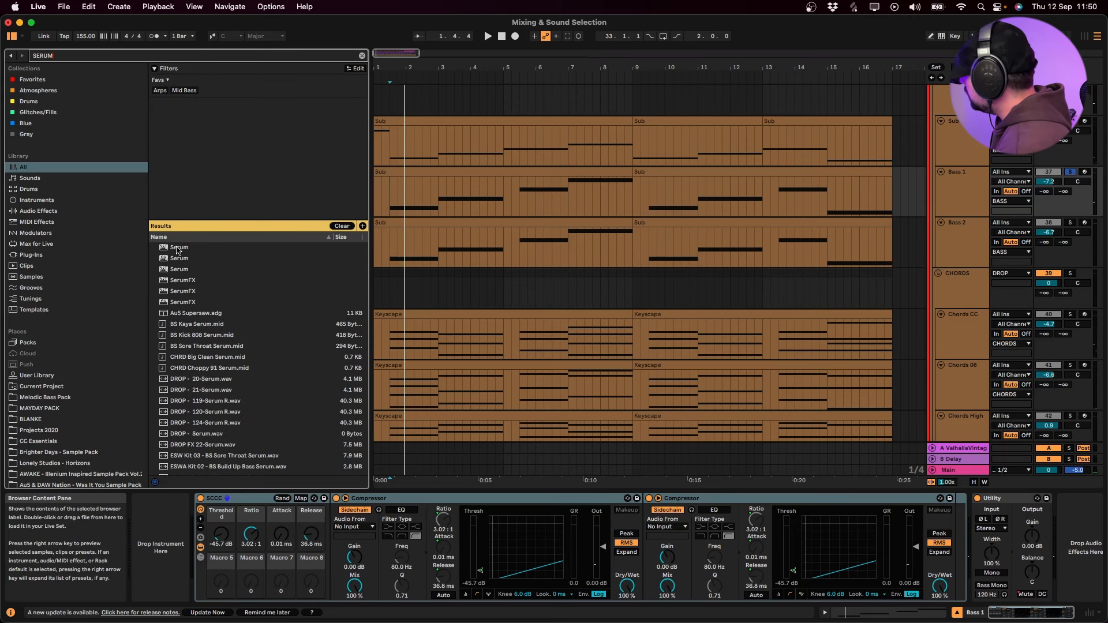
left_click_drag(177, 250, 183, 547)
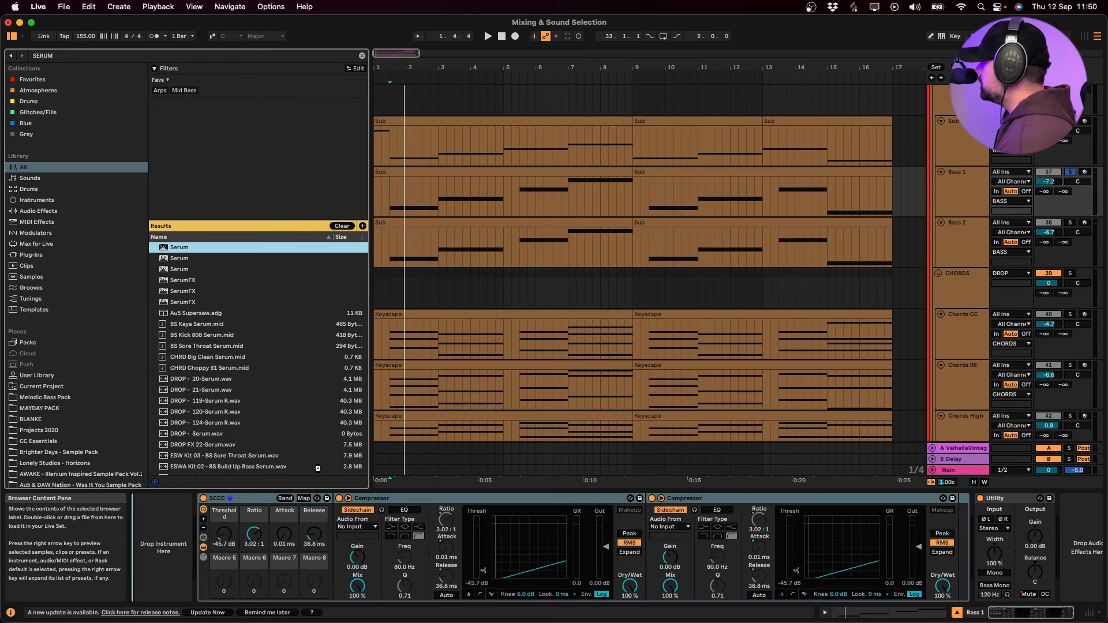
Load the Brighter Days preset BS - Bass 25 into Bass 1's new Serum and audition it
key("space")
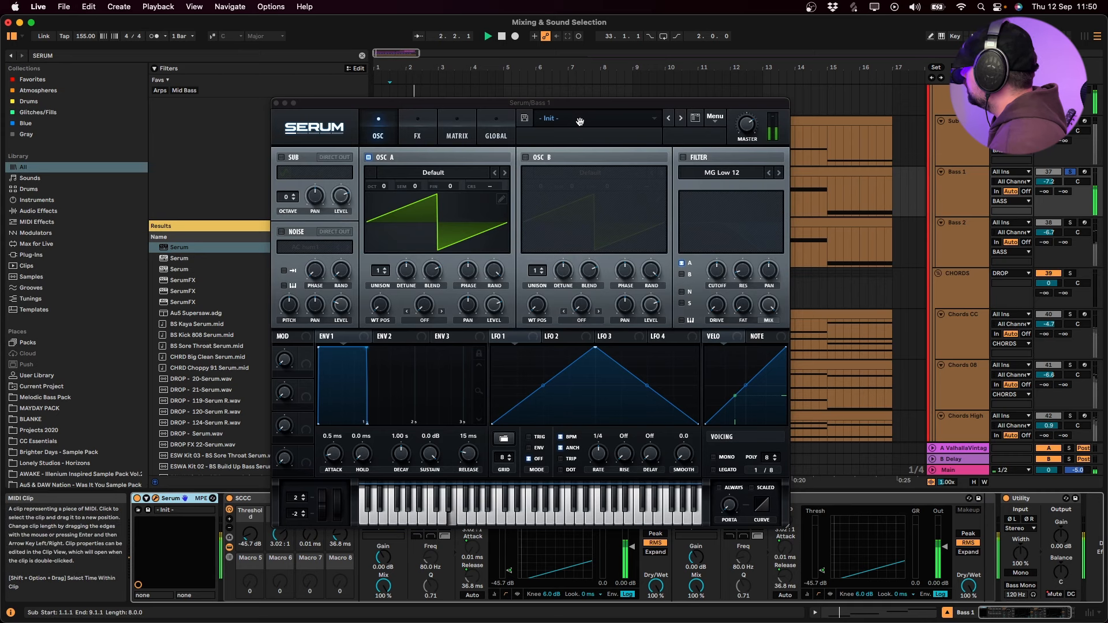
left_click(581, 122)
mouse_move(592, 259)
mouse_move(699, 271)
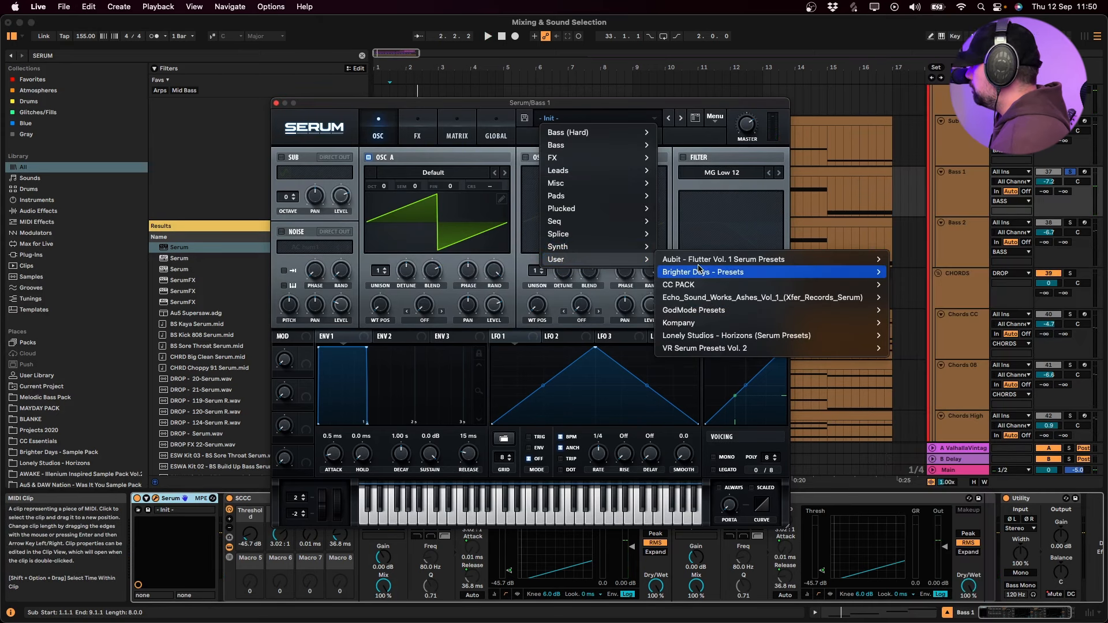
left_click(947, 354)
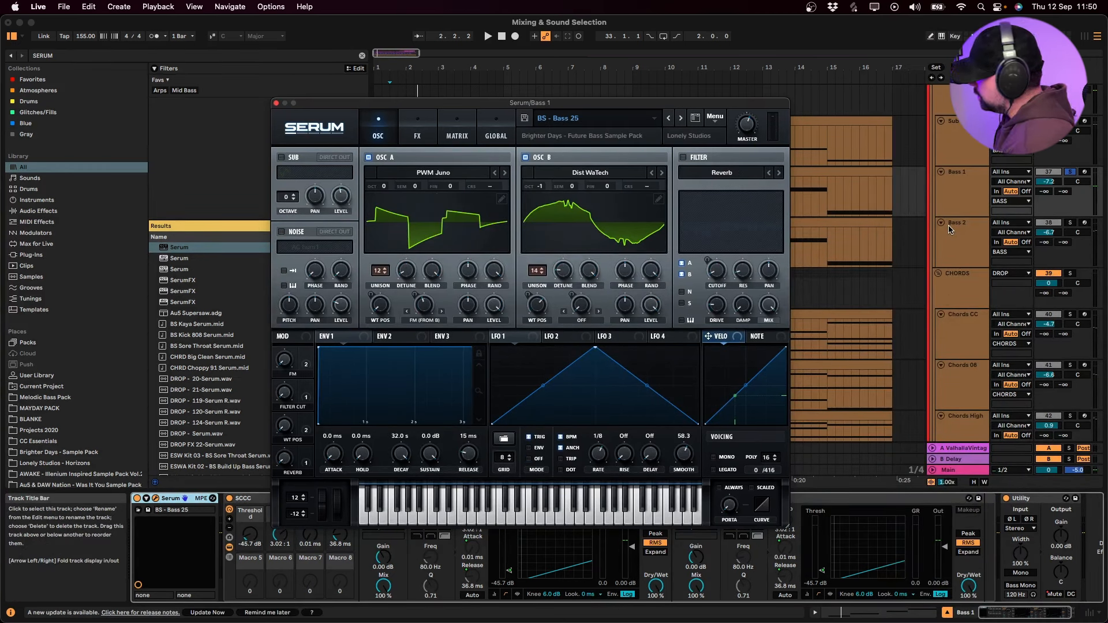
key("space")
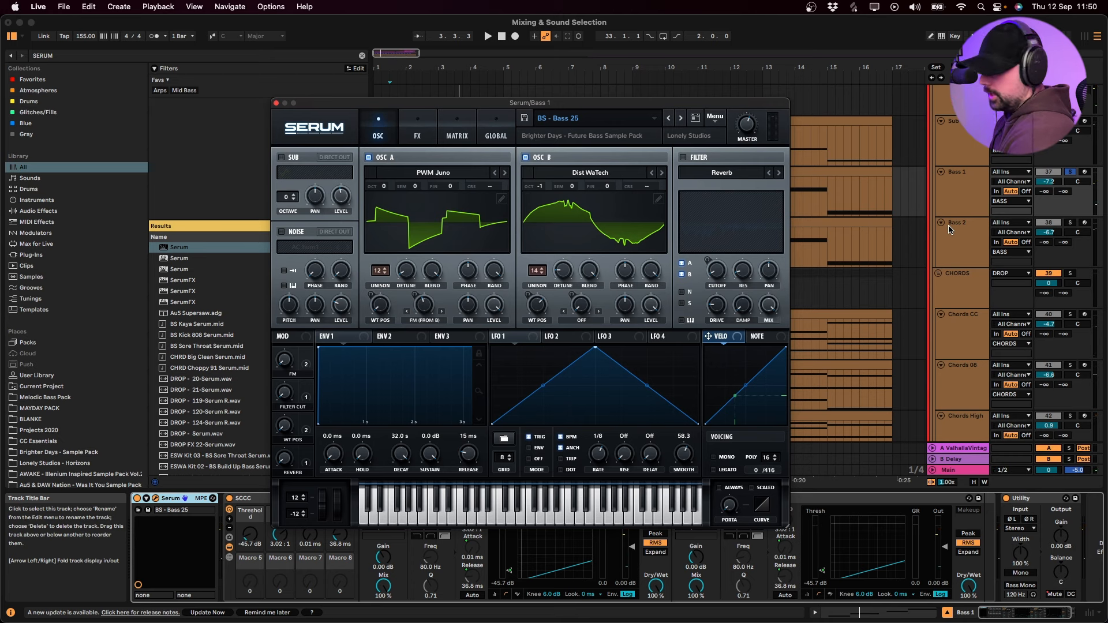
key("space")
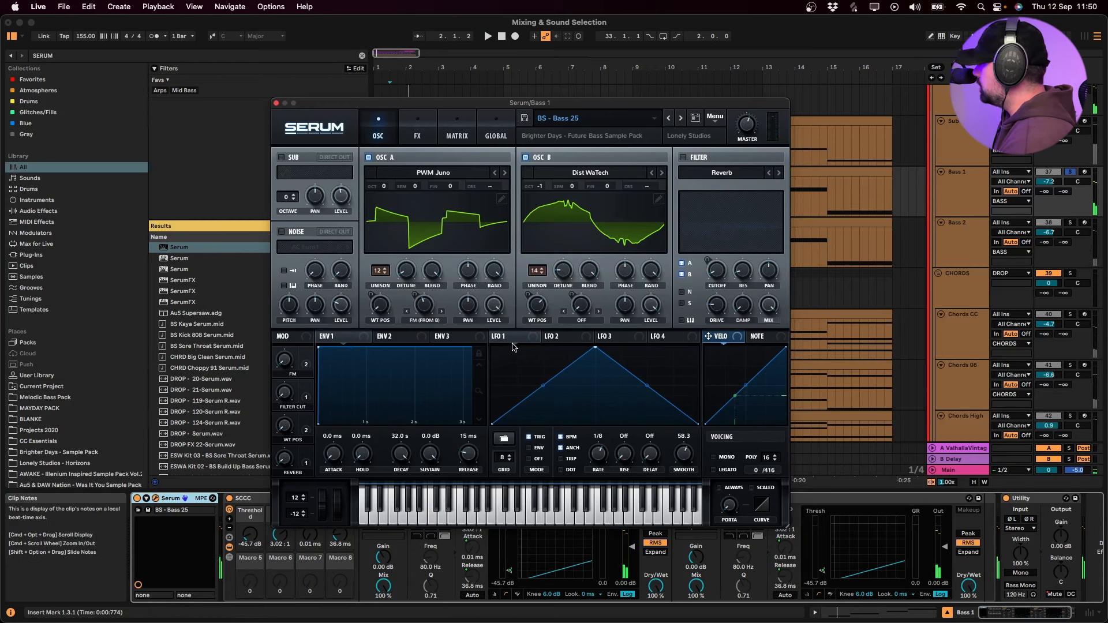
Remove all modulators from oscillator A's FM (From B) warp and vary its amount during playback
left_click_drag(447, 322, 423, 305)
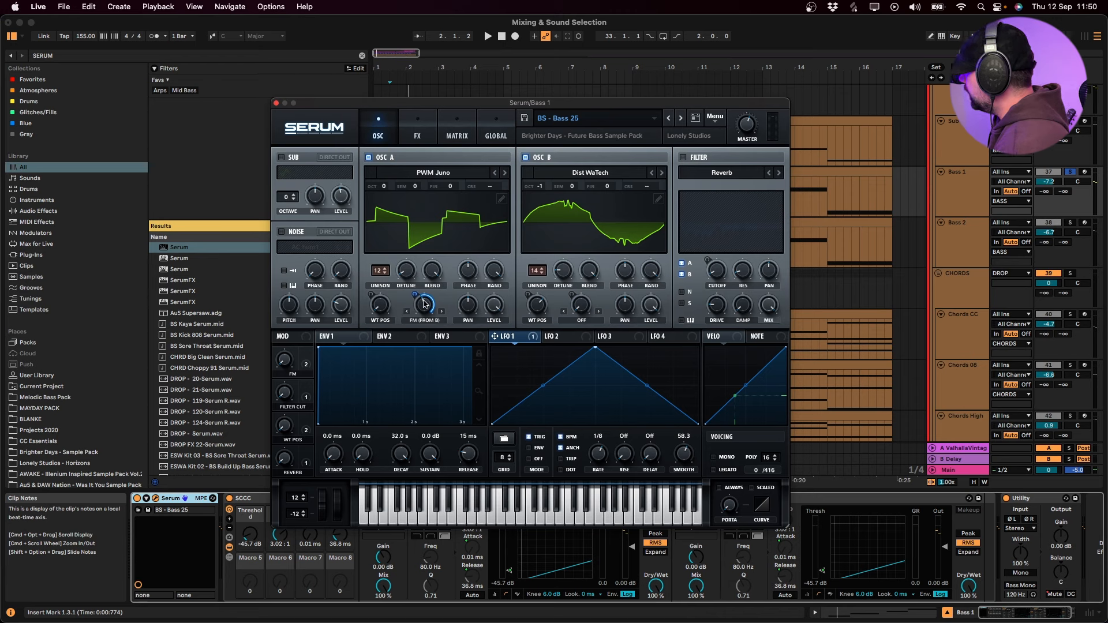
right_click(423, 303)
left_click(481, 347)
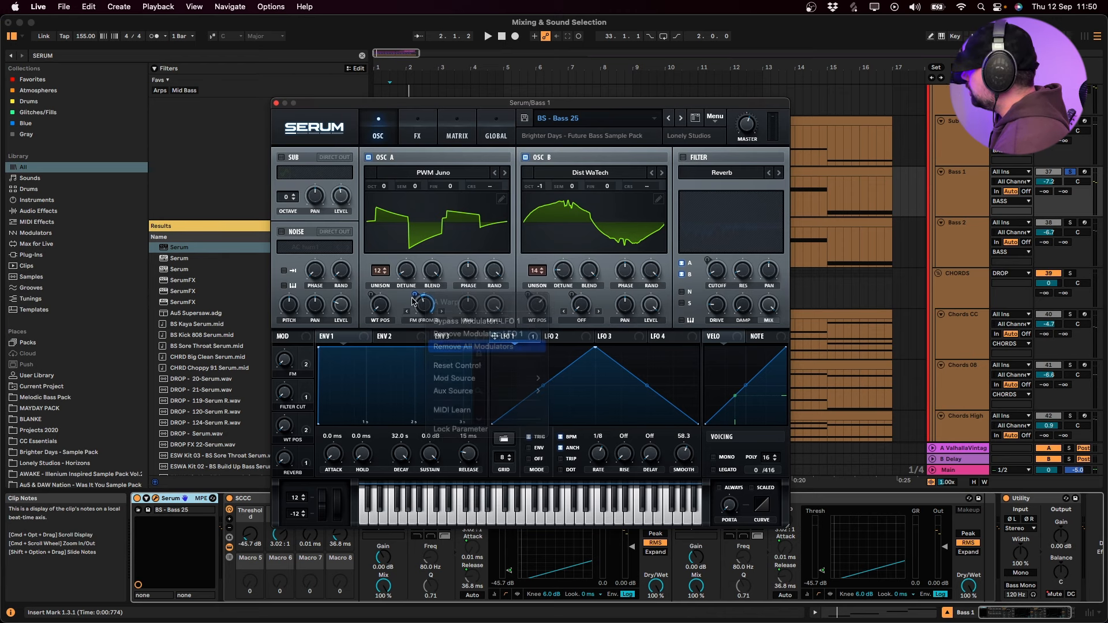
key("space")
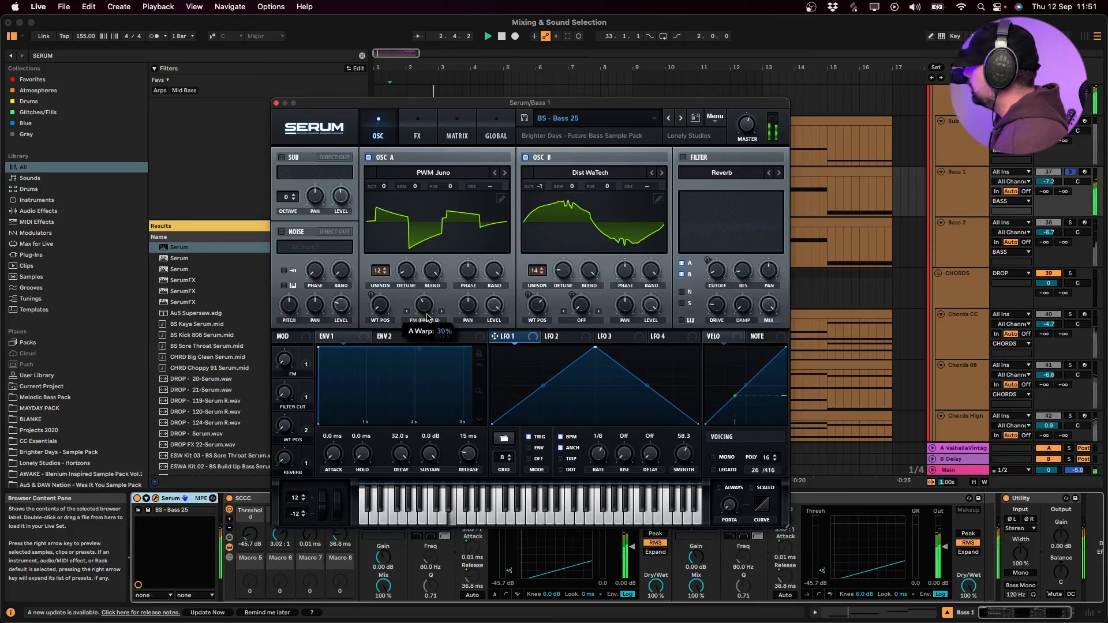
key("space")
Assign LFO 1 to oscillator A's FM warp with a reduced modulation depth and a 2 bar rate
left_click_drag(495, 336, 444, 316)
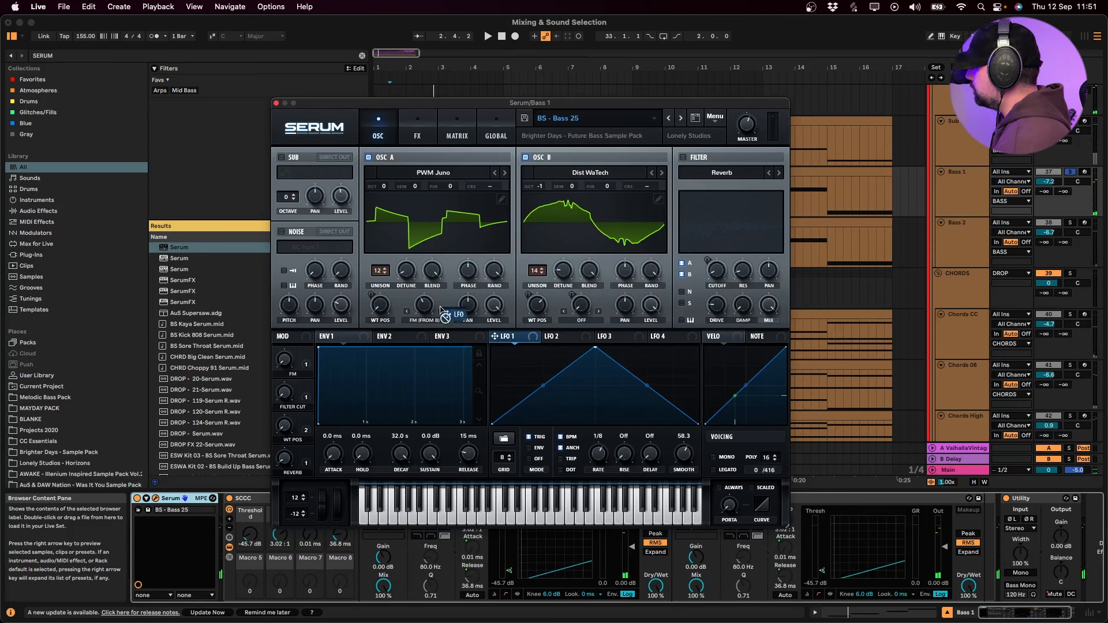
key("space")
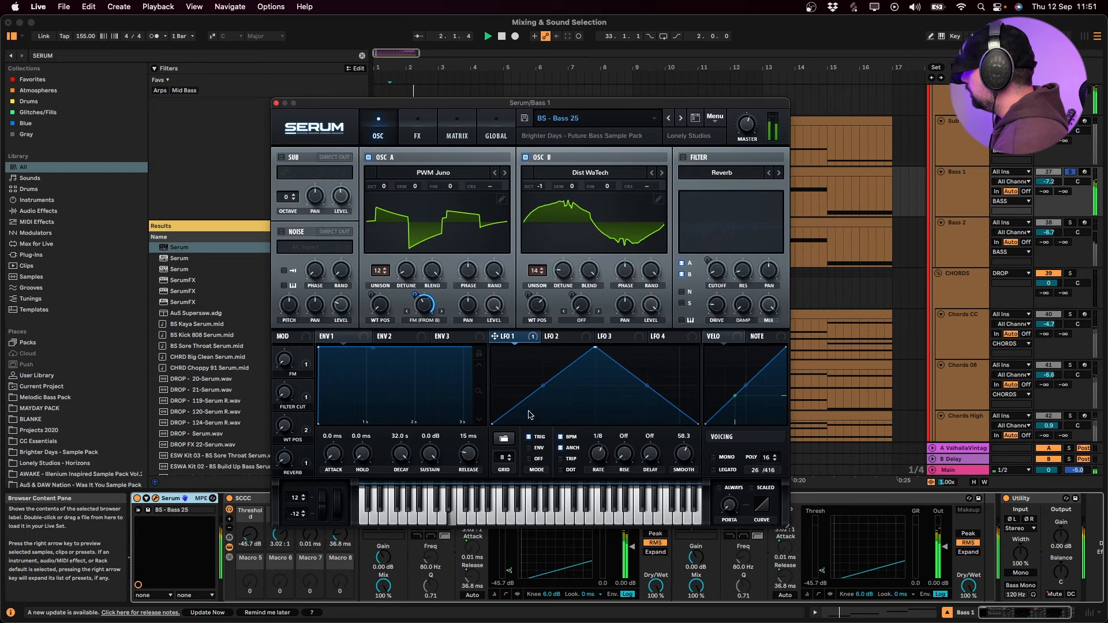
key("space")
left_click_drag(416, 295, 431, 323)
key("space")
key("space")
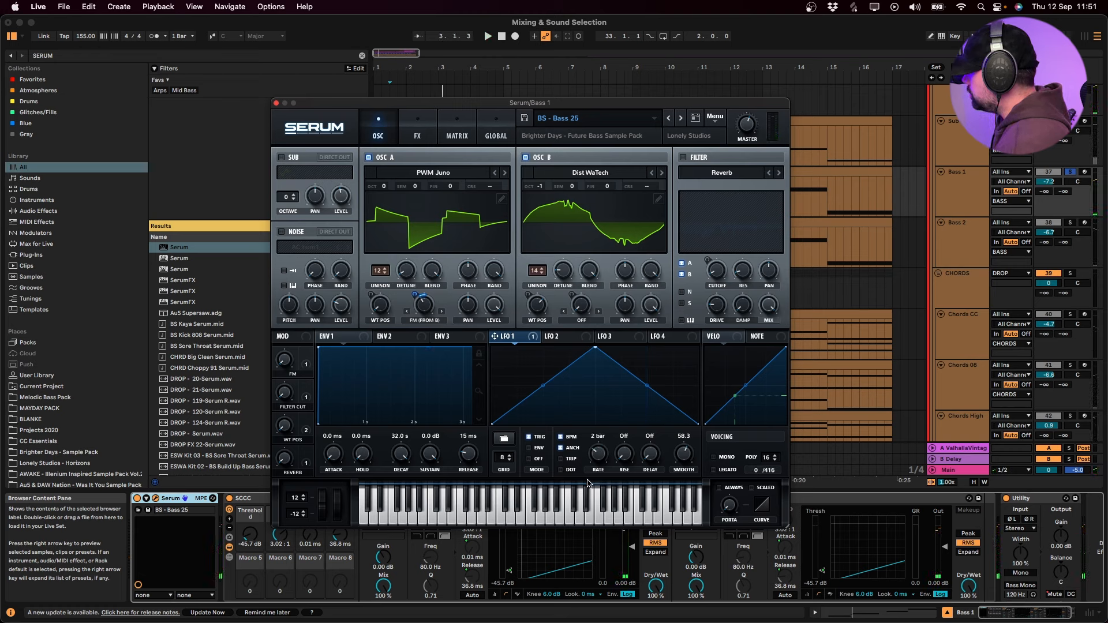
Adjust oscillator A's warp to about 42% during playback and close the Serum window
key("space")
left_click_drag(418, 305, 412, 288)
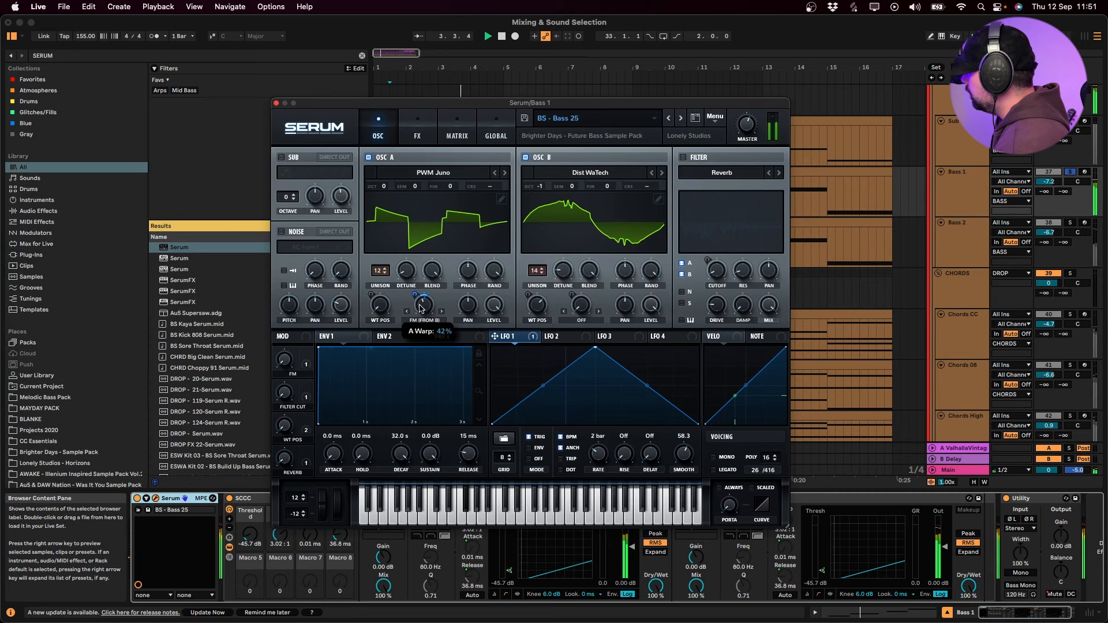
key("space")
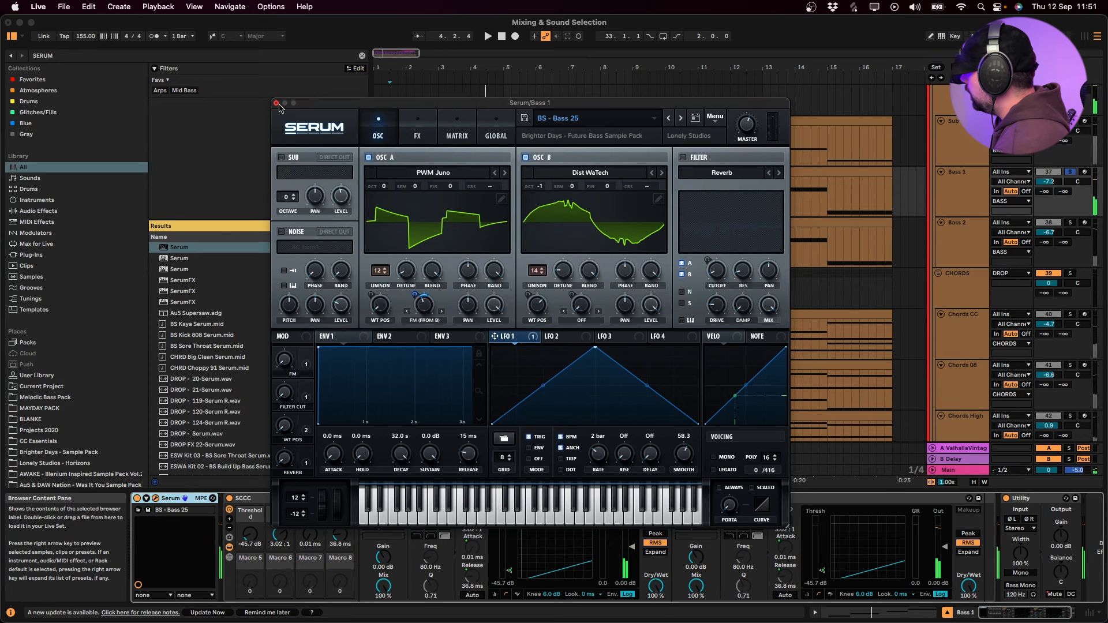
left_click(275, 104)
Search the browser for 12, add the "- 12.adv" pitch preset ahead of Serum on Bass 1 and audition it
key("super+f")
type("12")
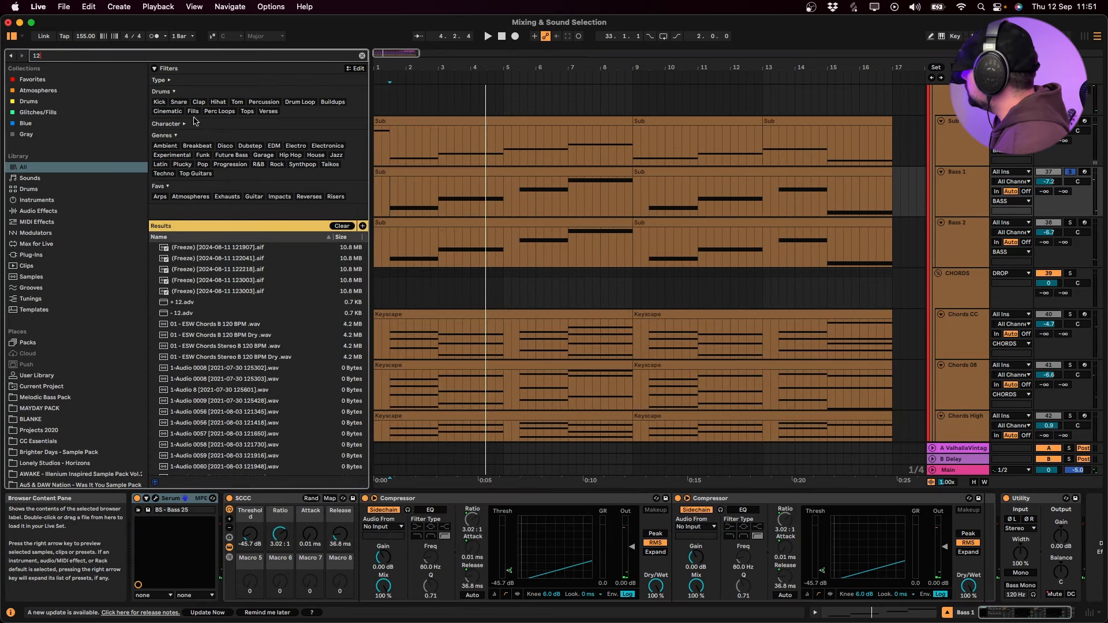
left_click(179, 318)
double_click(248, 316)
key("space")
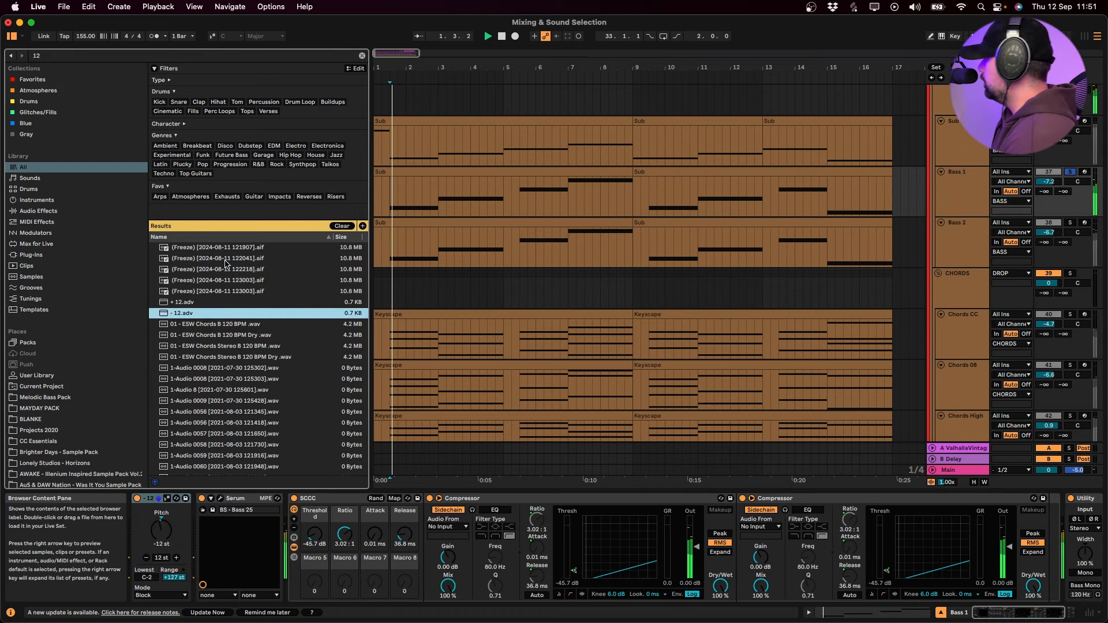
Open Serum on Bass 2 and examine its modulation matrix, effects and oscillator settings
left_click(451, 263)
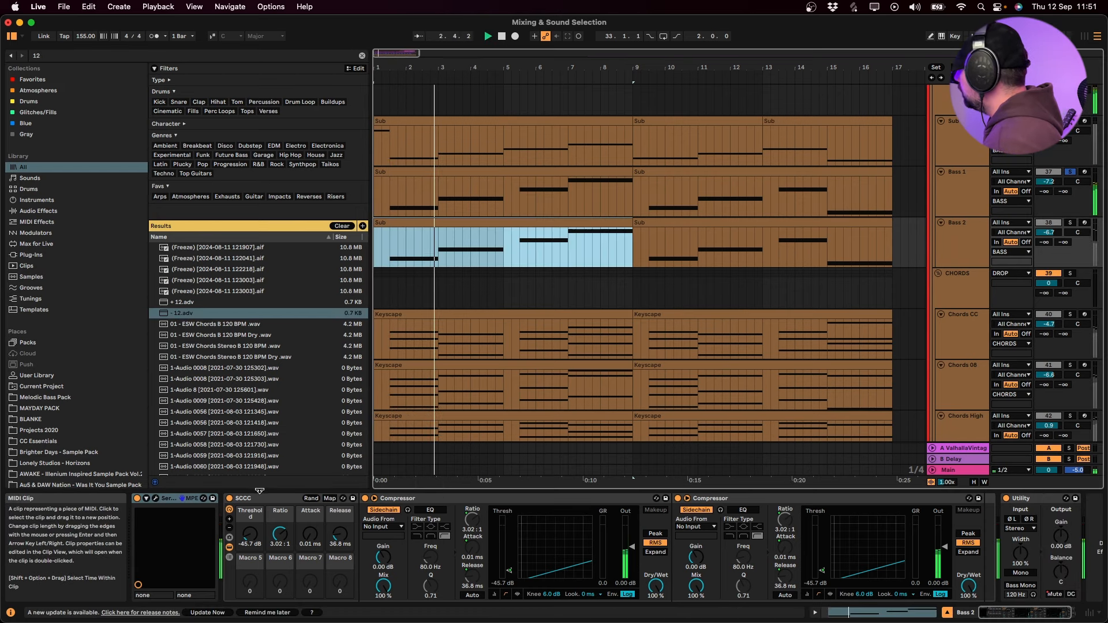
left_click(183, 499)
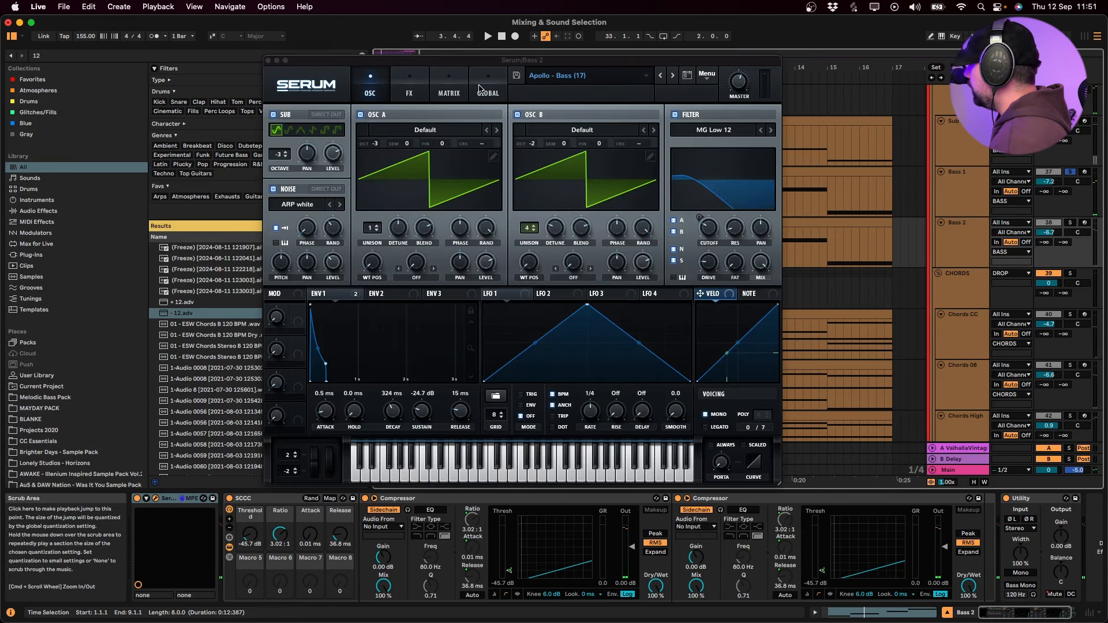
left_click(449, 87)
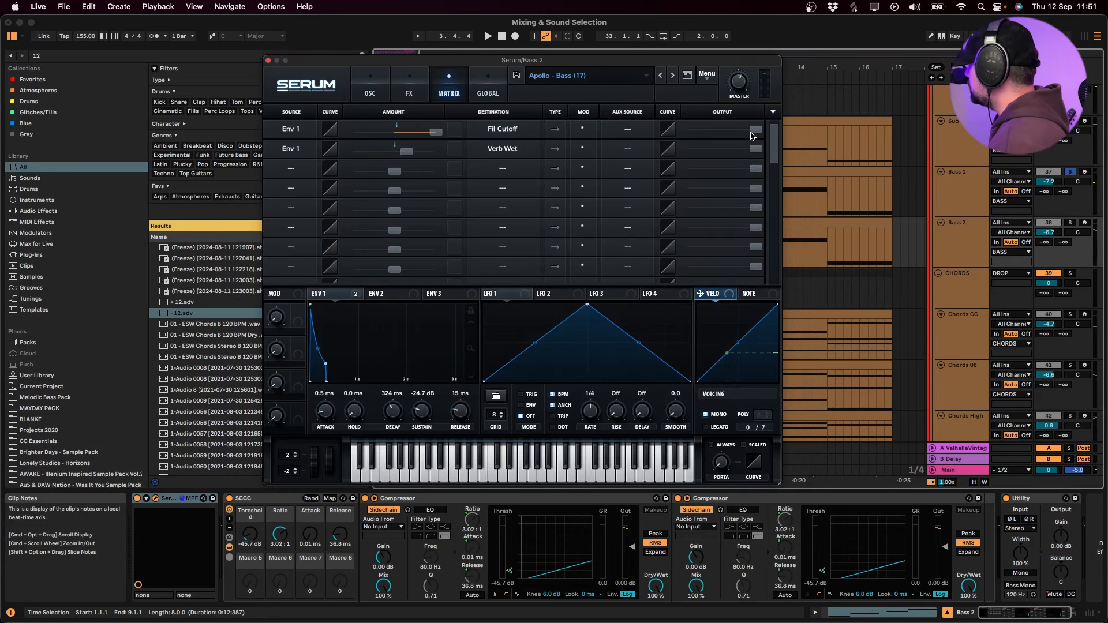
left_click_drag(754, 135, 460, 134)
left_click_drag(691, 137, 888, 145)
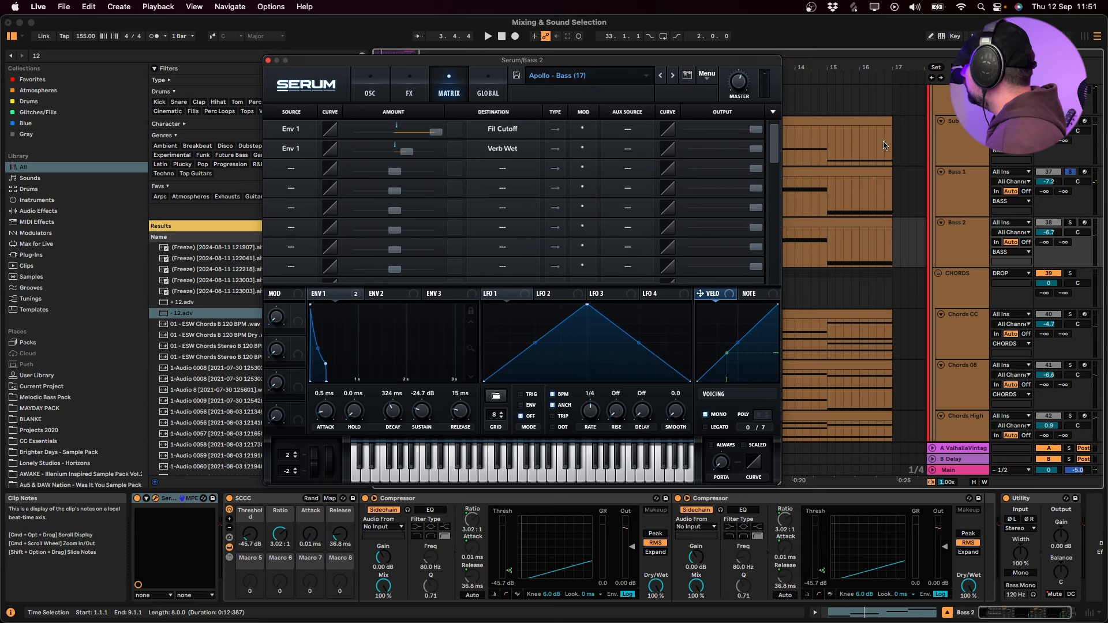
scroll(456, 207, "down", 10)
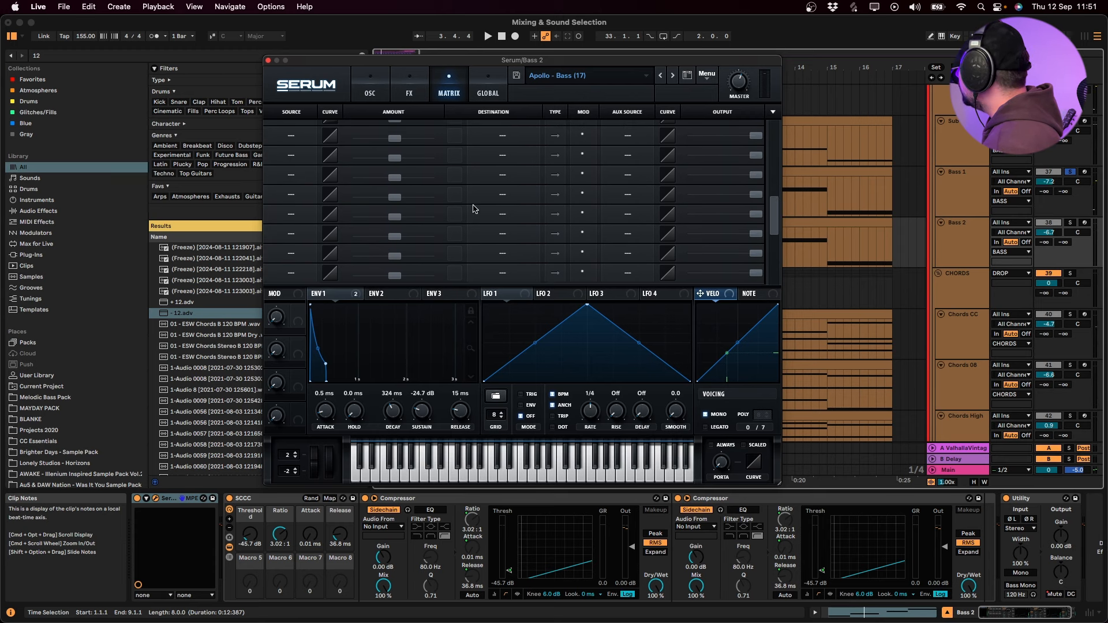
scroll(473, 208, "up", 10)
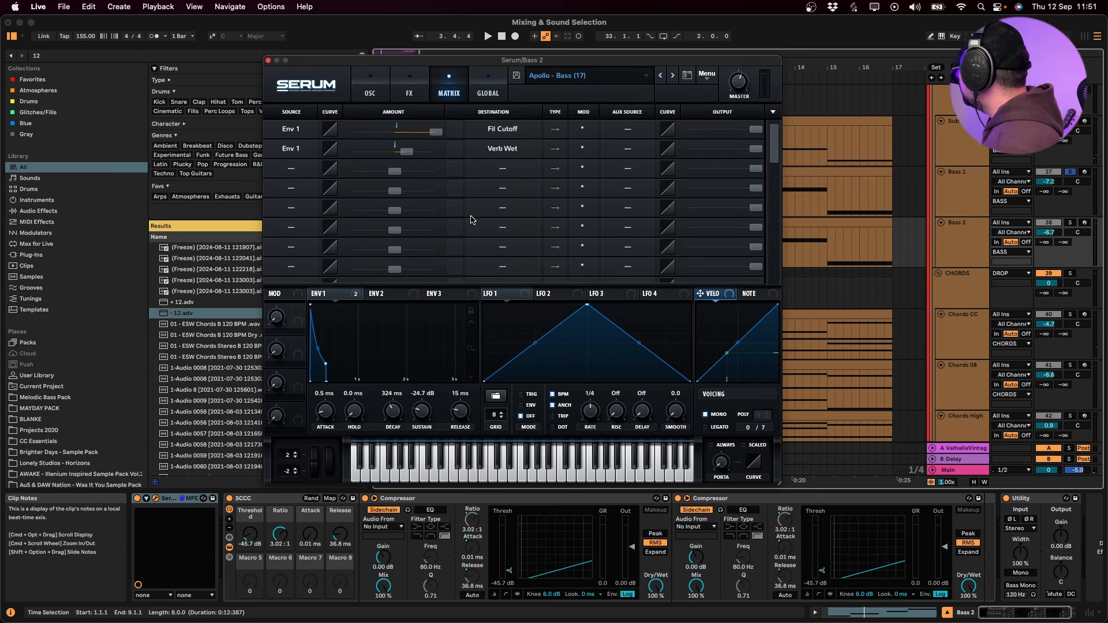
left_click(410, 90)
left_click(378, 90)
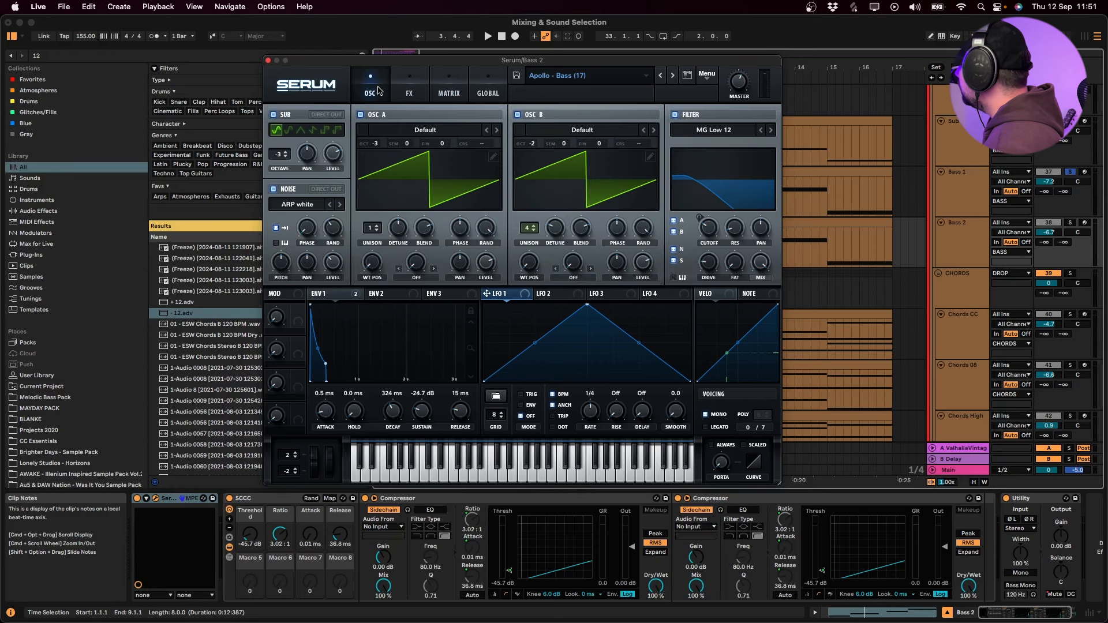
left_click(409, 88)
left_click(381, 88)
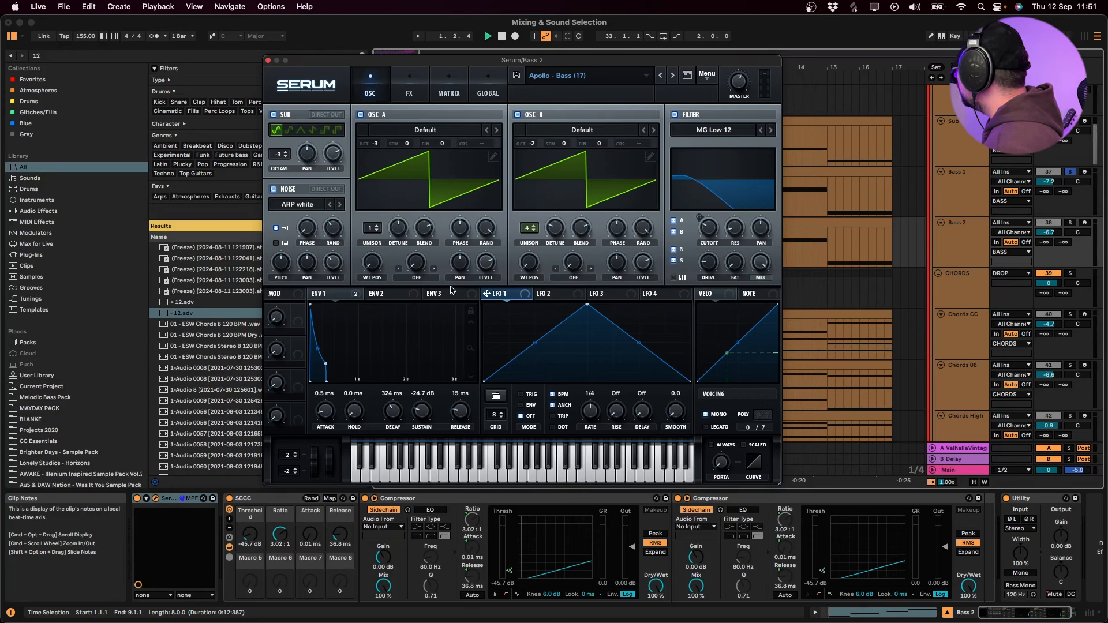
Return to Bass 1's Serum, move its window clear of the bass clips and audition the track from 1.3.1
left_click(959, 184)
key("space")
key("super+alt+p")
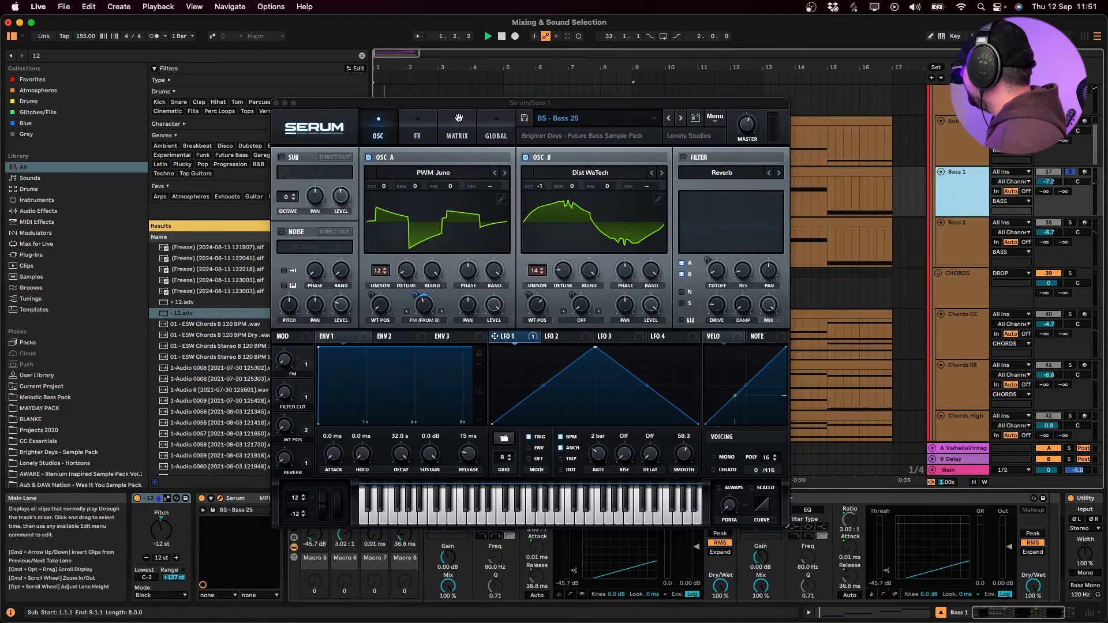
left_click_drag(459, 103, 443, 258)
left_click(389, 202)
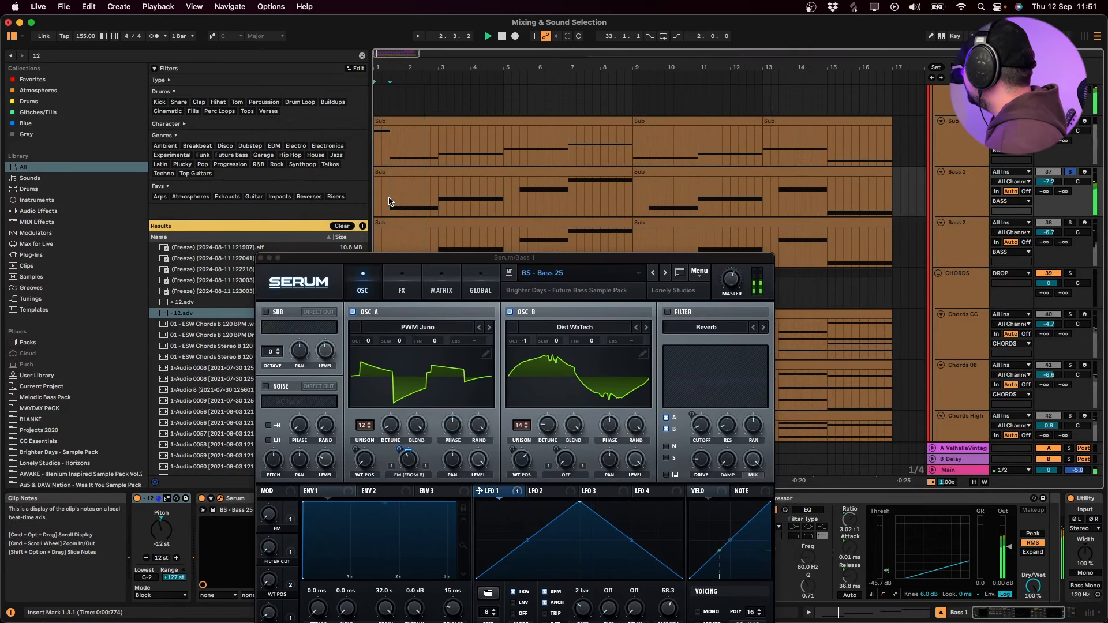
key("space")
Lower the output of the LFO 1 to A Warp routing in Serum's modulation matrix and audition Bass 1 from 1.3.1
left_click(442, 287)
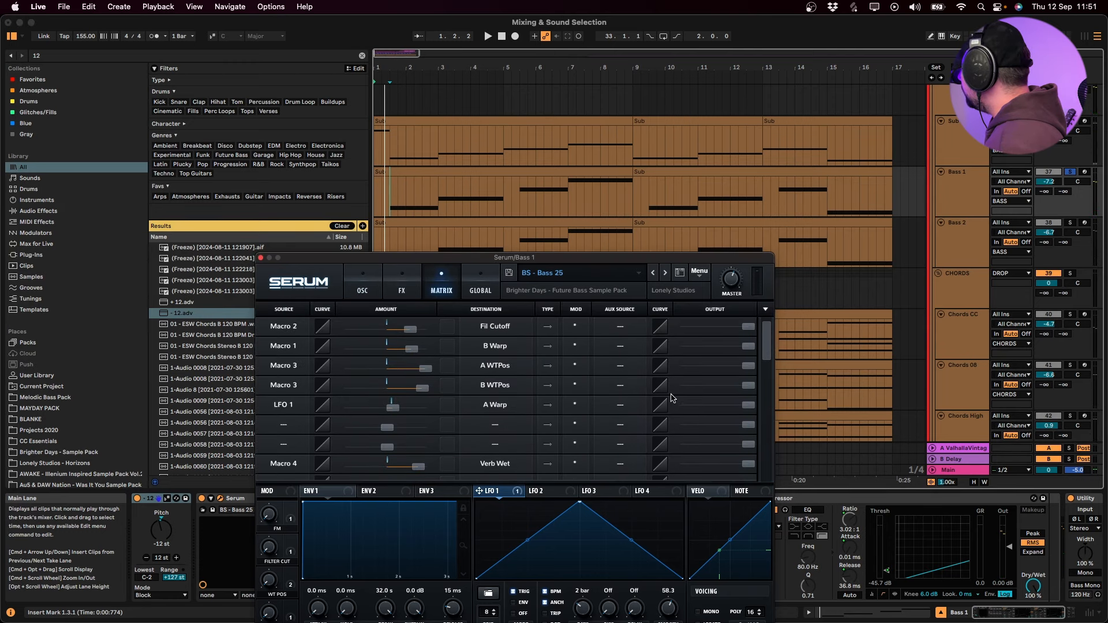
key("space")
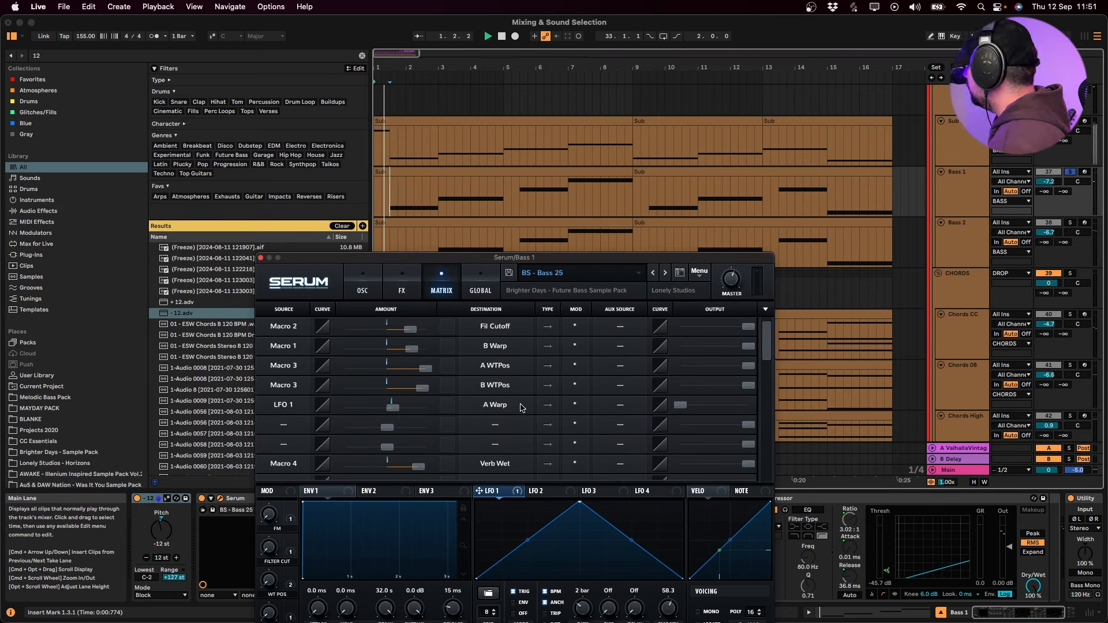
left_click(393, 199)
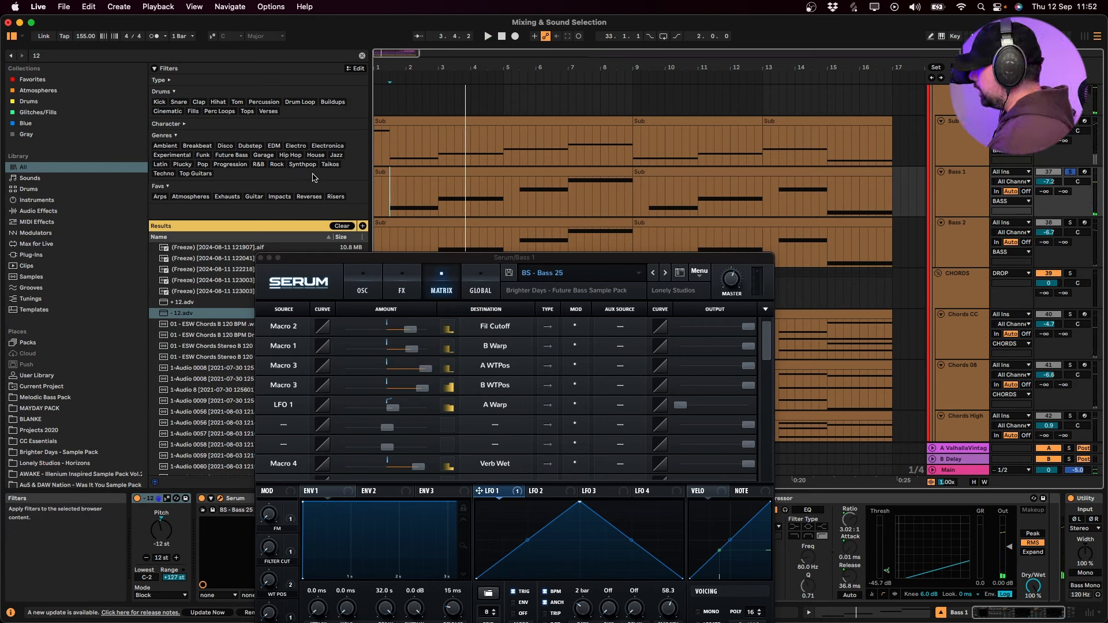
left_click(394, 196)
key("space")
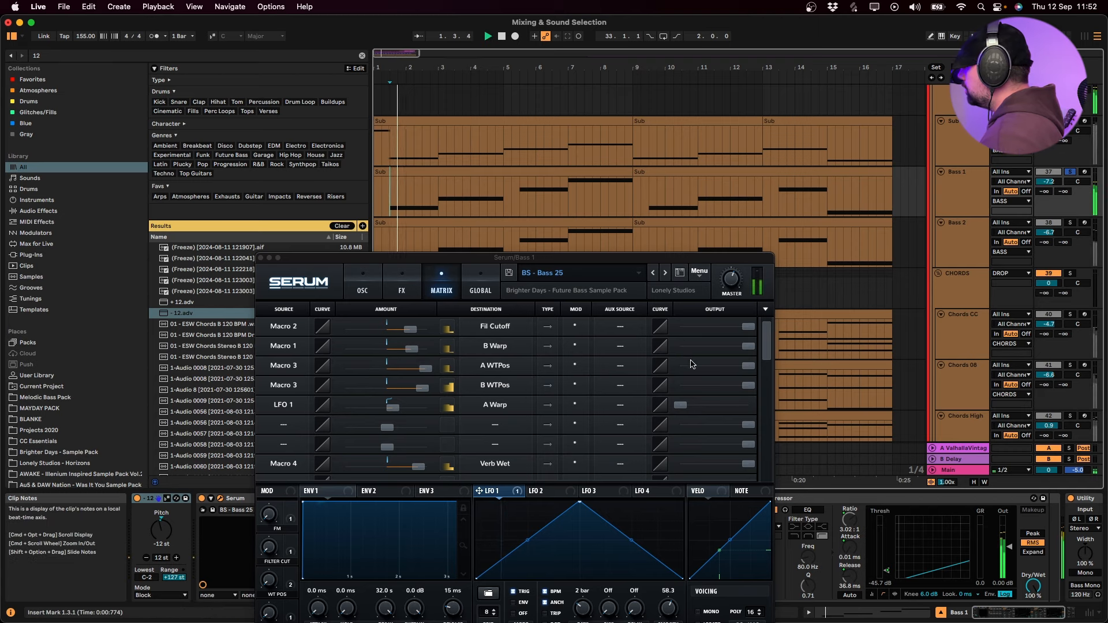
Close Serum, search the browser for SAT and add Saturator after Serum on Bass 1
left_click(260, 258)
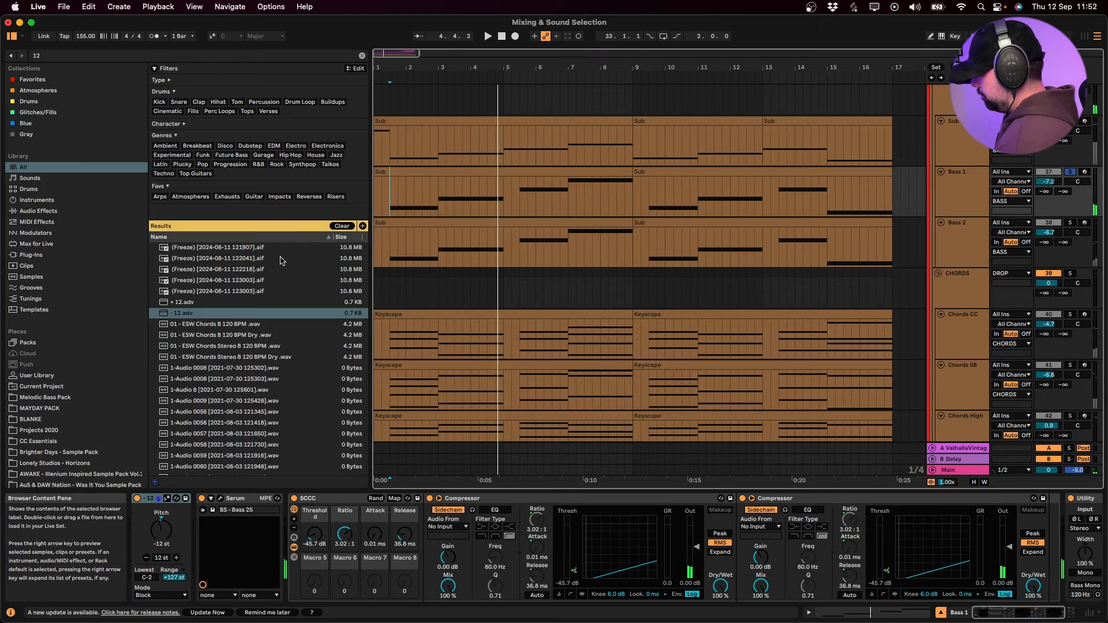
key("super+f")
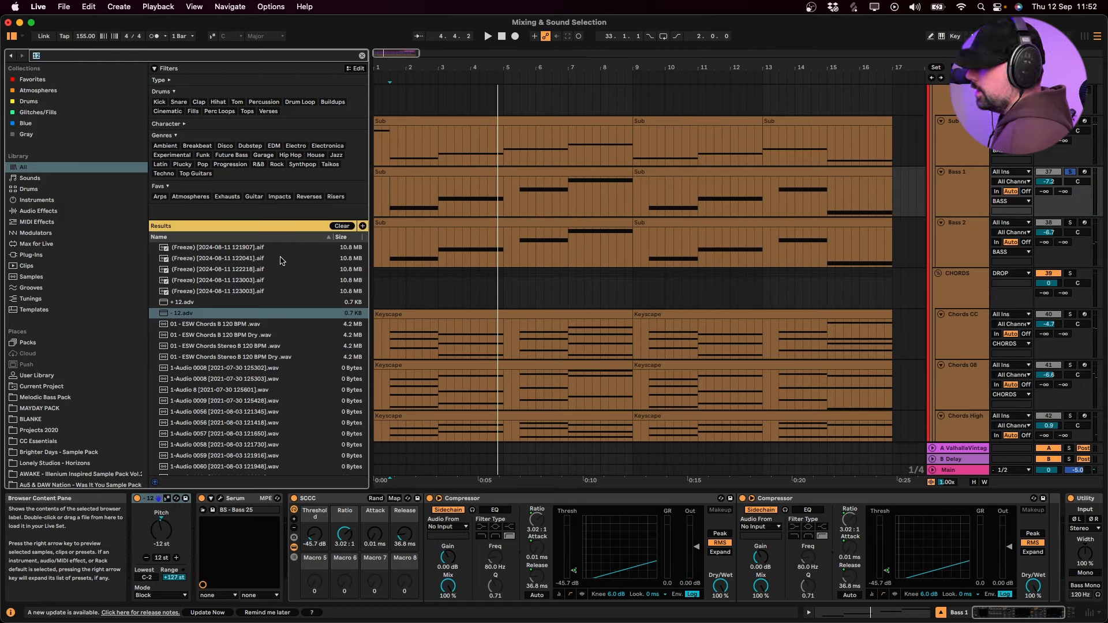
type("SAT")
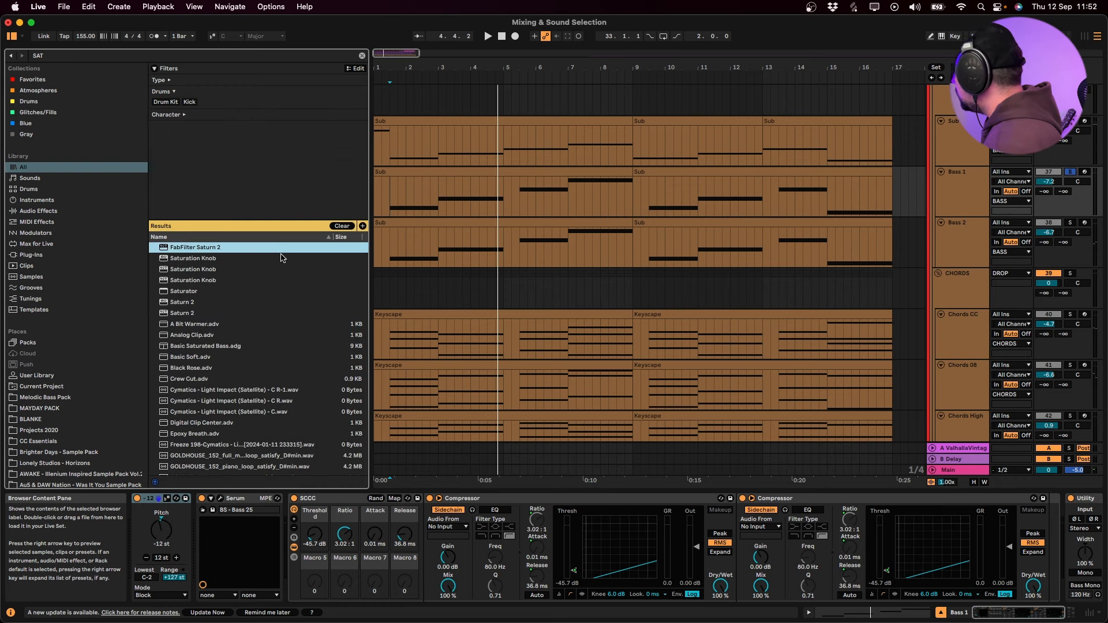
mouse_move(176, 294)
left_mouse_down()
mouse_move(257, 390)
mouse_move(287, 528)
mouse_move(231, 533)
left_mouse_up()
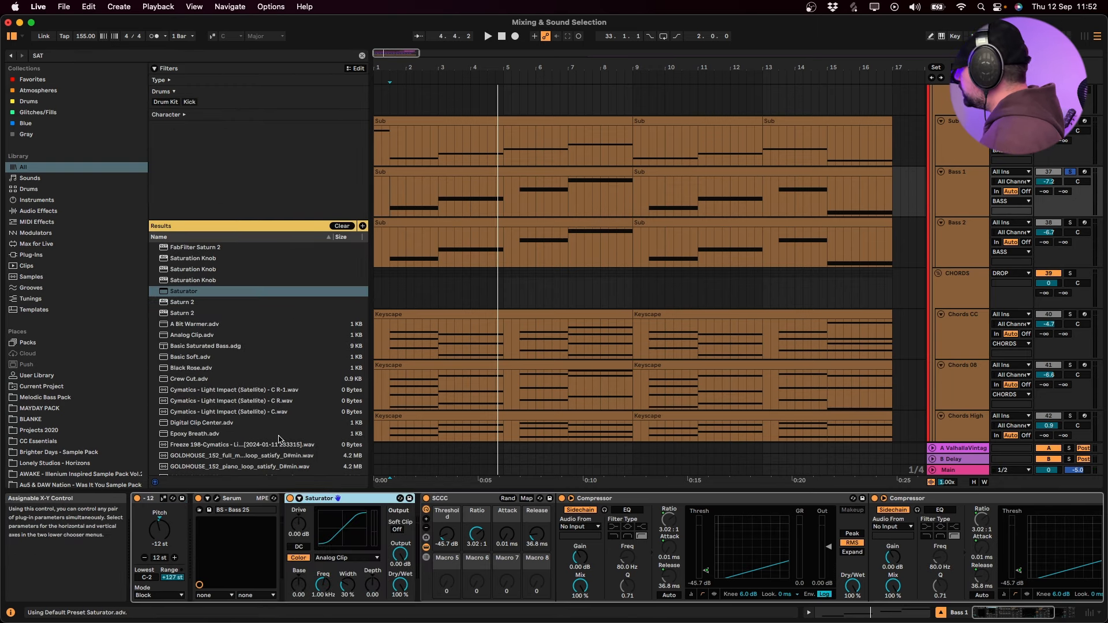
Set Saturator to Medium Curve with 9.14 dB drive and soft clip on, then compare Bass 1 with the device off and on
left_click(329, 557)
left_click(328, 558)
left_click(328, 557)
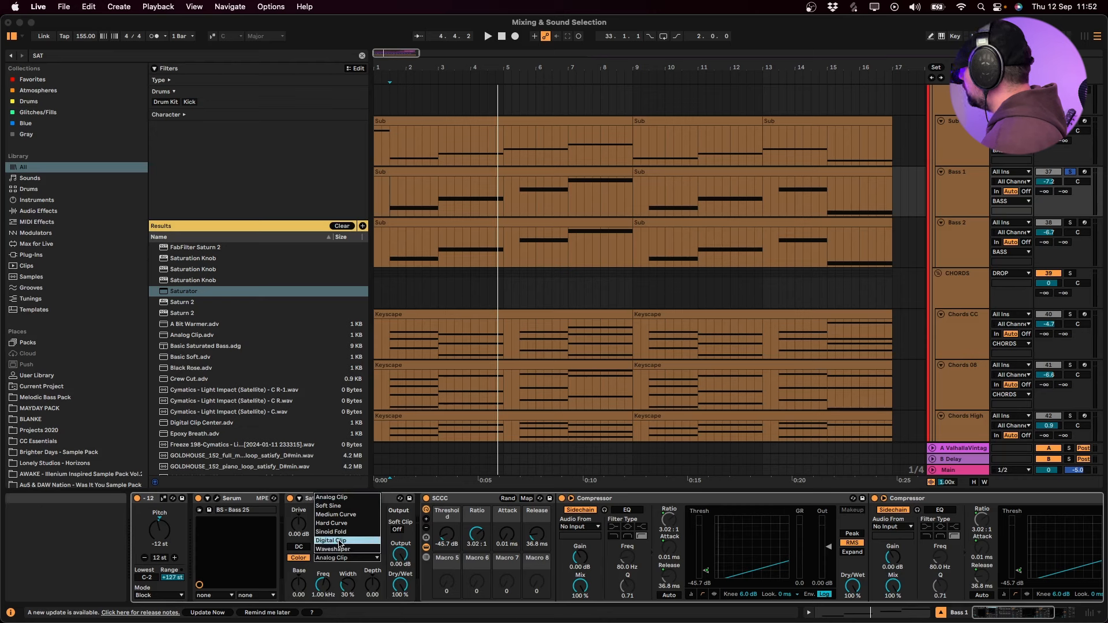
left_click(335, 515)
left_click_drag(298, 524, 299, 497)
key("space")
left_click(398, 530)
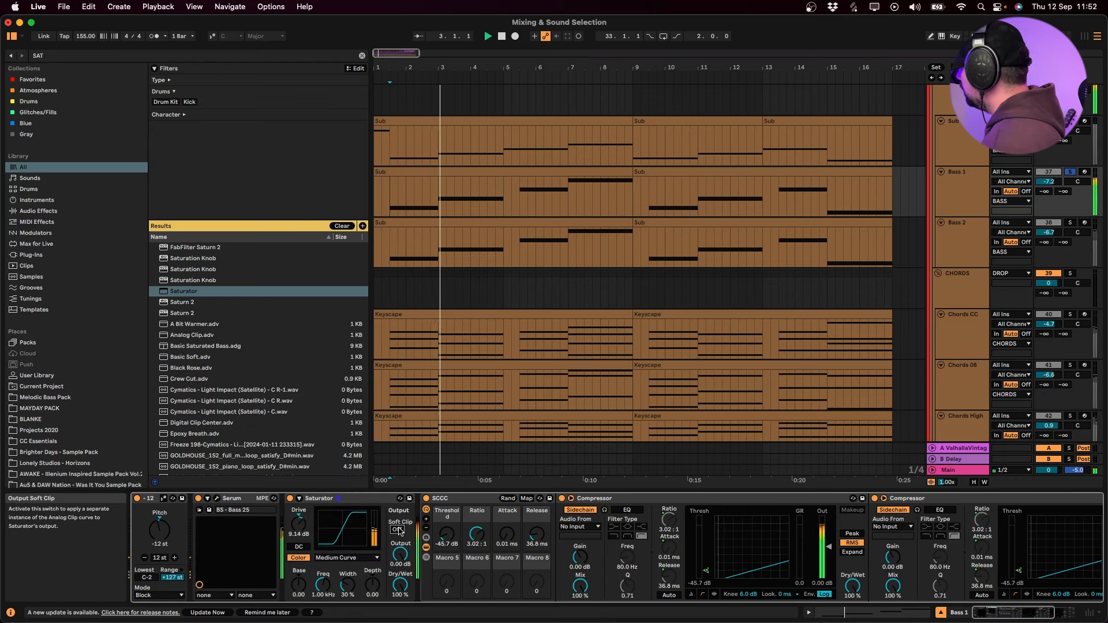
left_click(289, 499)
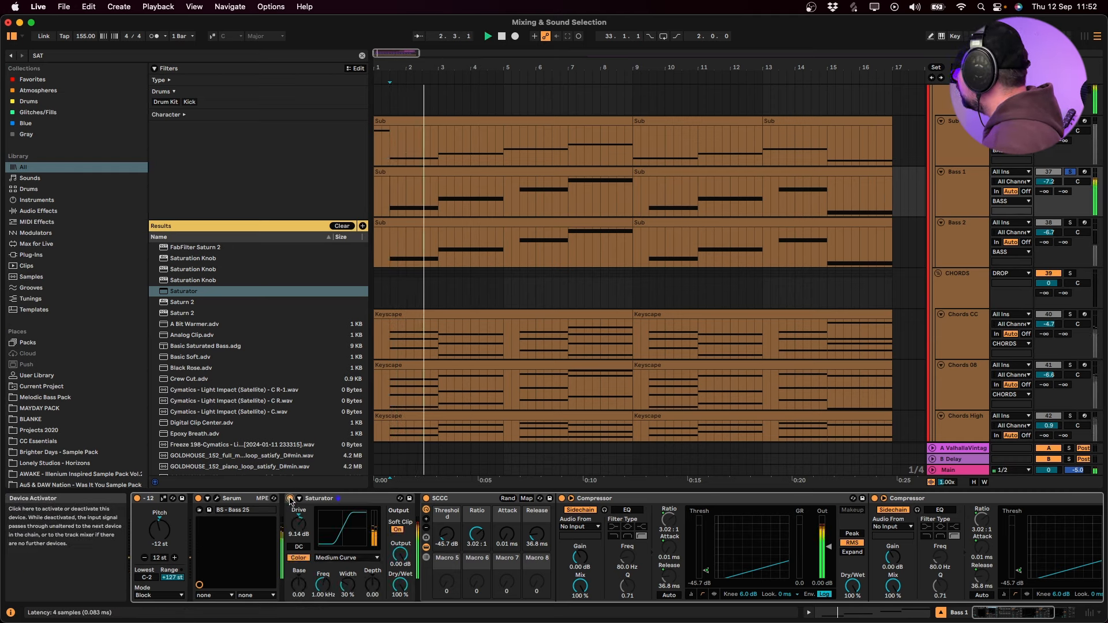
left_click(290, 499)
Check Bass 2's Serum oscillator settings, close its window and audition Bass 1 from 1.3.1
left_click(384, 260)
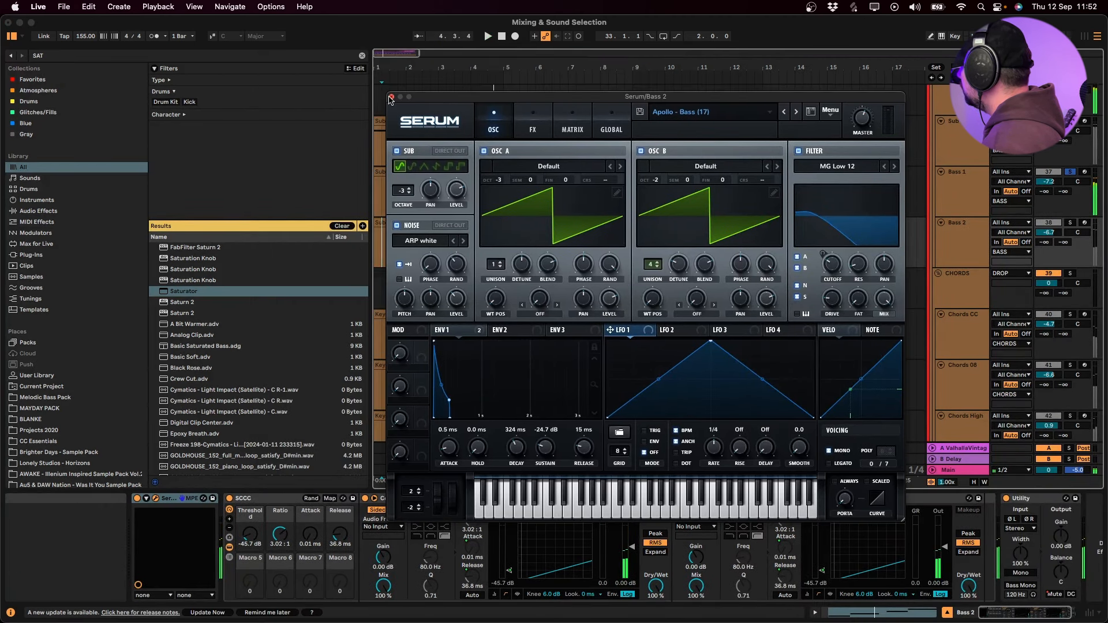
left_click(268, 60)
left_click(391, 263)
left_click(958, 195)
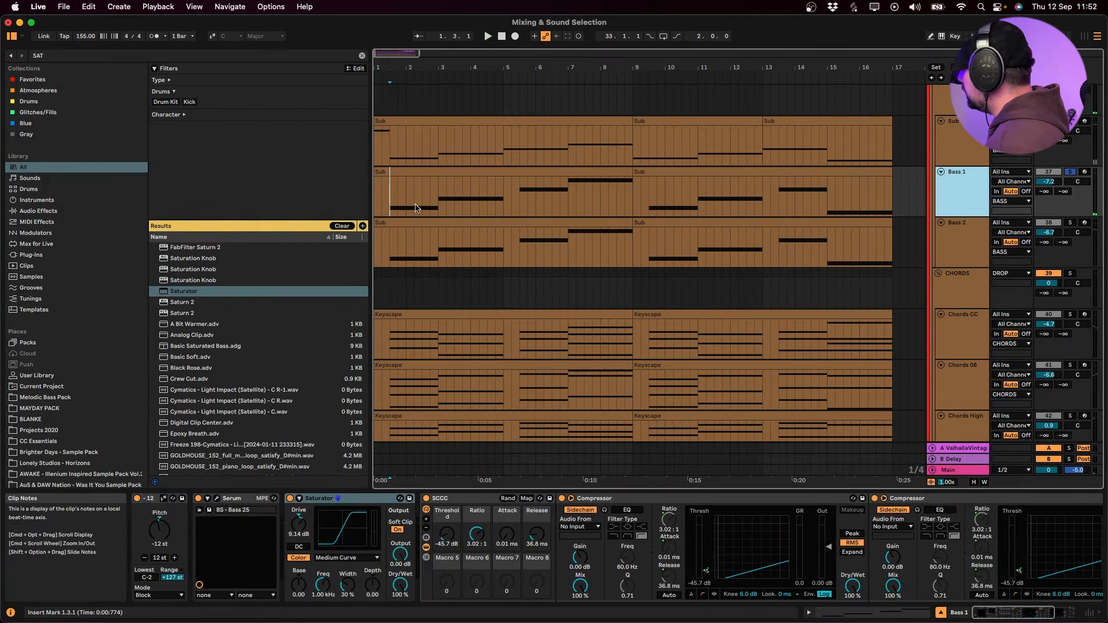
left_click(394, 204)
left_click(397, 254)
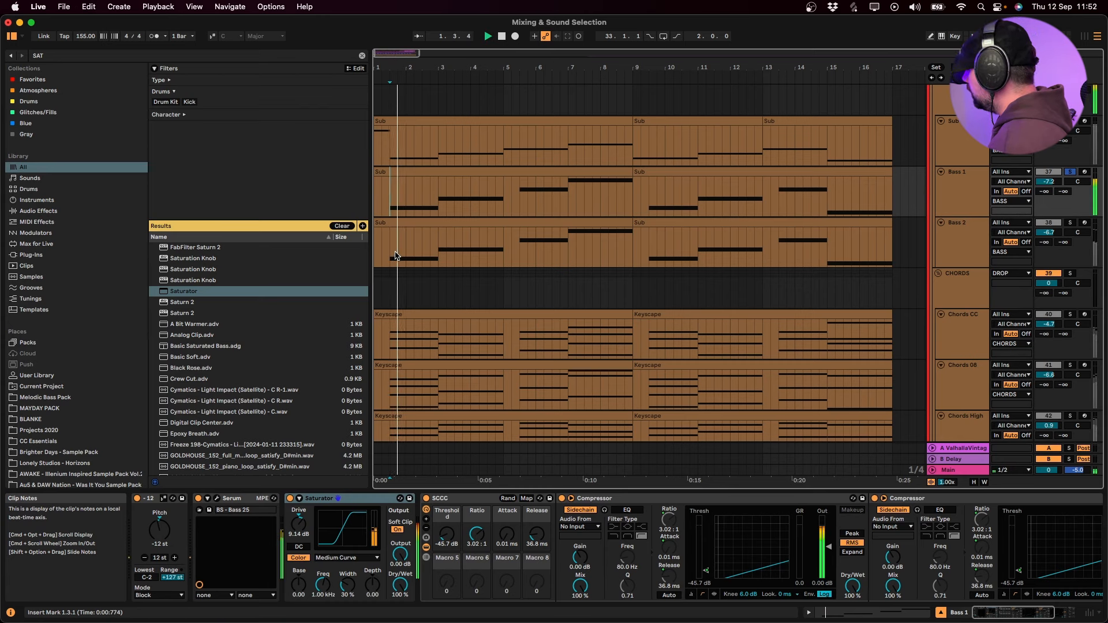
Search the browser for EQ and add EQ Eight after Saturator on Bass 1
key("cmd+f")
type("EQ")
key("Down")
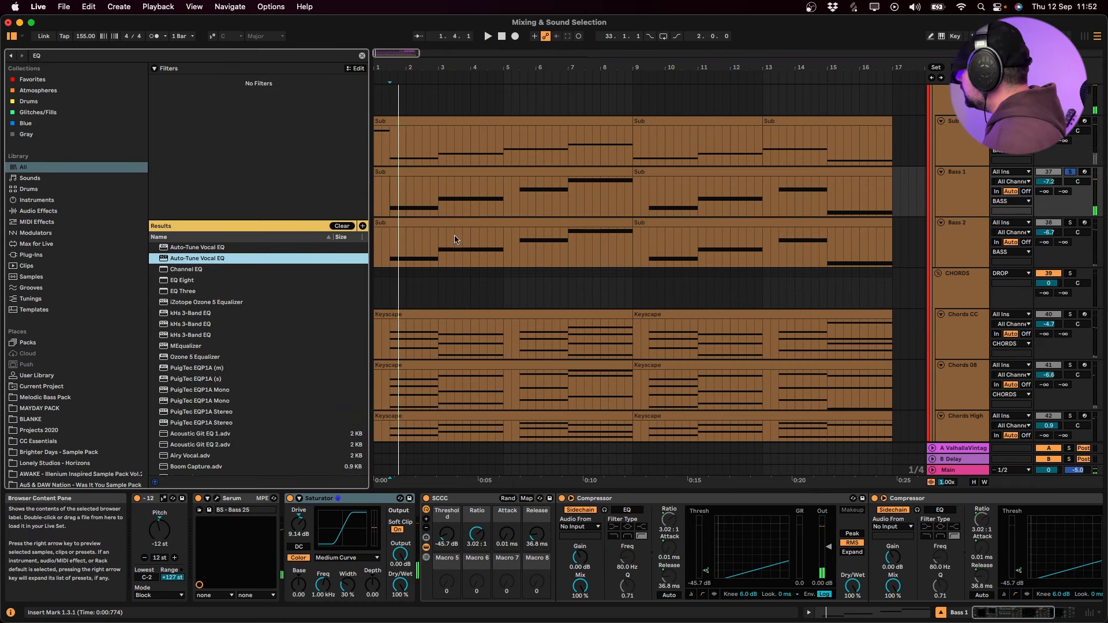
left_click_drag(184, 282, 488, 560)
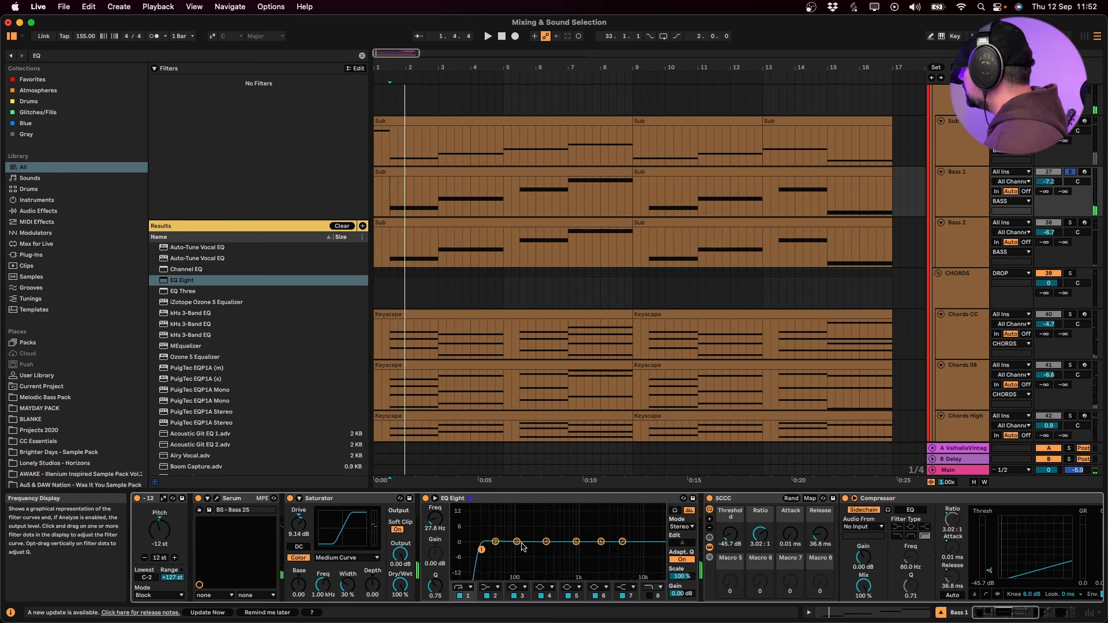
Turn off band 3 in EQ Eight and raise the band 1 low cut to 61.2 Hz while auditioning Bass 1
key("space")
left_click_drag(522, 547, 489, 511)
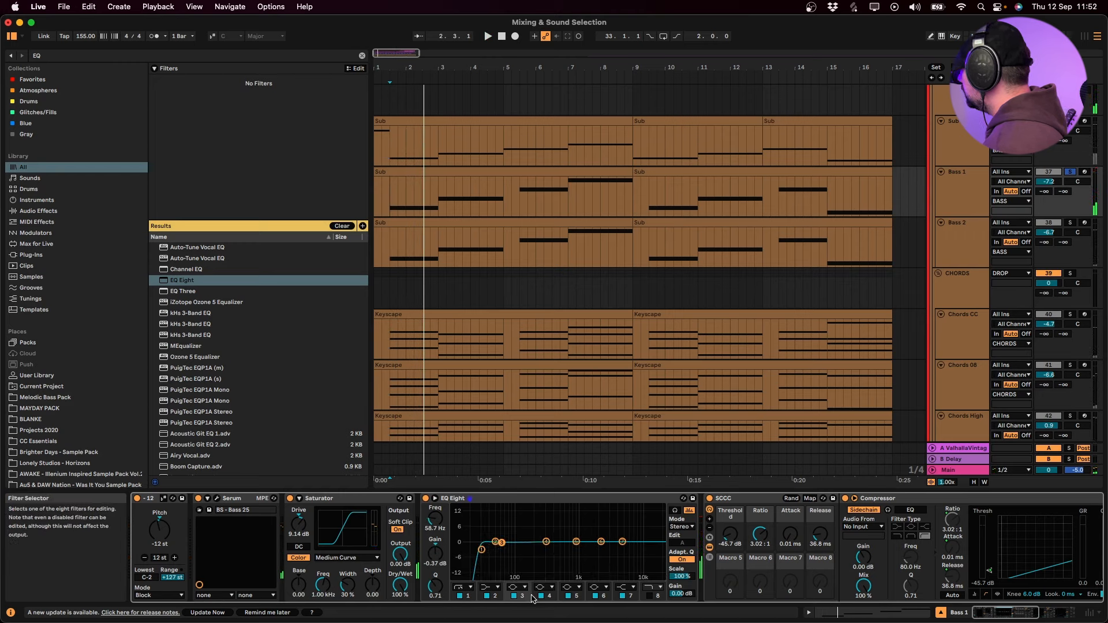
left_click(515, 596)
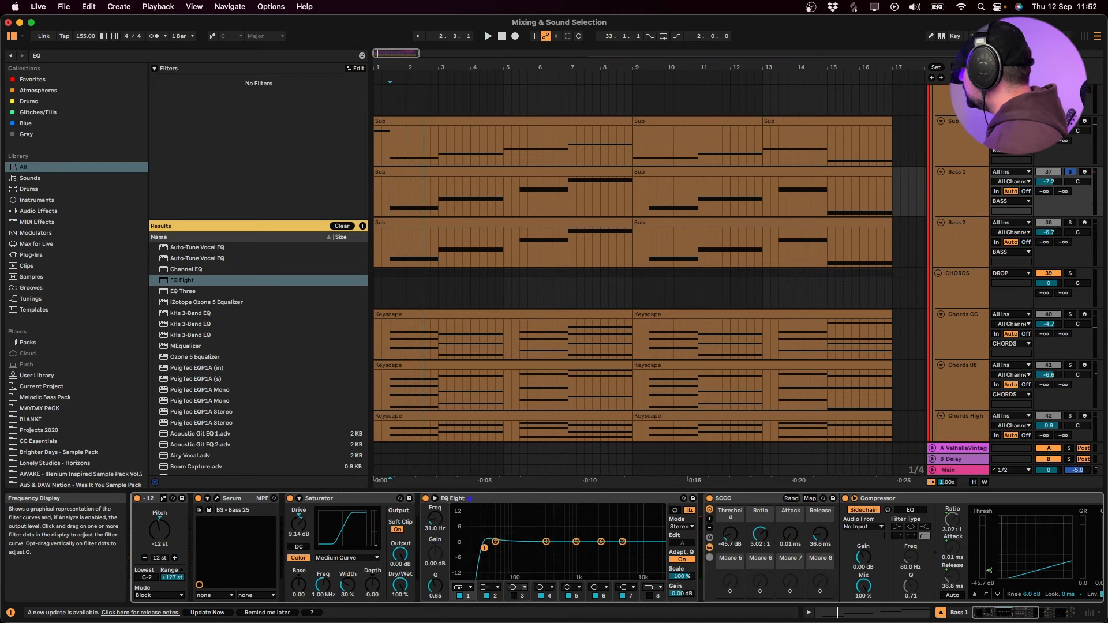
key("space")
left_click_drag(485, 548, 502, 552)
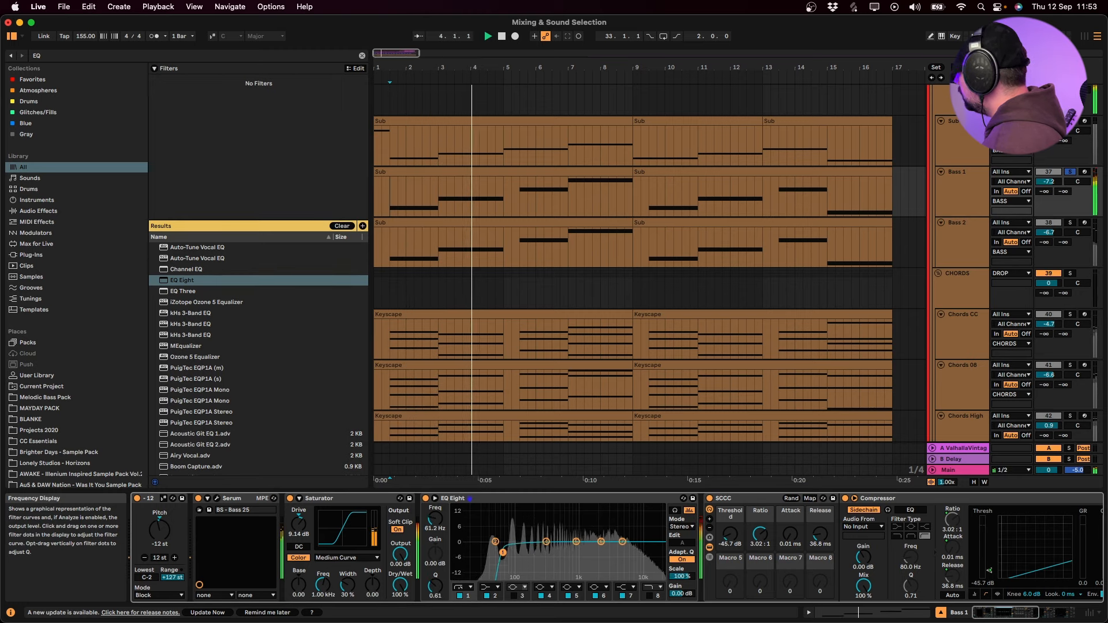
Cut EQ Eight's band 4 by 1.88 dB at 474 Hz, dip the upper mids slightly and compare with the EQ bypassed
key("space")
key("space")
mouse_move(576, 542)
left_mouse_down()
mouse_move(587, 533)
mouse_move(612, 545)
mouse_move(550, 515)
mouse_move(576, 510)
mouse_move(555, 507)
mouse_move(558, 546)
left_mouse_up()
key("space")
key("space")
key("space")
key("space")
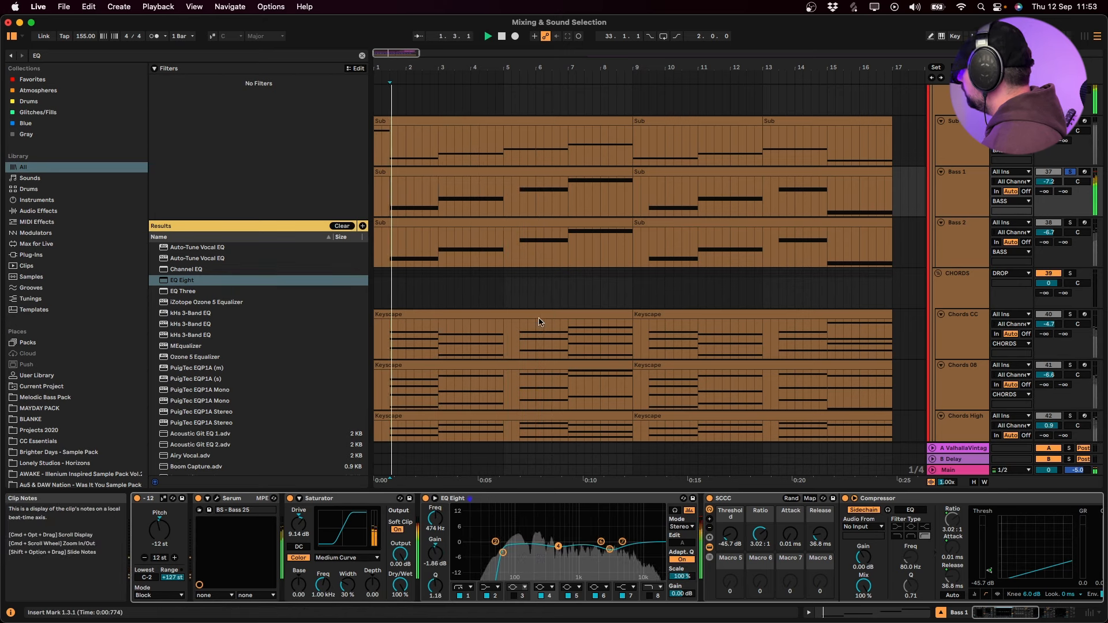
left_click(426, 499)
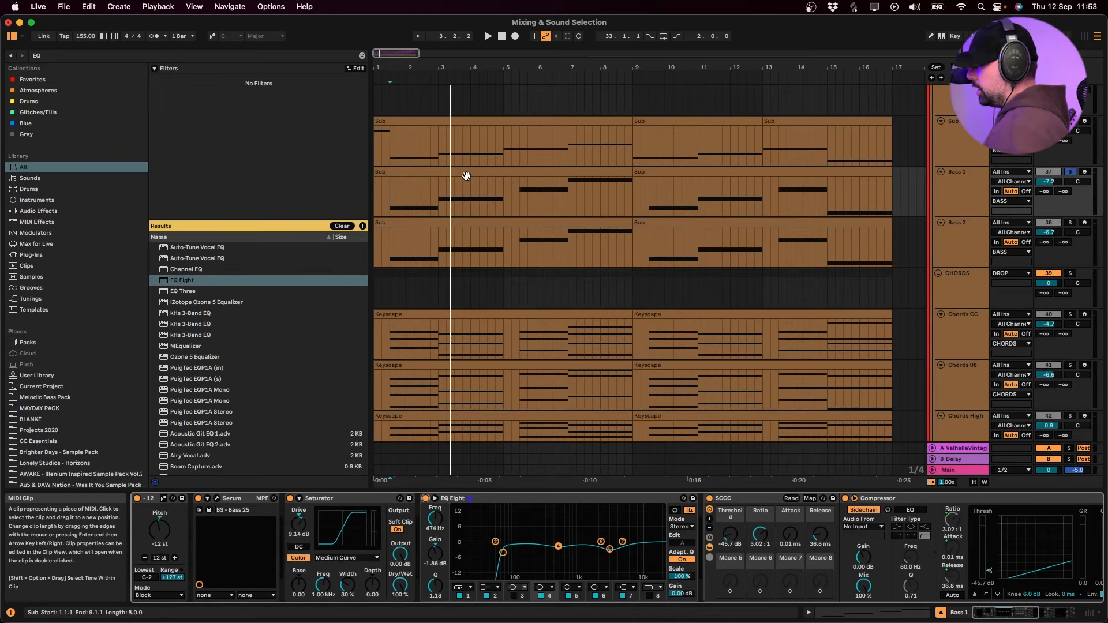
Examine the Sub track's device chain, return to Bass 1 and audition it from 1.3.1
left_click(953, 183)
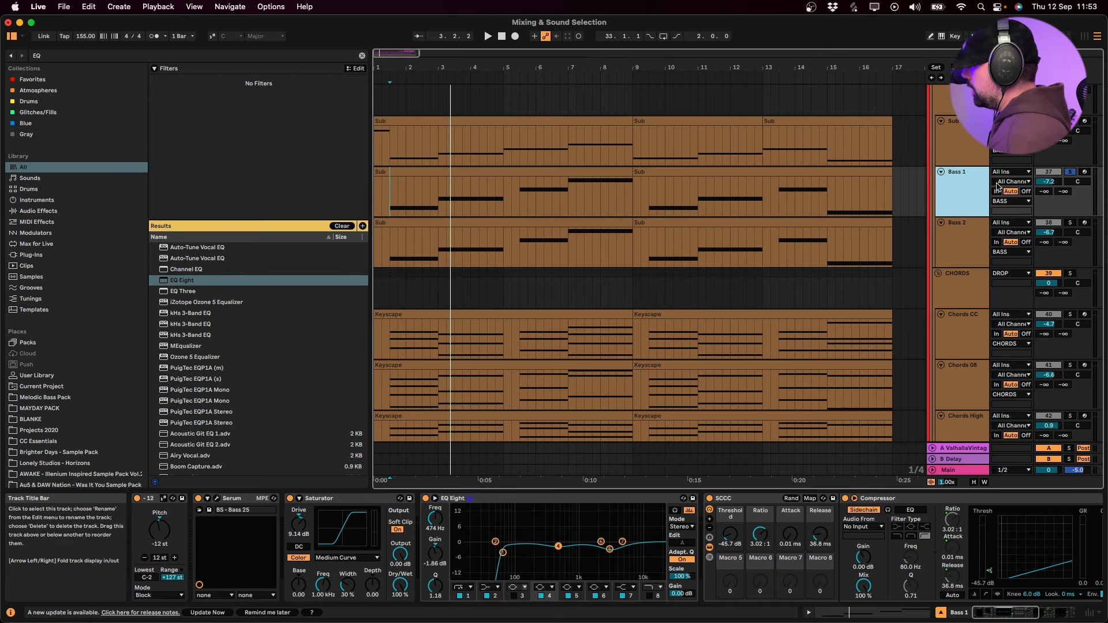
left_click(959, 142)
key("space")
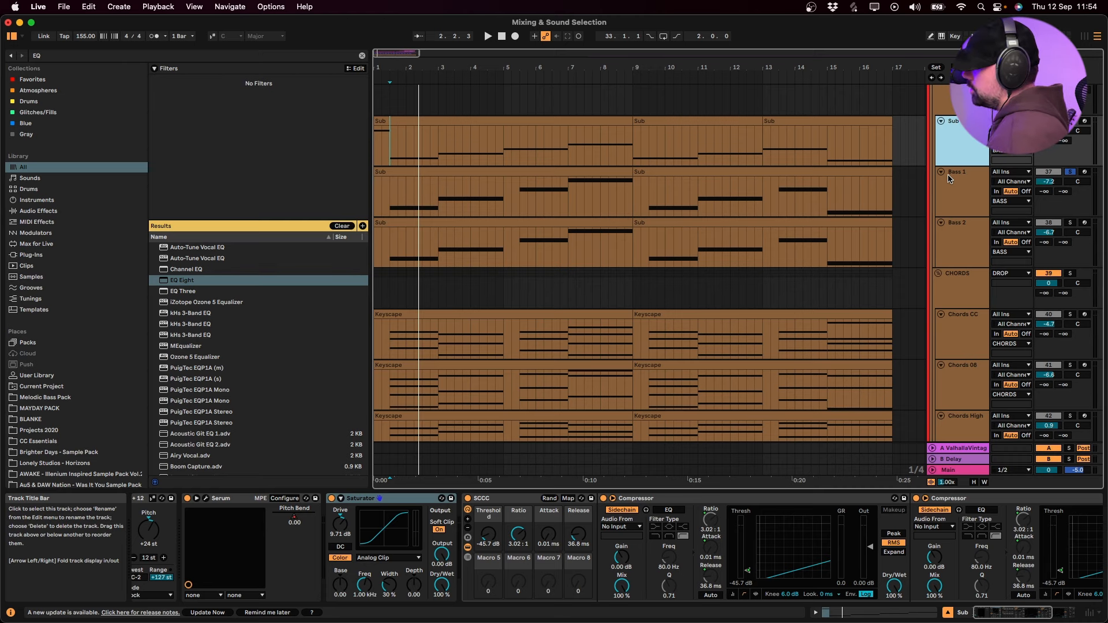
left_click(950, 179)
key("space")
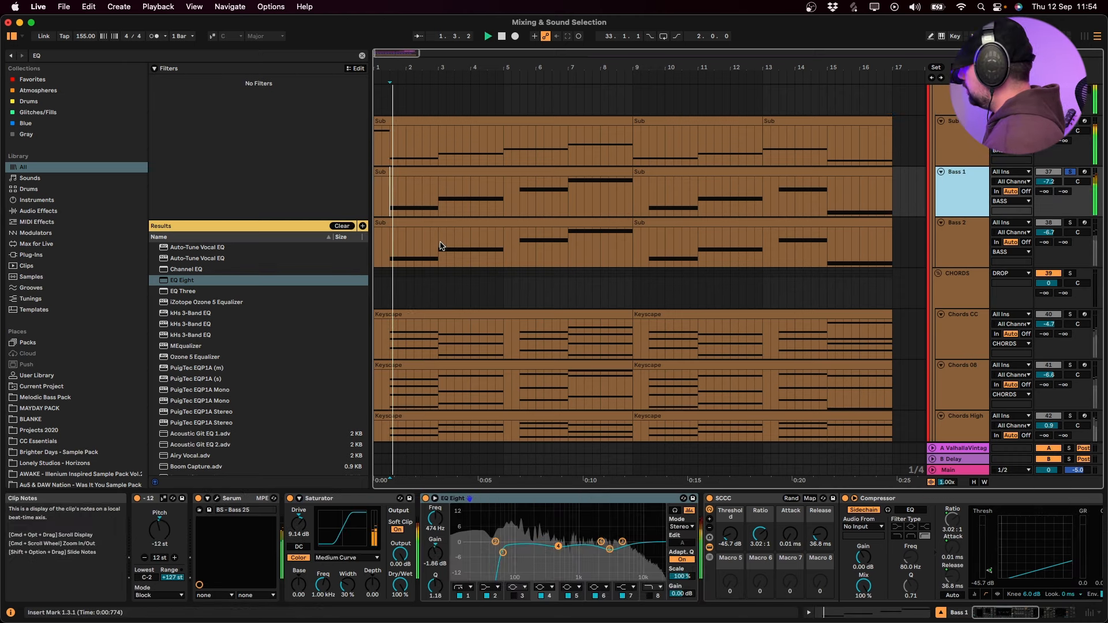
Solo Bass 2 instead of Bass 1 and audition it from 1.3.1
left_click(970, 242)
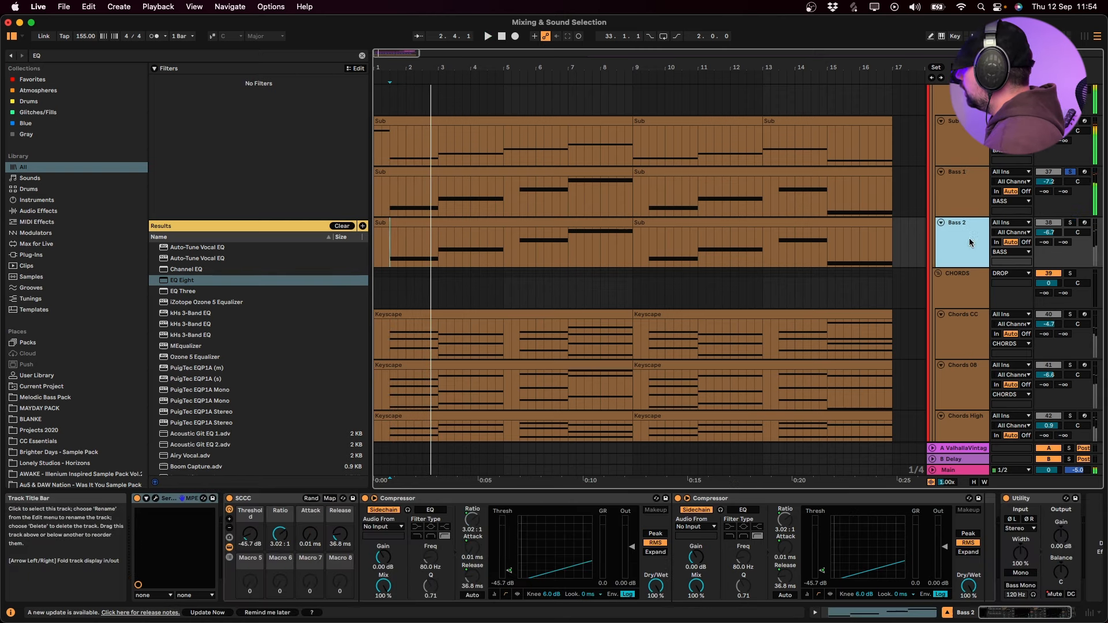
key("s")
key("space")
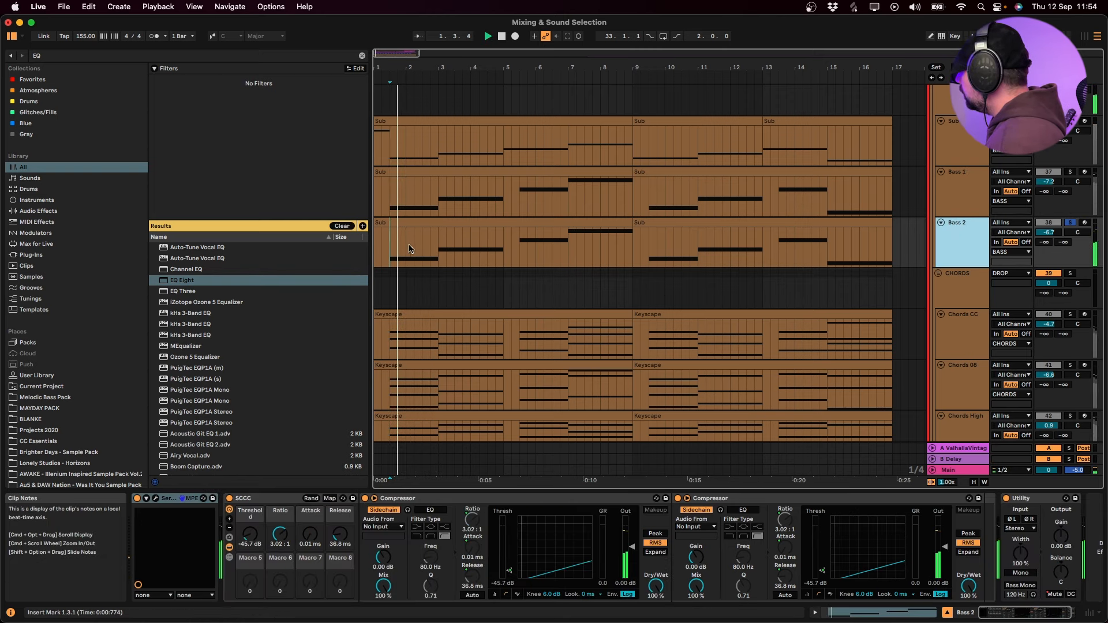
left_click(391, 245)
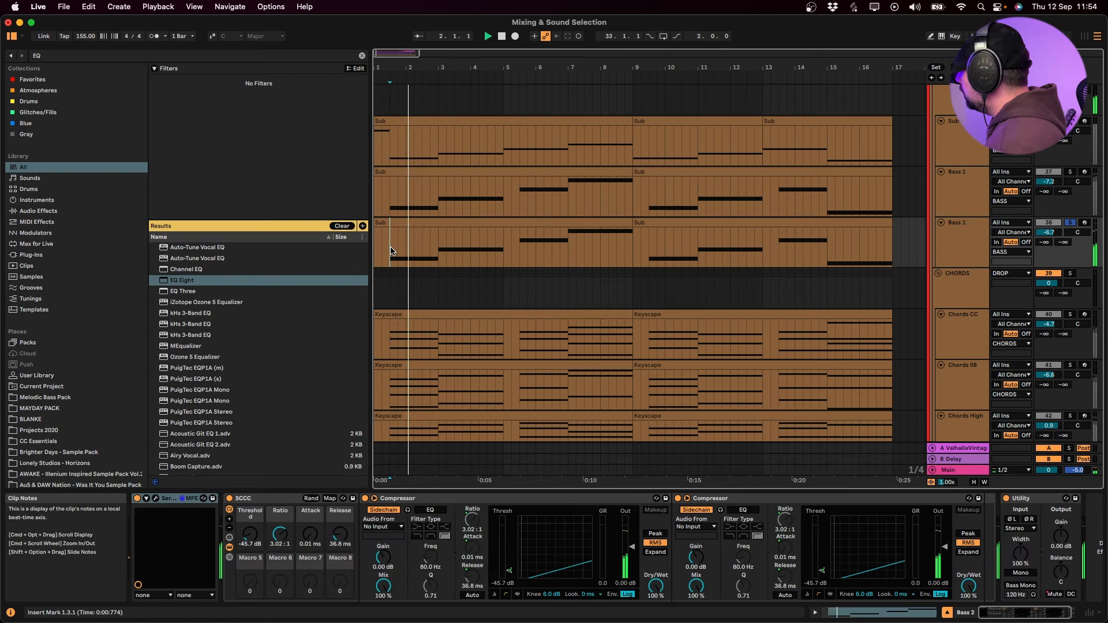
Open Serum on Bass 2 and load BS - Fill 01 from the user folder Lonely Studios - Horizons (Serum Presets)
left_click(156, 498)
left_click(695, 115)
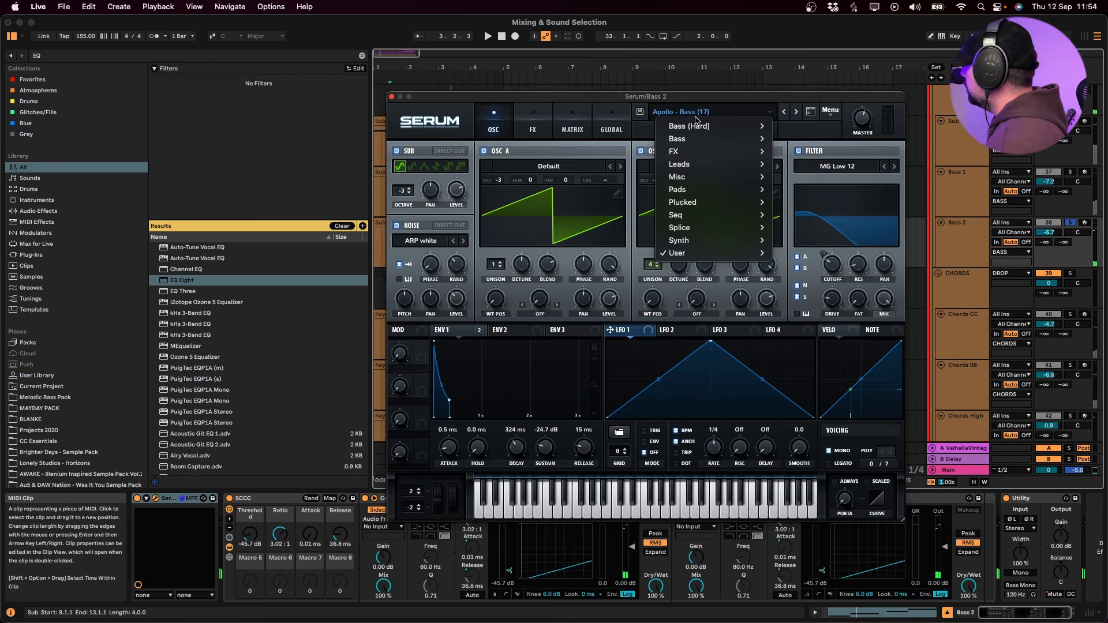
mouse_move(690, 256)
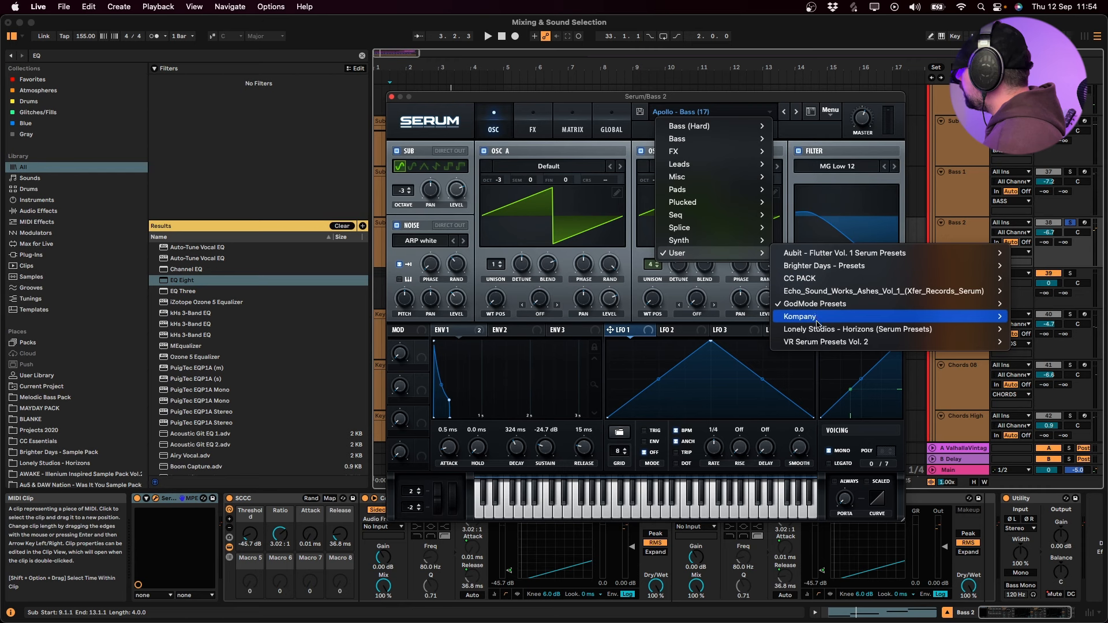
mouse_move(820, 331)
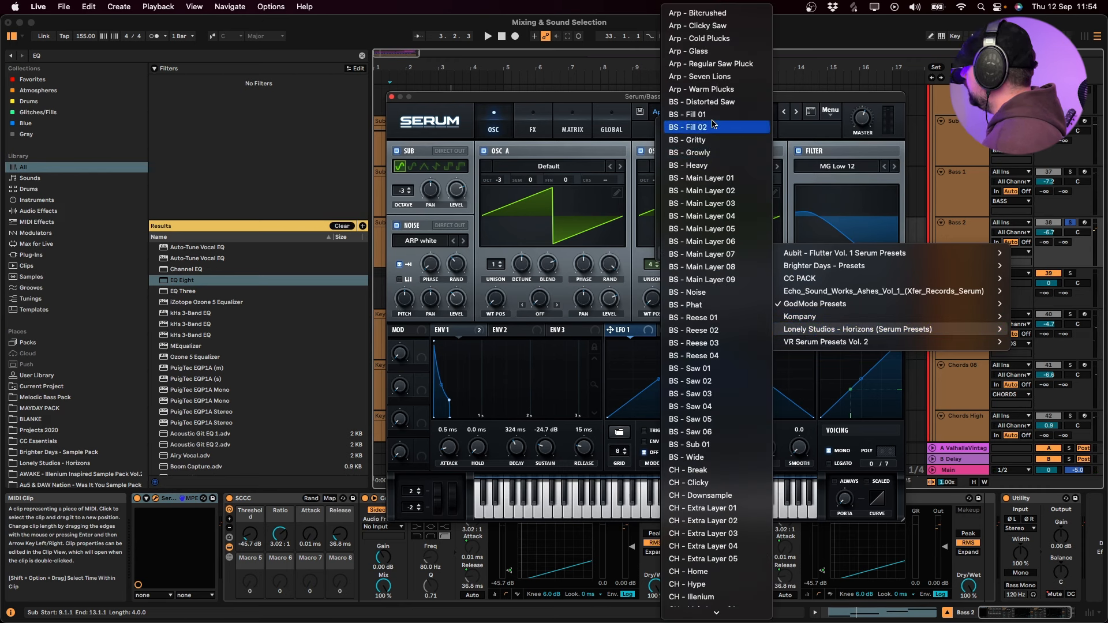
left_click(688, 114)
key("space")
Audition the following bass presets on Bass 2 one after another, up to BS - Main Layer 05
left_click(798, 112)
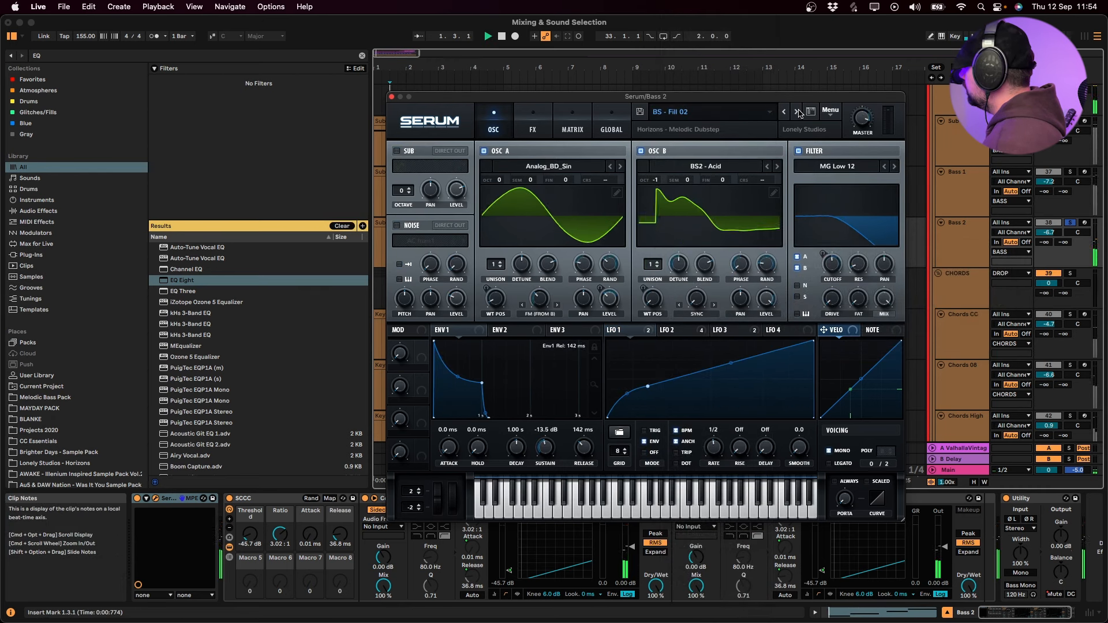
left_click(798, 112)
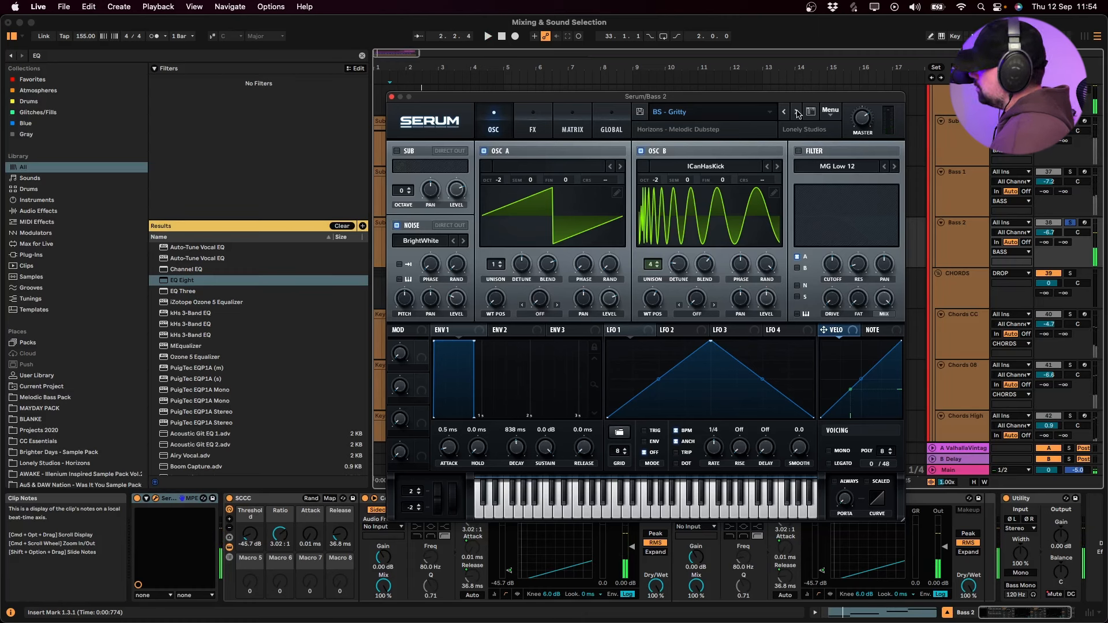
left_click(798, 112)
key("space")
left_click(798, 112)
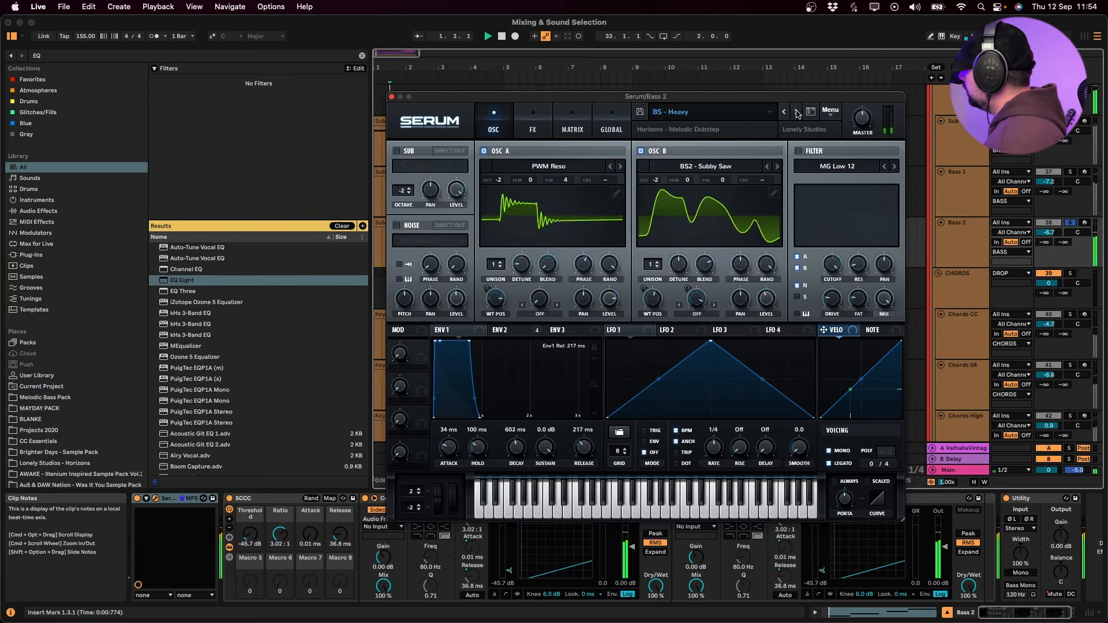
left_click(798, 112)
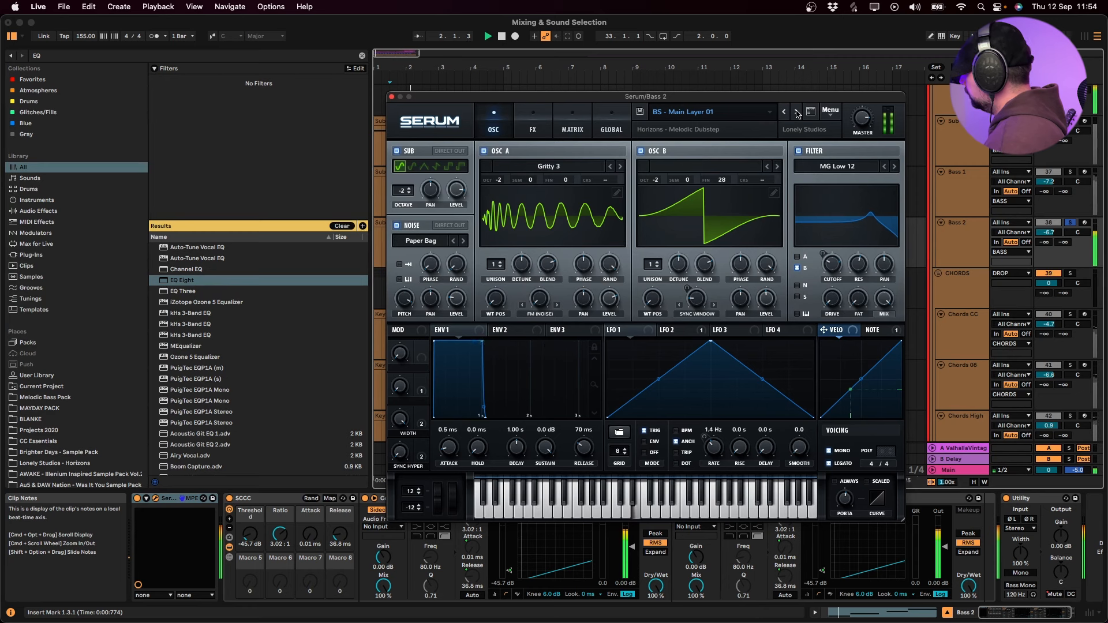
left_click(798, 112)
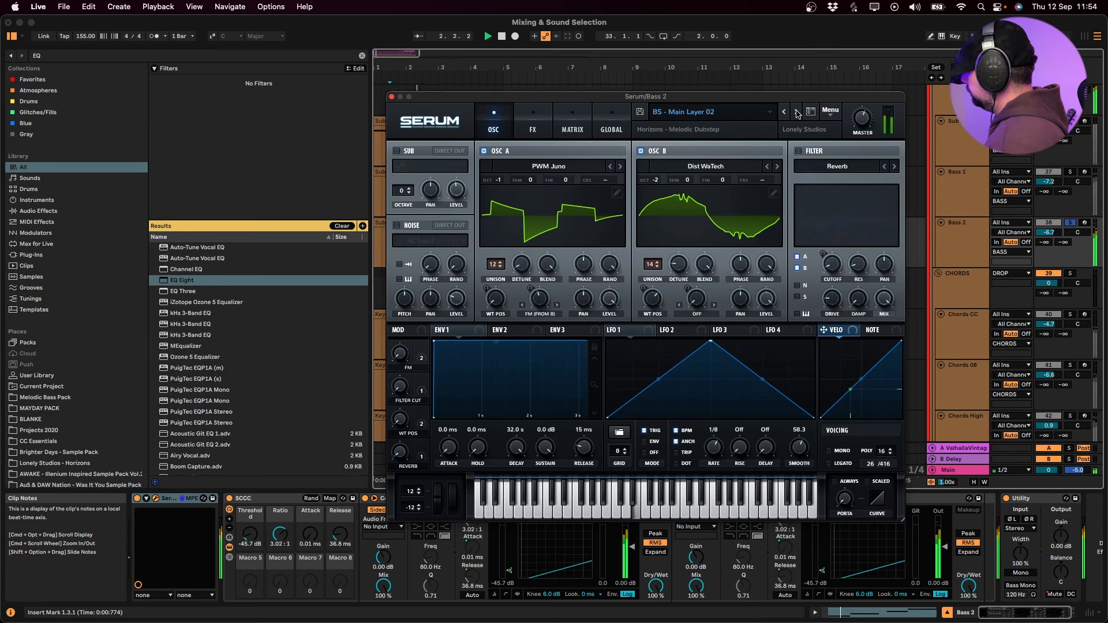
left_click(798, 112)
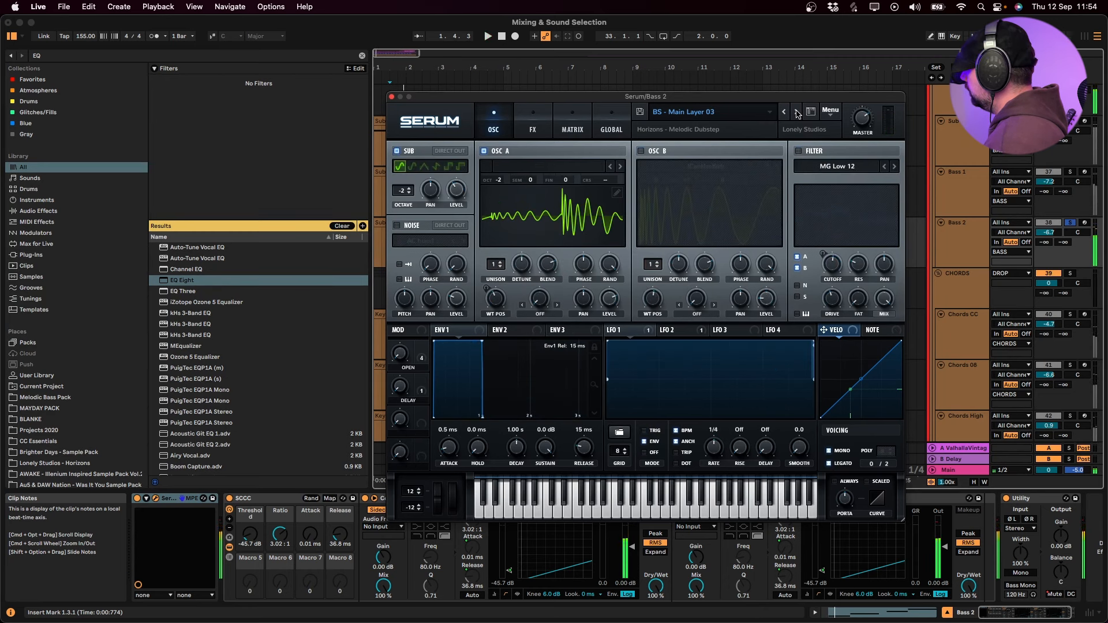
left_click(797, 112)
left_click(798, 112)
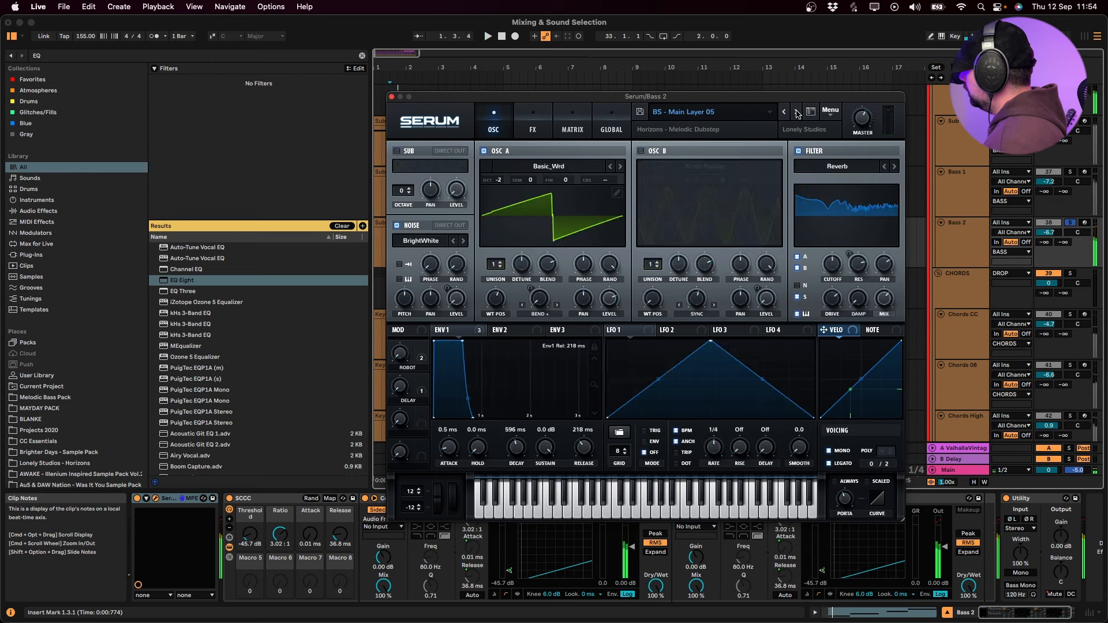
Load the BA Angle Grinder [SN] preset from the Bass (Hard) category into Serum on Bass 2
left_click(710, 112)
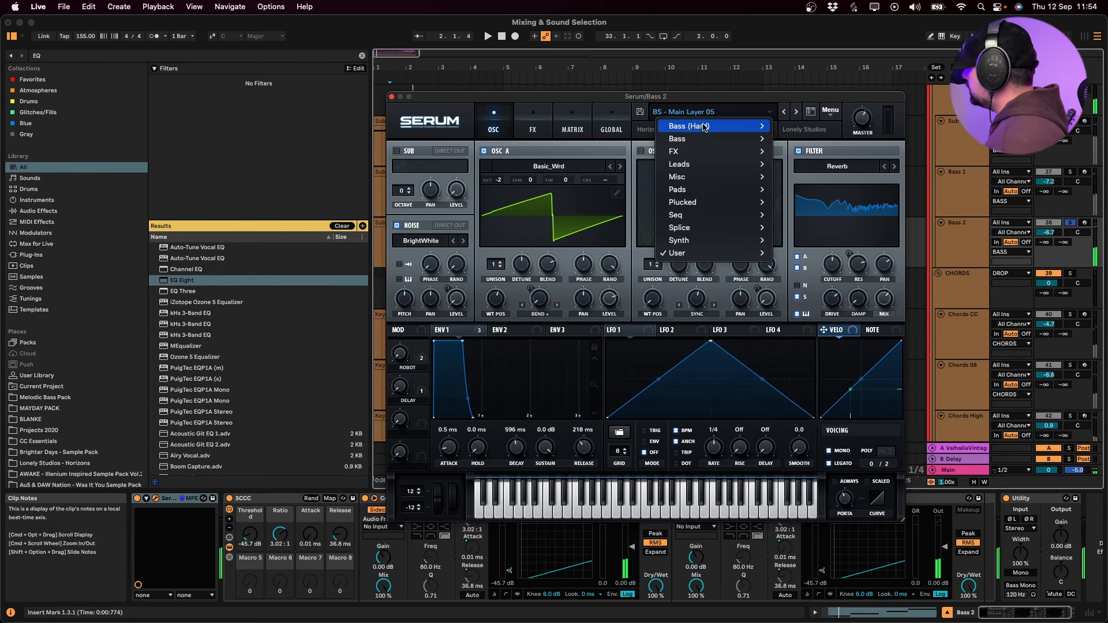
mouse_move(721, 126)
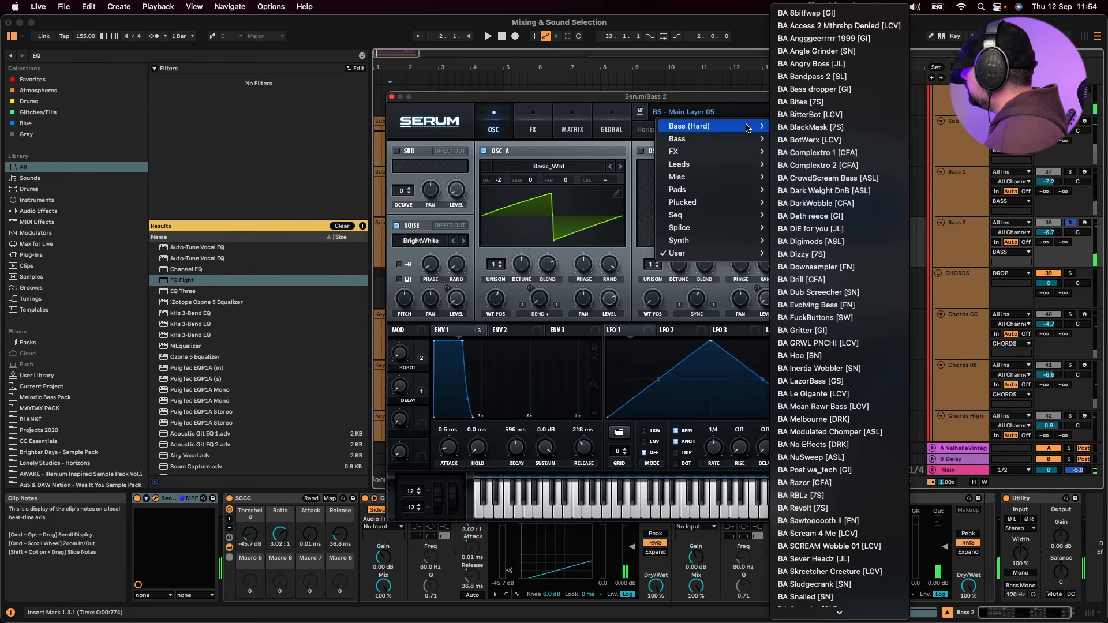
left_click(845, 51)
Find the "- 12.adv" pitch preset in the browser, add it before Serum on Bass 2 and audition the track
key("super+f")
type("12")
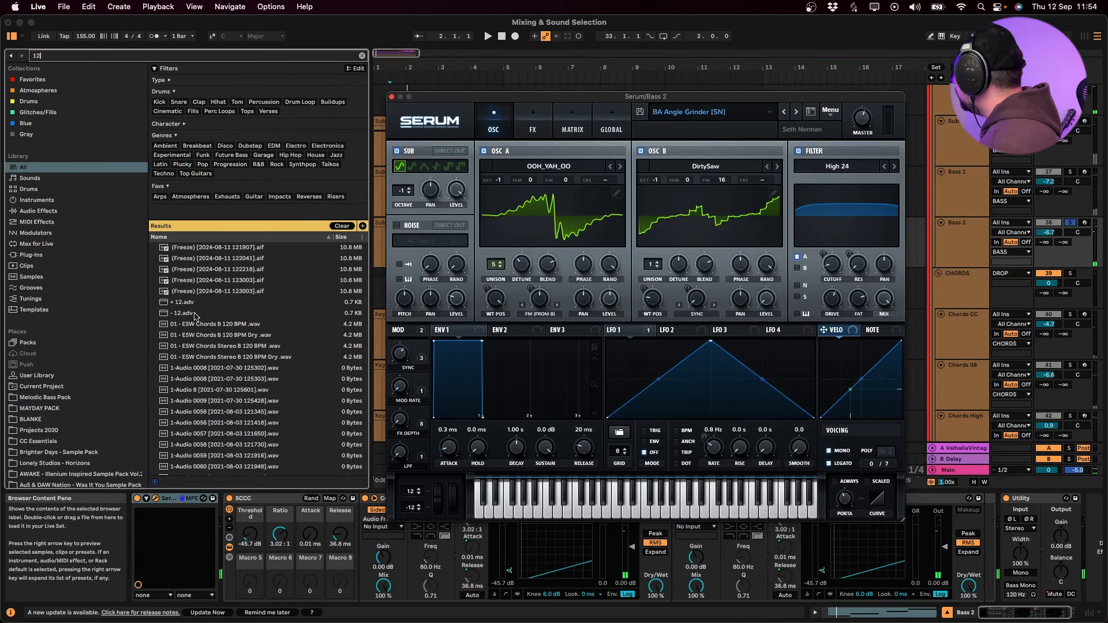
left_click(194, 314)
key("Return")
key("space")
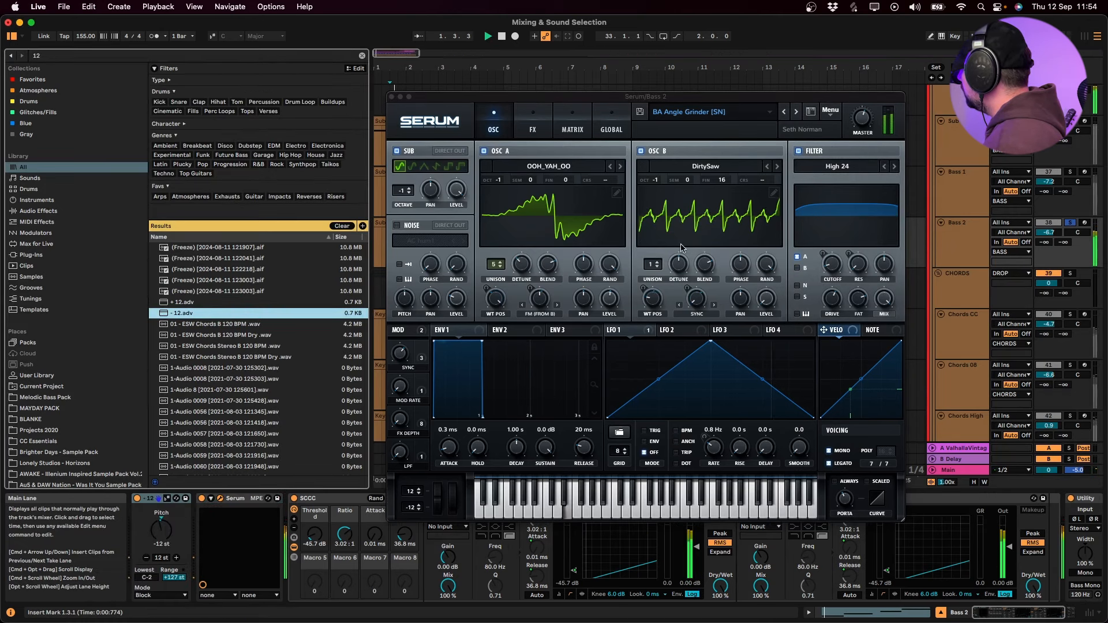
Audition the following hard bass presets in Serum one after another, up to BA Complextro 1 [CFA]
left_click(796, 112)
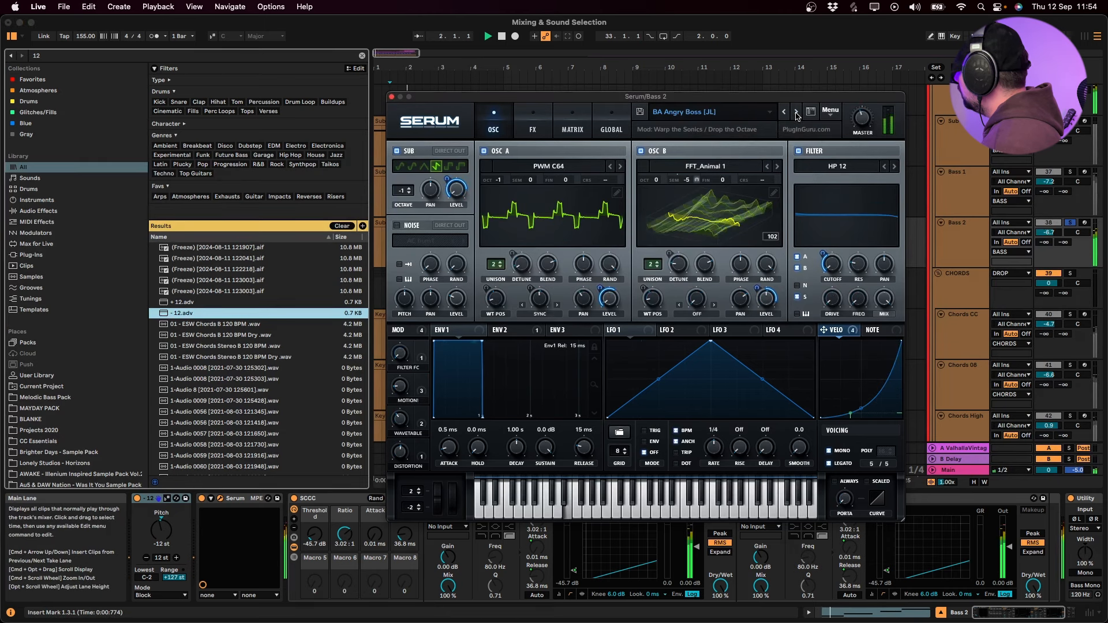
left_click(796, 112)
left_click(796, 113)
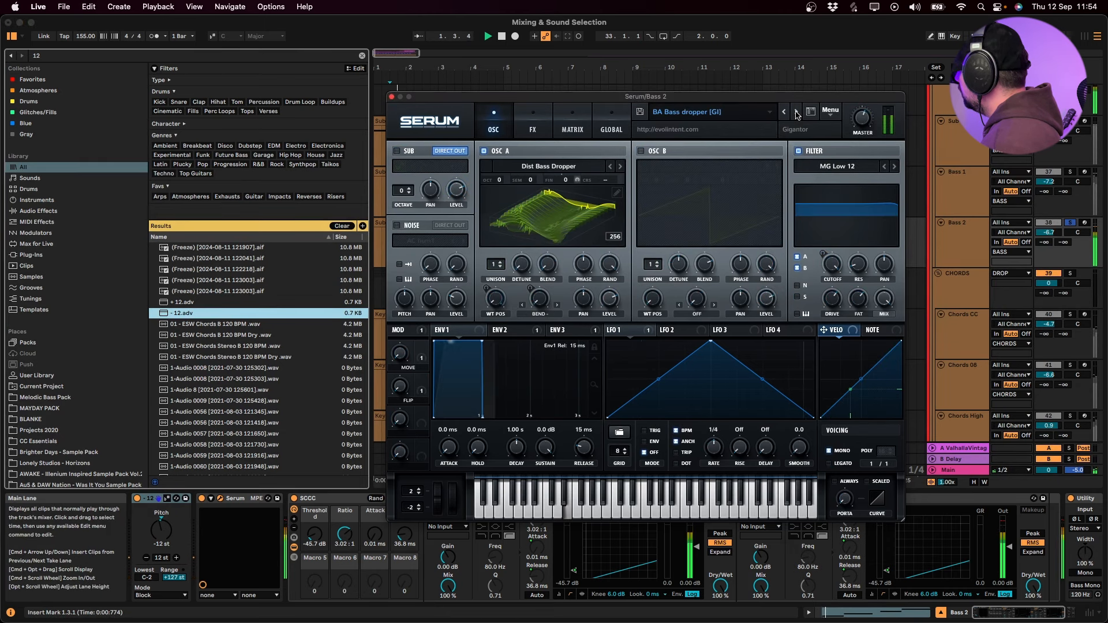
left_click(796, 112)
left_click(796, 112)
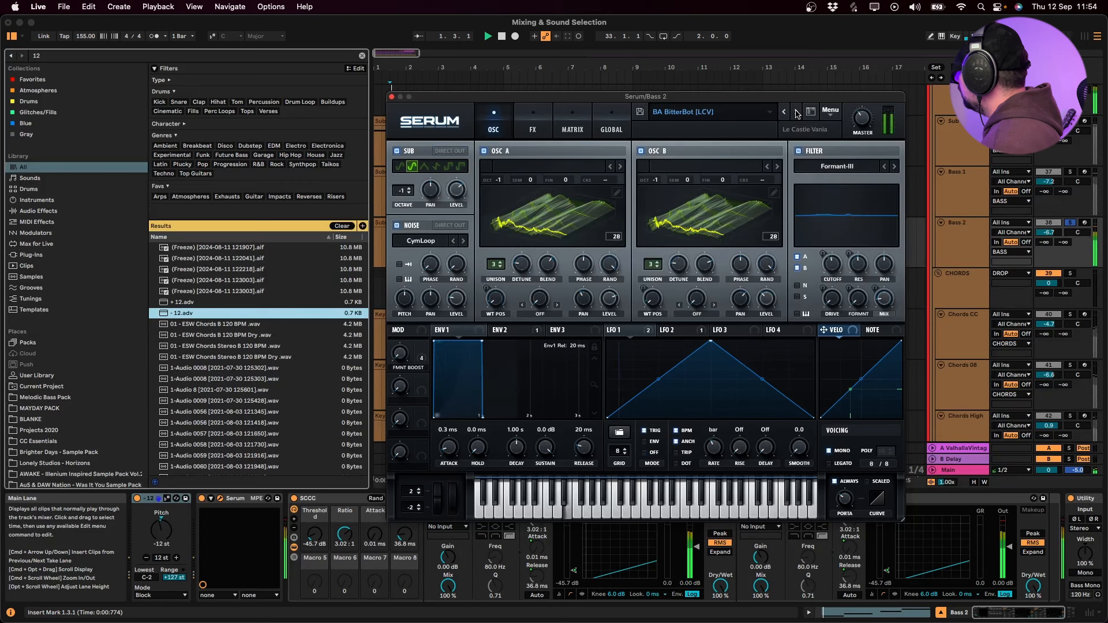
left_click(797, 113)
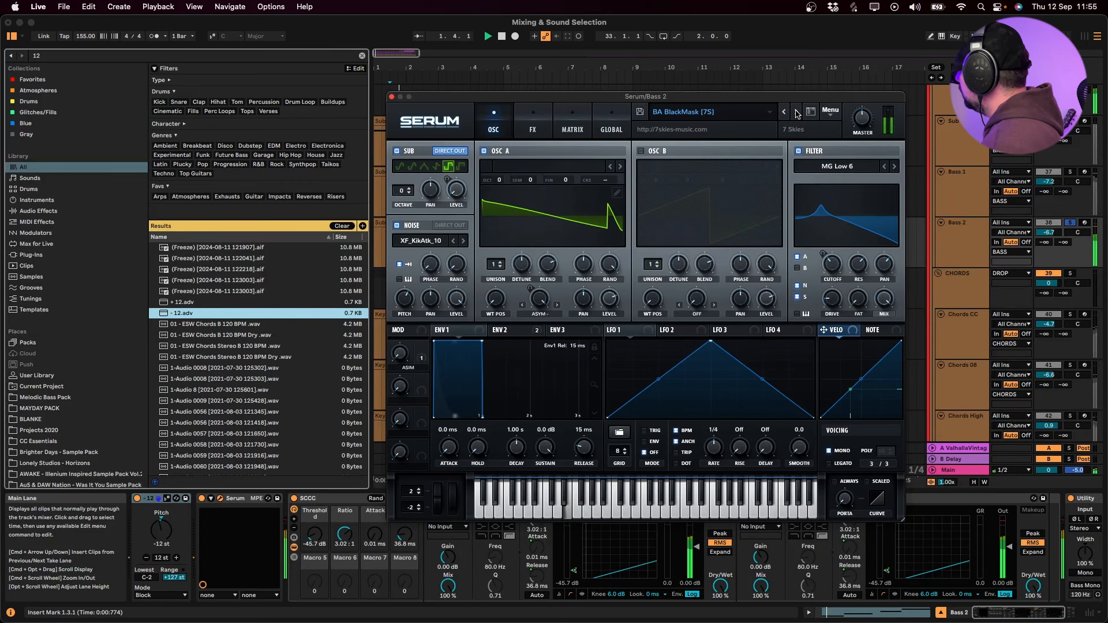
left_click(797, 113)
left_click(796, 113)
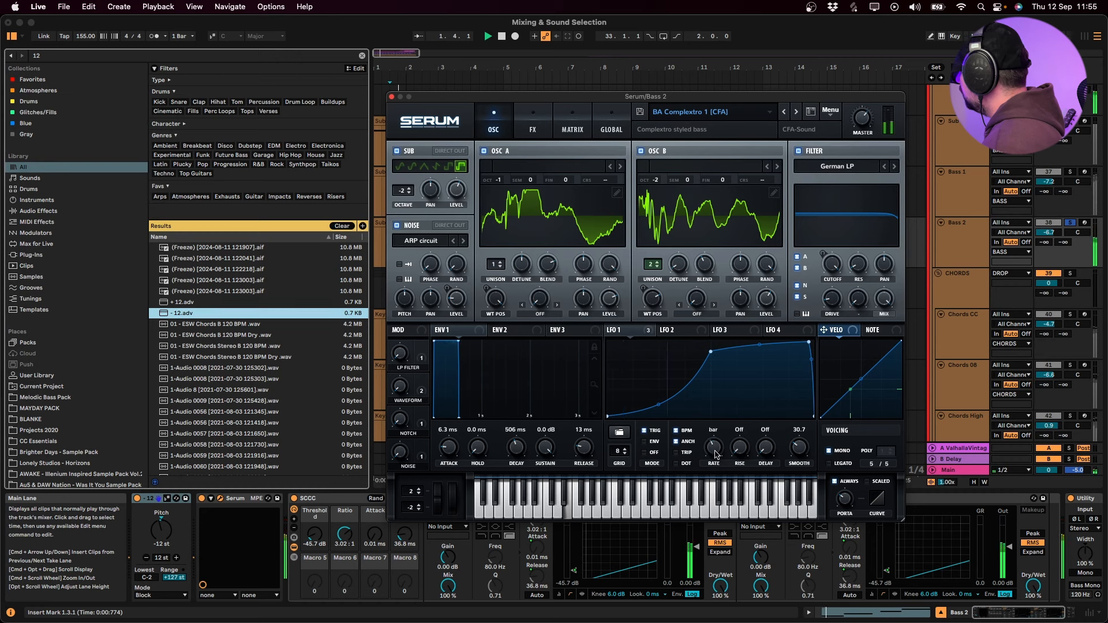
Reshape the LFO 1 curve so it rises faster, moving its peak earlier and bowing the rise upward
key("space")
left_click_drag(710, 353, 645, 341)
left_click_drag(624, 398, 621, 381)
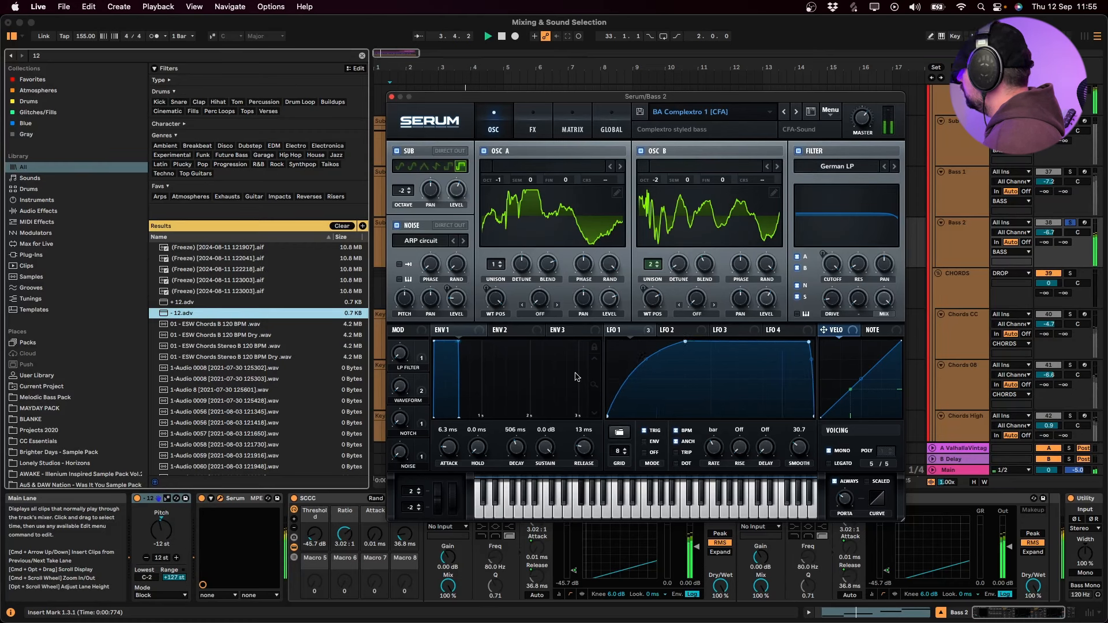
Set oscillator A's warp mode to Asym +/-, modulate it with LFO 2 and adjust the warp to about -32%
left_click(542, 314)
left_click(549, 454)
left_click_drag(539, 298, 556, 271)
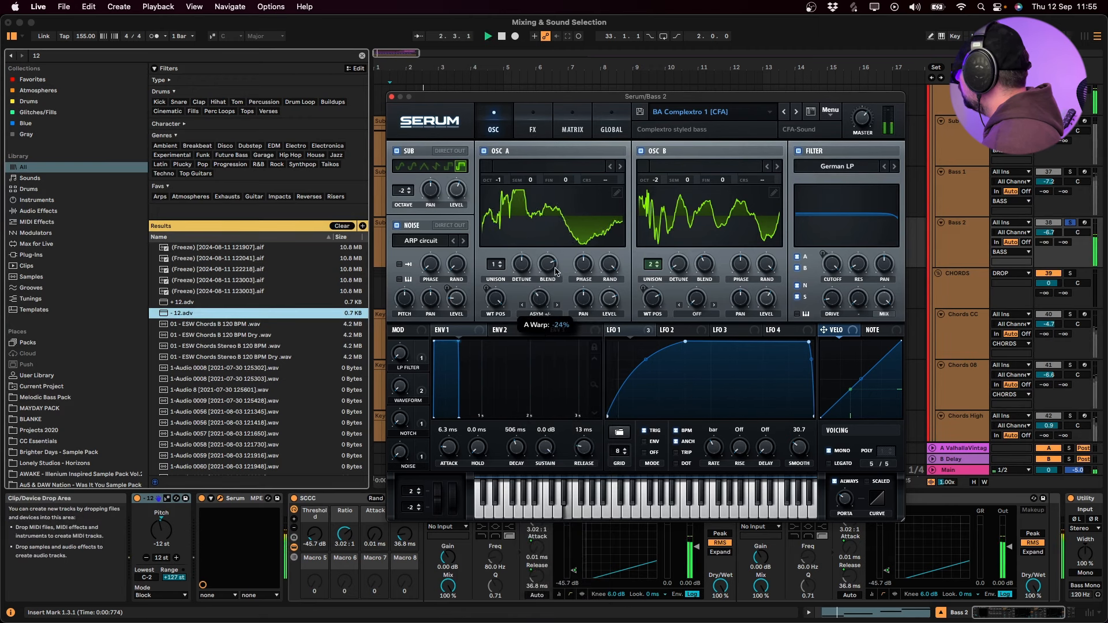
left_click(677, 333)
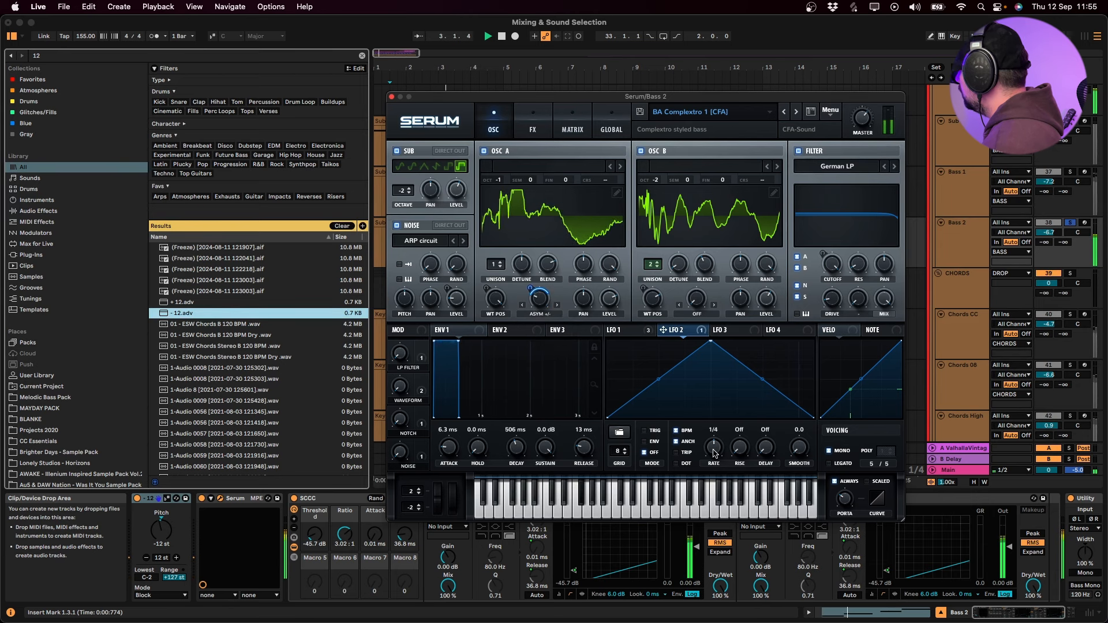
left_click_drag(532, 285, 533, 288)
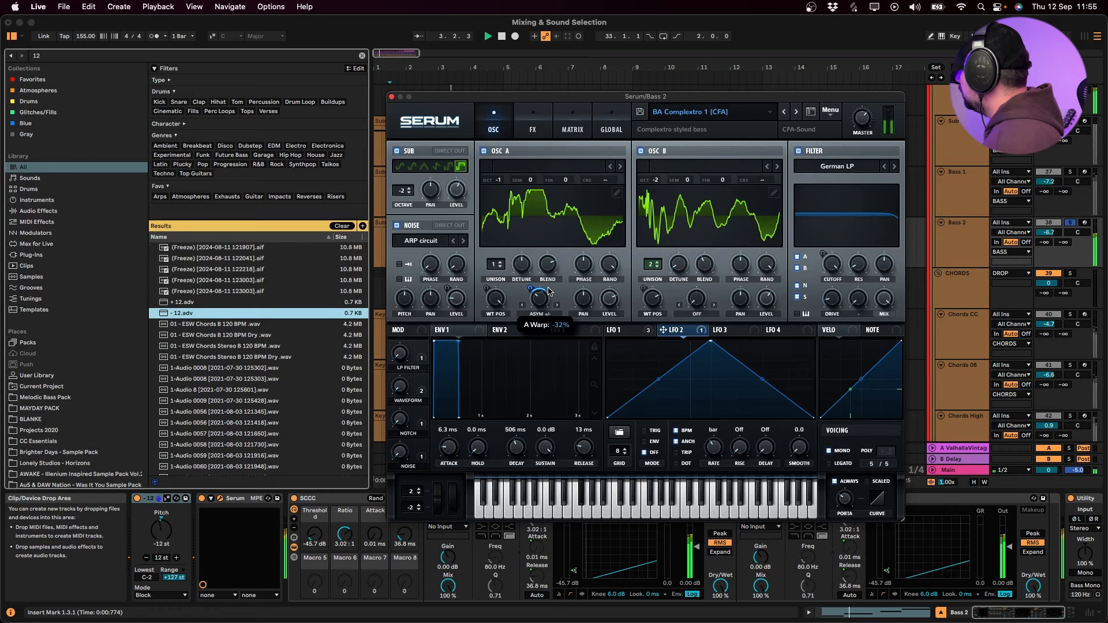
Set oscillator B's warp mode to Bend +/-, adjust its warp amount and modulate it with LFO 2
left_click(710, 314)
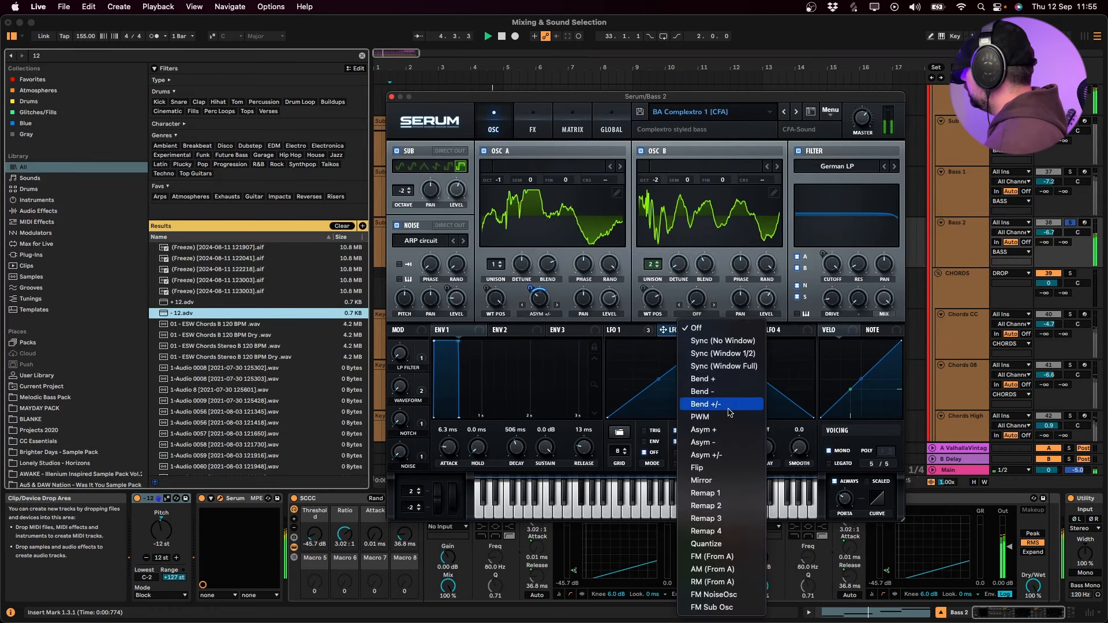
left_click(701, 421)
left_click_drag(694, 297, 713, 248)
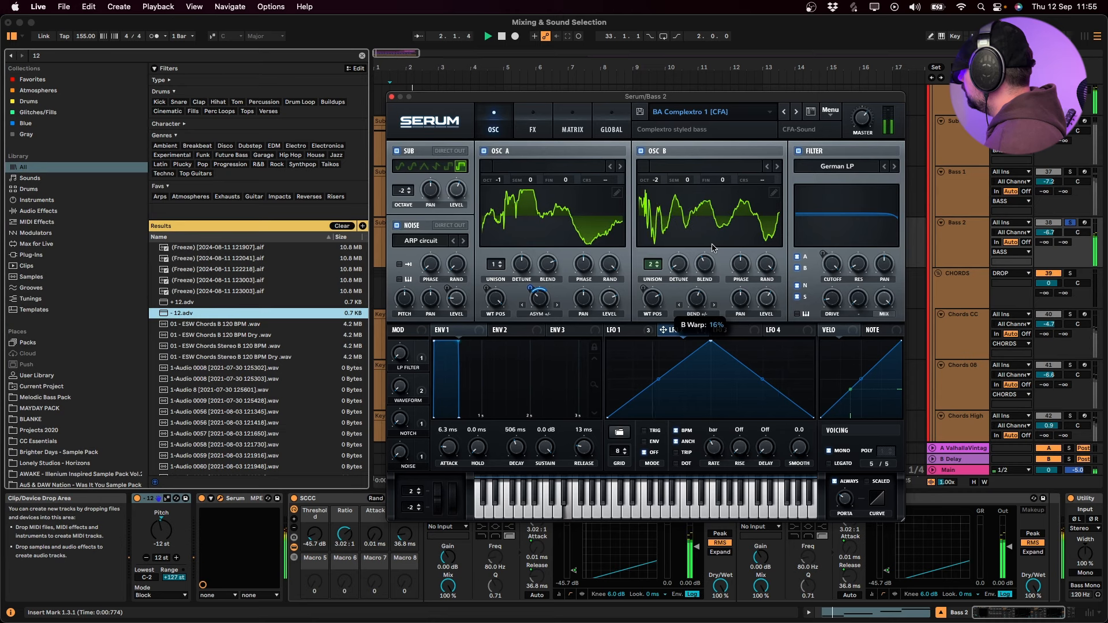
key("space")
left_click_drag(683, 330, 679, 302)
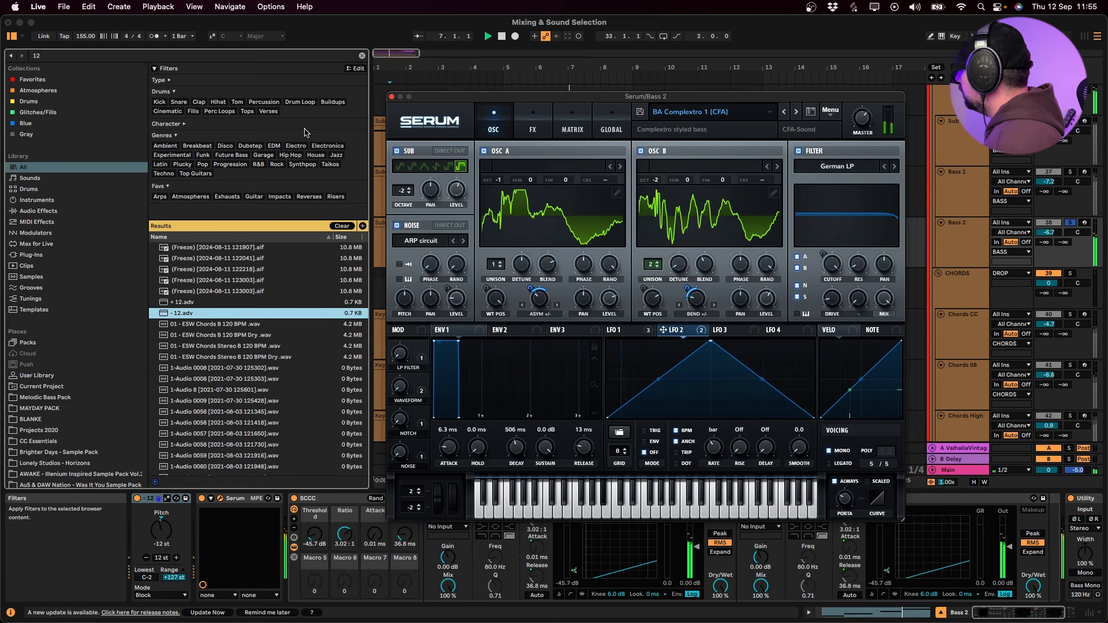
Close Serum, insert Decapitator between Serum and SCCC on Bass 2, audition it and close its window
left_click(392, 96)
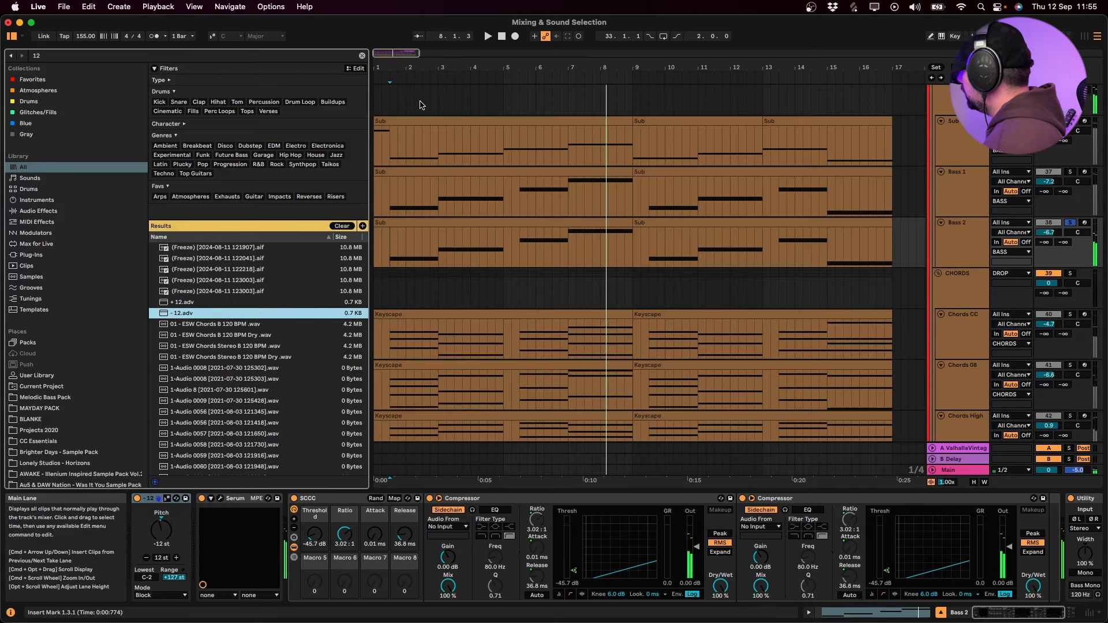
key("super+f")
type("DECAP")
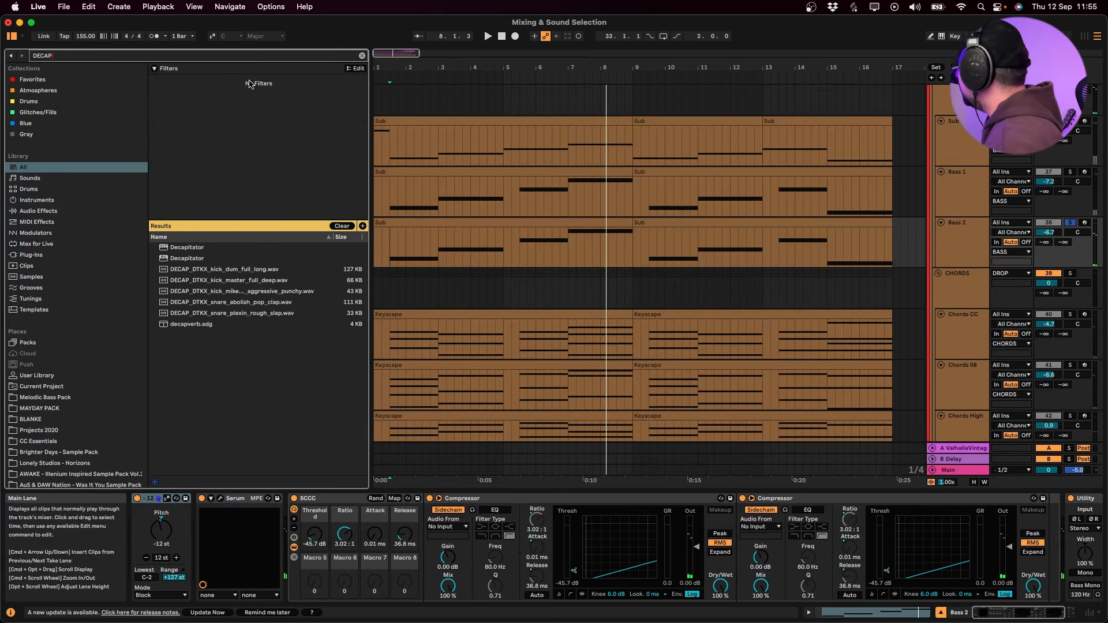
left_click(180, 249)
left_click_drag(280, 484, 285, 510)
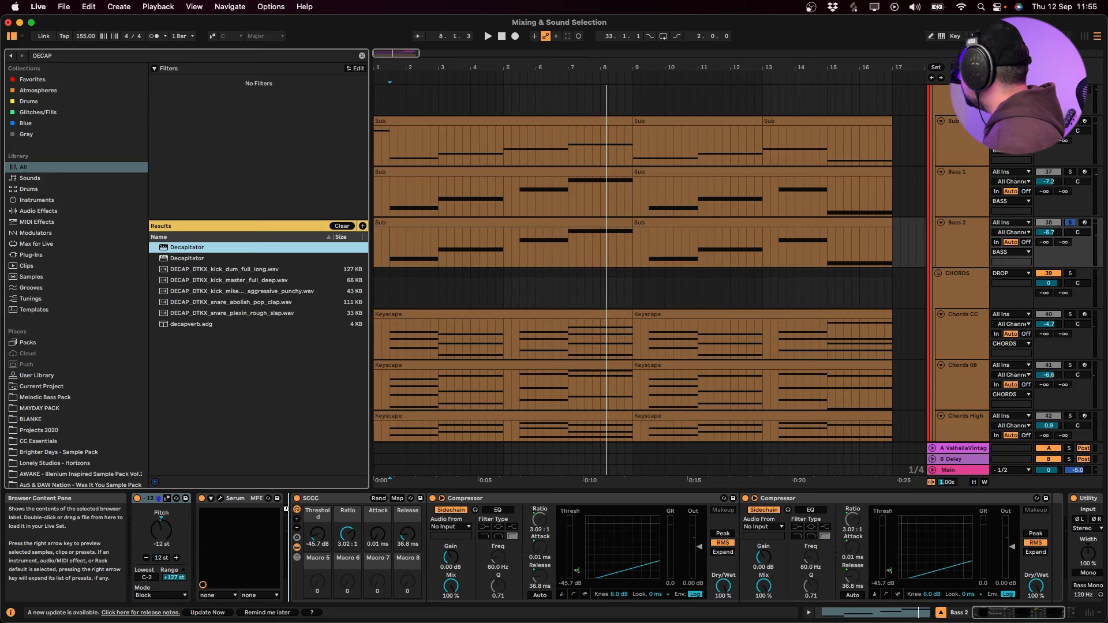
left_click_drag(347, 482, 323, 519)
key("space")
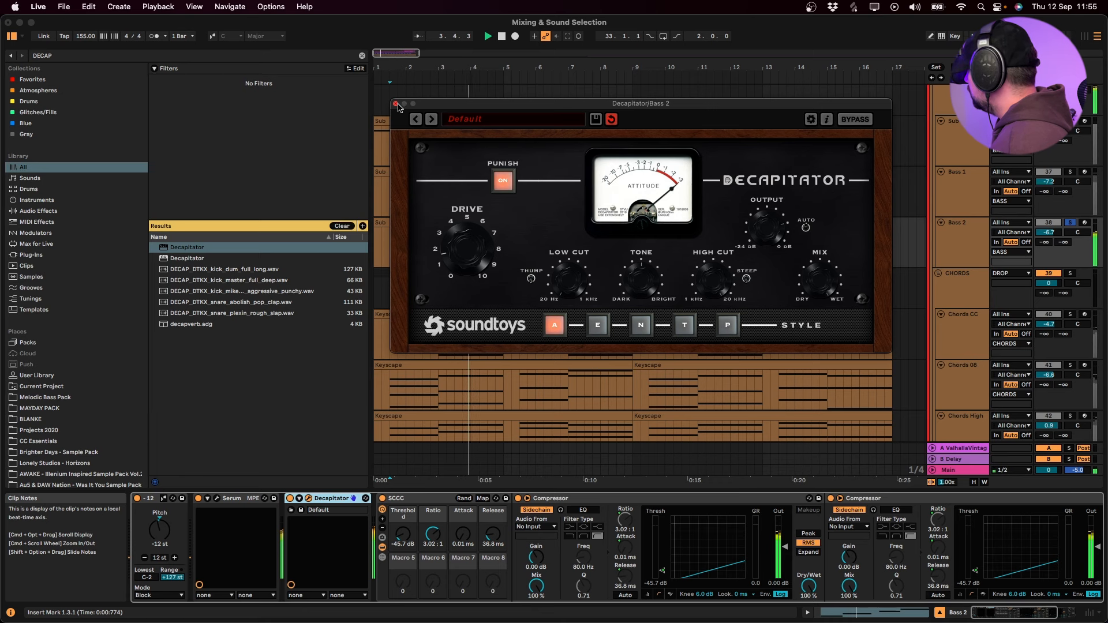
left_click(396, 104)
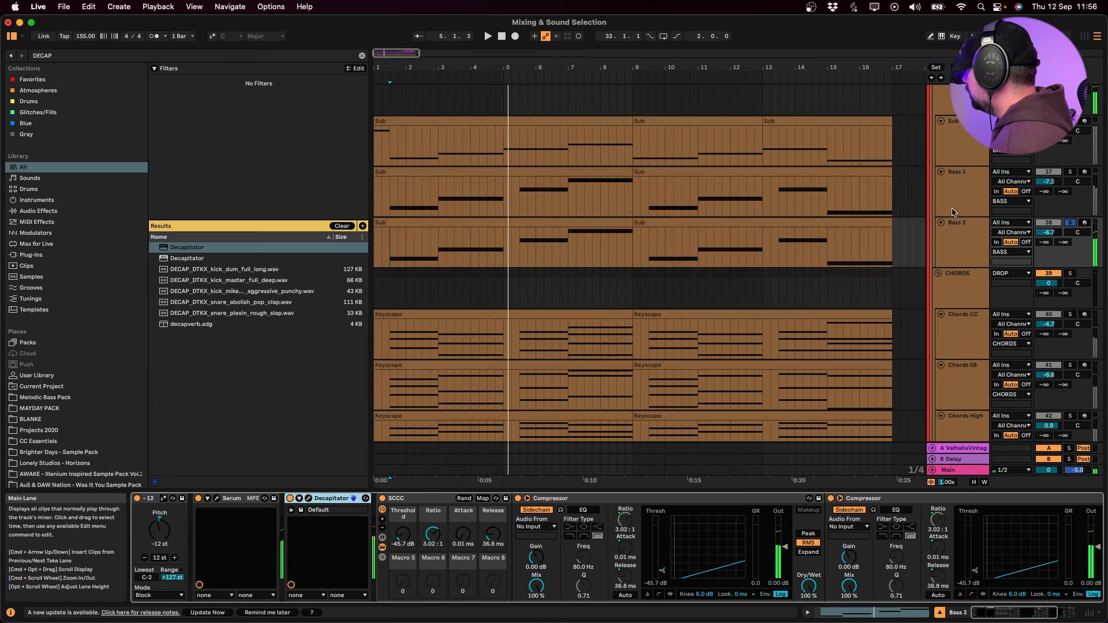
Solo Bass 1 together with Bass 2, audition both layers and start a new browser search for Bass 2
left_click(961, 193)
left_click(969, 249)
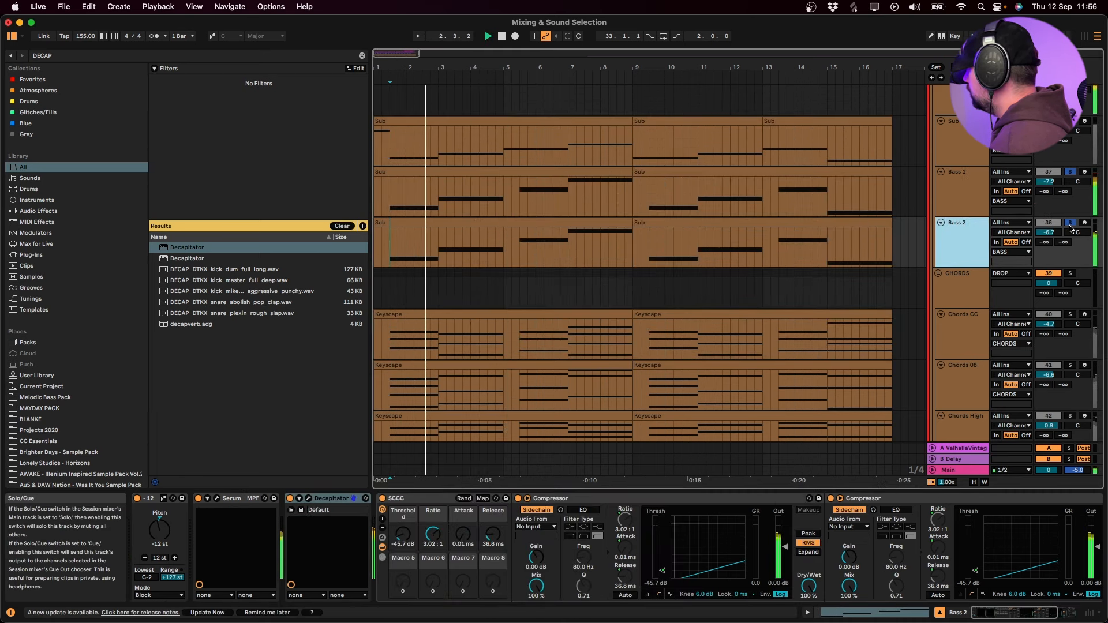
left_click(1071, 223)
key("super+f")
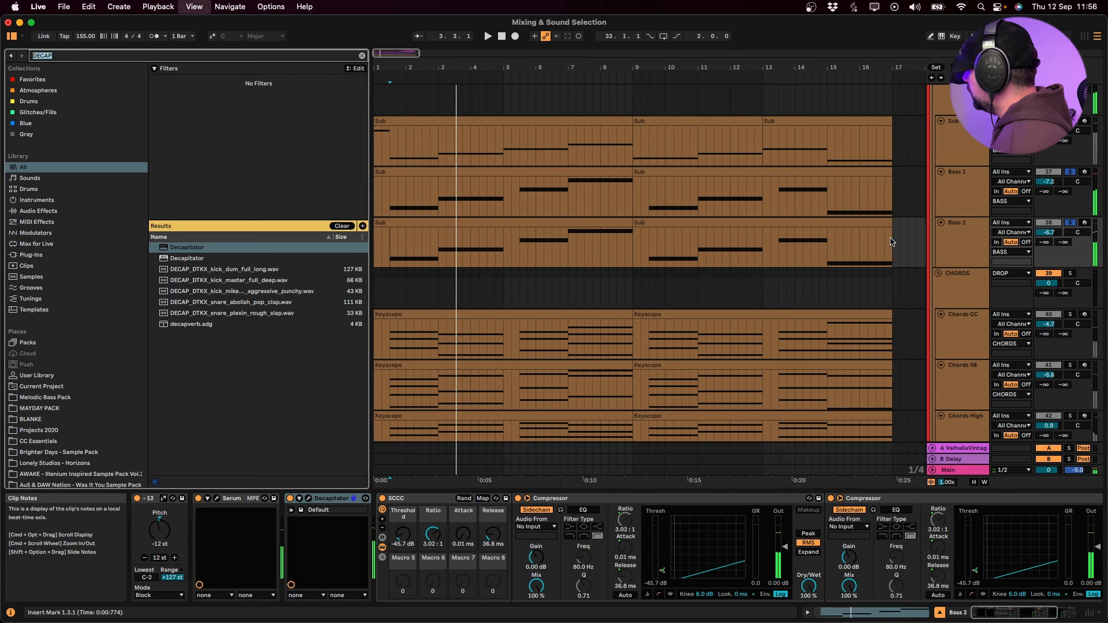
Add EQ Eight after Decapitator on the Bass 2 track and cut its lows at about 100 Hz
type("EQ")
left_click_drag(185, 280, 372, 536)
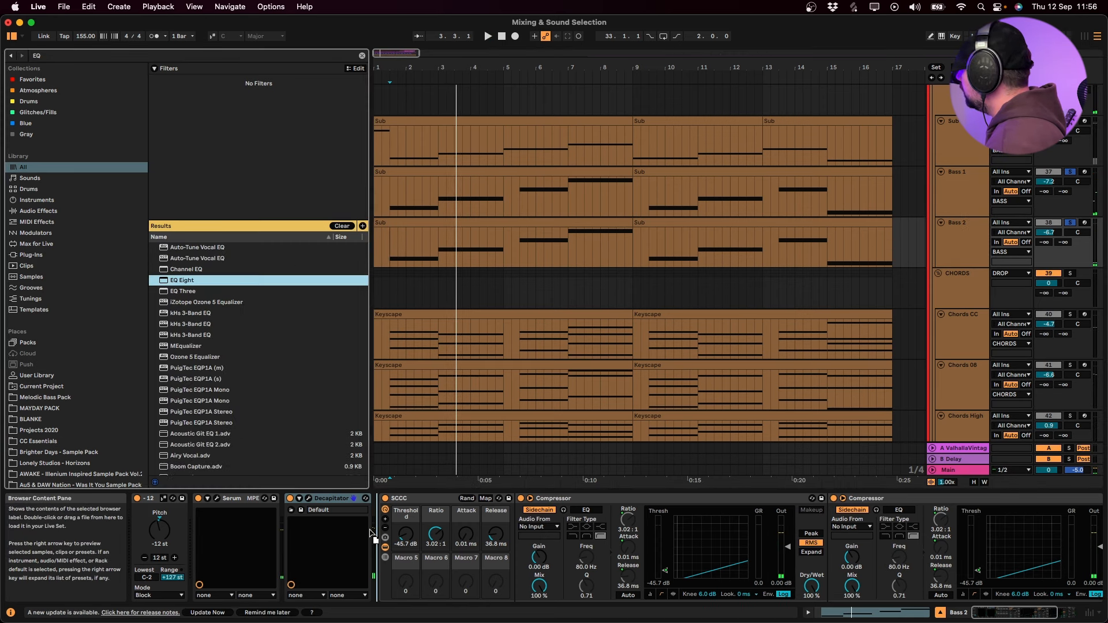
mouse_move(484, 527)
left_mouse_down()
mouse_move(411, 549)
mouse_move(472, 553)
left_mouse_up()
key("space")
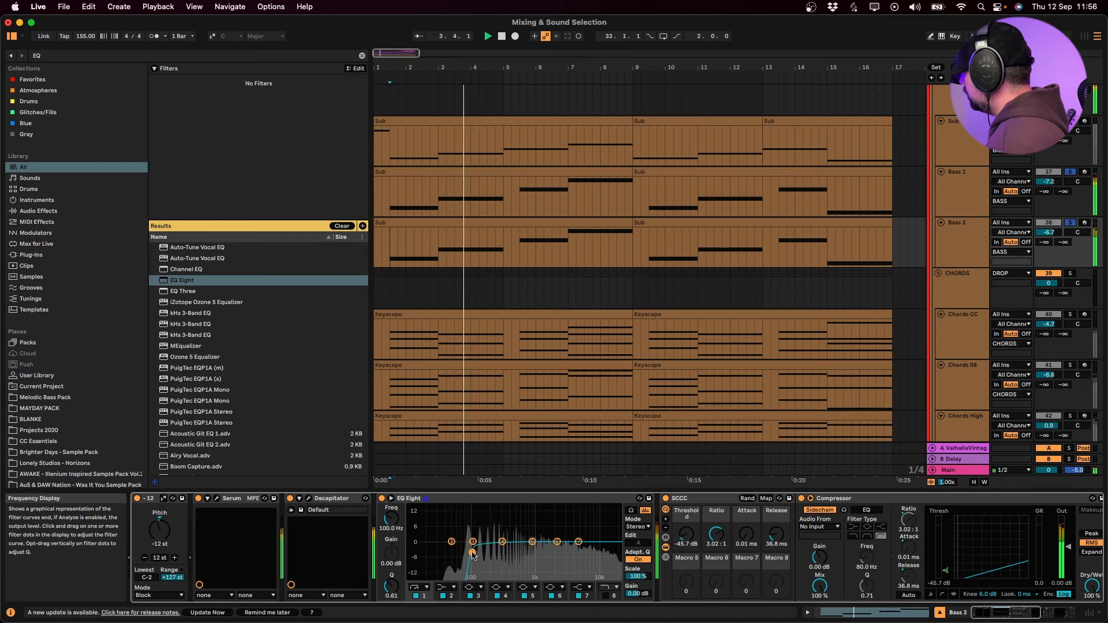
Roll off Bass 2's highs with EQ band 8 and dip band 4 by about 2.1 dB at about 474 Hz
key("space")
key("space")
left_click(606, 596)
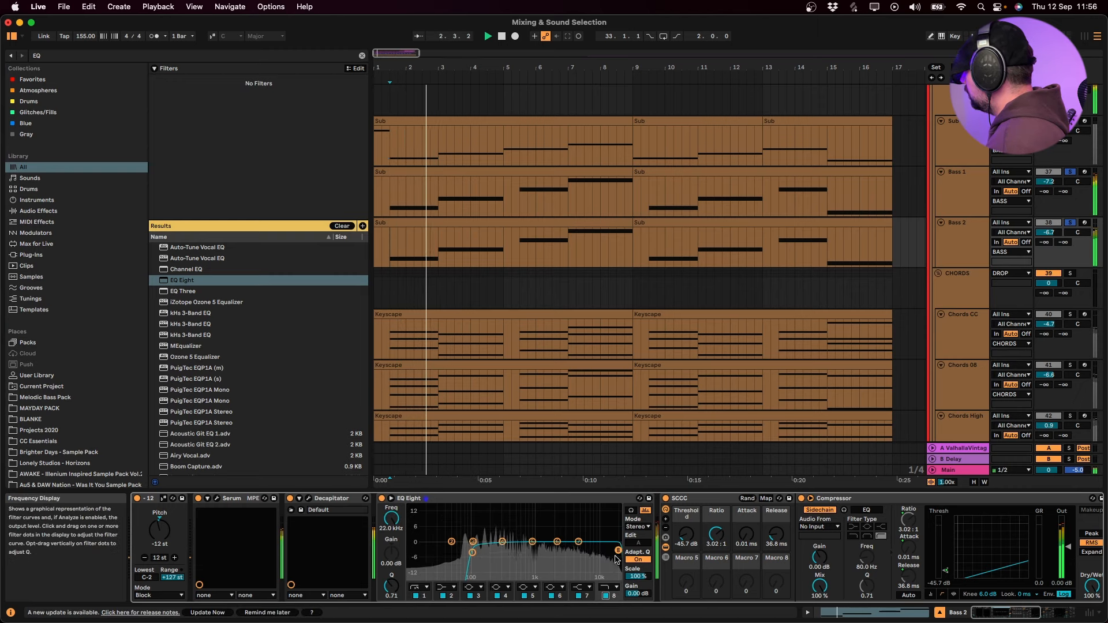
left_click_drag(595, 548, 502, 537)
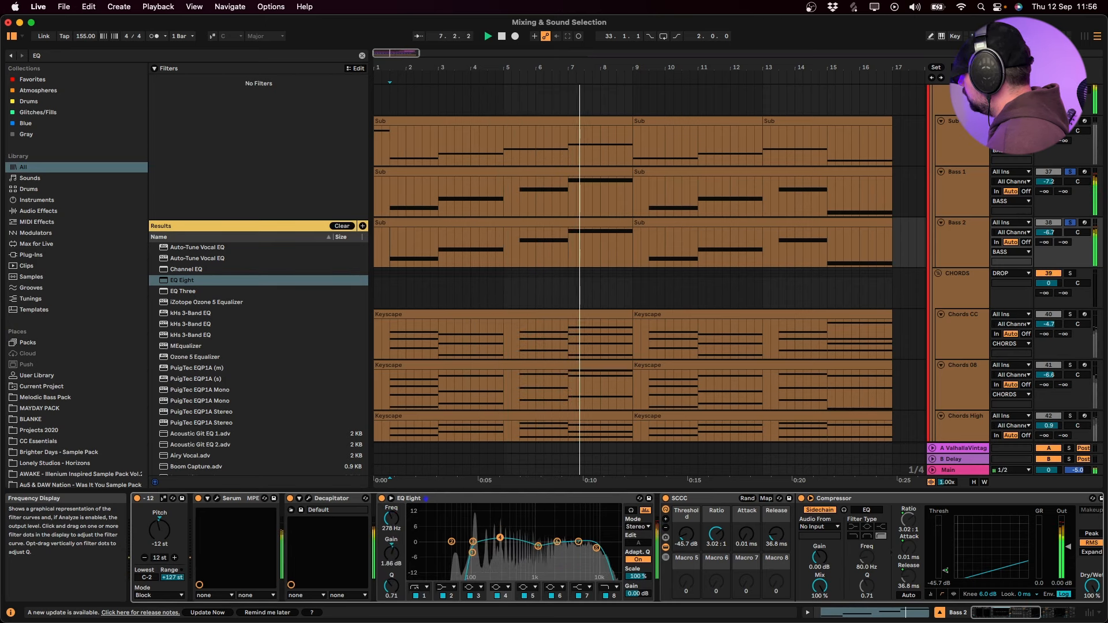
key("space")
key("space")
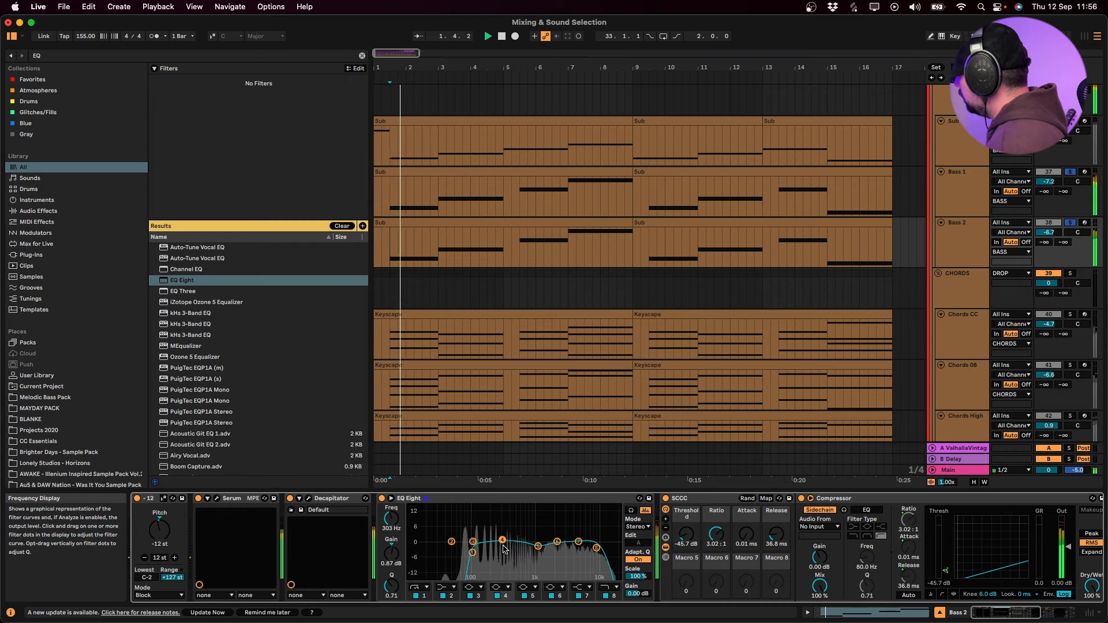
mouse_move(502, 541)
left_mouse_down()
mouse_move(519, 515)
mouse_move(516, 553)
left_mouse_up()
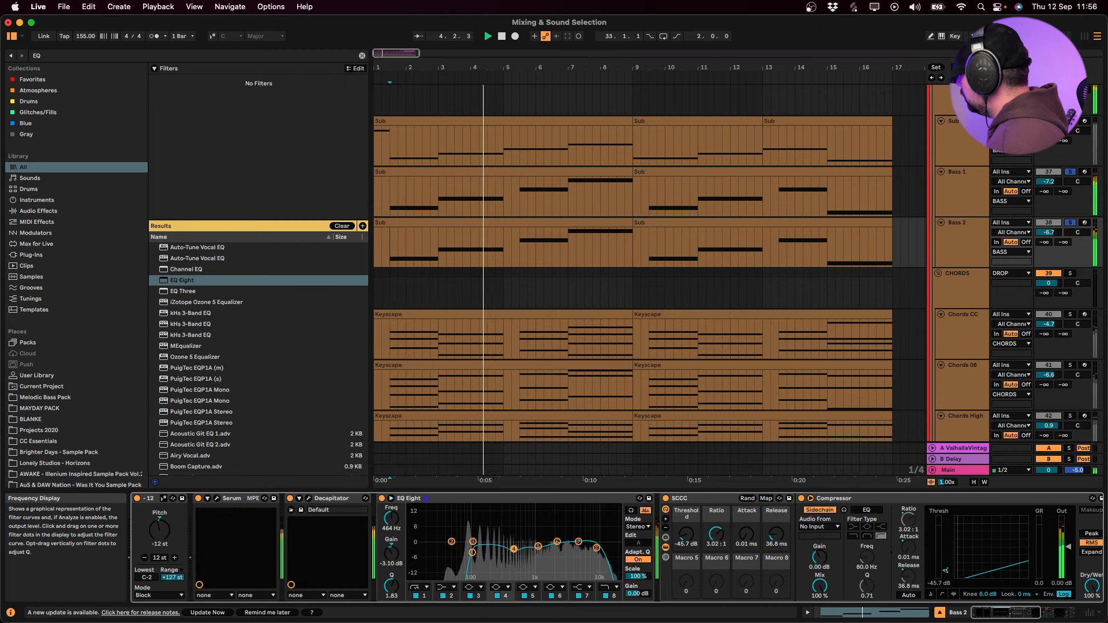
Set the Bass 2 track's volume to -5.6 dB and audition it
left_click(1044, 237)
left_click_drag(1044, 234, 1051, 235)
left_click(1054, 252)
key("space")
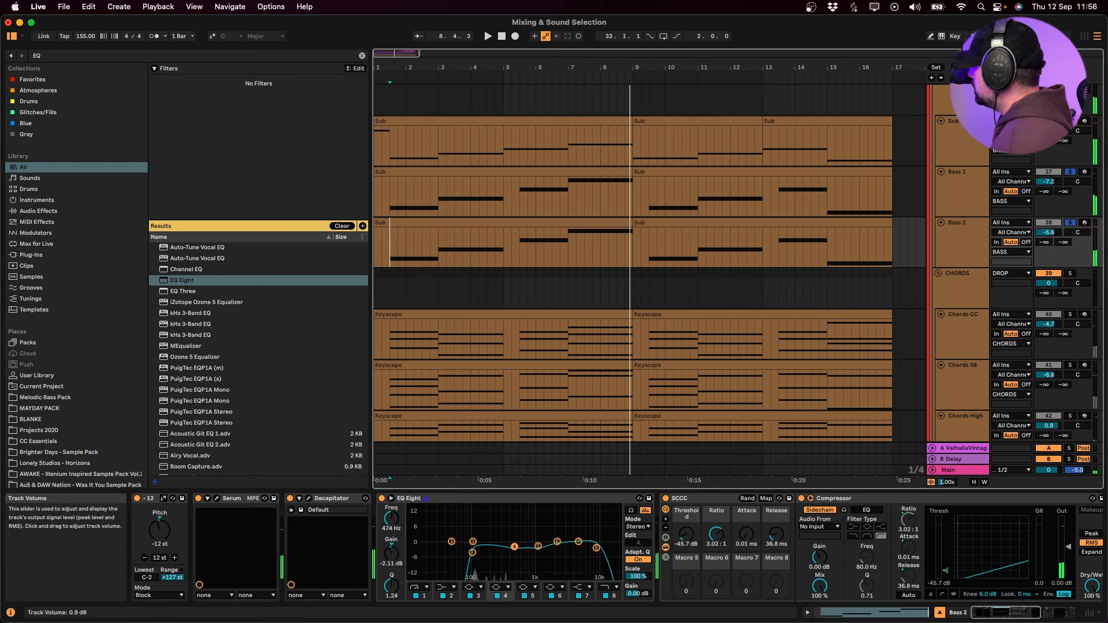
key("space")
Unsolo Bass 1 and Bass 2, and solo the whole BASS and DRUMS groups together instead
left_click(975, 232)
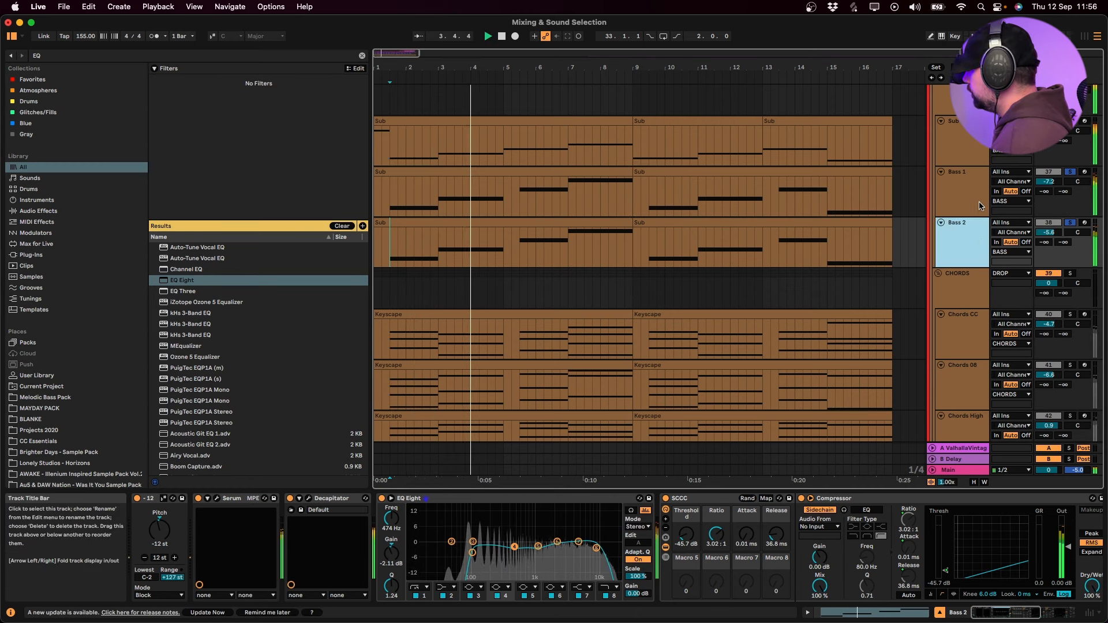
left_click(1070, 172)
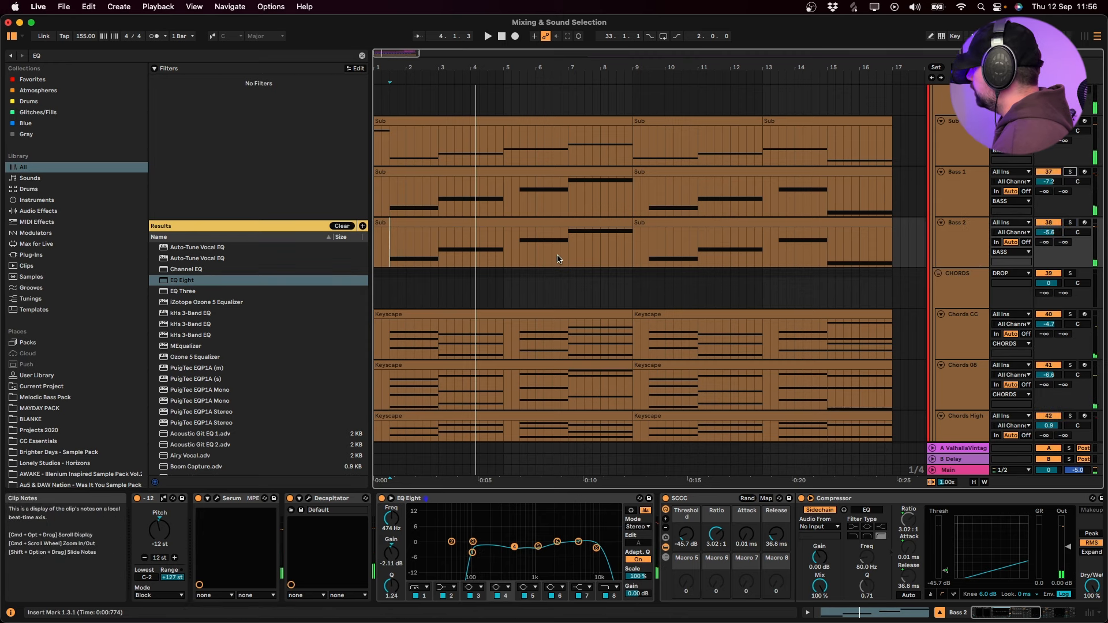
scroll(912, 275, "up", 4)
left_click(946, 202)
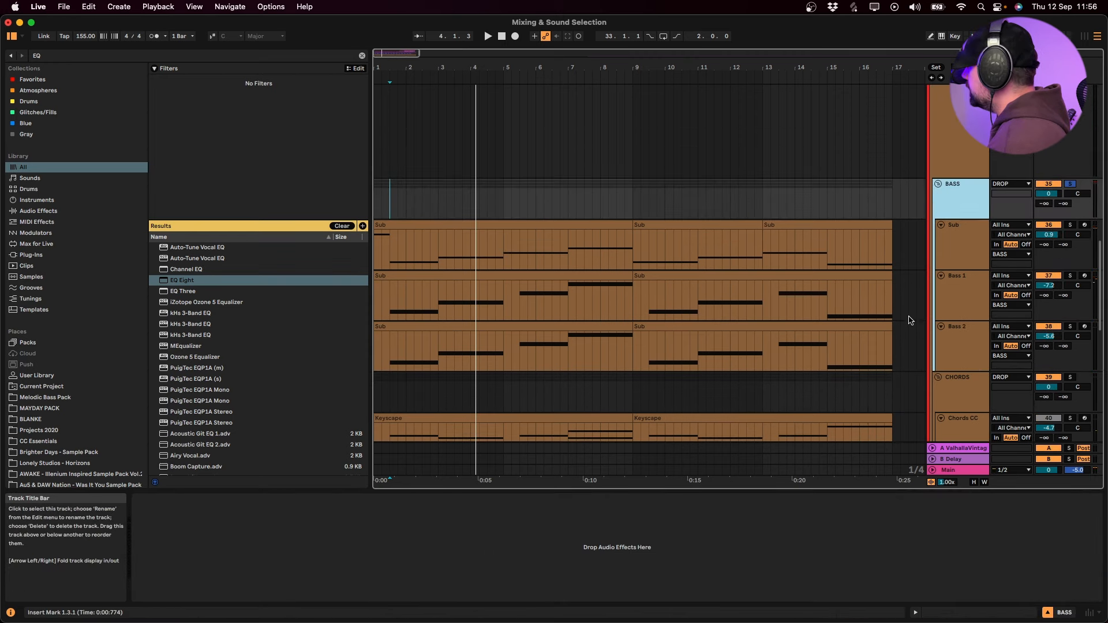
scroll(910, 312, "up", 10)
left_click(941, 220)
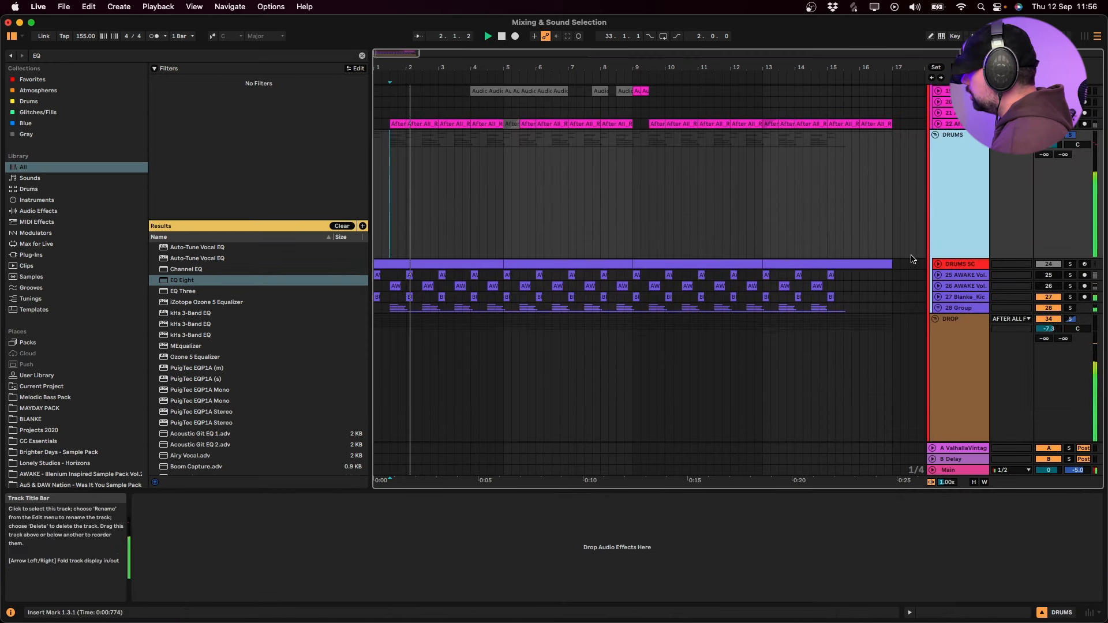
Lower the KSHMR track inside the 28 Group to -15.3 dB, leaving the group folded
scroll(903, 272, "down", 10)
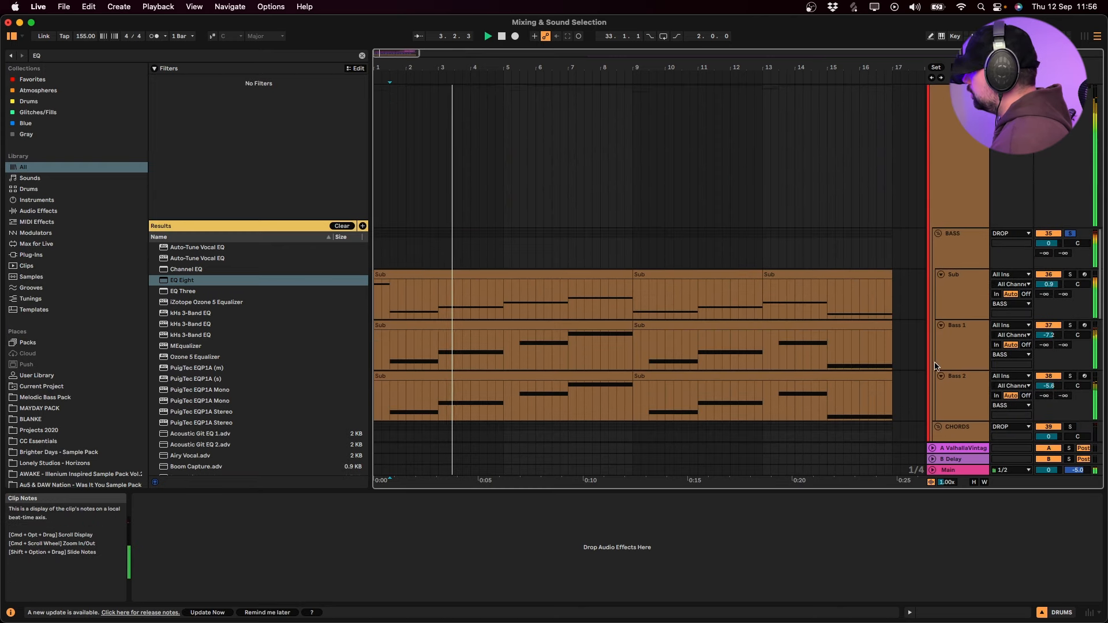
left_click(954, 389)
scroll(935, 274, "up", 10)
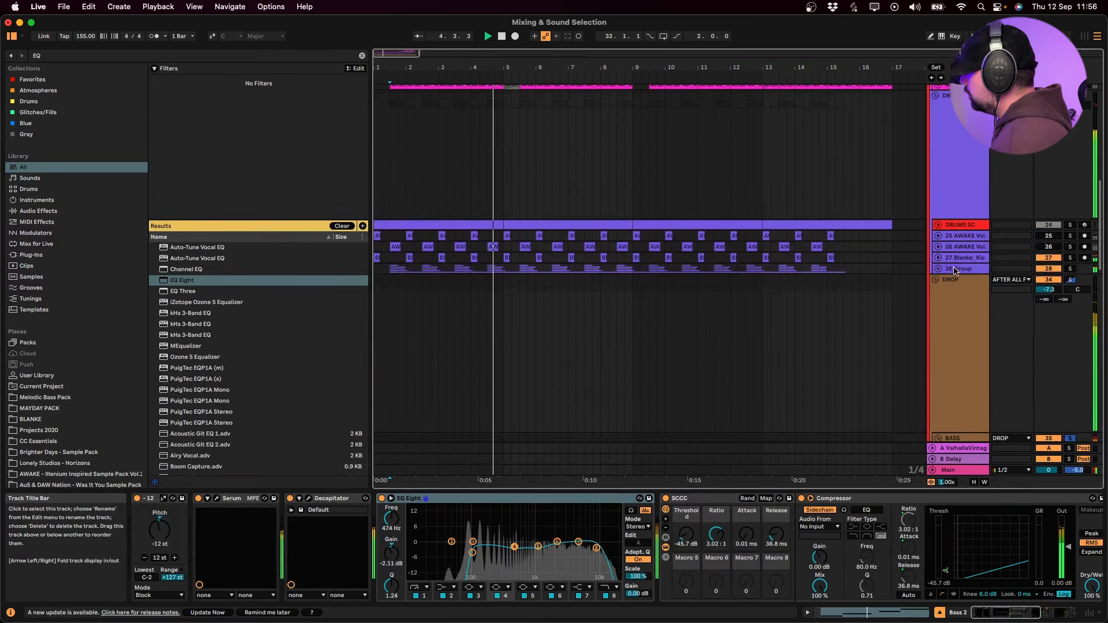
left_click(936, 270)
scroll(1016, 283, "down", 2)
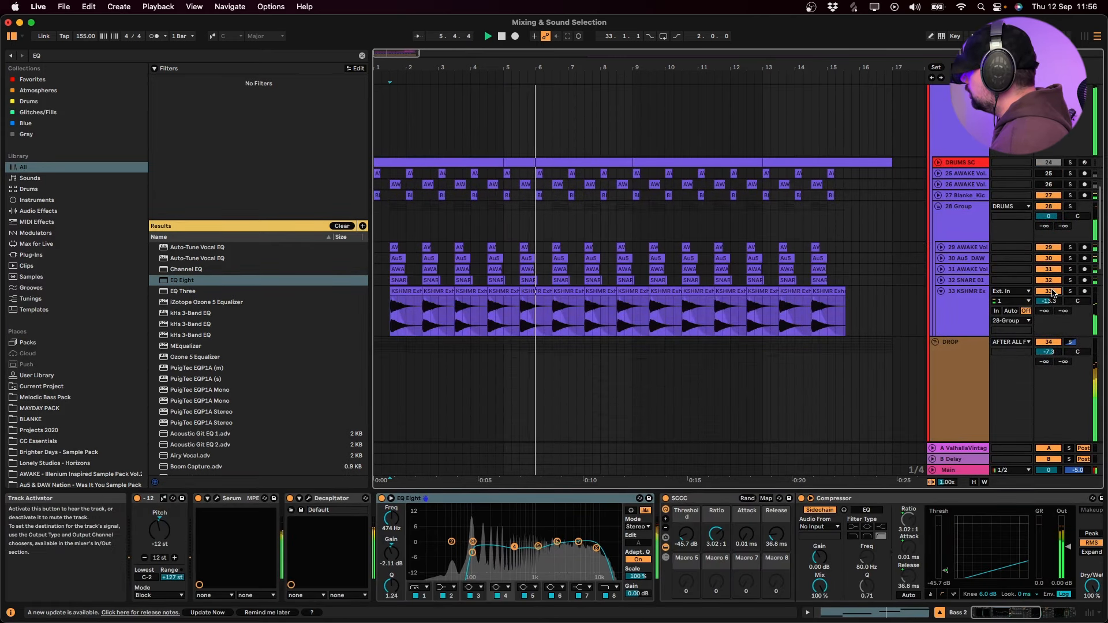
left_click_drag(1054, 301, 1055, 302)
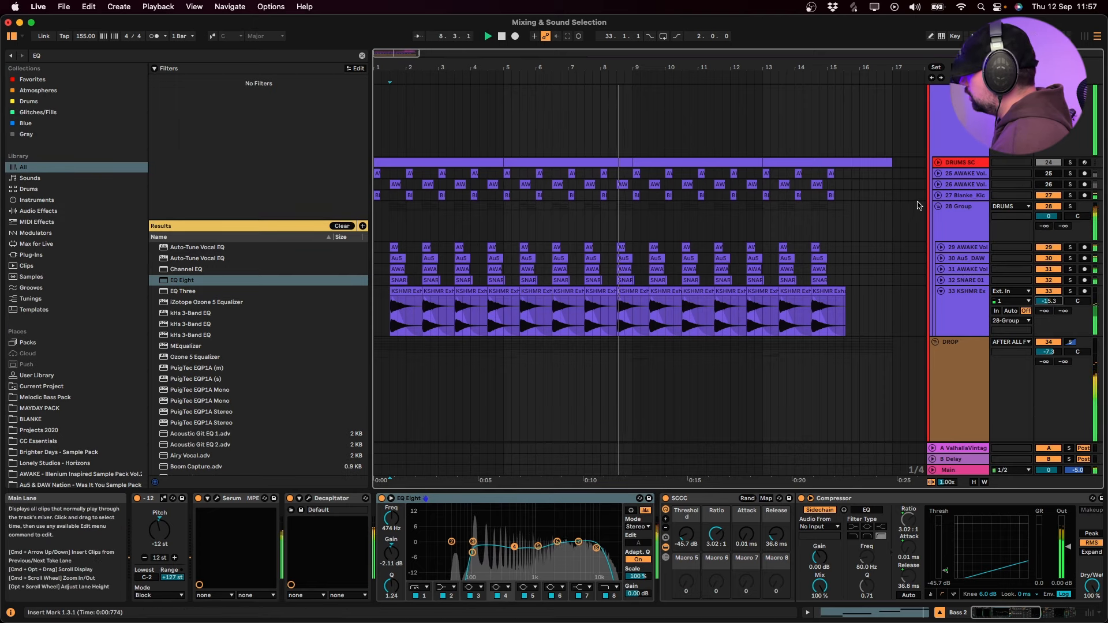
left_click(940, 206)
Insert a new audio track directly below the 28 Group within DRUMS
scroll(759, 271, "down", 3)
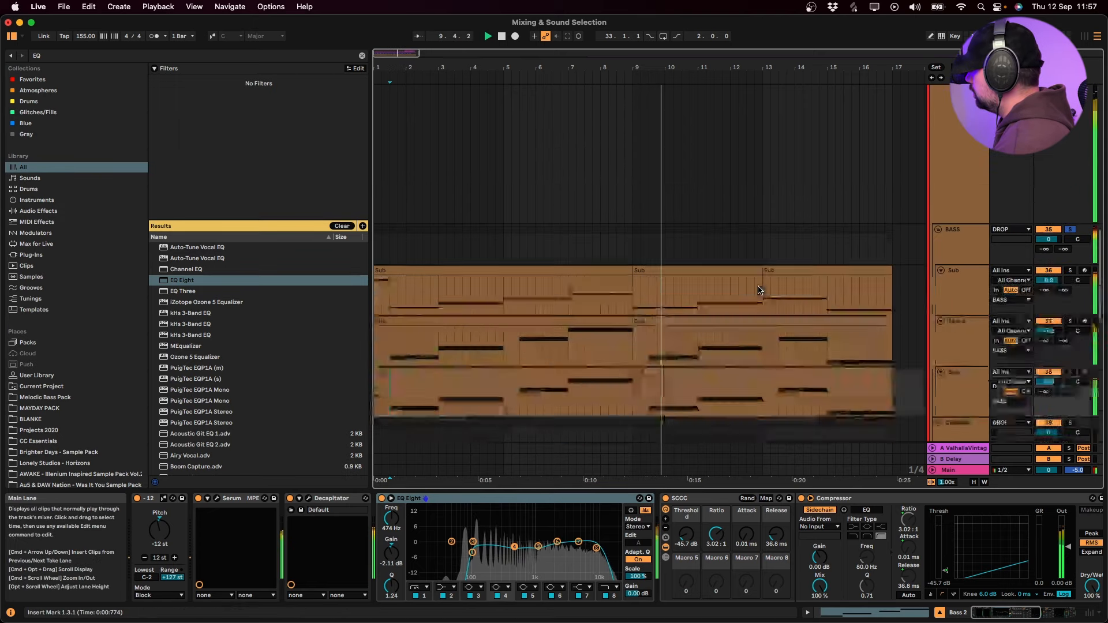
scroll(762, 297, "up", 3)
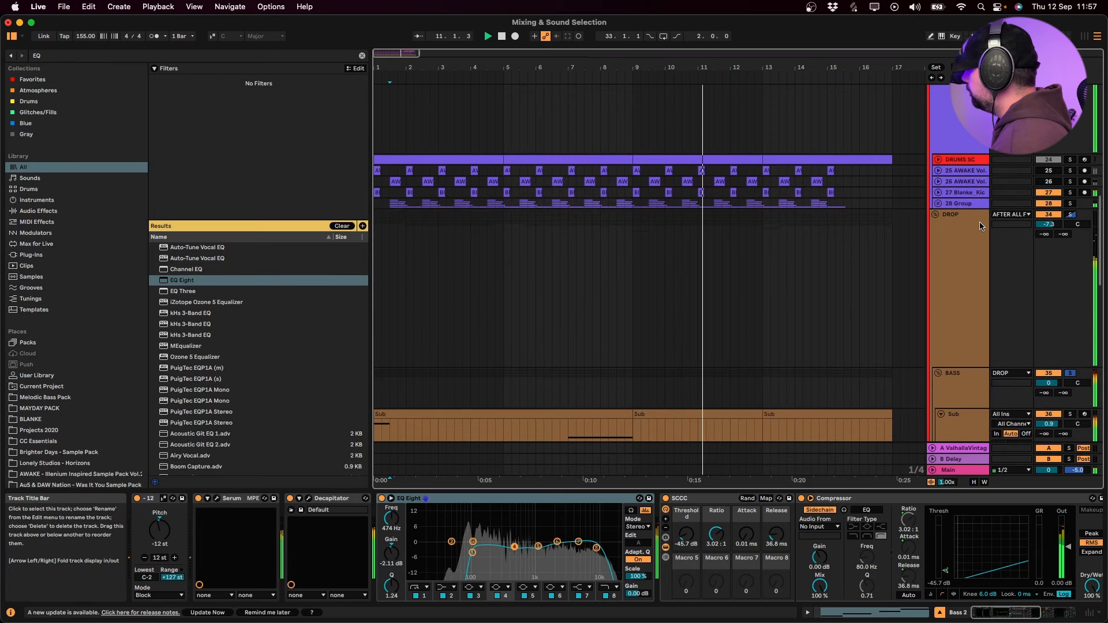
scroll(646, 323, "up", 3)
scroll(634, 336, "down", 3)
left_click(963, 203)
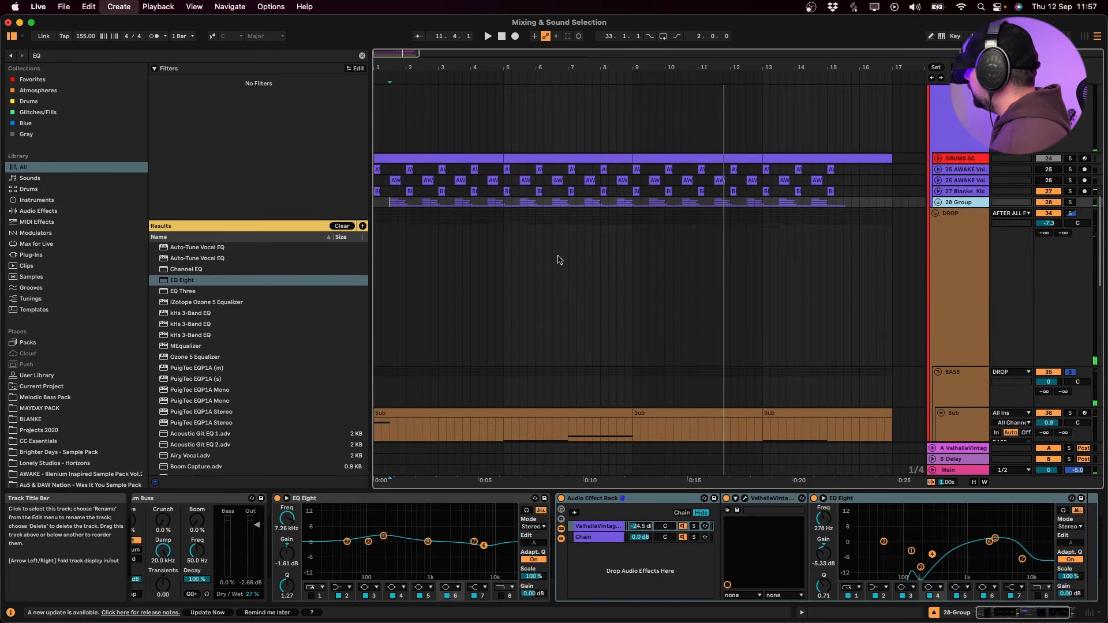
key("super+t")
Filter the Drums collection by Cymbal and place KSHMR_Crash_01.wav at bar 1 of the new audio track
left_click(342, 226)
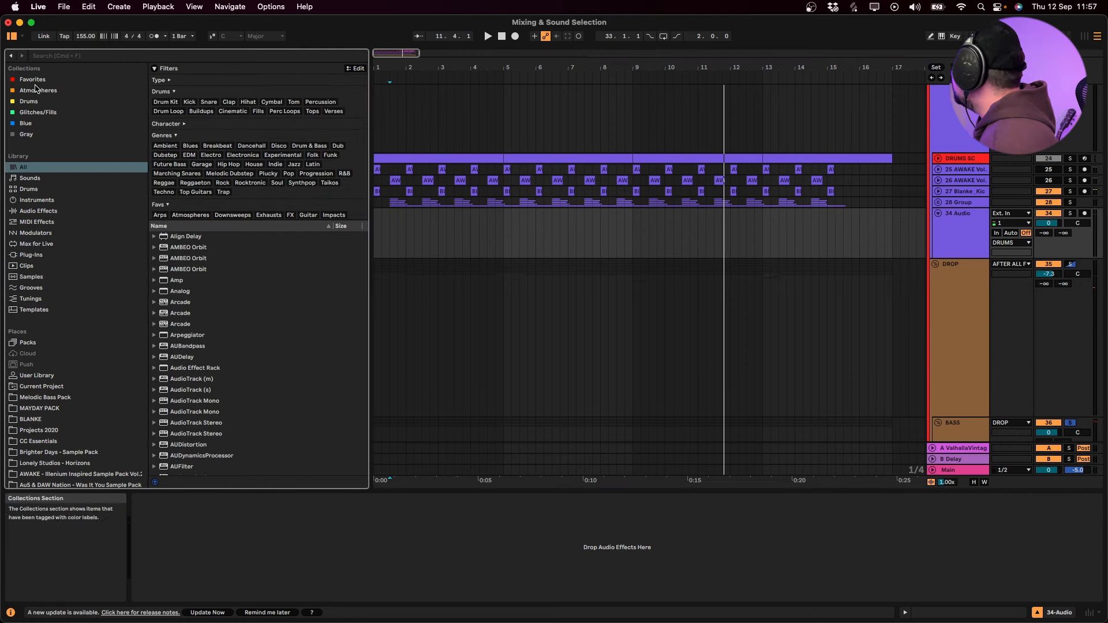
left_click(29, 101)
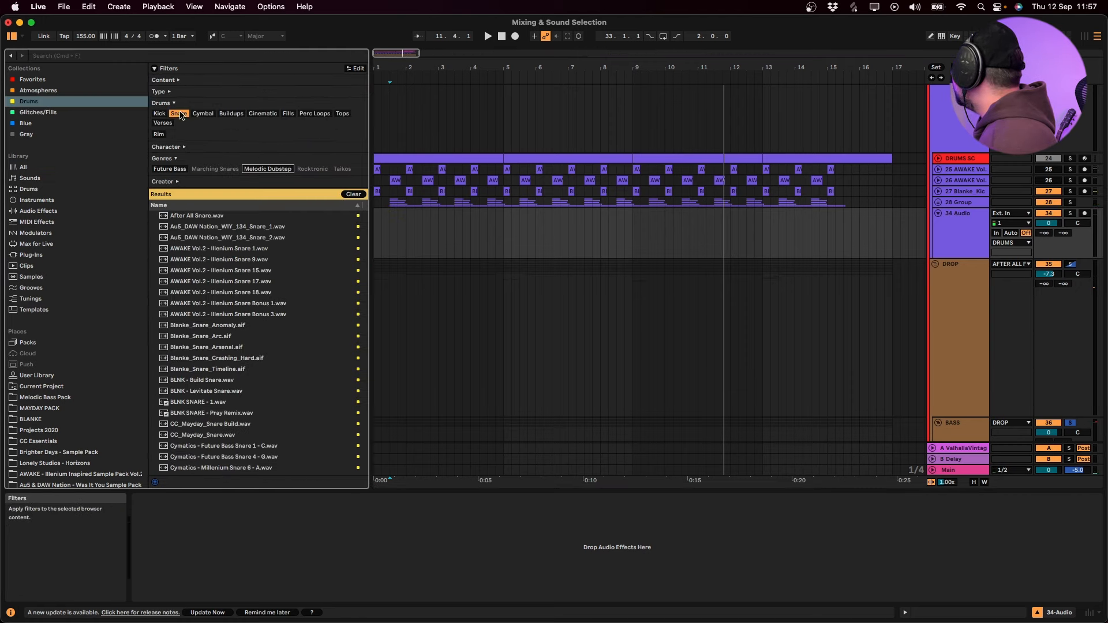
left_click(203, 113)
key("Down")
key("Down")
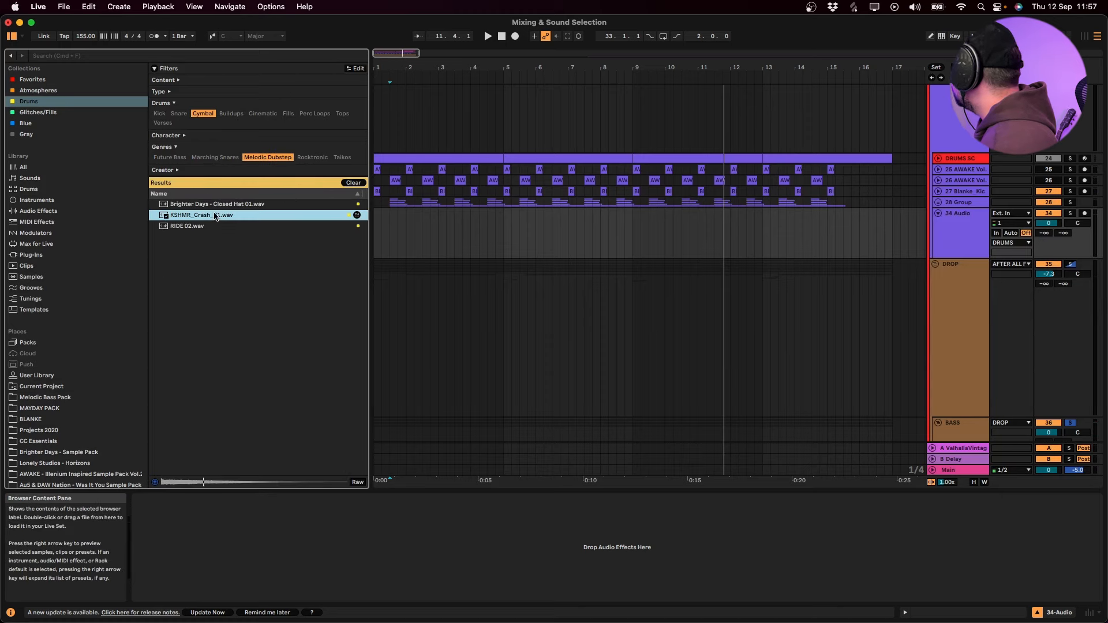
left_click_drag(215, 216, 377, 224)
Set the crash track's volume to -9.1 dB and move the crash clip to start at 1.3.1
key("space")
left_click_drag(1049, 224, 1049, 245)
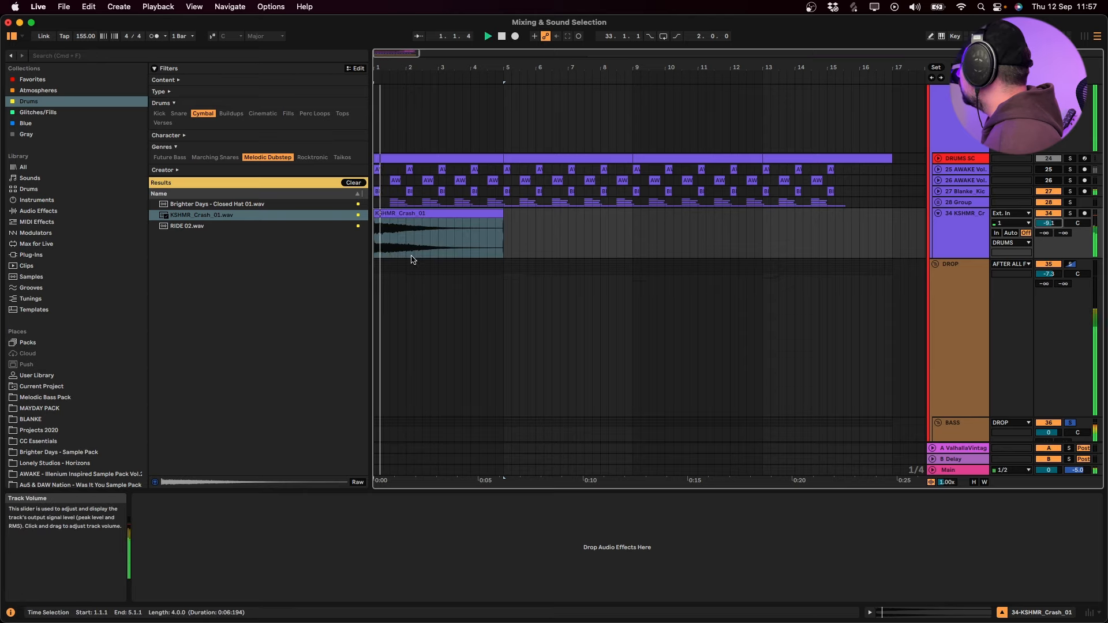
left_click_drag(394, 212, 409, 213)
Turn off warping for the crash clip and return to the arrangement with playback running
key("shift+Tab")
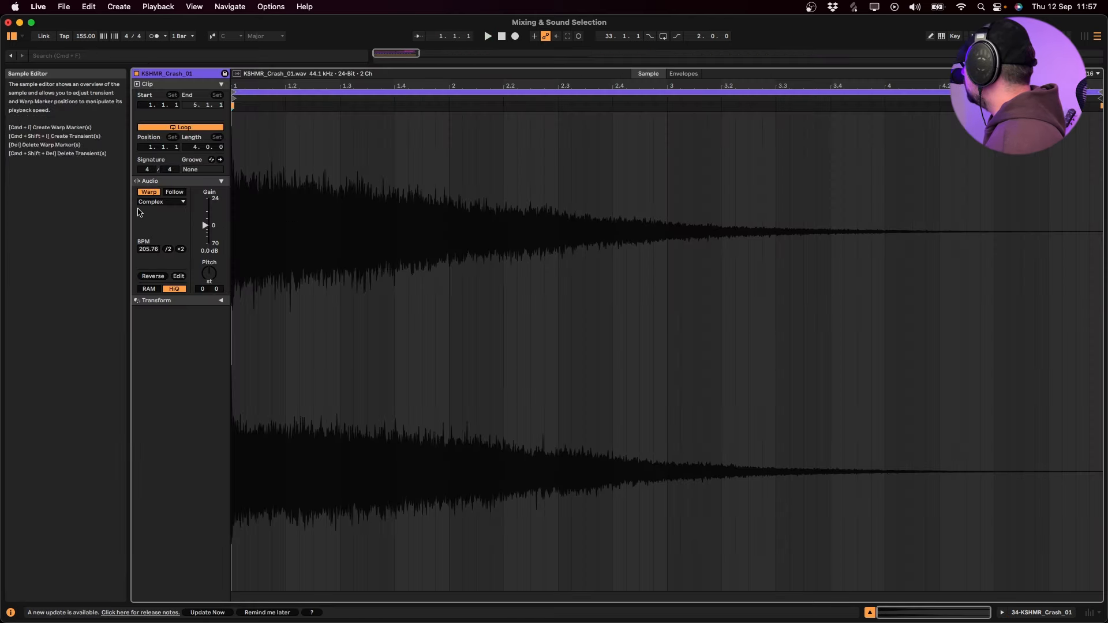
left_click(143, 190)
key("space")
key("shift+Tab")
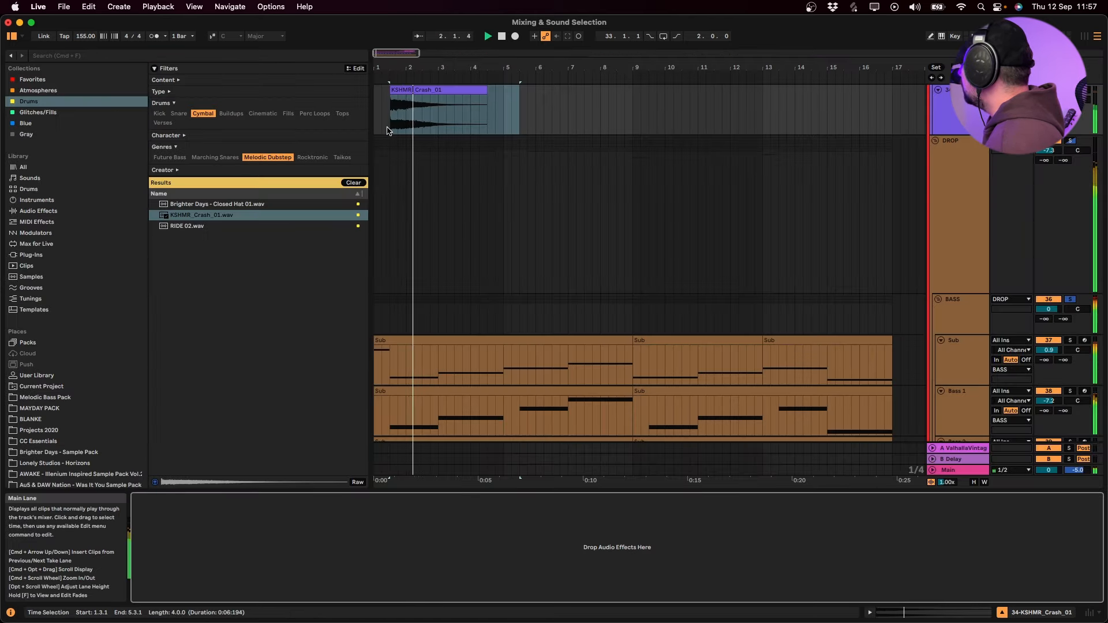
Try repeating the crash's first half bar continuously from 1.3.1 to 5.1.1
left_click_drag(390, 131, 407, 131)
key("super+d")
key("super+d")
key("super+d")
key("super+d")
key("super+d")
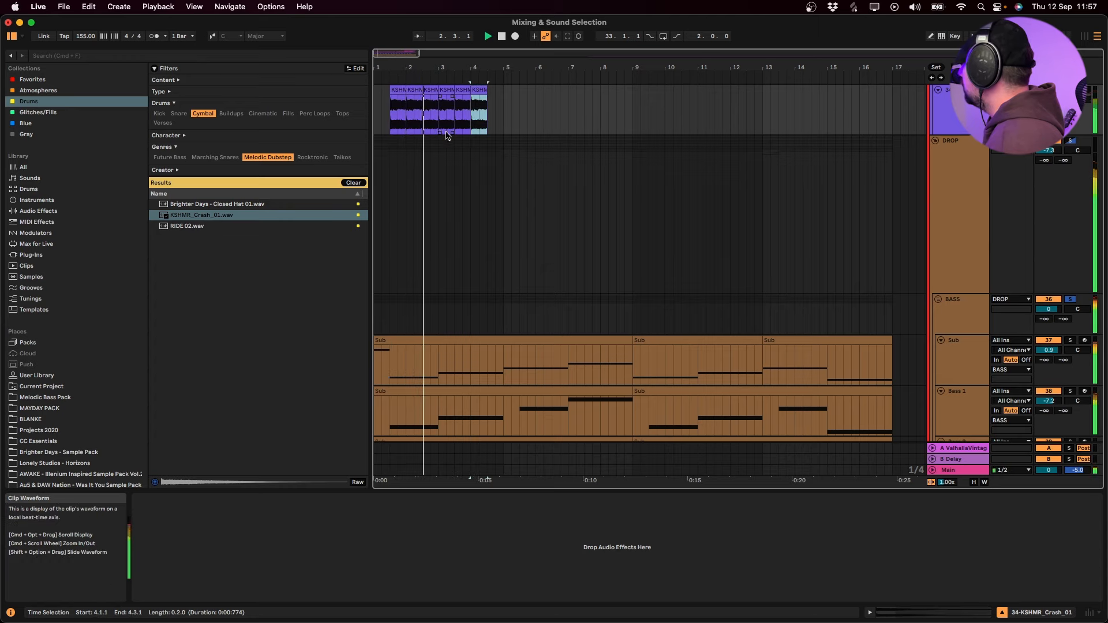
key("super+d")
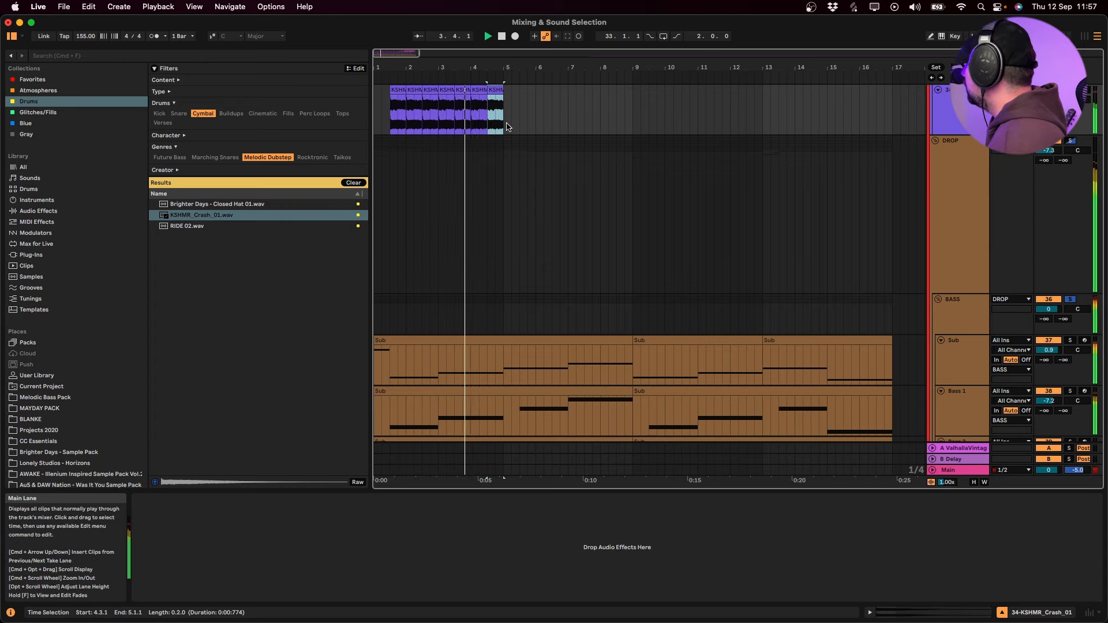
Lengthen the first crash clip to one bar and duplicate it three times, filling 1.3.1 to 5.3.1
left_click(405, 90)
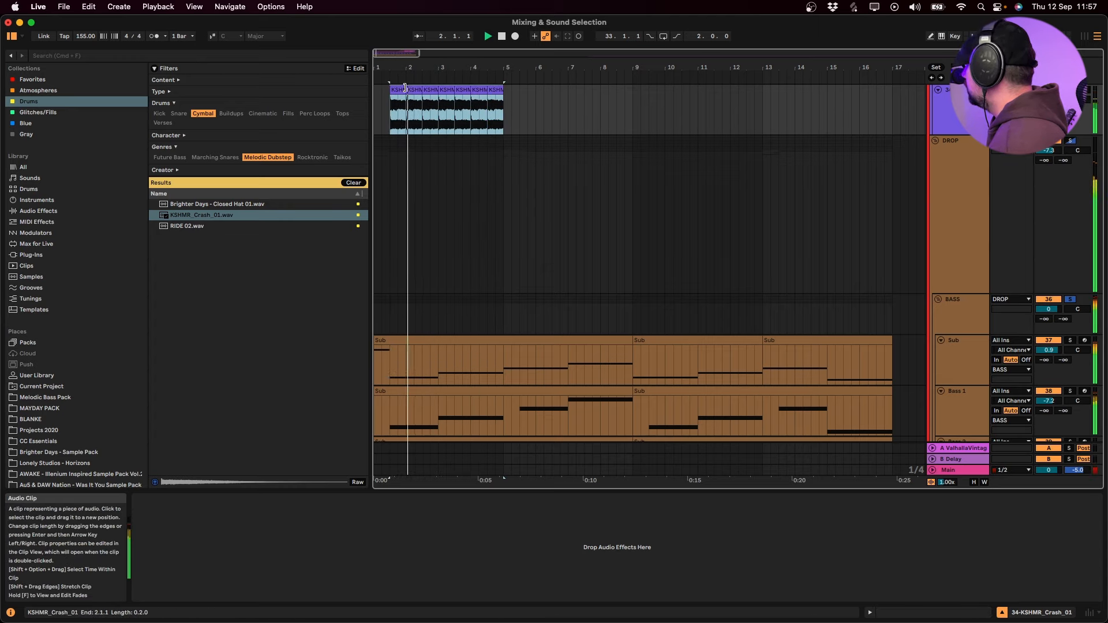
left_click_drag(406, 90, 414, 89)
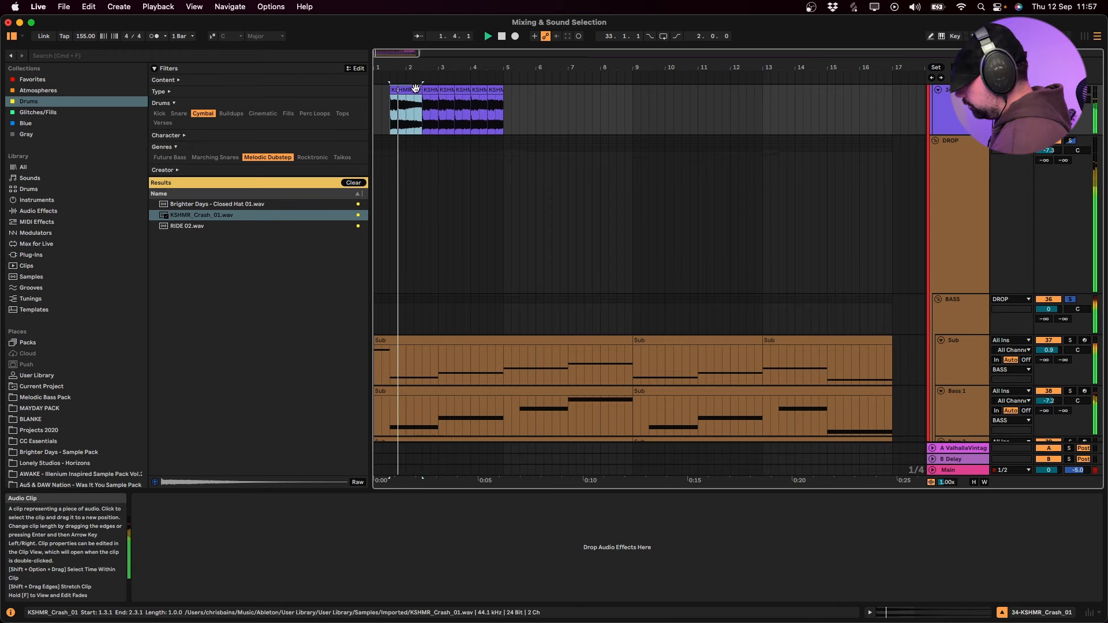
key("super+d")
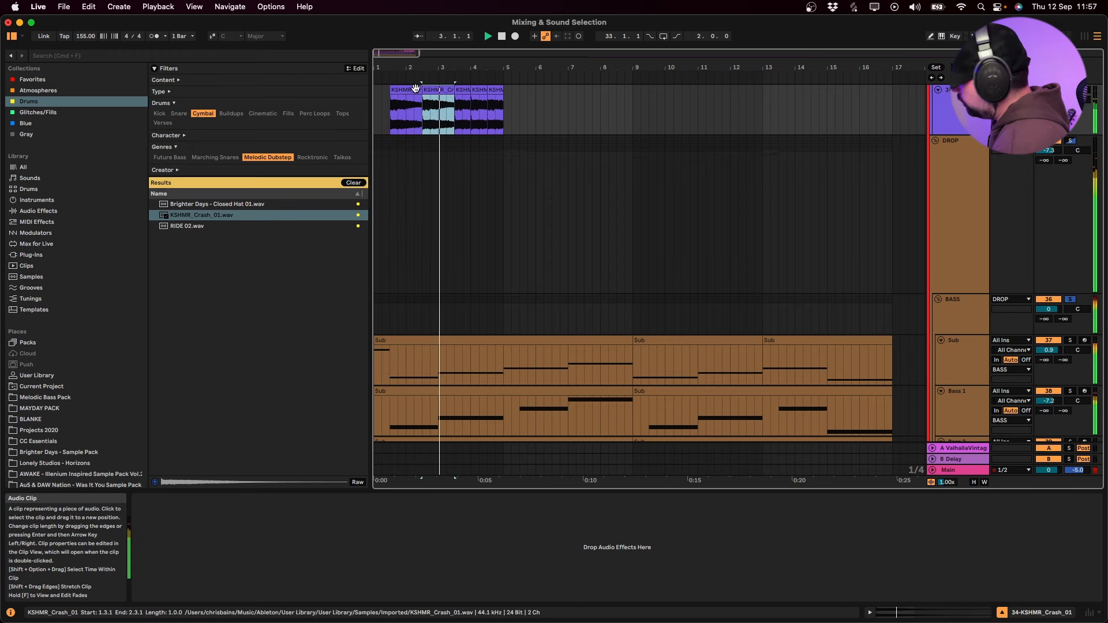
key("super+d")
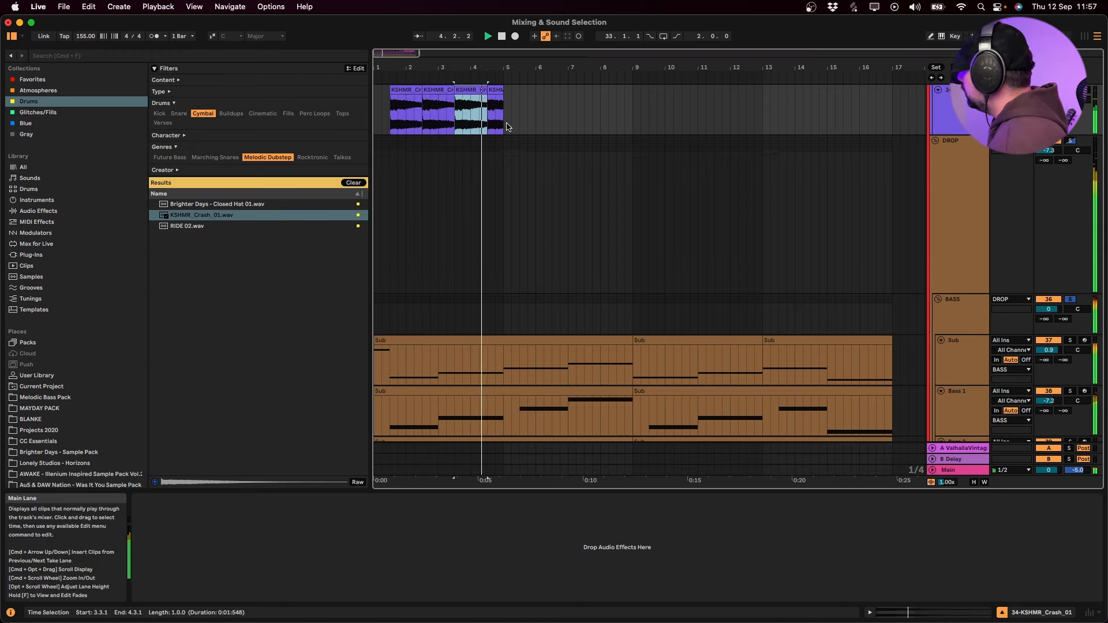
key("super+d")
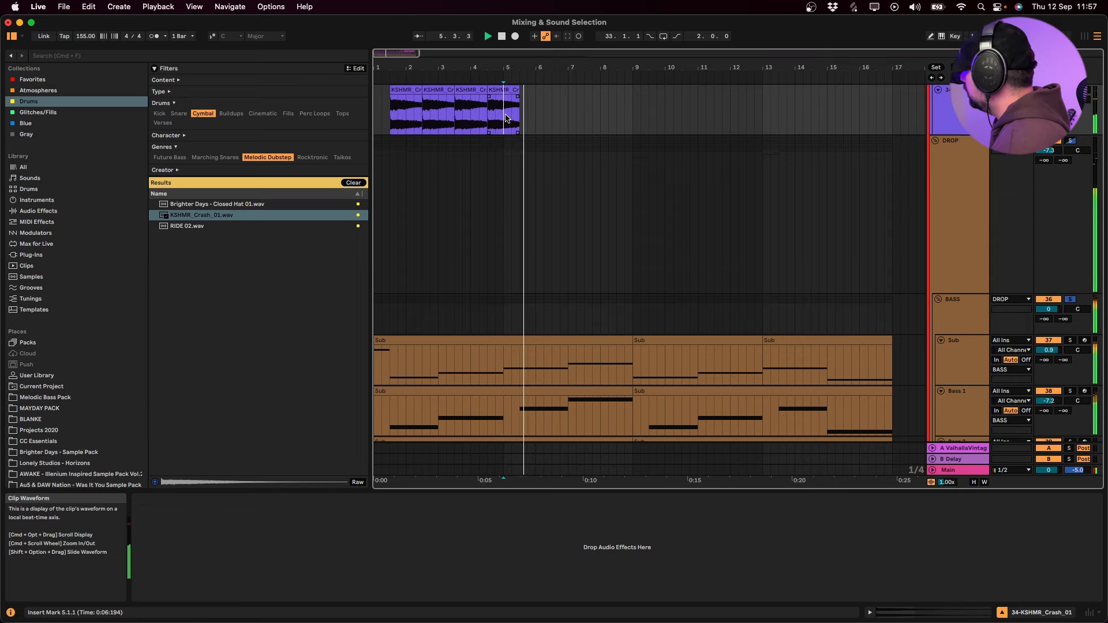
Split the last crash clip at 5.1.1 and add a fade-in to its second half
left_click(503, 117)
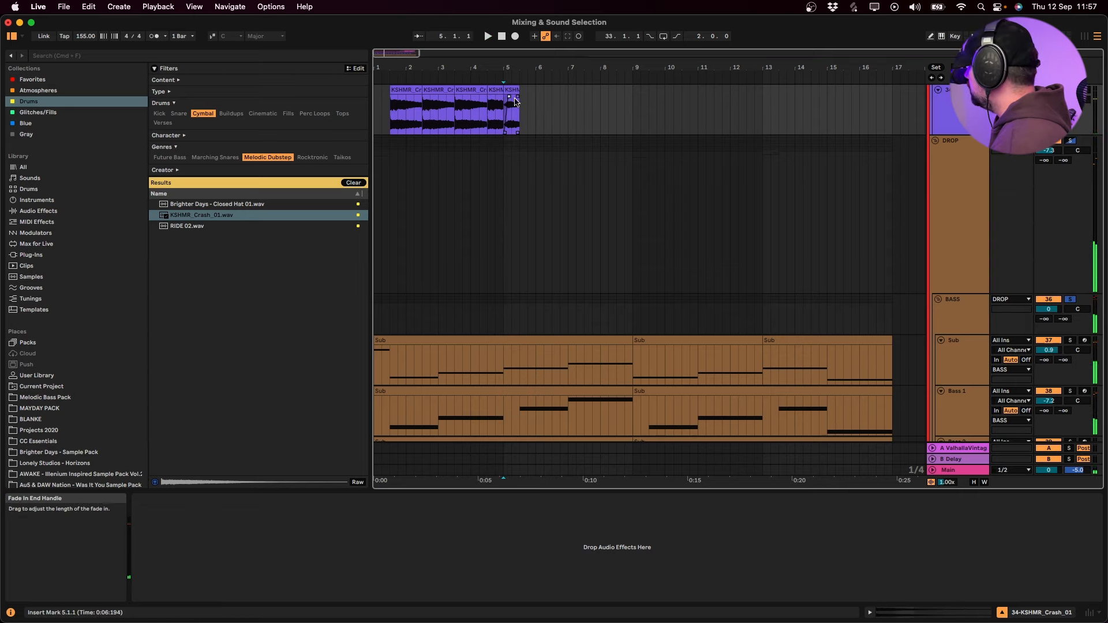
left_click(515, 104)
key("space")
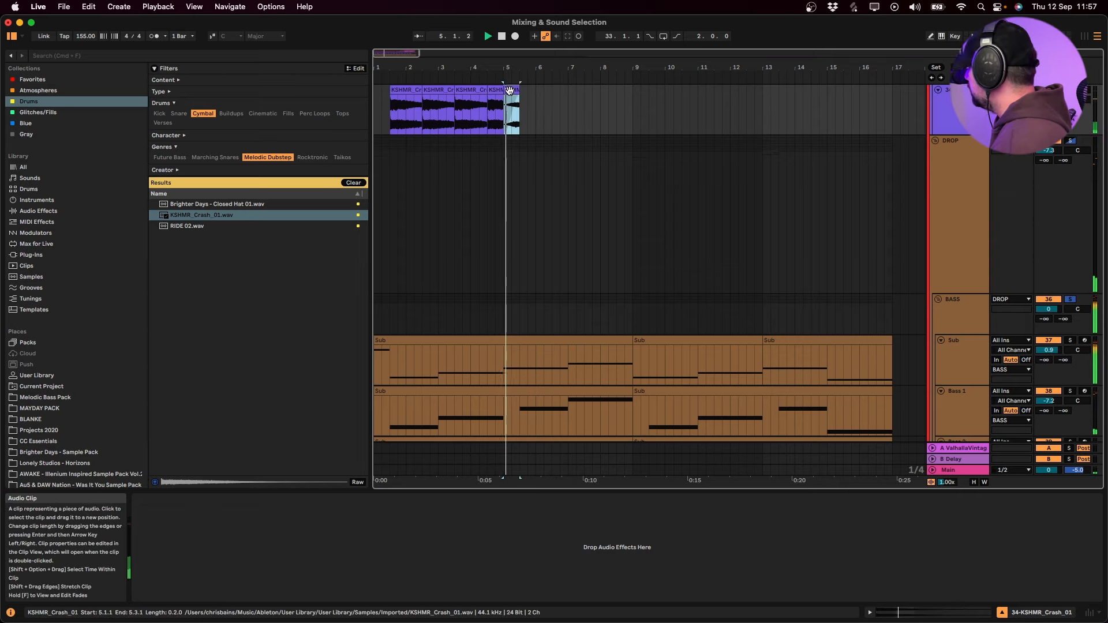
Duplicate the full crash sequence to continue from 5.3.1 to 9.3.1, and select the half bar starting at 5.3.1
left_click(400, 91, "shift")
key("super+d")
left_click(527, 117)
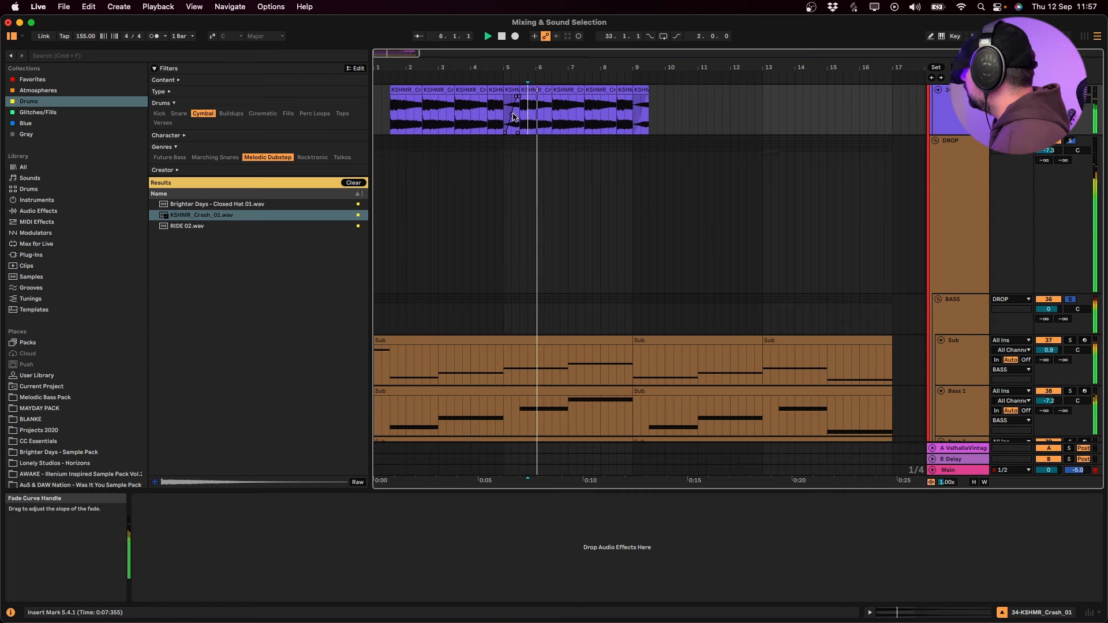
left_click_drag(522, 120, 526, 120)
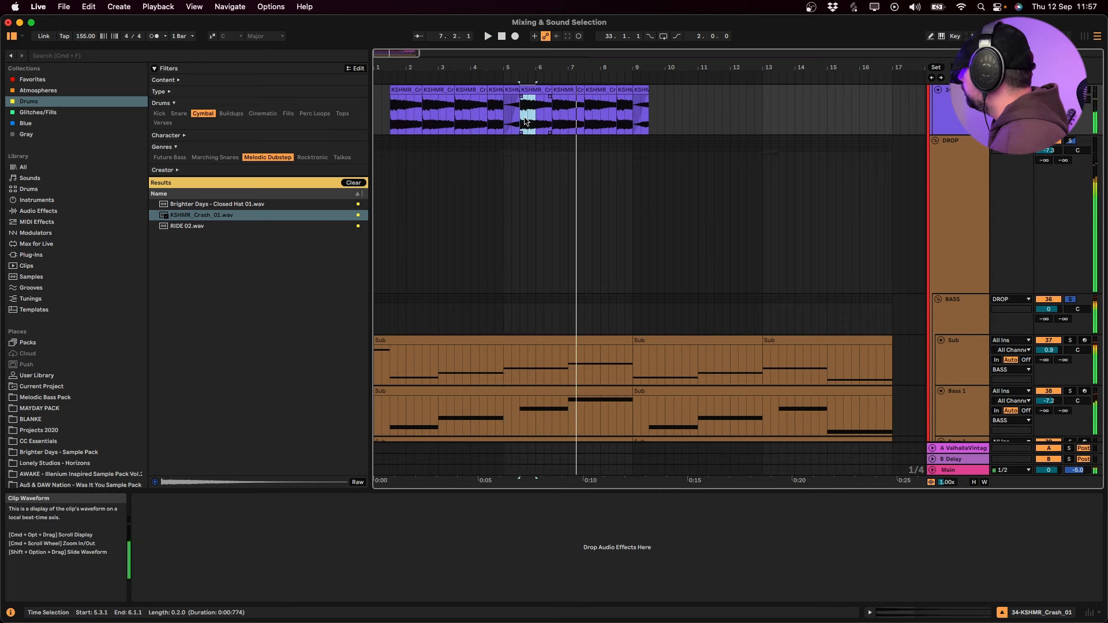
Paste the copied crash half bar at 5.1.1 and delete the leftover crash half bar at 9.1.1
left_click(502, 114)
key("super+v")
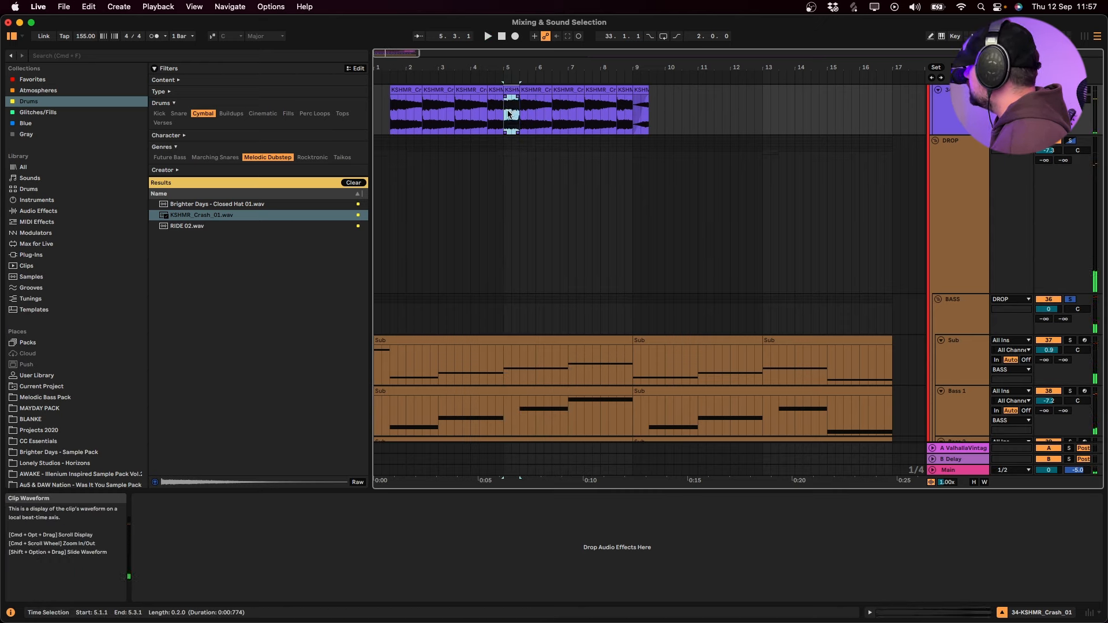
left_click(483, 122)
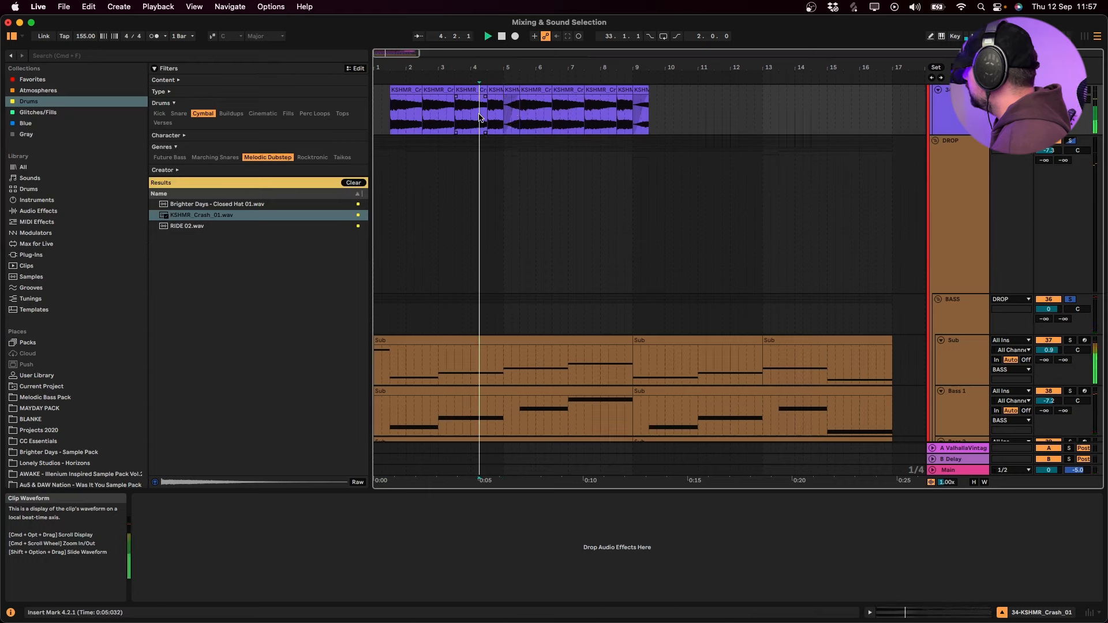
key("space")
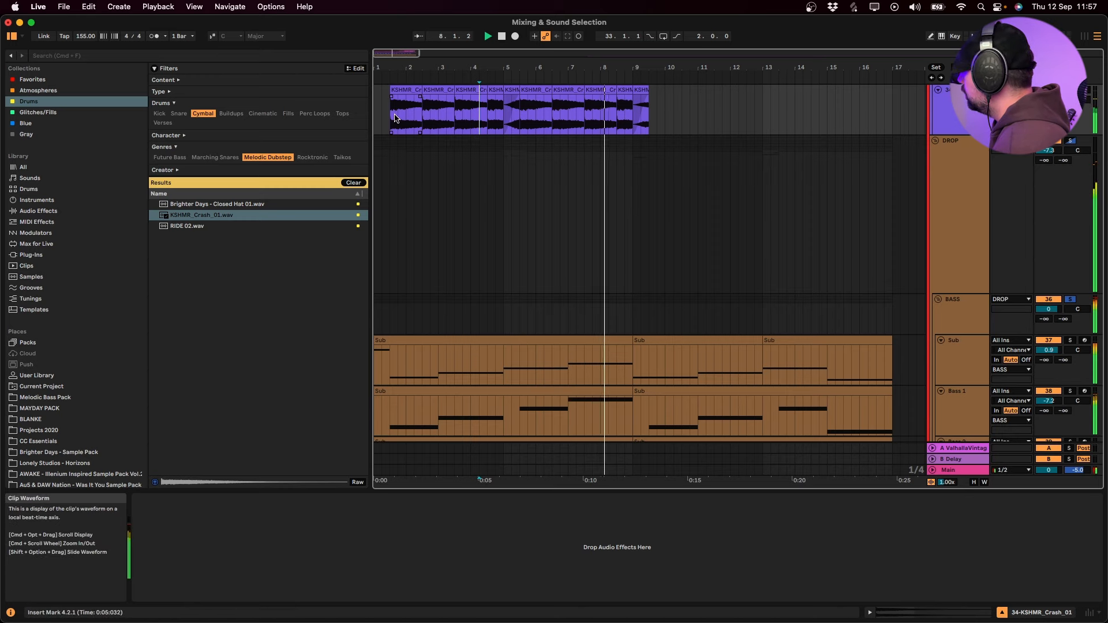
left_click_drag(392, 119, 631, 114)
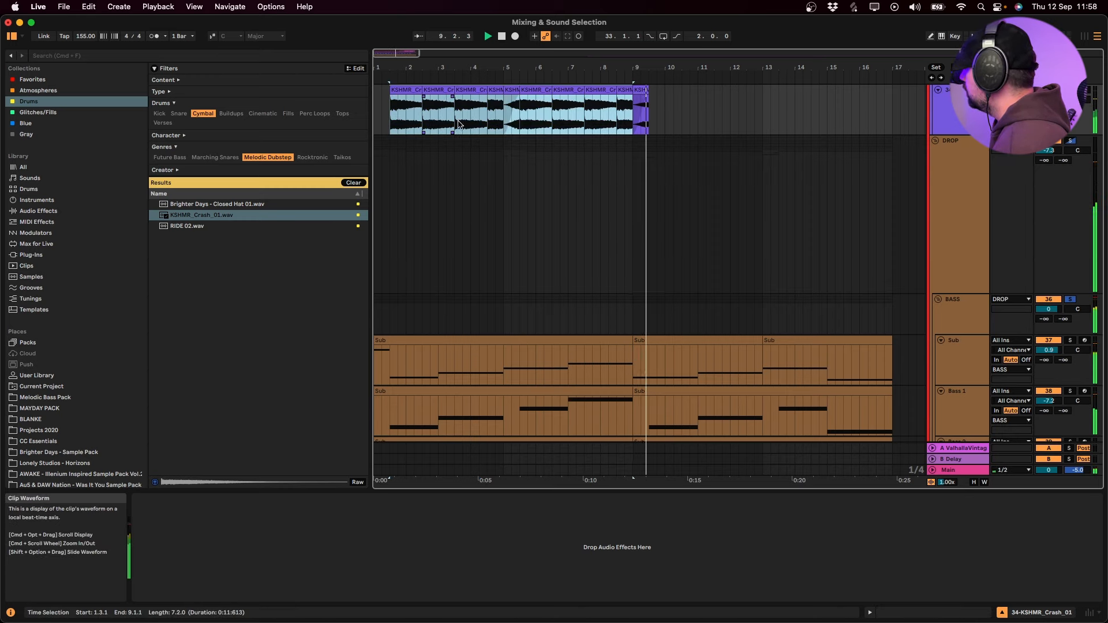
left_click(637, 111)
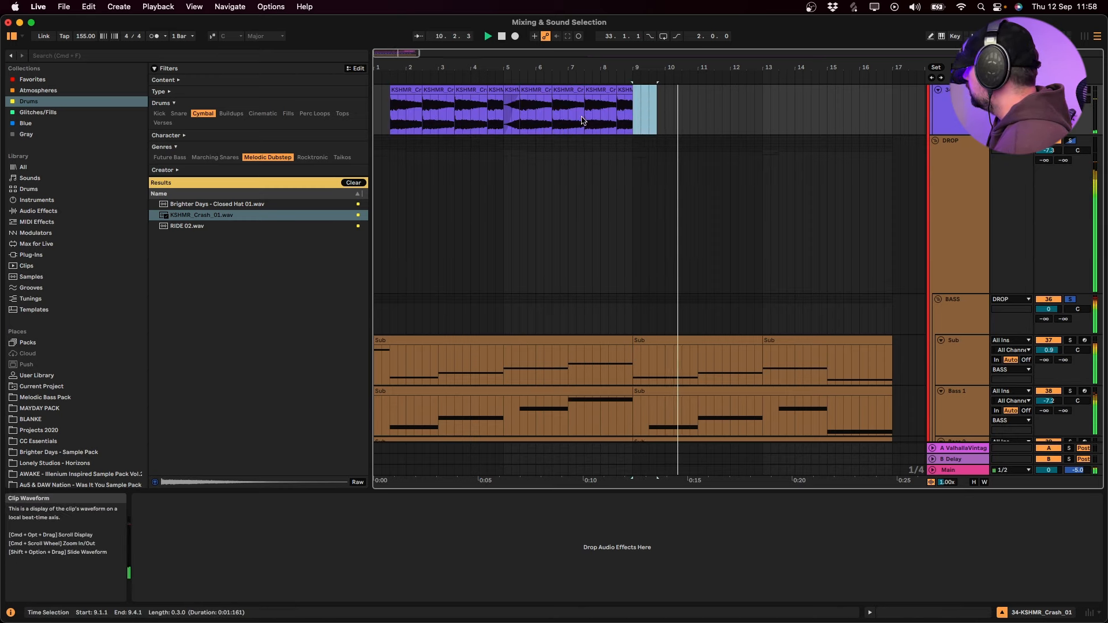
Copy the faded half-bar crash from 5.1.1 to 1.1.1 and duplicate the eight-bar crash sequence to fill 9.1.1 to 17.1.1
left_click(512, 111)
left_click_drag(511, 112, 384, 110)
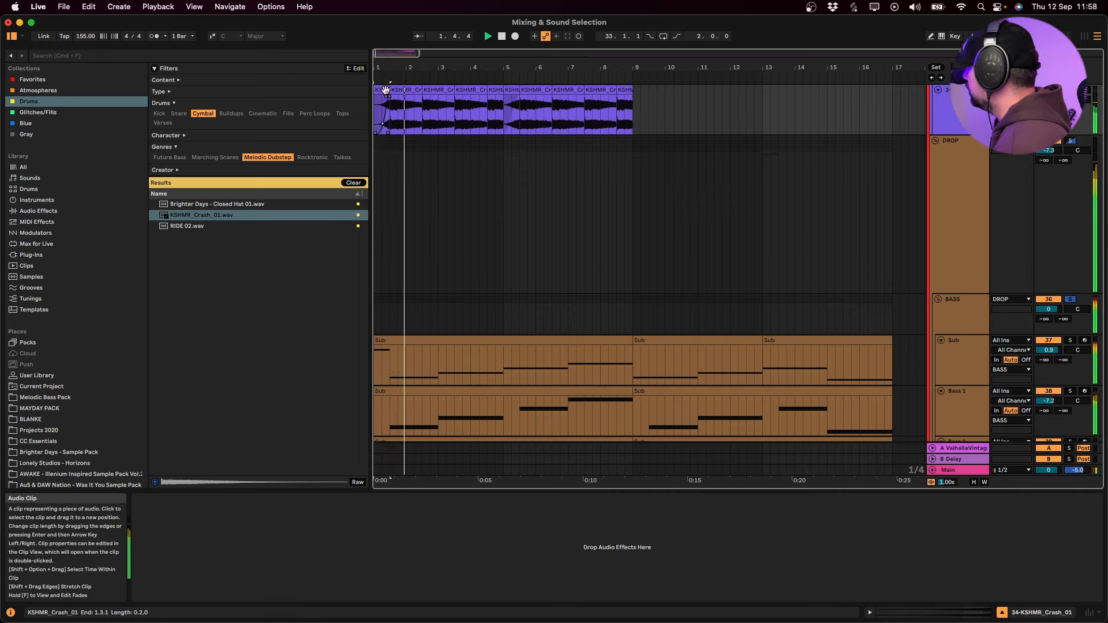
left_click(623, 91, "shift")
key("super+d")
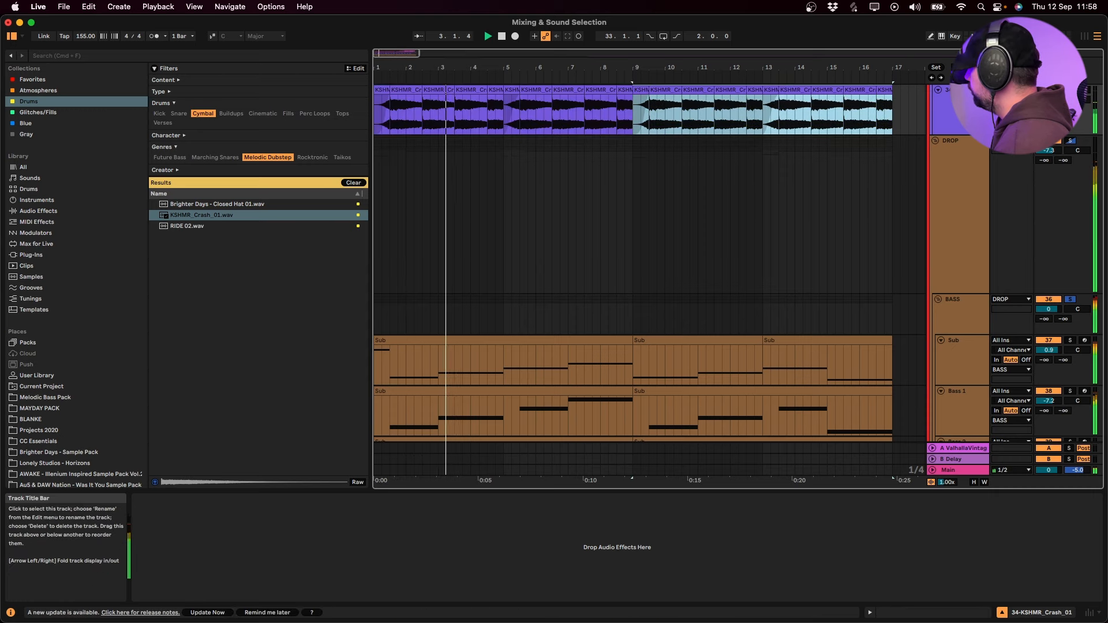
Insert a new audio track below the crash and place RIDE 02.wav on it at 1.3.1
key("super+t")
key("space")
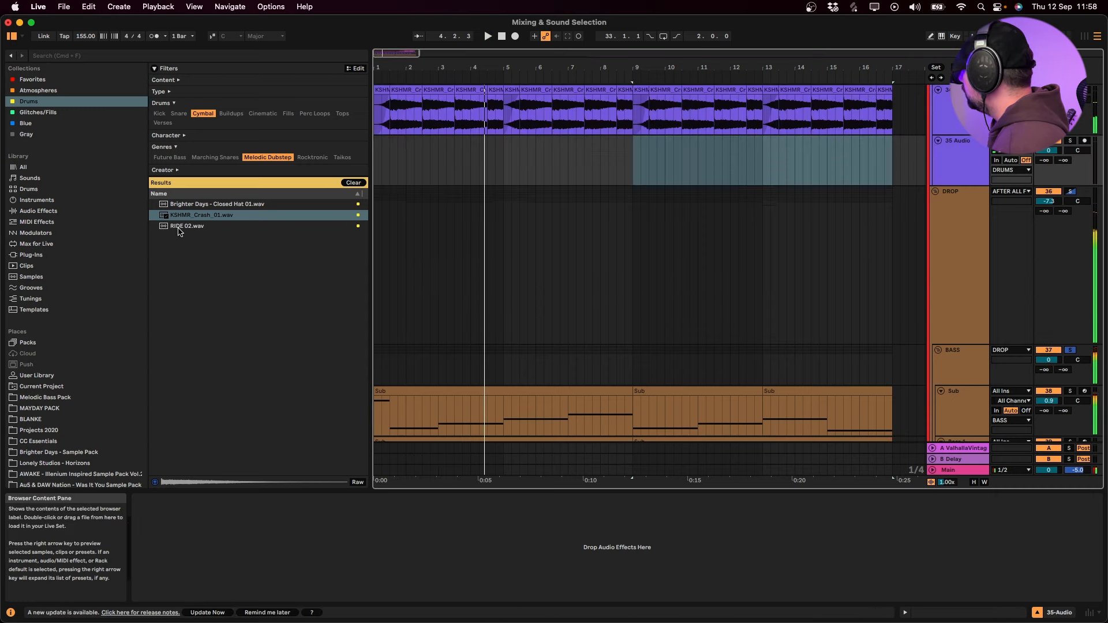
left_click(178, 227)
left_click_drag(183, 230, 401, 165)
key("space")
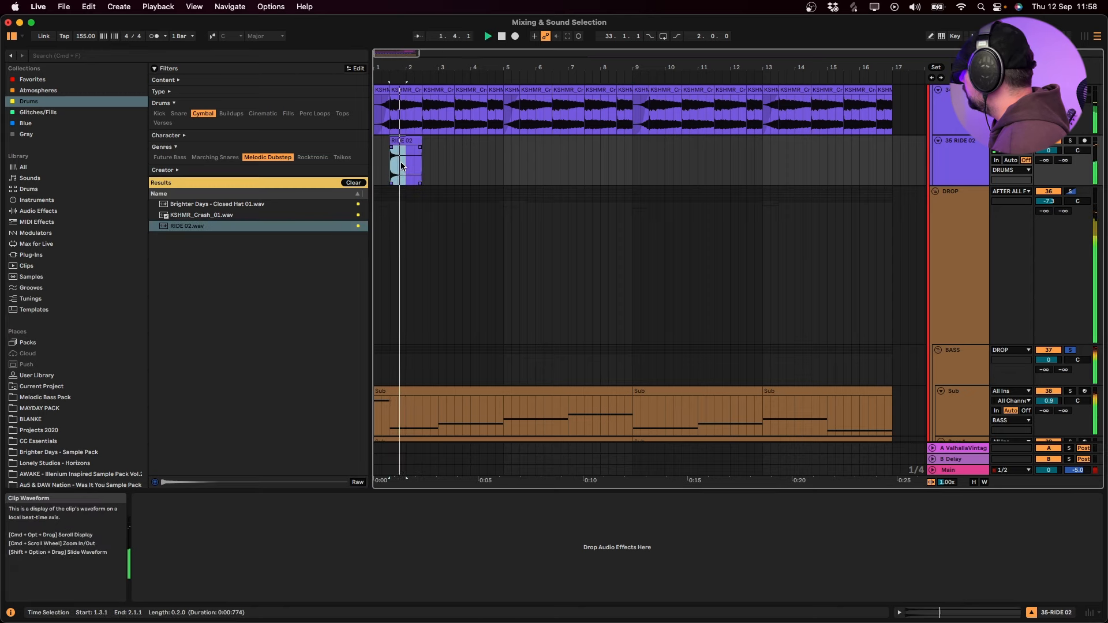
Try repeating the RIDE 02 sample every half bar from 1.3.1, and delete all its clips
key("super+d")
key("super+d")
key("super+d")
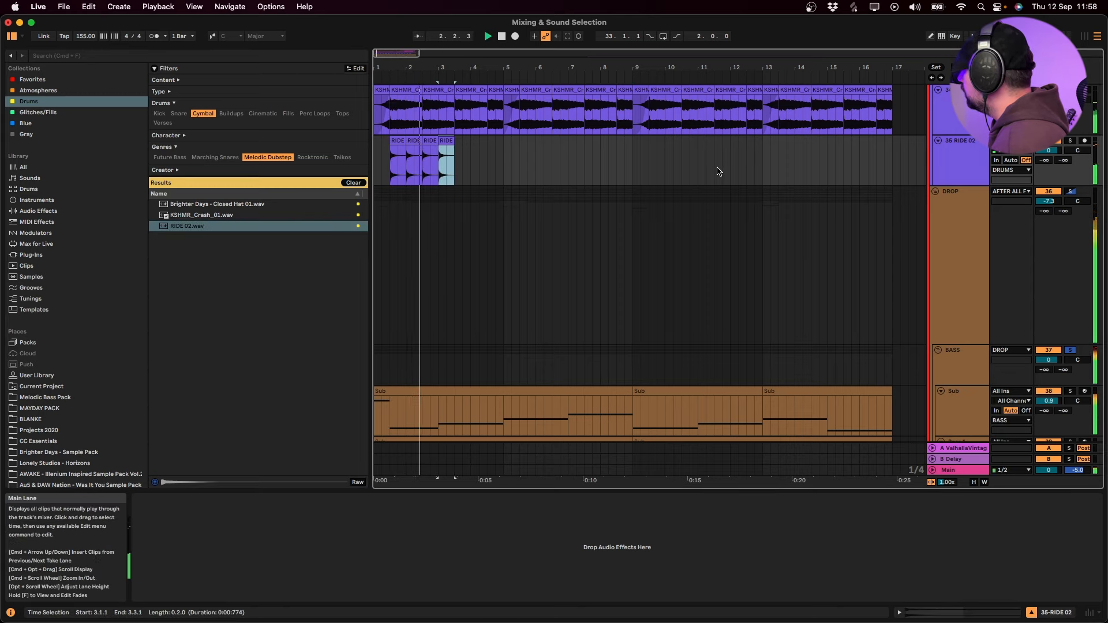
left_click_drag(392, 172, 556, 173)
key("Delete")
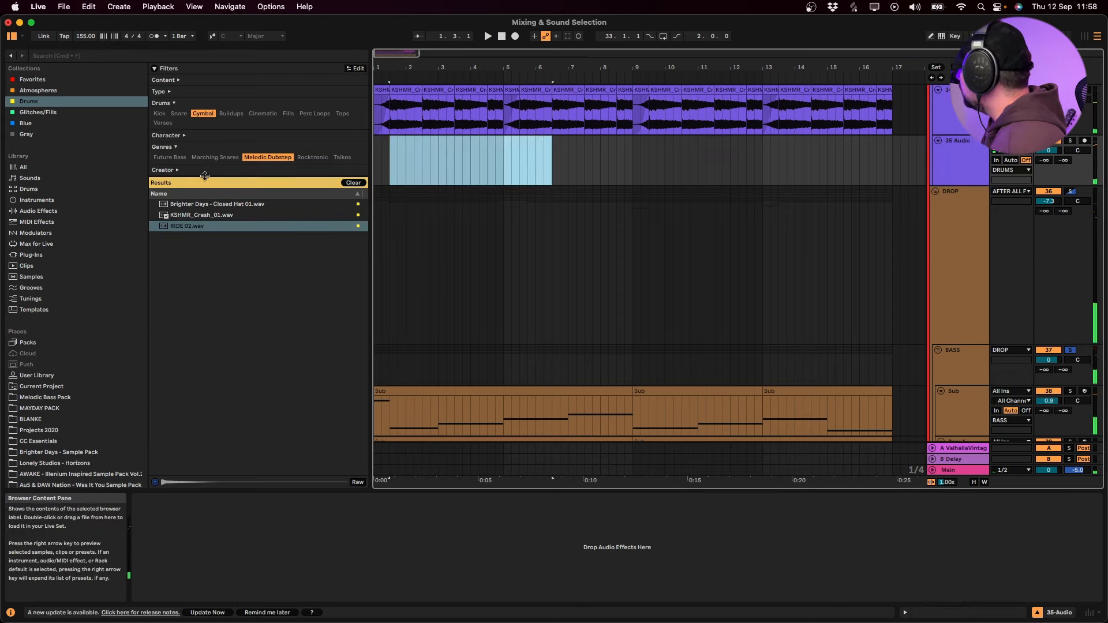
Remove the Melodic Dubstep genre filter and audition the cymbal samples up to the Au5 acoustic ride
left_click(253, 157)
key("Up")
key("Up")
key("Up")
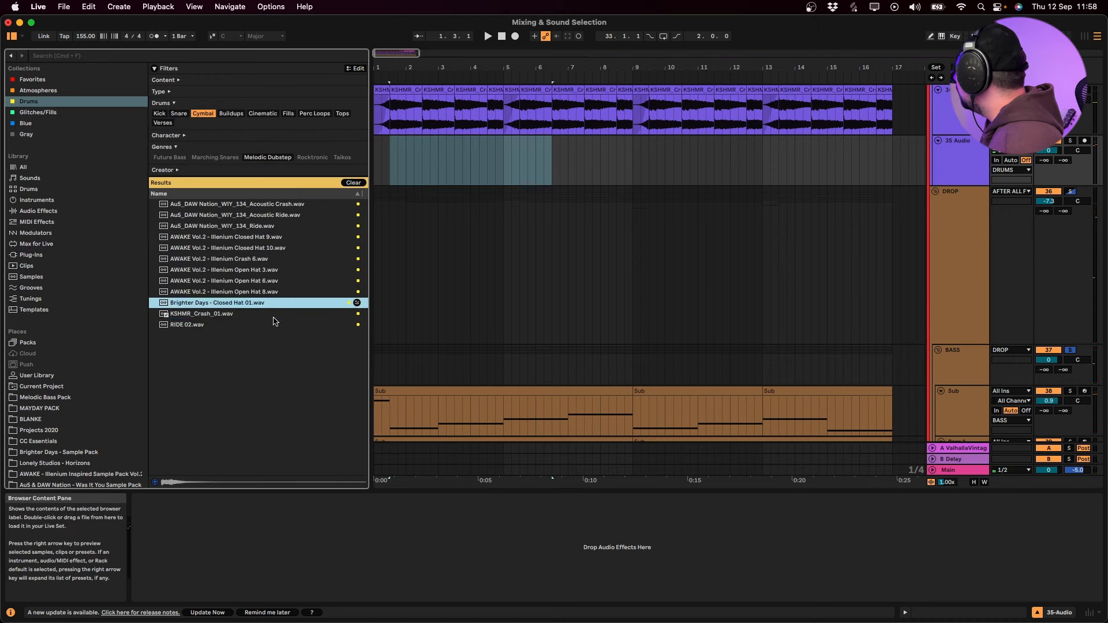
left_click(256, 227)
key("Up")
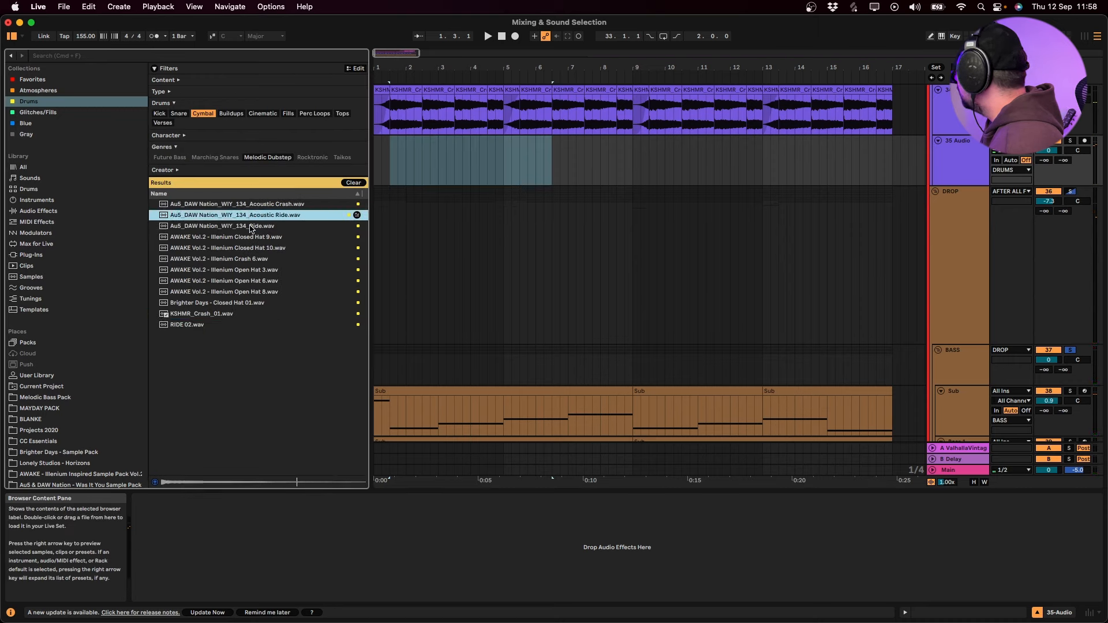
Place Au5_DAW Nation_WIY_134_Acoustic Ride.wav at 1.3.1 on the new track and repeat it every half bar up to 5.1.1
left_click_drag(254, 223, 406, 164)
key("space")
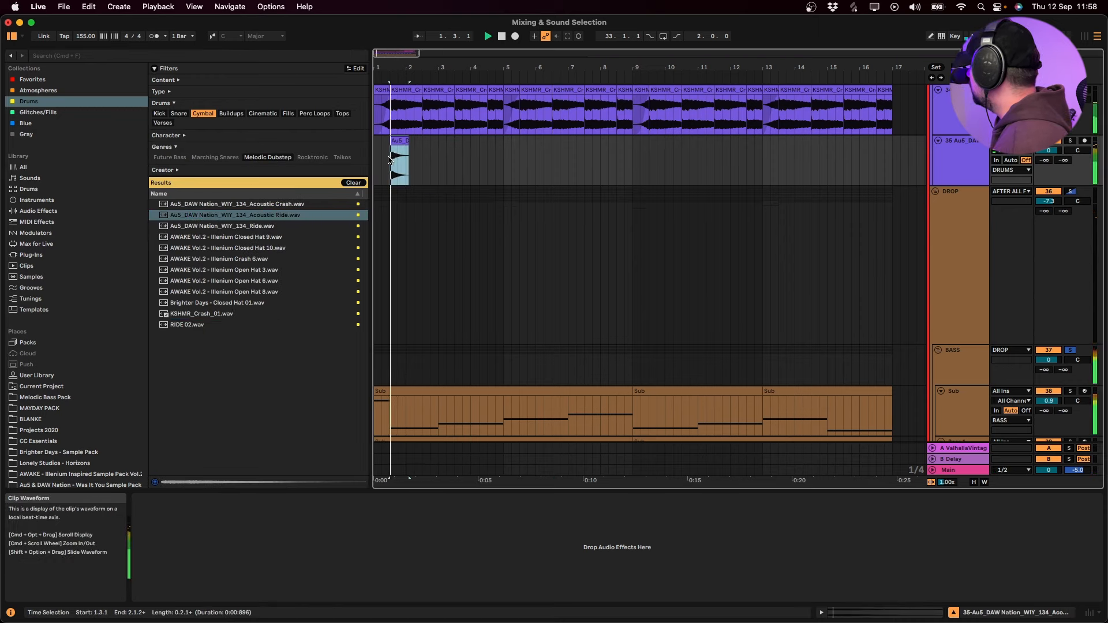
key("super+d")
key("super+d")
key("super+d")
key("super+d")
key("super+d")
key("super+d")
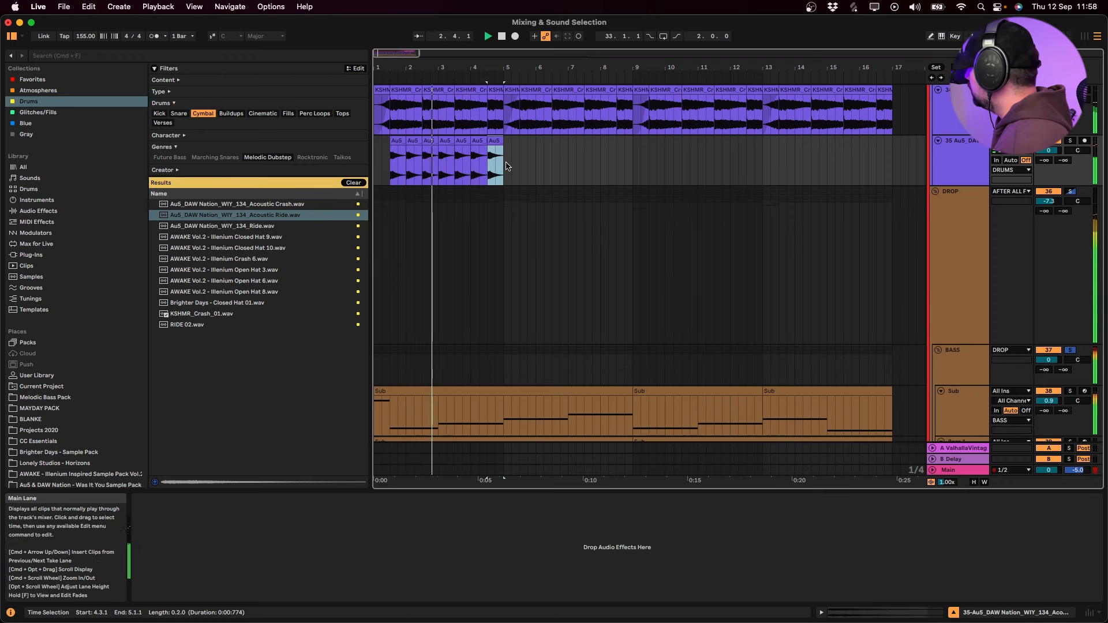
Duplicate the four-bar ride pattern from 1.1.1 three times to reach 17.1.1, and lower the ride track's volume to -8.8 dB
left_click(374, 150, "shift")
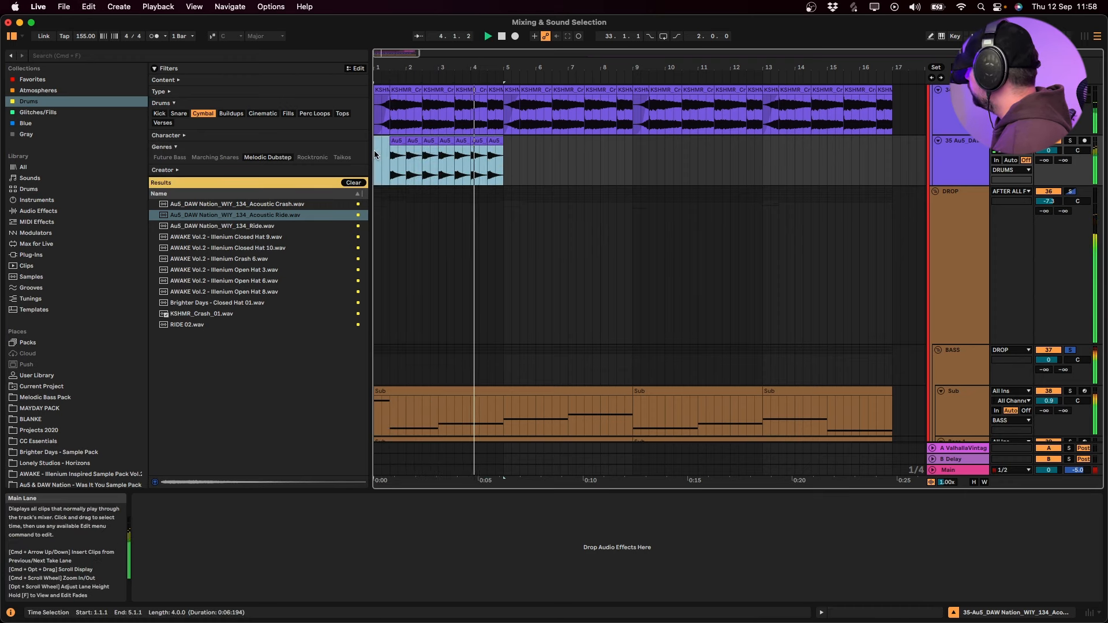
key("super+d")
key("super+d")
key("super+d")
left_click_drag(1048, 150, 1048, 158)
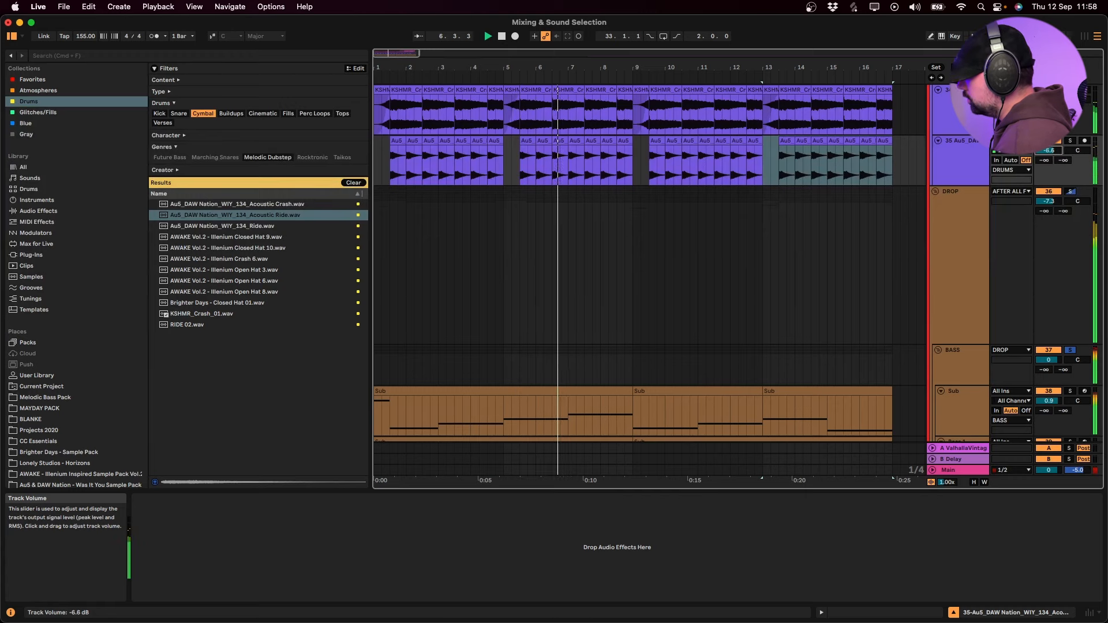
left_click_drag(1049, 158, 1049, 167)
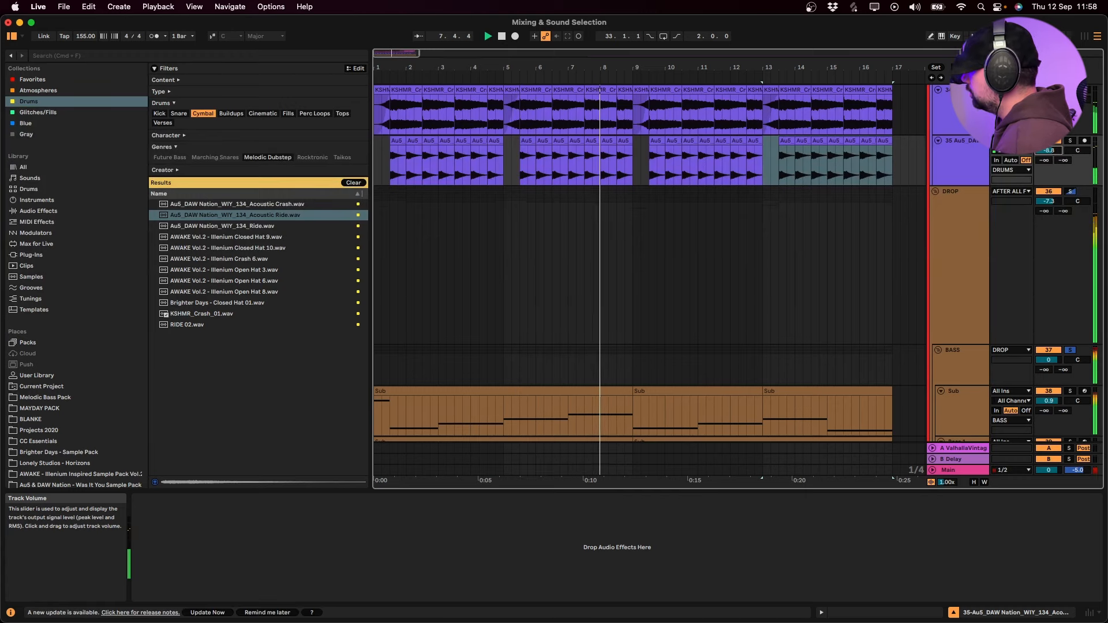
Add EQ Eight to the crash track and cut its low end, moving the band to about 726 Hz and -6.57 dB
scroll(941, 204, "up", 3)
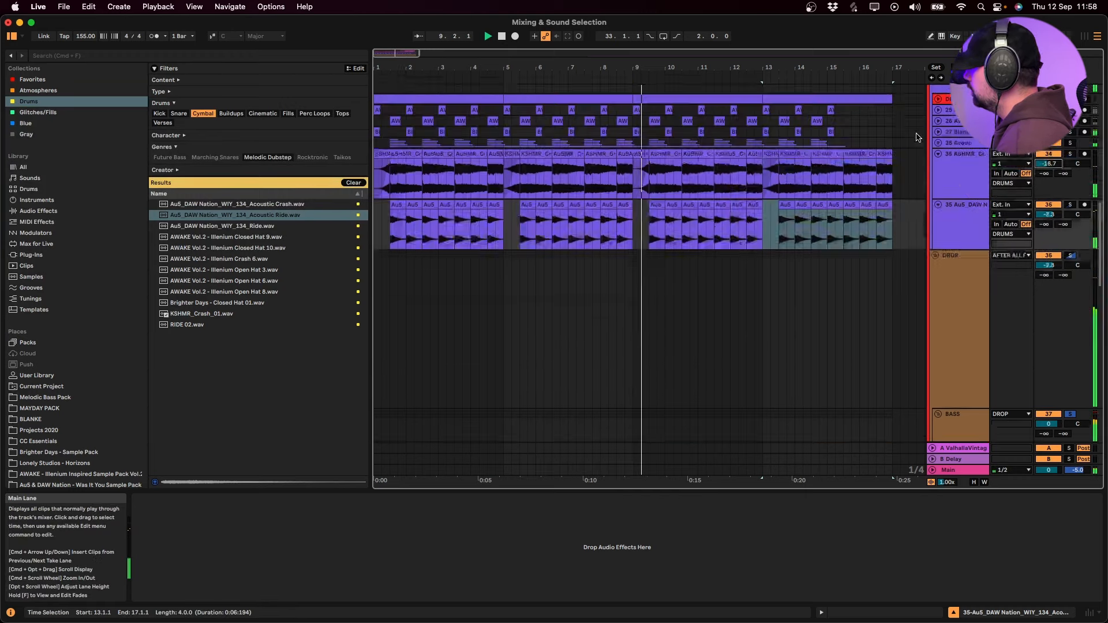
left_click(941, 205)
key("super+f")
type("EQ")
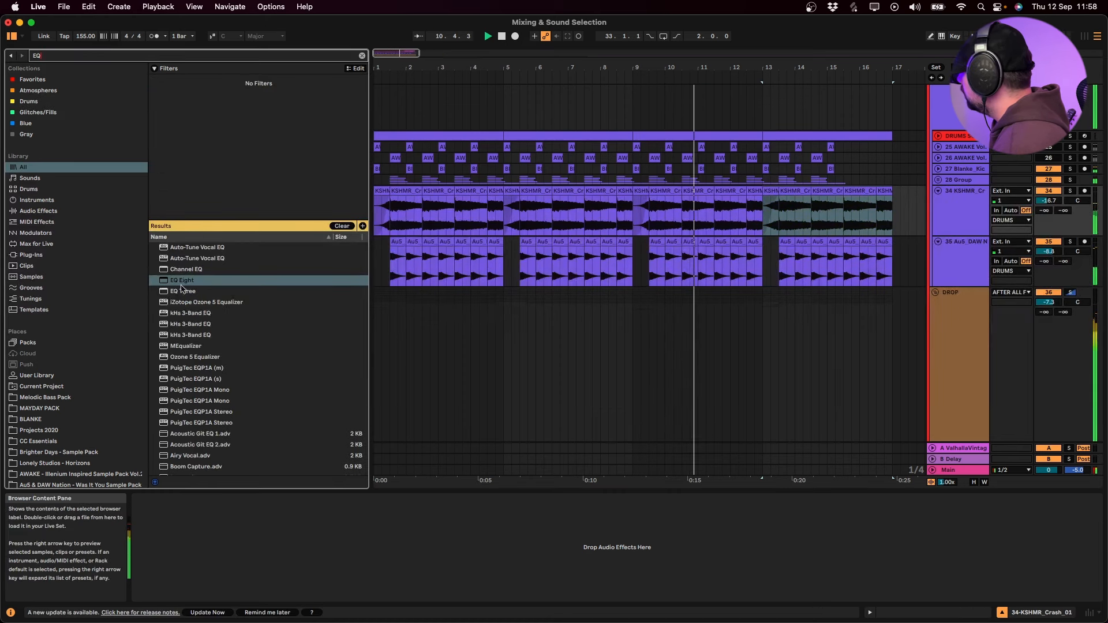
left_click(184, 282)
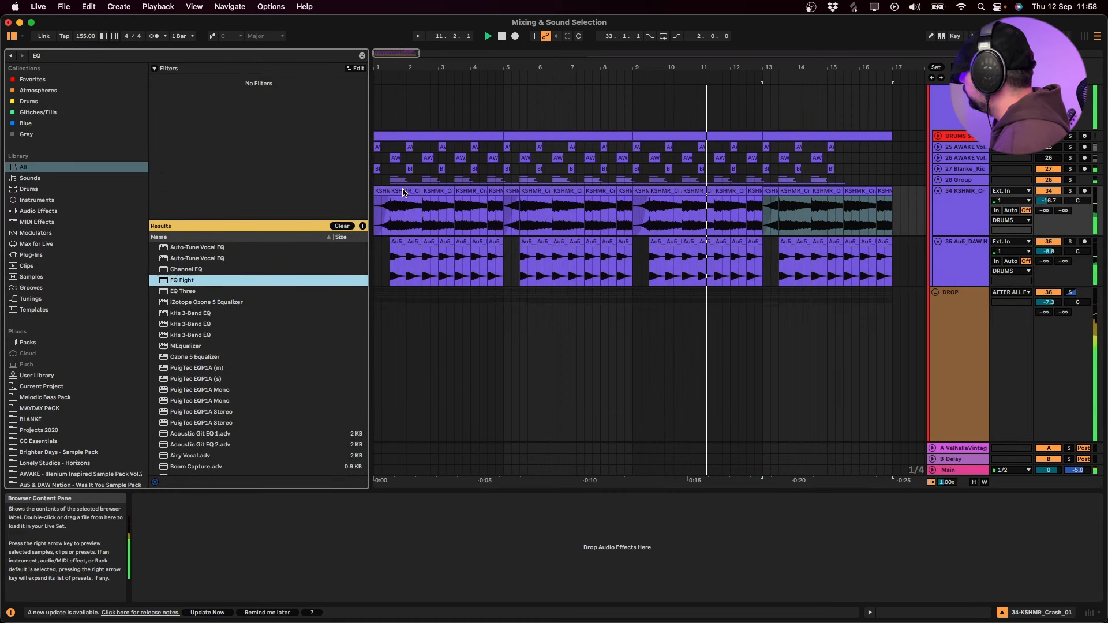
left_click_drag(403, 192, 403, 192)
left_click_drag(166, 550, 281, 557)
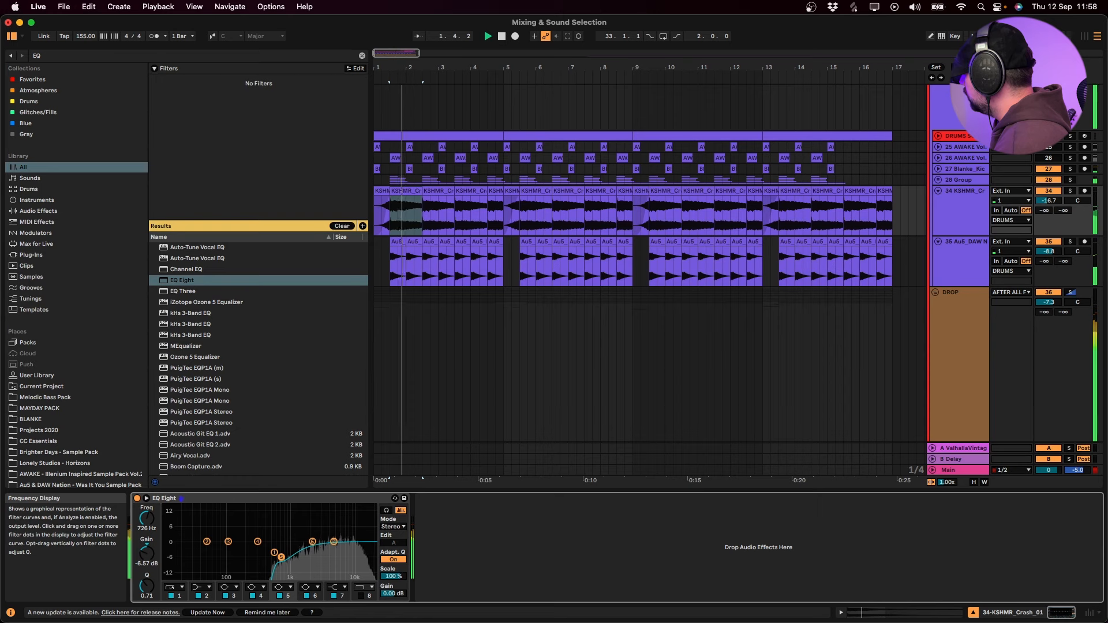
Lower the acoustic ride track's volume a little further
left_click(961, 265)
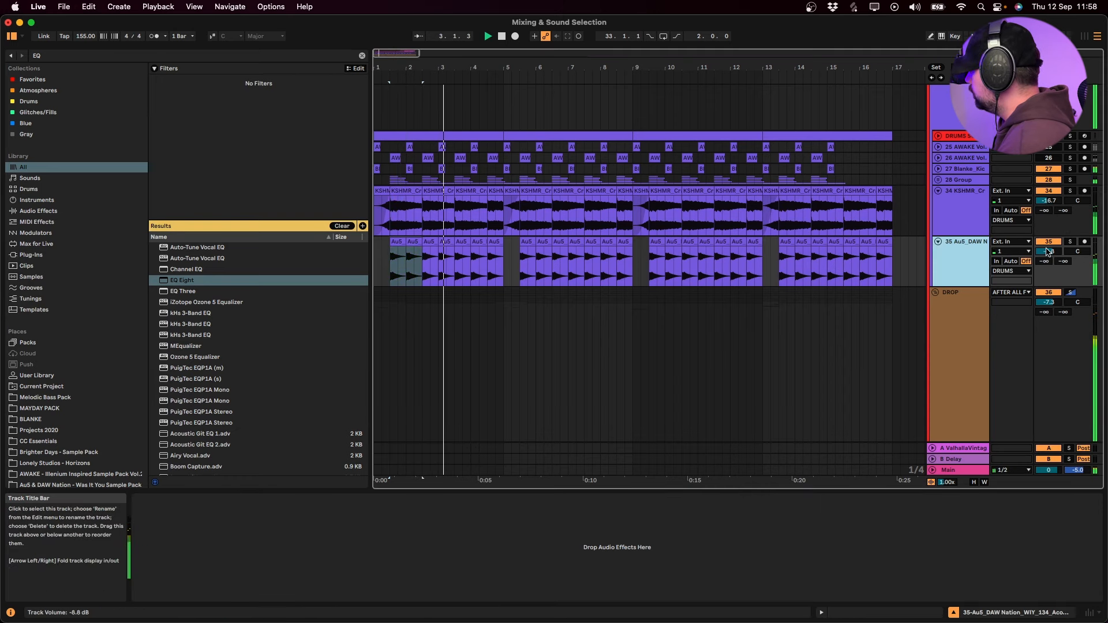
left_click_drag(1048, 253, 1047, 260)
Solo the chord tracks in turn to compare their sounds from 1.3.1, ending with Chords CC soloed
scroll(974, 378, "down", 10)
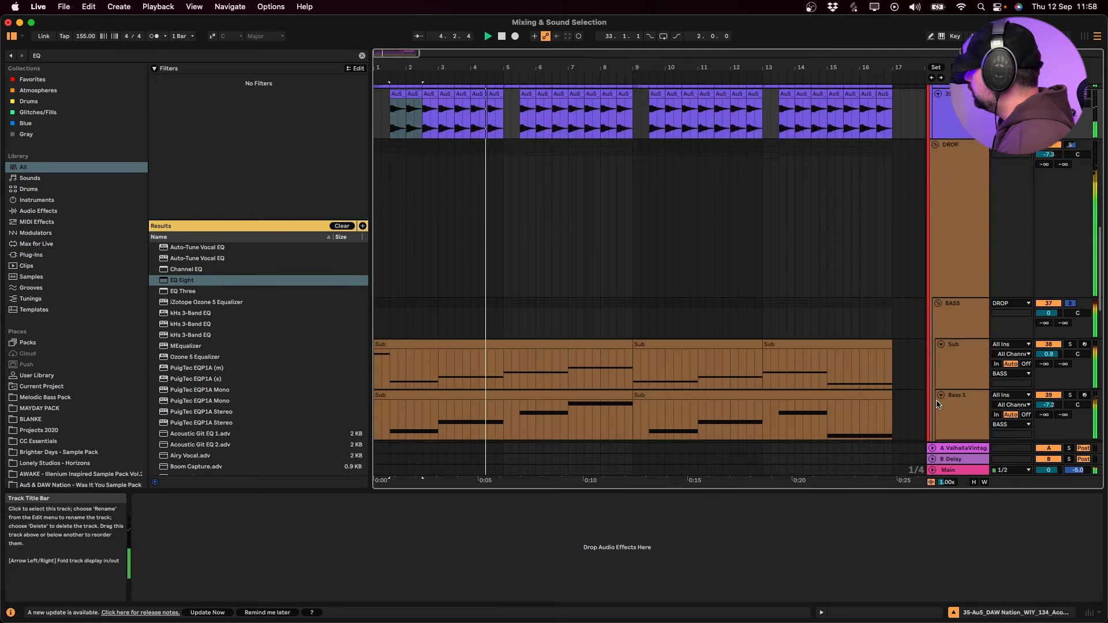
left_click_drag(422, 361, 390, 363)
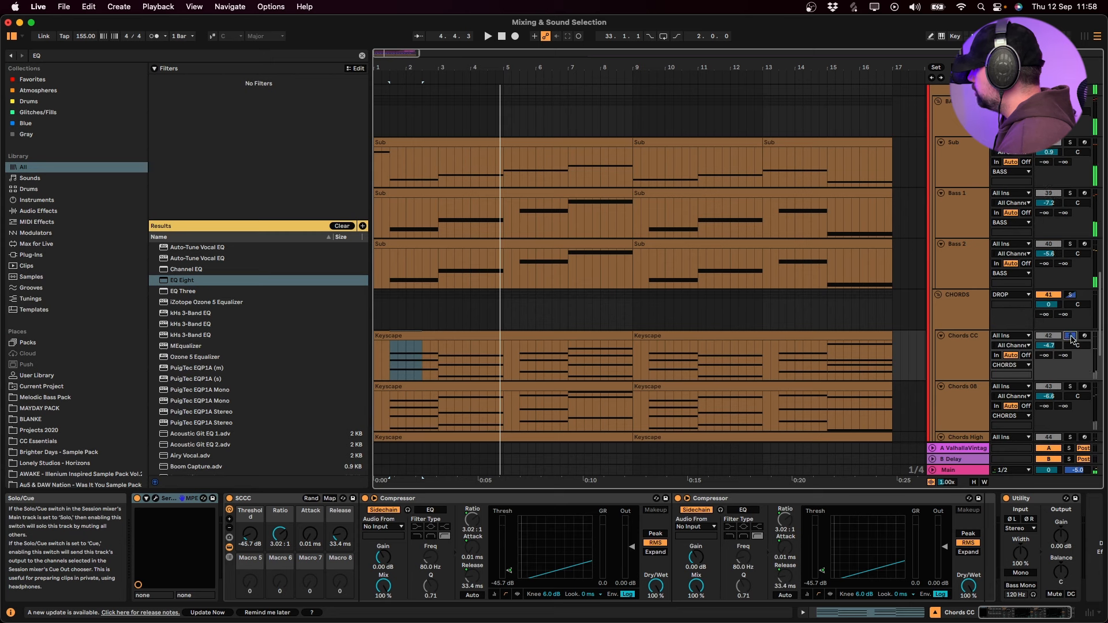
key("space")
left_click(1070, 386)
scroll(1067, 383, "down", 2)
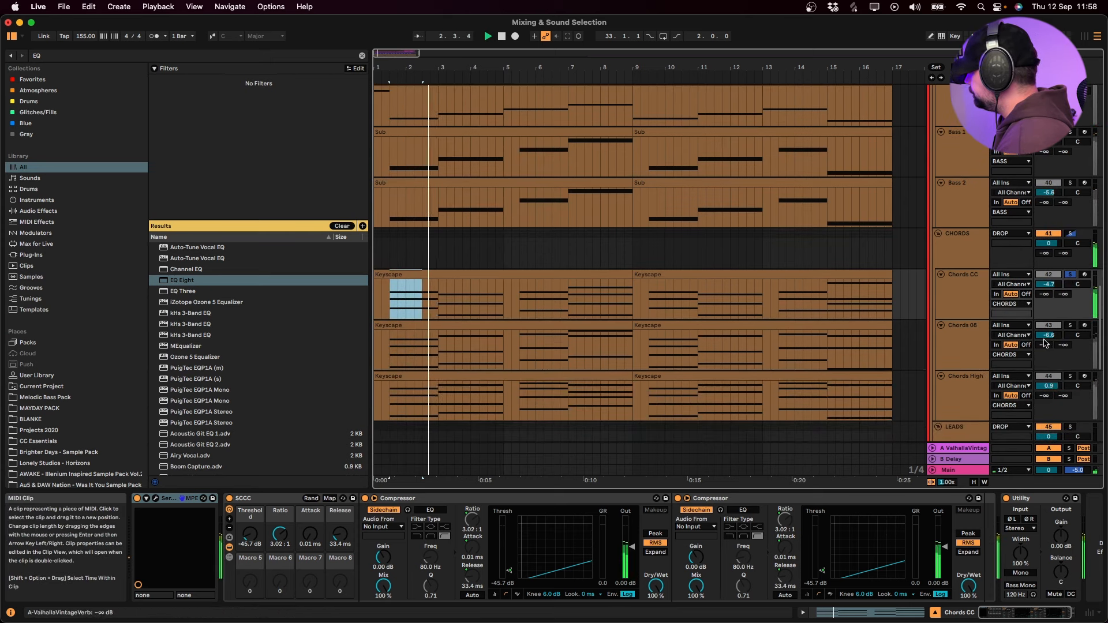
left_click(1069, 377)
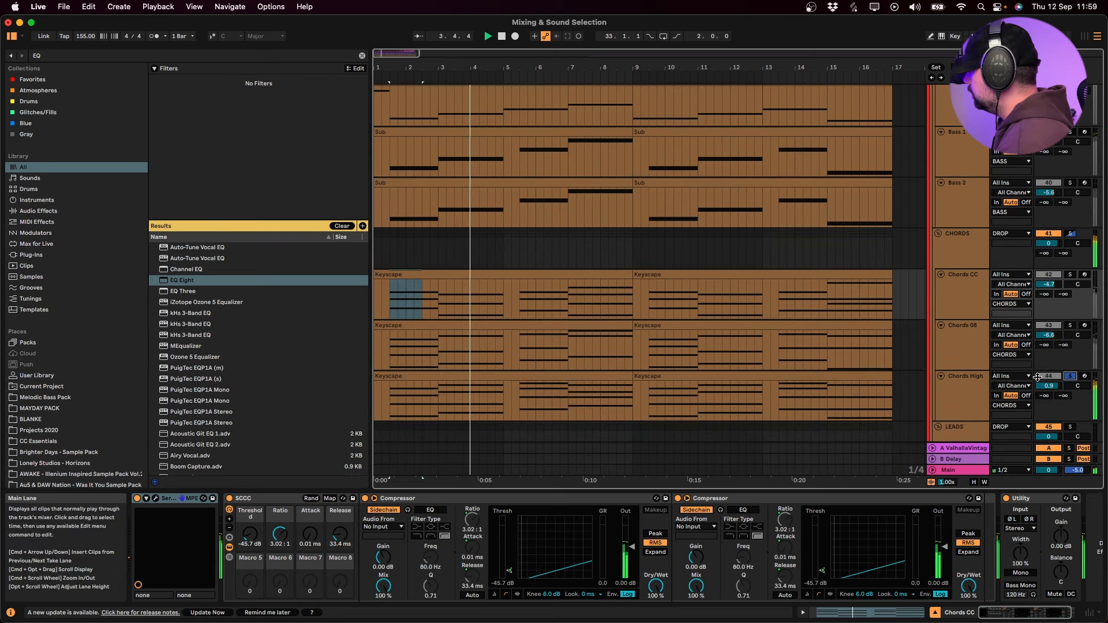
left_click(1068, 277)
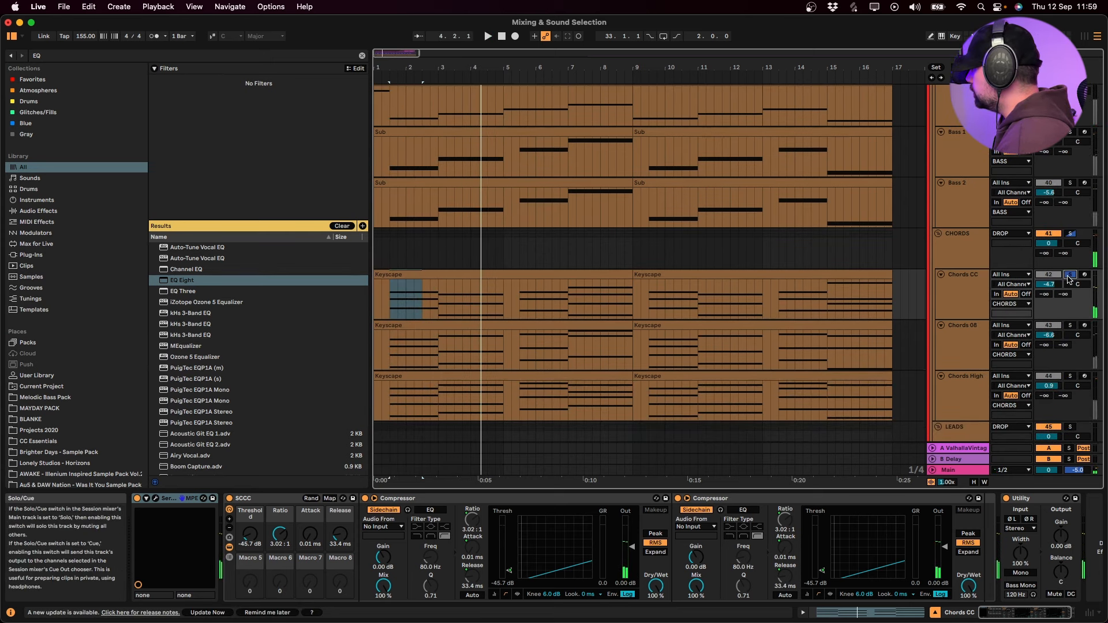
Search for Serum and load a fresh instance as the instrument of the Chords CC track
left_click(970, 310)
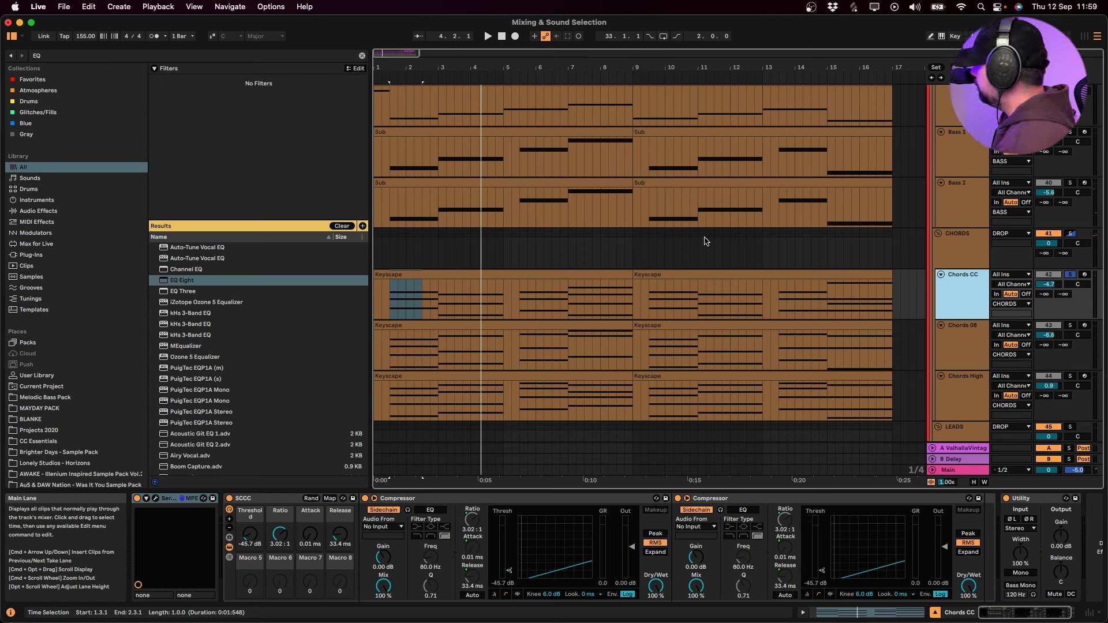
key("super+f")
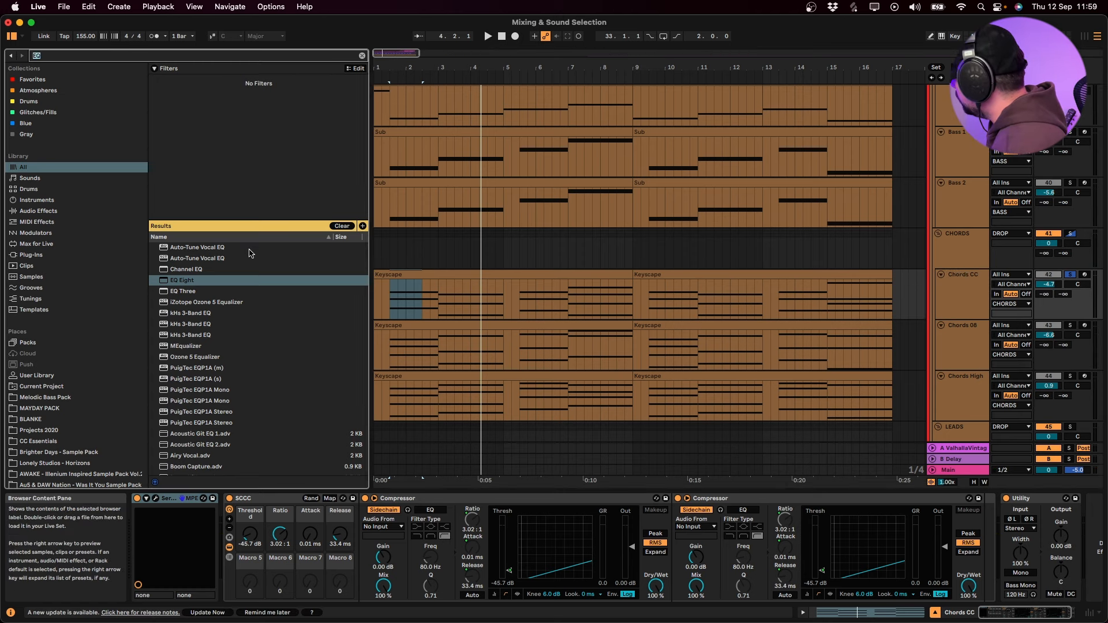
type("SERUM")
left_click_drag(183, 248, 171, 541)
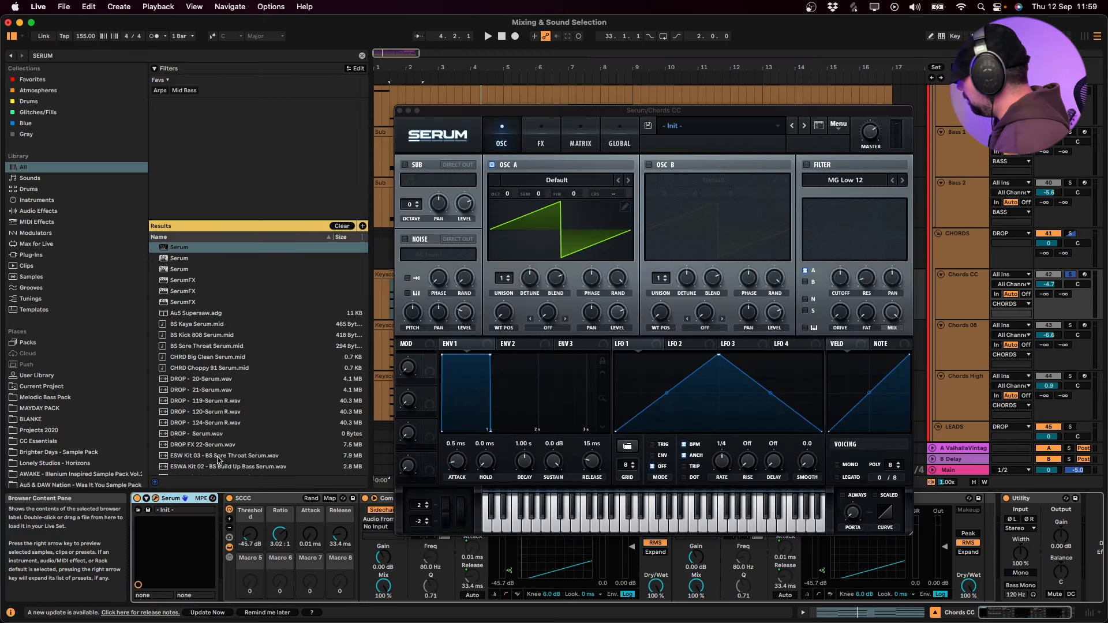
Load the user preset Chords - CC from CC PACK in Serum, start playback and close the plug-in window
left_click(678, 125)
mouse_move(752, 263)
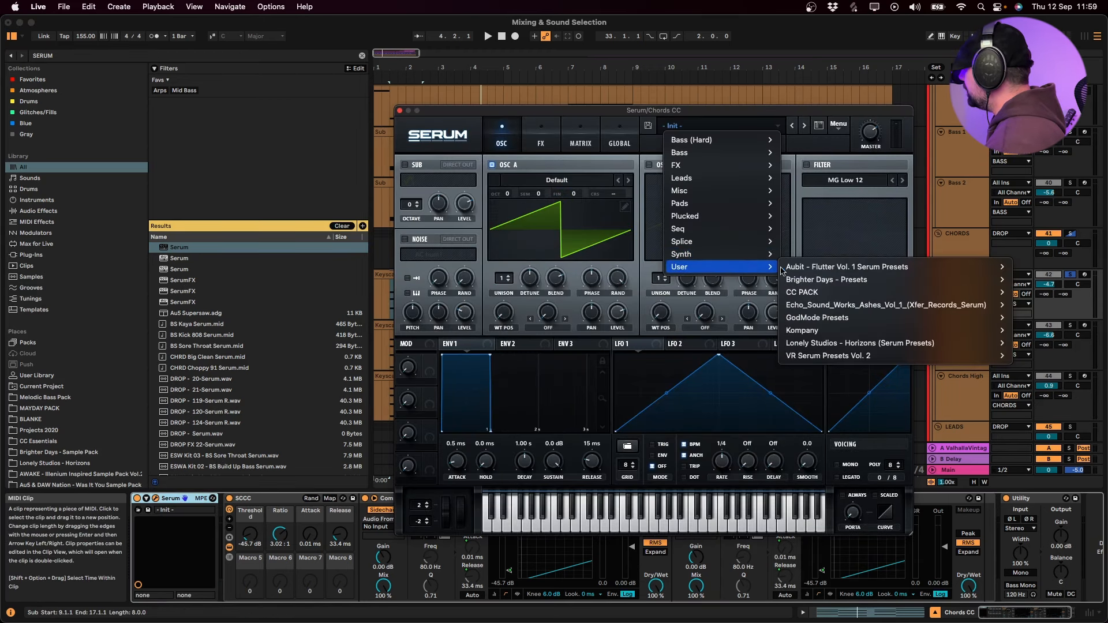
mouse_move(822, 292)
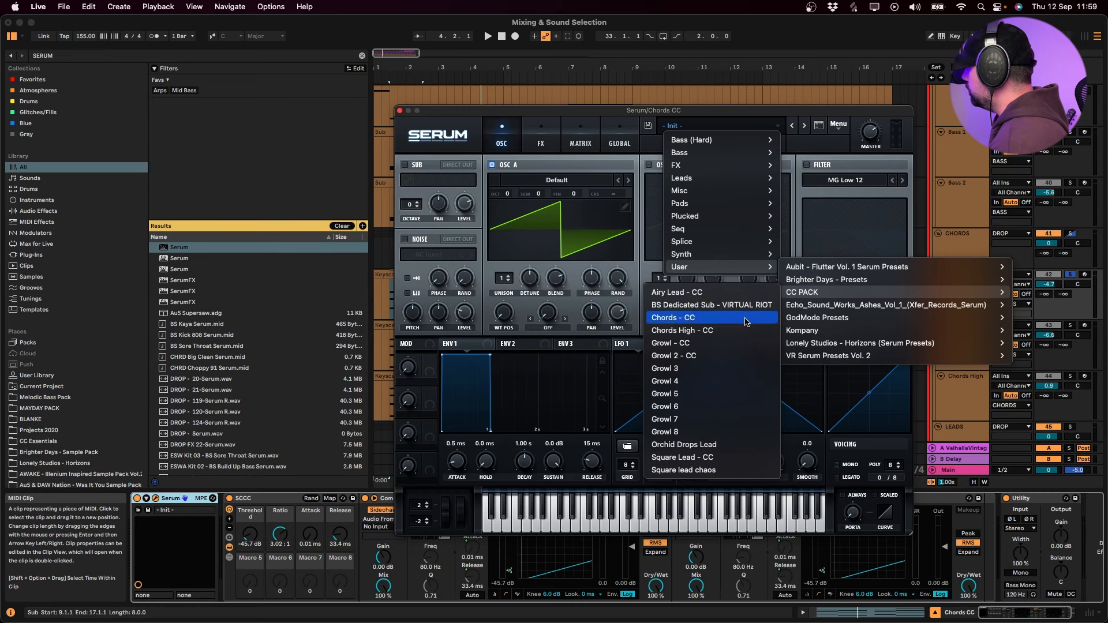
left_click(676, 317)
key("space")
left_click(399, 111)
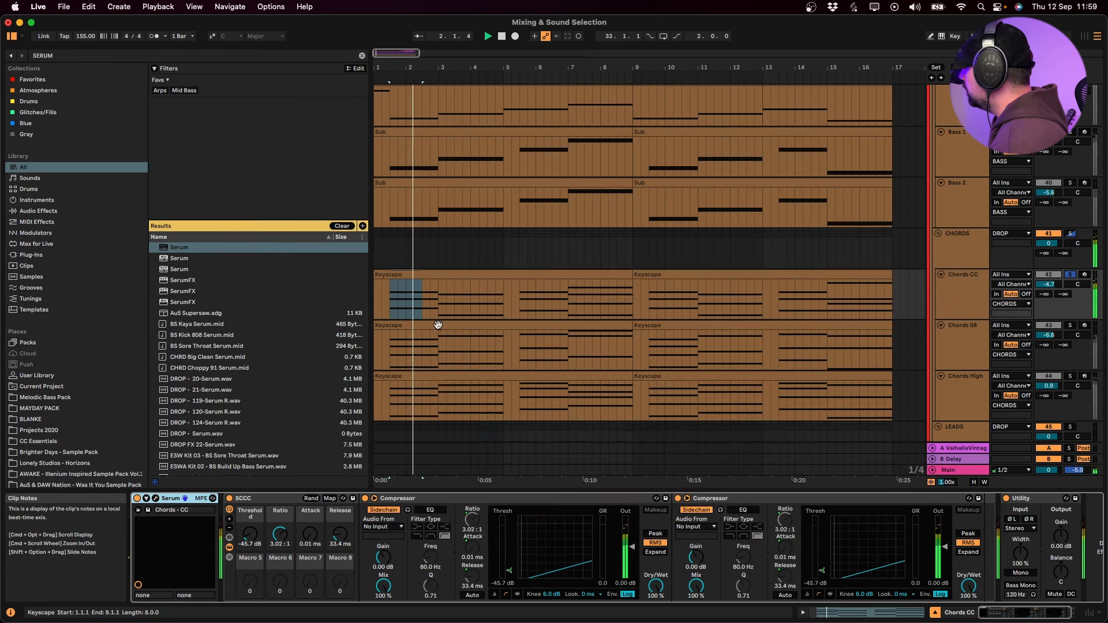
Open the first Keyscape clip of the Chords CC track in the note editor and place the insert mark at 2.3.3
double_click(564, 270)
left_click(435, 396)
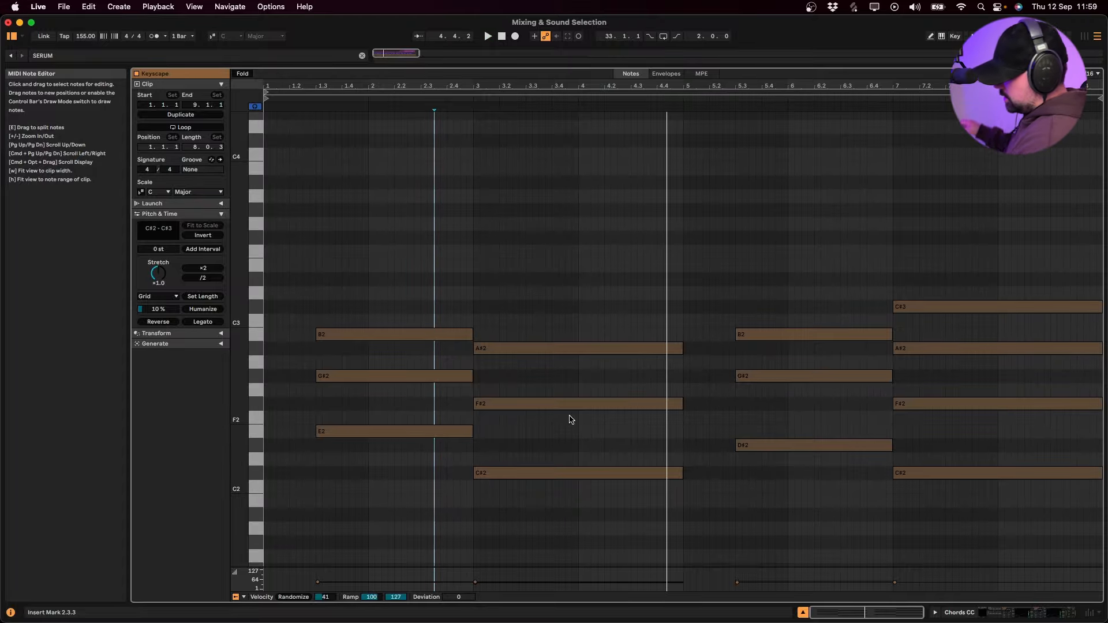
Transpose the first chord's G#2 and the second chord's F#2 up an octave in the first Chords CC clip
key("space")
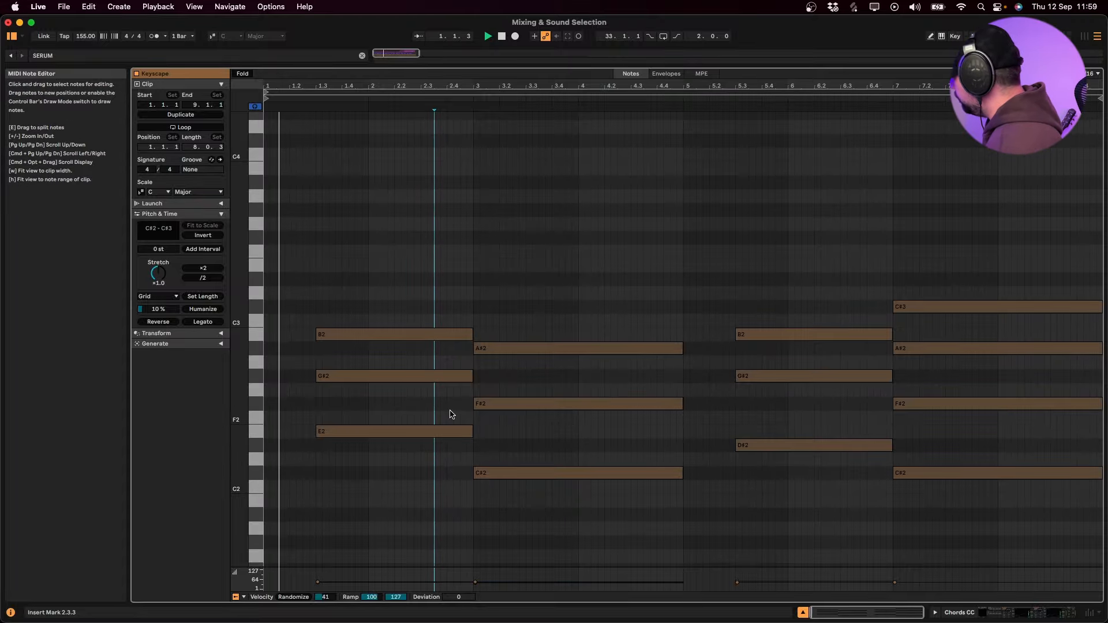
left_click(440, 377)
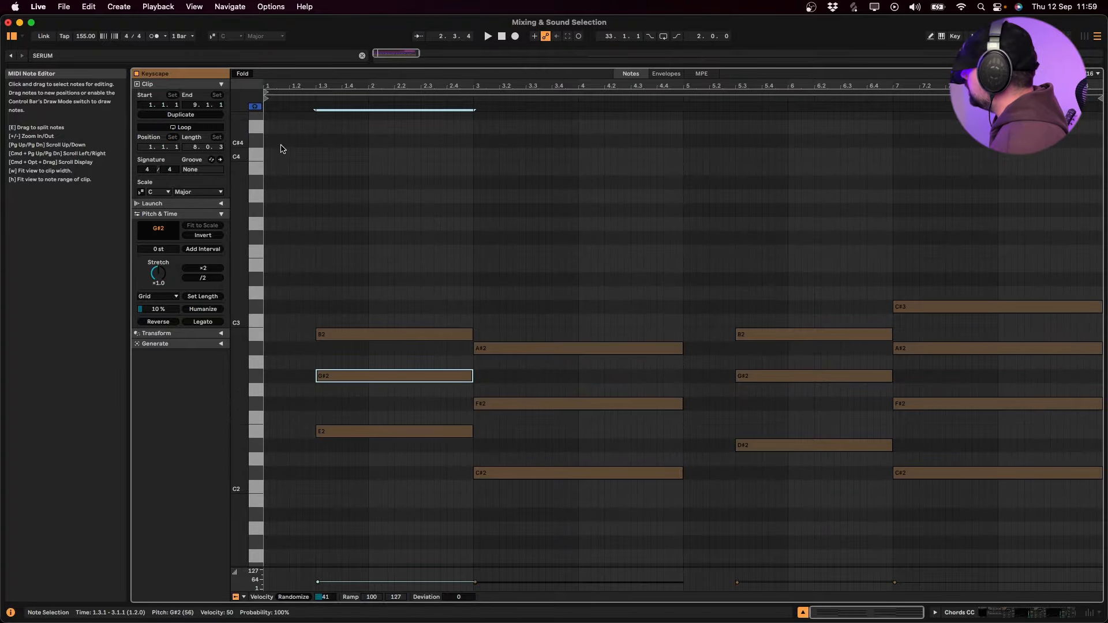
left_click(560, 404, "shift")
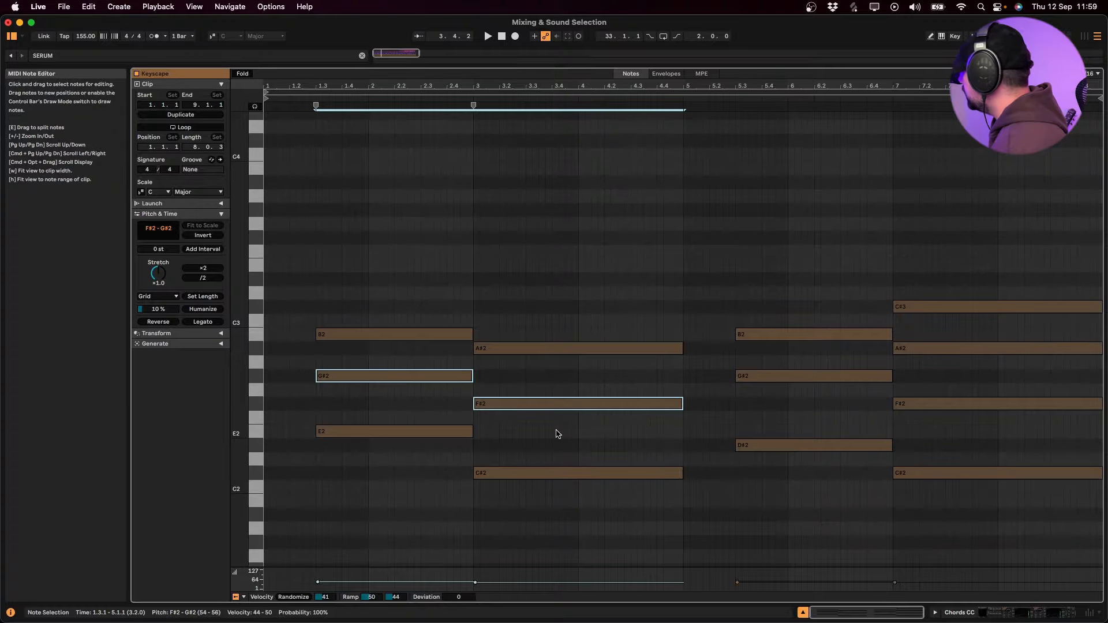
key("shift+Up")
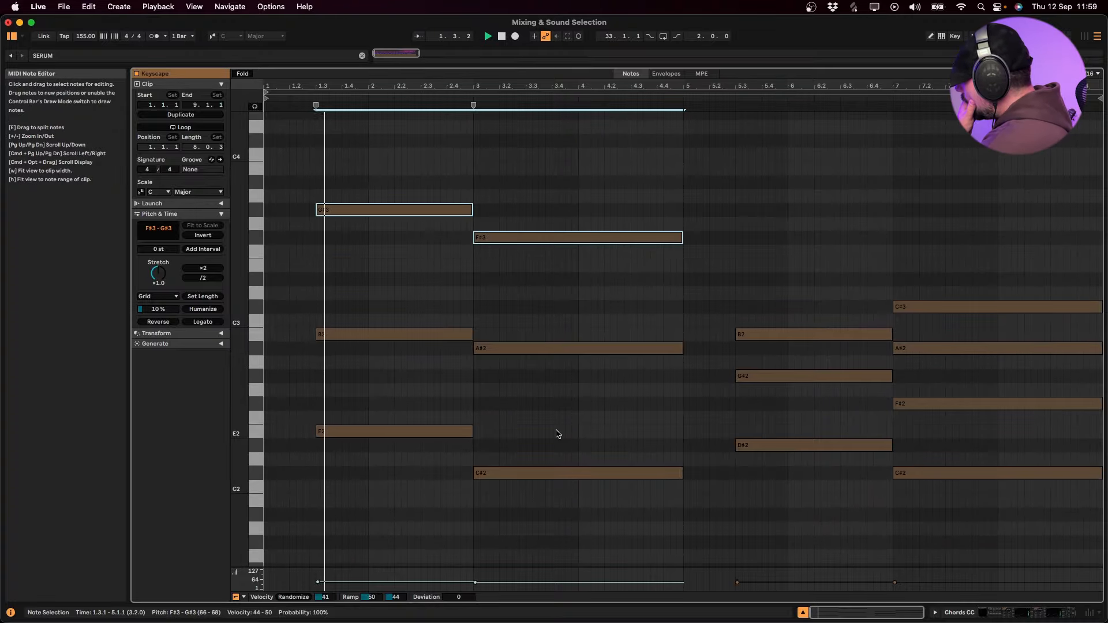
Raise the second chord's F#3 note to A#3
left_click(618, 237)
key("Up")
key("Up")
key("Up")
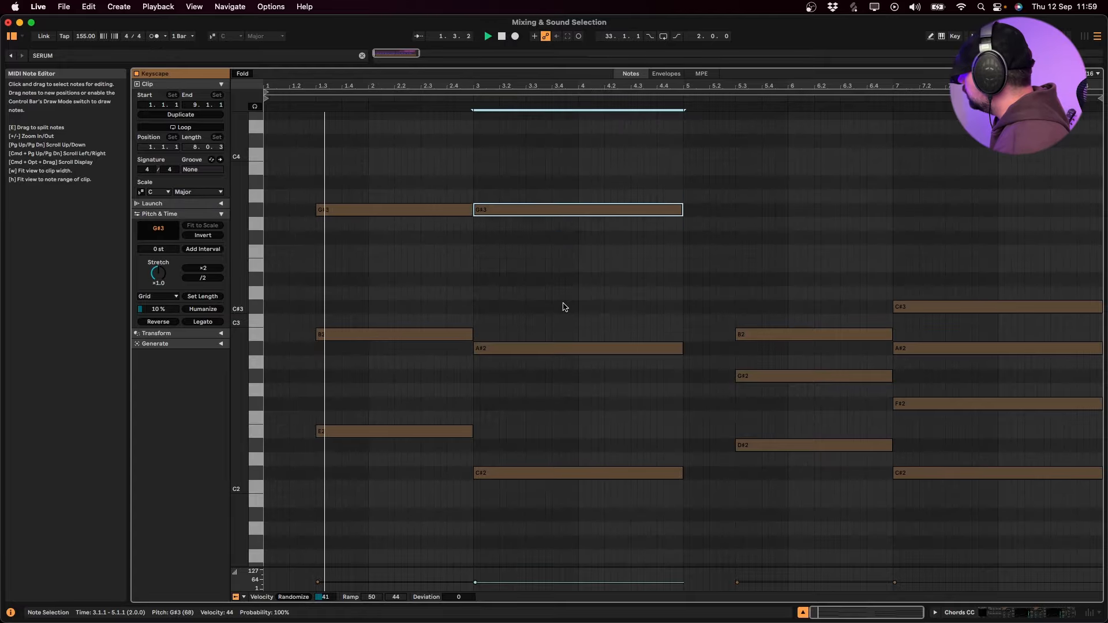
key("Up")
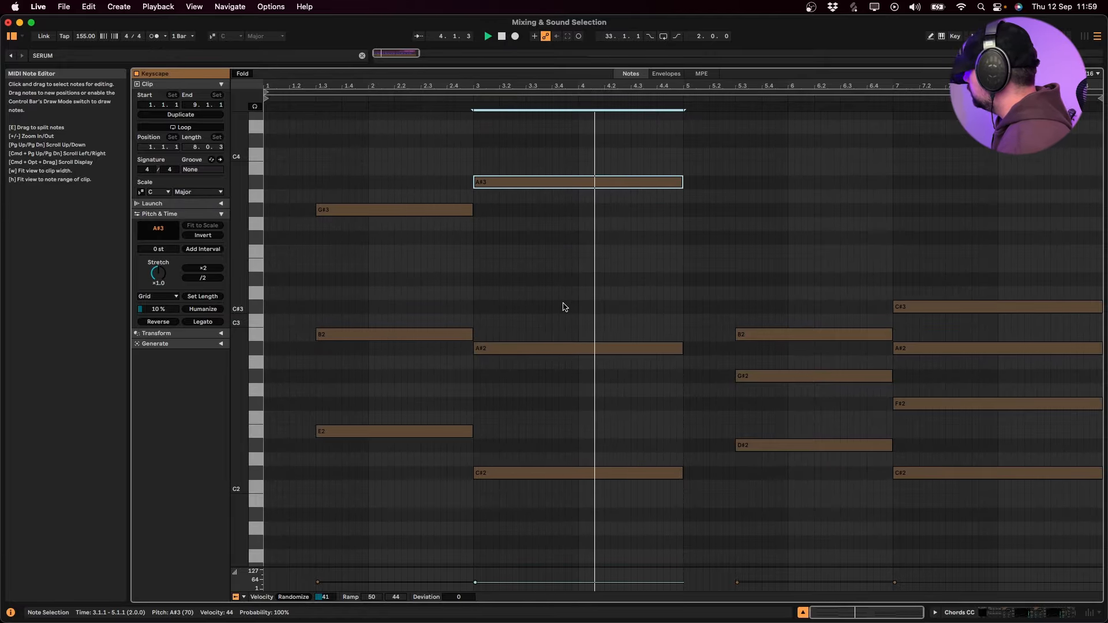
Check the first Bass 2 clip's notes around 3.1.3 during playback, and return to the first Chords CC clip's notes
key("space")
key("space")
key("shift+Tab")
key("space")
scroll(552, 339, "up", 5)
scroll(543, 341, "down", 2)
scroll(399, 376, "up", 5)
double_click(420, 323)
left_click(486, 347)
key("shift+Tab")
scroll(455, 394, "down", 6)
key("space")
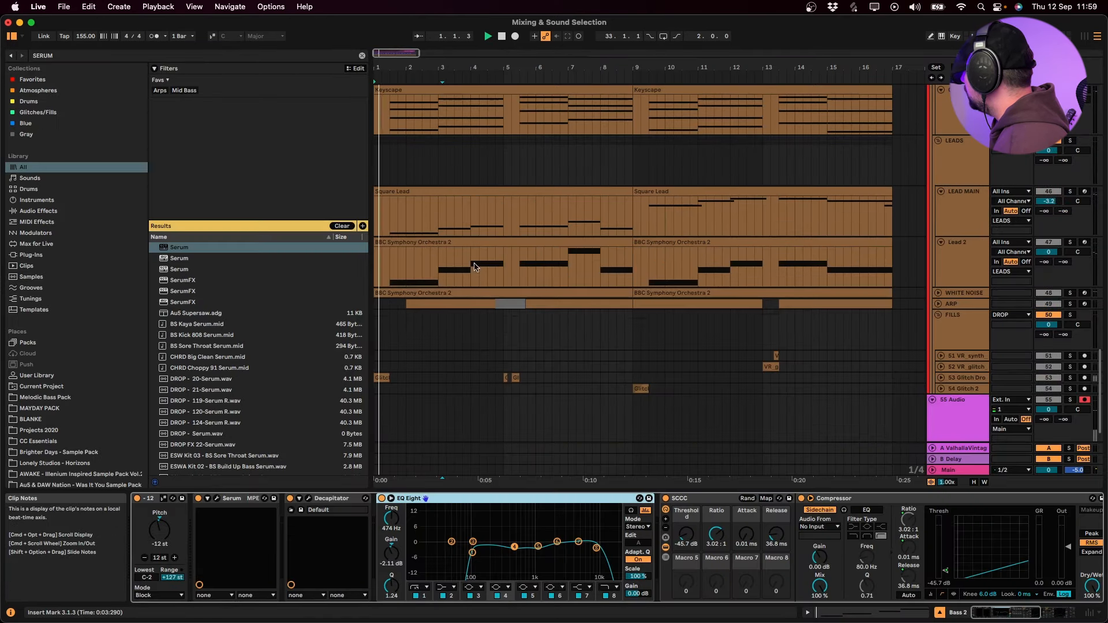
scroll(495, 238, "up", 6)
left_click(460, 191)
key("shift+Tab")
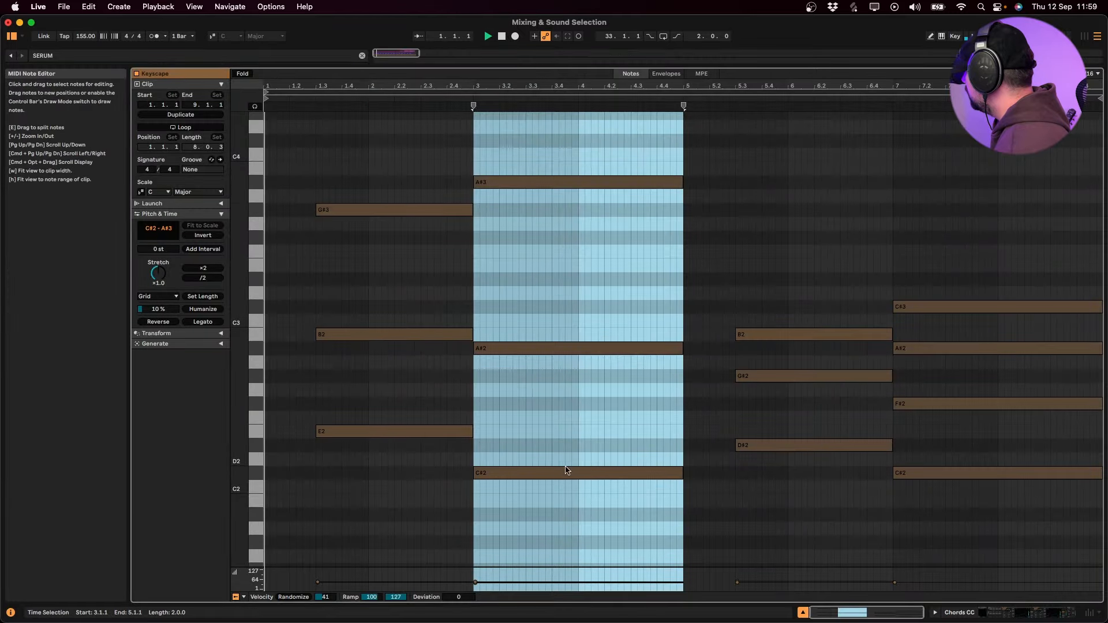
Revoice the second chord by moving its C#2 up to F#2 and its A#2 up to C#3
left_click_drag(549, 519, 544, 270)
key("Up")
key("Up")
key("Up")
key("Down")
key("Down")
key("Down")
key("Up")
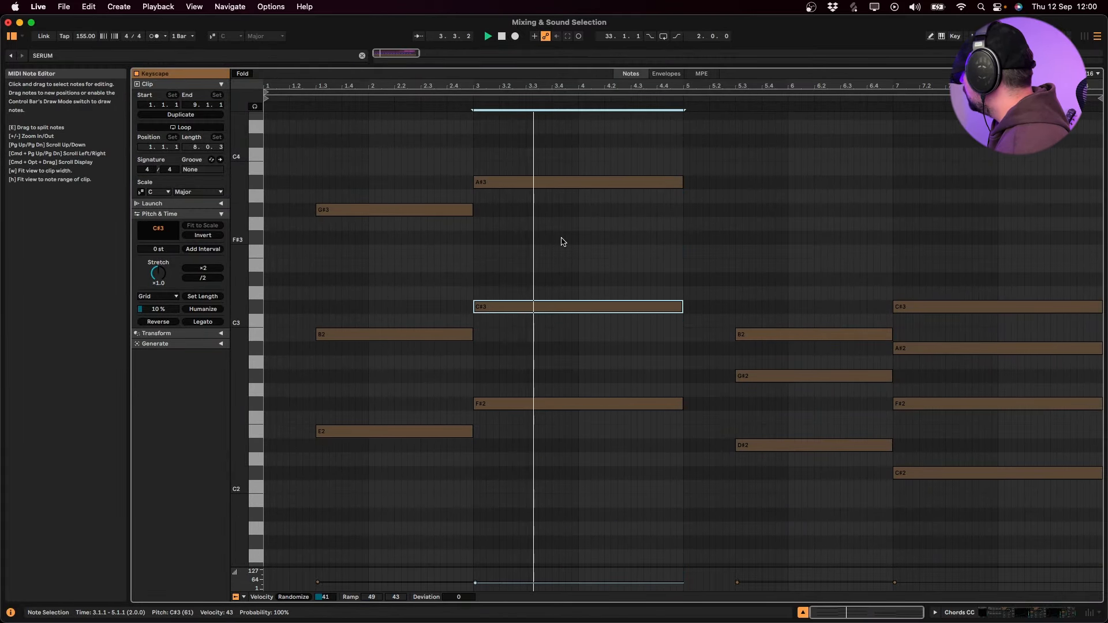
Raise the third chord's G#2 to B3 and audition the clip from just before that chord
left_click(814, 376)
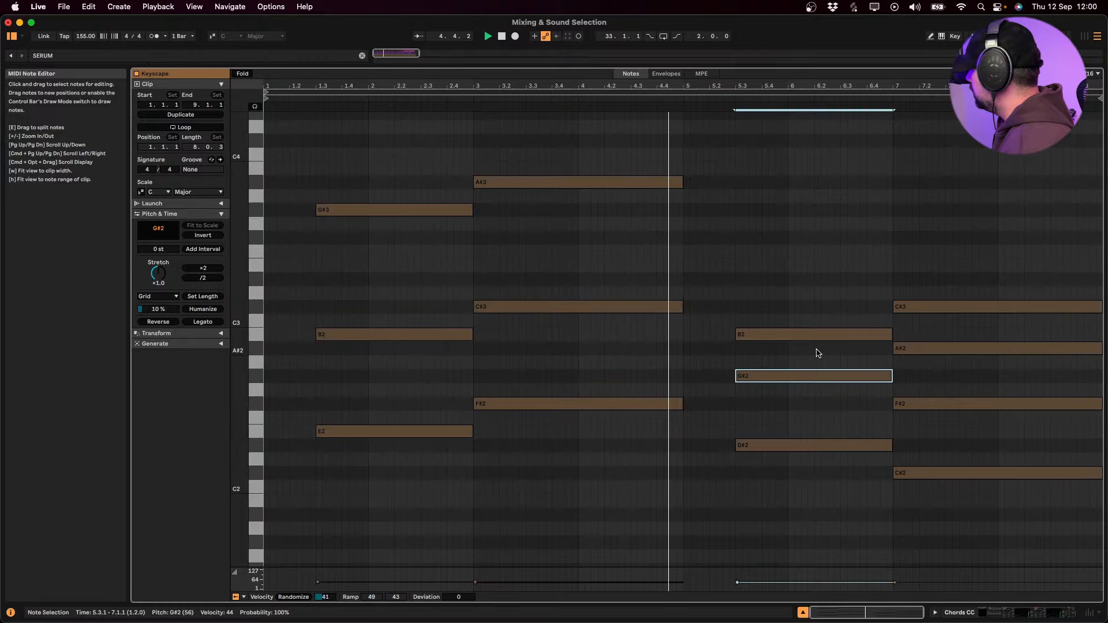
key("shift+Up")
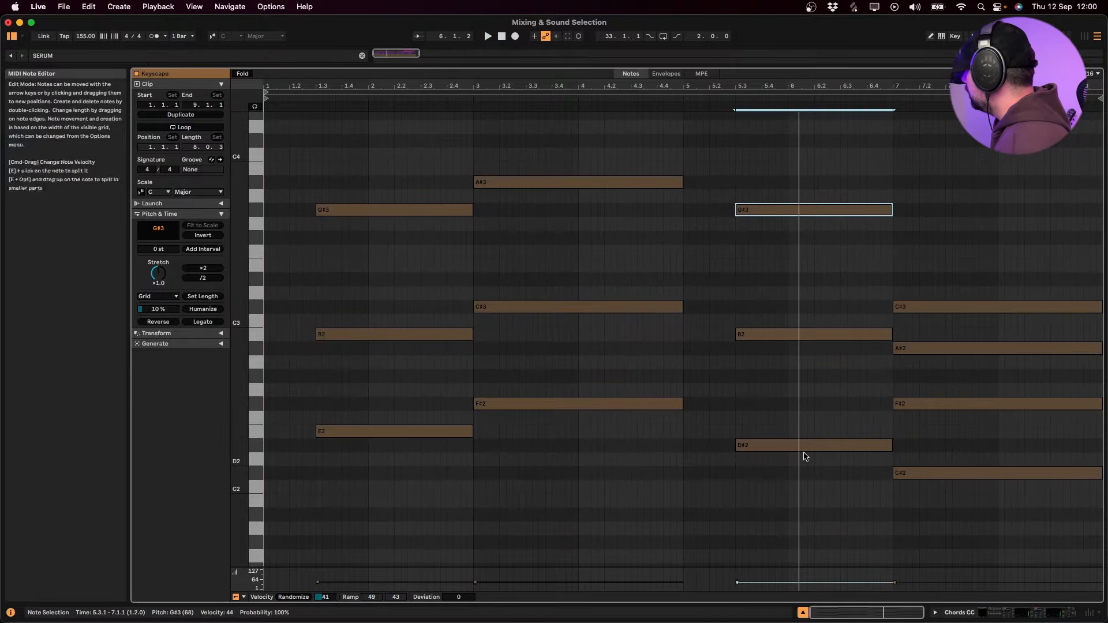
key("Up")
key("Up")
key("Up")
left_click(725, 98)
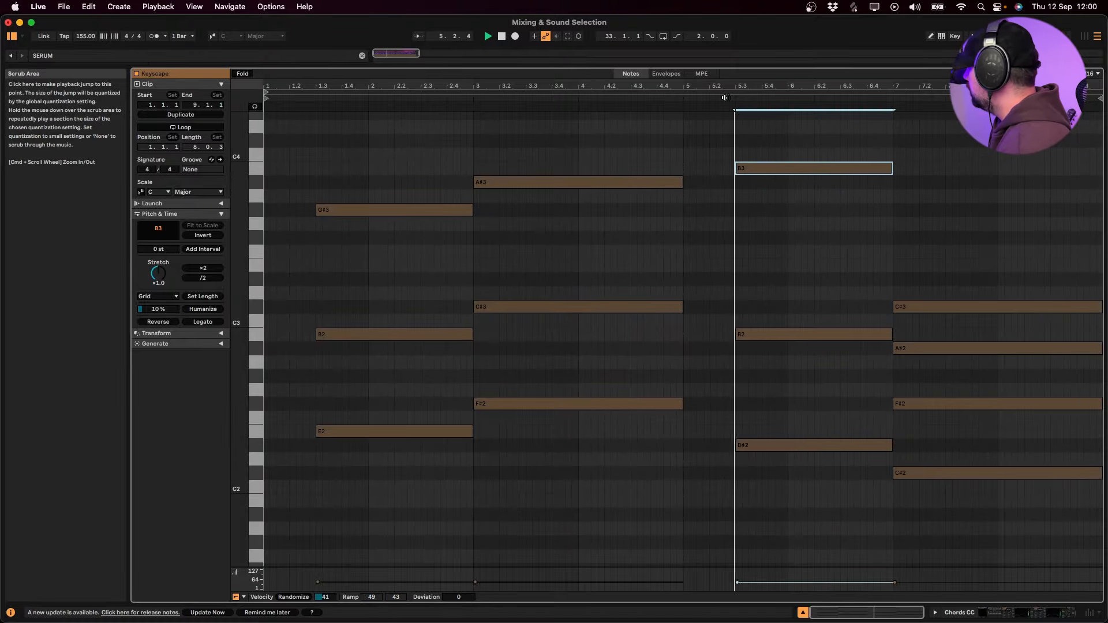
key("space")
Replace the first Chords CC clip with a copy of the first Chords High clip and play it
key("shift+Tab")
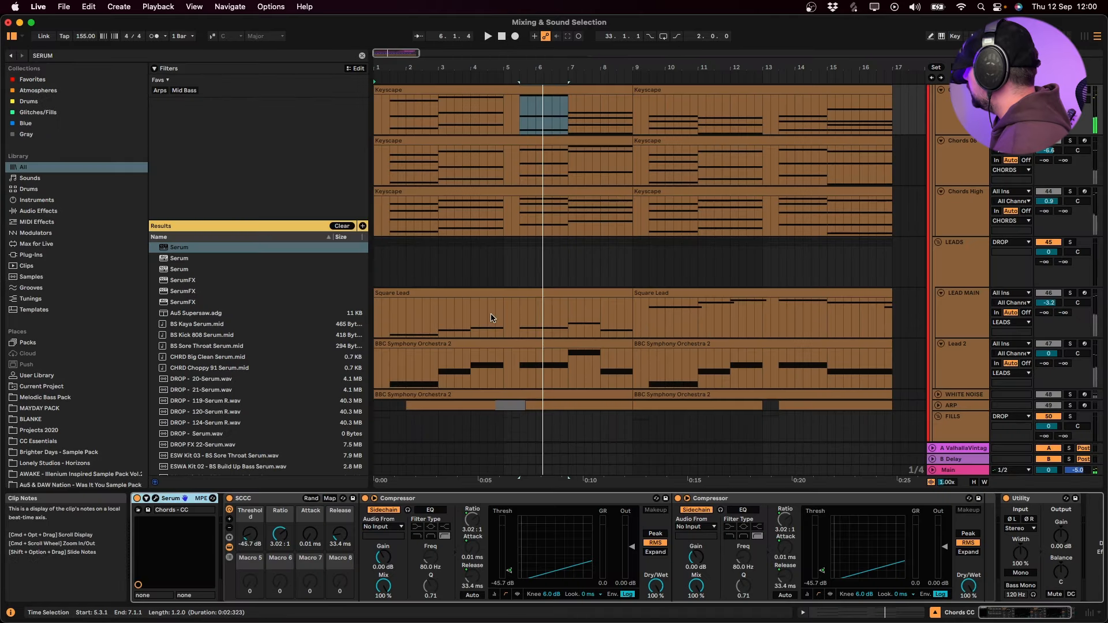
left_click(465, 193)
left_click(473, 90)
key("space")
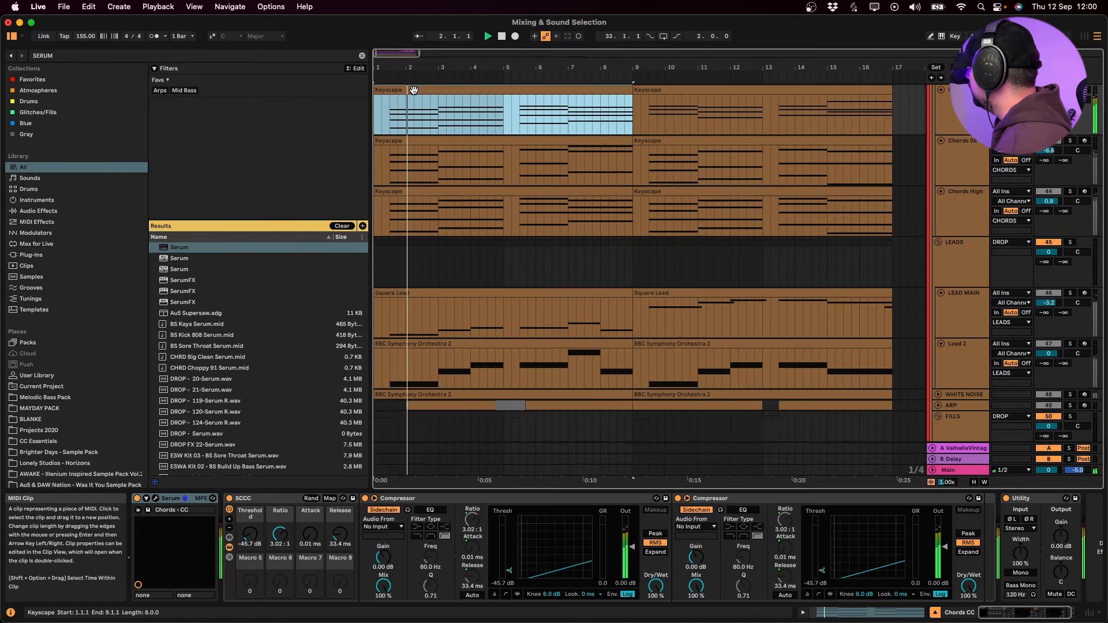
Raise the second chord's B1 to C#2 in the first Chords CC clip and listen to the progression
key("shift+Tab")
left_click(512, 176)
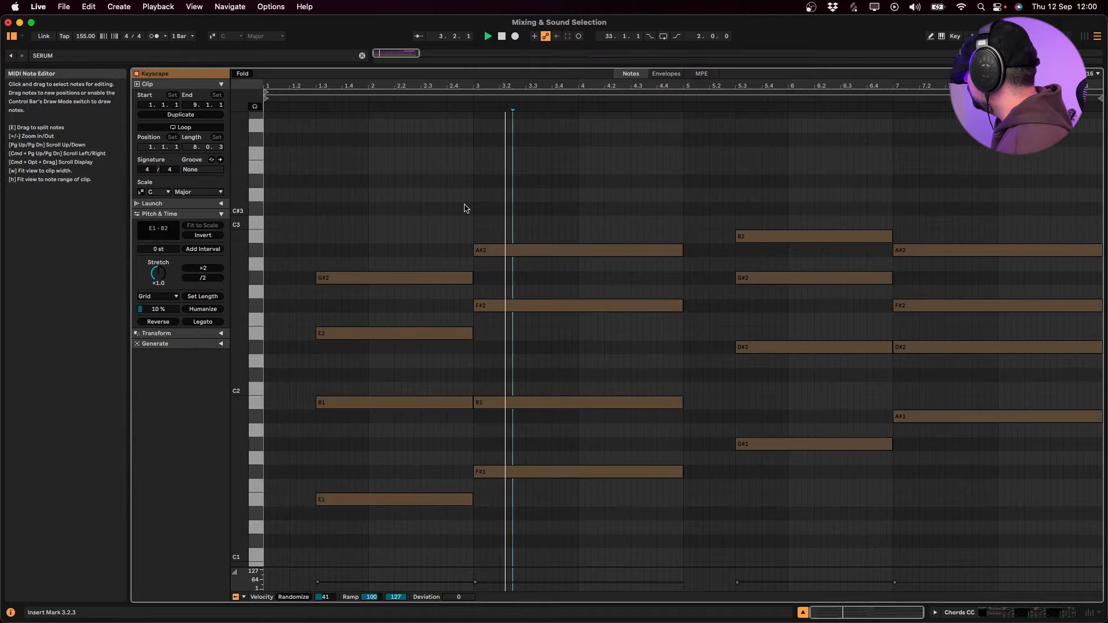
left_click(537, 402)
key("Up")
key("Up")
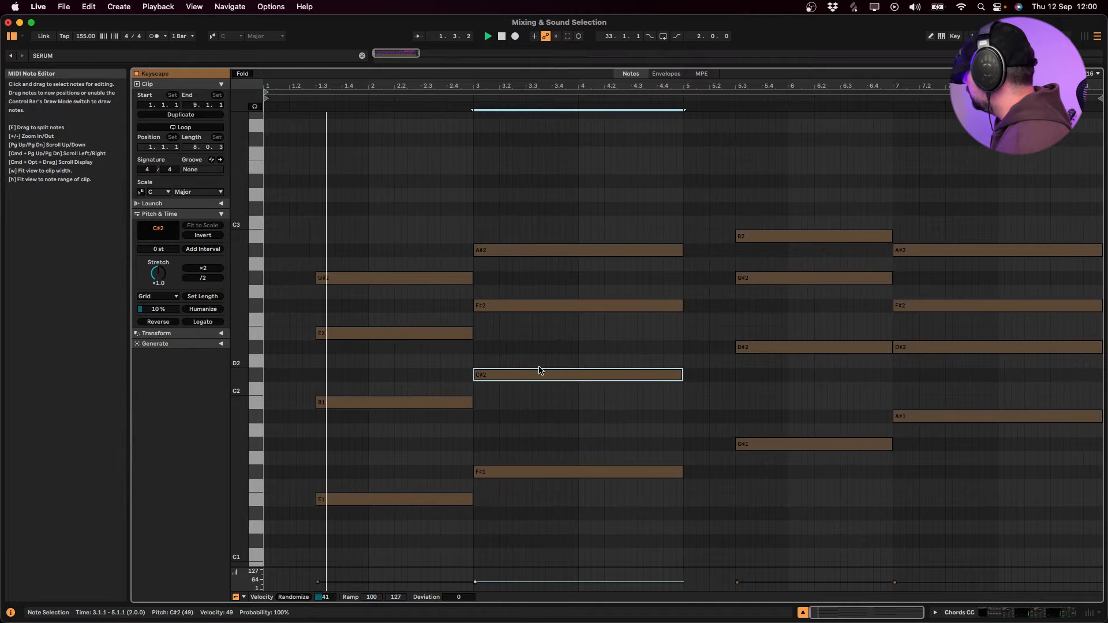
left_click(465, 404)
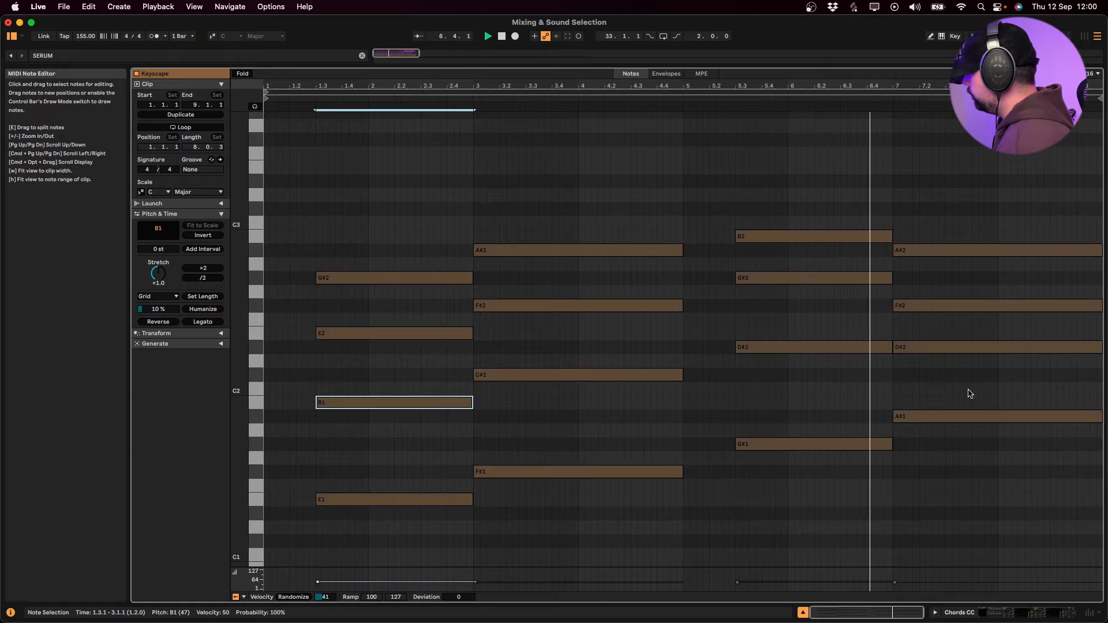
Transpose all notes of the first Chords CC clip up an octave to the range E2–B3 and play them
key("space")
key("shift+Tab")
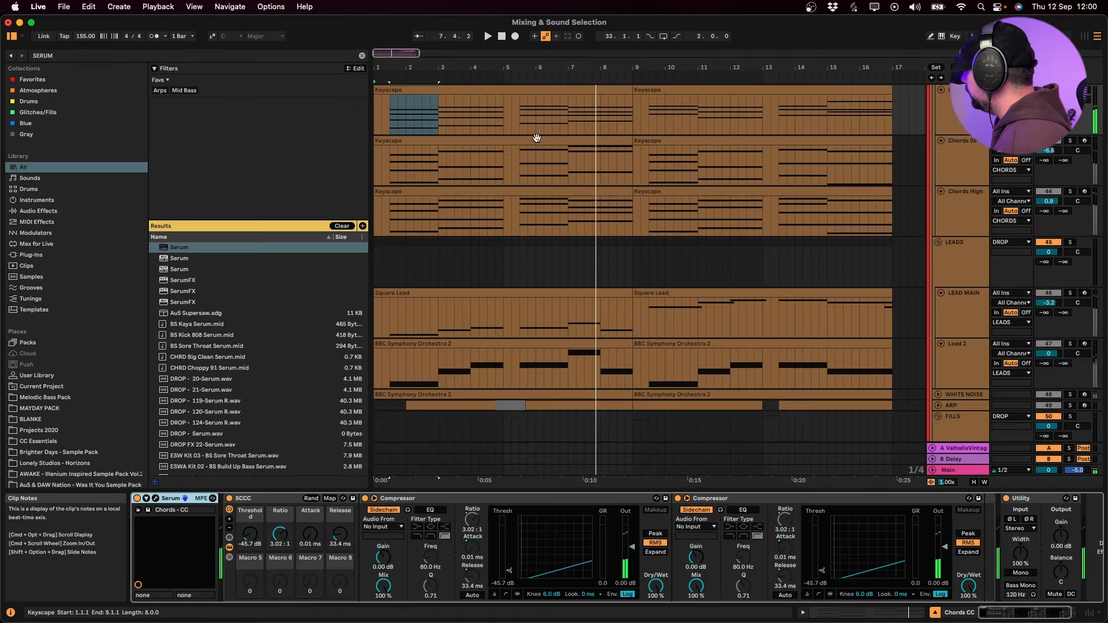
left_click(534, 101)
key("space")
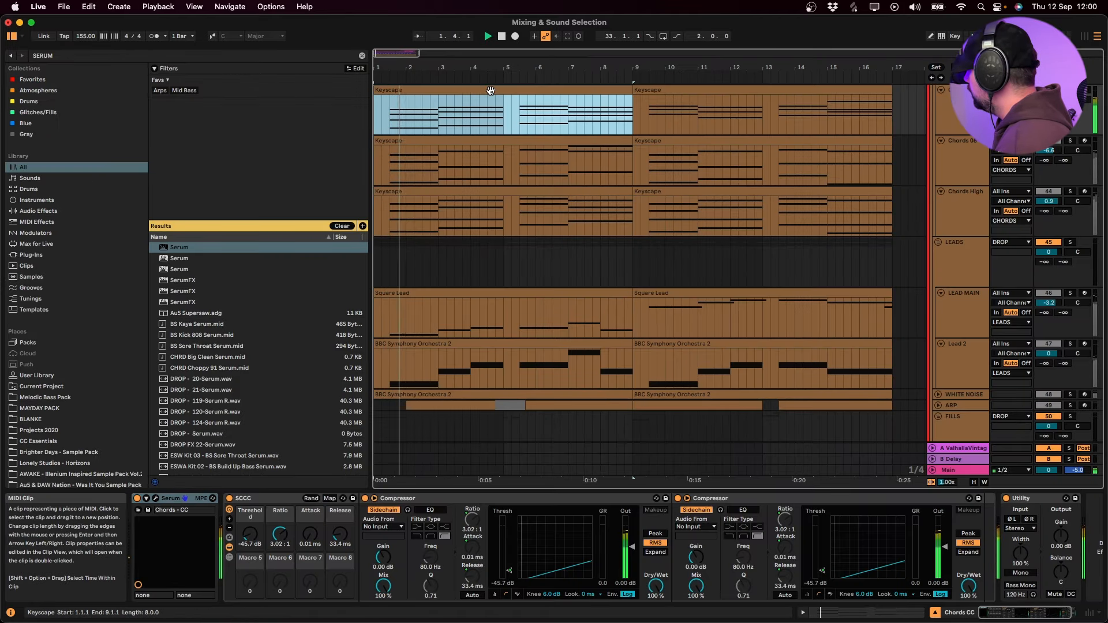
key("shift+Tab")
key("super+a")
key("shift+Up")
key("space")
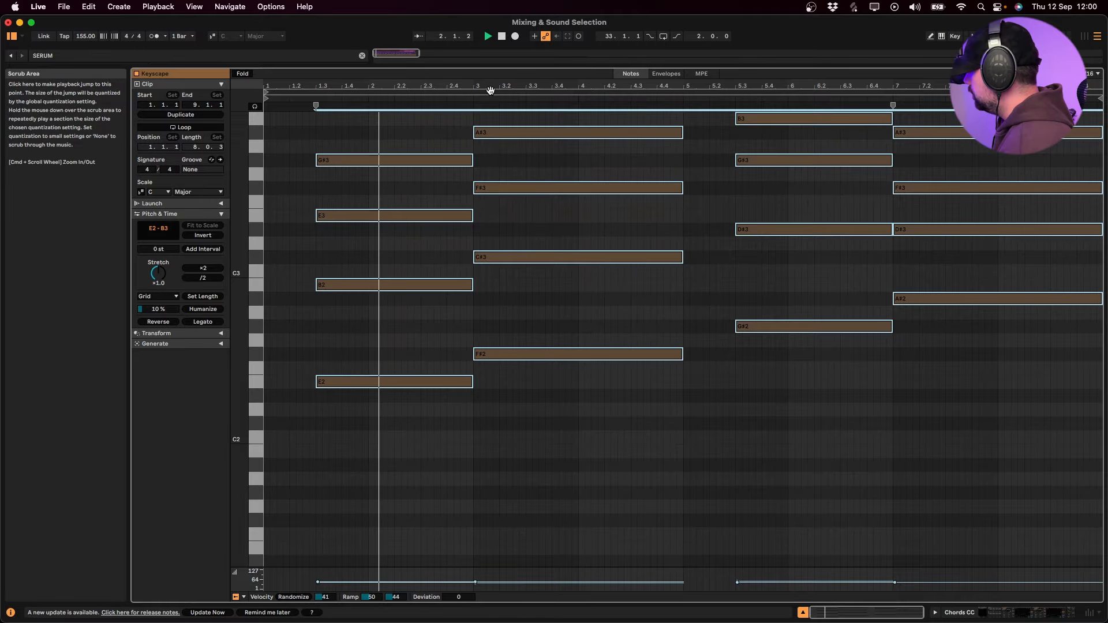
Listen to the chords with the bass tracks and transpose all notes of the first Chords CC clip down an octave to E1–B2
key("shift+Tab")
scroll(956, 158, "up", 3)
key("Up")
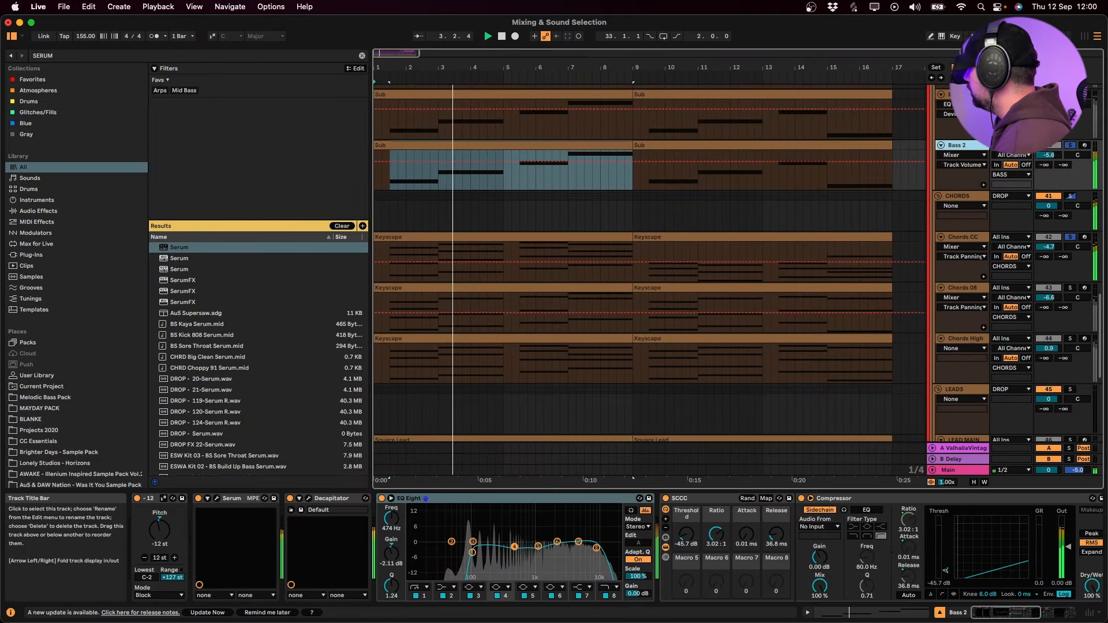
key("Up")
left_click(496, 235)
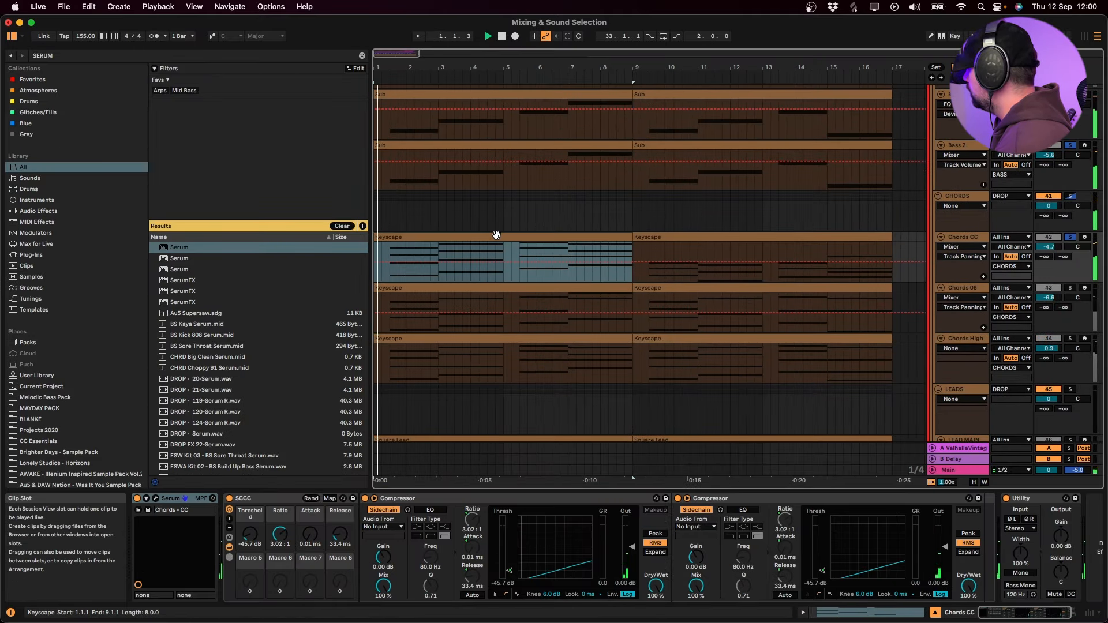
key("shift+Tab")
left_click(572, 483)
key("super+a")
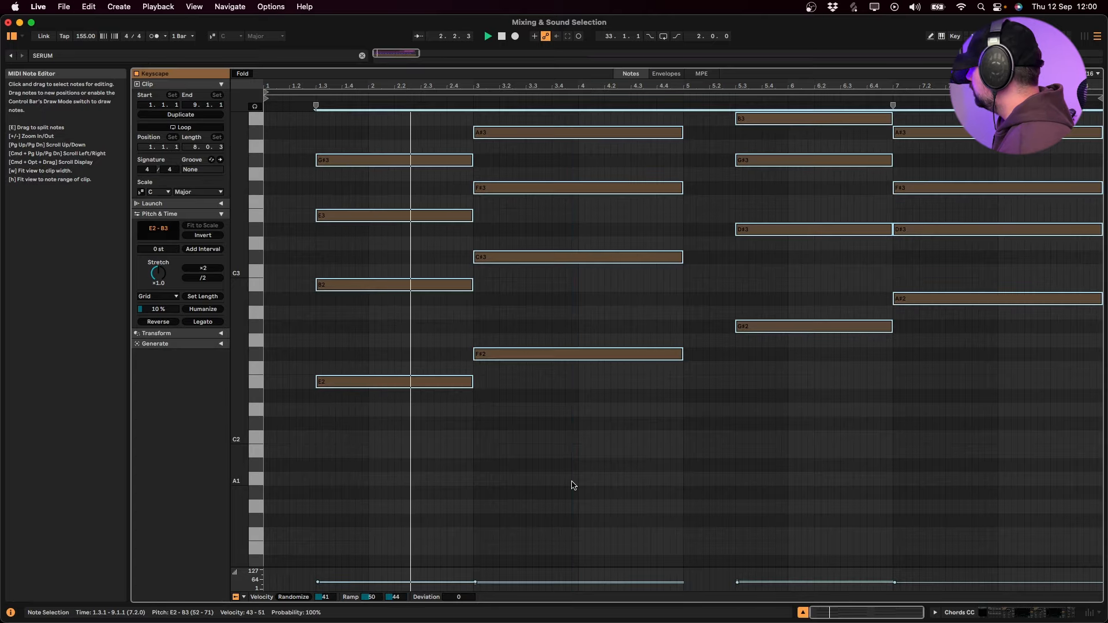
key("shift+Down")
key("space")
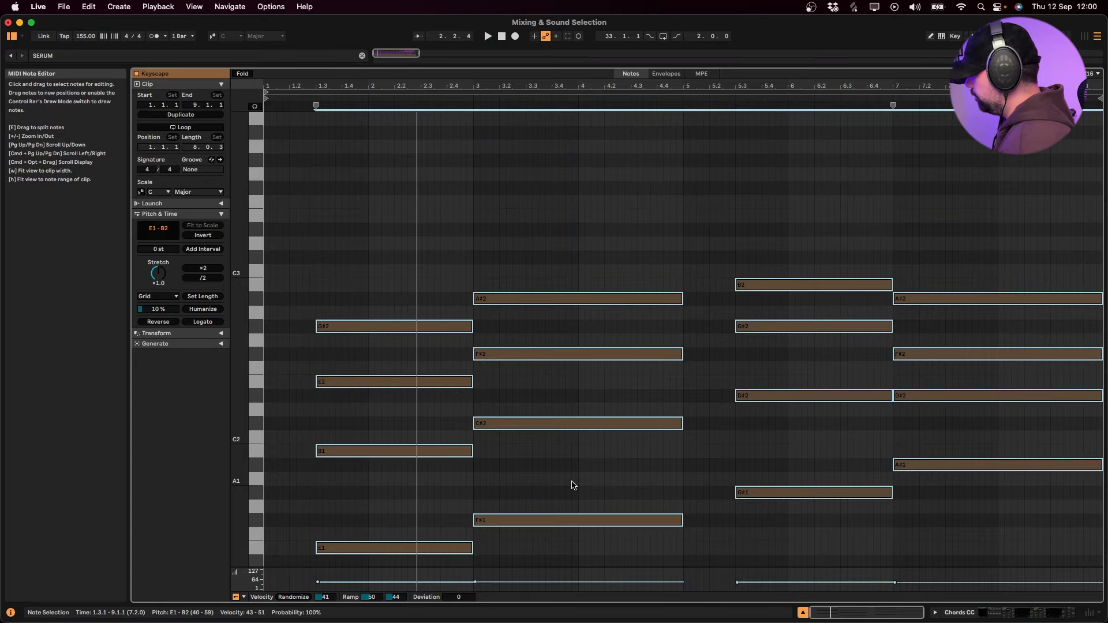
Compare the first Chords CC clip an octave higher at E2–B3 with the lower E1–B2 register, ending on the lower one
key("shift+Up")
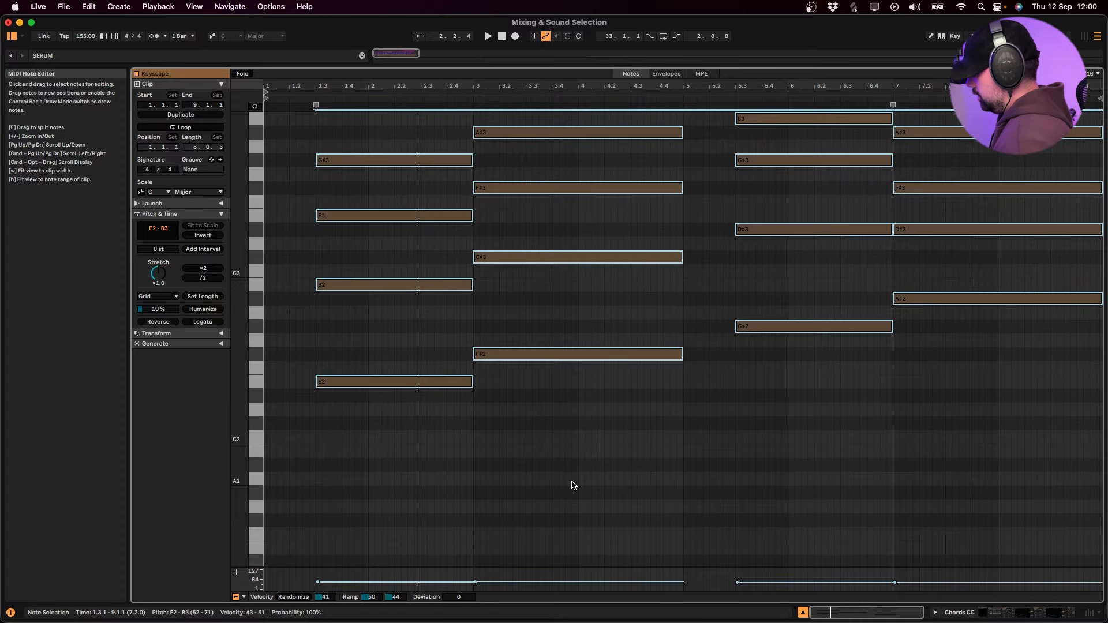
key("shift+Tab")
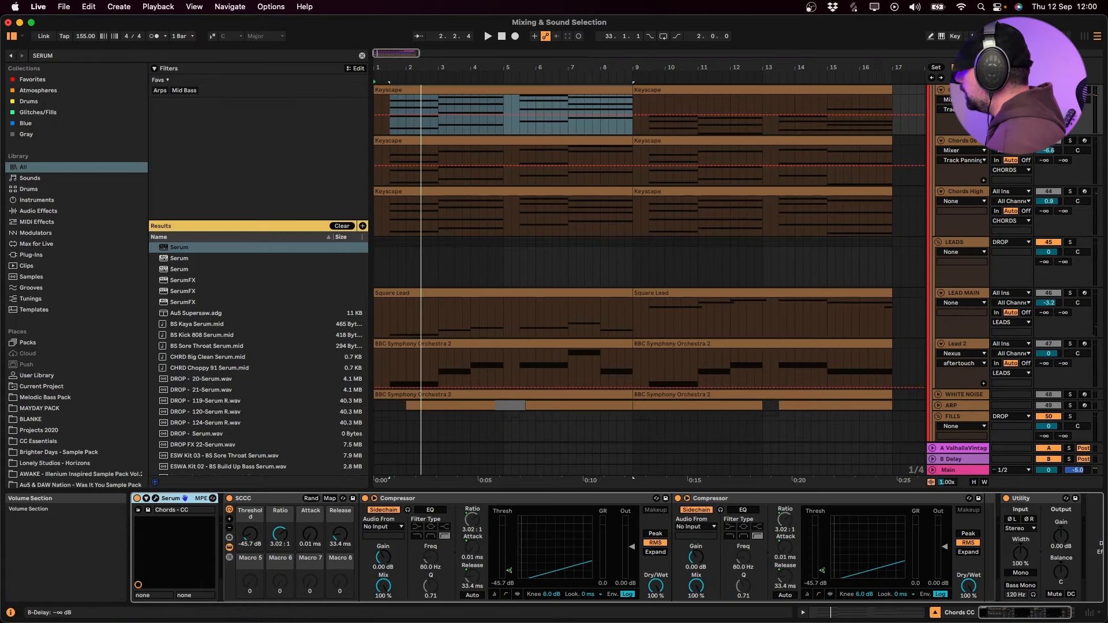
left_click(1049, 191)
key("shift+Tab")
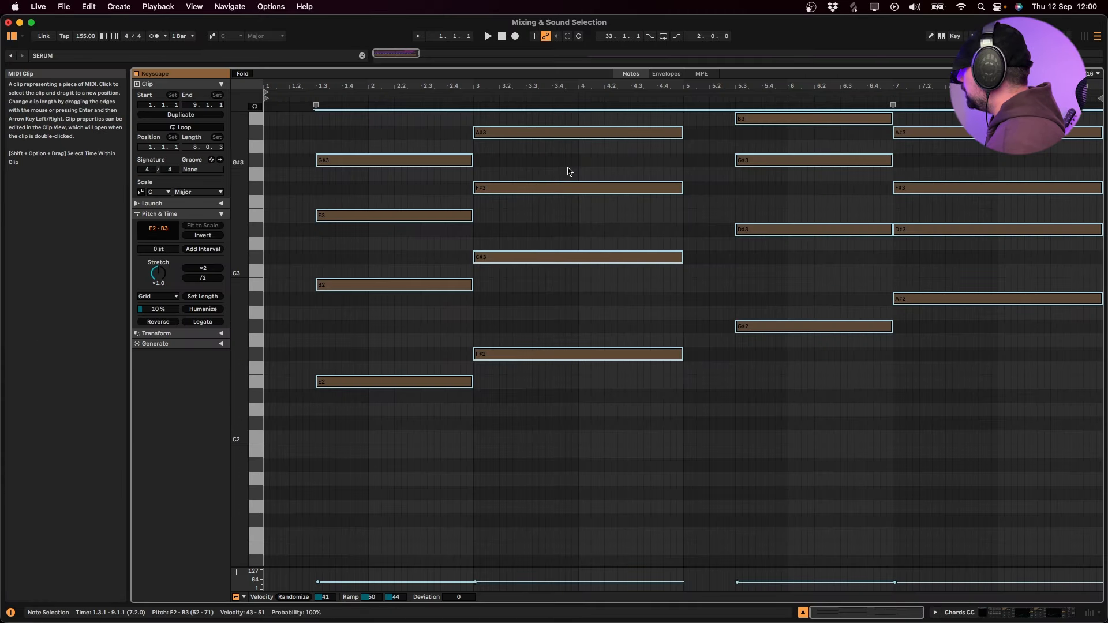
key("space")
key("shift+Down")
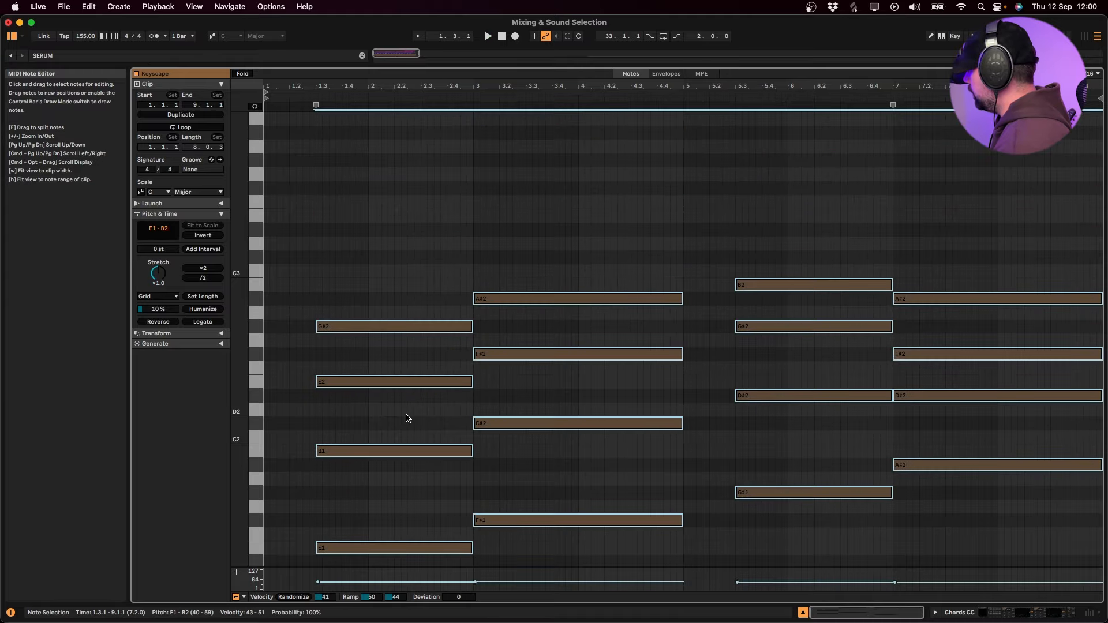
key("space")
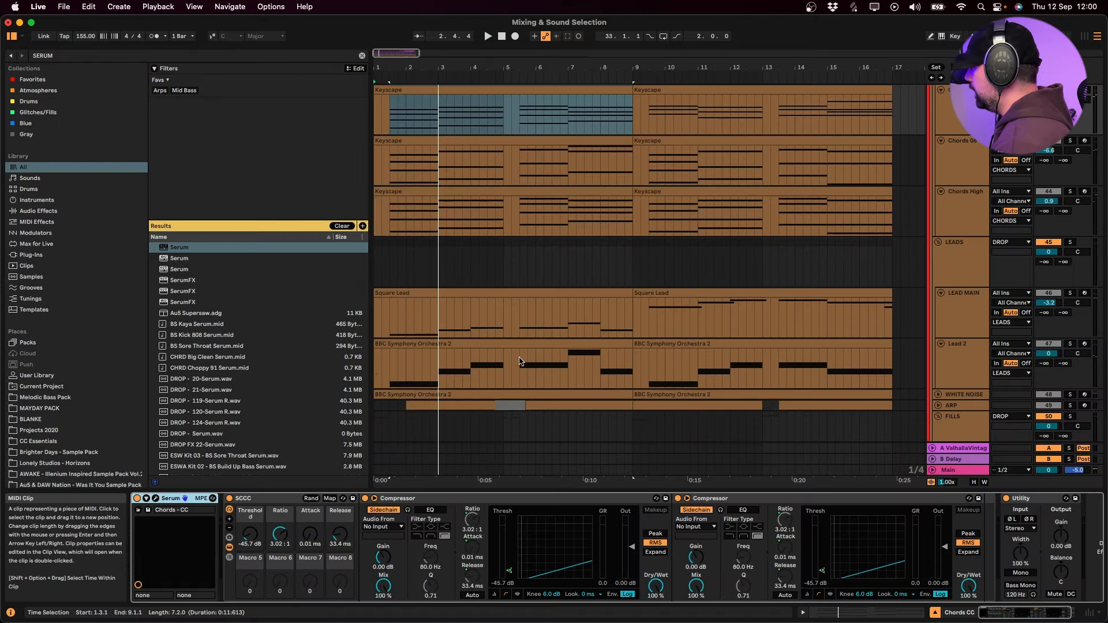
Select the opening phrase on the Bass 1 track and play the drop from the start to judge the bass with the chords
key("Down")
key("Down")
key("Down")
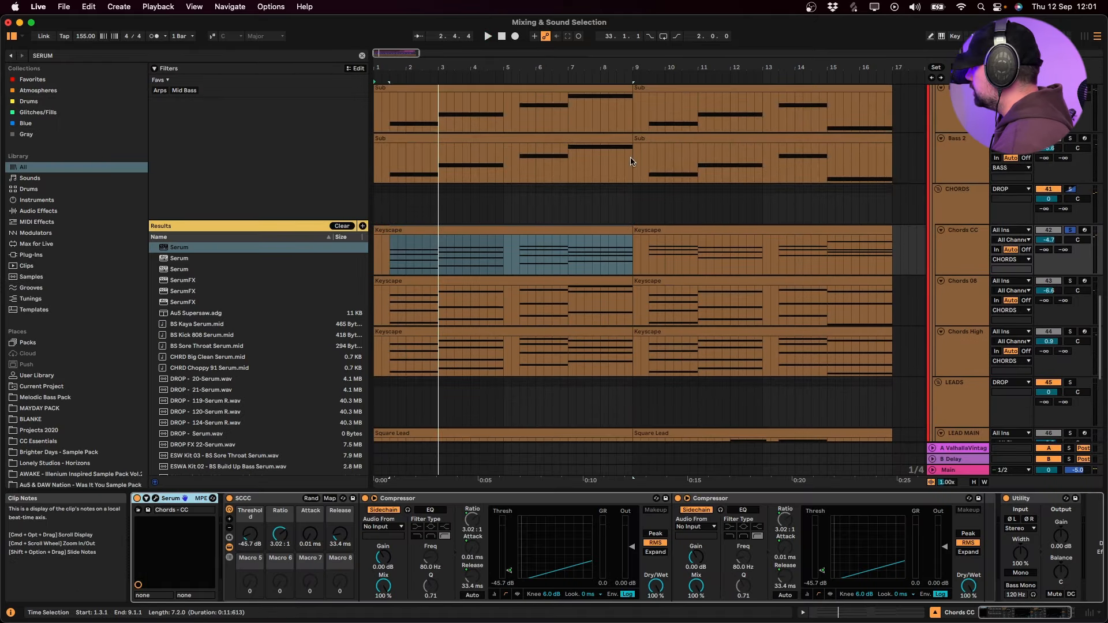
key("Up")
key("Up")
key("Up")
key("space")
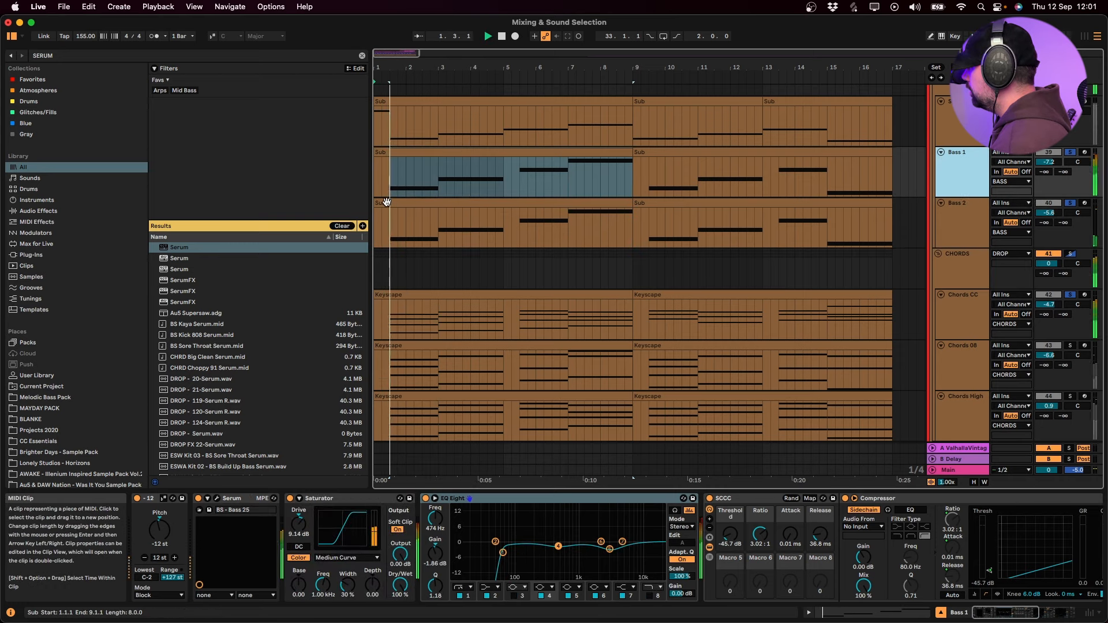
Transpose every note of the first Chords CC clip up an octave to the range E2–B3
double_click(410, 300)
left_click(423, 207)
key("super+a")
key("shift+Up")
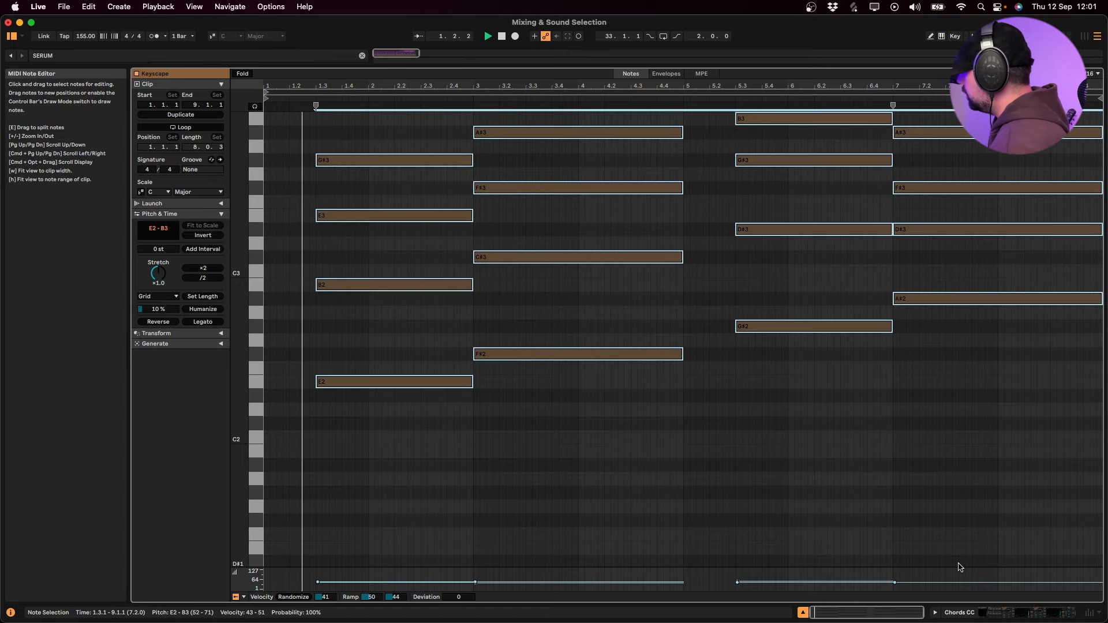
Raise the Chords CC track volume to -1.5 dB in the arrangement and select its first clip
key("super+alt+e")
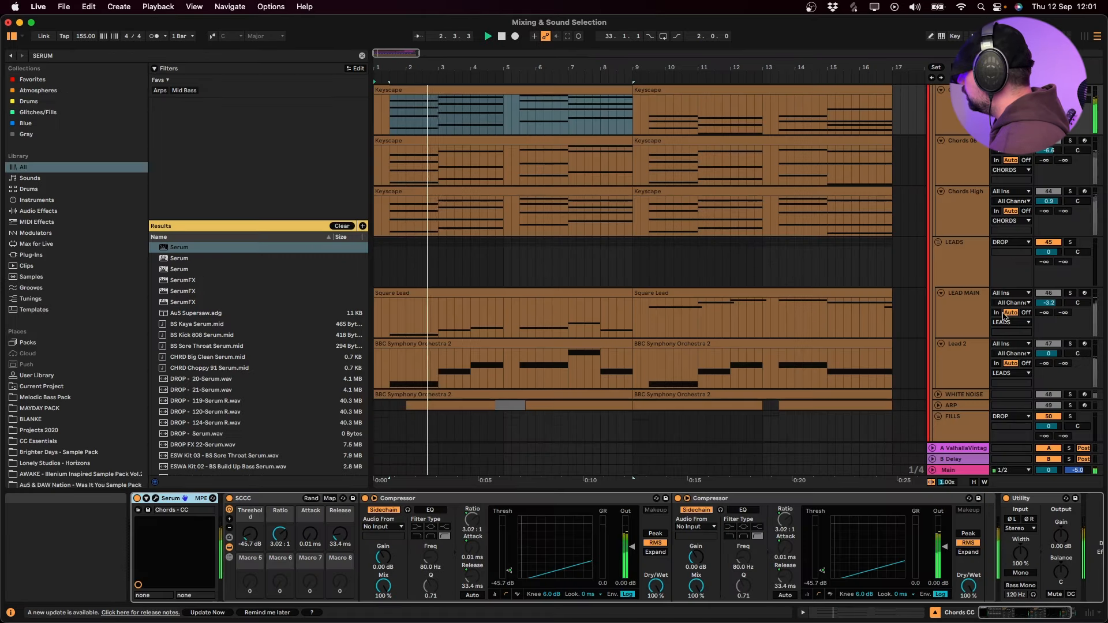
left_click_drag(1049, 160, 1048, 166)
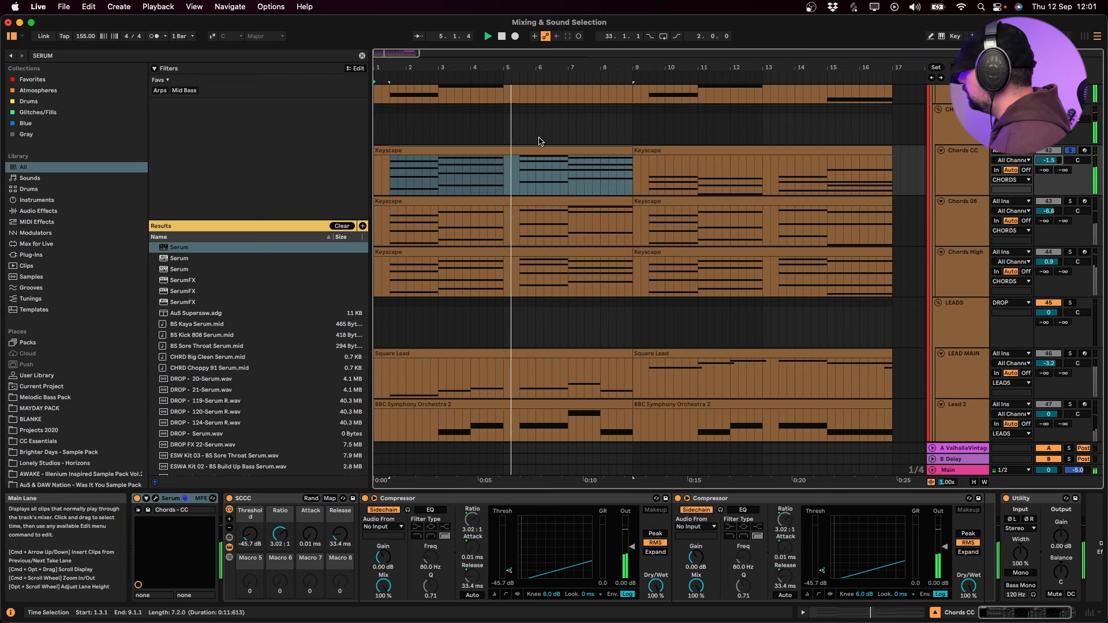
left_click(1057, 155)
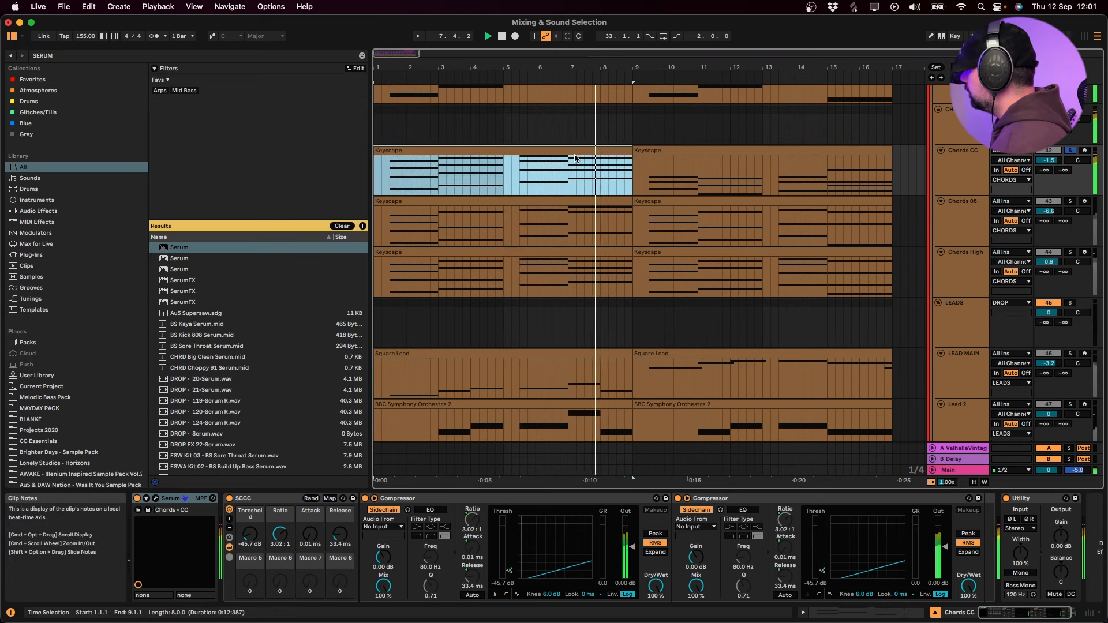
Transpose every note of the second Chords CC clip up an octave and play the clip back
key("Right")
scroll(618, 227, "up", 1)
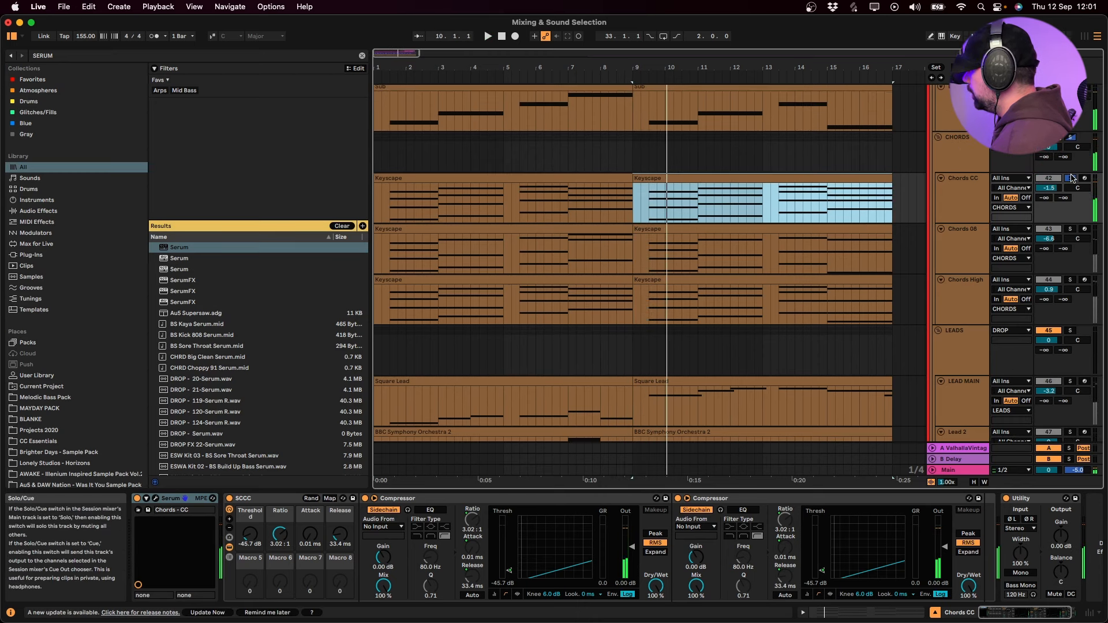
key("space")
key("space")
Add an EQ Eight to the Chords CC track and place it directly after Serum in the device chain
left_click(557, 180)
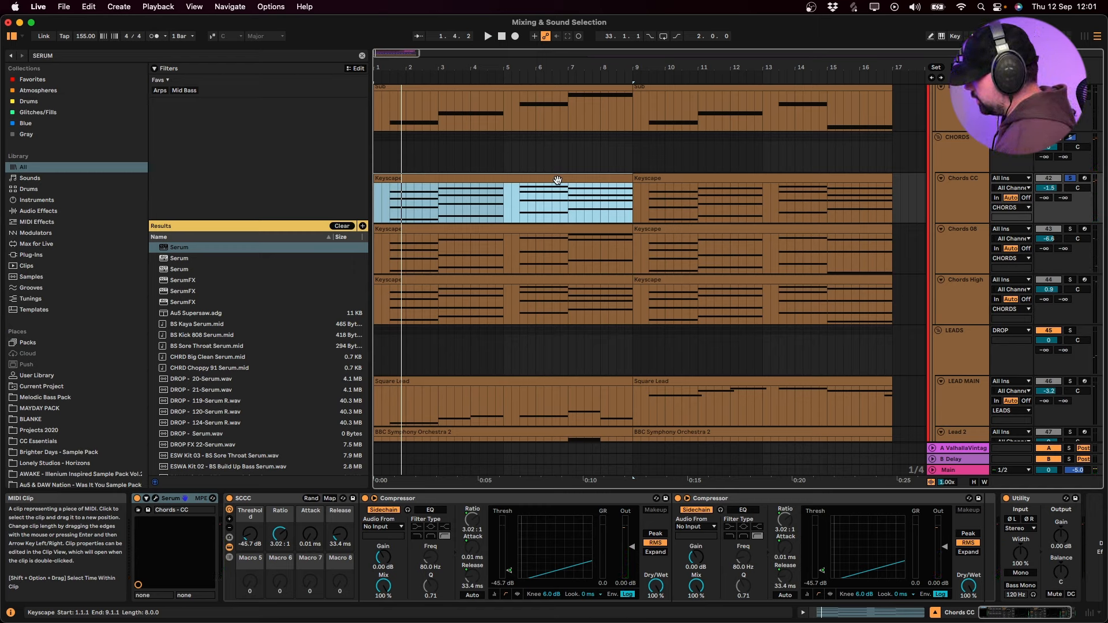
key("super+f")
type("EQ")
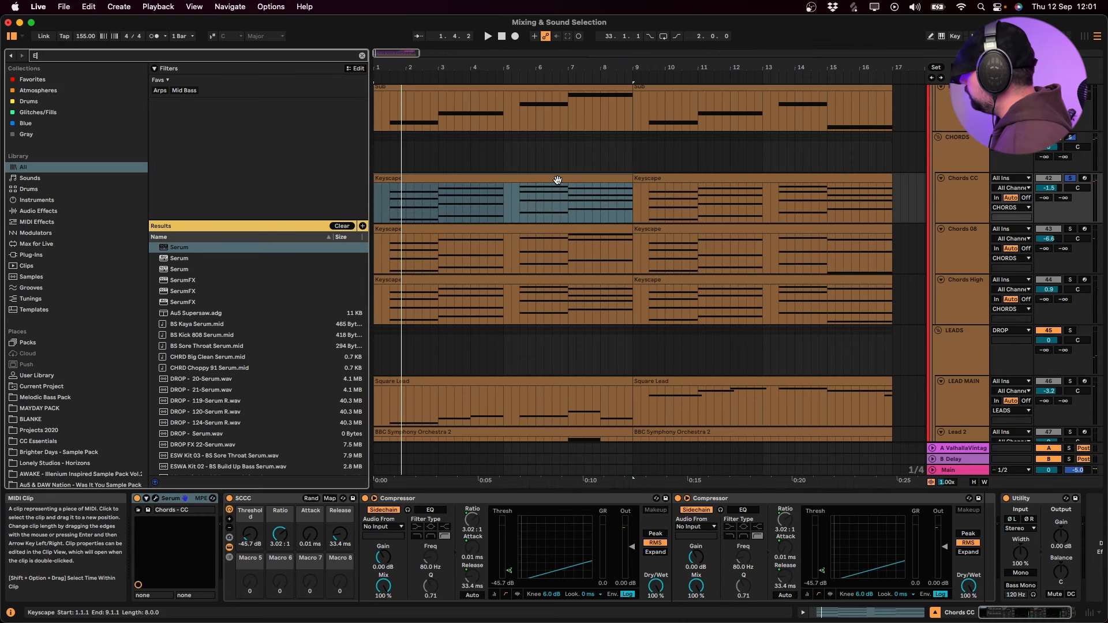
key("Down")
key("Down")
key("Down")
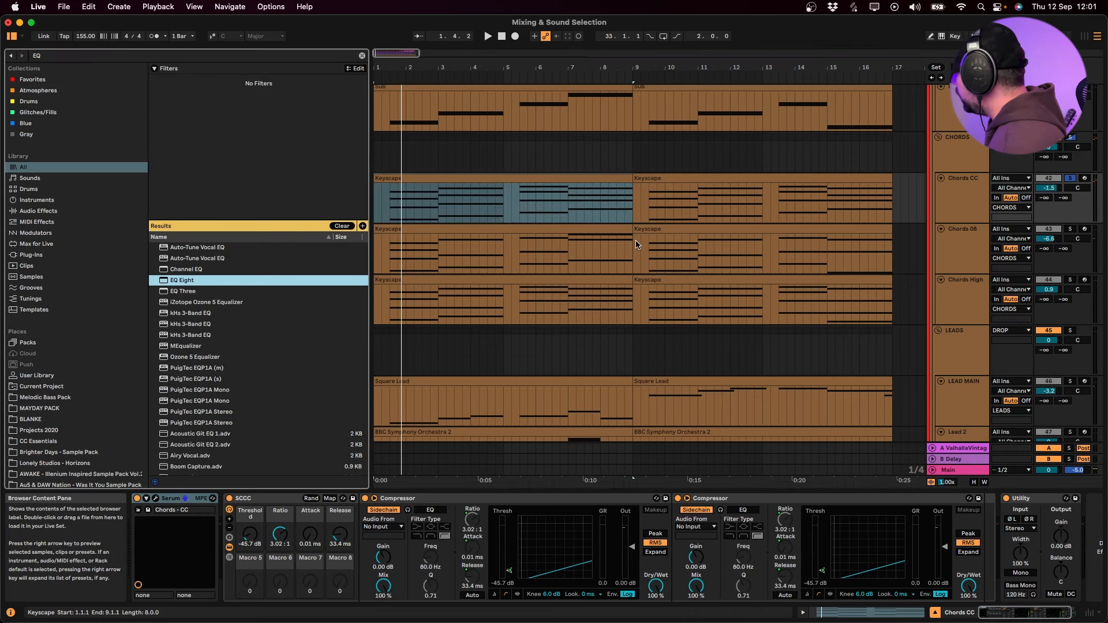
key("Return")
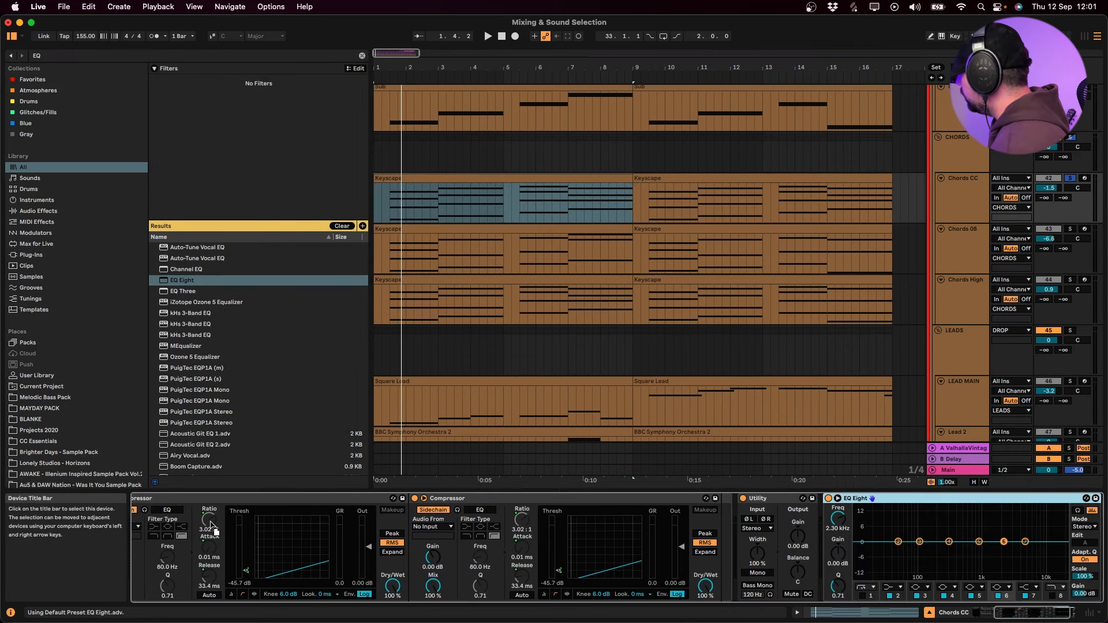
scroll(218, 528, "left", 10)
left_click_drag(218, 533, 220, 534)
Enable the outer bands of the Chords CC EQ Eight as a low cut at 150 Hz and a high cut at 11.6 kHz
key("space")
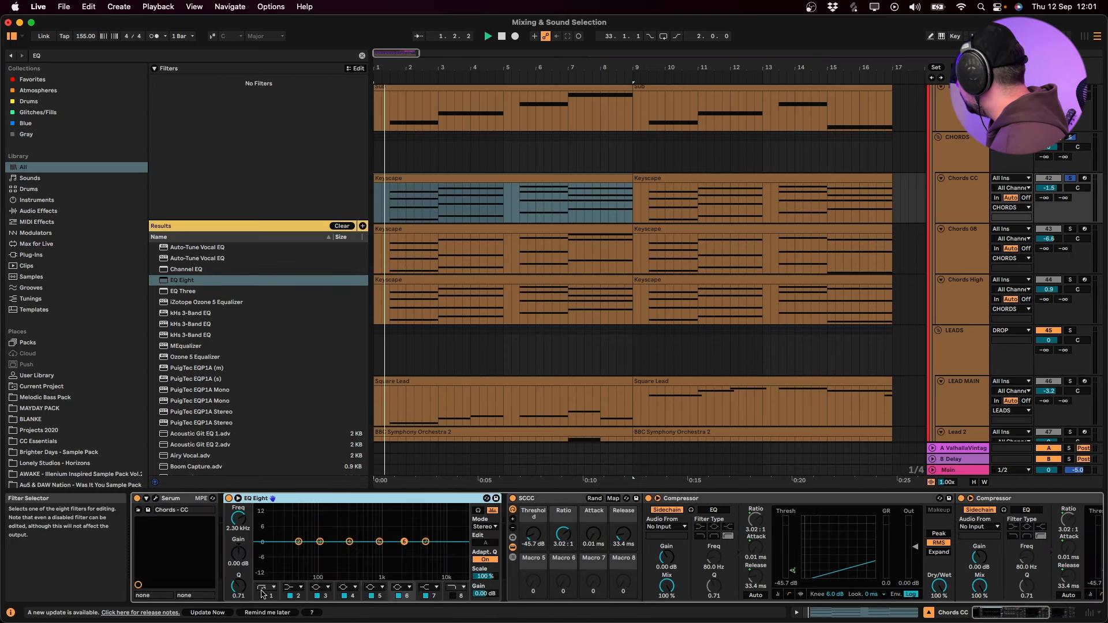
left_click(262, 595)
left_click_drag(285, 542, 331, 550)
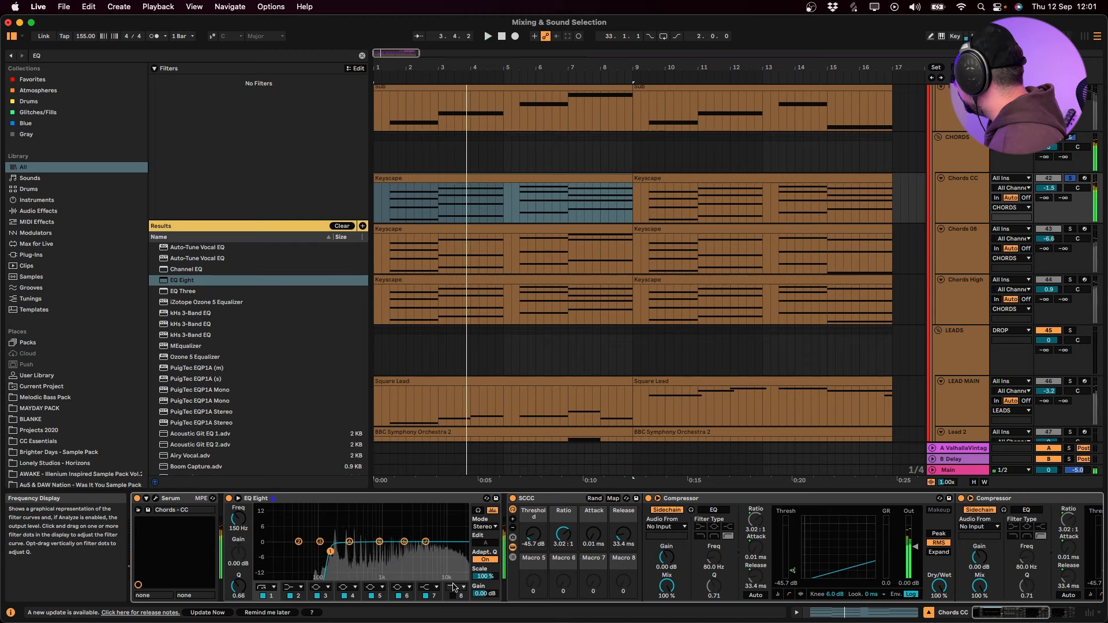
left_click(453, 596)
key("space")
left_click_drag(465, 553, 447, 548)
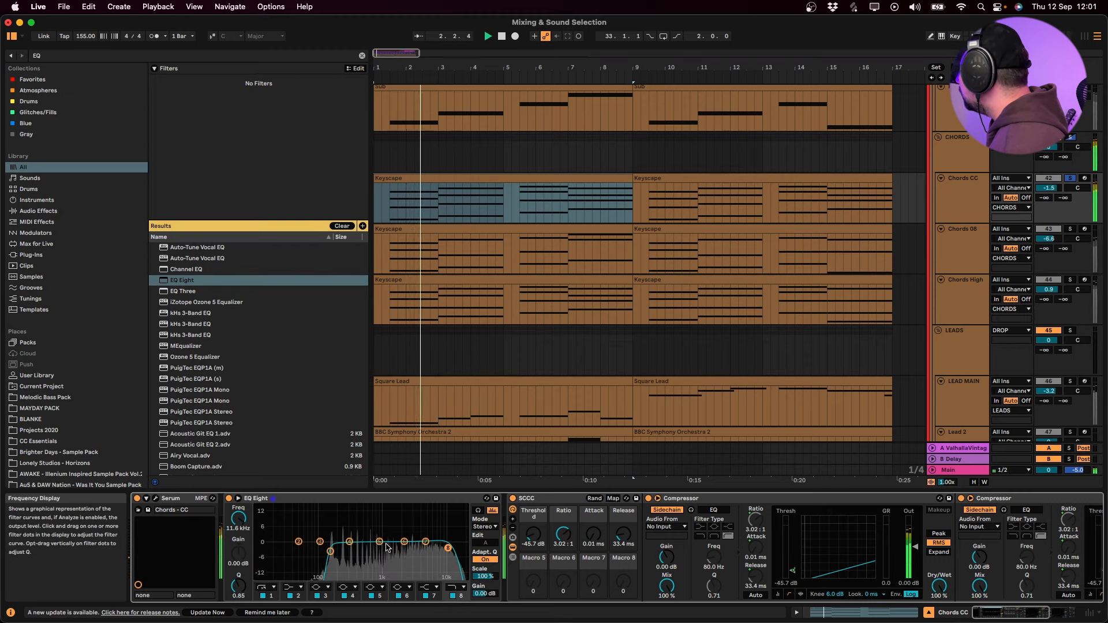
Check the bass tracks against the chords and set band 5 of the Chords CC EQ to -2.62 dB at 454 Hz
scroll(960, 225, "up", 5)
left_click(964, 203)
left_click(961, 245)
left_click(958, 147)
scroll(758, 291, "down", 2)
scroll(758, 292, "down", 1)
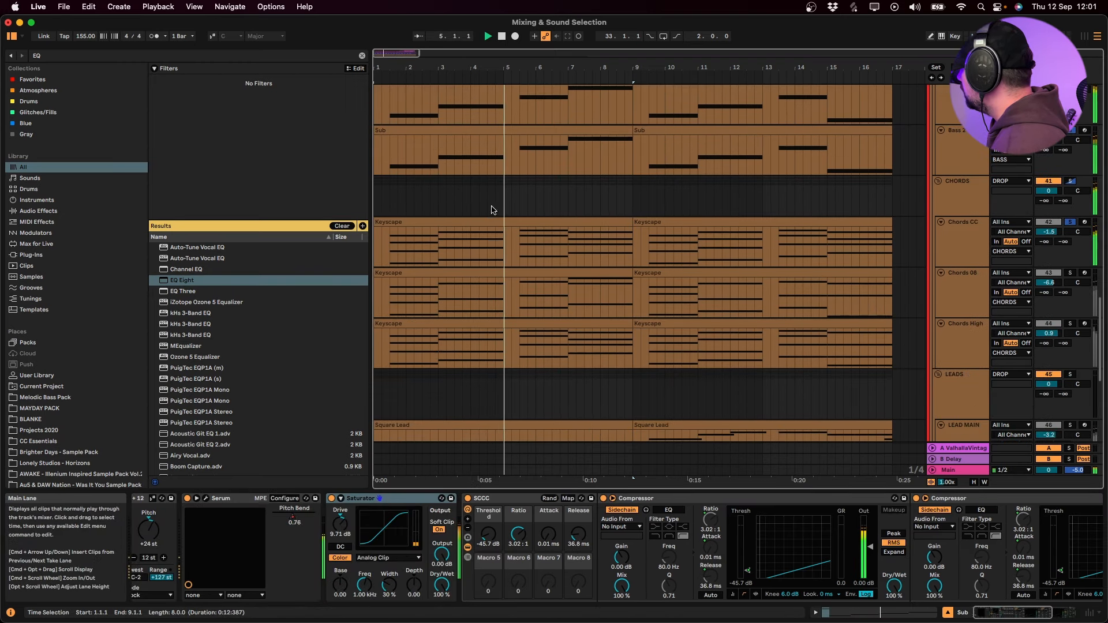
left_click(496, 242)
left_click_drag(380, 544, 352, 512)
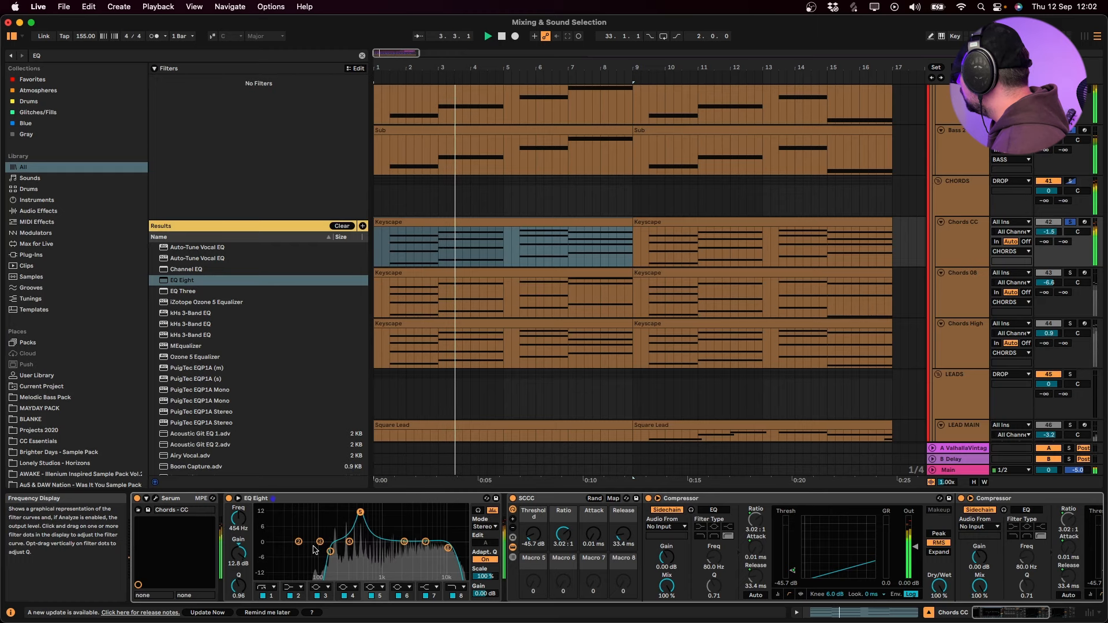
left_click_drag(239, 553, 239, 569)
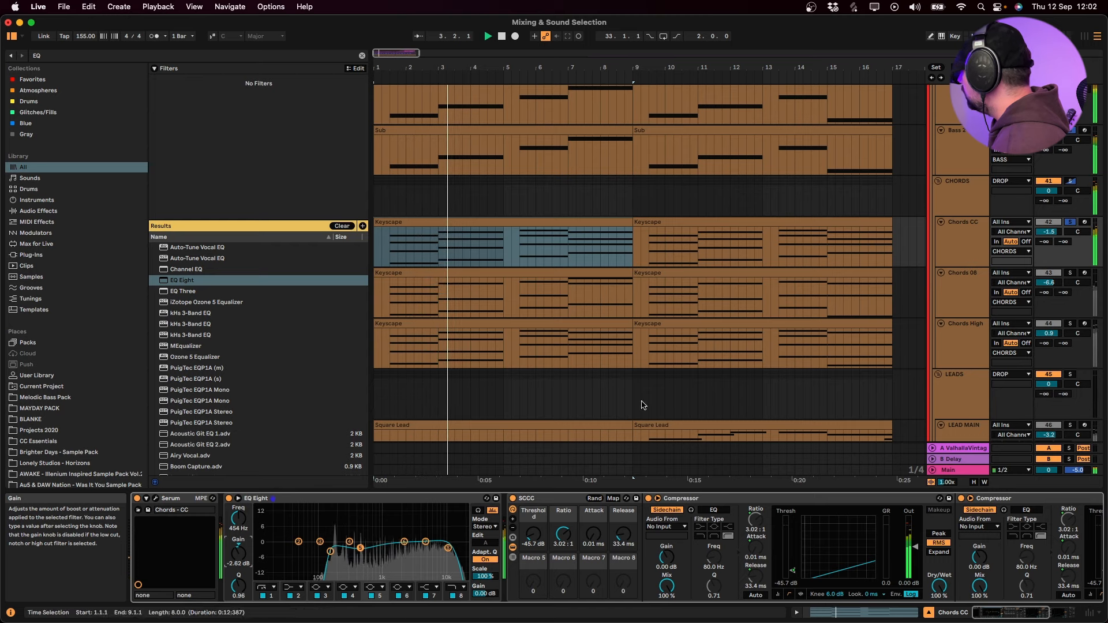
Solo the Chords 08 track to hear it alone, then delete the track
left_click(1070, 274)
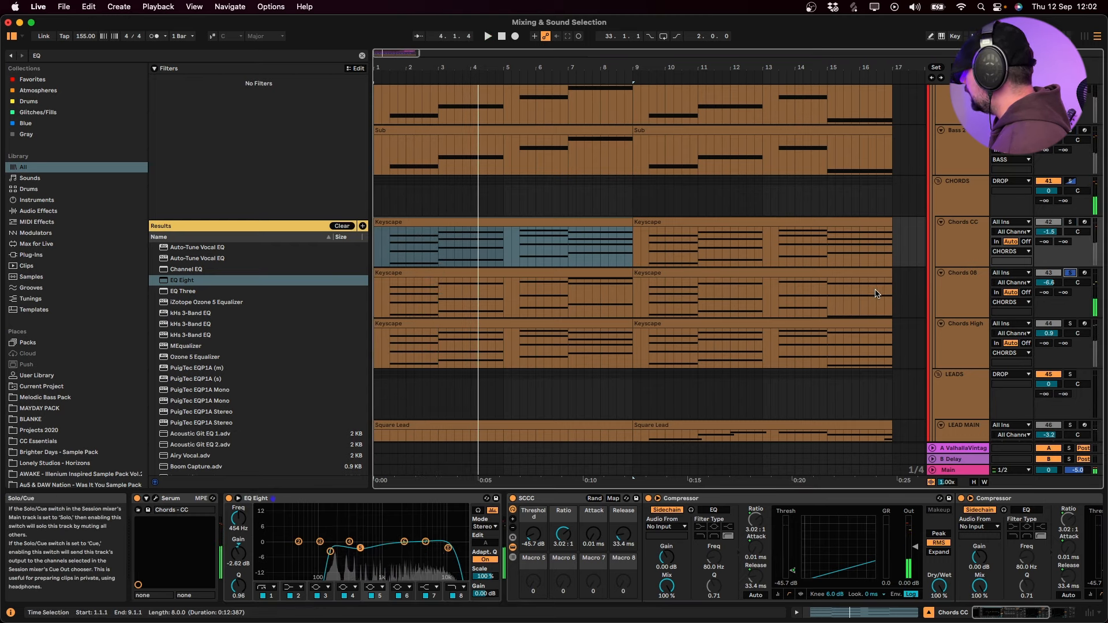
left_click(490, 273)
left_click(977, 288)
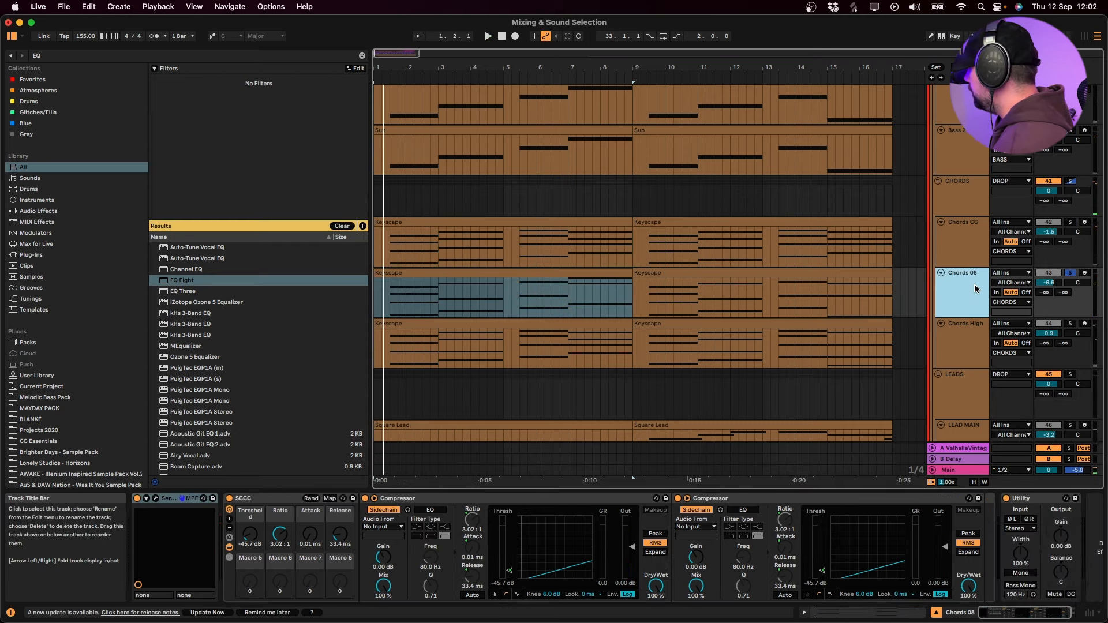
key("Delete")
Duplicate the Chords CC track and solo the copy for playback
left_click(958, 247)
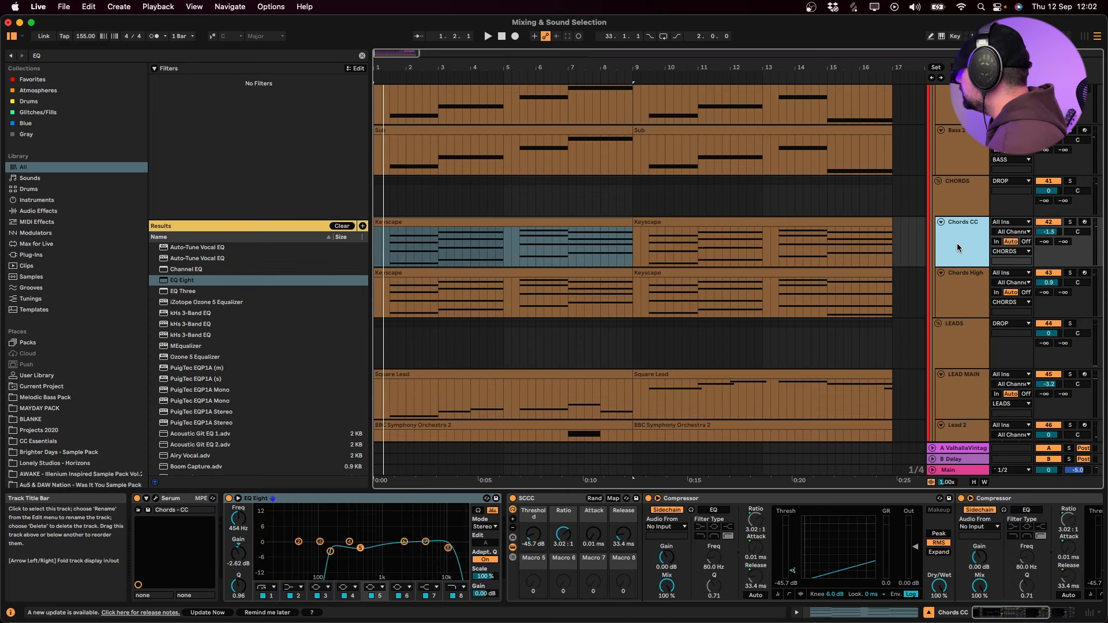
key("super+d")
left_click(1070, 273)
key("space")
key("space")
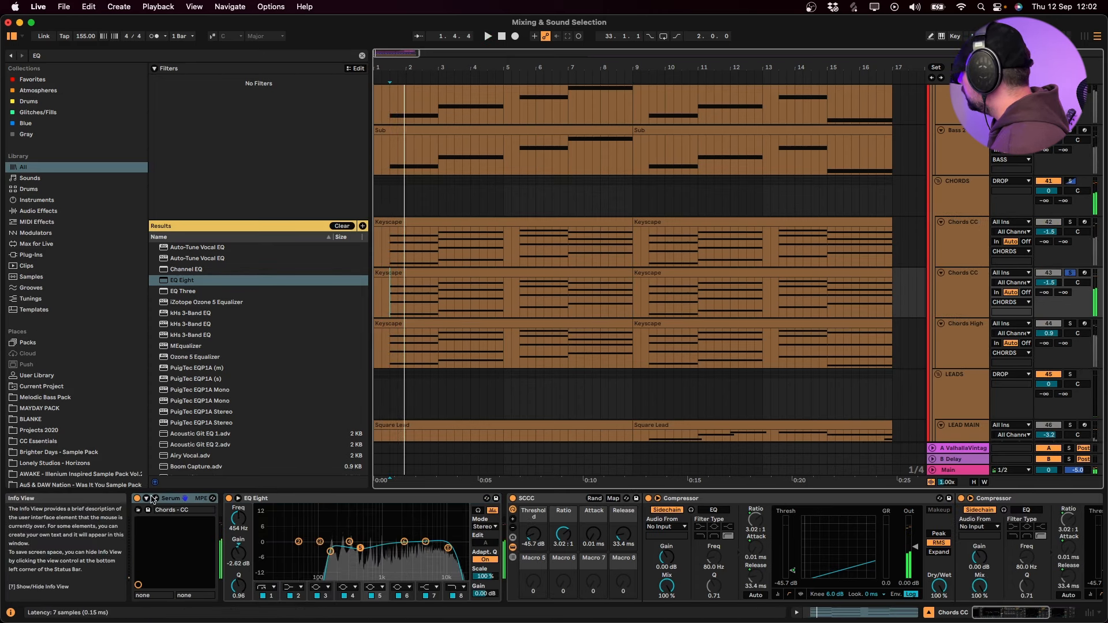
Set the octave of oscillators A and B to +1 in the duplicate's Serum and check its effects
left_click(155, 499)
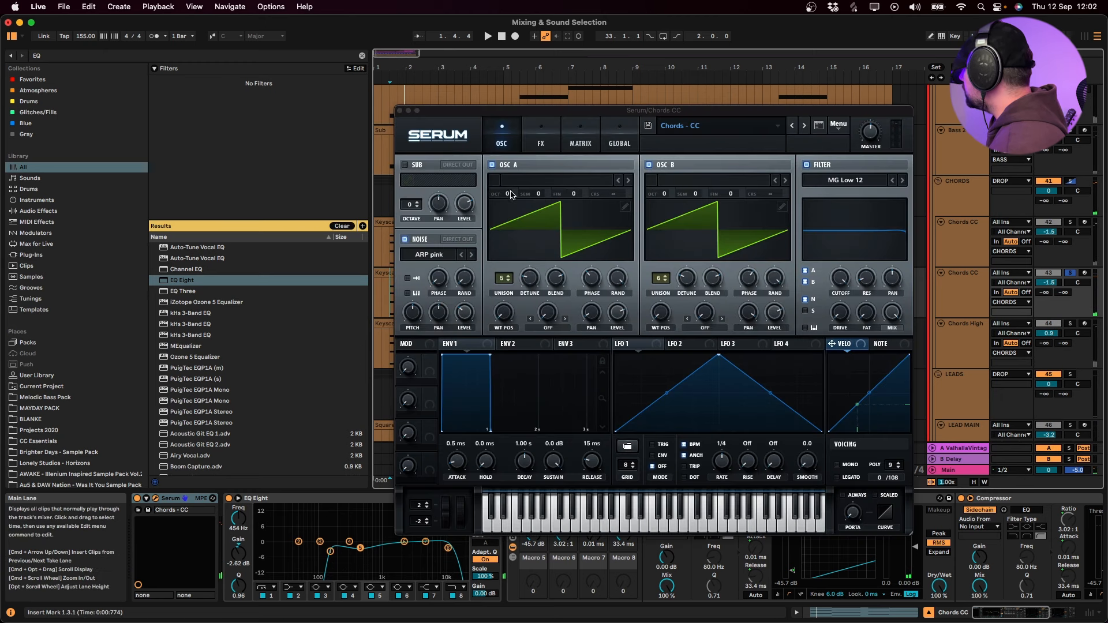
left_click_drag(511, 194, 511, 188)
key("space")
left_click_drag(665, 194, 667, 196)
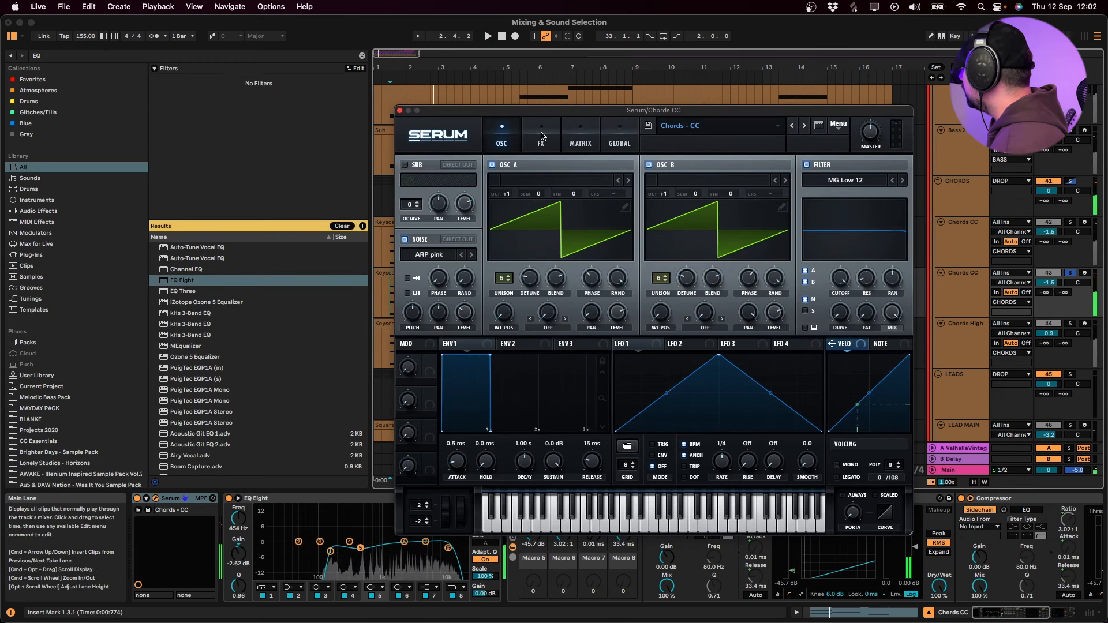
left_click(541, 138)
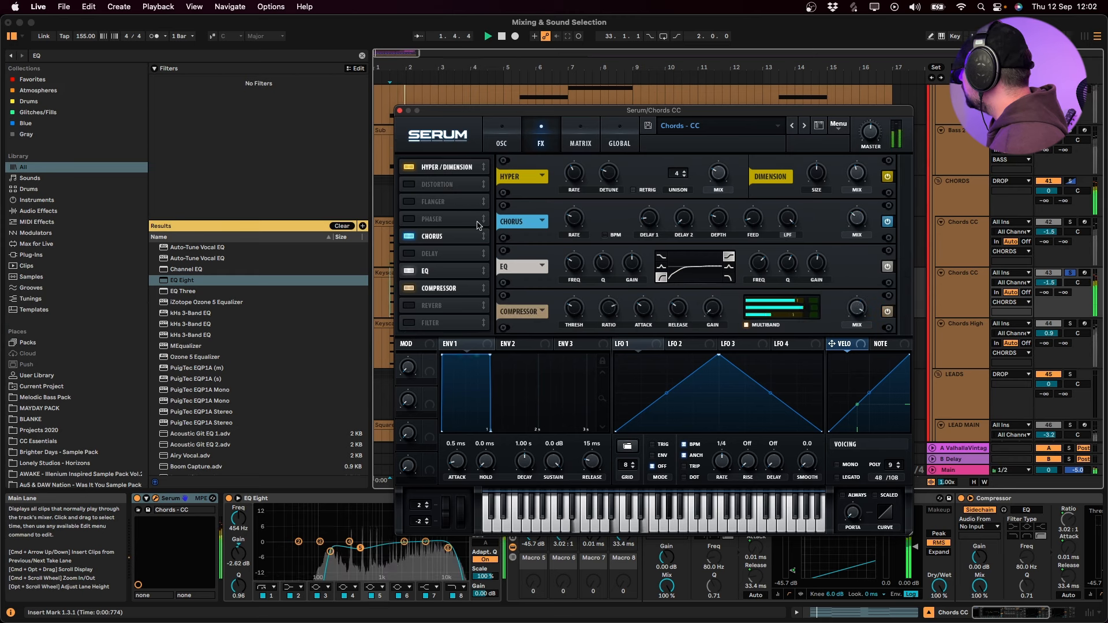
left_click(502, 136)
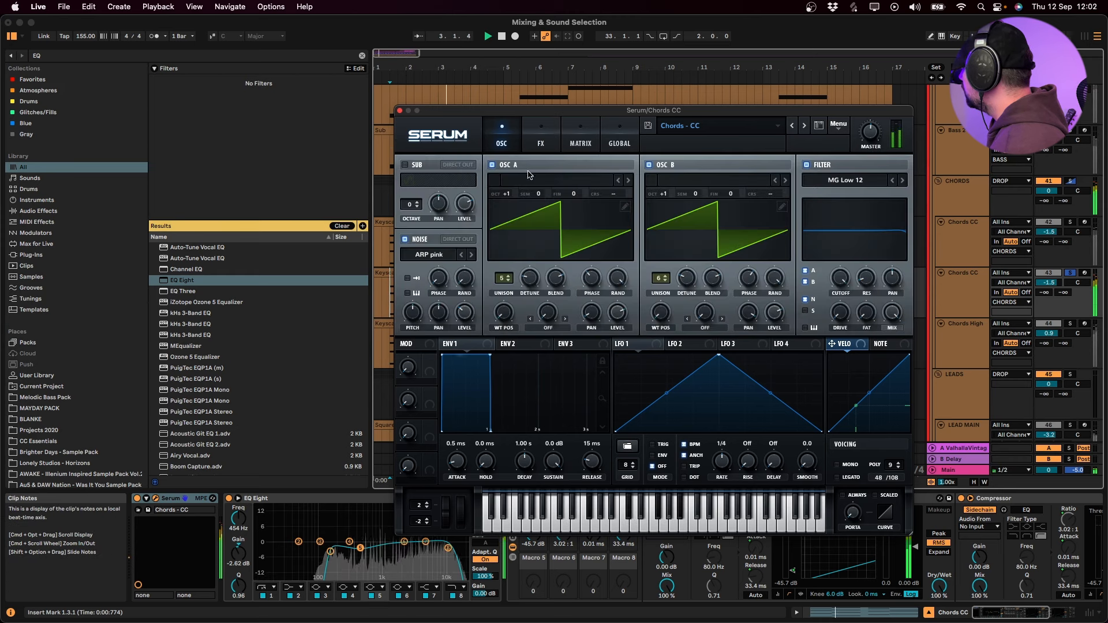
Adjust the detune of both oscillators and set the unison voices to 15 on oscillator A and 16 on B
key("space")
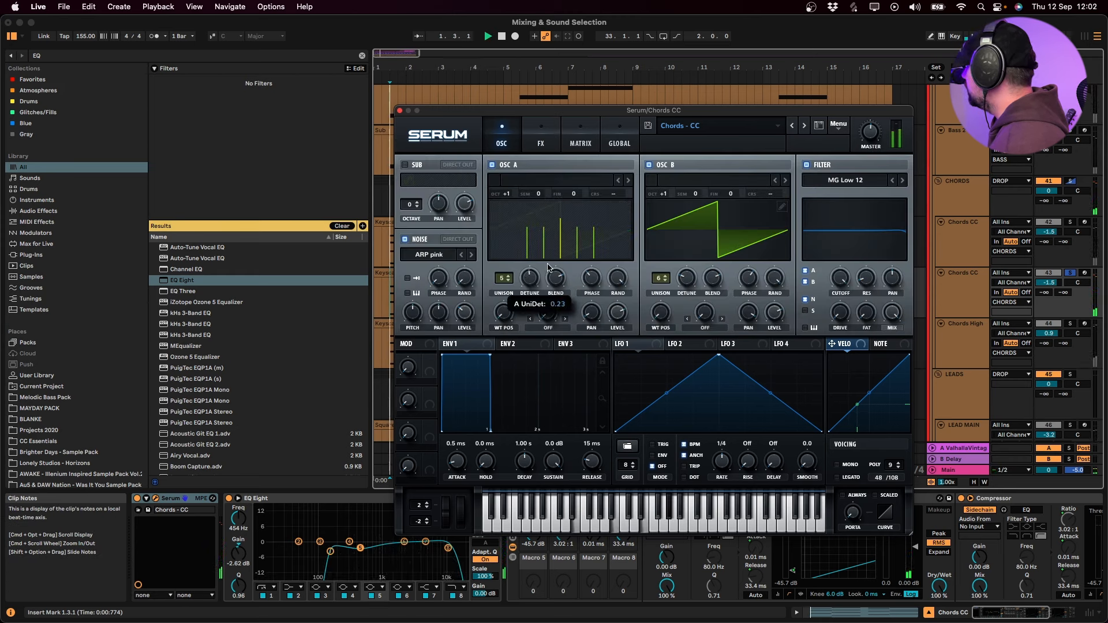
left_click_drag(701, 282, 704, 269)
left_click_drag(534, 281, 534, 276)
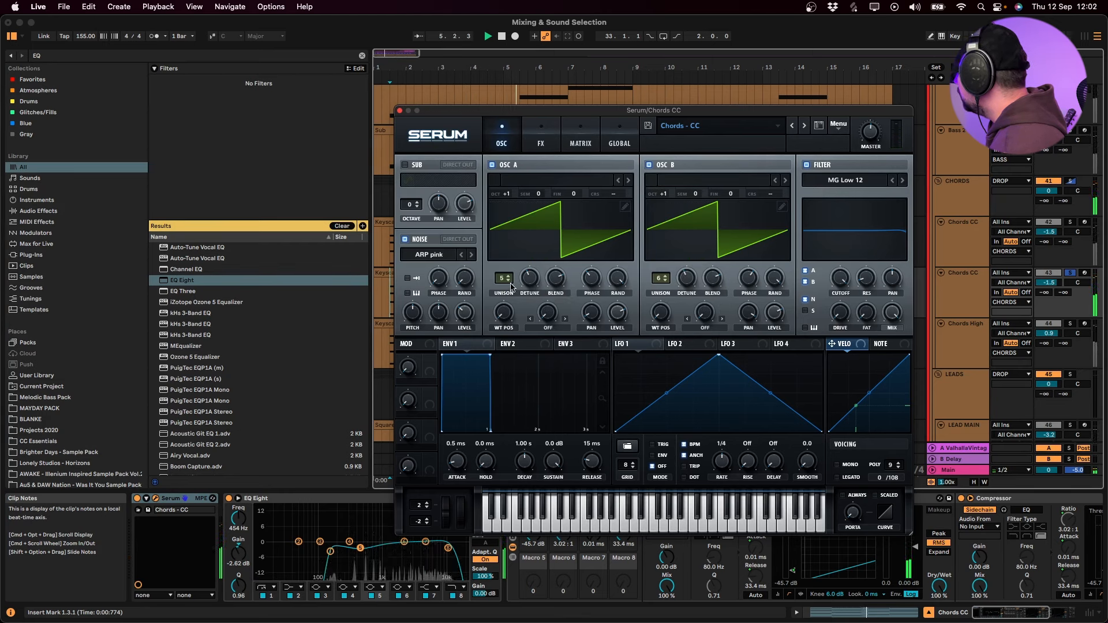
left_click_drag(509, 278, 508, 265)
left_click_drag(663, 278, 665, 263)
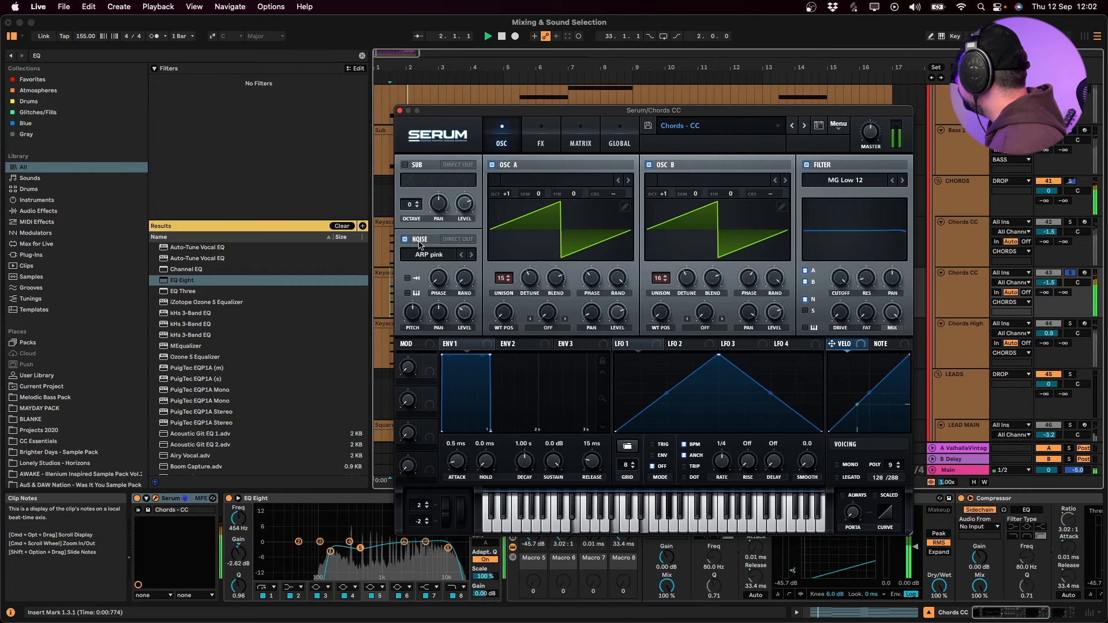
Switch off the noise oscillator, the filter, and the Hyper/Dimension and Chorus effects in the duplicate's Serum, then close the plug-in
left_click(807, 166)
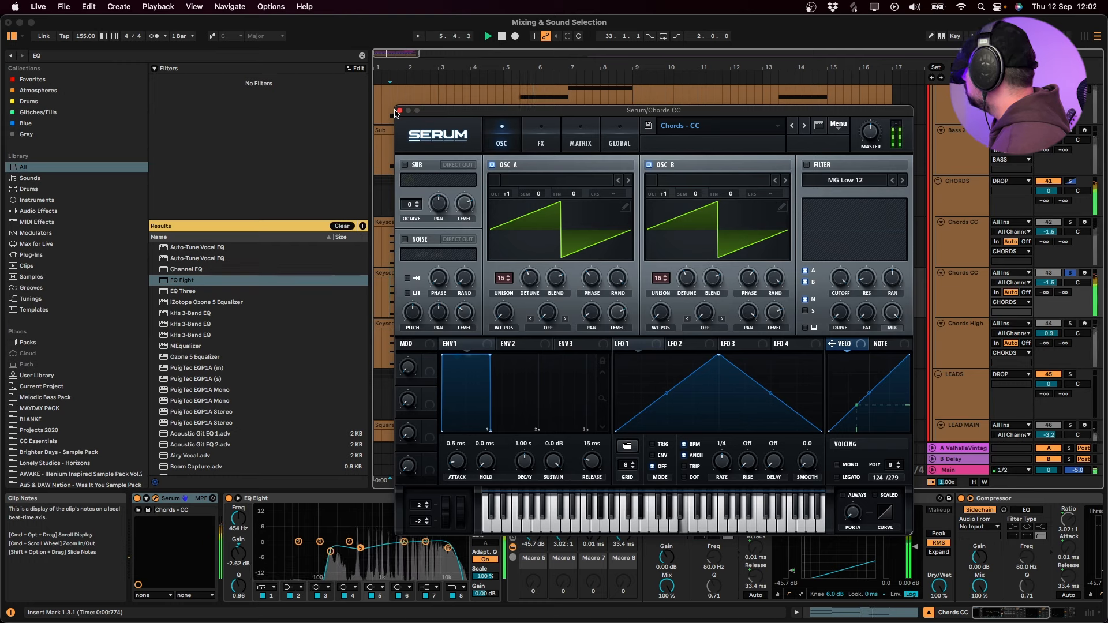
left_click(533, 133)
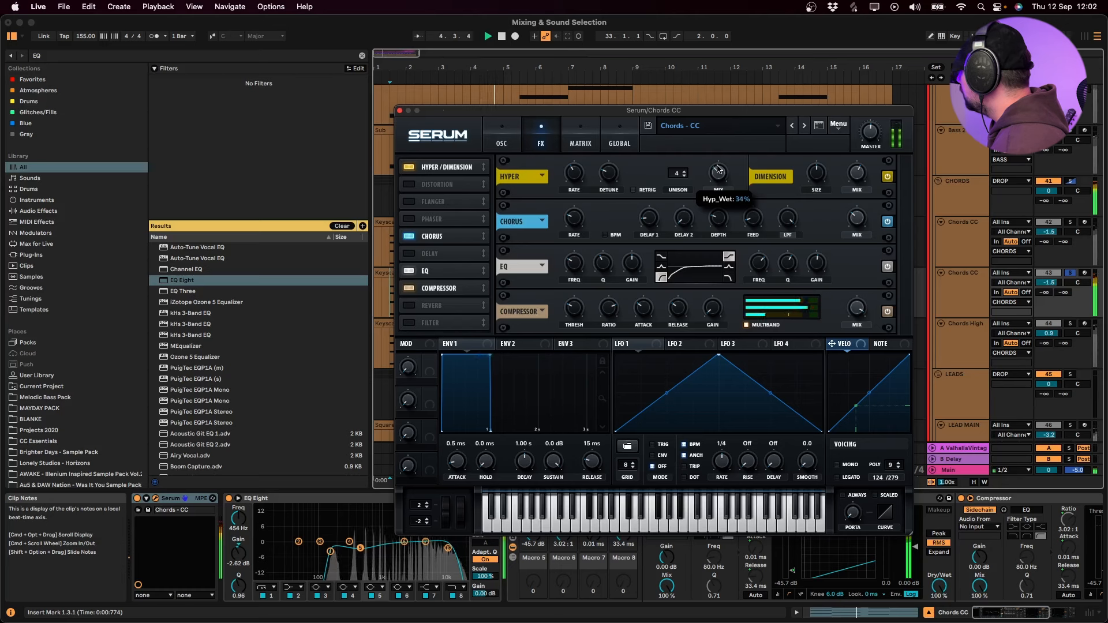
left_click(409, 168)
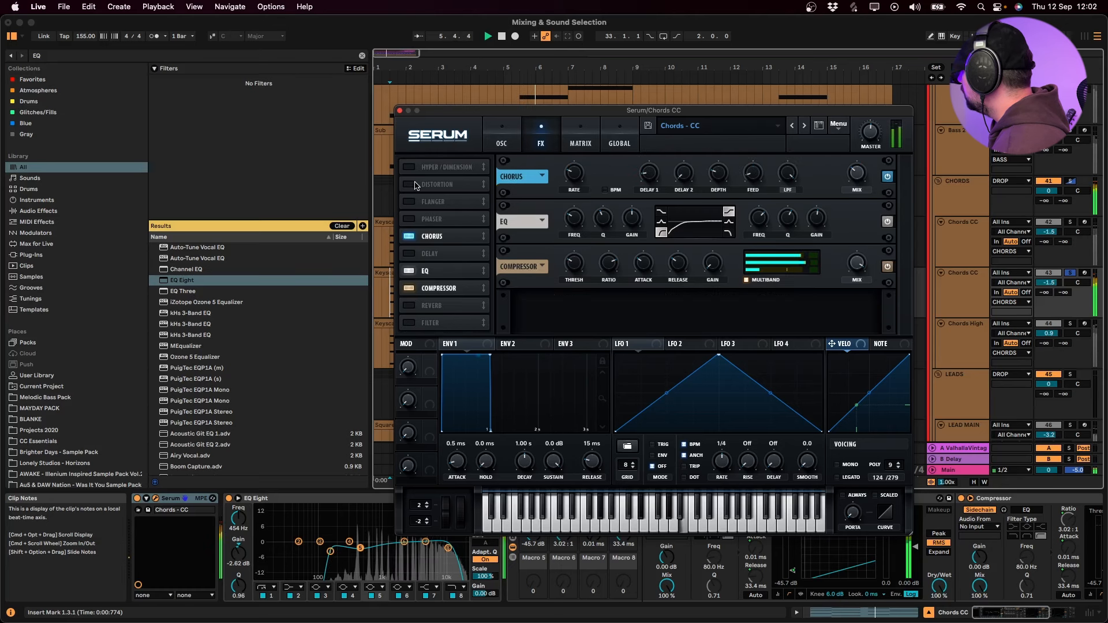
left_click(413, 237)
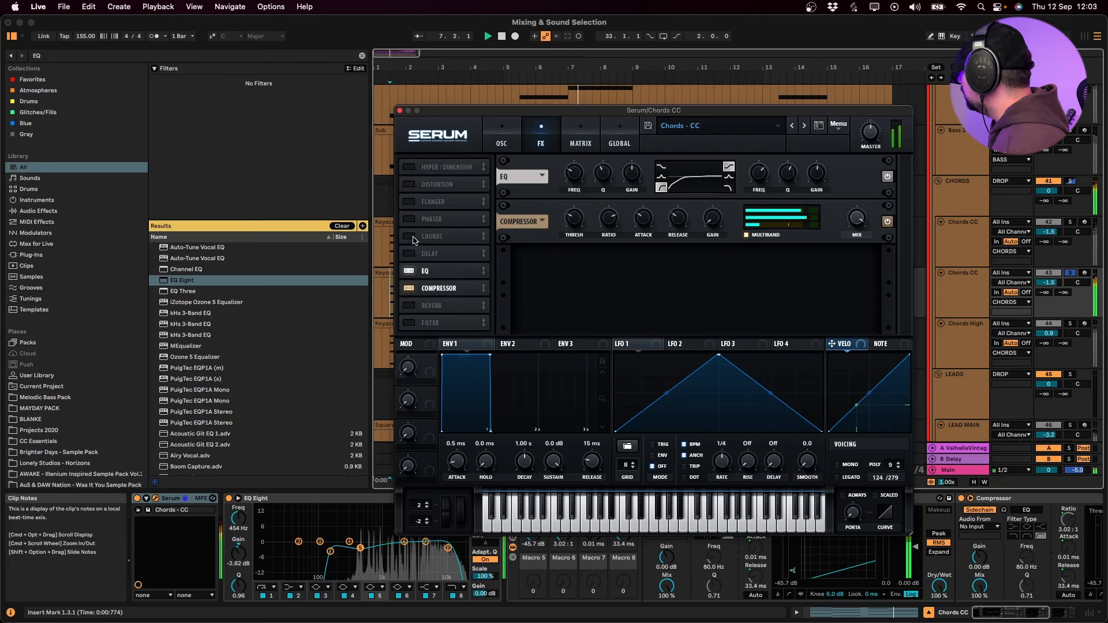
key("space")
left_click(410, 239)
left_click(409, 239)
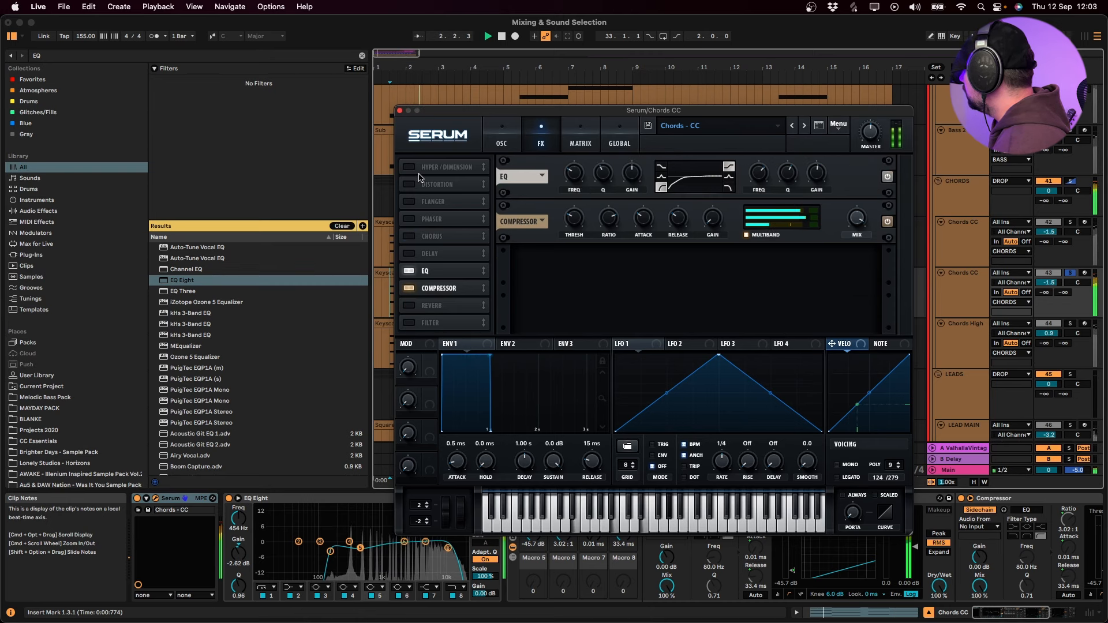
left_click(410, 168)
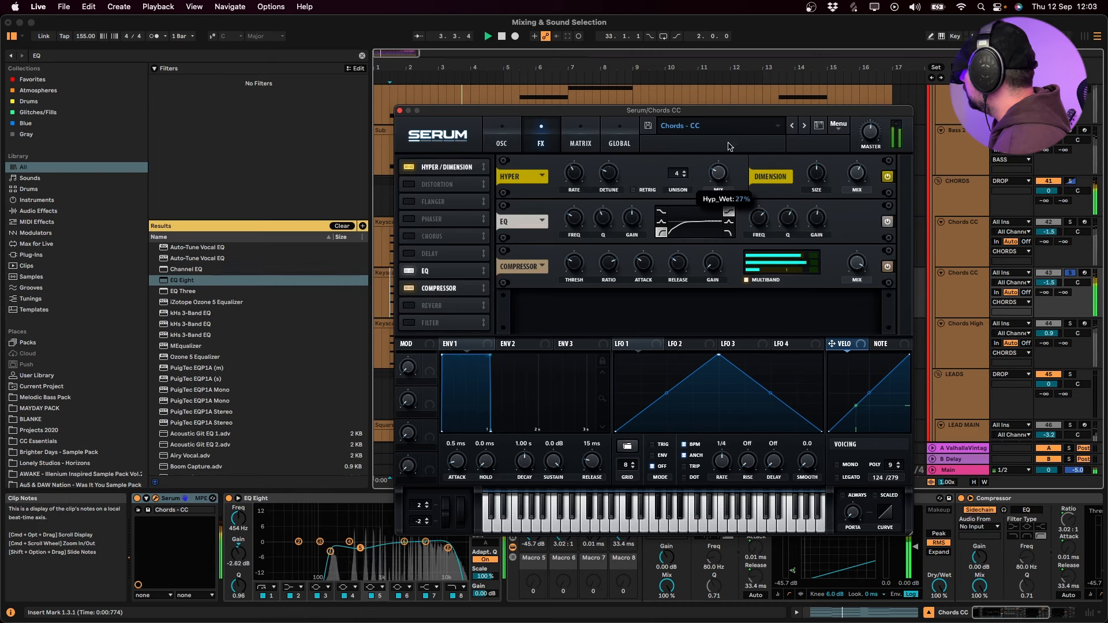
left_click(409, 169)
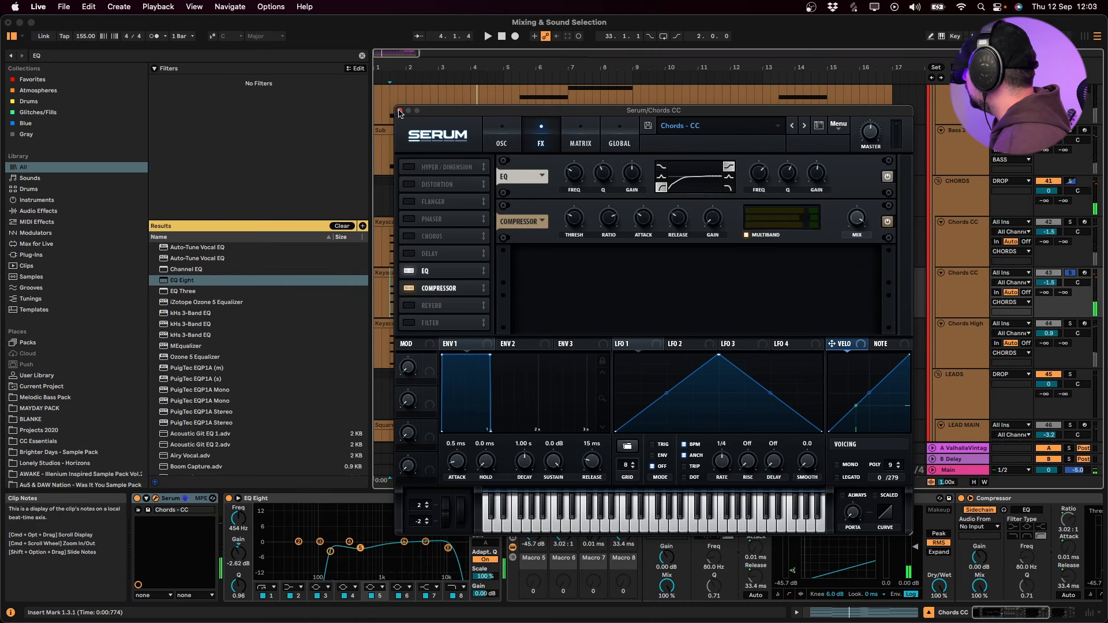
left_click(400, 111)
Play both Chords CC tracks together, raise the duplicate's EQ low cut to 303 Hz, and lower its volume to -8.1 dB
left_click(967, 242)
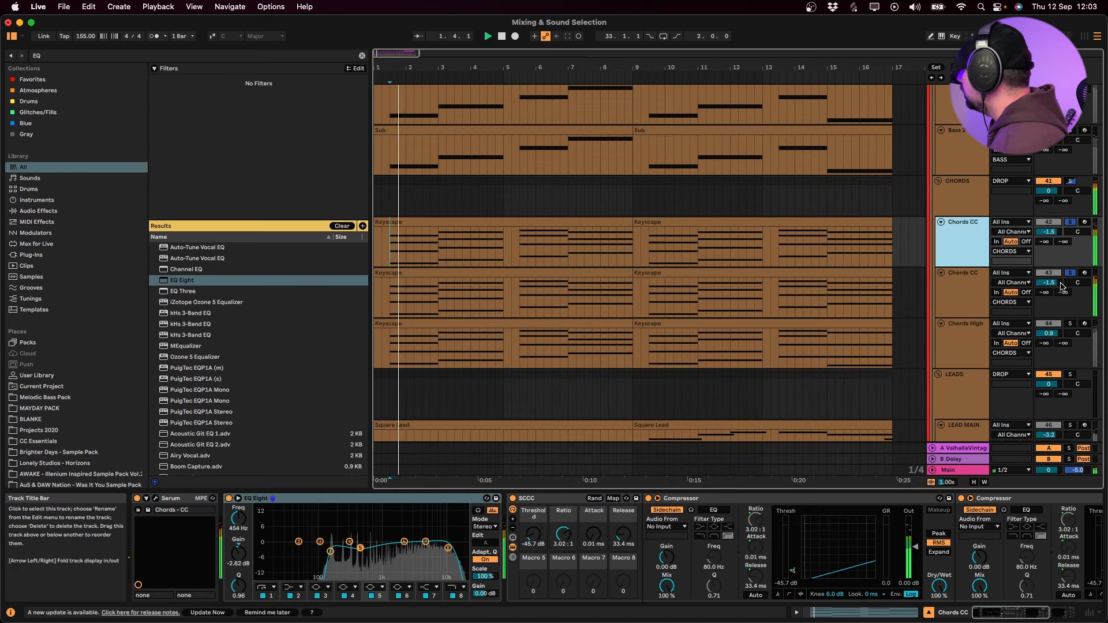
left_click_drag(1060, 282, 1061, 303)
left_click(955, 291)
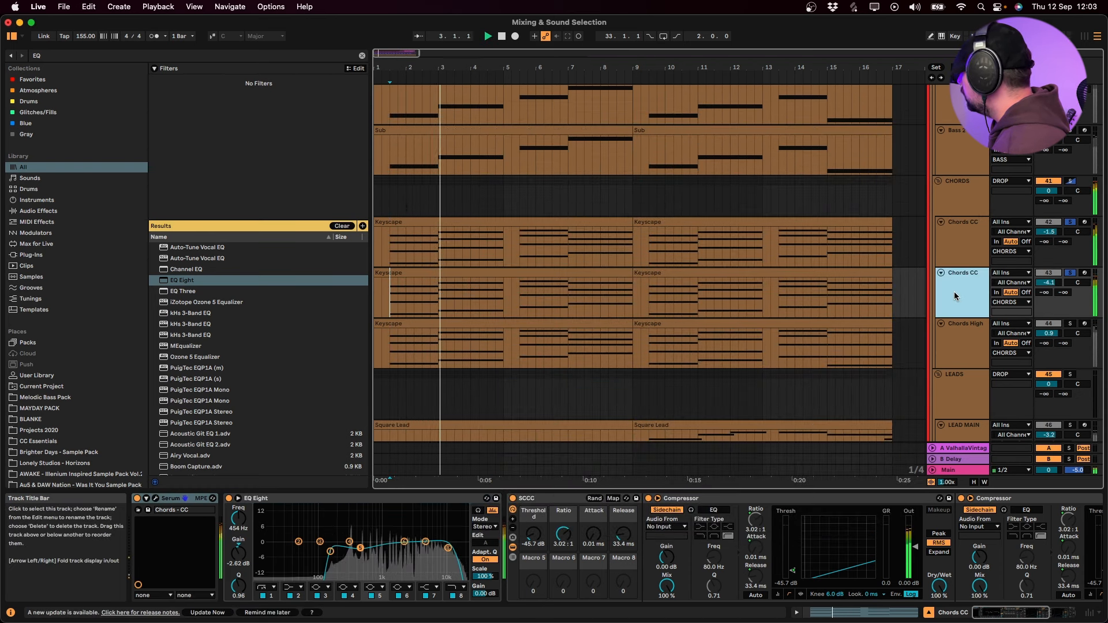
left_click_drag(332, 552, 349, 553)
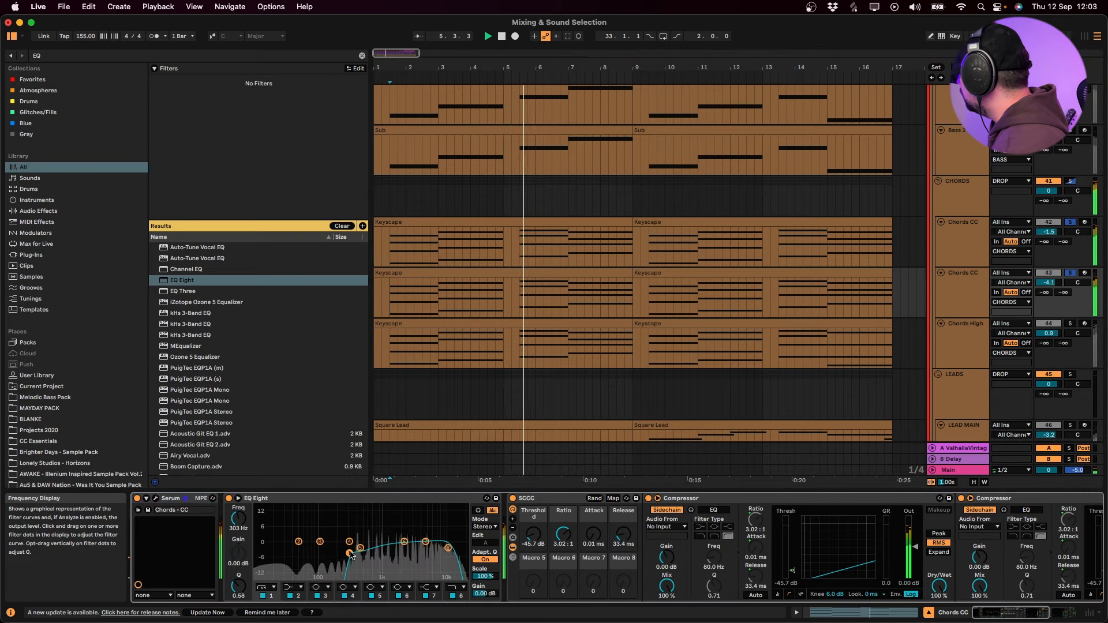
left_click_drag(1039, 285, 1039, 315)
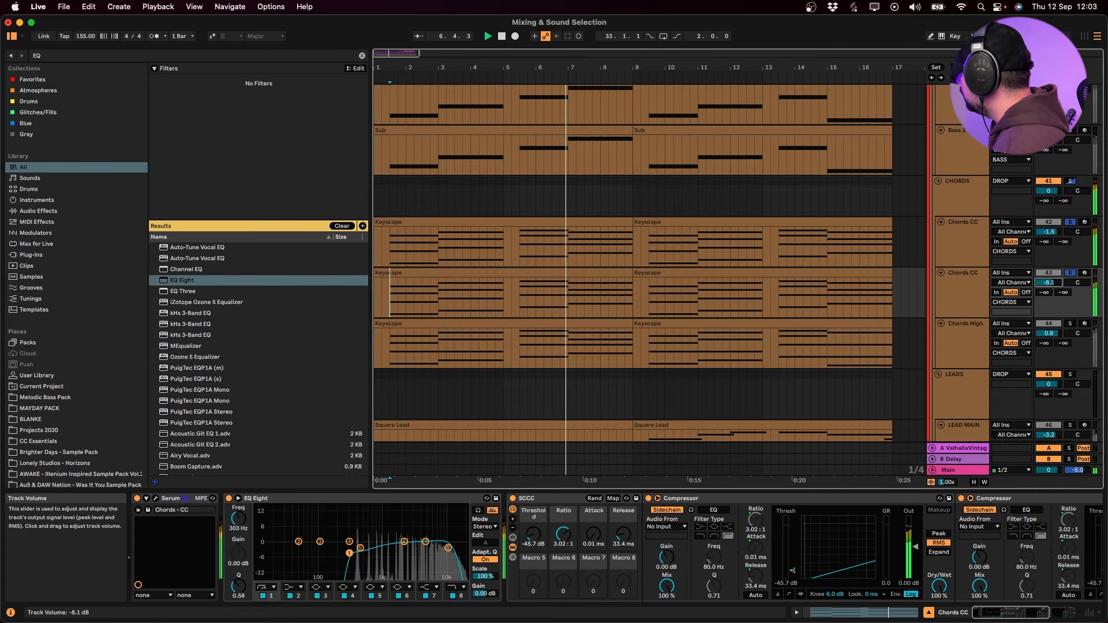
Set the low cut in the first Chords CC track's EQ Eight to 141 Hz while the chords play
left_click(963, 289)
scroll(1003, 230, "up", 1)
left_click(959, 202)
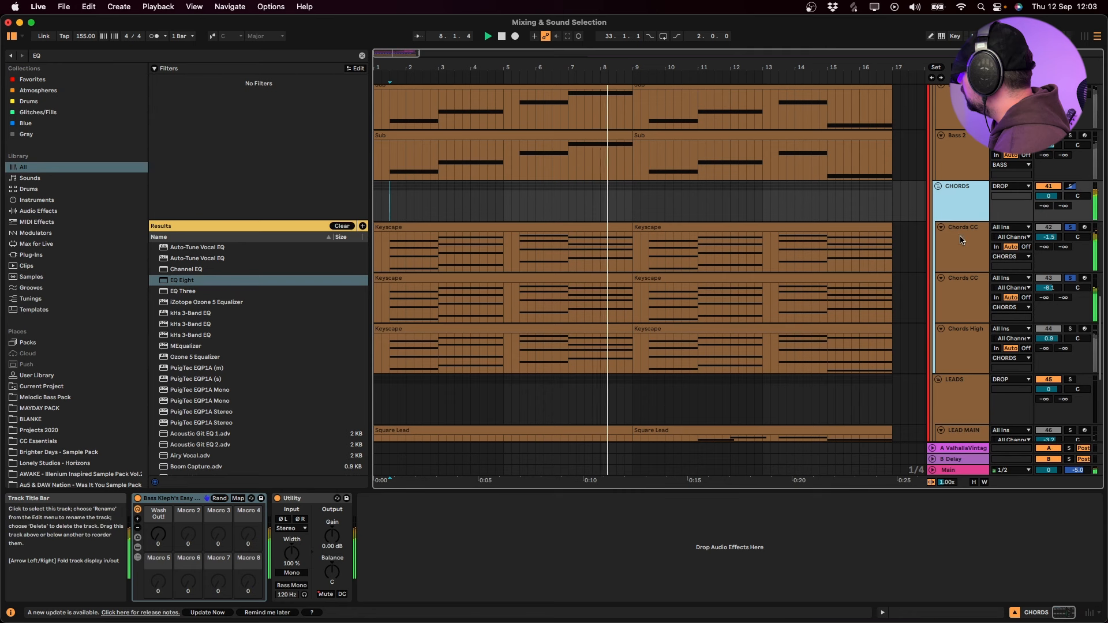
left_click(961, 239)
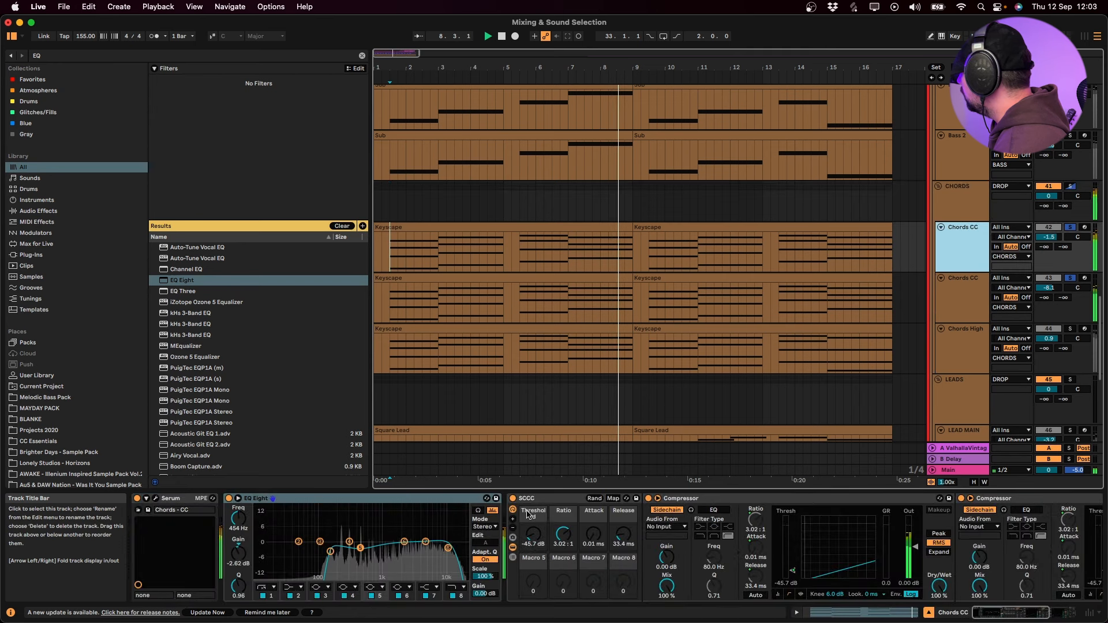
left_click(320, 541)
left_click_drag(320, 542, 334, 552)
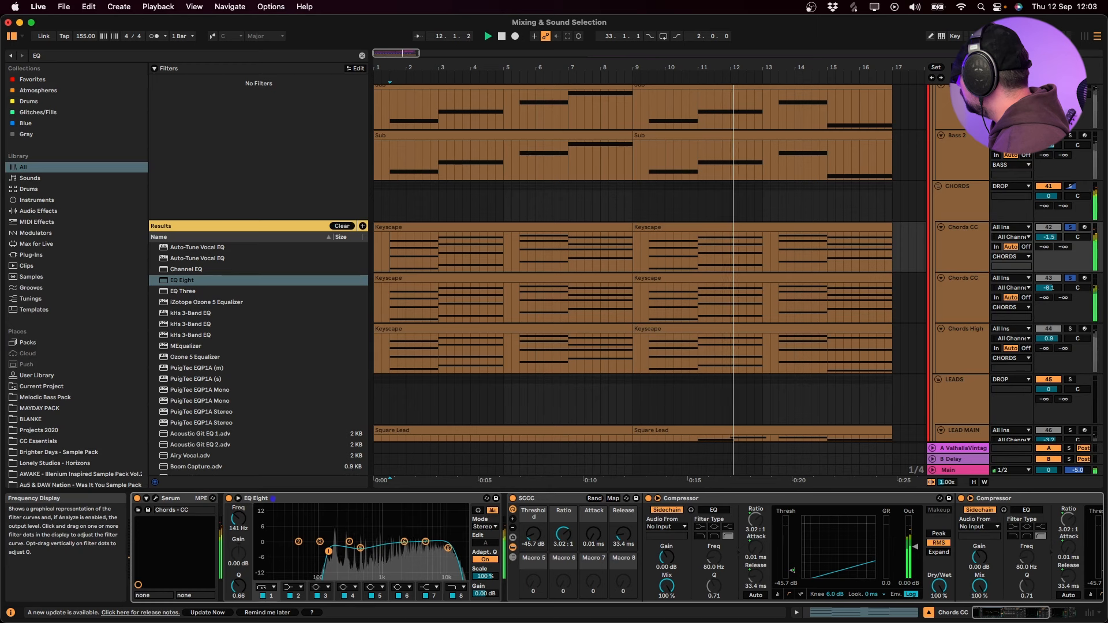
key("space")
key("space")
Solo the Bass 1, Bass 2 and Sub tracks alongside the two Chords CC tracks
scroll(963, 243, "up", 5)
key("space")
left_click(961, 231)
key("s")
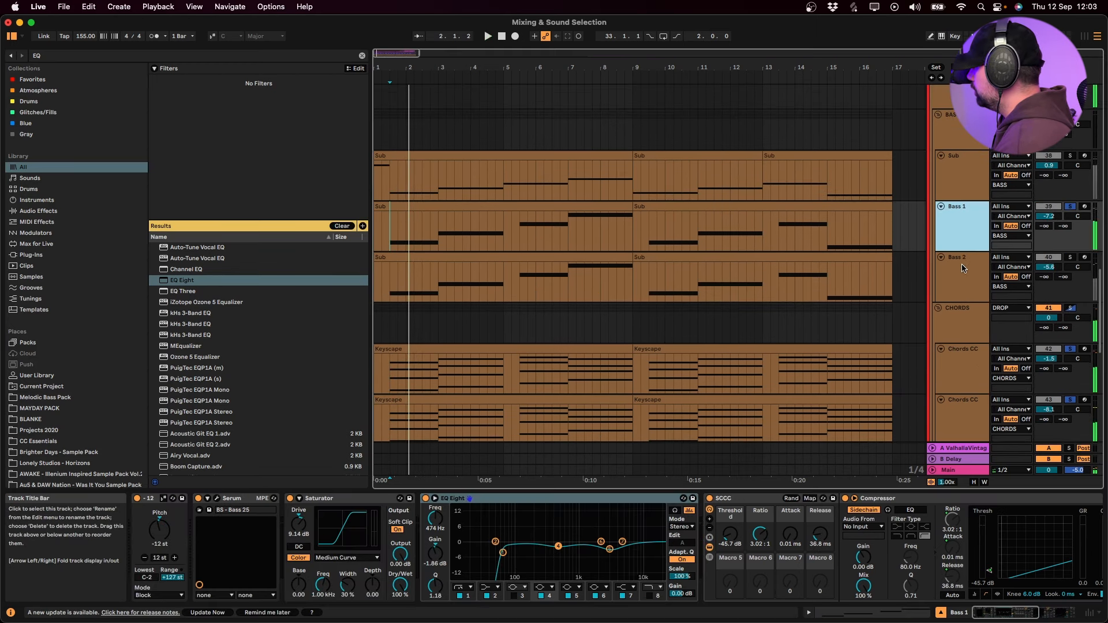
left_click(962, 268)
key("s")
left_click(953, 186)
key("s")
Play the bass and chords together and set the second Chords CC track's volume to -8.0 dB
key("space")
scroll(959, 280, "down", 4)
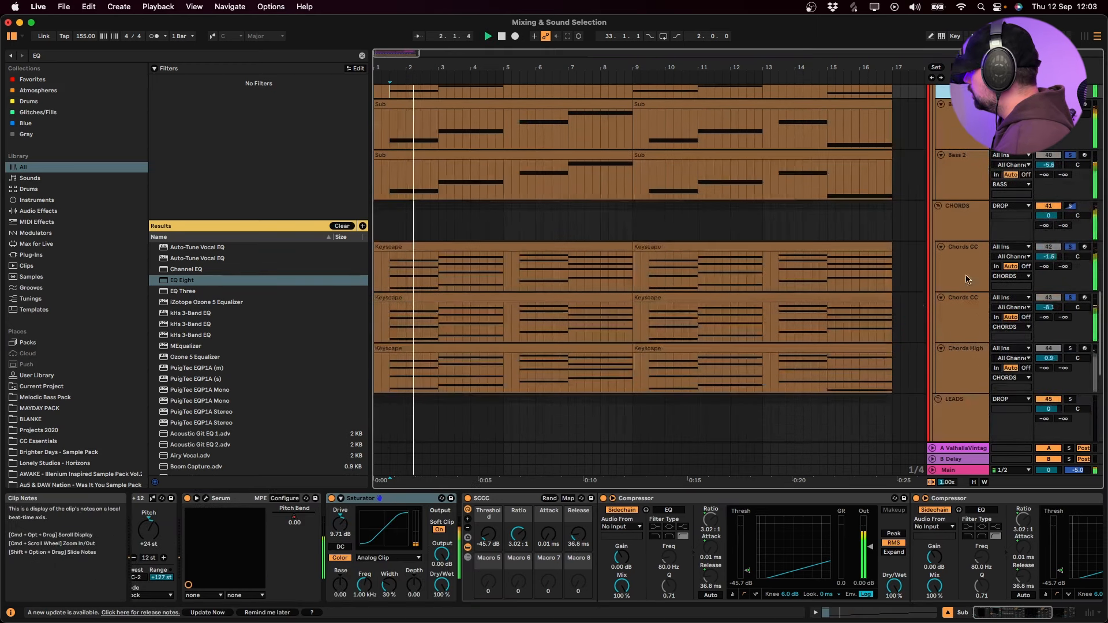
left_click(961, 314)
left_click_drag(1048, 307, 1049, 303)
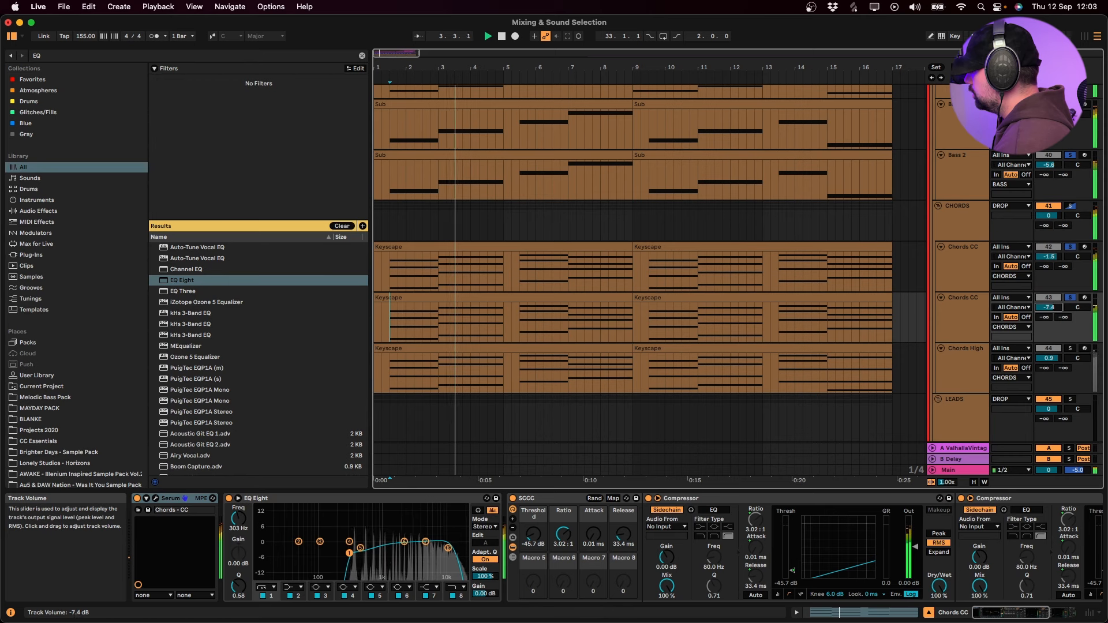
Select the VOCALS group and play the drop from its start to check the chords in context
scroll(985, 306, "up", 4)
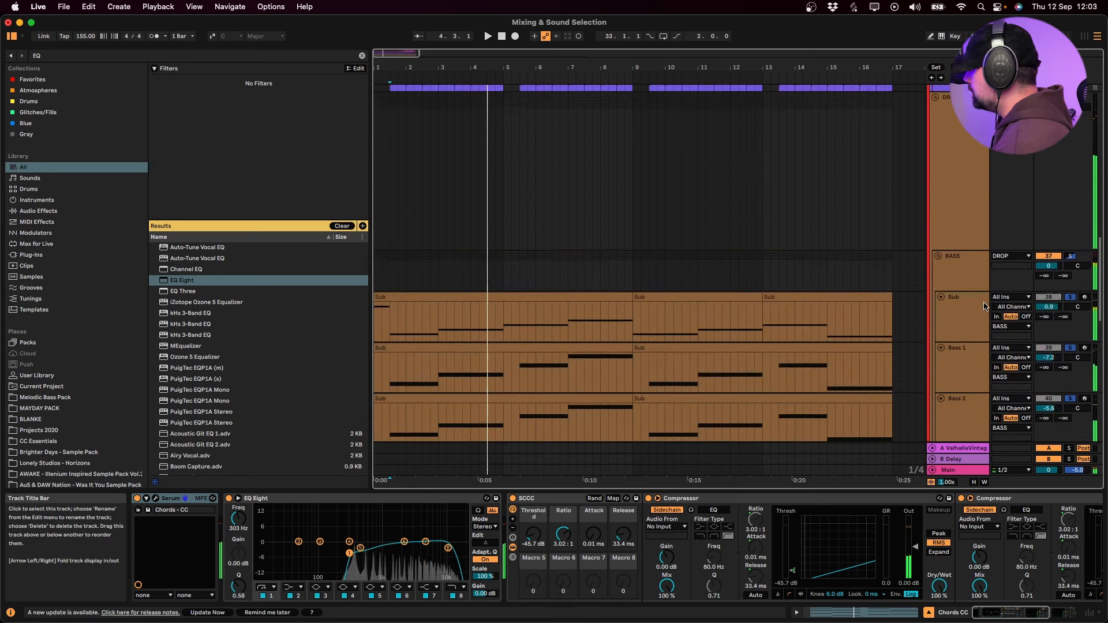
scroll(985, 306, "up", 10)
left_click(965, 204)
key("space")
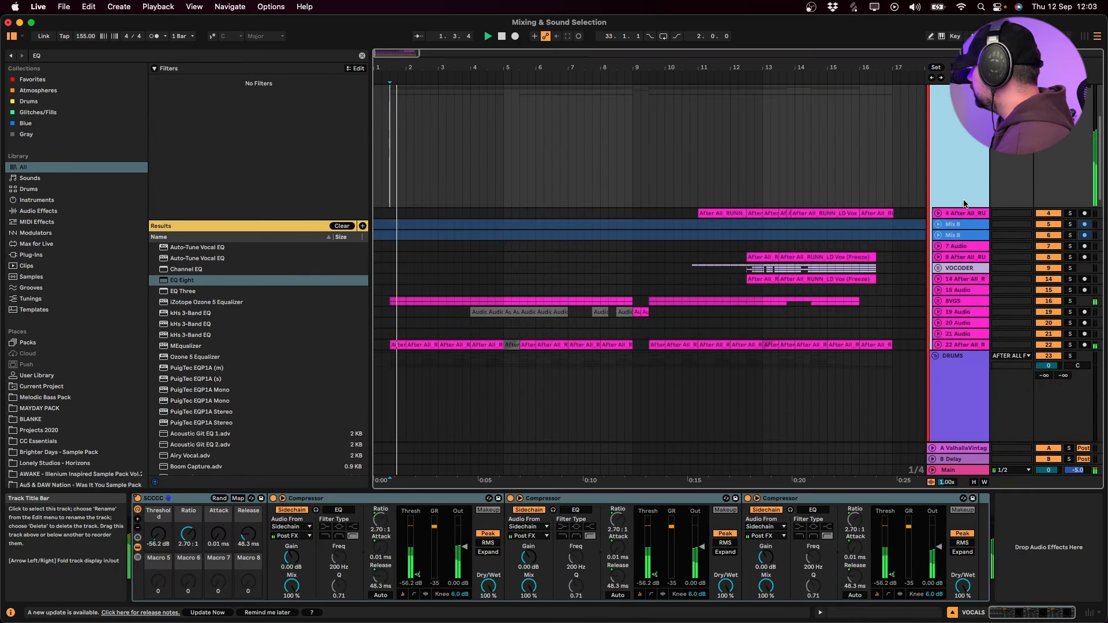
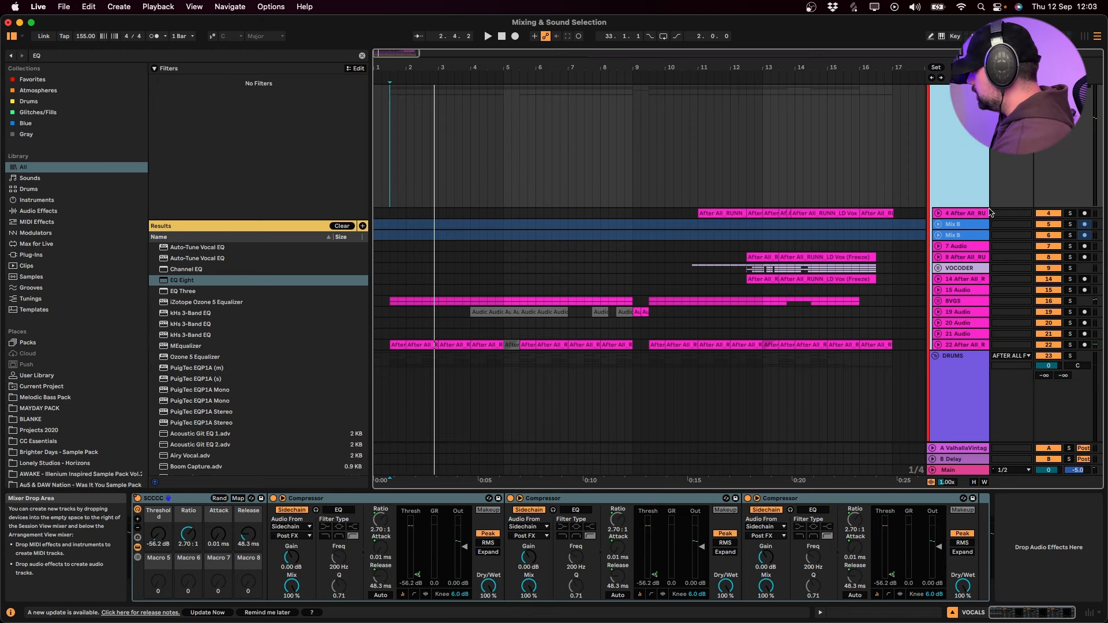
key("space")
scroll(782, 269, "down", 15)
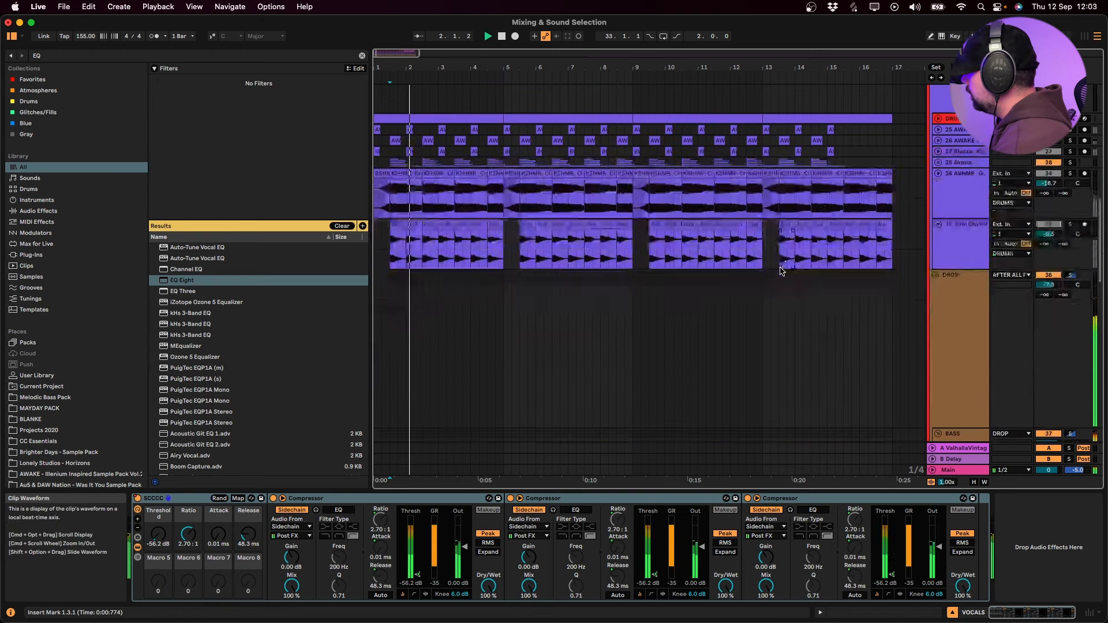
Solo the Chords High track and play its current sound on its own
scroll(786, 275, "down", 5)
left_click(1070, 232)
key("space")
key("space")
left_click(969, 244)
key("space")
Search the browser for OMNIS and load Omnisphere in place of Serum on the Chords High track
key("super+f")
type("OMNIS")
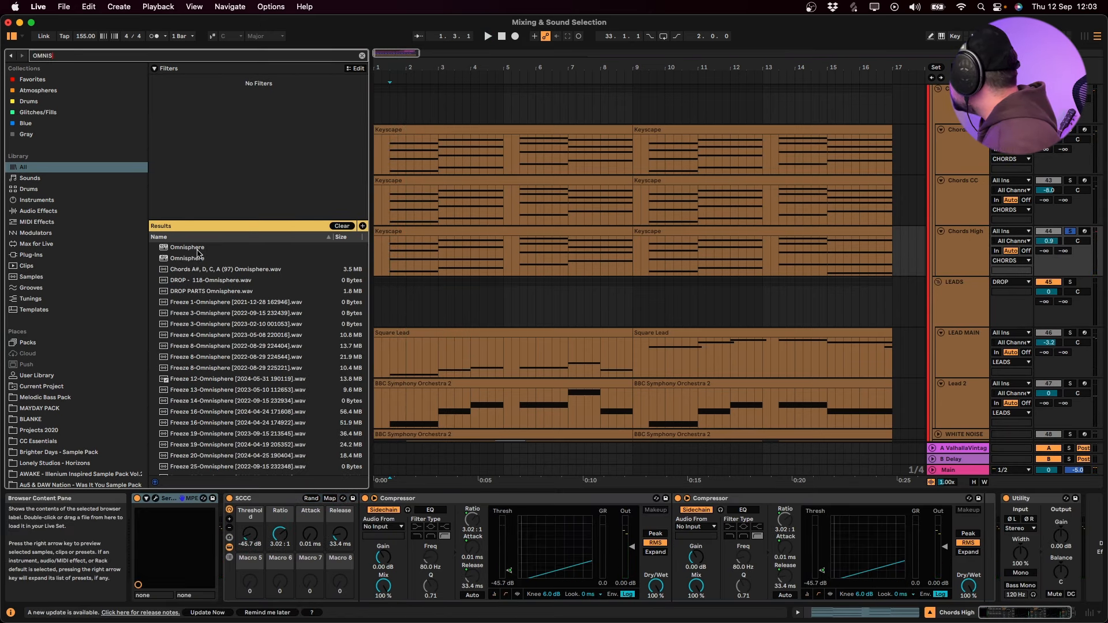
left_click_drag(197, 252, 162, 526)
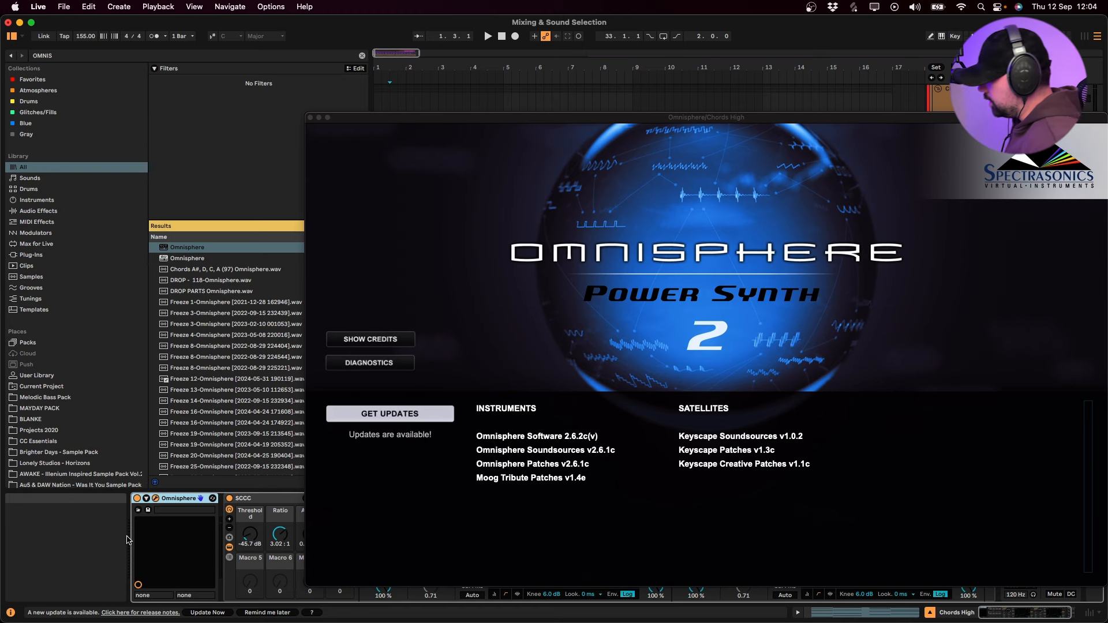
Search Omnisphere's patch browser for FLAMIN, then close the plug-in window
left_click(736, 323)
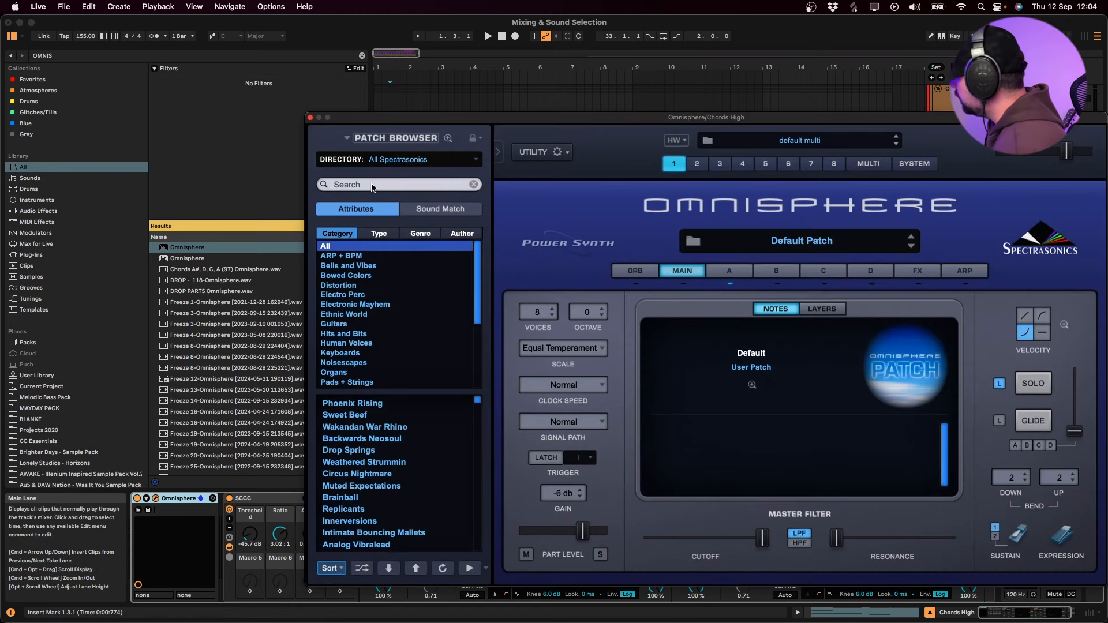
left_click(370, 184)
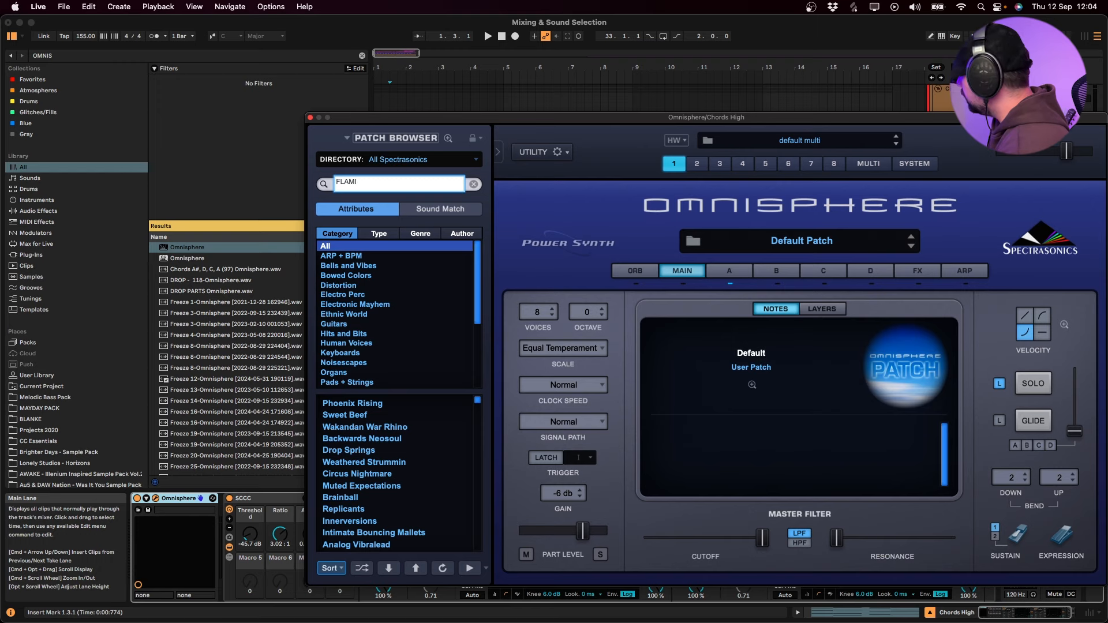
key("Return")
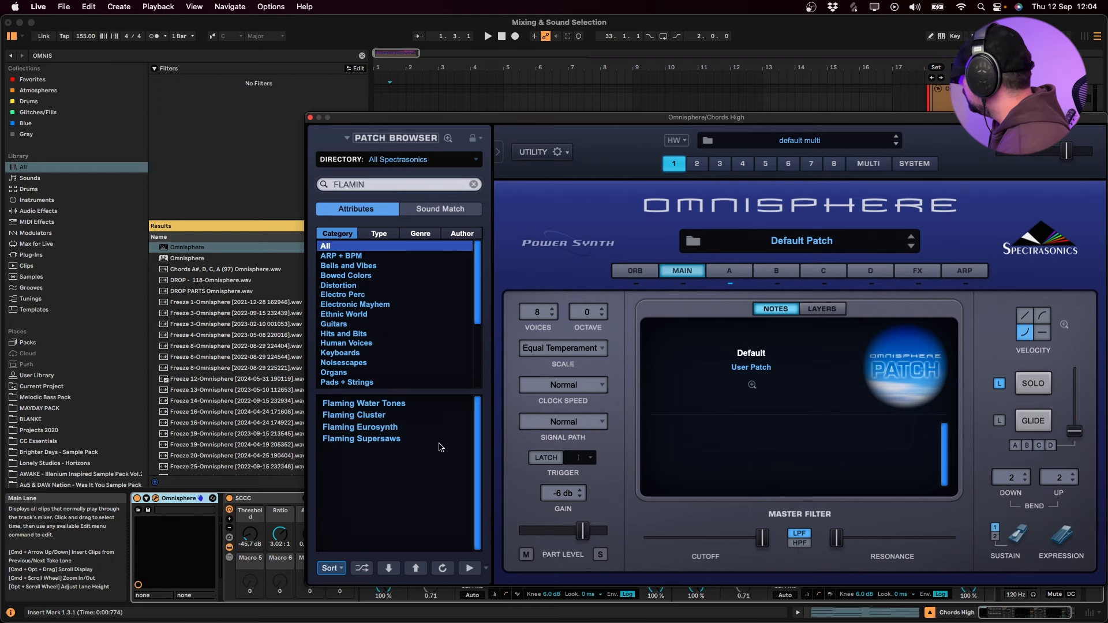
left_click(311, 118)
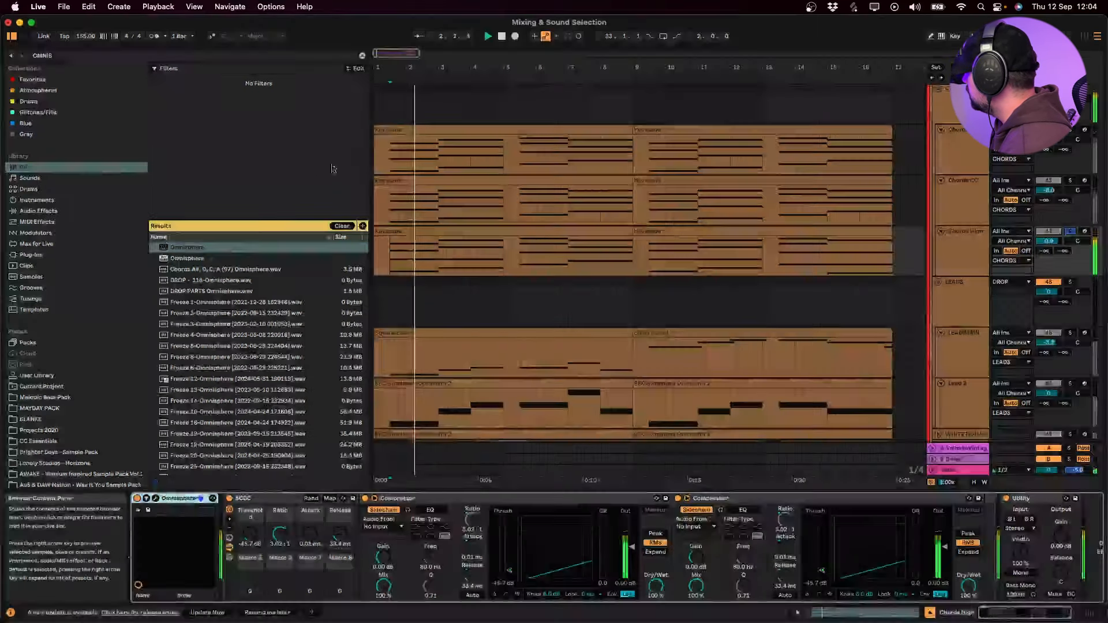
Play the Chords High clip and add the + 12.adv pitch preset before Omnisphere
left_click(444, 232)
key("space")
key("super+f")
type("12")
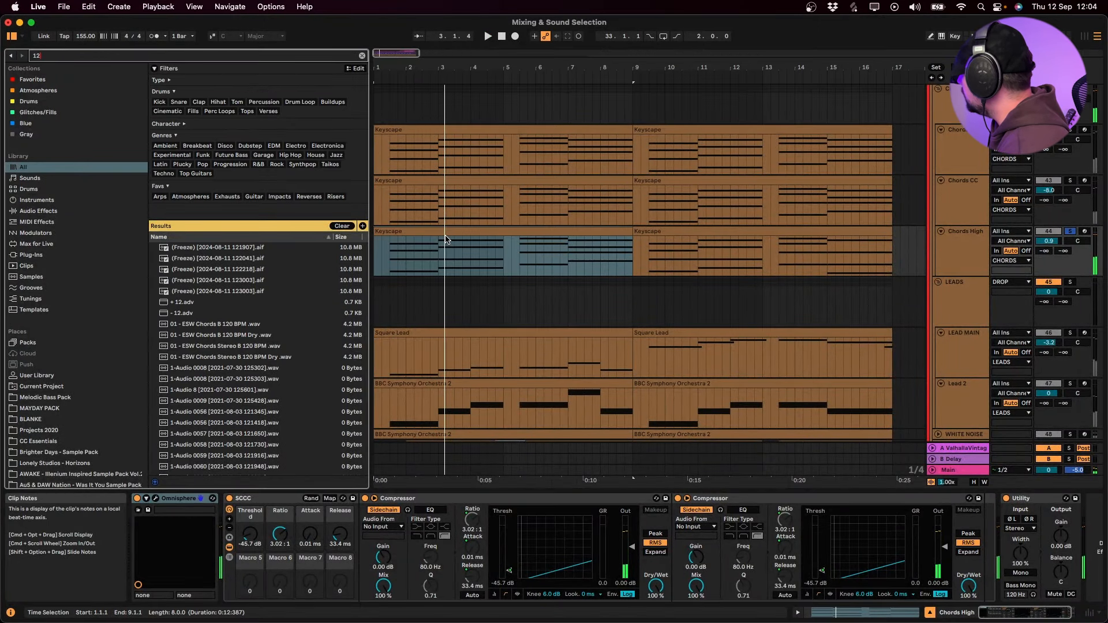
left_click(200, 302)
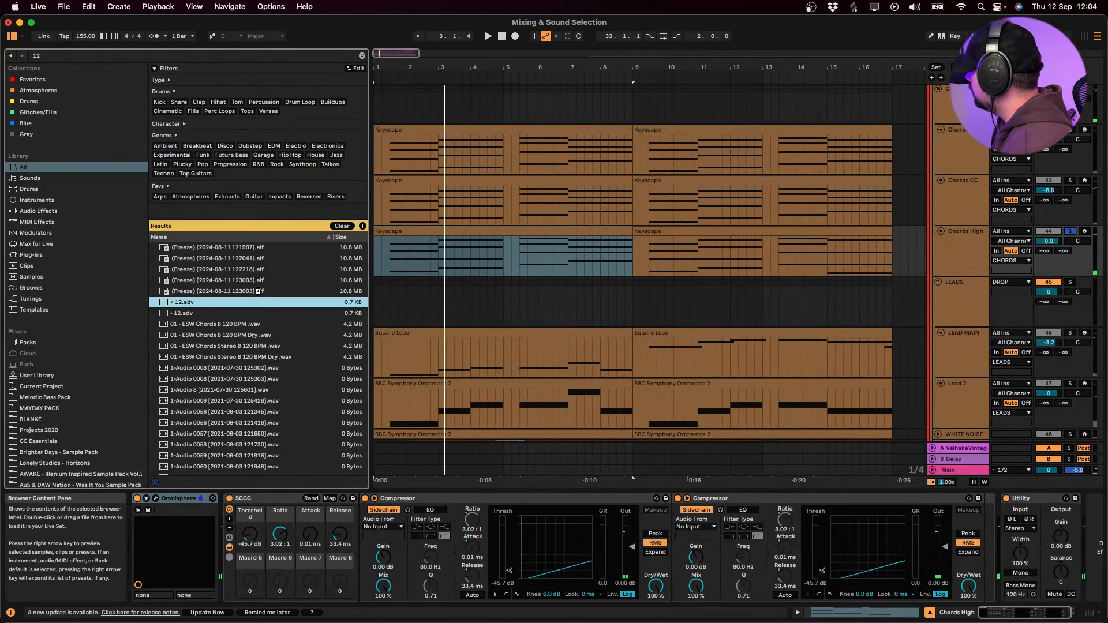
key("Return")
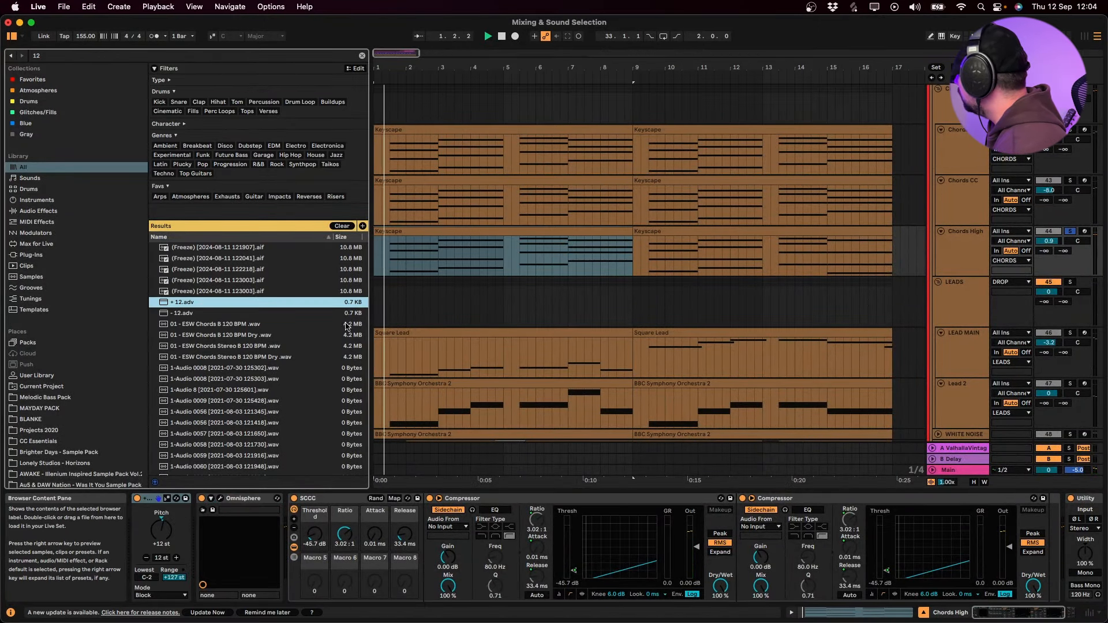
Solo both Chords CC tracks with Chords High and play the three chord layers together
left_click(390, 254)
left_click(964, 164)
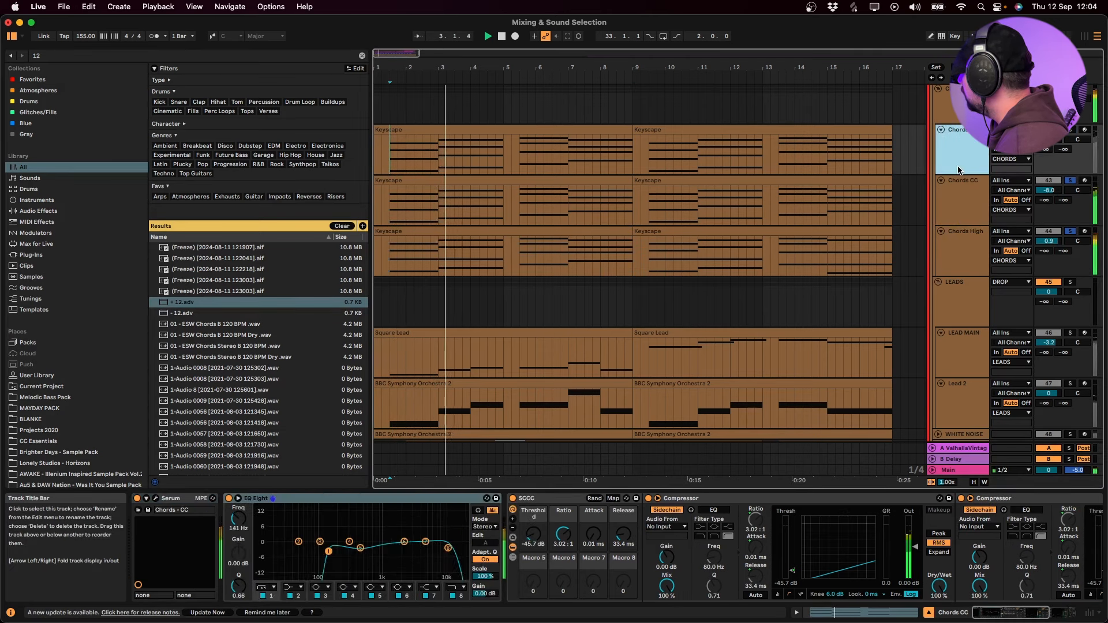
left_click(976, 262)
left_click(391, 258)
key("space")
Add an EQ Eight after Omnisphere on Chords High and roll off its low frequencies with a low cut
key("super+f")
type("EQ")
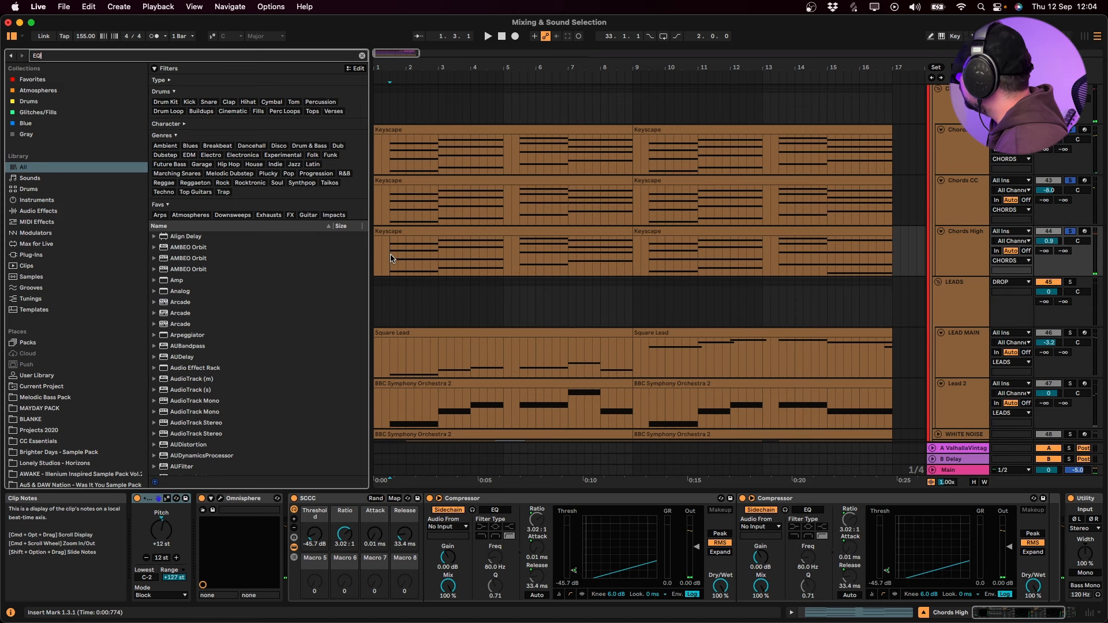
key("Down")
key("Down")
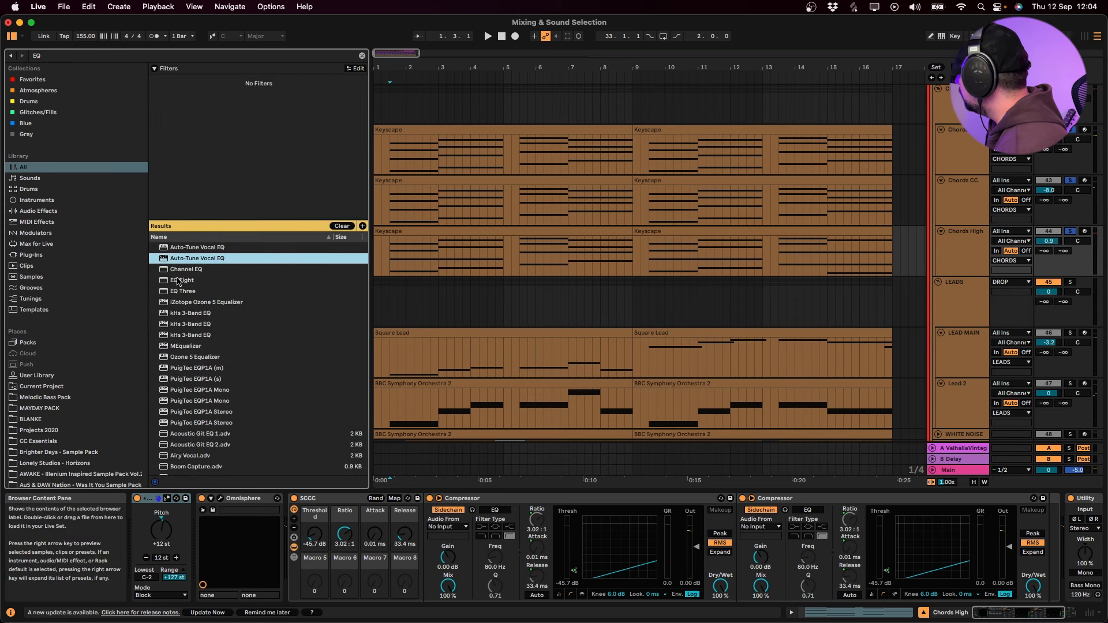
left_click_drag(178, 281, 390, 553)
key("space")
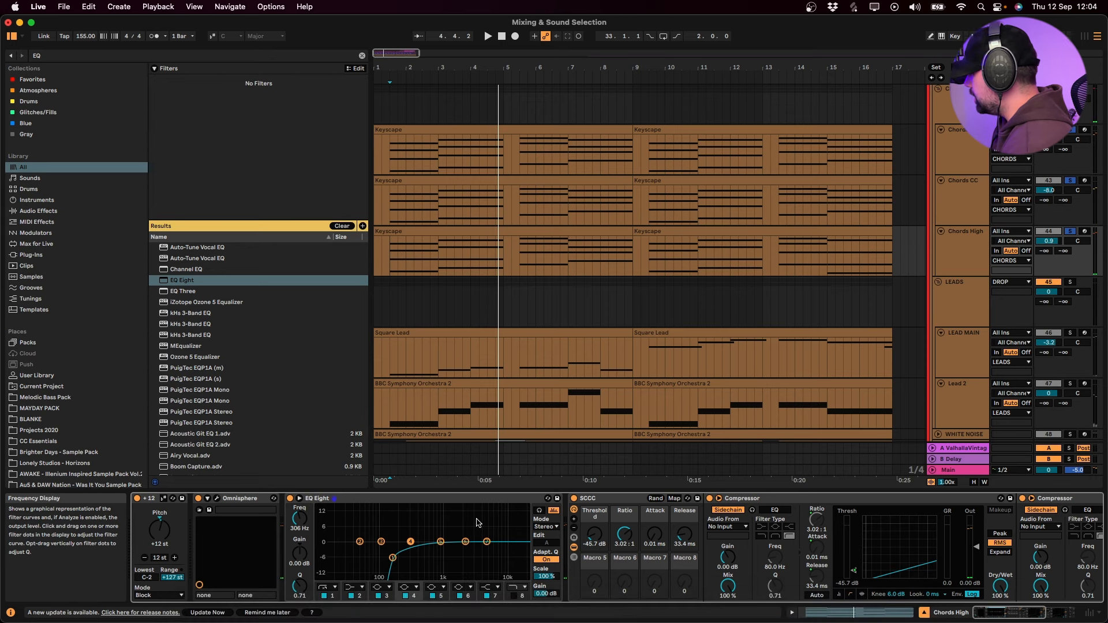
Lower the Chords High track's volume to -3.6 dB while playing it with the other chord layers
key("space")
left_click(623, 254)
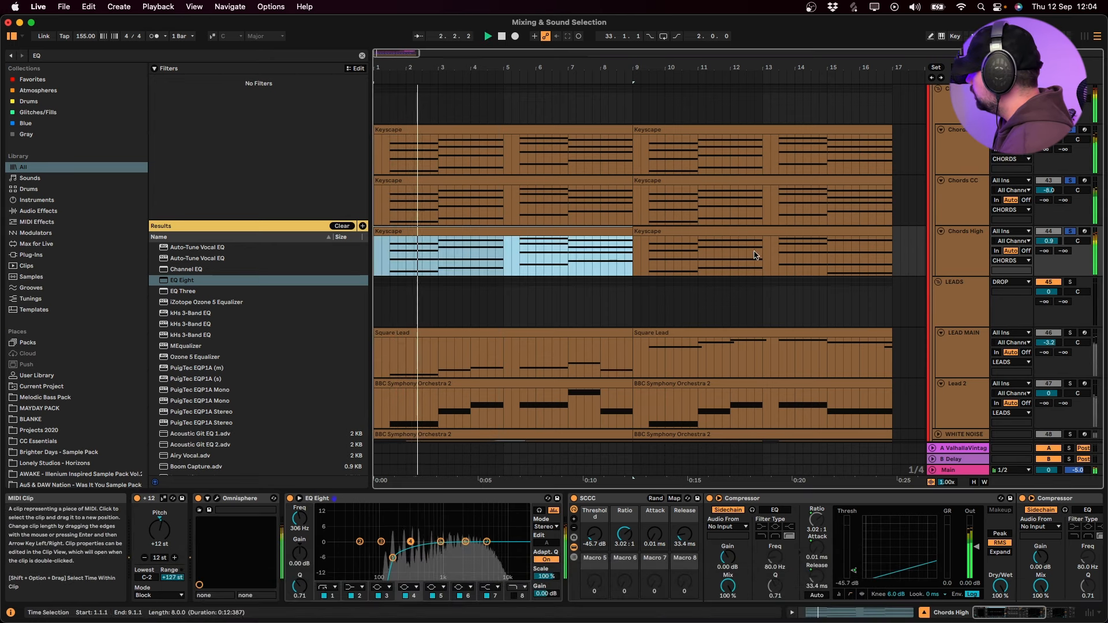
left_click_drag(1064, 240, 1064, 254)
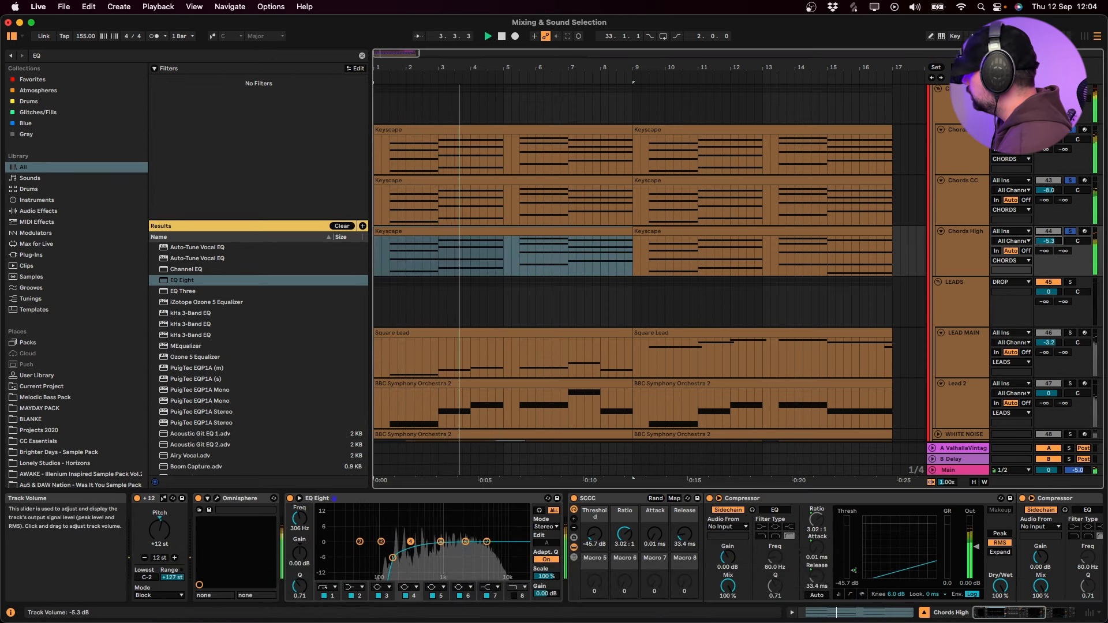
left_click(979, 240)
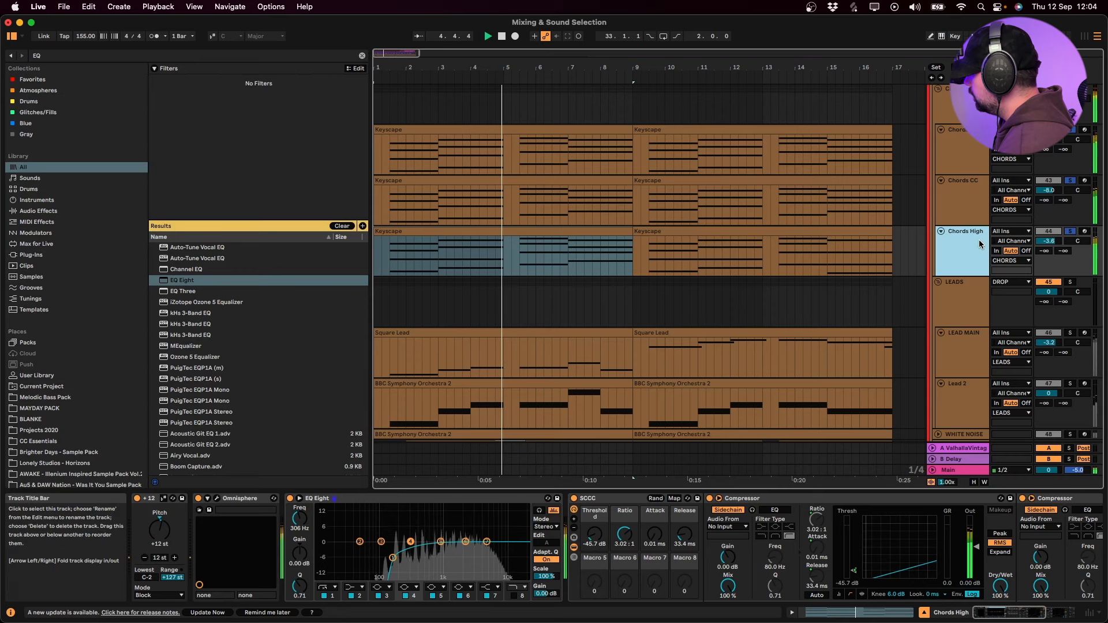
Solo the BASS group with the chord layers and play them together
scroll(979, 307, "up", 2)
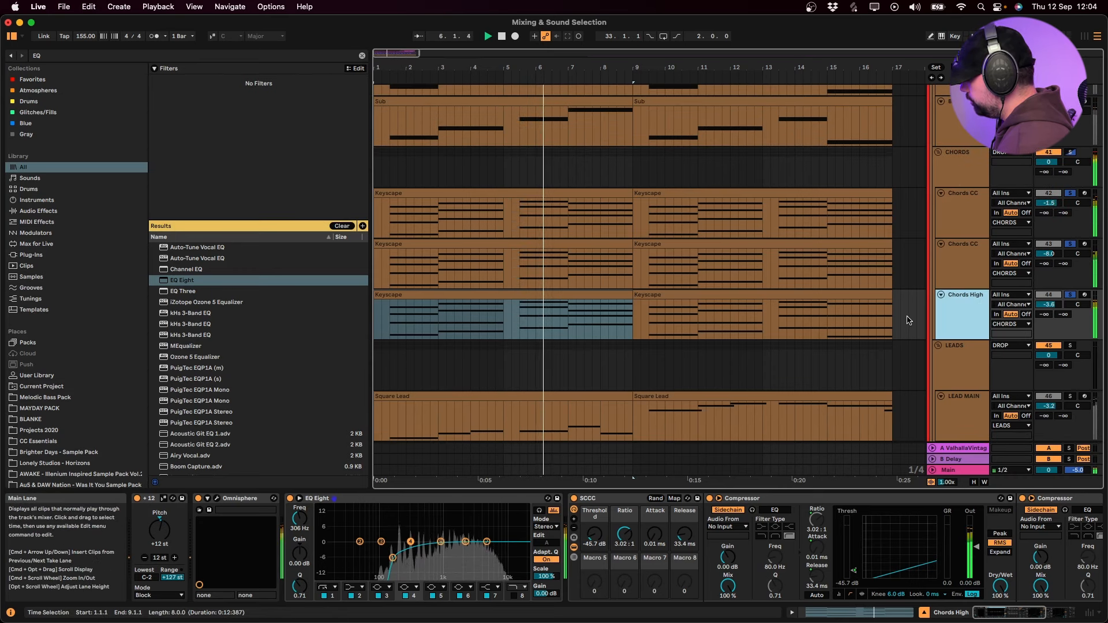
scroll(917, 309, "up", 4)
key("space")
left_click(956, 114)
key("s")
key("space")
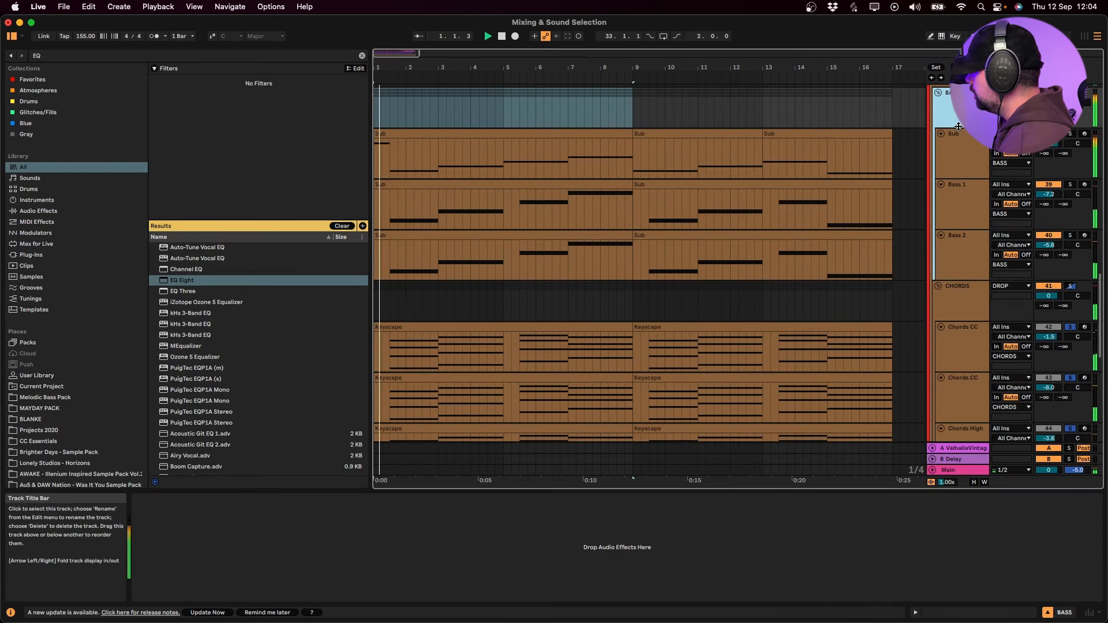
Toggle the Chords High solo off and on during playback to compare the mix without and with that layer
scroll(968, 237, "down", 4)
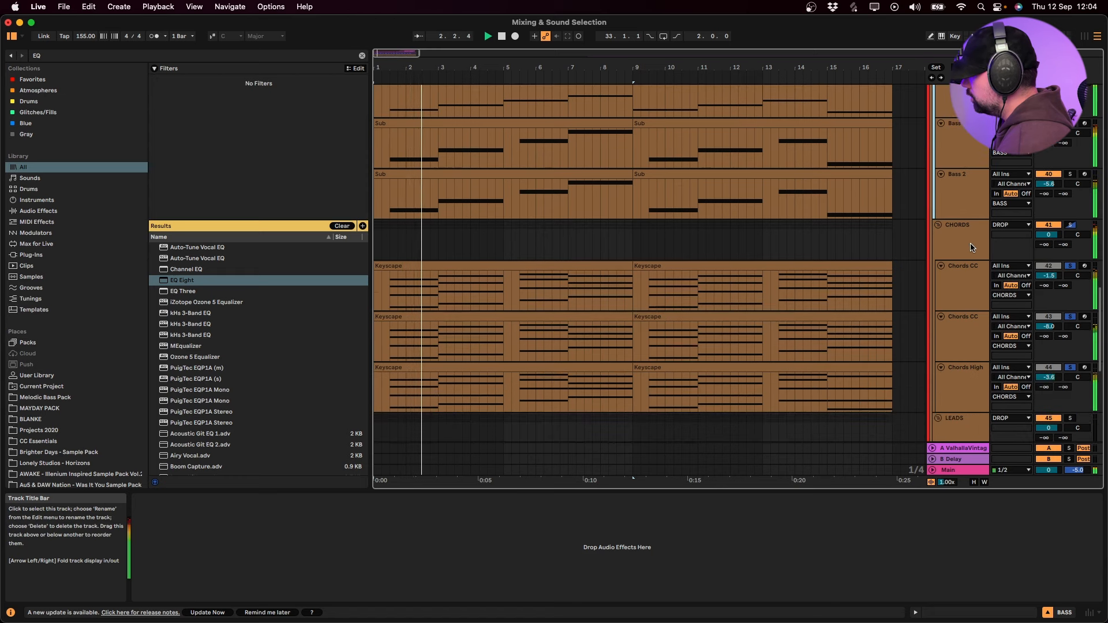
left_click(1070, 311)
left_click(1070, 311)
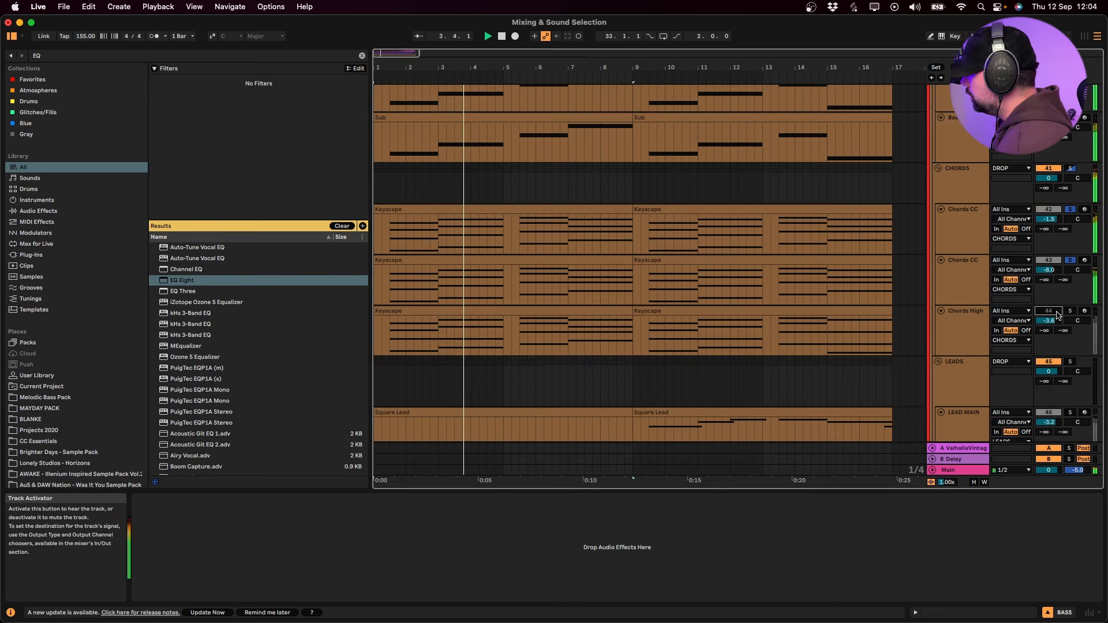
key("space")
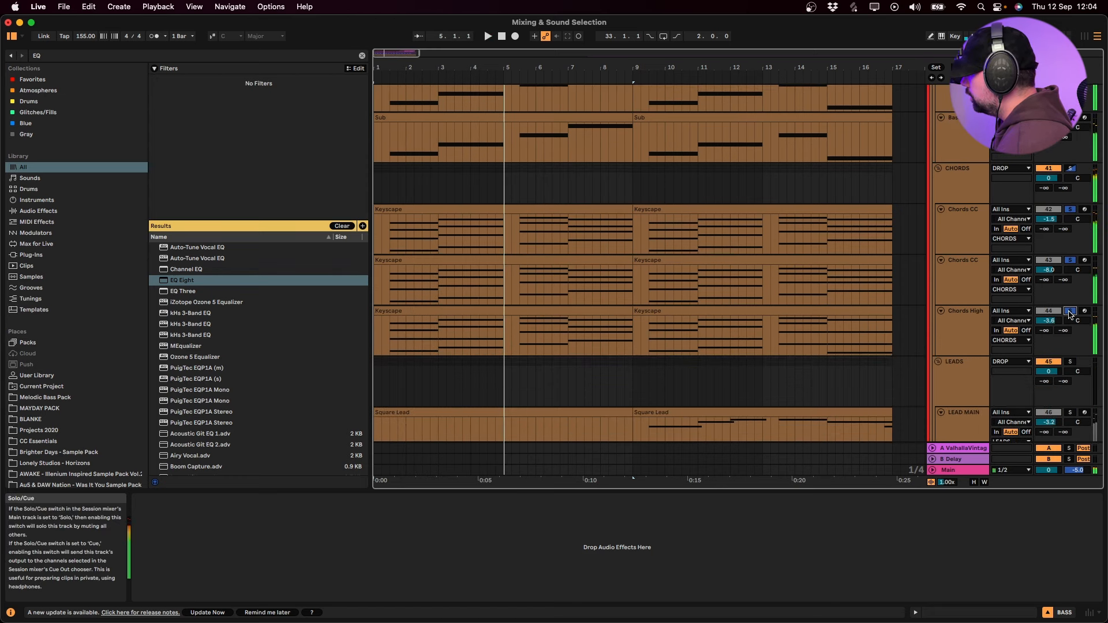
Clear the solos and play the full drop with the LEADS group and WHITE NOISE track muted
scroll(1062, 324, "down", 3)
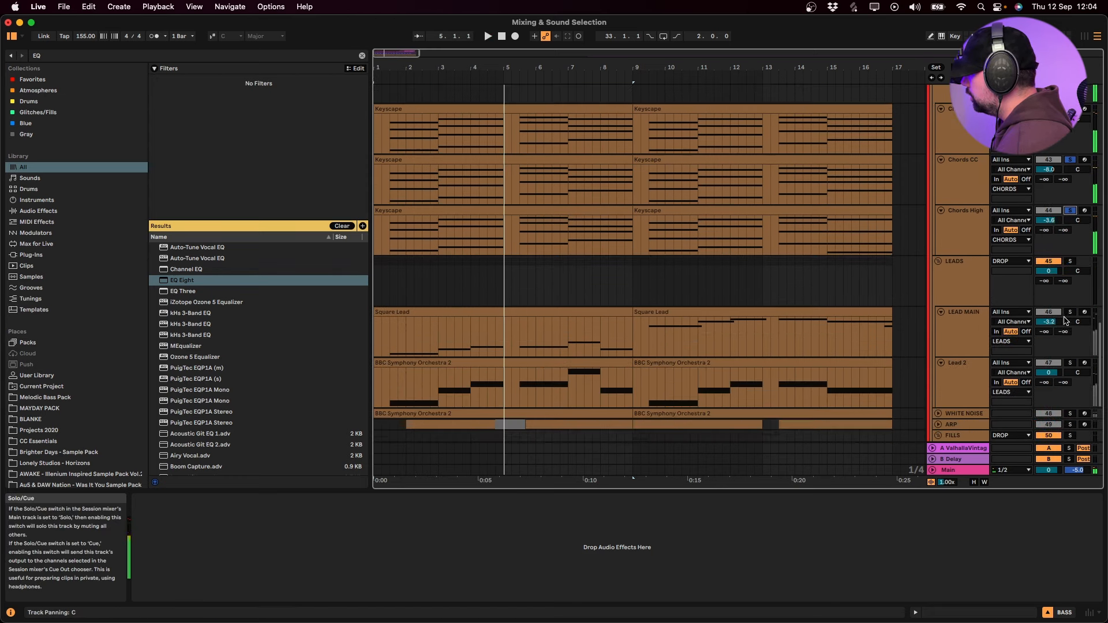
left_click(1070, 210)
key("space")
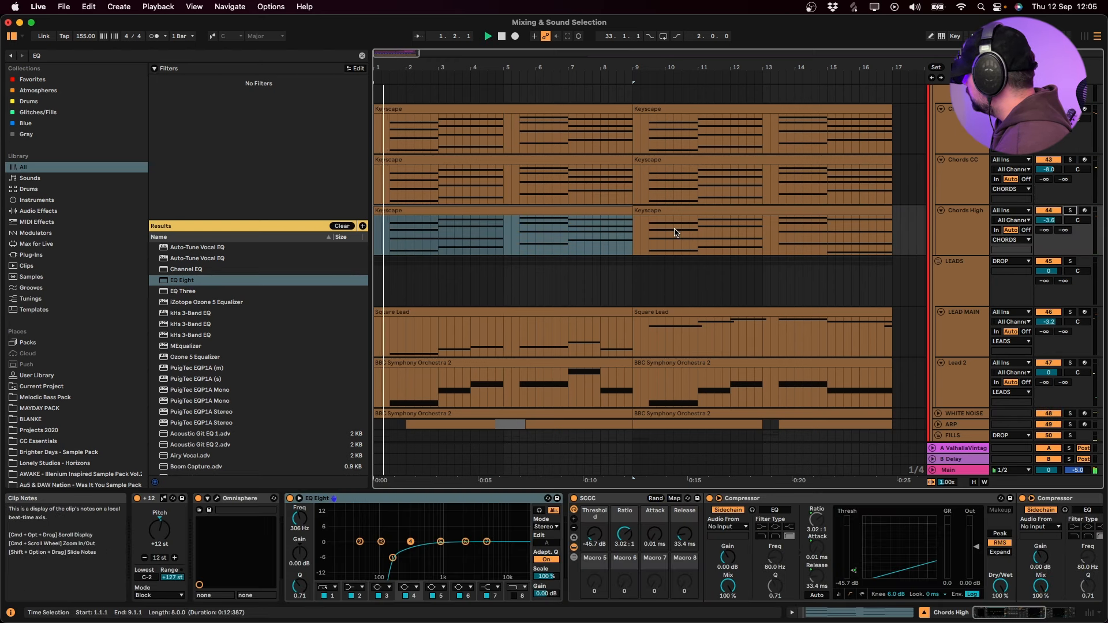
scroll(779, 341, "down", 3)
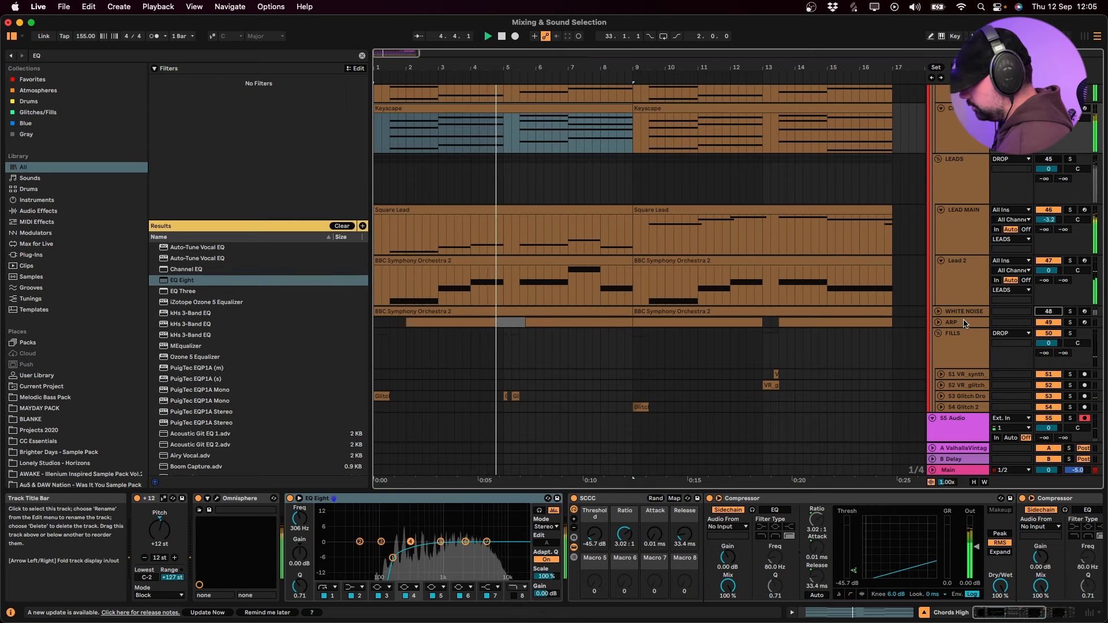
scroll(745, 341, "up", 5)
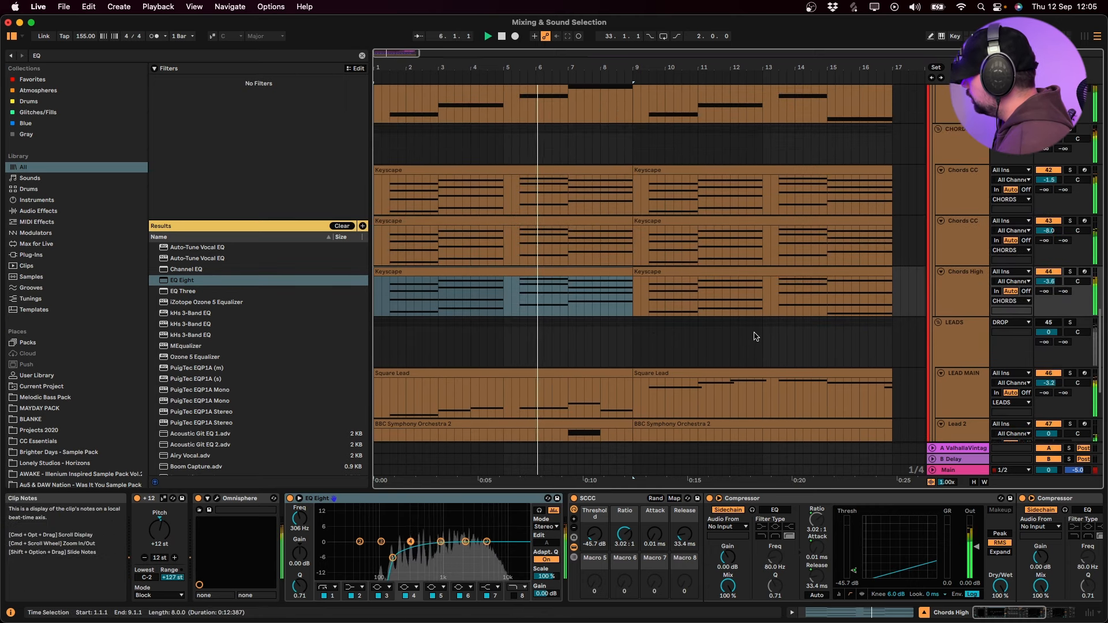
Lower the Chords High track's volume to -4.9 dB during playback
scroll(768, 329, "down", 3)
left_click_drag(1049, 182, 1049, 190)
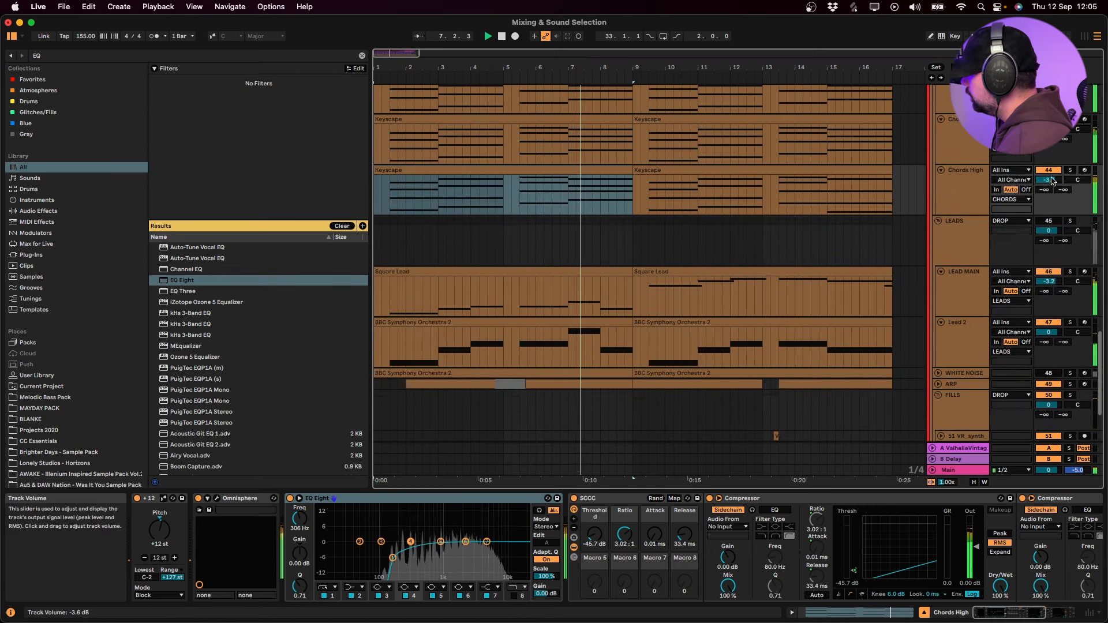
left_click(952, 194)
Unmute the LEADS group and play the LEAD MAIN track soloed from its first note
left_click(958, 257)
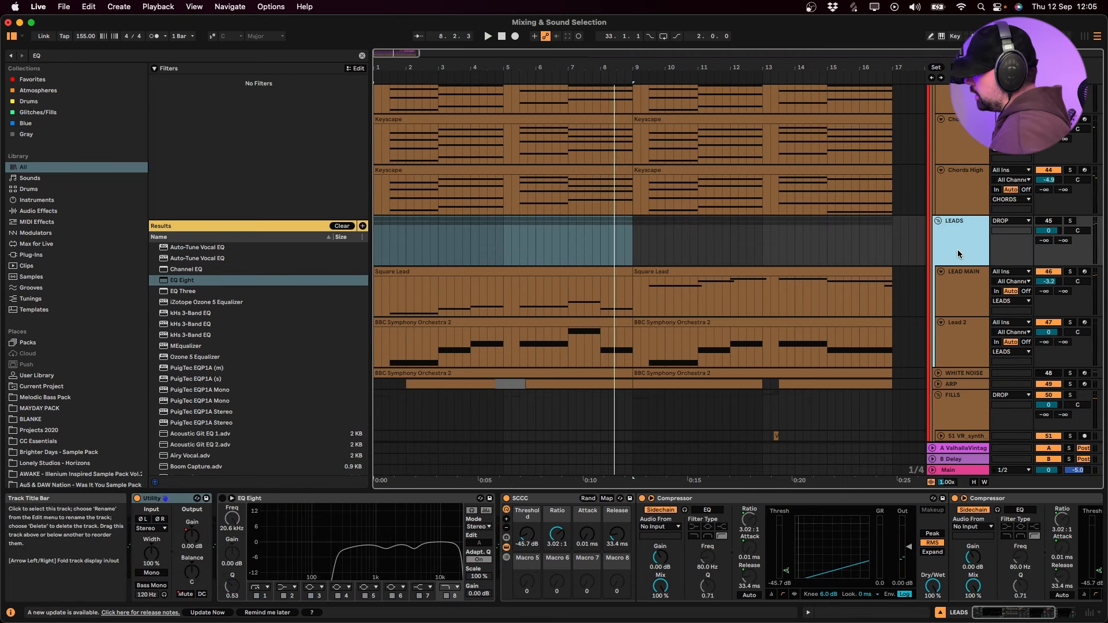
left_click(953, 227)
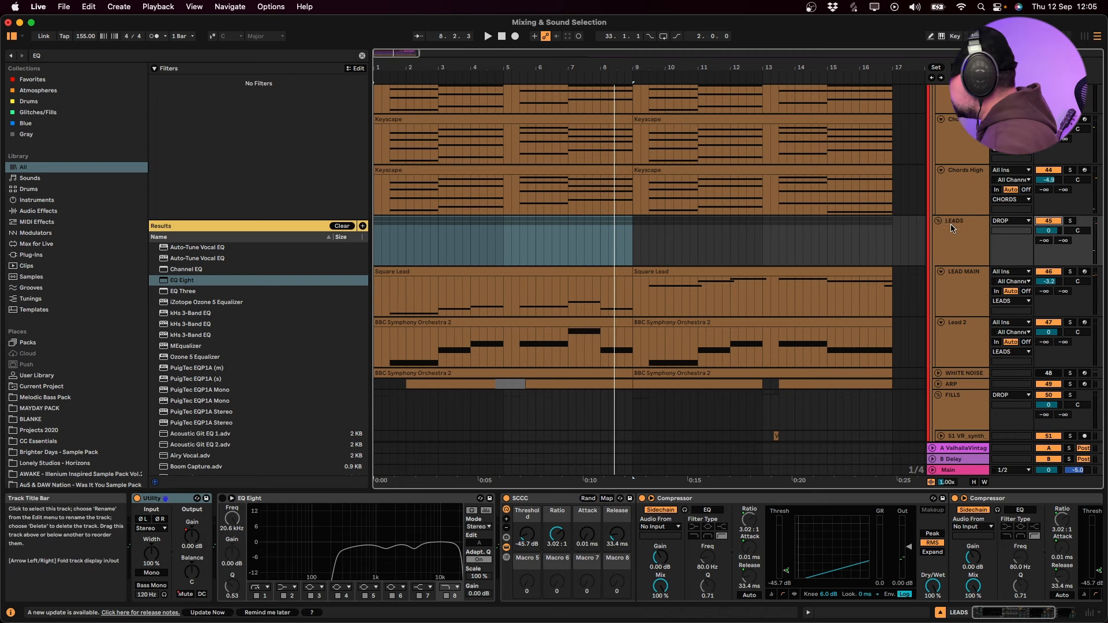
left_click(555, 297)
key("space")
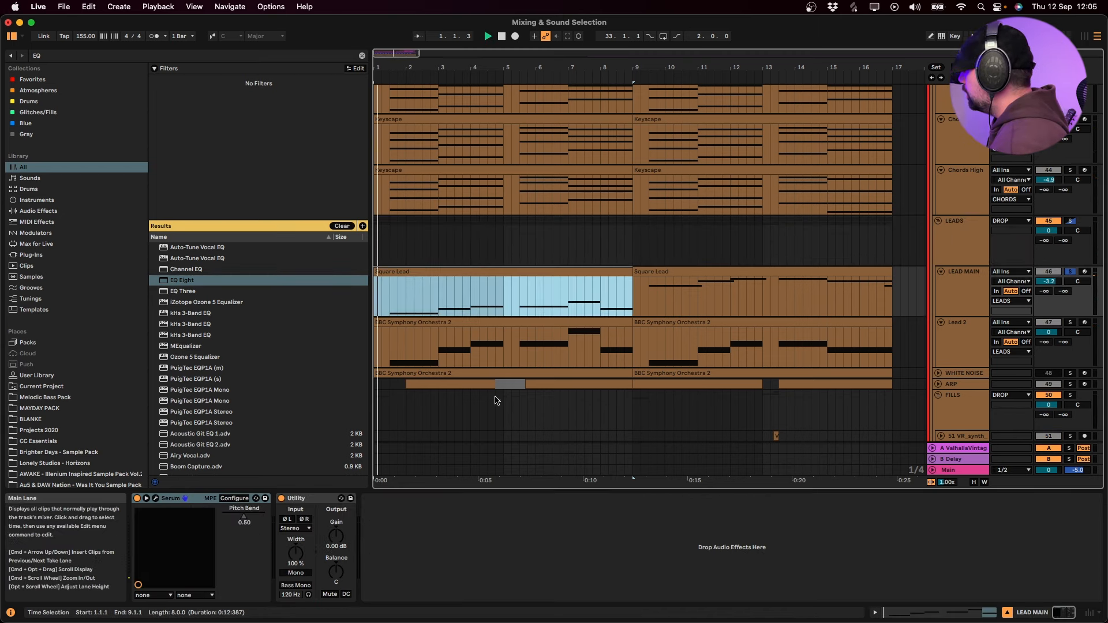
left_click(390, 305)
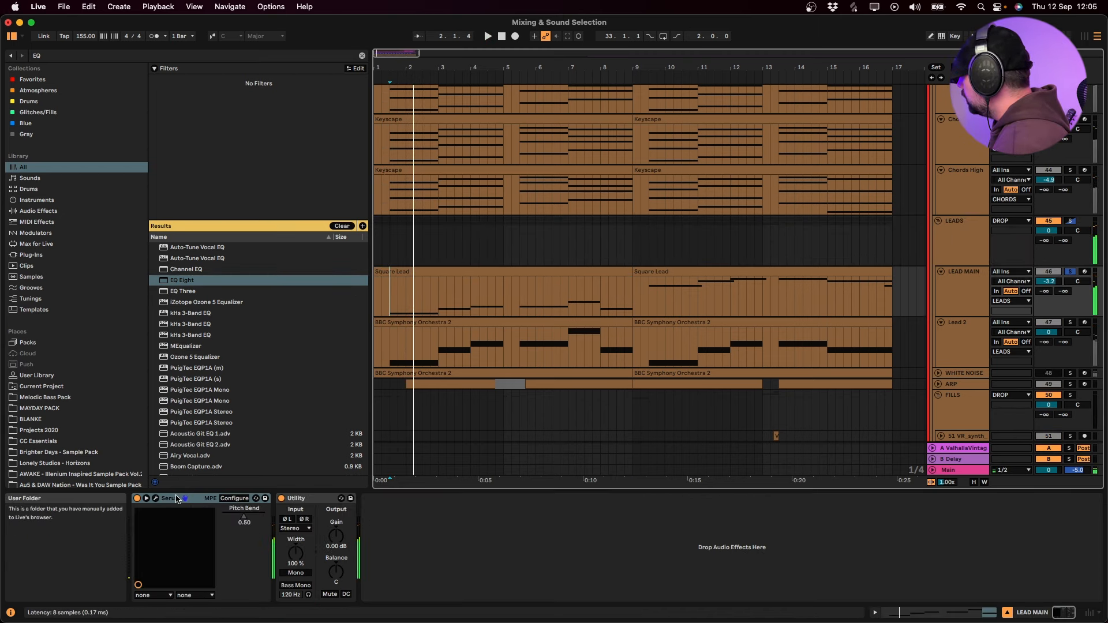
Replace the Serum on LEAD MAIN with a fresh instance and load the Square Lead - CC preset from the user CC PACK
key("super+f")
type("SERUM")
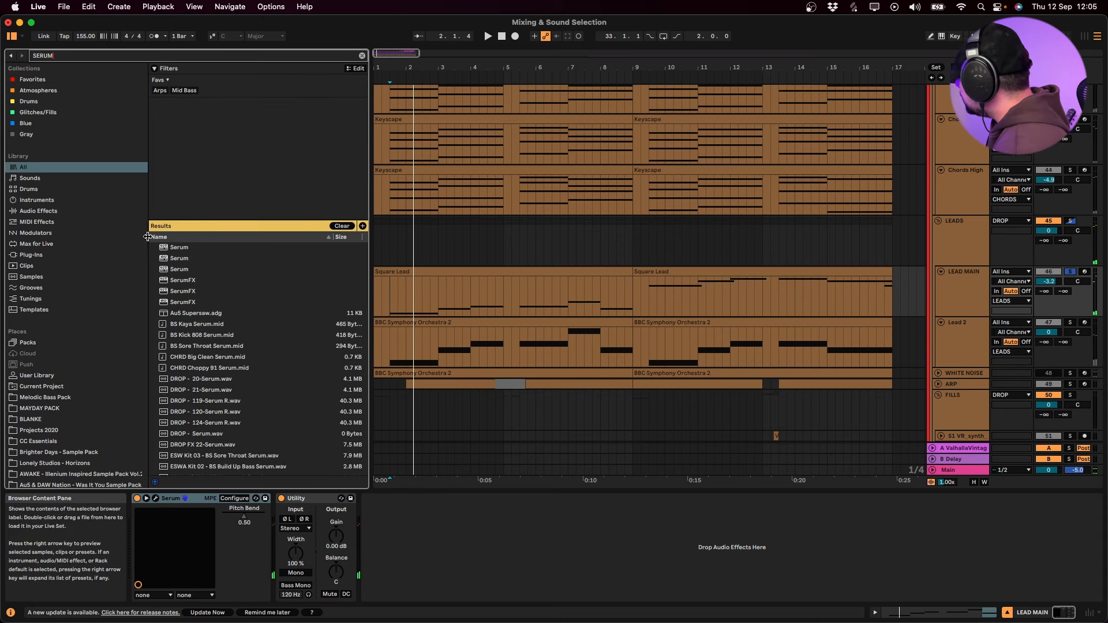
left_click_drag(179, 249, 186, 571)
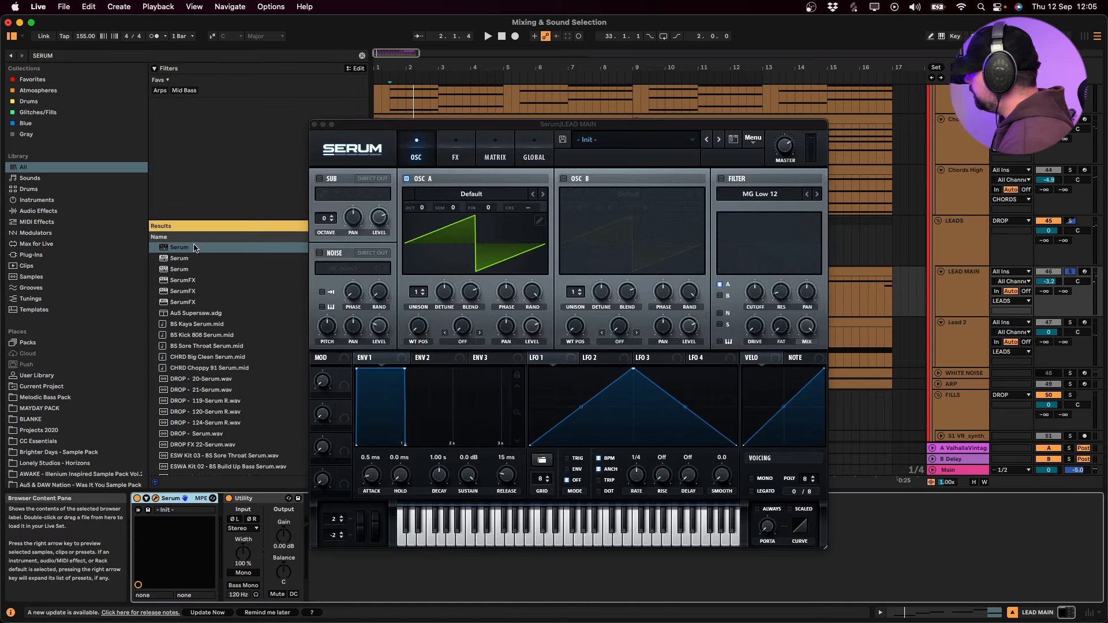
left_click(615, 140)
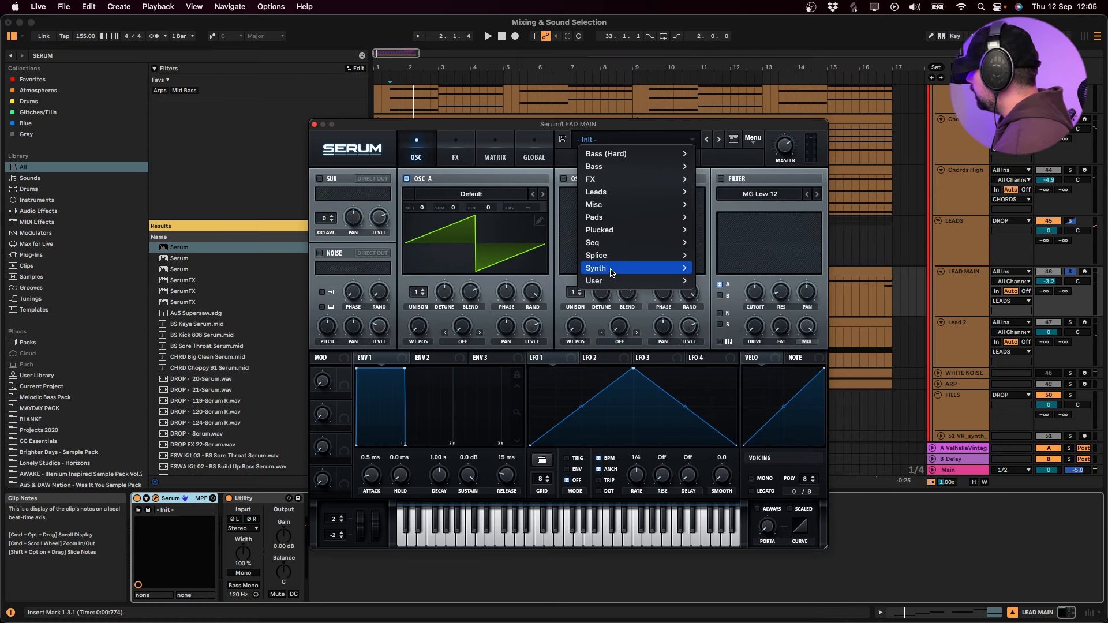
mouse_move(663, 280)
mouse_move(802, 306)
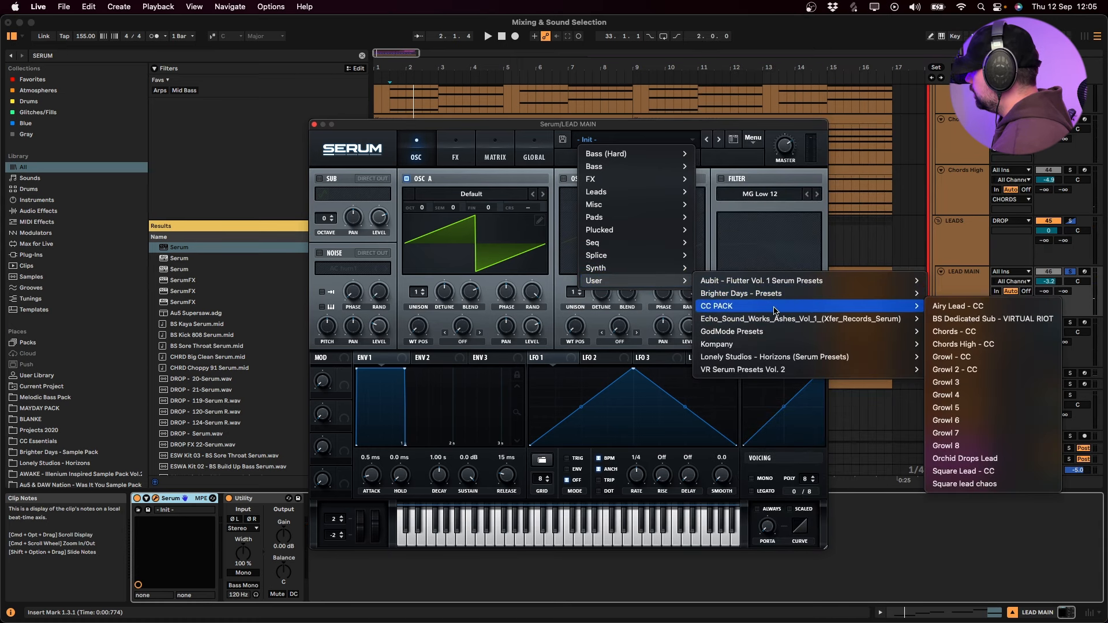
left_click(964, 471)
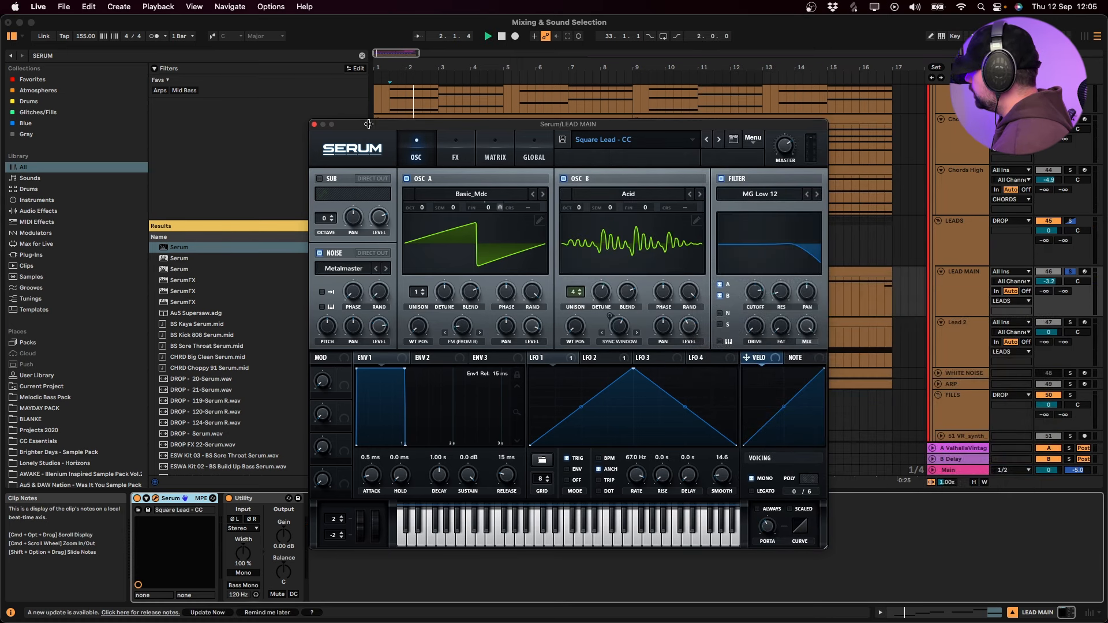
left_click(314, 124)
Insert a ValhallaVintageVerb between Serum and Utility on the LEAD MAIN track
key("super+f")
type("VINT")
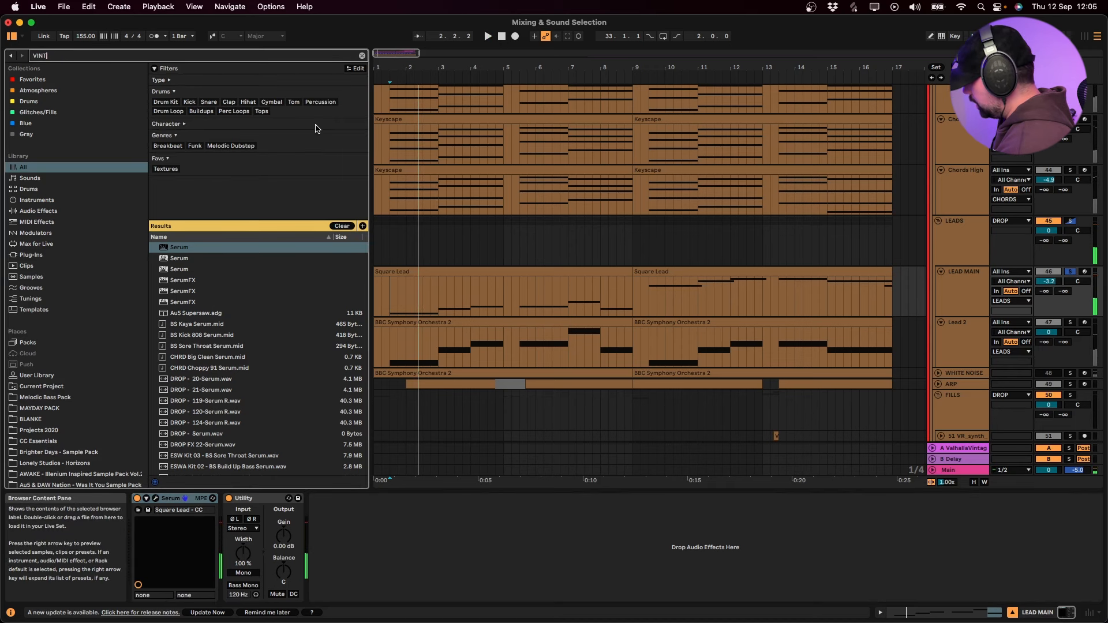
left_click(170, 248)
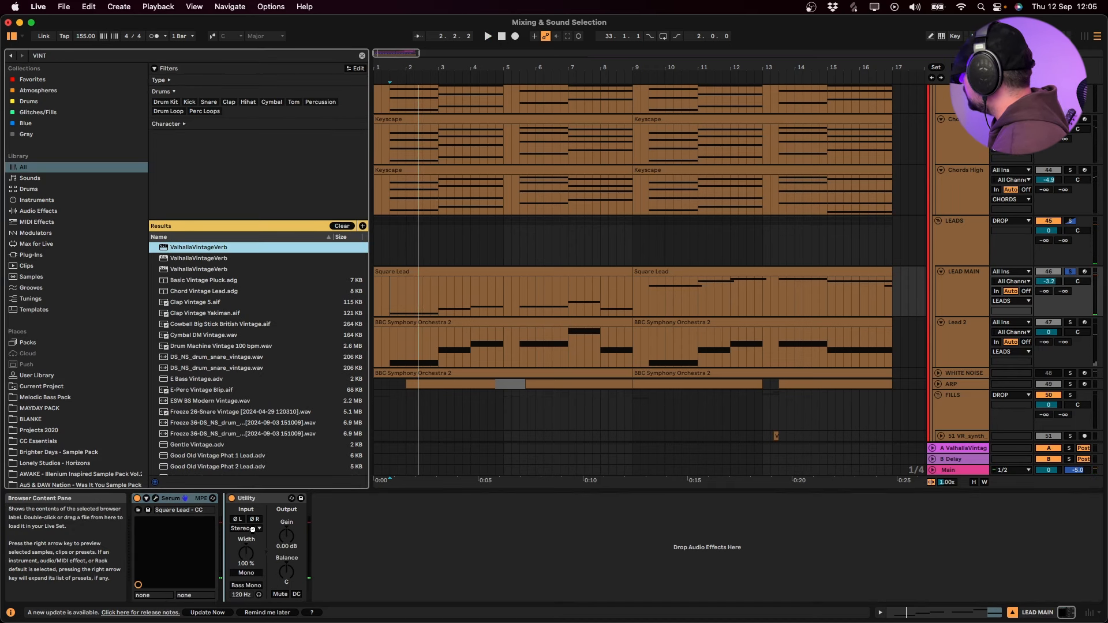
left_click_drag(247, 497, 248, 500)
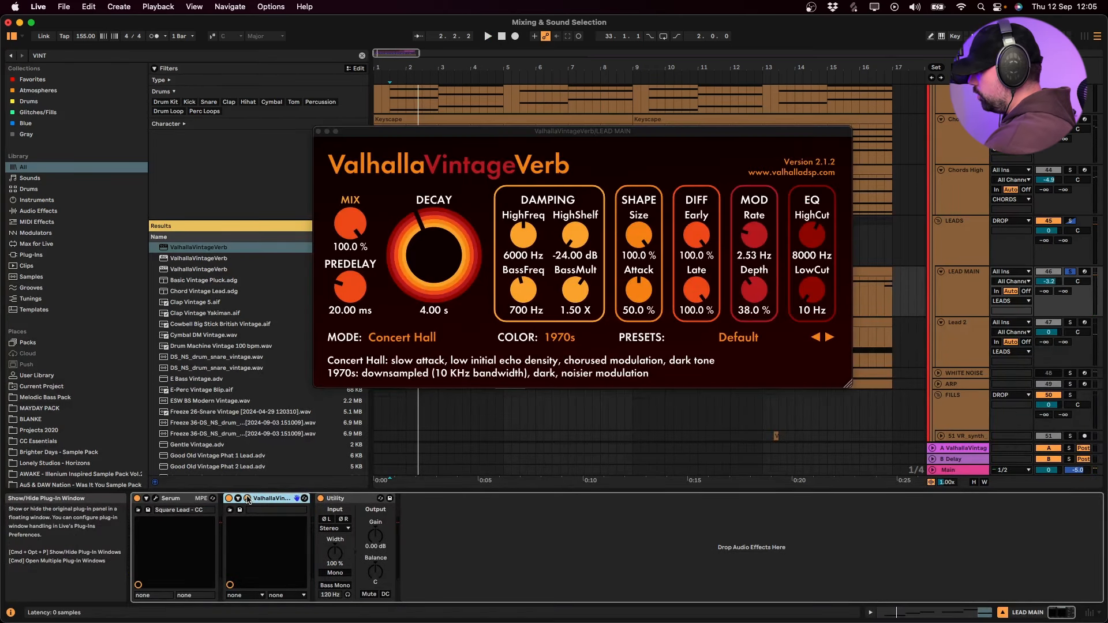
Set the lead's reverb to 30.6% mix, 4.94 s decay and a 320 Hz low cut while the lead plays
key("space")
left_click_drag(350, 225, 338, 335)
left_click_drag(459, 262, 464, 255)
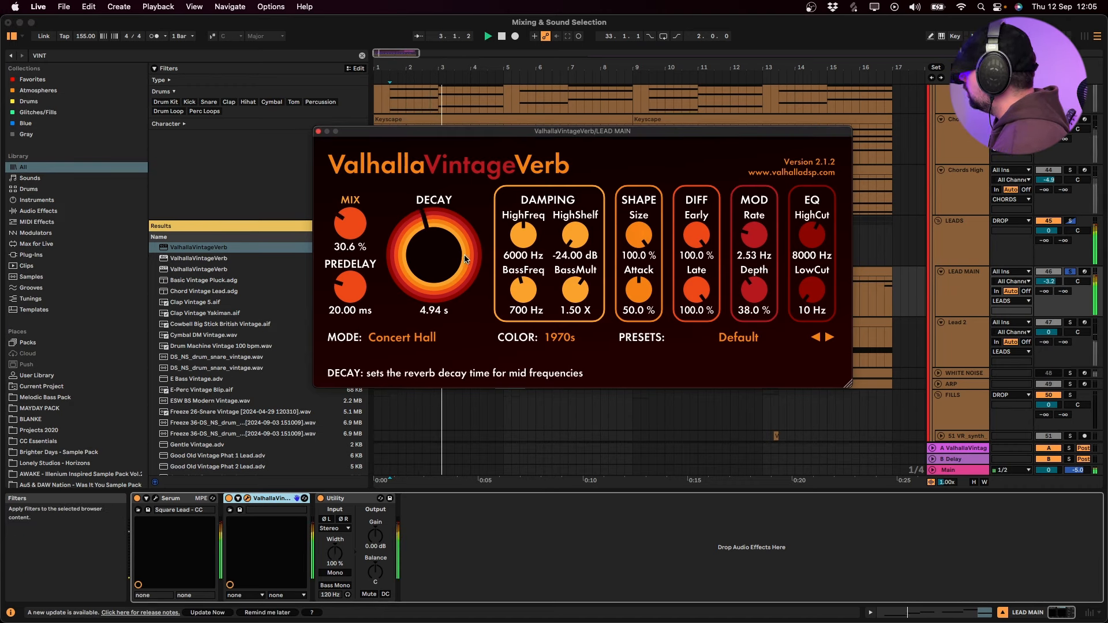
left_click_drag(817, 291, 827, 260)
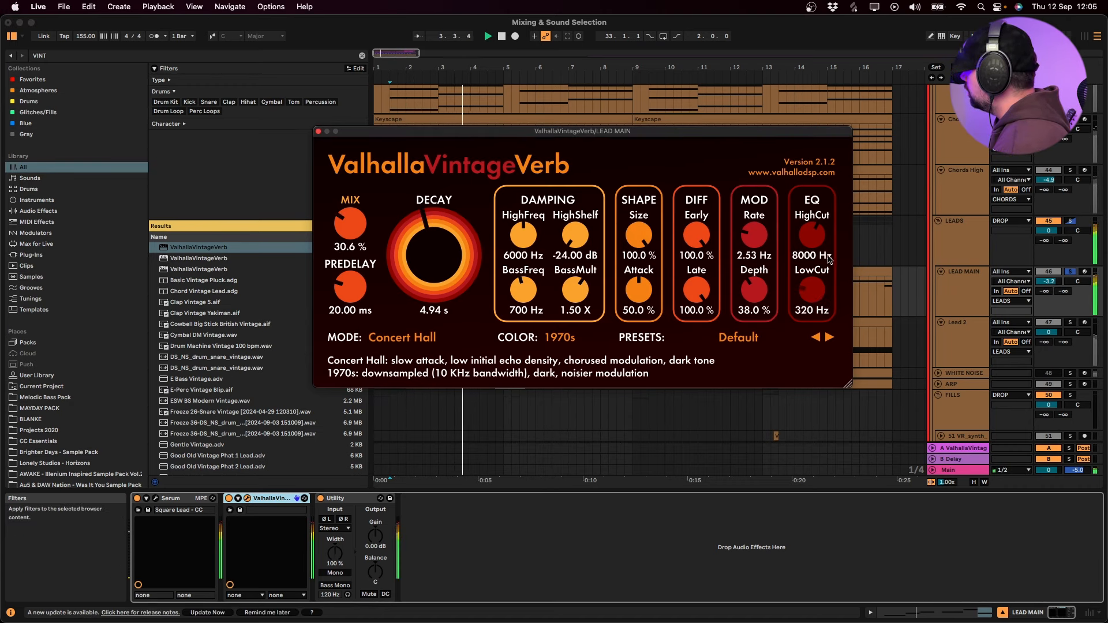
left_click(319, 132)
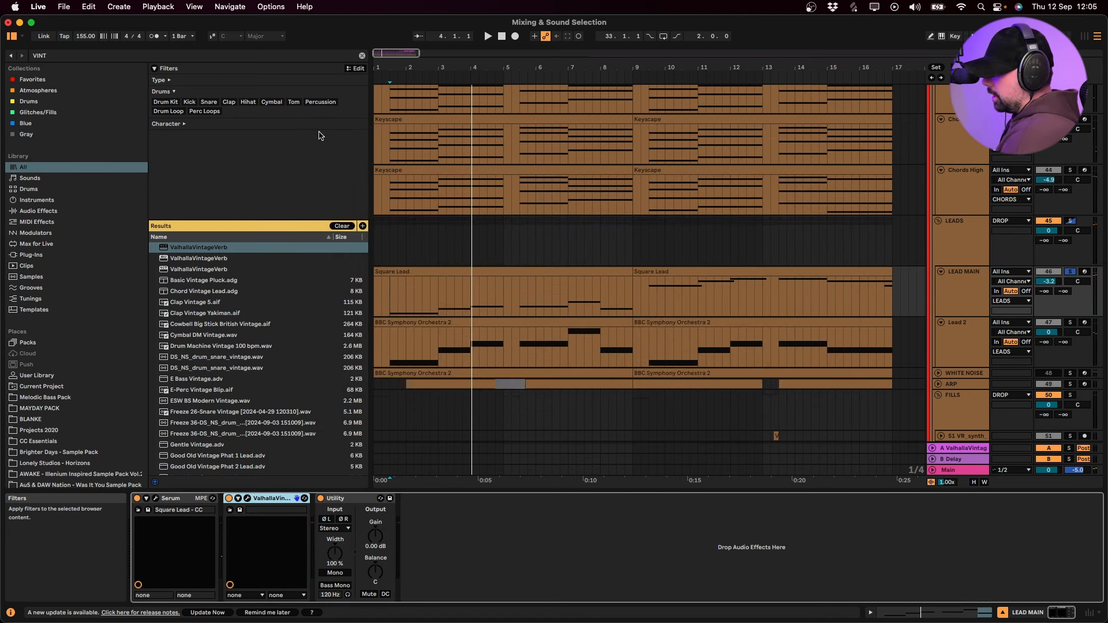
Add an EQ Eight at the end of the LEAD MAIN device chain
key("super+f")
type("EQ")
key("Down")
key("Down")
key("Down")
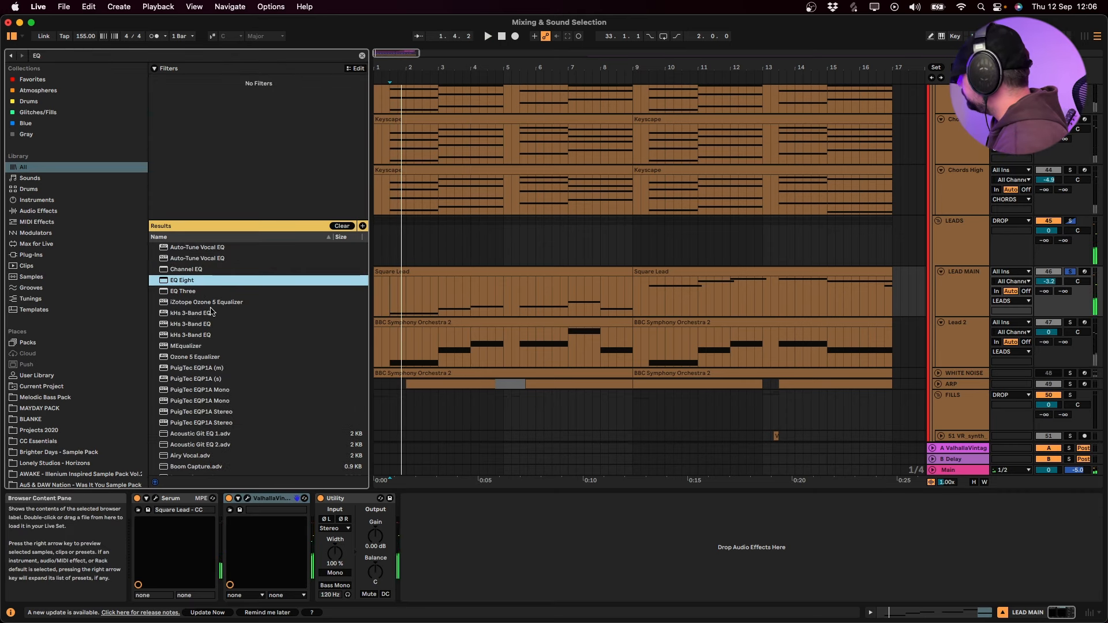
key("Return")
Shape the lead's EQ Eight with a low cut at 225 Hz and a high cut at 9.58 kHz while listening to it
key("space")
left_click_drag(436, 552, 465, 550)
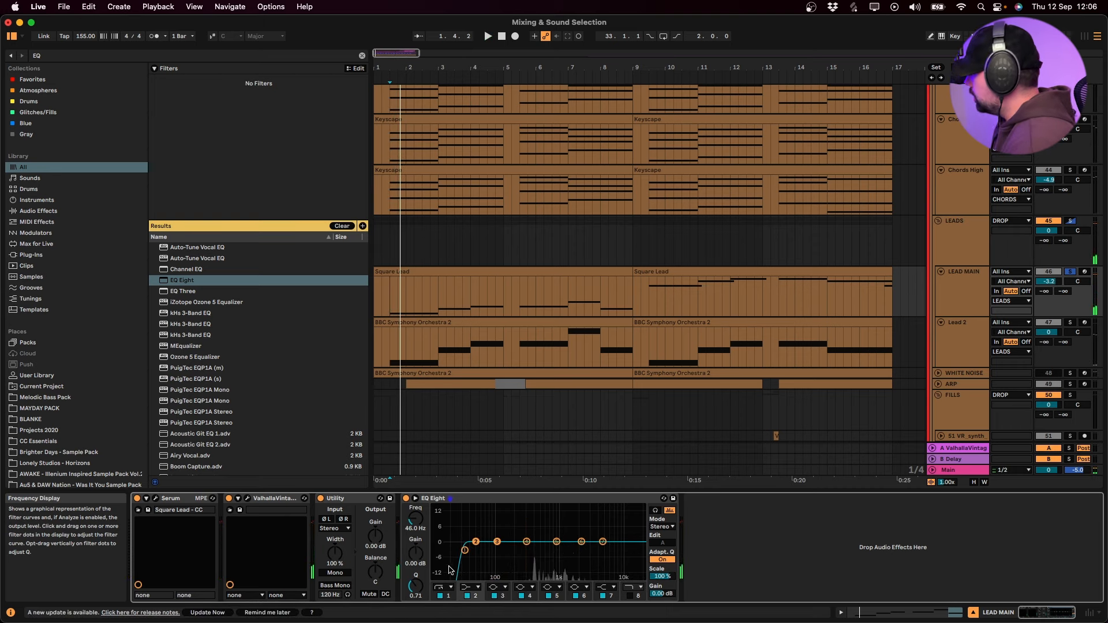
key("space")
left_click_drag(465, 551, 515, 549)
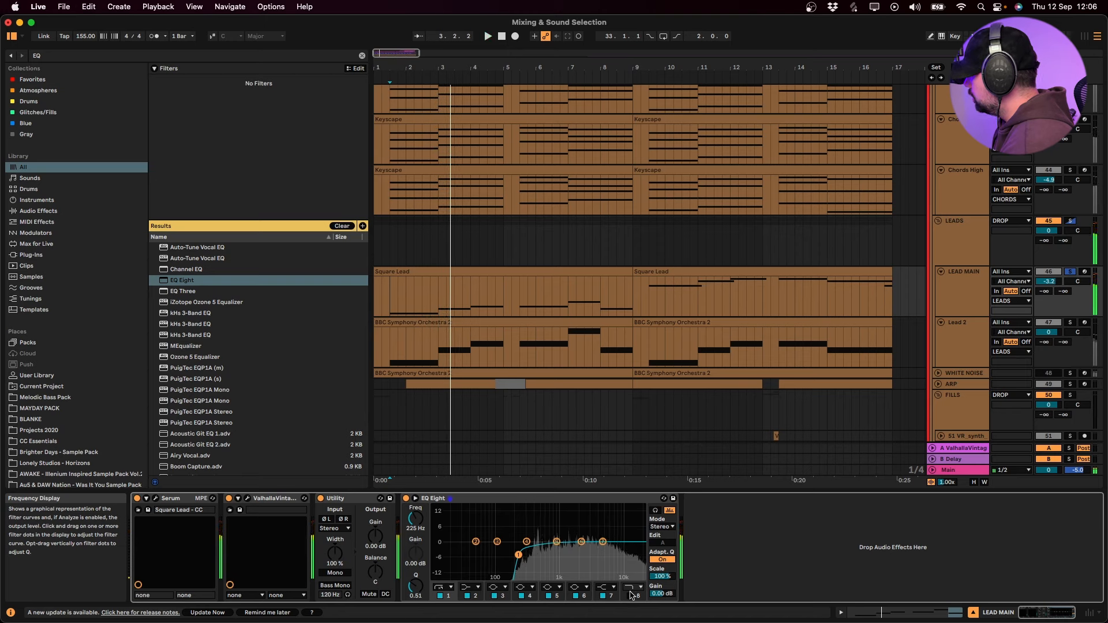
double_click(644, 552)
left_click_drag(620, 544, 623, 546)
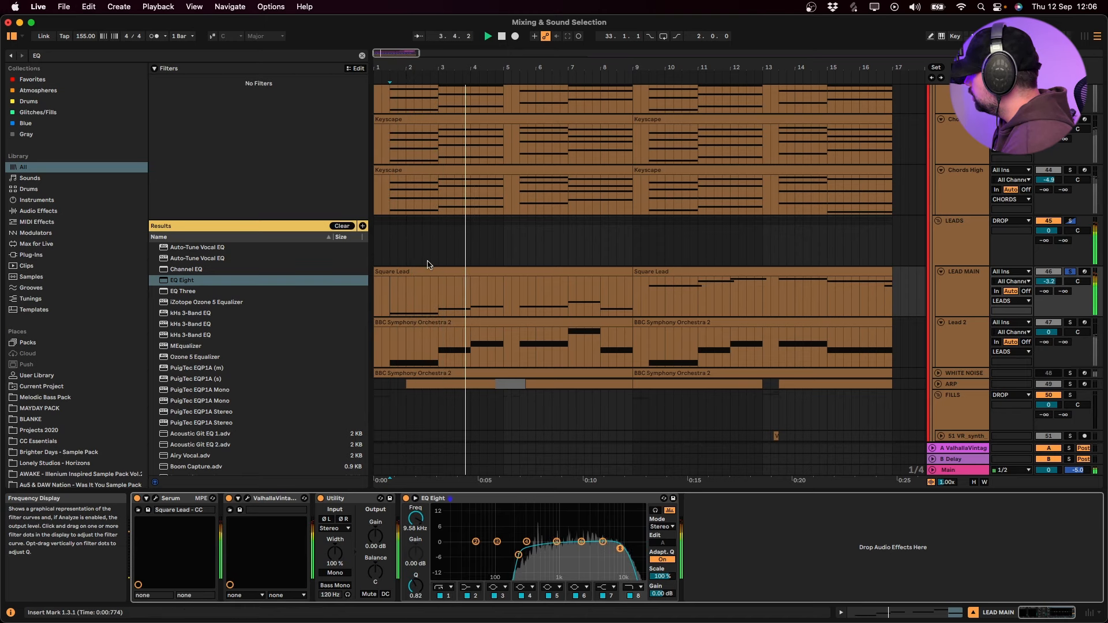
left_click(390, 297)
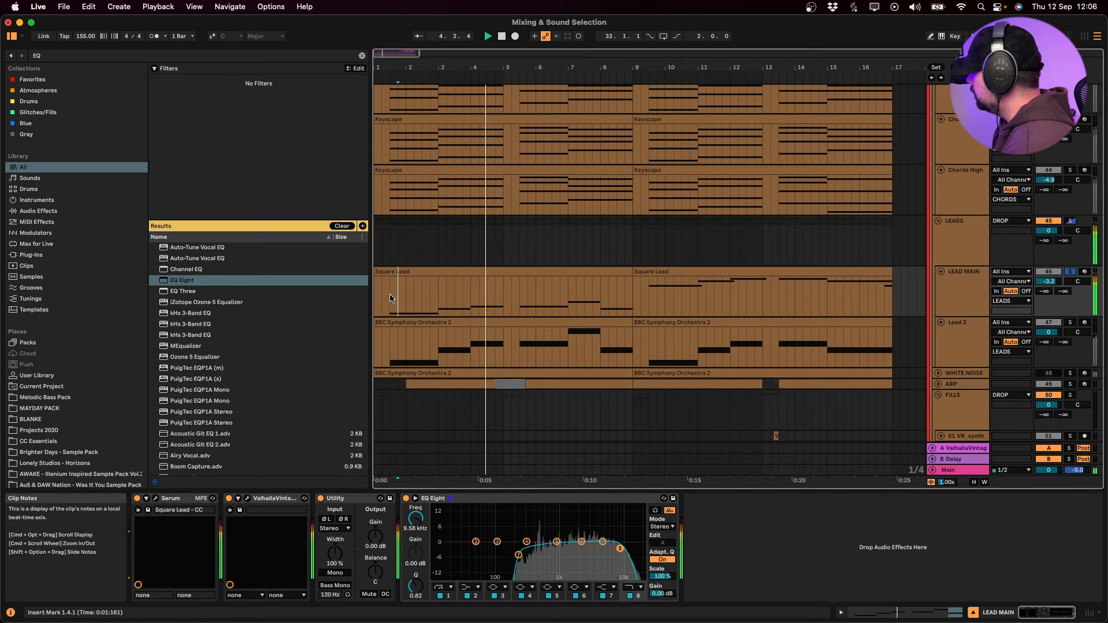
With the LEAD MAIN solo cleared, mute Lead 2 and raise LEAD MAIN's volume to -2.8 dB against the full drop
left_click(1071, 272)
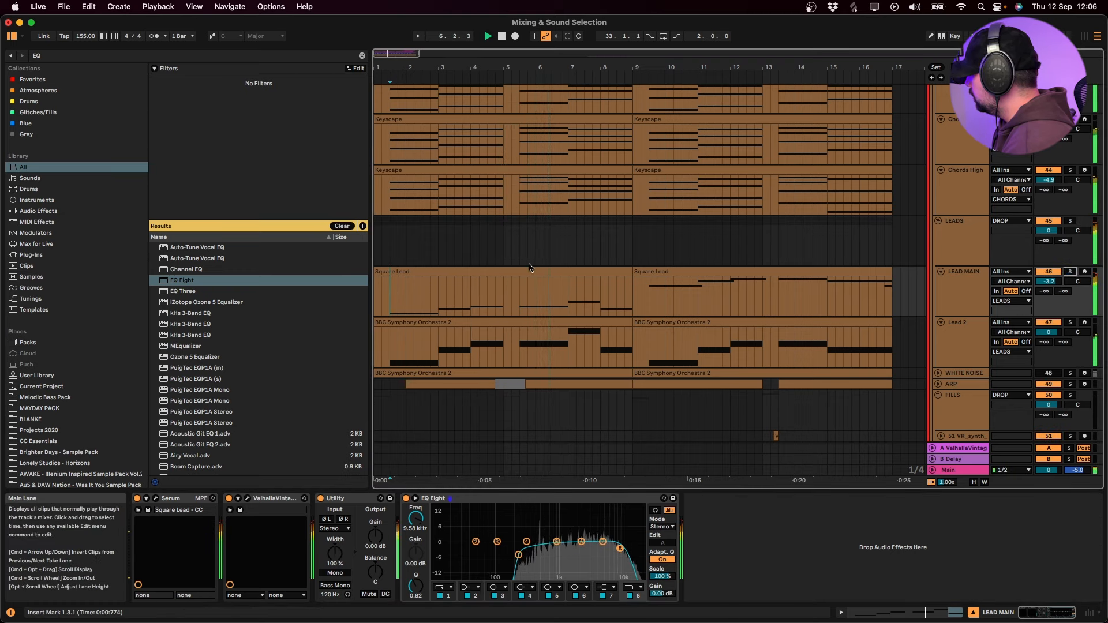
left_click(493, 272)
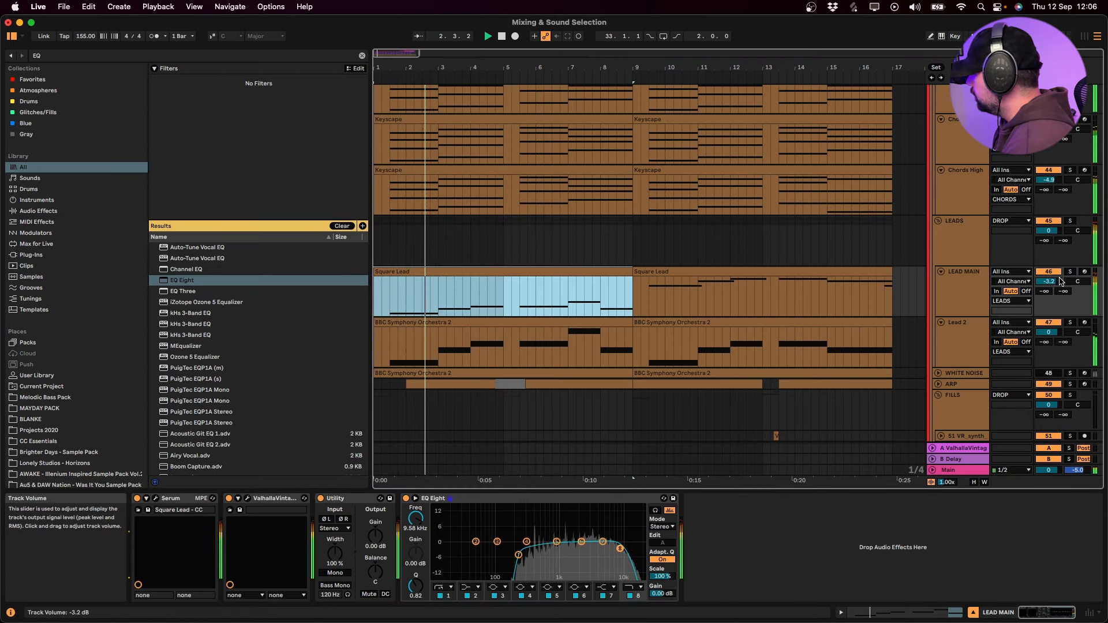
left_click(1048, 322)
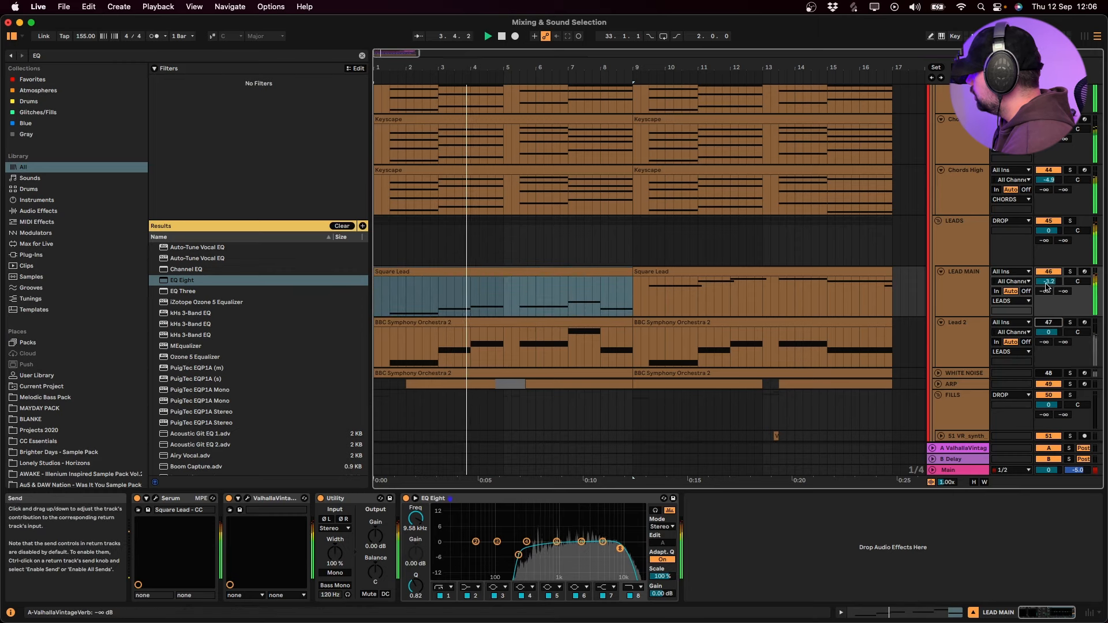
left_click_drag(1048, 281, 1049, 277)
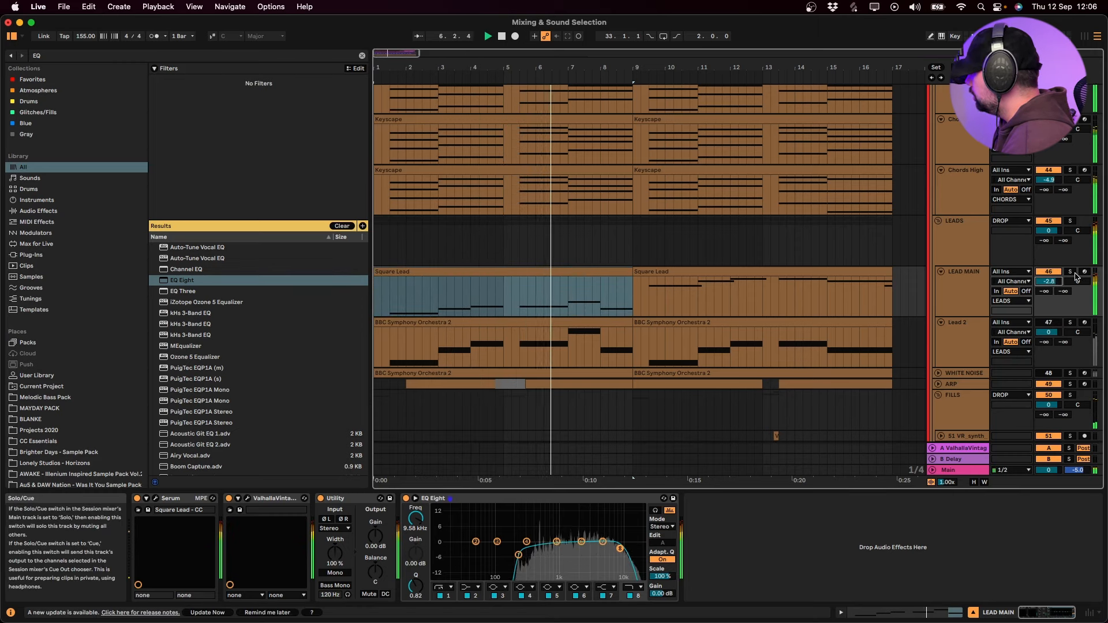
Solo LEAD MAIN and turn on Legato and Always portamento in its Serum, adjusting the portamento time by ear
left_click(1072, 275)
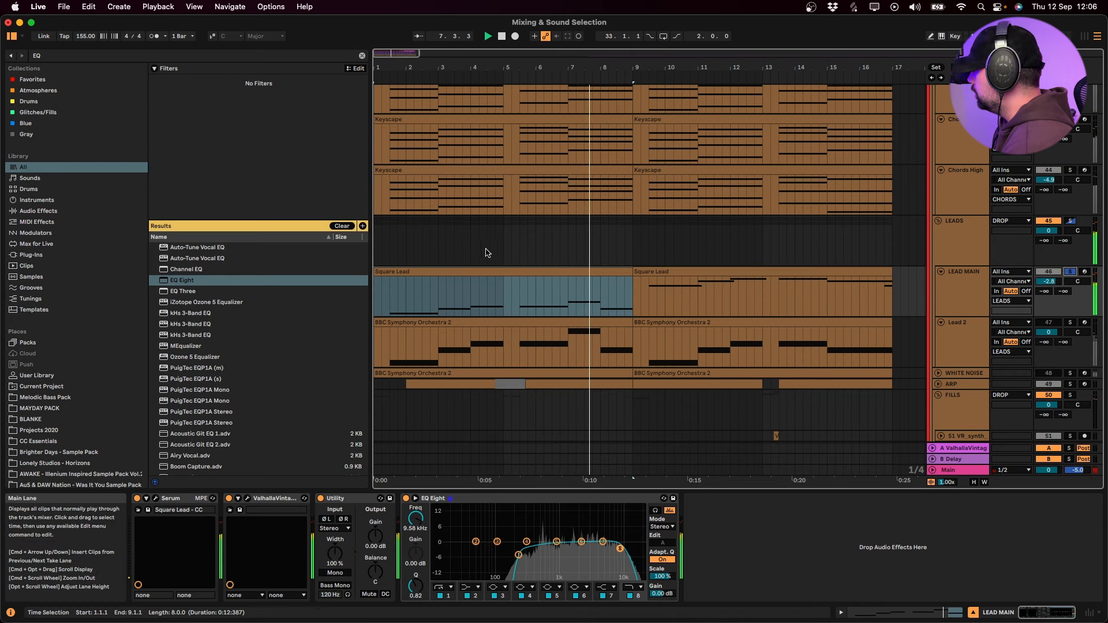
left_click(388, 300)
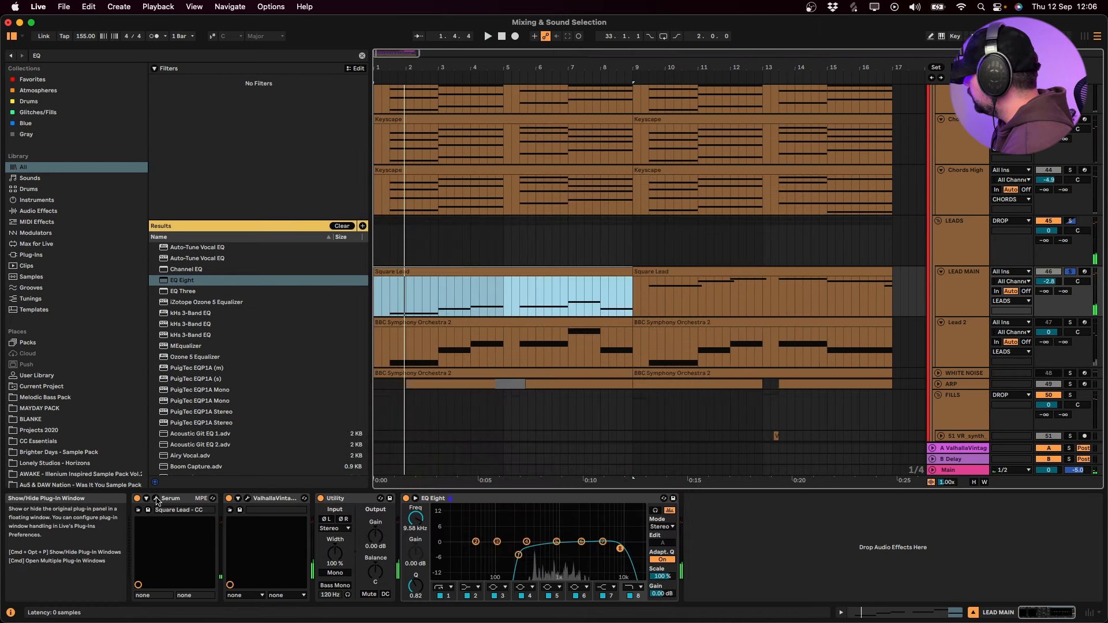
left_click(157, 501)
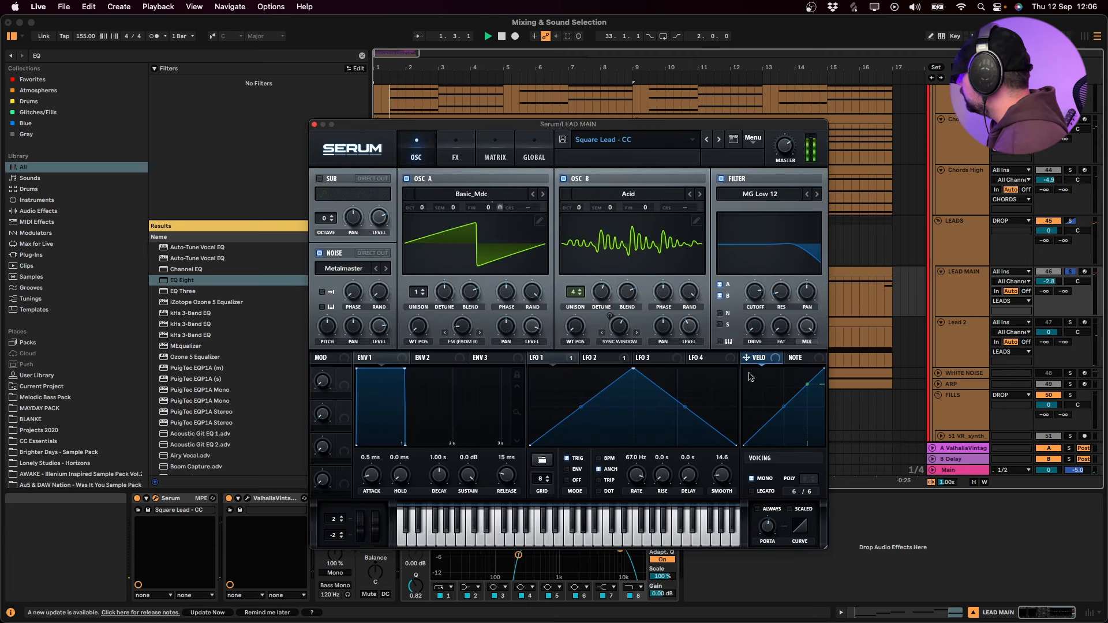
left_click_drag(600, 127, 621, 200)
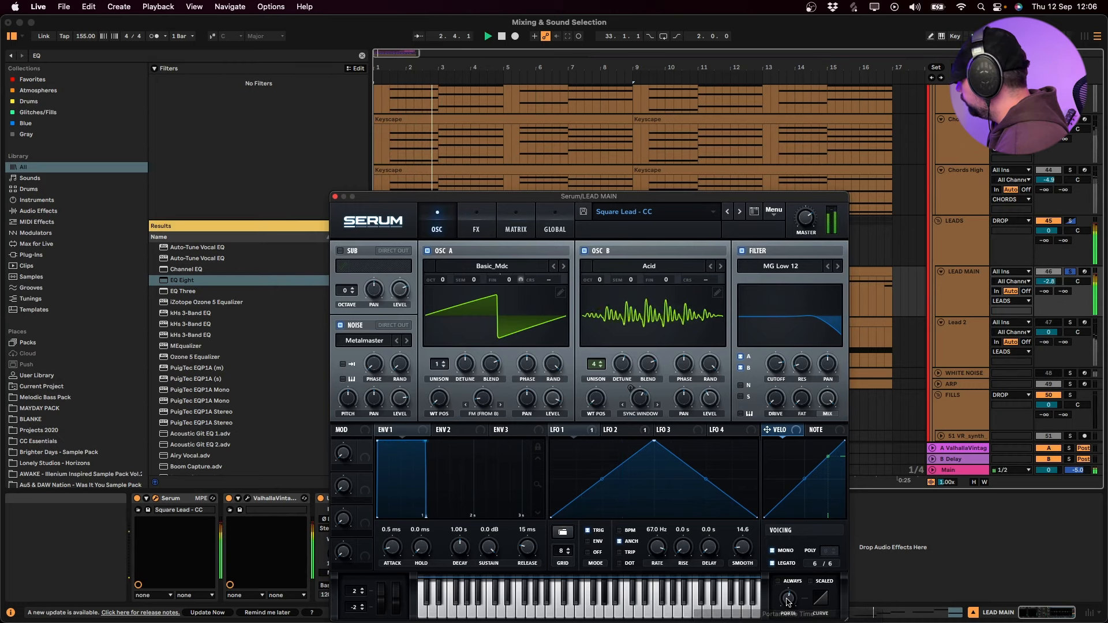
mouse_move(787, 603)
left_mouse_down()
mouse_move(796, 578)
mouse_move(789, 612)
left_mouse_up()
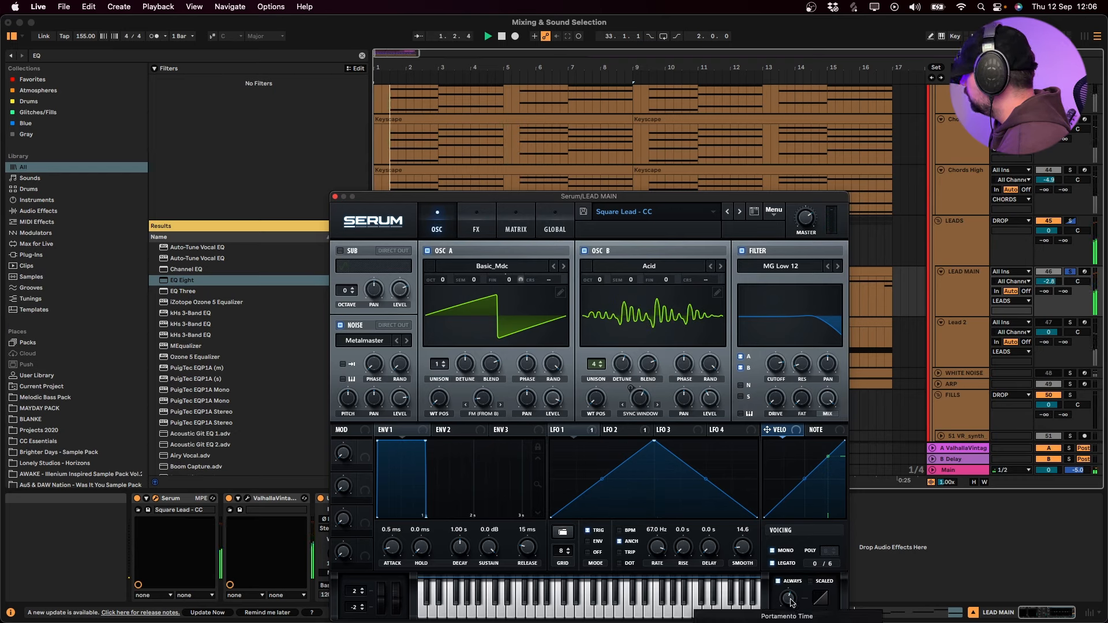
left_click_drag(791, 606, 789, 605)
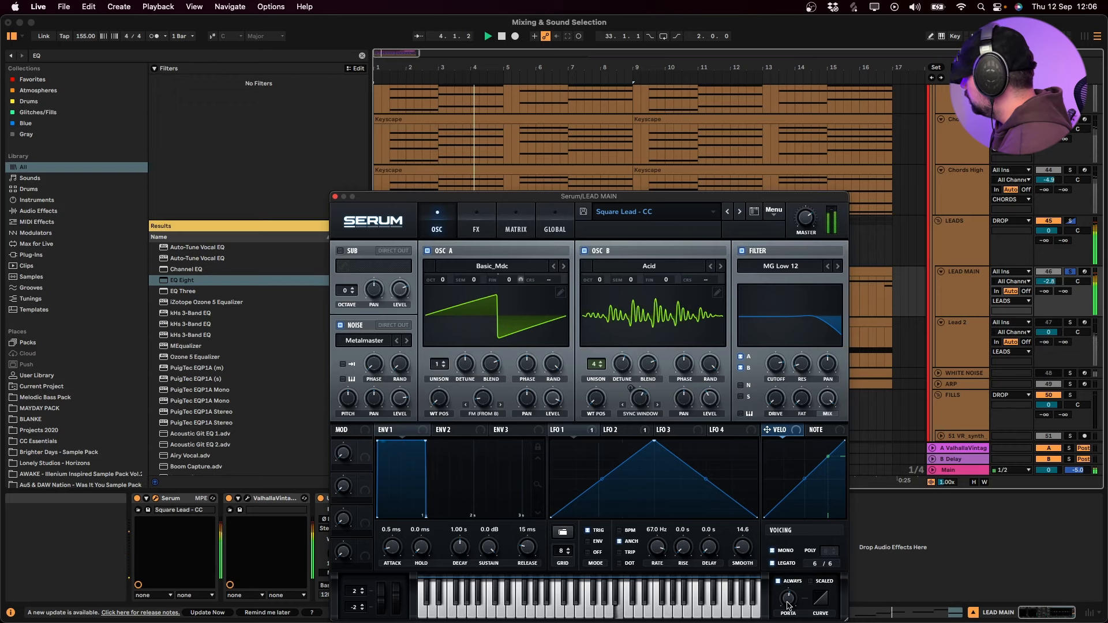
Open the first Square Lead clip and add a short G3 note at 1.3.1, just below the opening G#3
left_click(335, 197)
double_click(447, 275)
key("space")
left_click(335, 433)
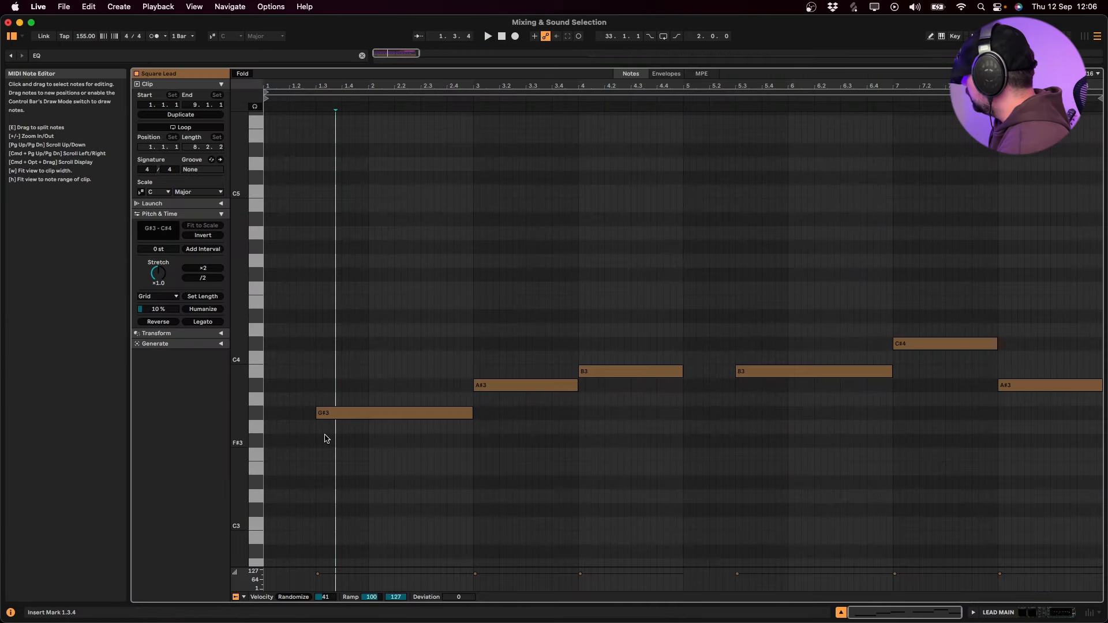
left_click(317, 433)
double_click(321, 427)
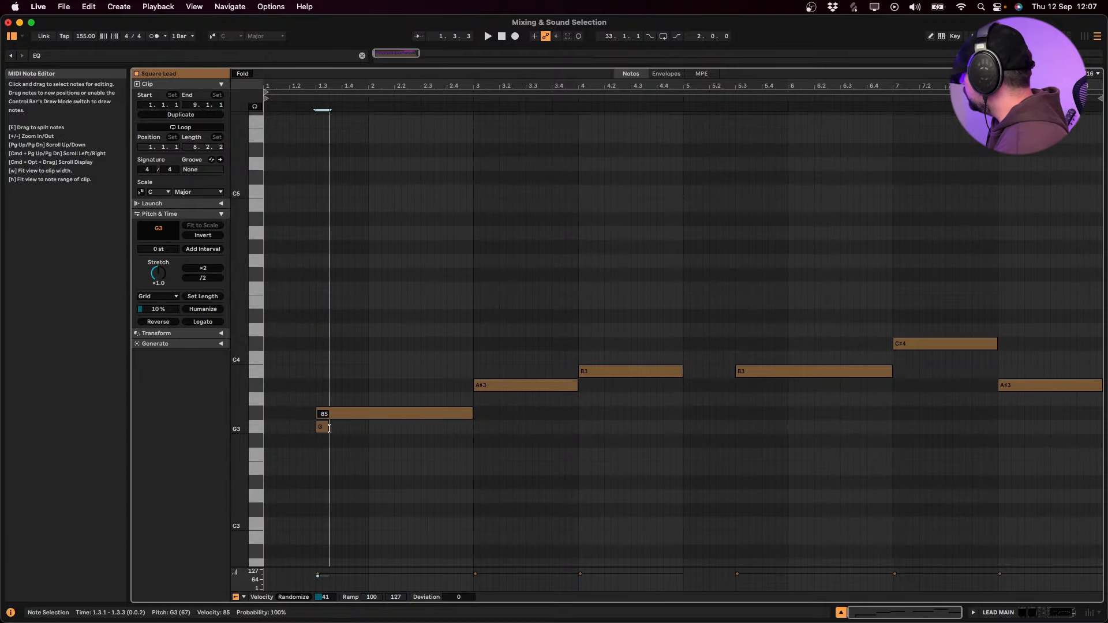
Move the opening G#3 note's start slightly later so the G3 leads into it, and play the clip back in the arrangement
left_click(319, 415)
left_click_drag(319, 415, 322, 425)
key("space")
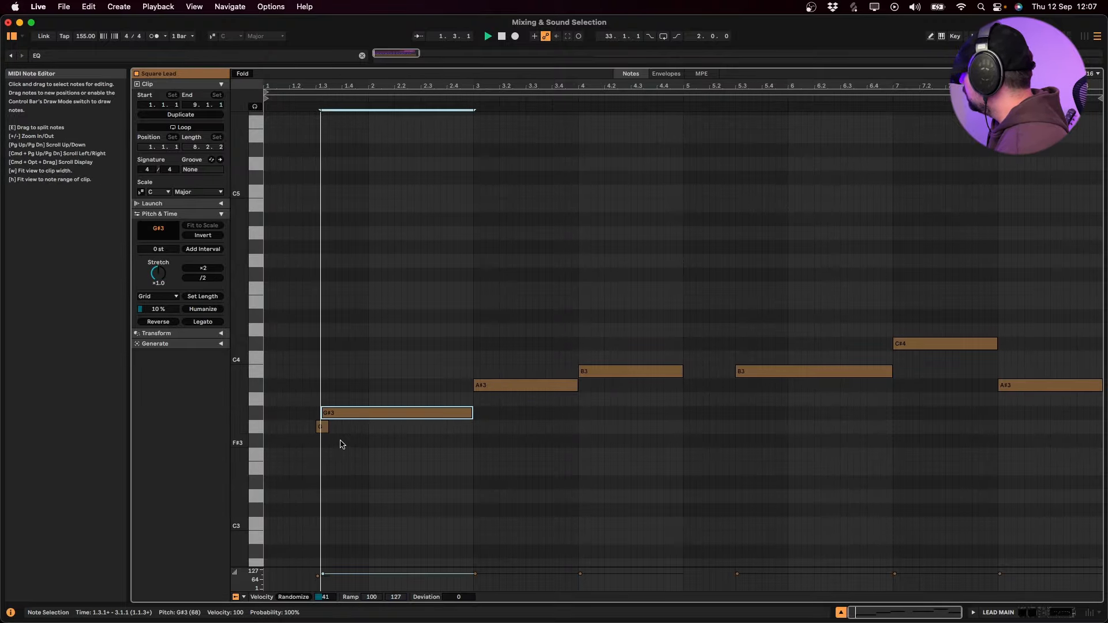
key("shift+Tab")
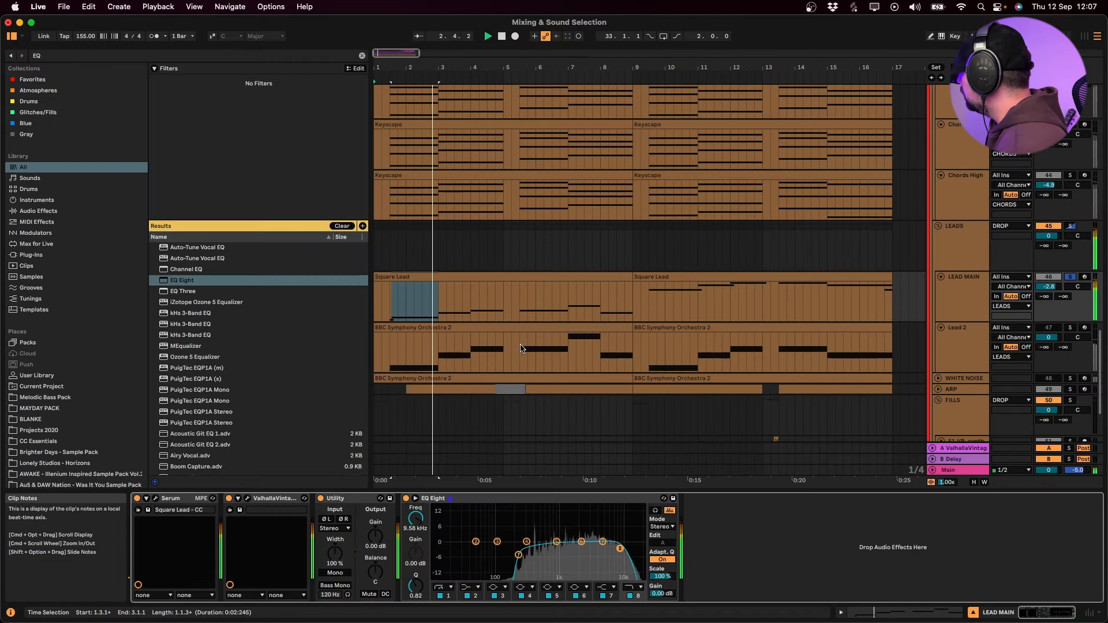
Turn off Always portamento in LEAD MAIN's Serum while the first Square Lead clip plays, then close the plug-in
left_click(485, 275)
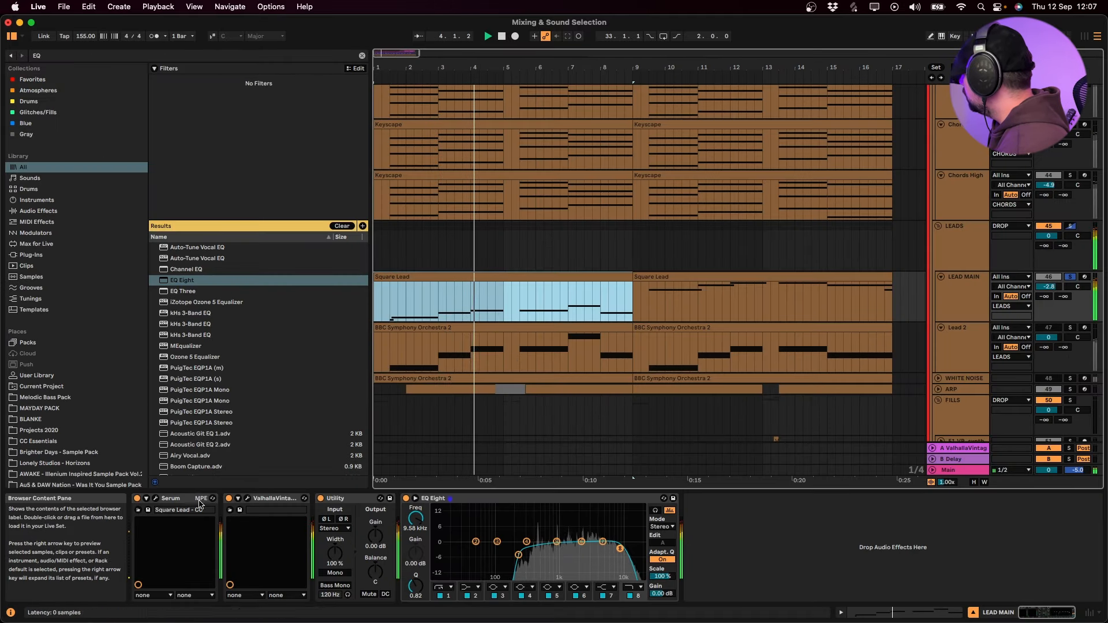
left_click(156, 498)
key("space")
left_click(777, 579)
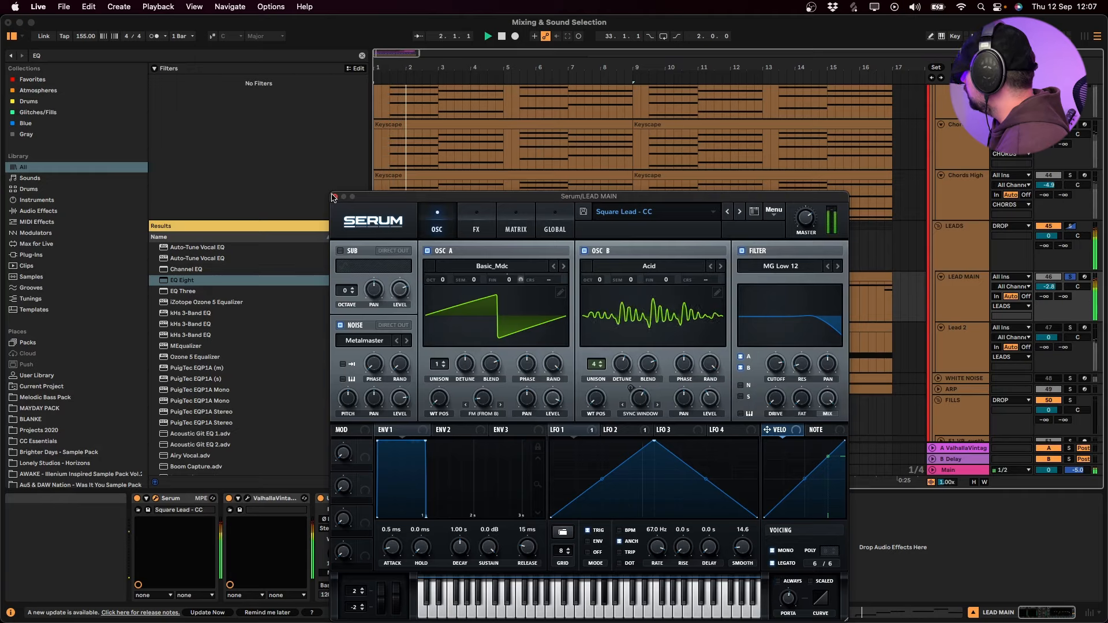
left_click(335, 196)
In the first Square Lead clip, extend the ends of the G#3, first A#3, second B3 and C#4 notes to overlap the notes that follow
double_click(566, 282)
left_click(575, 419)
left_click_drag(472, 413, 478, 413)
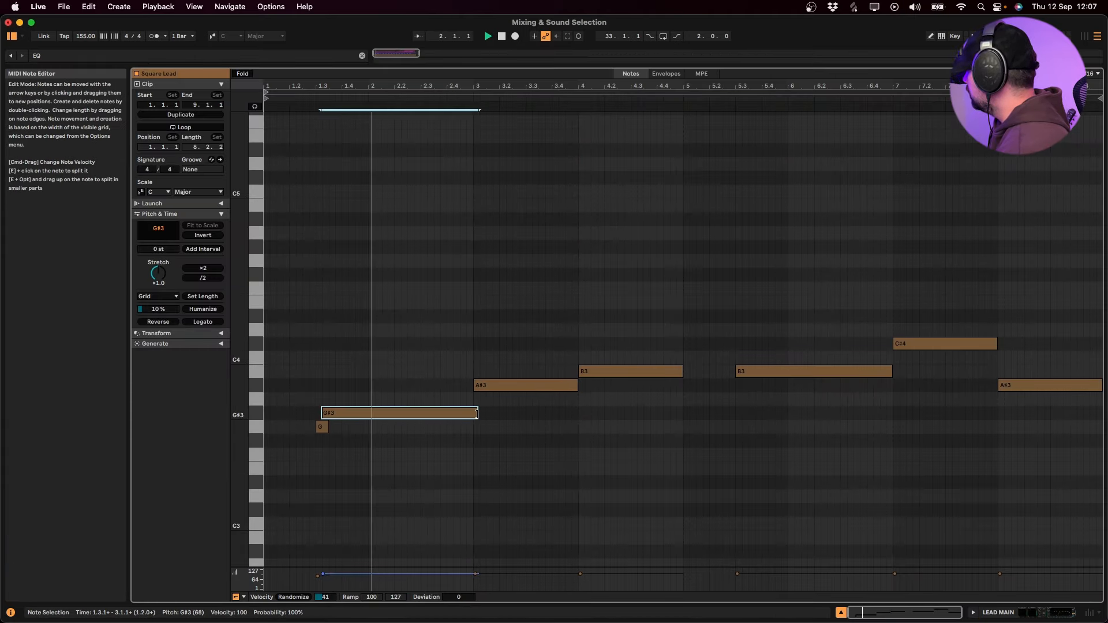
left_click(579, 385)
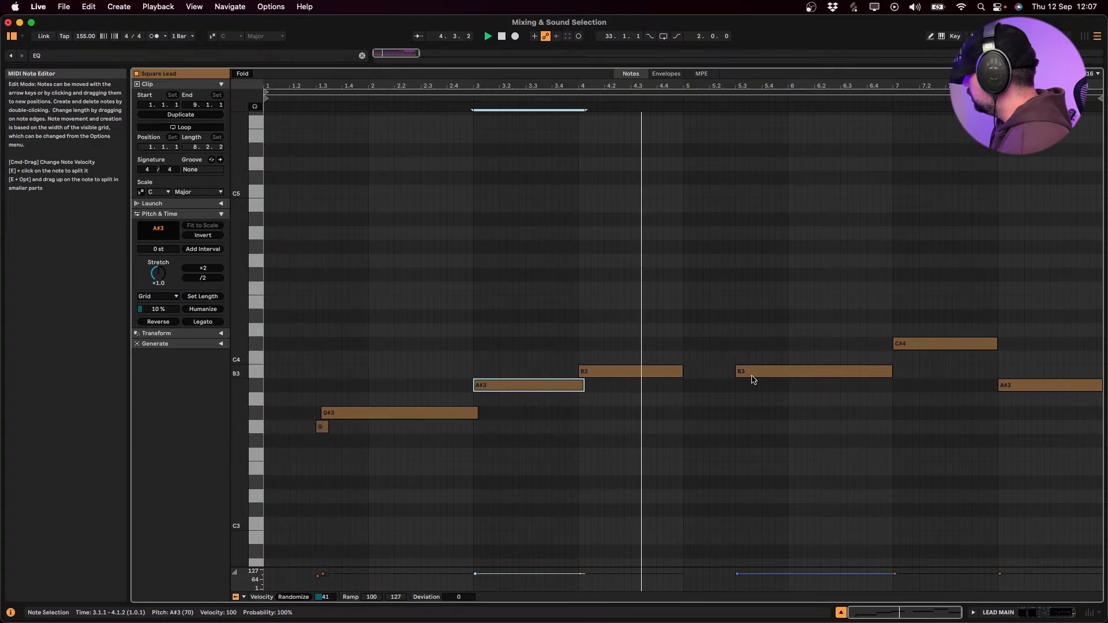
left_click(891, 372)
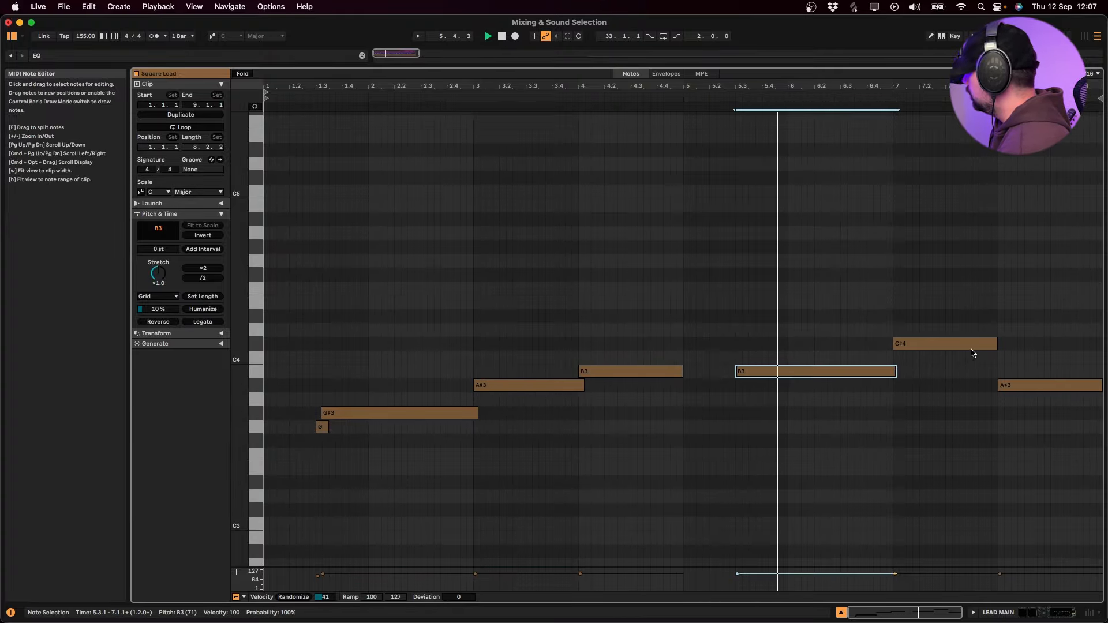
left_click(998, 343)
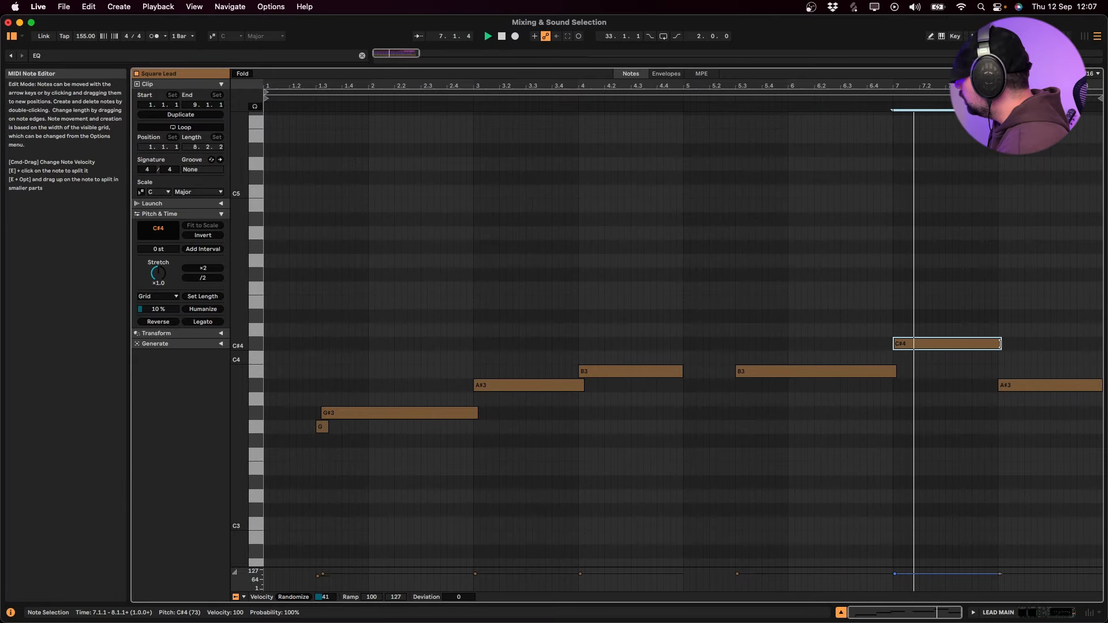
key("shift+Tab")
Play the Square Lead clip from its start with the BASS and CHORDS groups soloed alongside LEAD MAIN
left_click(490, 277)
scroll(958, 323, "up", 5)
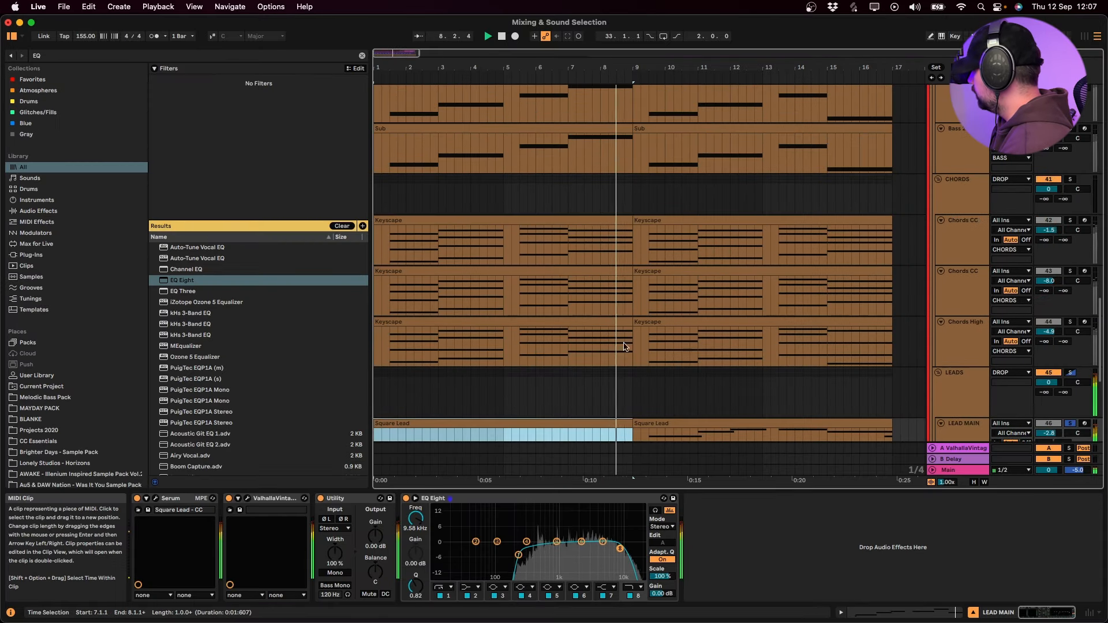
left_click(953, 154)
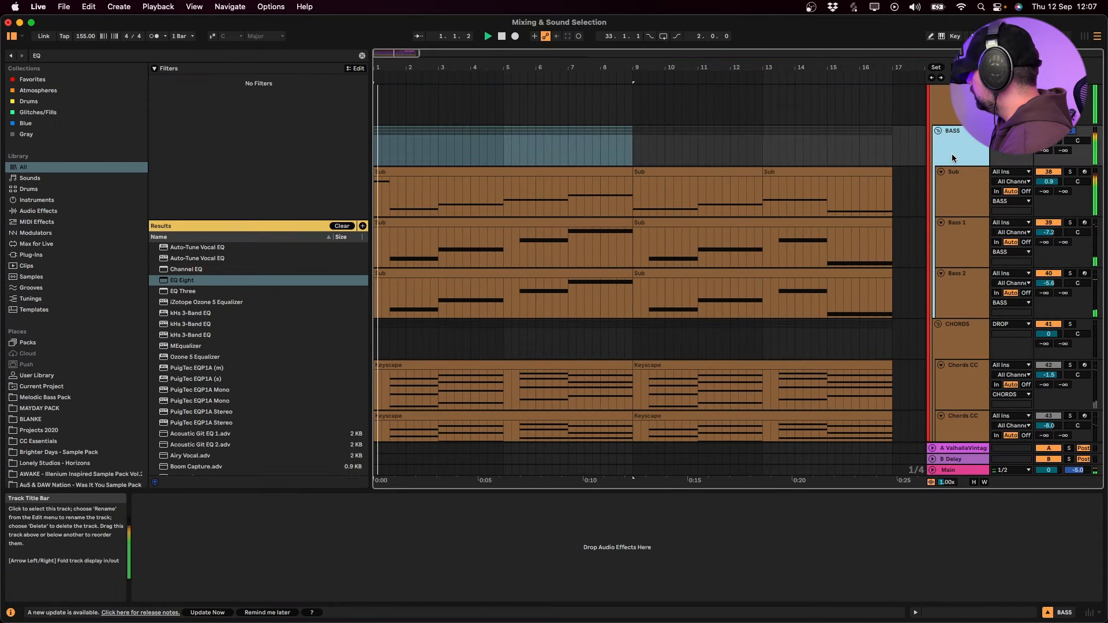
left_click(953, 327)
scroll(636, 313, "down", 2)
scroll(636, 313, "down", 3)
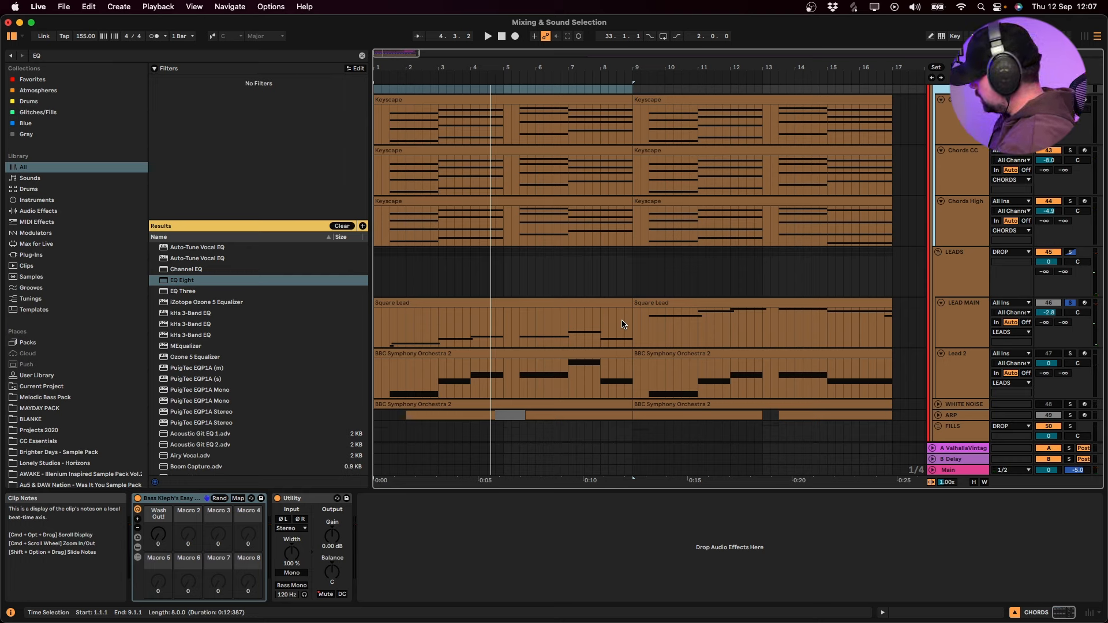
Check LEAD MAIN's Serum and play the drop from 1.3.1
left_click(497, 299)
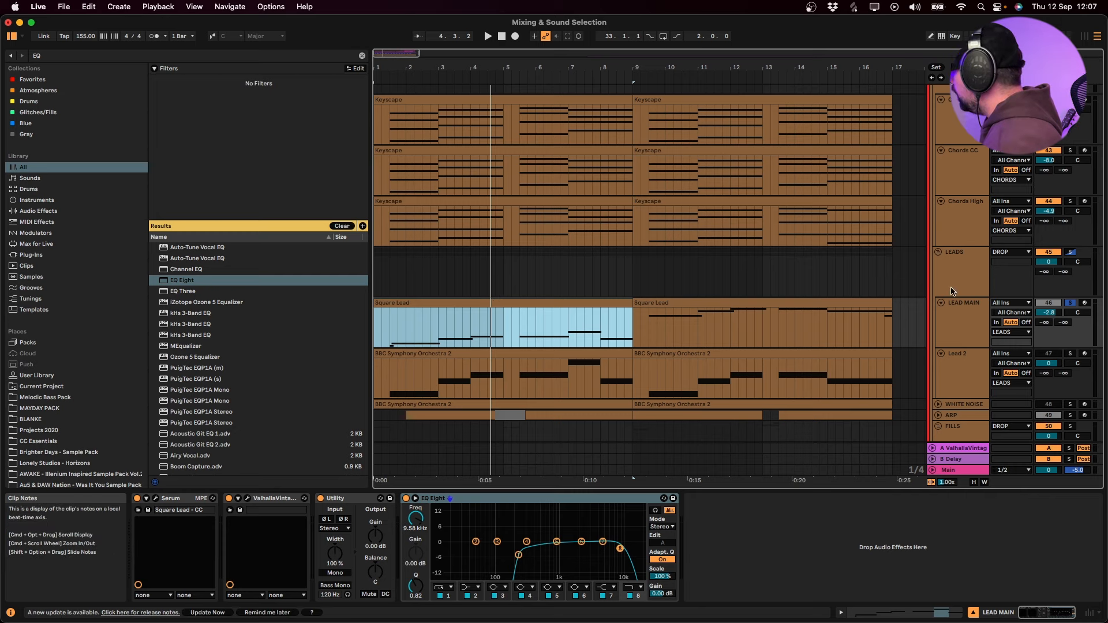
left_click(462, 312)
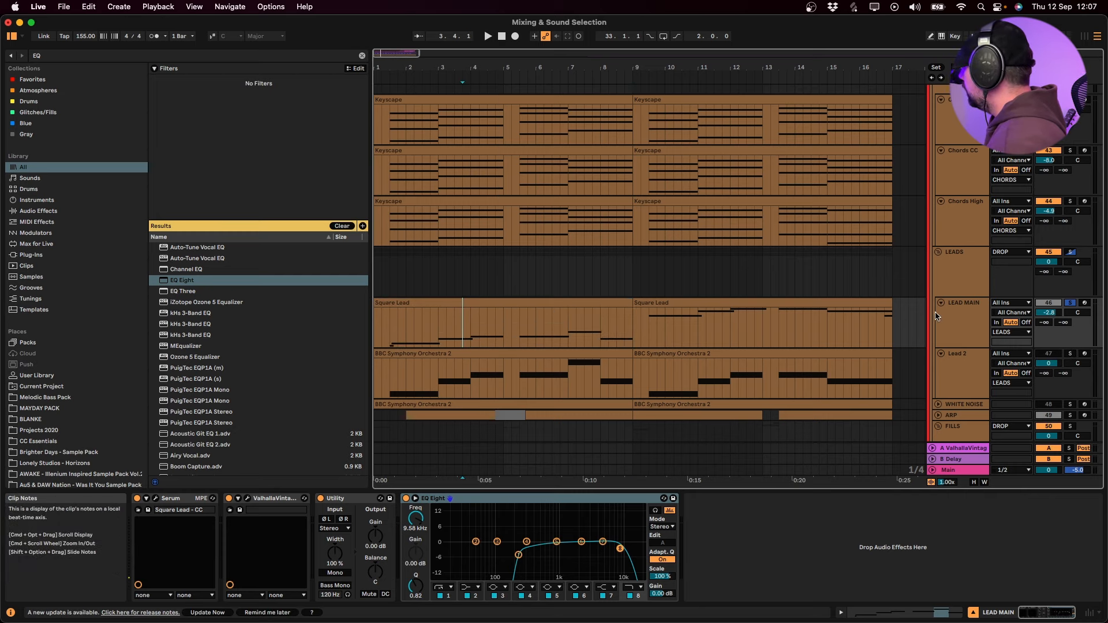
left_click(156, 501)
left_click(156, 501)
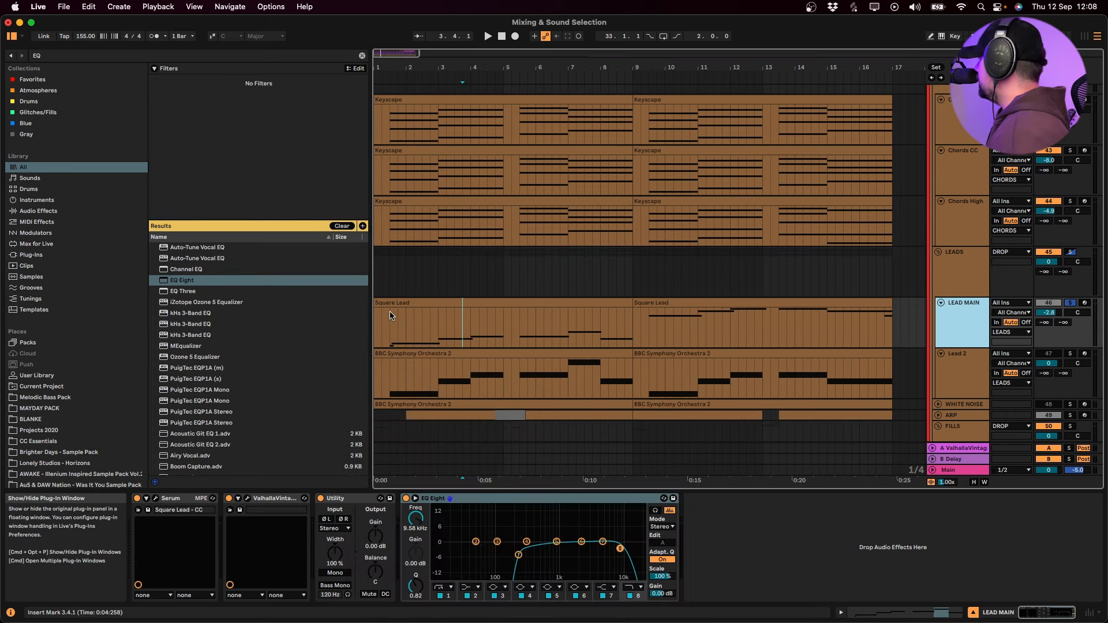
left_click(390, 317)
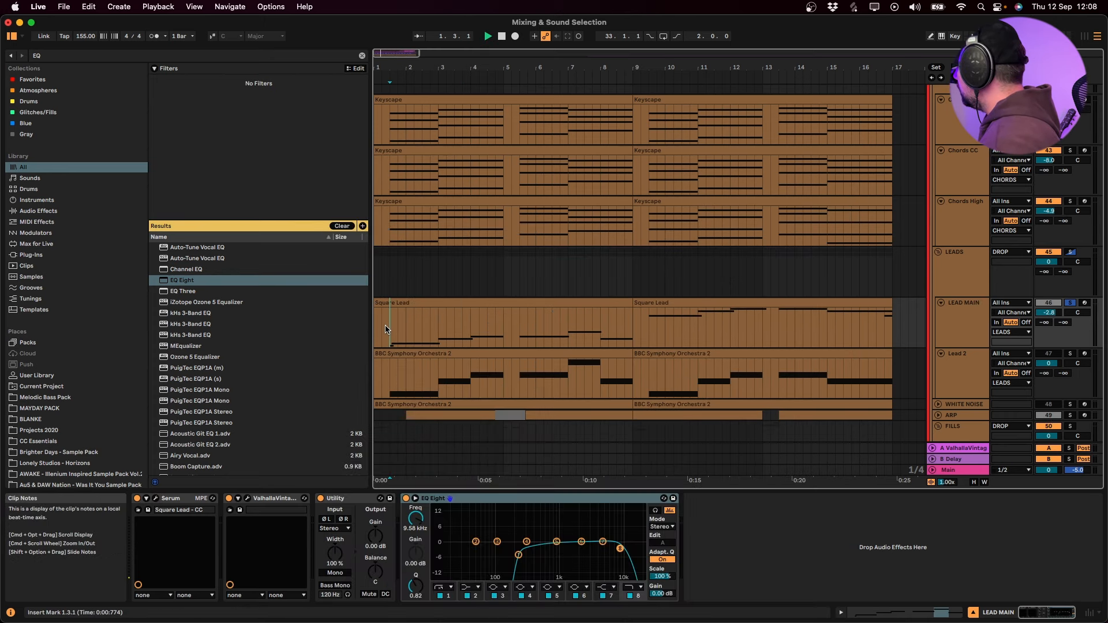
Solo only Lead 2 and replace its Nexus instrument with a fresh Serum
key("space")
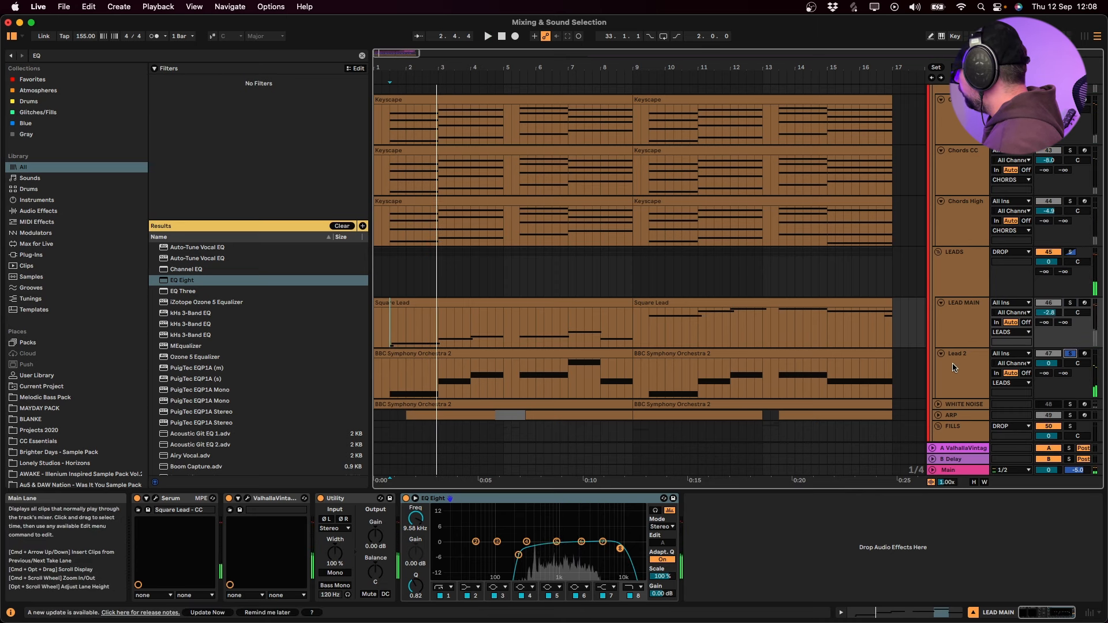
left_click(390, 382)
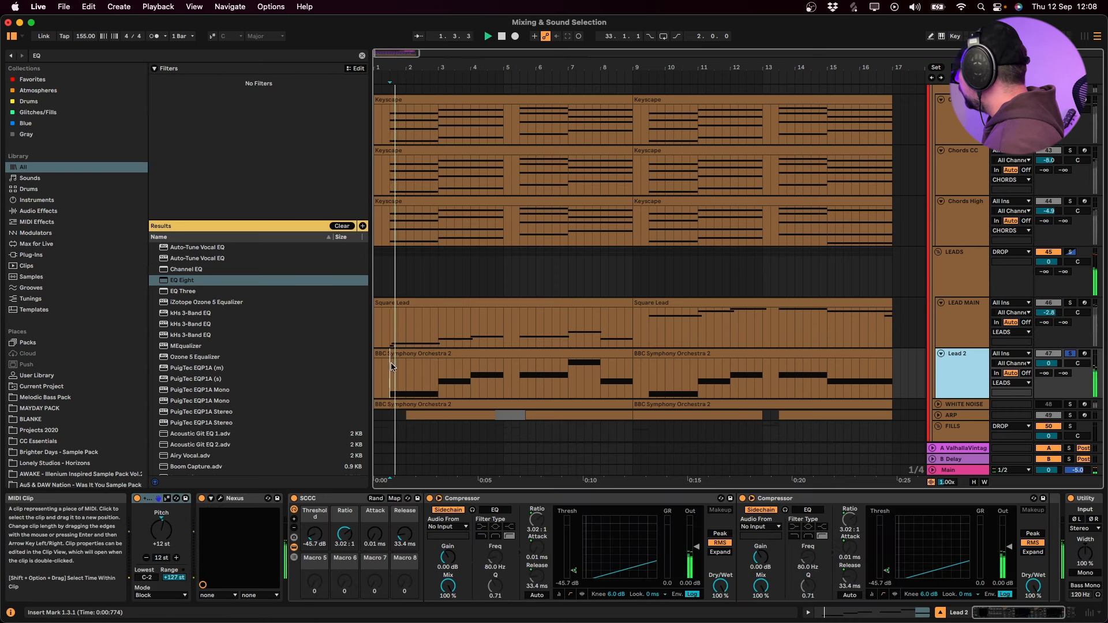
left_click(233, 499)
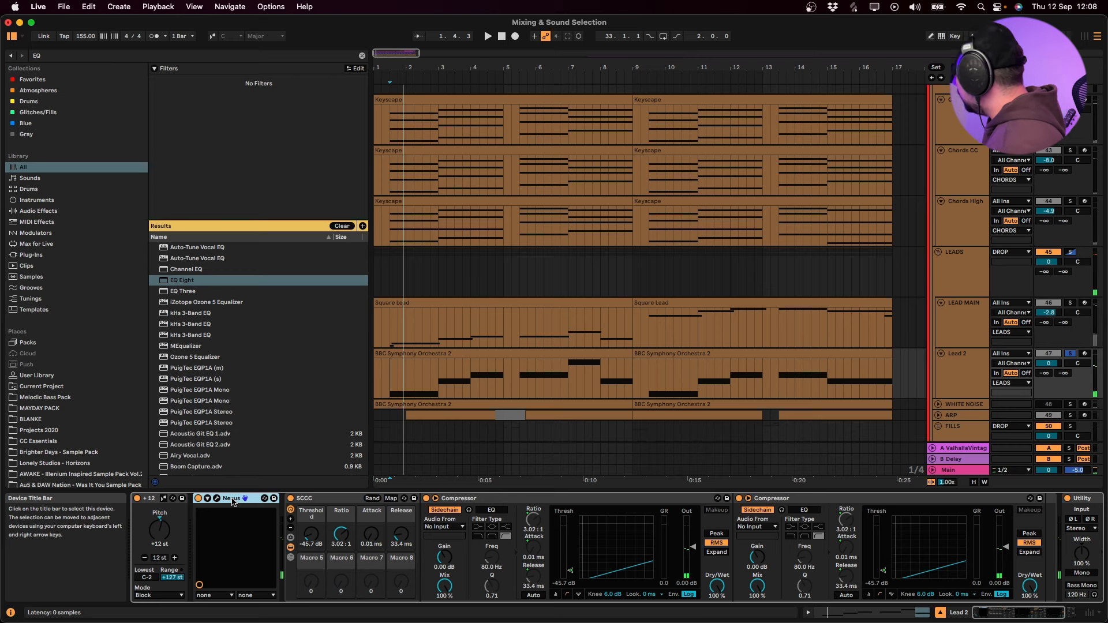
key("Delete")
key("ctrl+f")
type("SERUM")
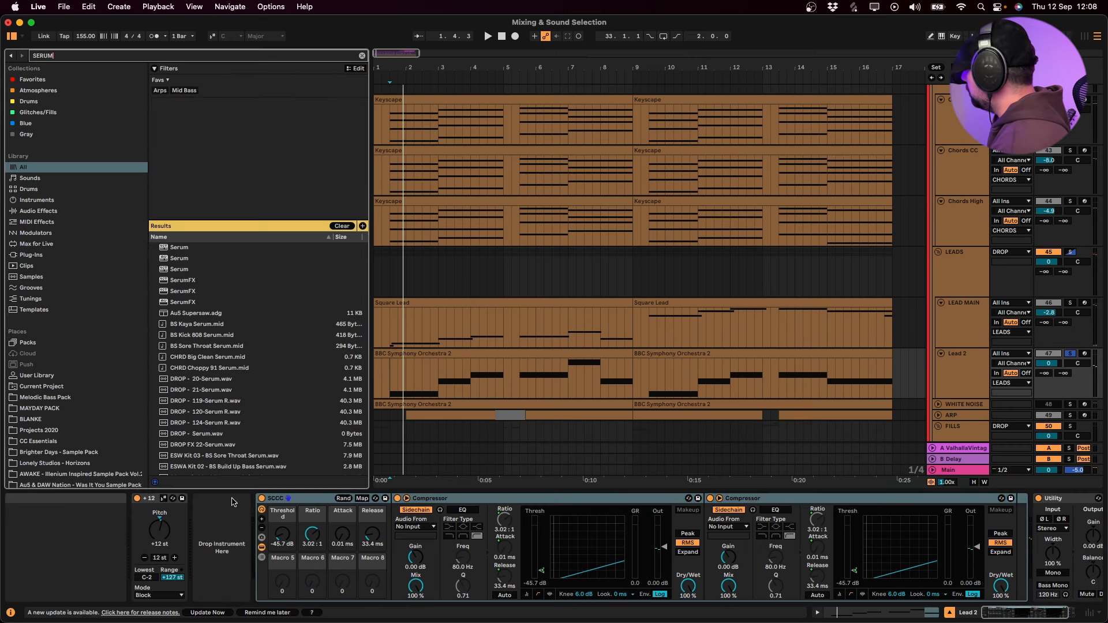
left_click_drag(178, 252, 271, 527)
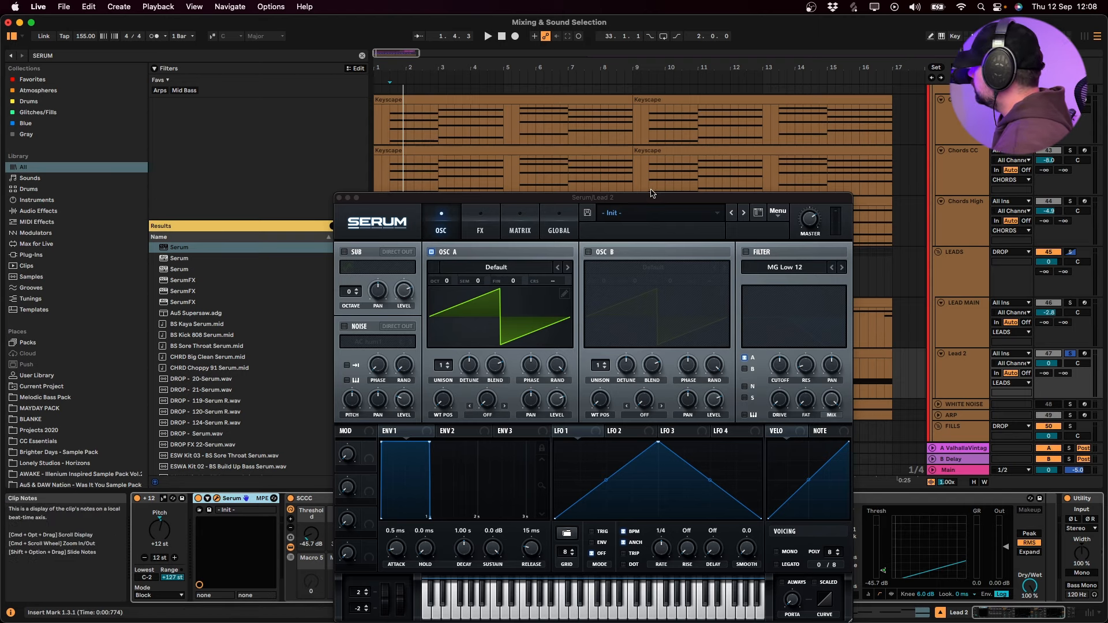
Switch to Splice and clear the "pluck" search text
key("super+Tab")
key("super+Tab")
key("super+Tab")
key("super+Tab")
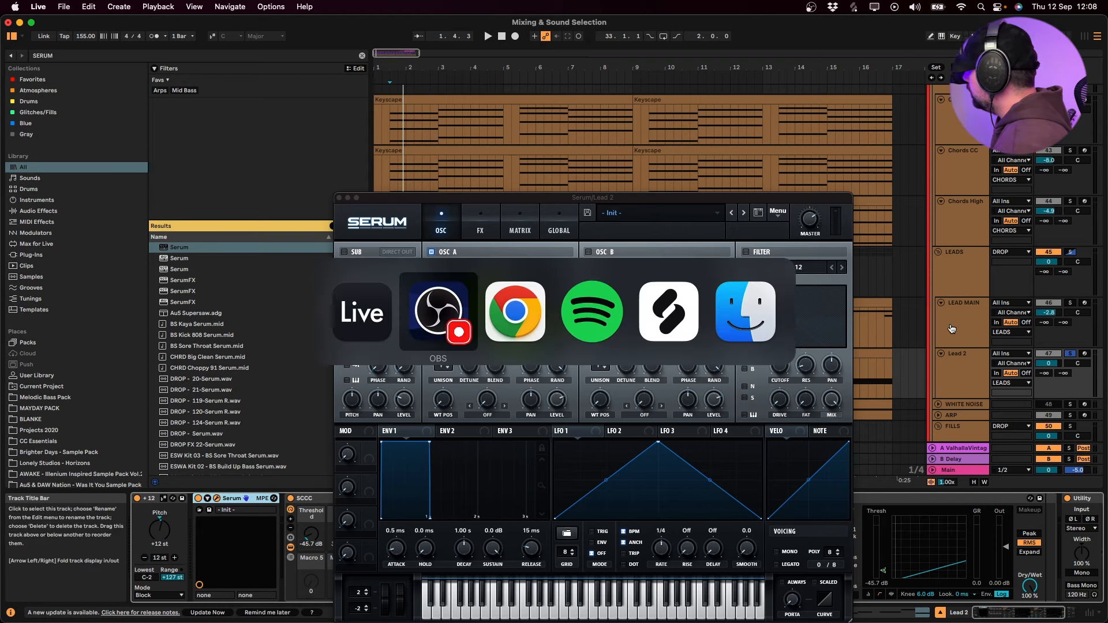
scroll(284, 324, "up", 5)
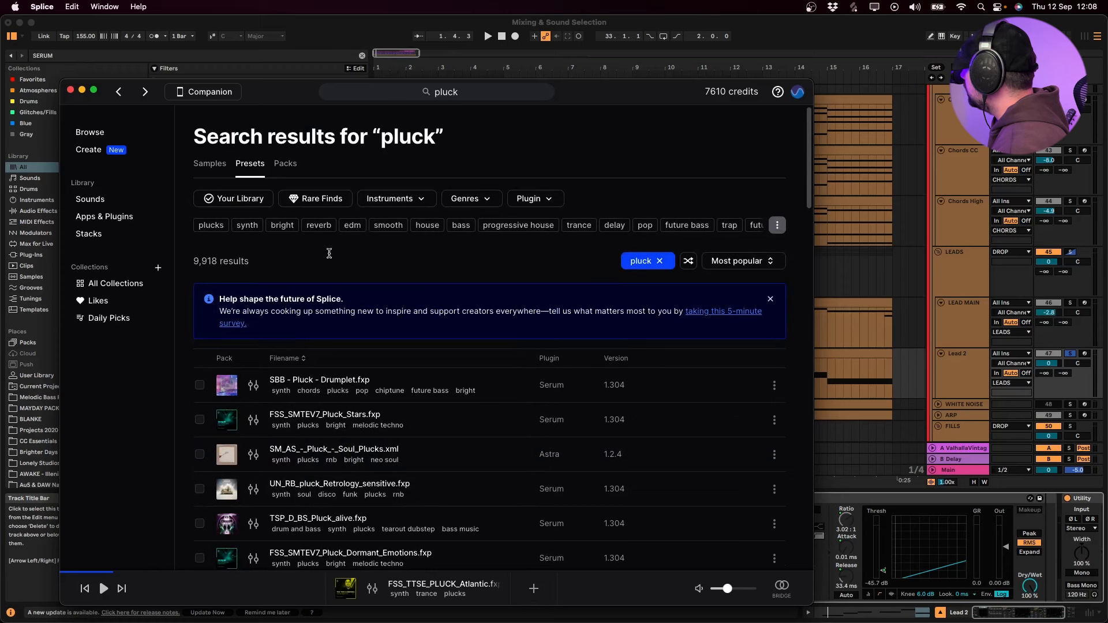
double_click(461, 91)
key("BackSpace")
left_click(252, 165)
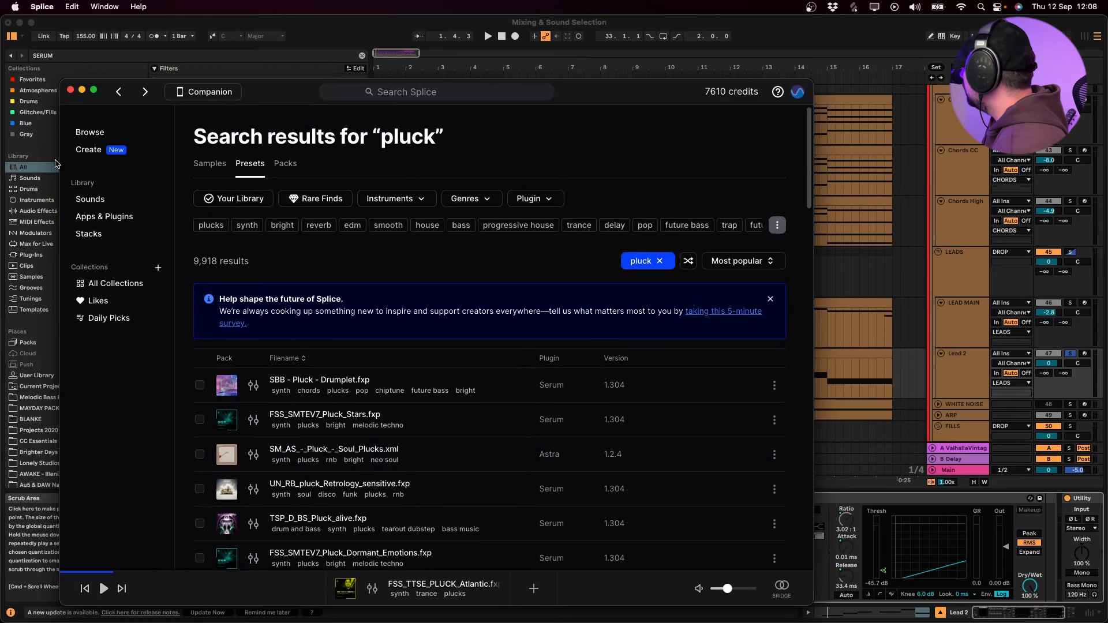
left_click(265, 169)
Show the presets in the Splice library's Sounds and filter them by leads
left_click(90, 199)
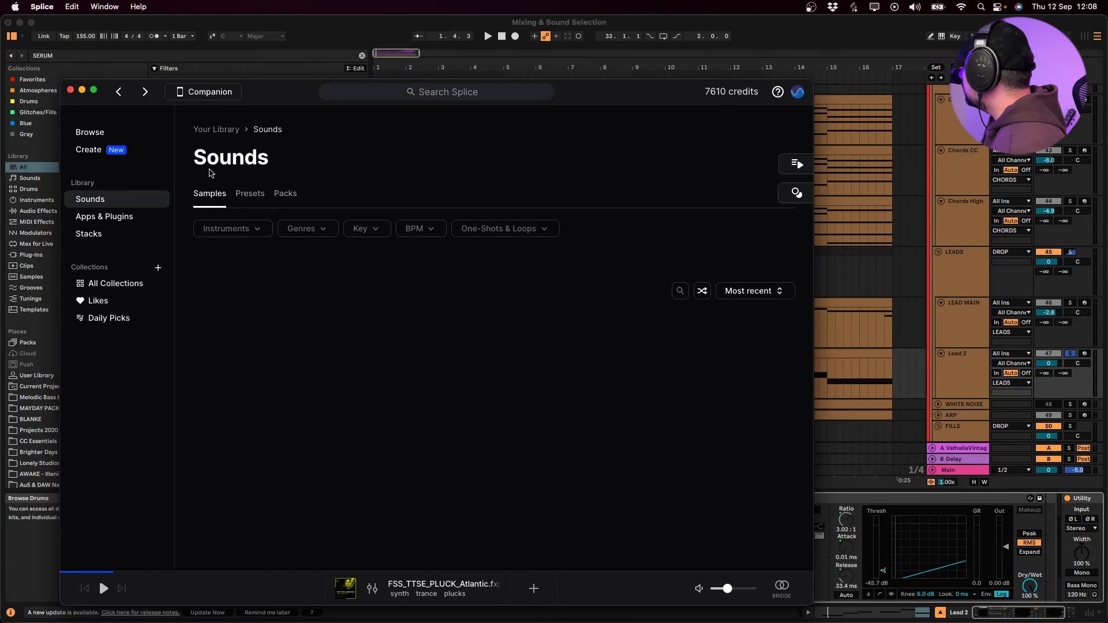
left_click(247, 200)
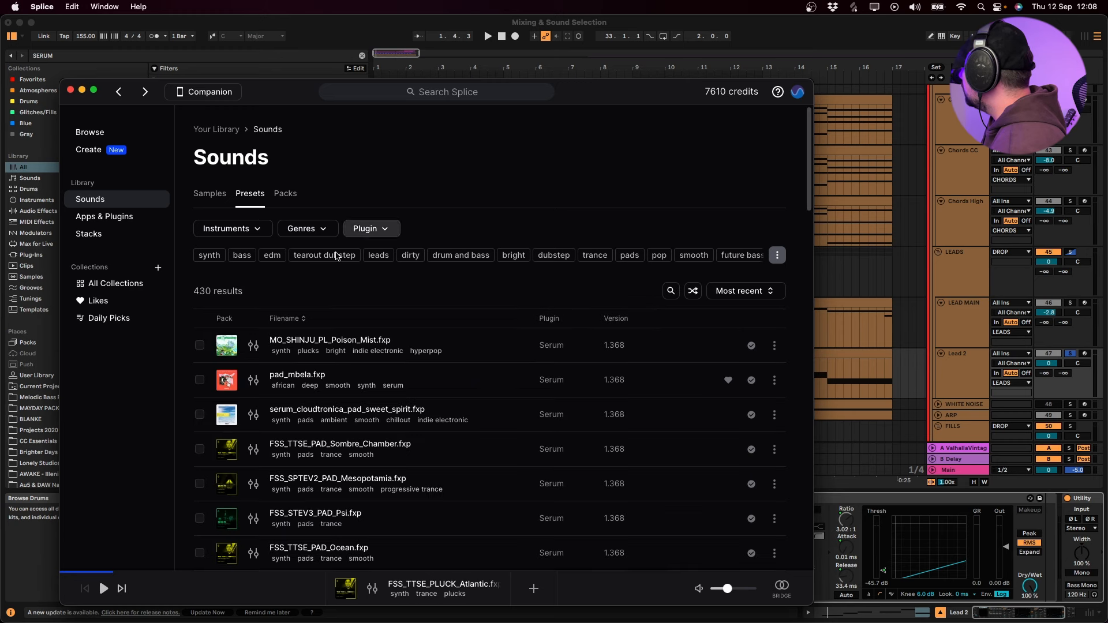
left_click(375, 256)
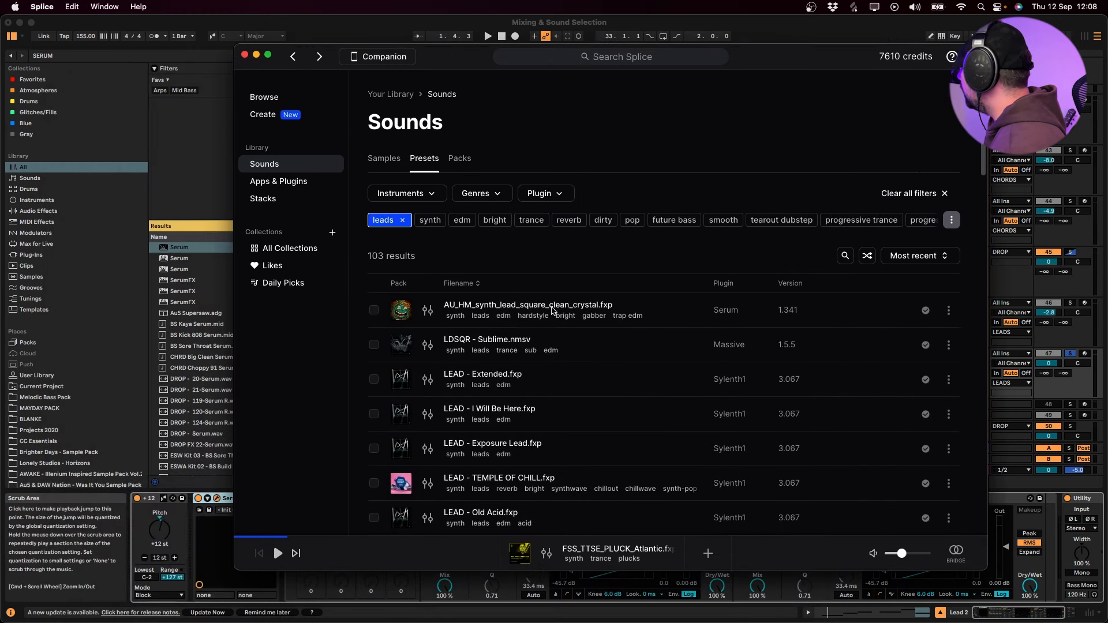
Audition the lead presets one after another, from AU_HM_synth_lead_square_clean_crystal.fxp down to MO_SHINJU_LD_Razor.fxp
left_click(425, 313)
key("Down")
key("Down")
key("Down")
key("Down")
key("Down")
key("Down")
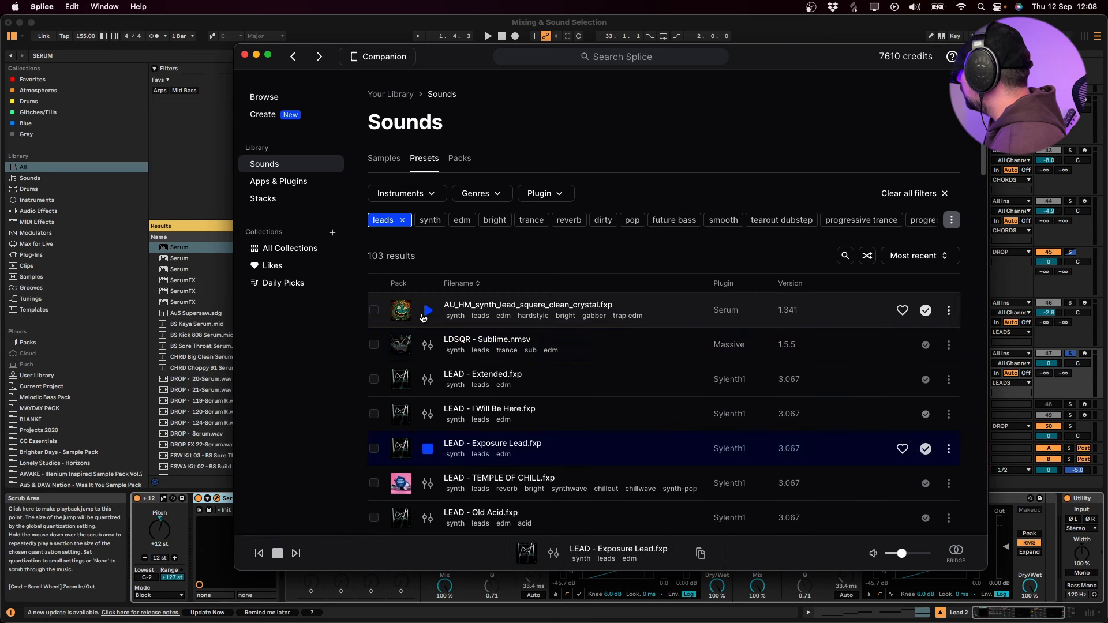
scroll(423, 317, "down", 5)
left_click(423, 315)
left_click(474, 368)
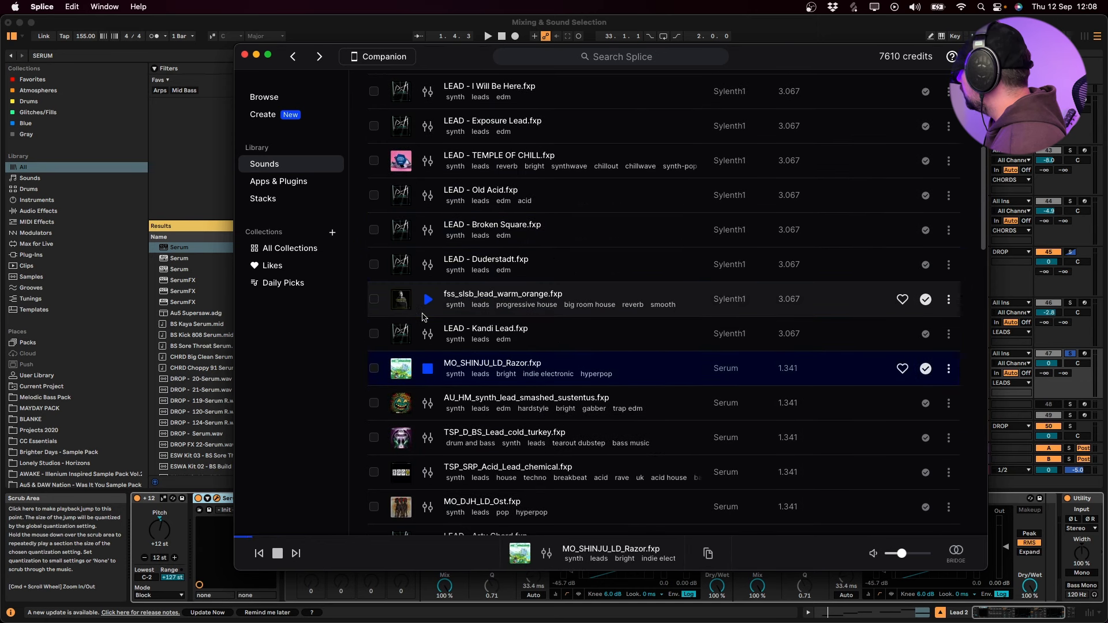
Load the MO_SHINJU_LD_Razor preset into Lead 2's Serum, close the plug-in and play Lead 2 from 1.3.1
left_click_drag(501, 369, 445, 218)
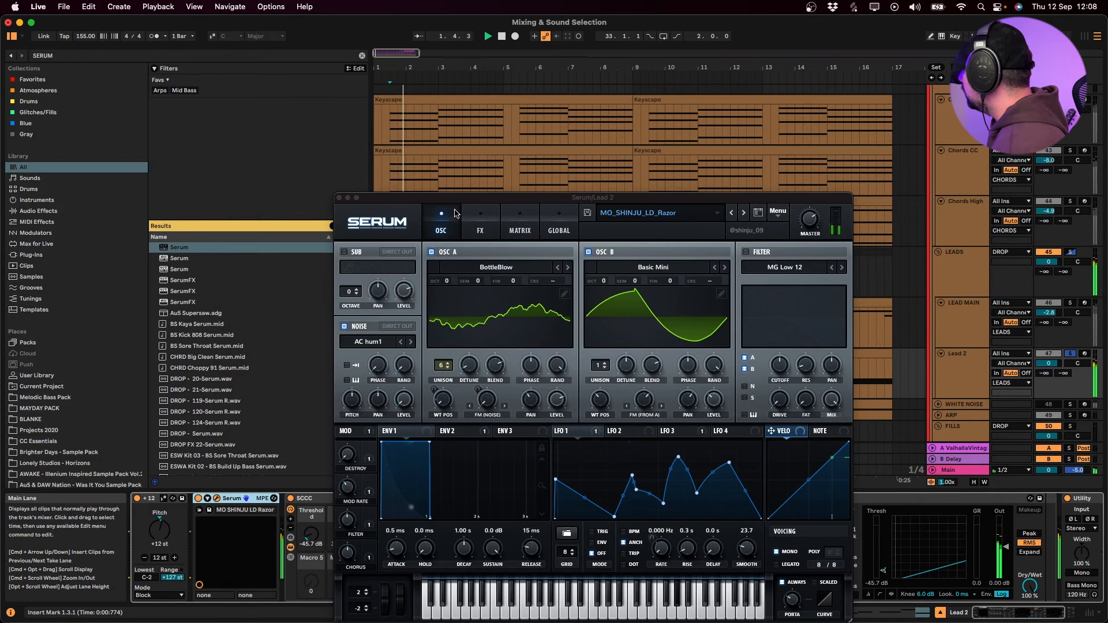
left_click(341, 198)
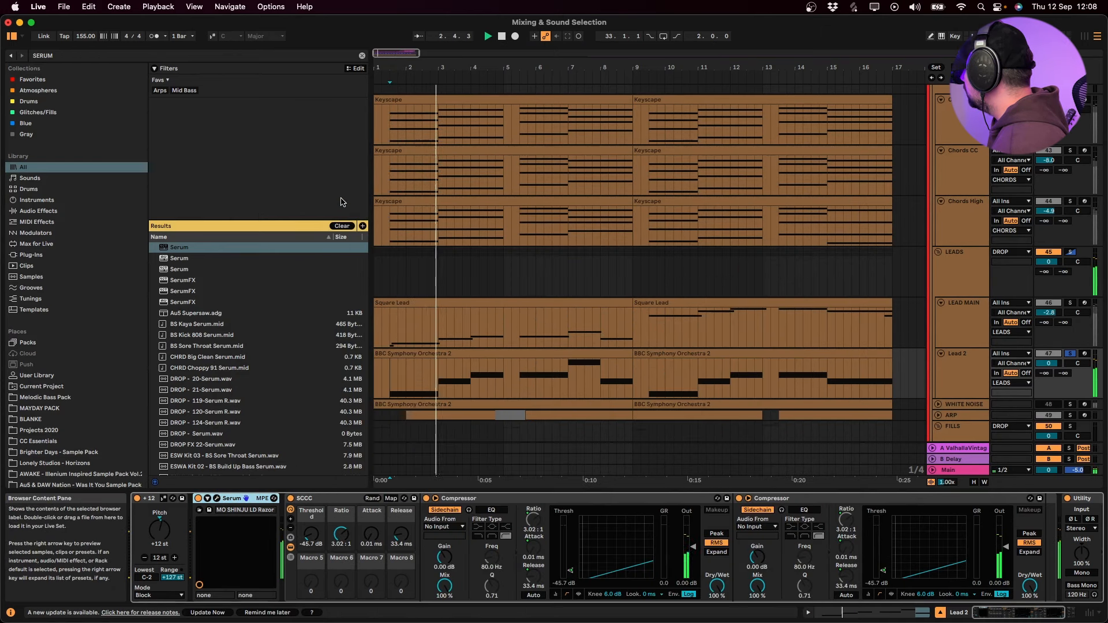
left_click(392, 382)
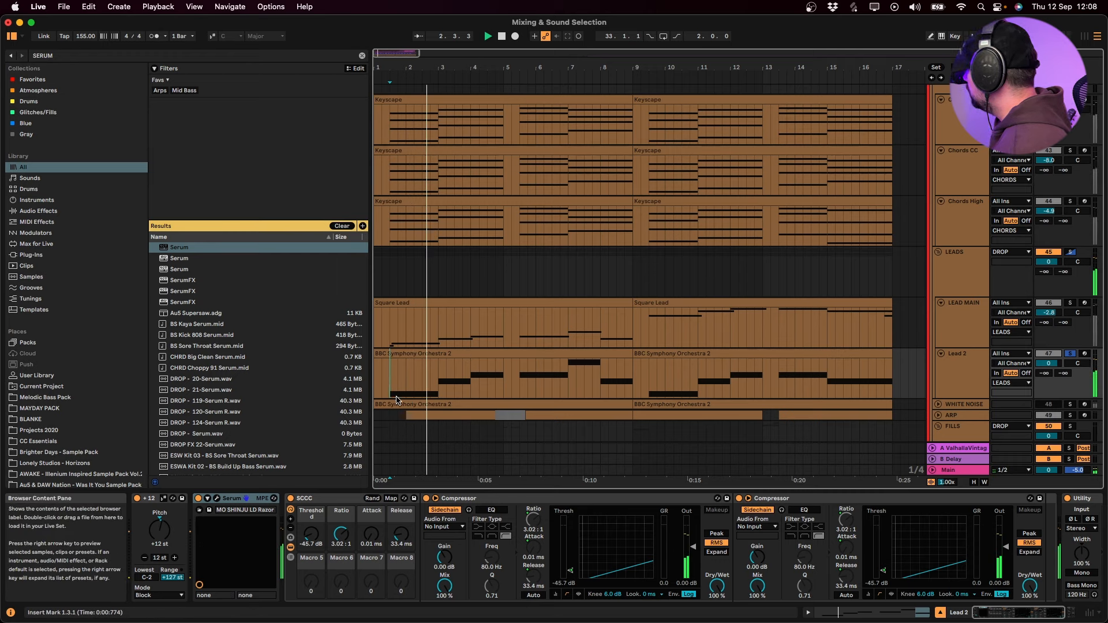
key("space")
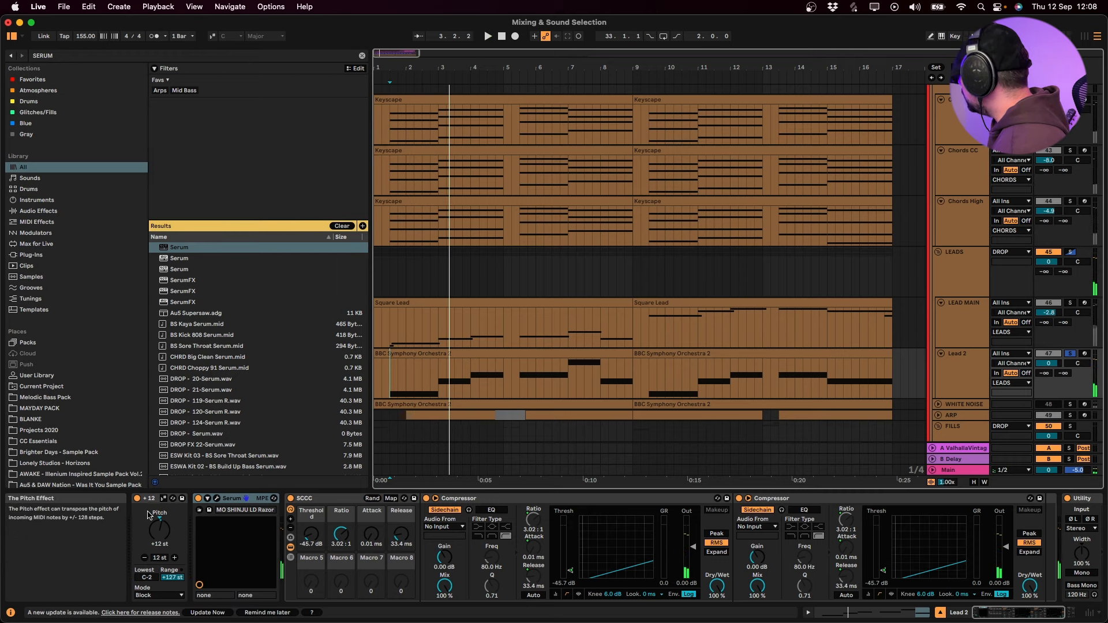
Toggle Lead 2's +12 st Pitch device, solo LEAD MAIN as well and play both leads together
left_click(137, 500)
left_click(963, 322)
key("space")
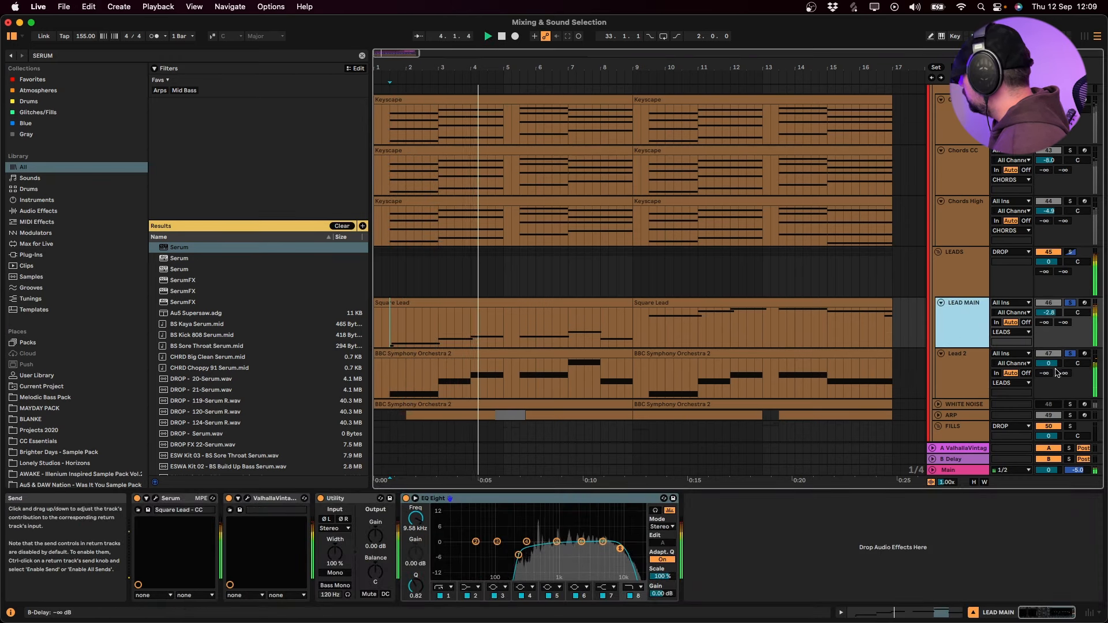
Raise Lead 2's volume to 2.4 dB, restarting playback to compare it against LEAD MAIN
key("space")
key("space")
left_click_drag(1049, 364, 1048, 353)
key("space")
key("space")
key("space")
key("space")
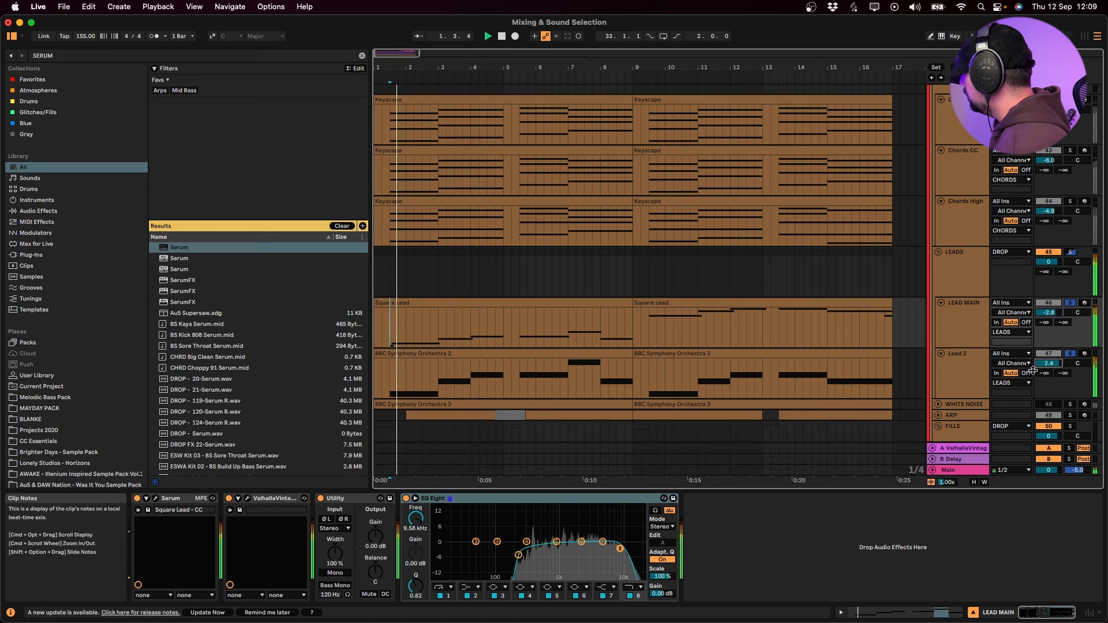
Toggle the +12 st Pitch device on Lead 2 again and replay both leads to compare the octave
left_click(961, 375)
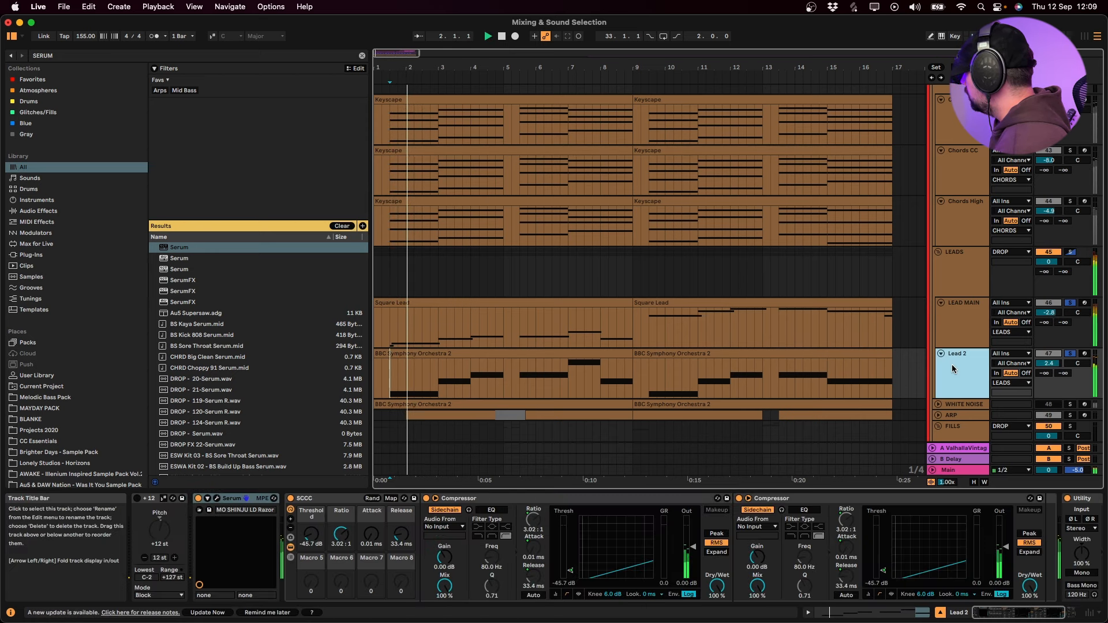
left_click(138, 500)
key("space")
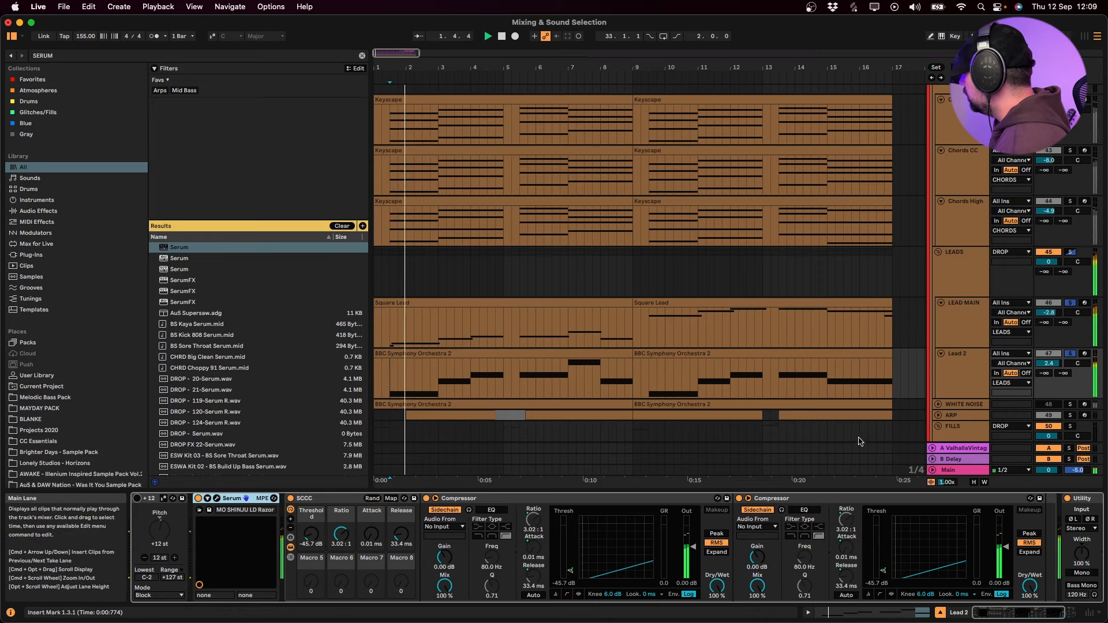
Insert an EQ Eight after Serum on Lead 2, cutting the lows and dipping 400 Hz by 4.09 dB during playback
left_click(523, 353)
key("space")
key("super+f")
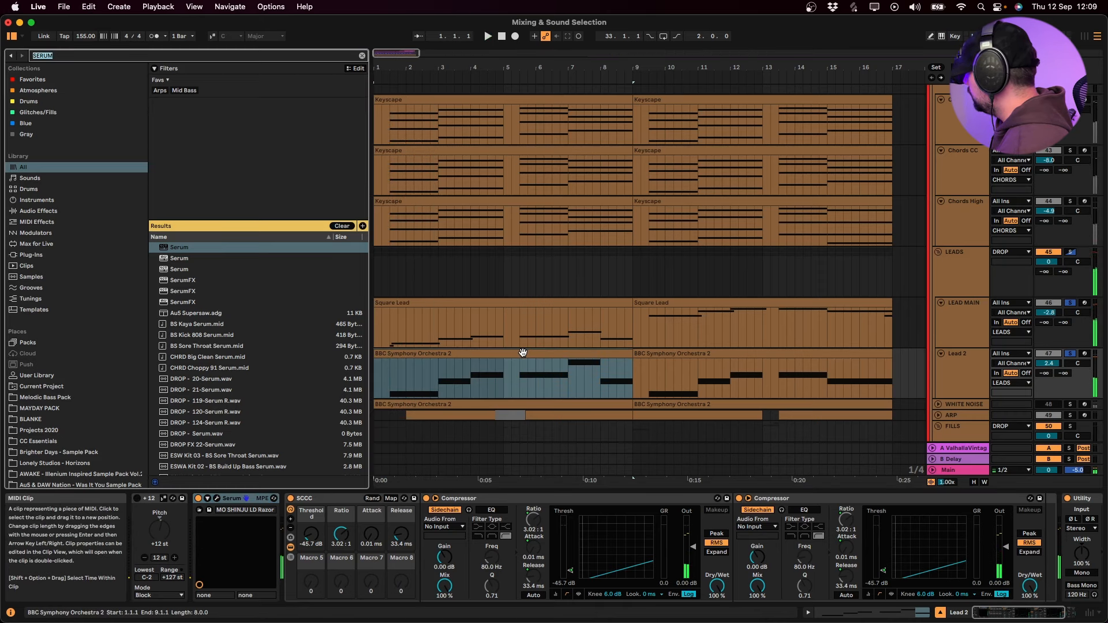
type("EQ")
mouse_move(174, 282)
left_mouse_down()
mouse_move(330, 531)
mouse_move(329, 564)
mouse_move(406, 557)
mouse_move(430, 542)
mouse_move(421, 542)
left_mouse_up()
key("space")
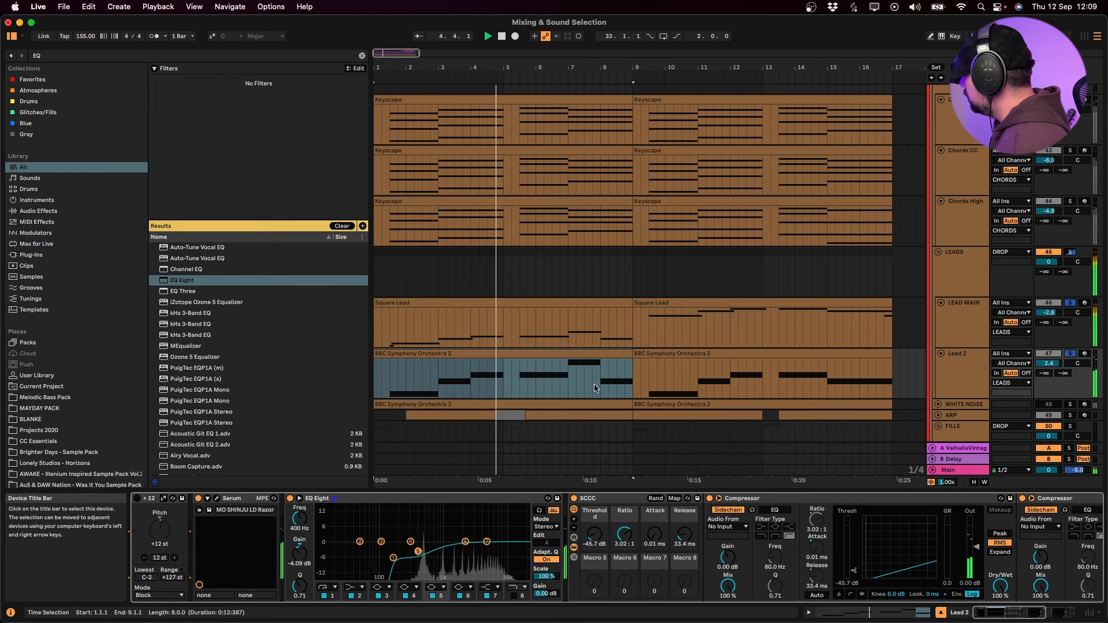
Solo the CHORDS group alongside the leads and play them together from the start
scroll(981, 192, "up", 5)
left_click(981, 192)
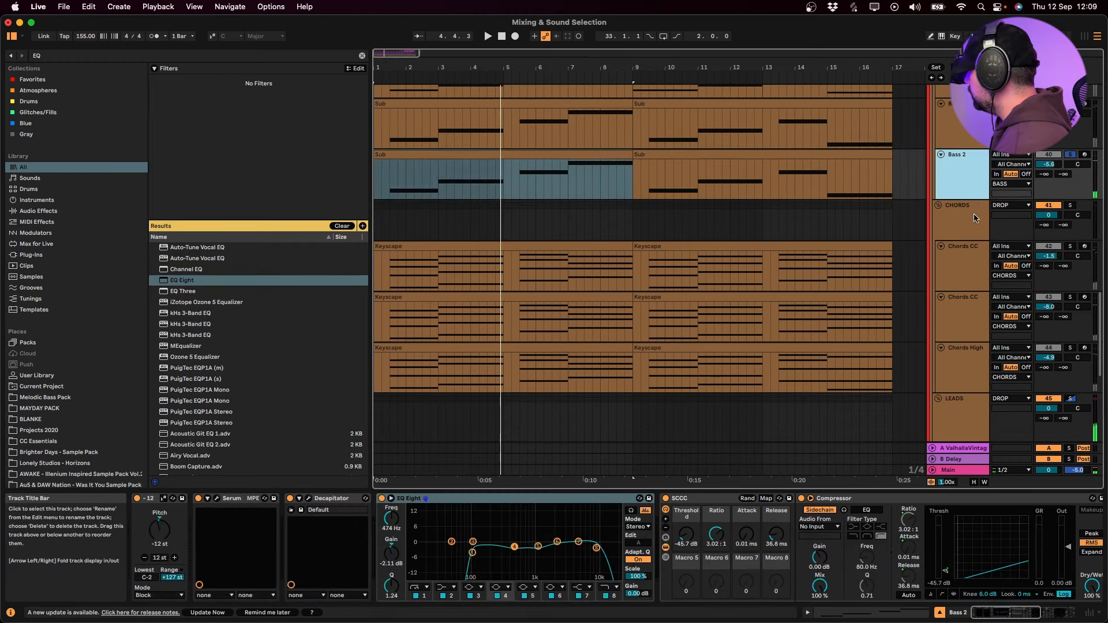
left_click(975, 219)
key("s")
key("space")
scroll(907, 266, "down", 5)
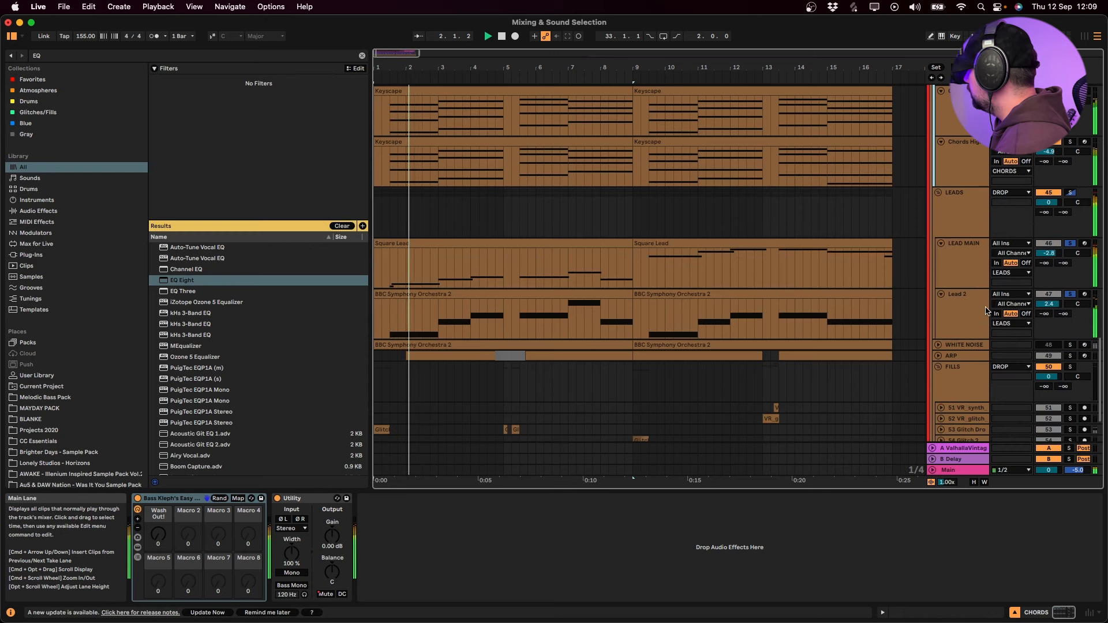
Lower Lead 2's volume to 0.4 dB, toggling its solo to compare it against the chords and LEAD MAIN
left_click(967, 320)
left_click(1070, 294)
left_click(1071, 295)
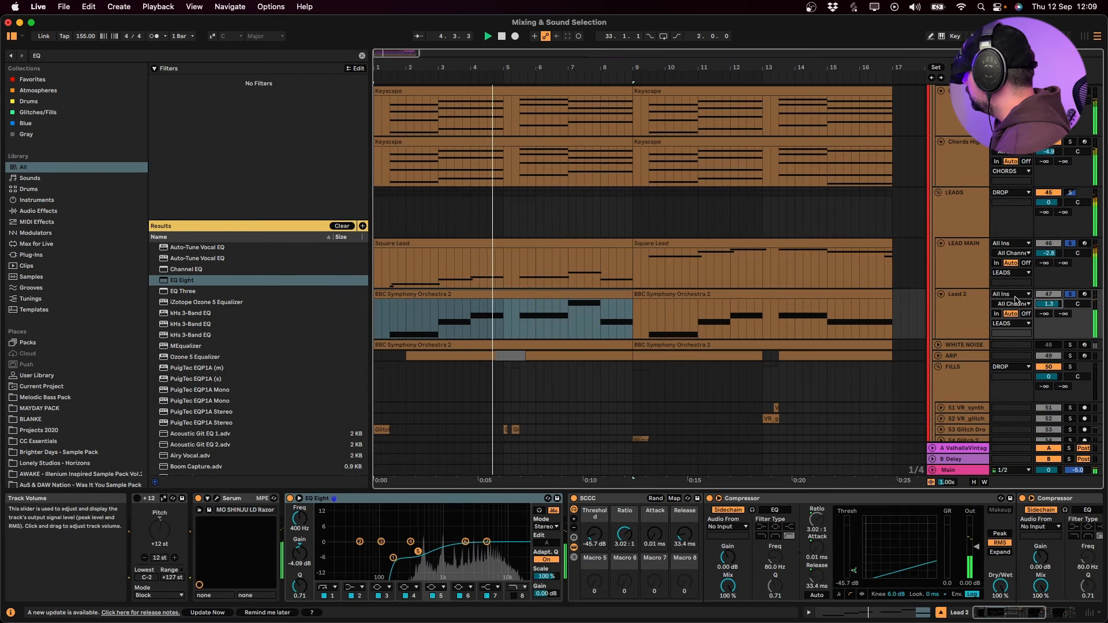
left_click(976, 314)
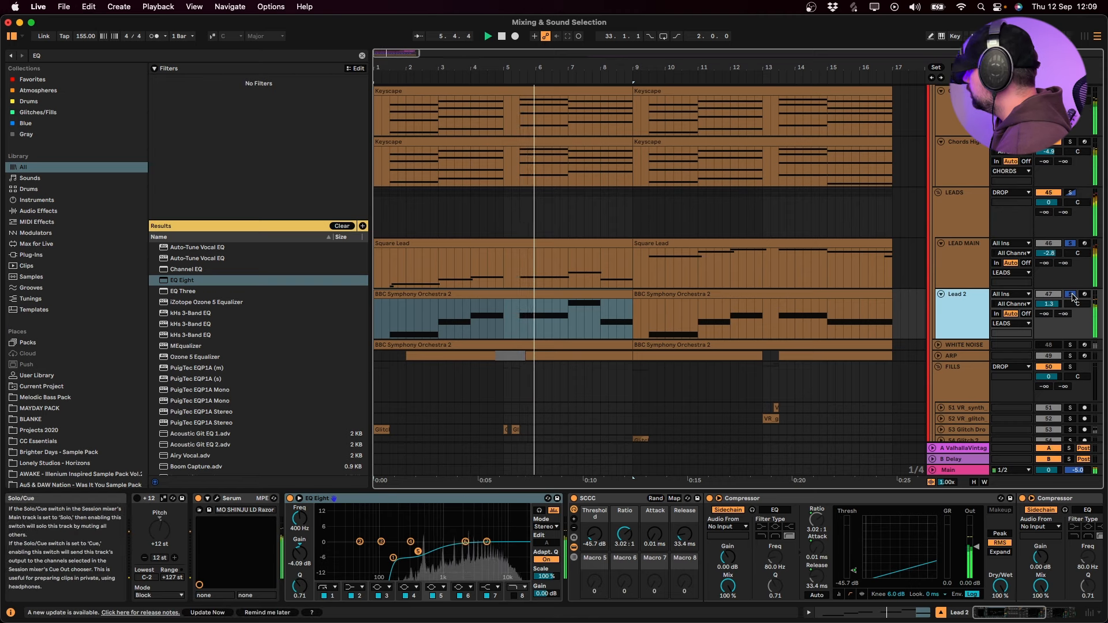
left_click_drag(1049, 305, 1049, 309)
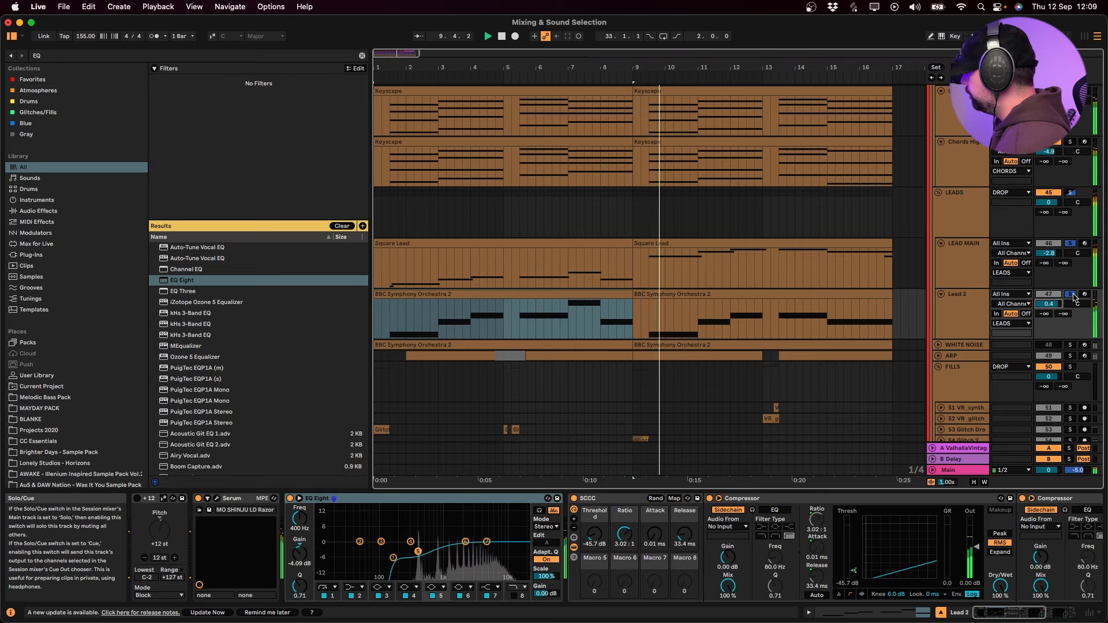
Duplicate the Lead 2 track and play the soloed copy from 1.3.1
left_click(968, 311)
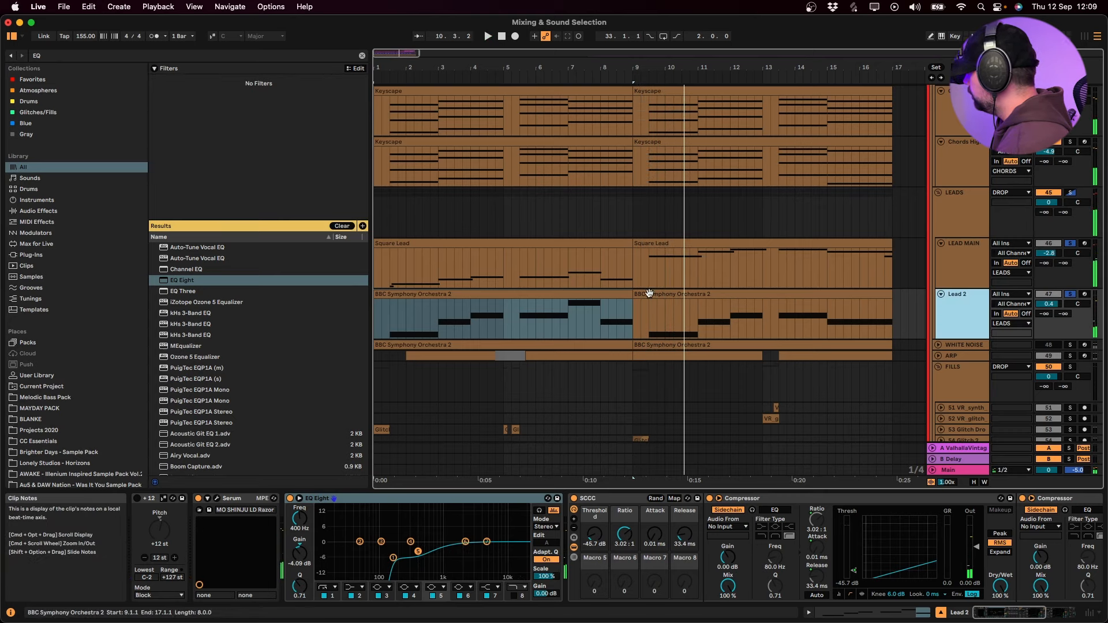
left_click(574, 254)
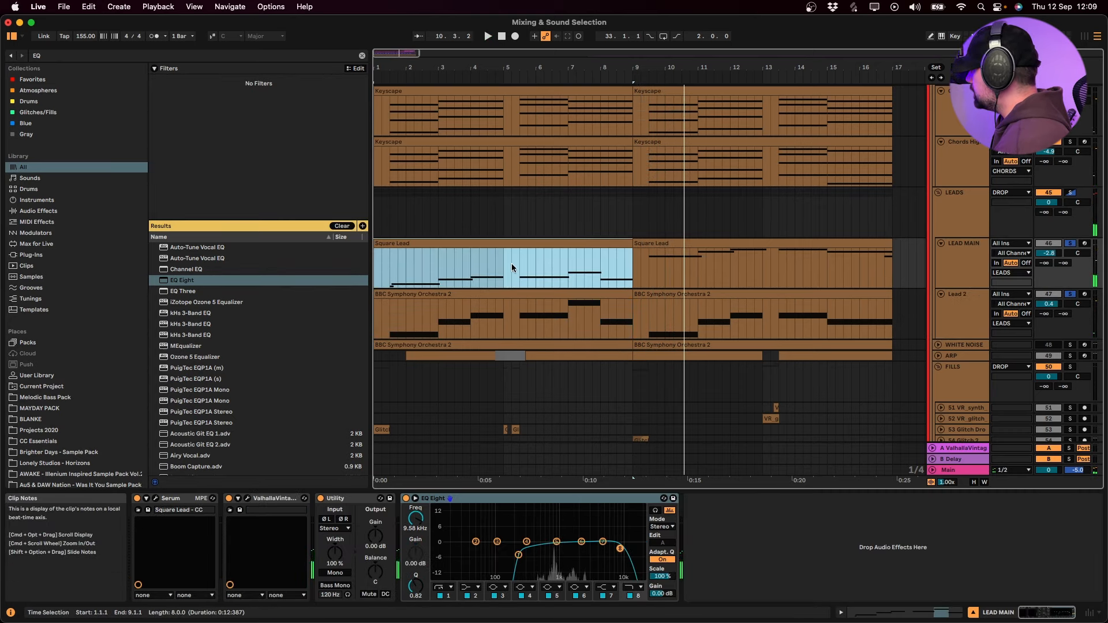
left_click(659, 242)
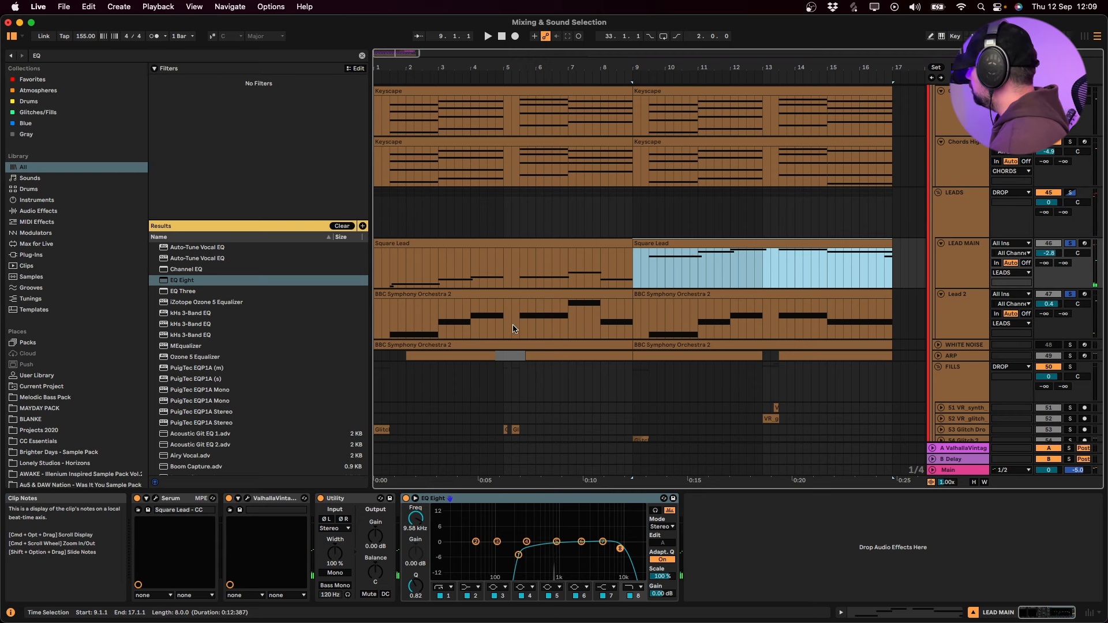
left_click(953, 328)
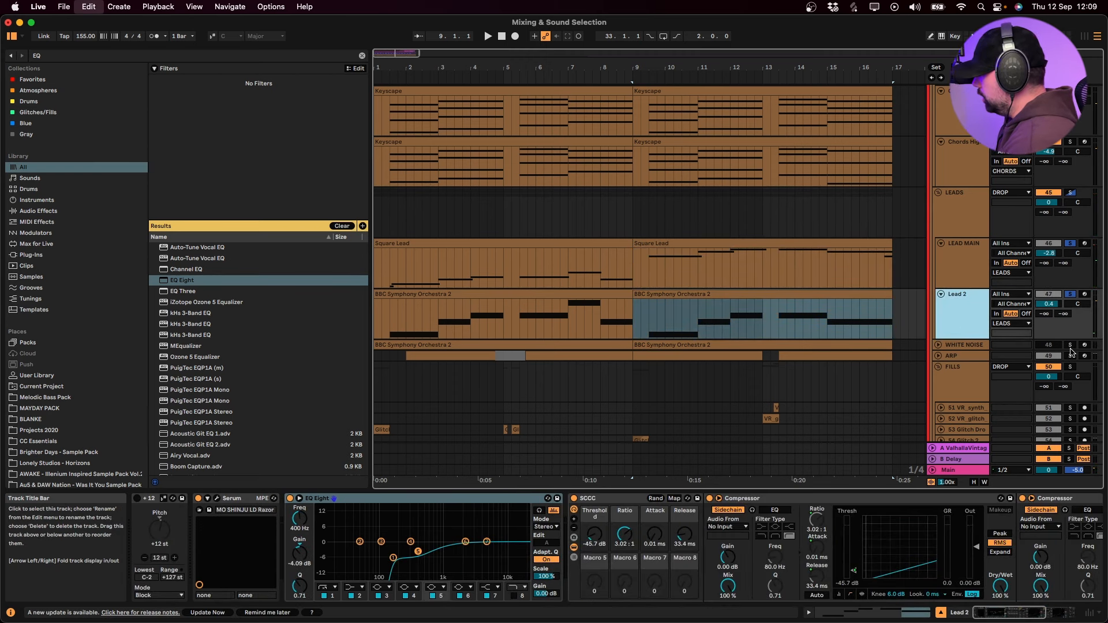
key("super+d")
key("space")
left_click(391, 374)
key("space")
key("space")
key("space")
Delete the EQ Eight from the duplicated Lead 2 track and open its Serum plug-in
left_click(333, 500)
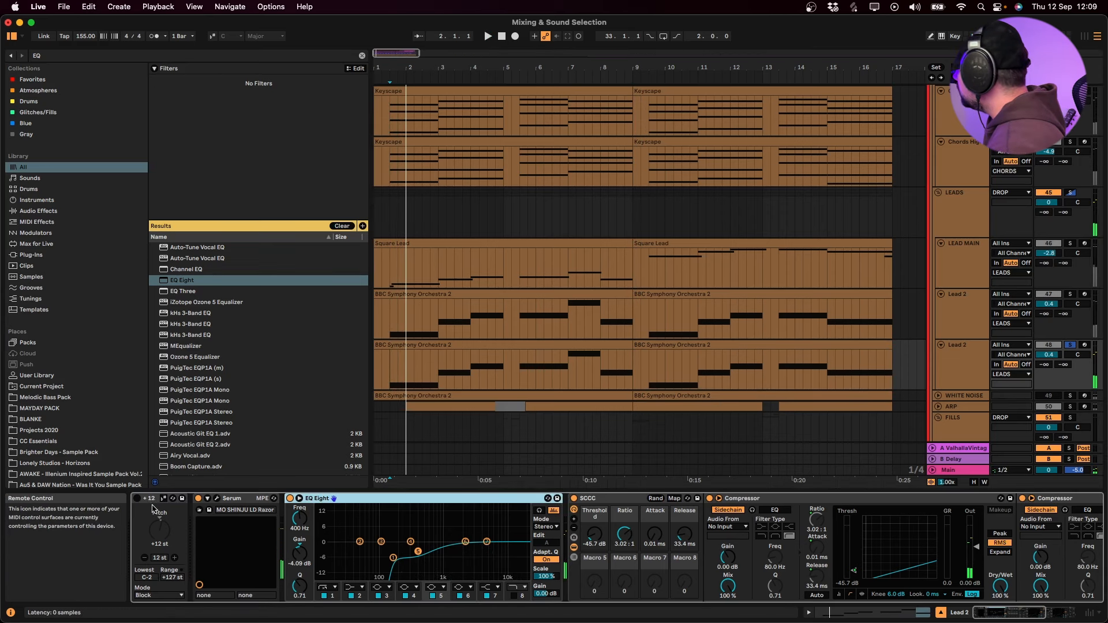
key("Delete")
left_click(227, 500)
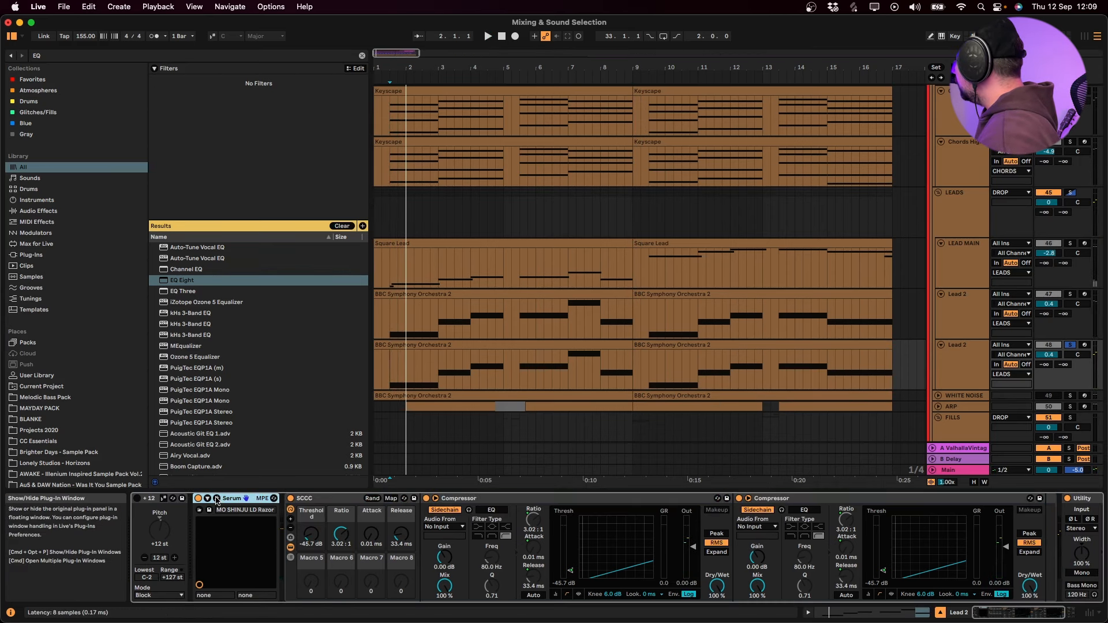
left_click(217, 500)
left_click(630, 214)
left_click(630, 210)
Switch to Splice and audition lead presets from AU_HM_synth_lead_smashed_sustentus down to gogoi_miami_lead_ava
key("super+Tab")
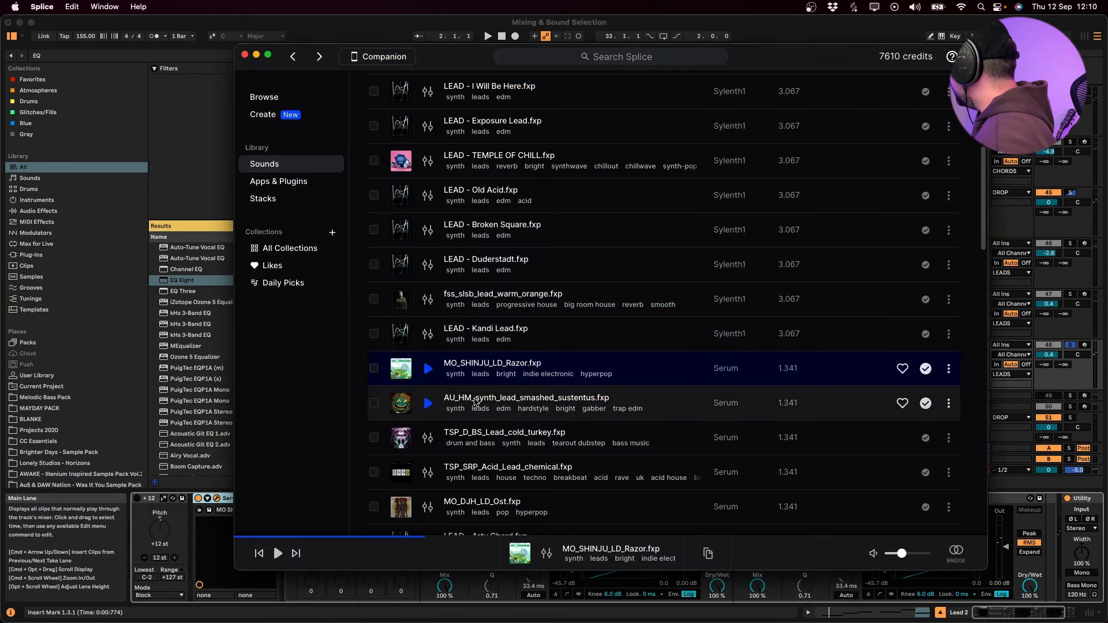
left_click(428, 403)
left_click(428, 438)
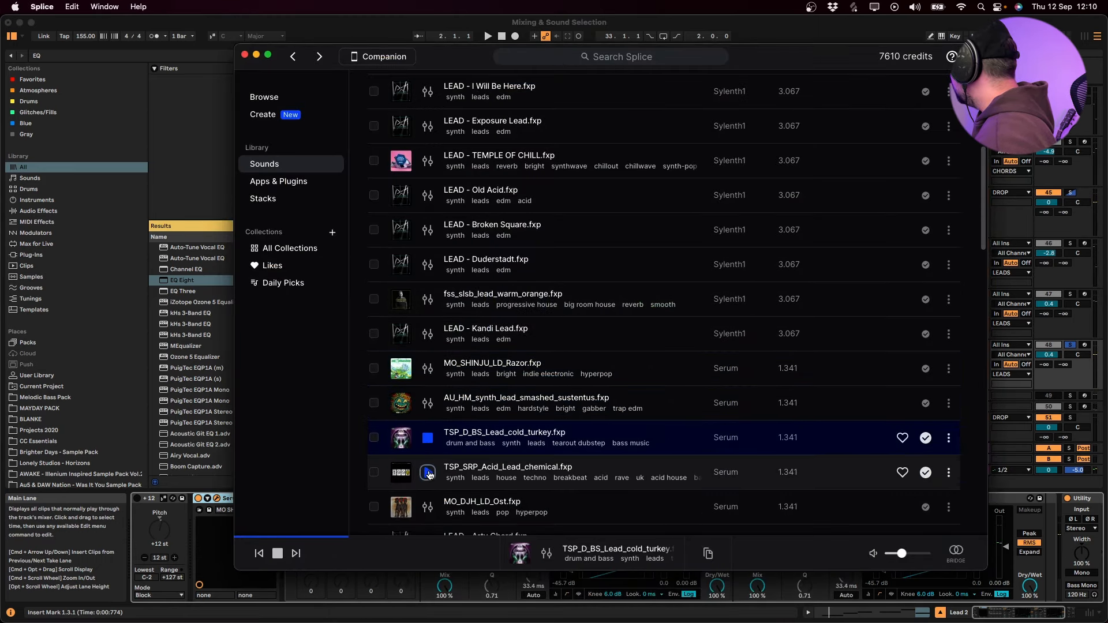
left_click(429, 473)
left_click(427, 506)
scroll(427, 504, "down", 5)
left_click(427, 230)
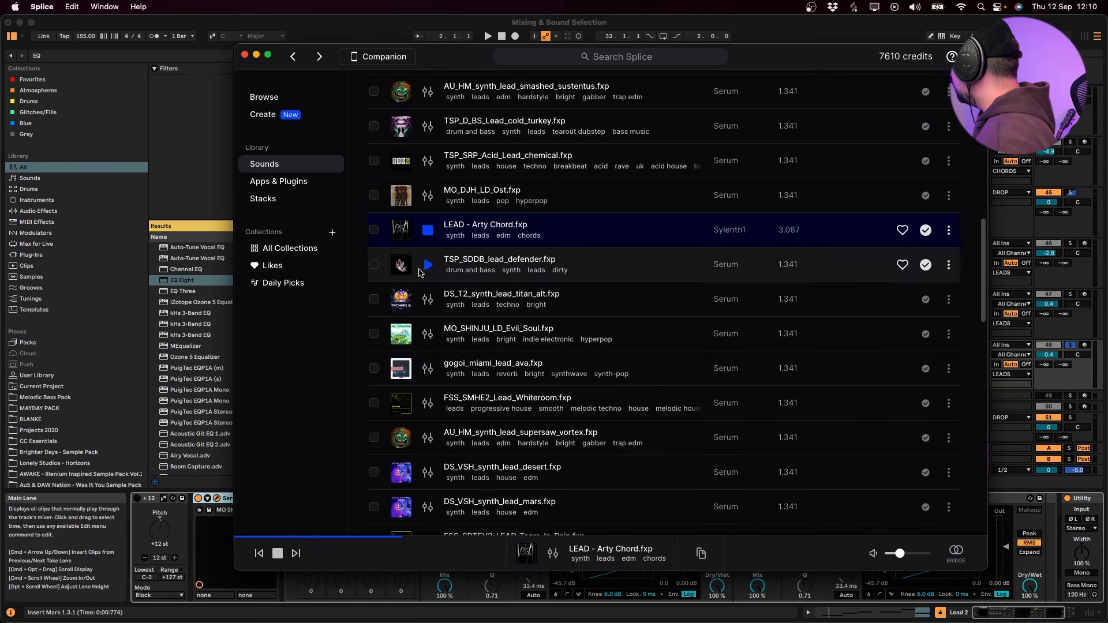
key("Down")
key("Down")
key("Down")
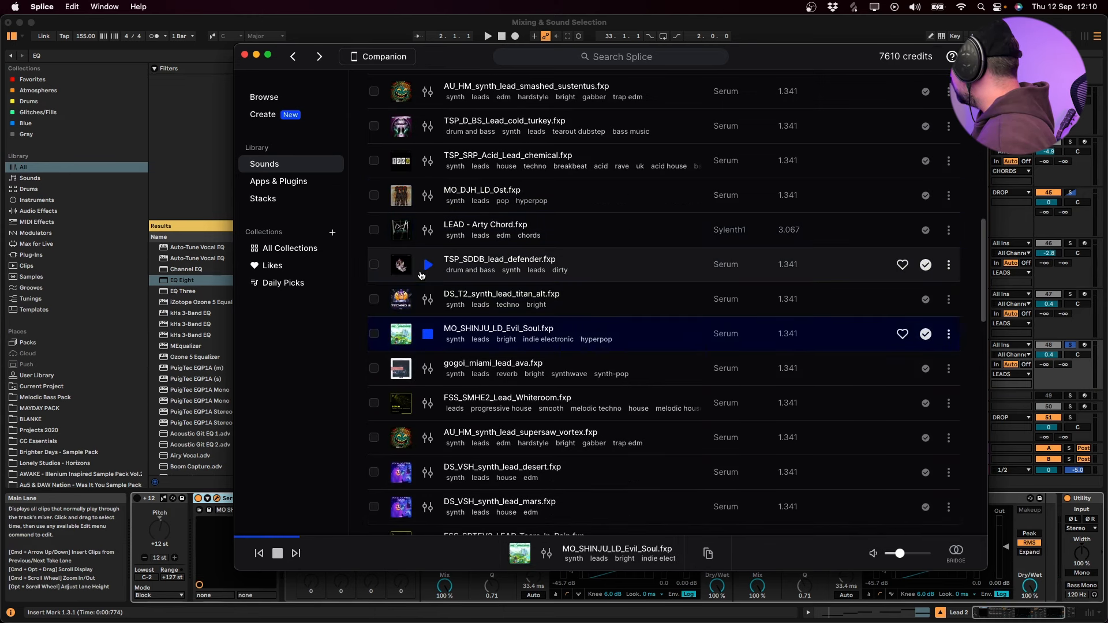
key("Down")
key("space")
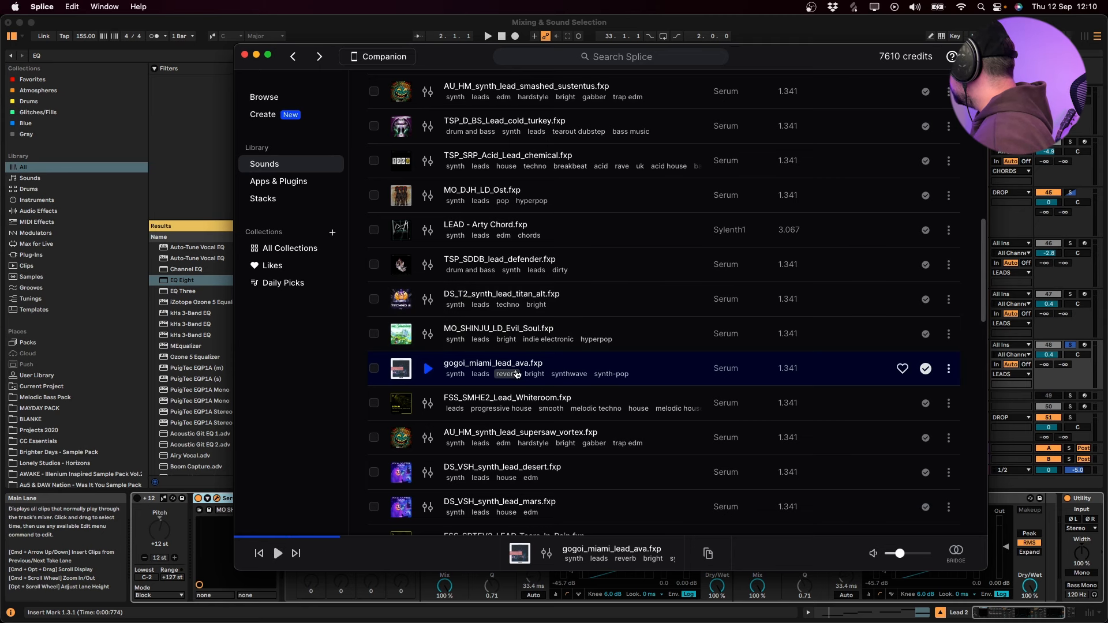
Load gogoi_miami_lead_ava into the duplicate's Serum, close the plug-in and enable its +12 st Pitch device
double_click(515, 370)
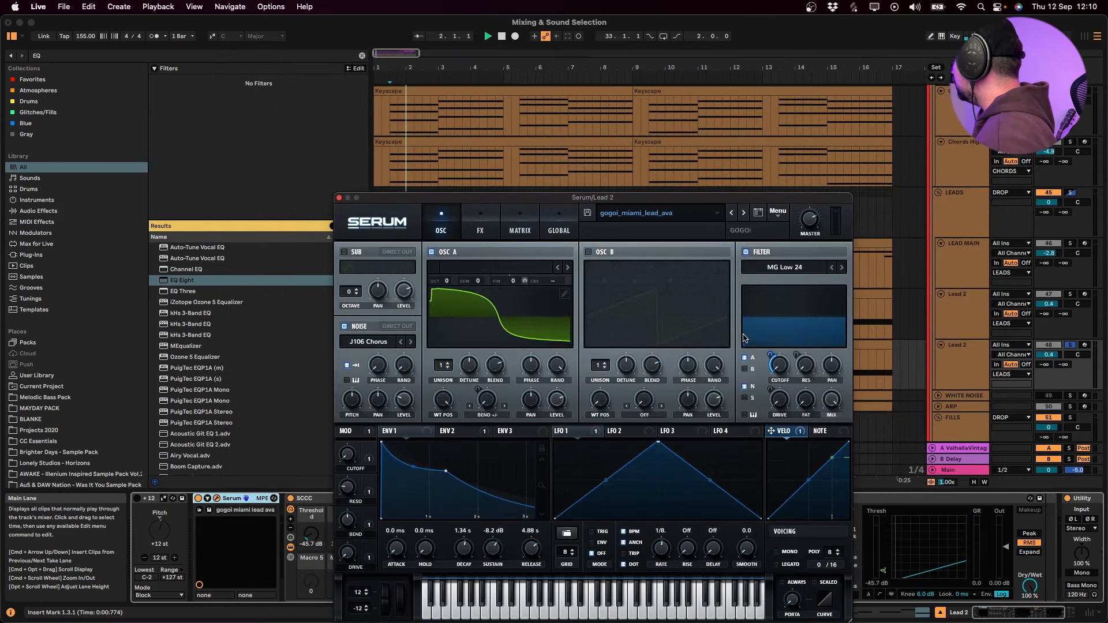
left_click(339, 198)
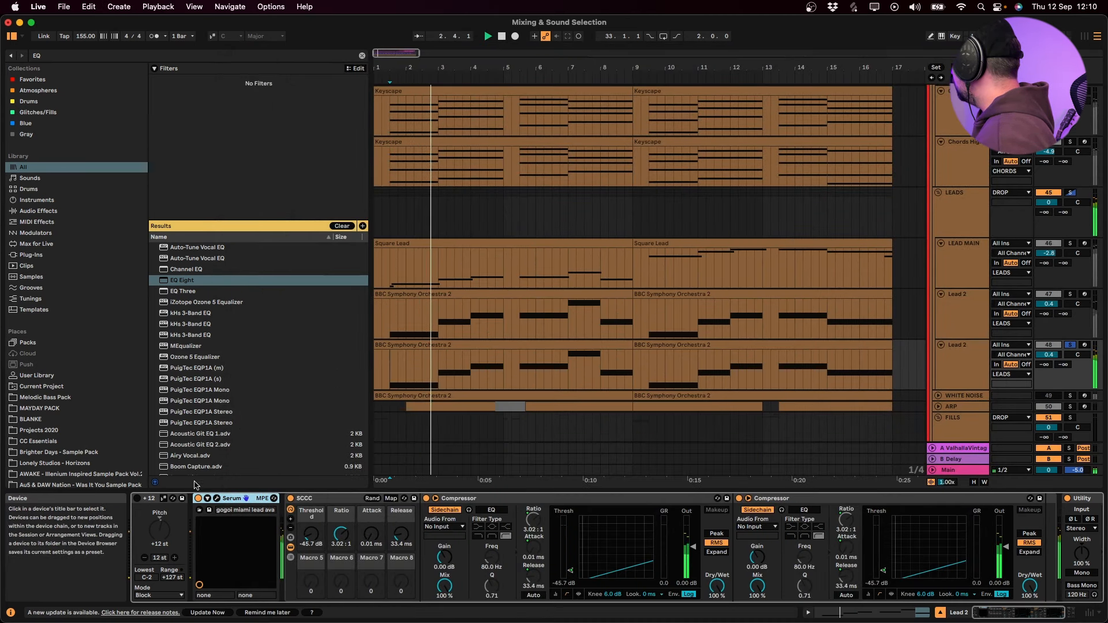
key("super+f")
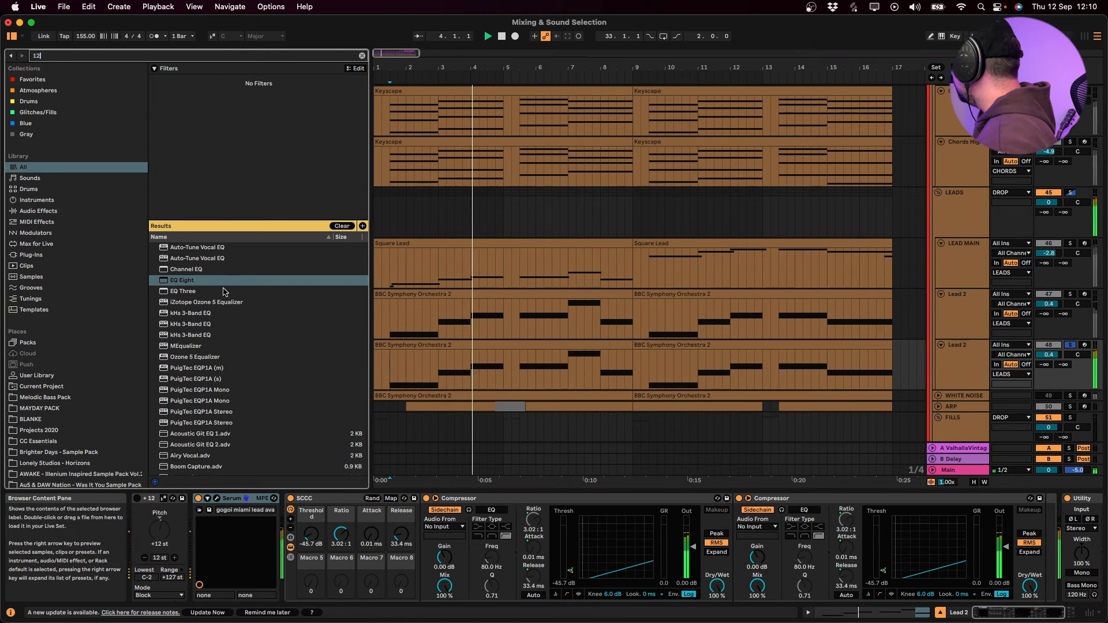
type("12")
left_click(137, 498)
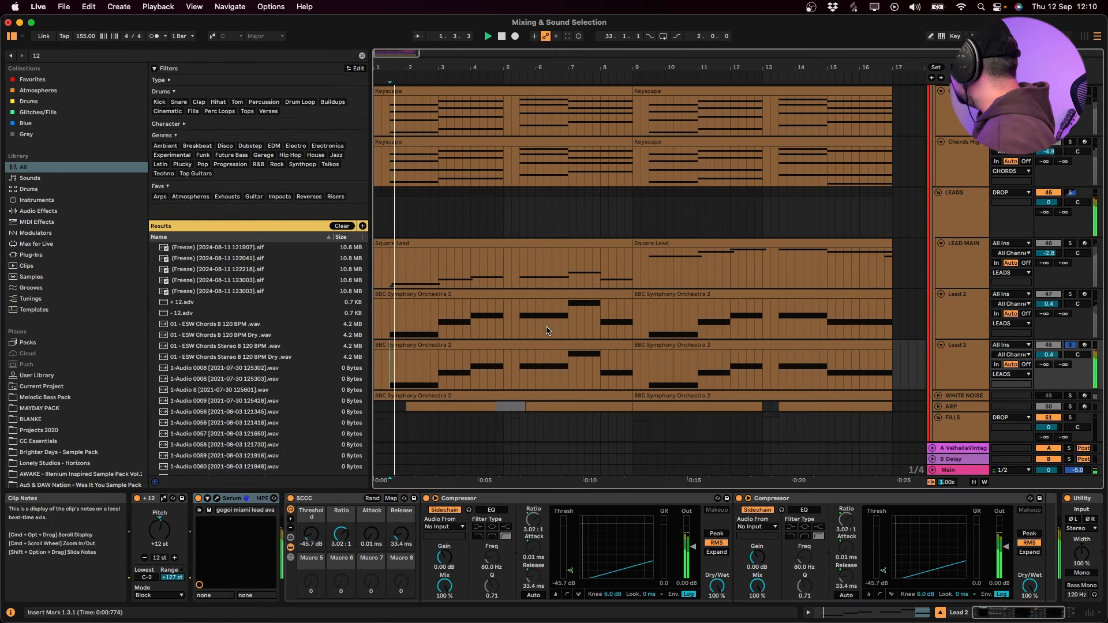
Solo the LEADS and CHORDS groups and play the layered leads with the chords
left_click(961, 308)
left_click(979, 223)
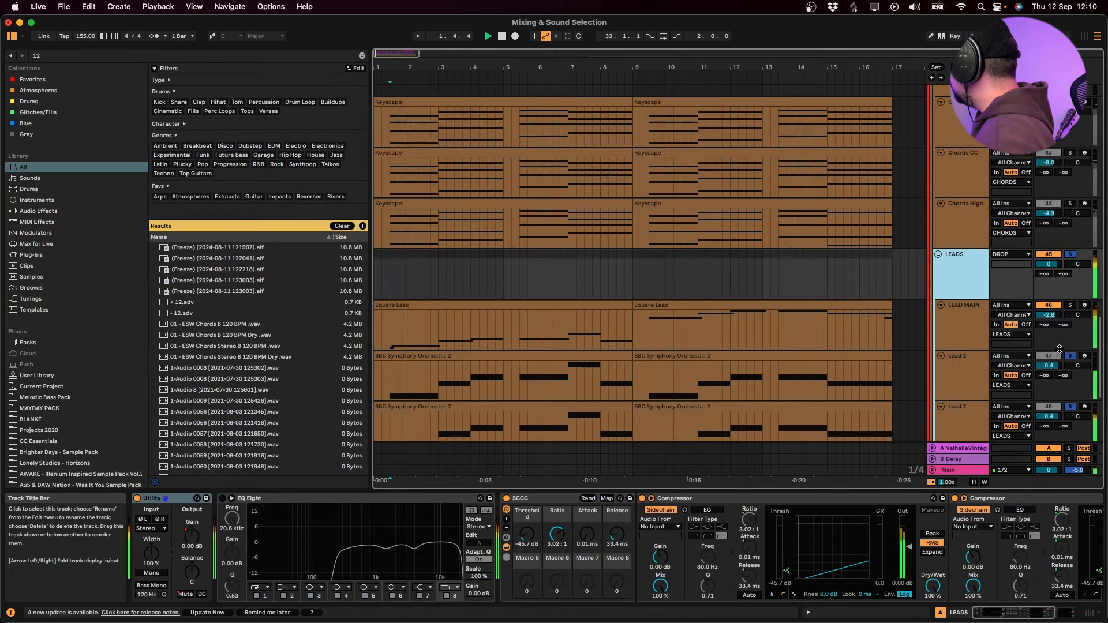
scroll(962, 141, "up", 5)
left_click(962, 141)
scroll(785, 403, "down", 5)
key("space")
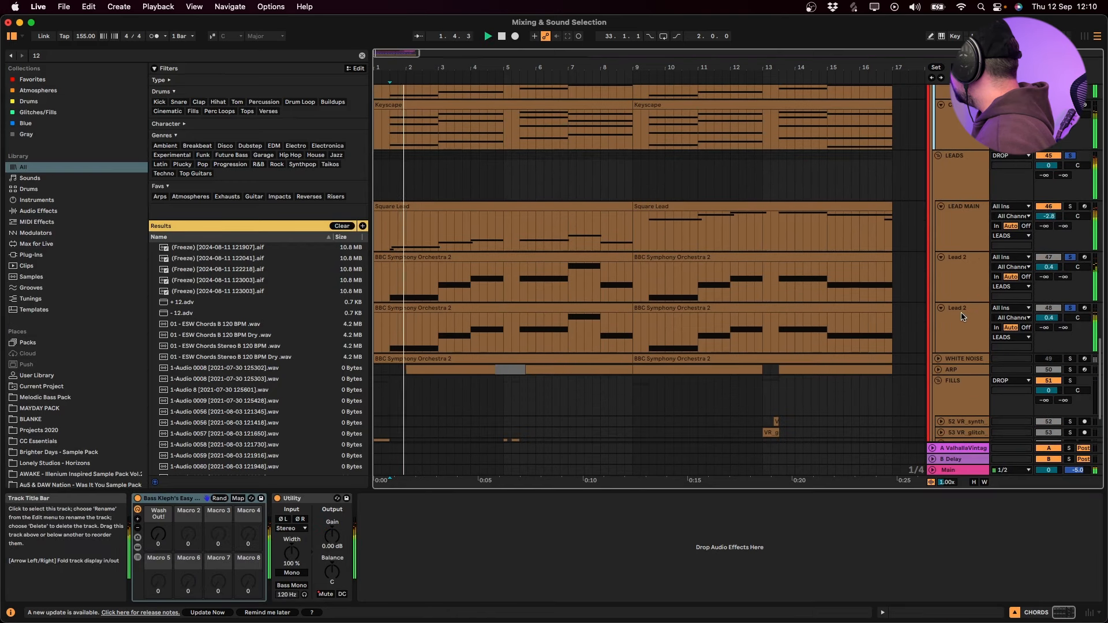
Lower the duplicated Lead 2 track's volume to -4.2 dB
scroll(785, 402, "up", 2)
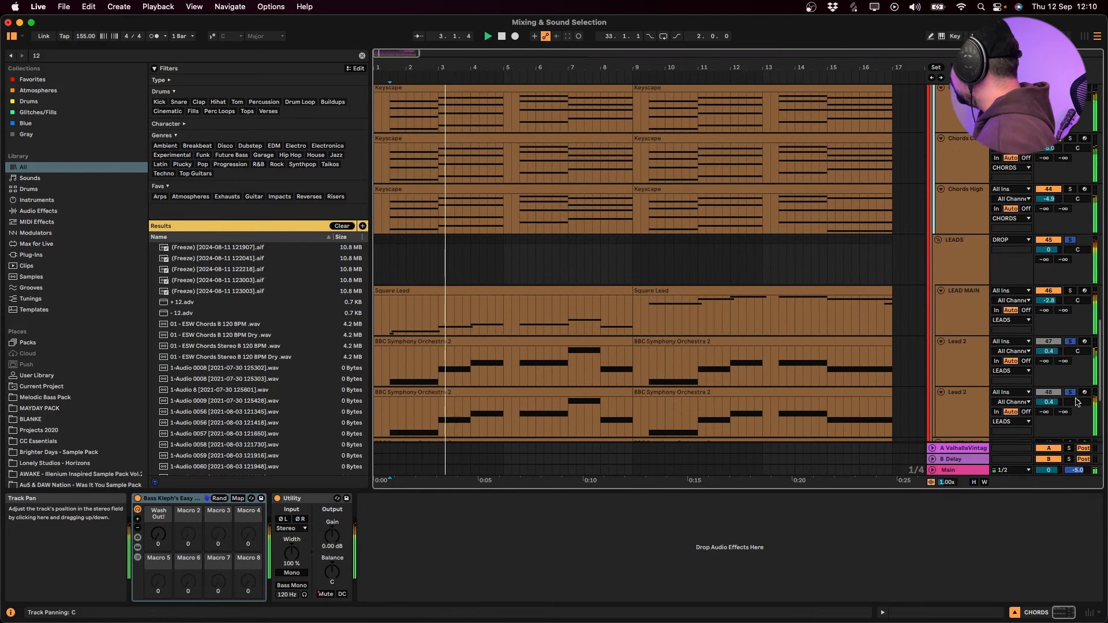
mouse_move(1056, 402)
left_mouse_down()
mouse_move(1056, 422)
mouse_move(1049, 407)
left_mouse_up()
scroll(947, 333, "down", 4)
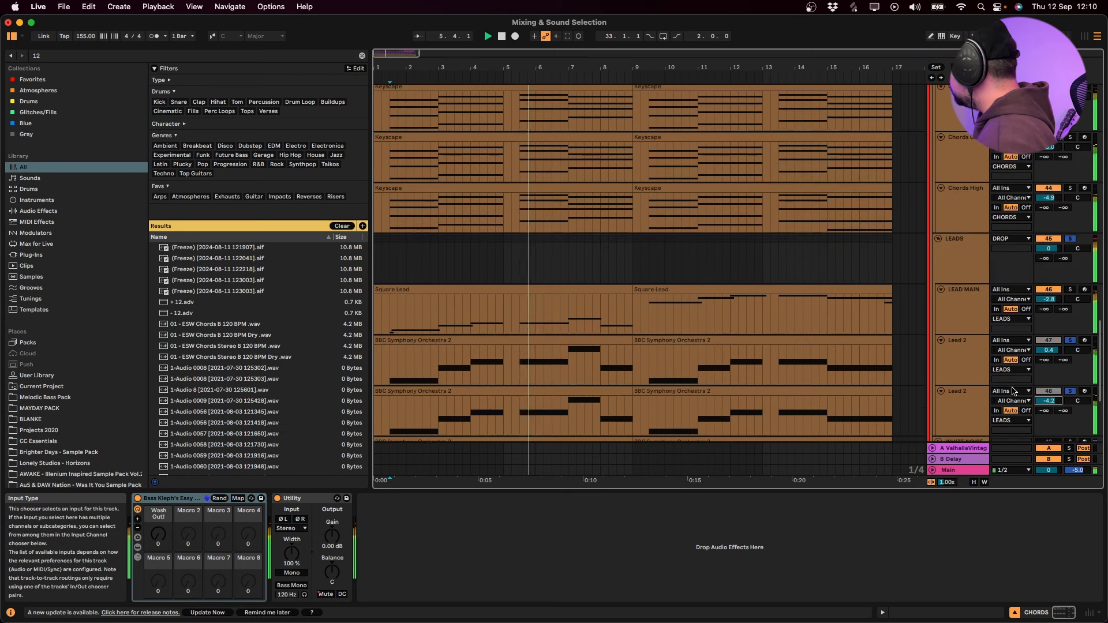
Insert an EQ Eight after Serum on the duplicated Lead 2 track and briefly play it
left_click(946, 333)
key("super+f")
type("EQ")
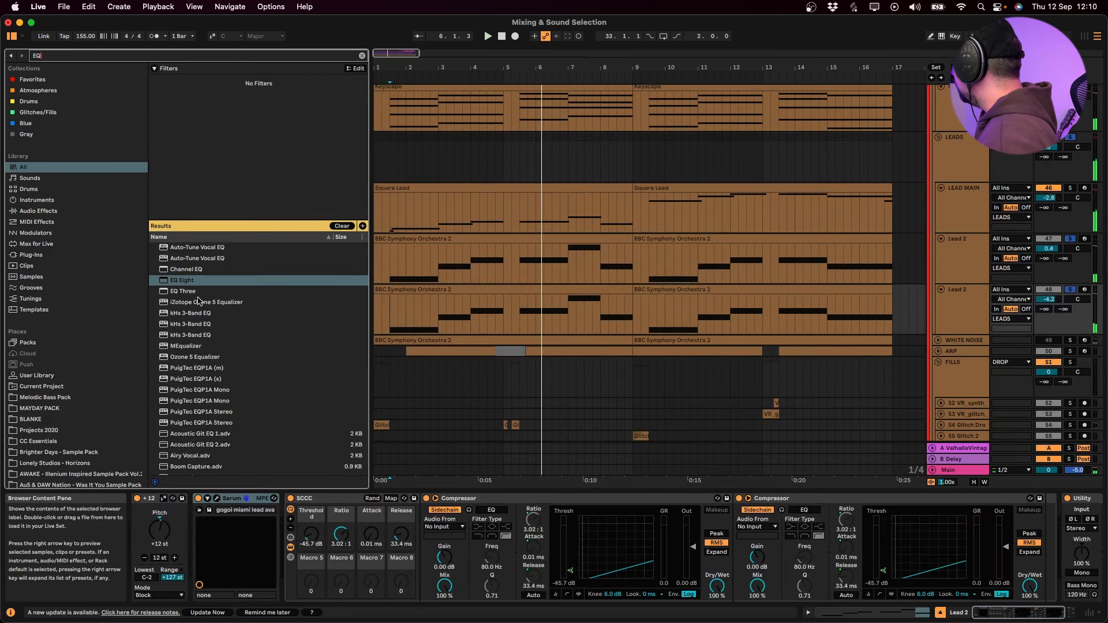
left_click_drag(183, 281, 266, 508)
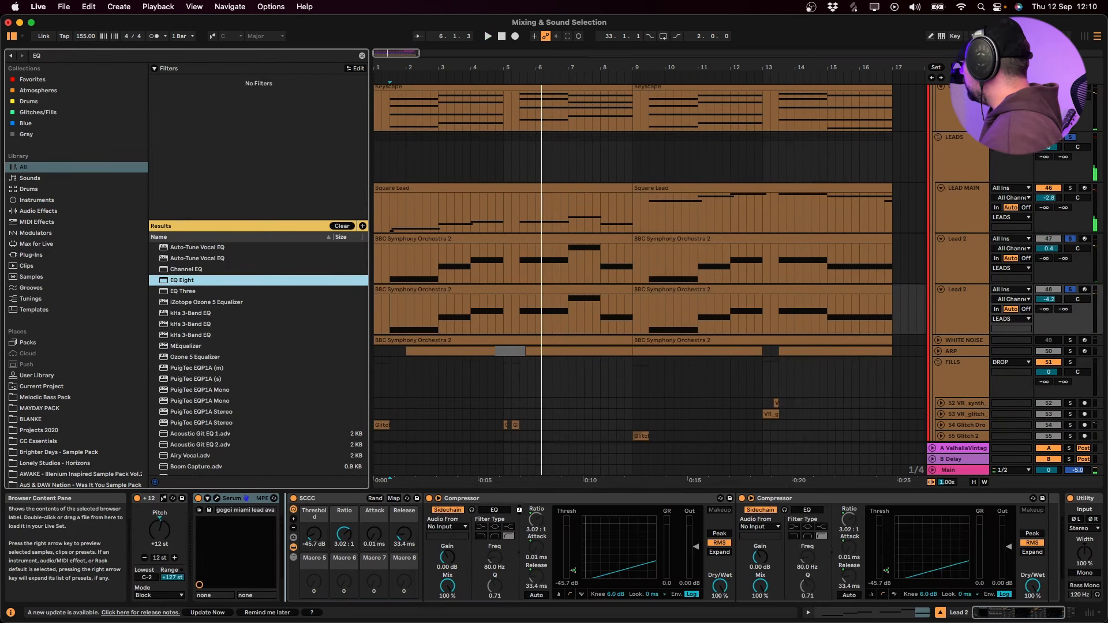
key("space")
key("space")
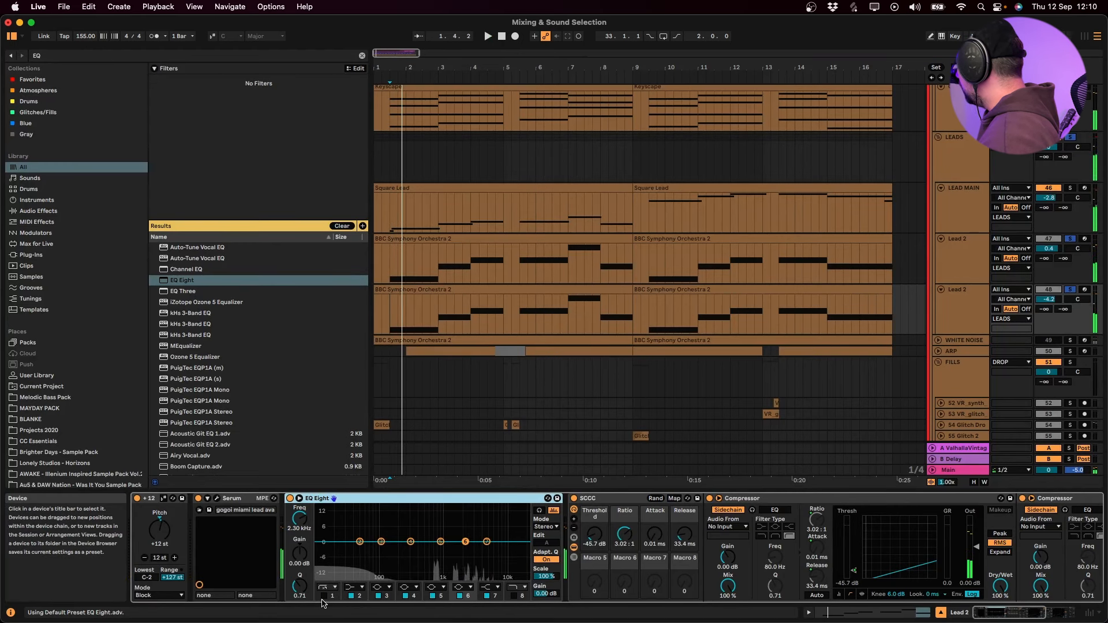
Shape the duplicate's EQ Eight with a low cut at about 454 Hz, a high cut and a -2.36 dB dip at 5.16 kHz
left_click(324, 597)
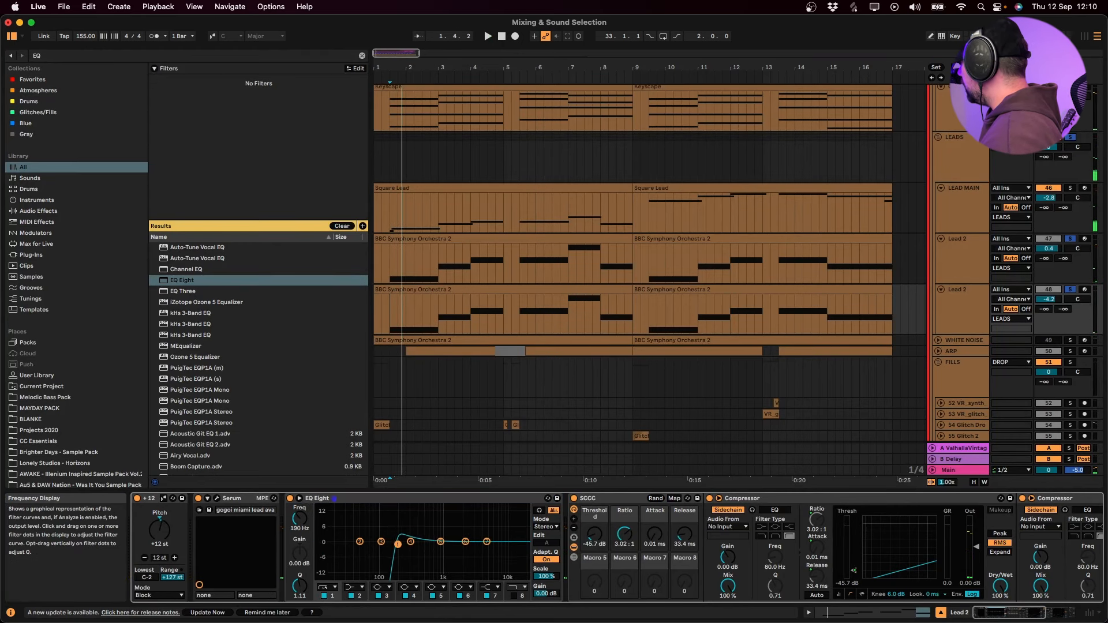
key("space")
left_click_drag(418, 552, 413, 551)
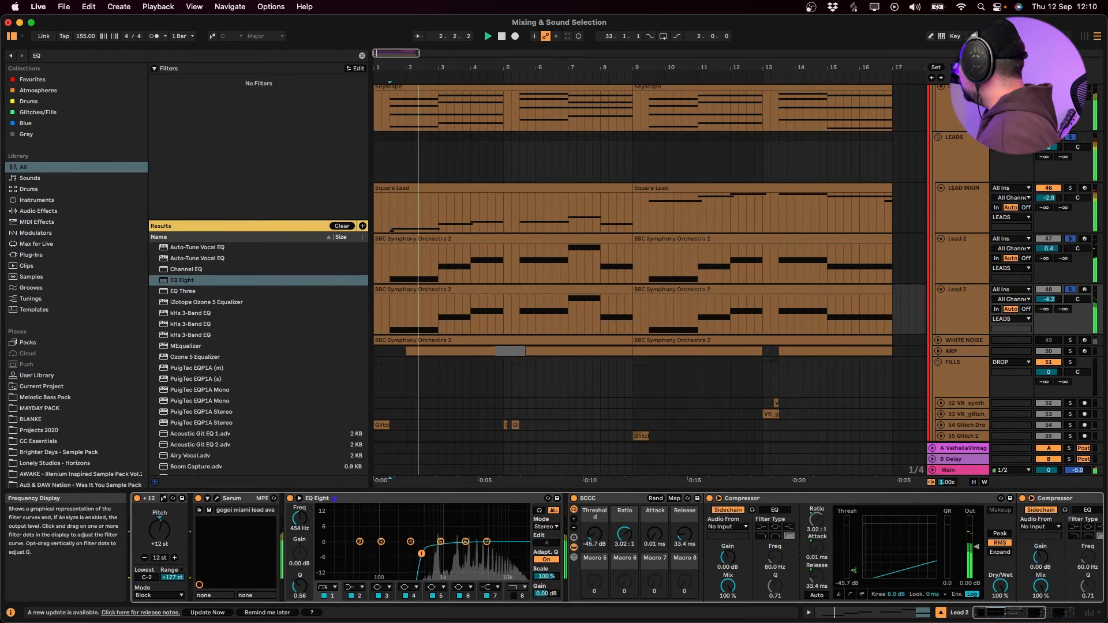
left_click(517, 590)
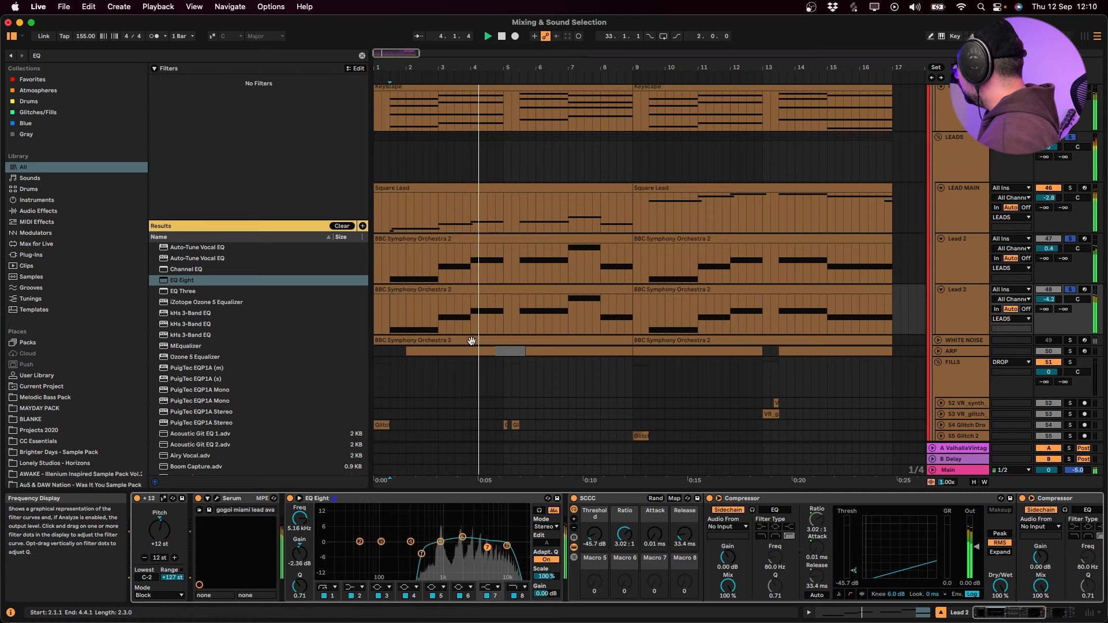
Select both Lead 2 tracks and toggle them off and on during playback to compare the lead stack
left_click(956, 268, "shift")
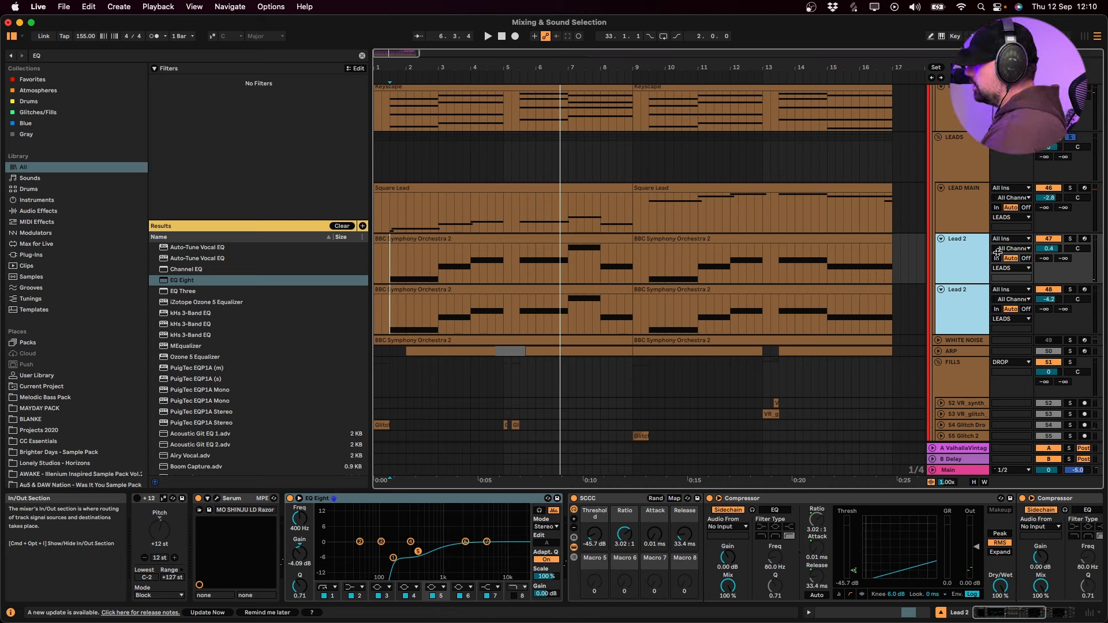
key("space")
left_click(1055, 241)
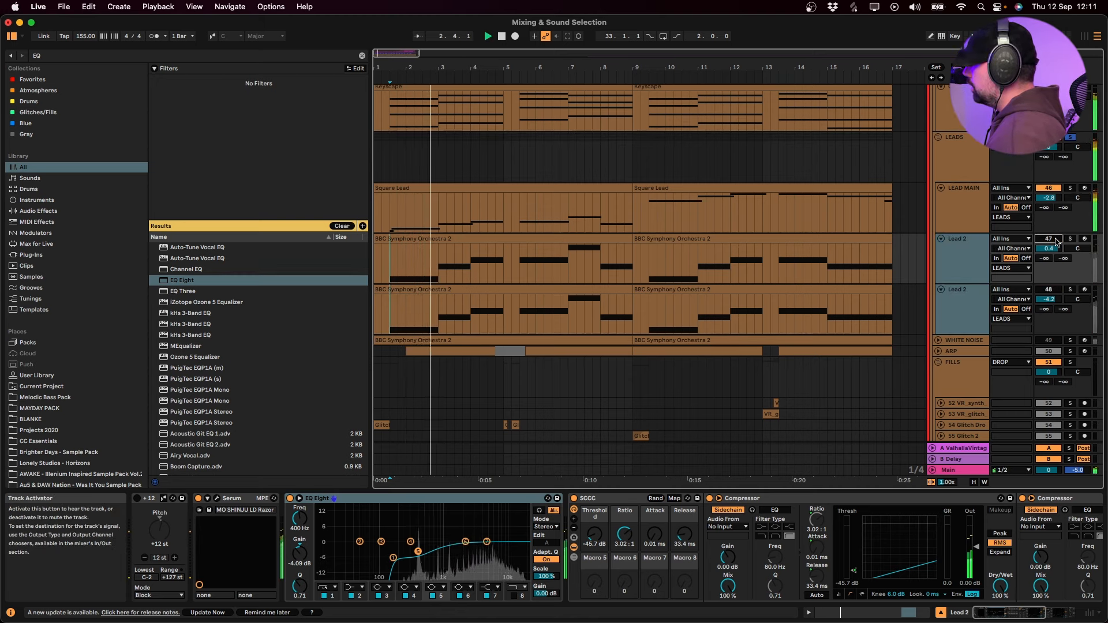
left_click(1055, 241)
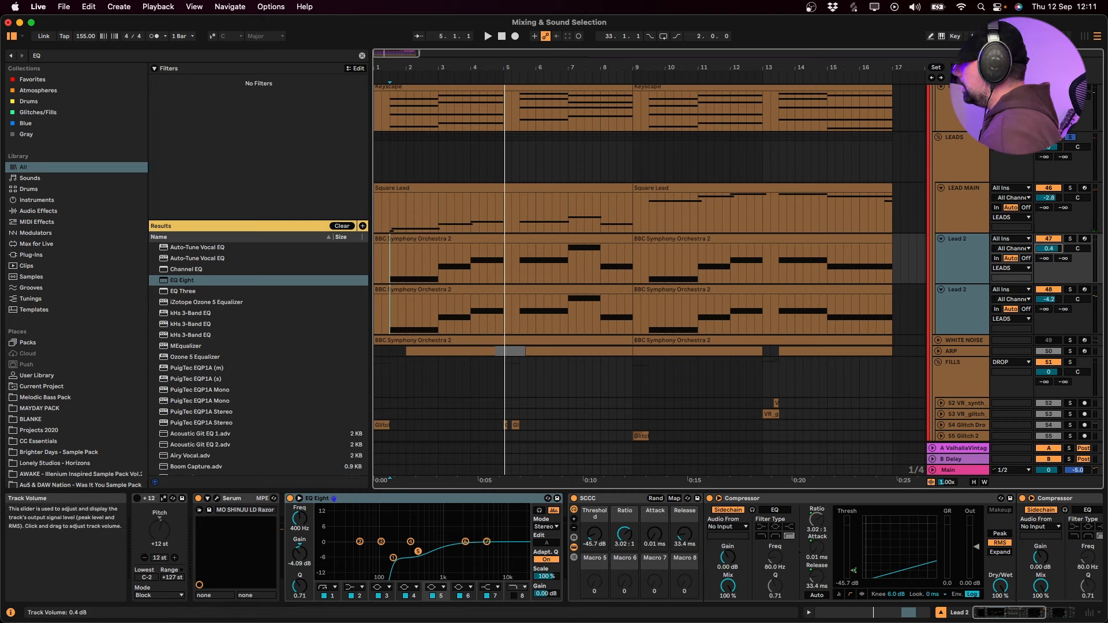
Lower the volumes of the two selected Lead 2 tracks to 0.1 dB and -4.5 dB
key("space")
left_click_drag(1055, 251, 1056, 252)
key("space")
Unsolo the LEADS group, play the full drop from the start and lower the duplicated Lead 2 track's volume to -5.8 dB
scroll(1042, 222, "up", 4)
left_click(1070, 240)
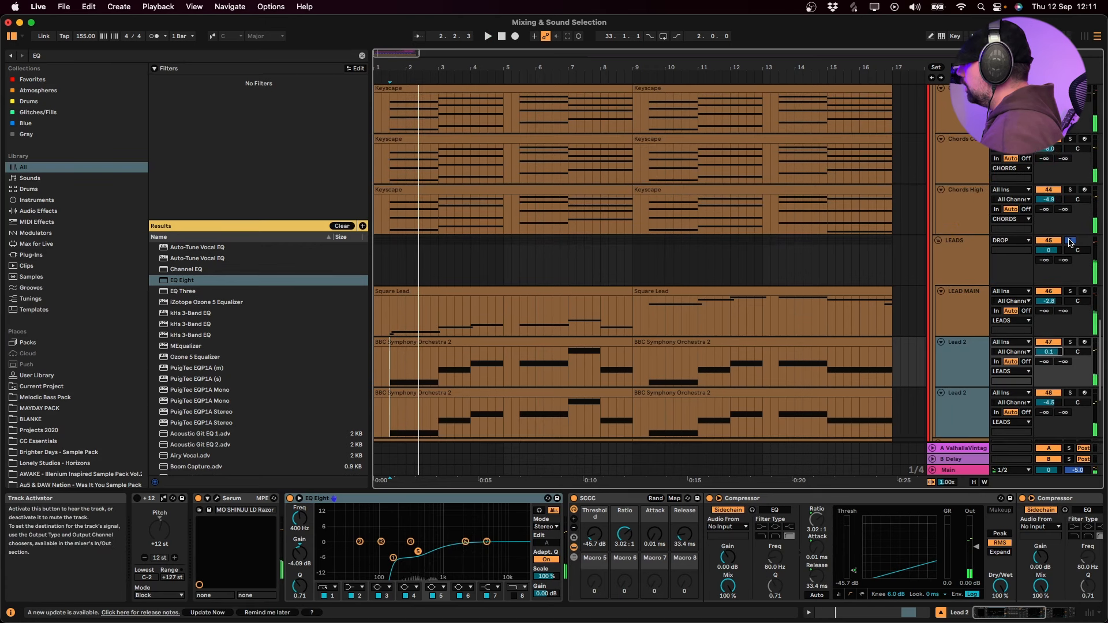
left_click(378, 266)
key("space")
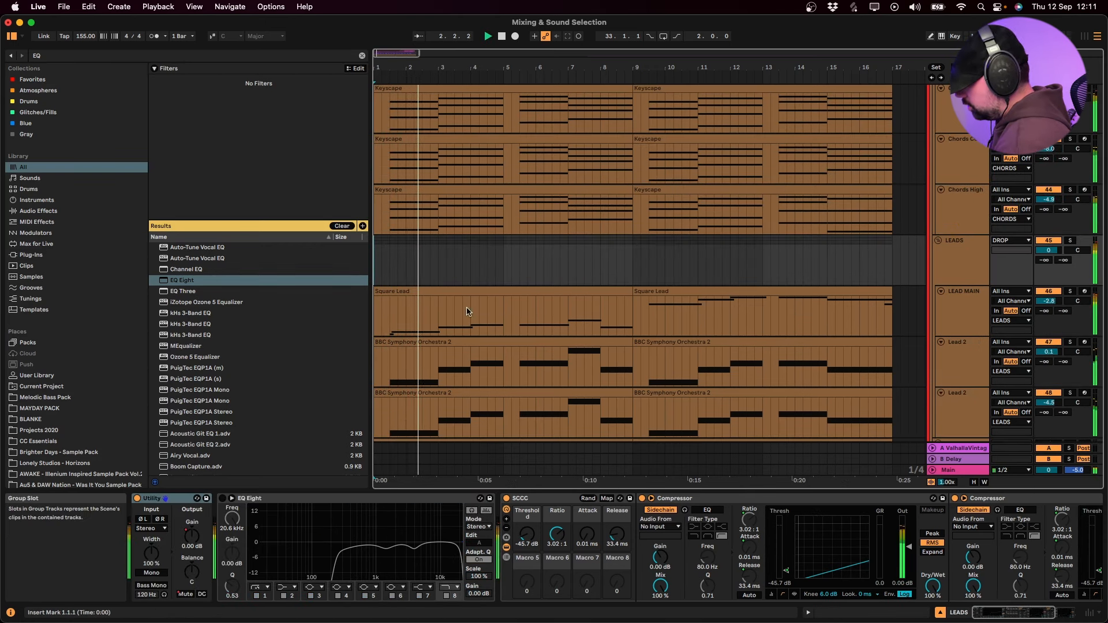
scroll(459, 307, "down", 3)
left_click_drag(1049, 336, 1049, 343)
Unfold the WHITE NOISE track, switch it on and solo it for playback from its first note
left_click(947, 379)
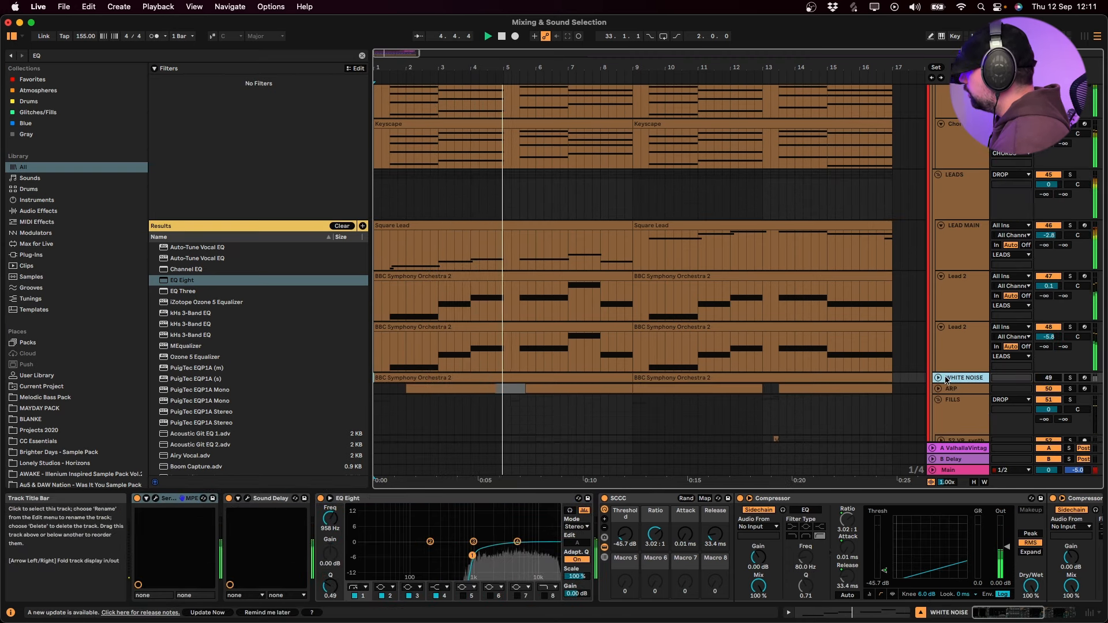
key("space")
left_click(938, 378)
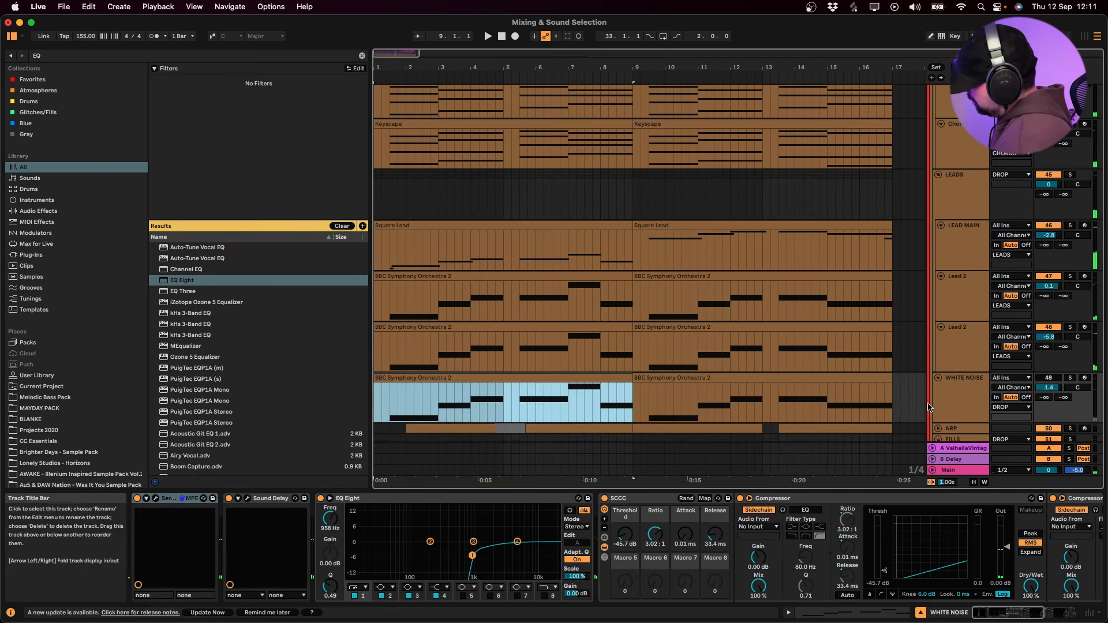
left_click(1071, 380)
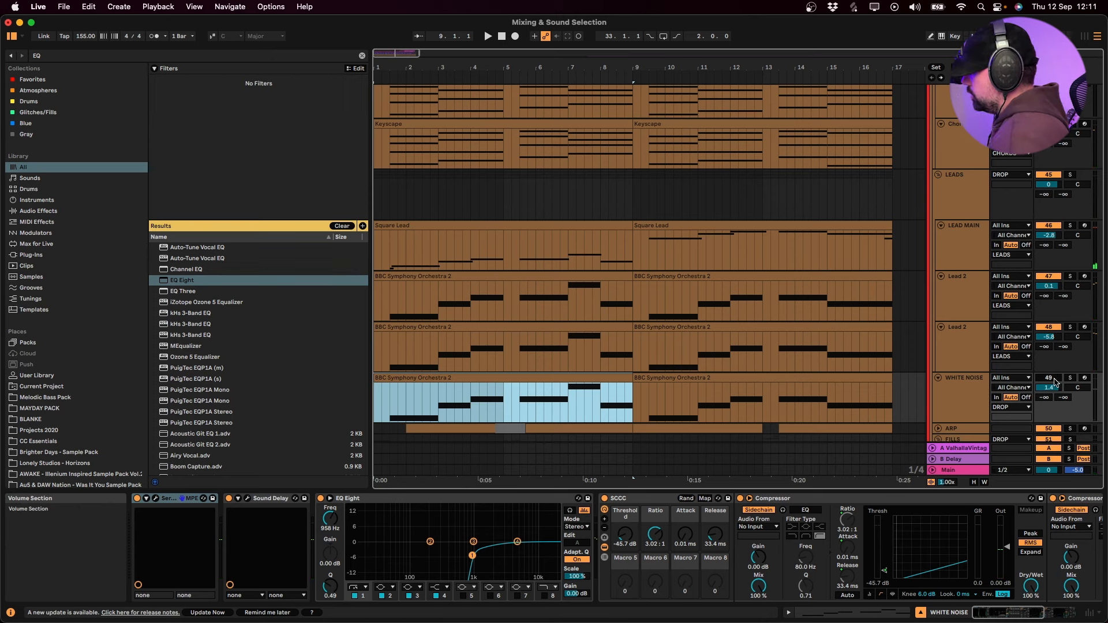
left_click(390, 408)
key("space")
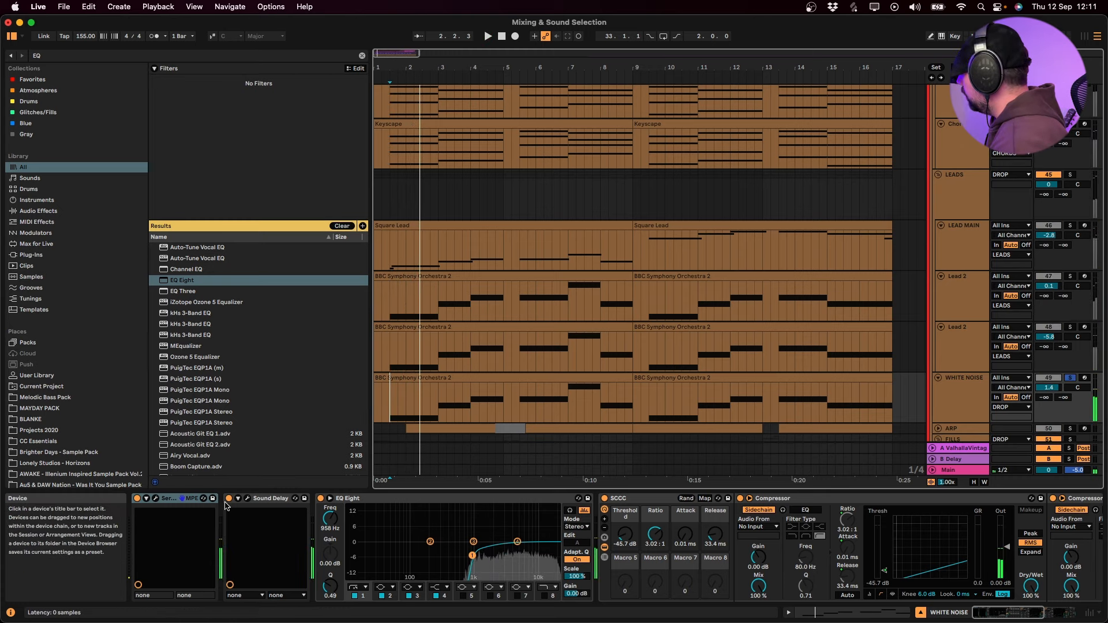
Bypass the Sound Delay device on the WHITE NOISE track while listening to the noise
left_click(225, 507)
left_click(246, 499)
left_click(247, 499)
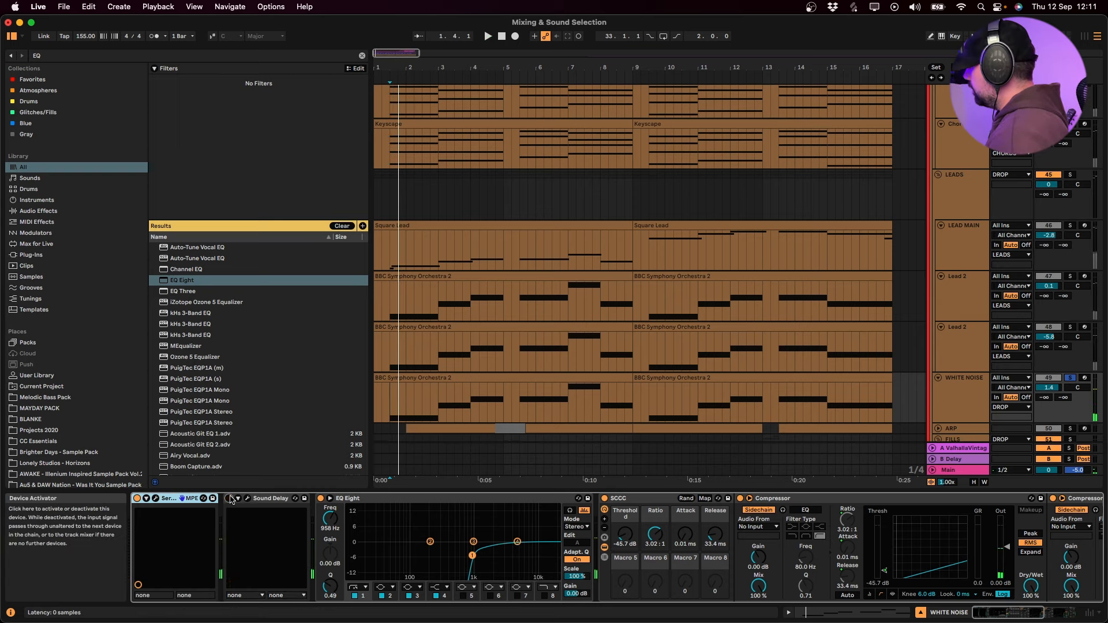
Search the browser for HAAS and insert kHs Haas after Sound Delay on the WHITE NOISE track
key("super+f")
type("HAAS")
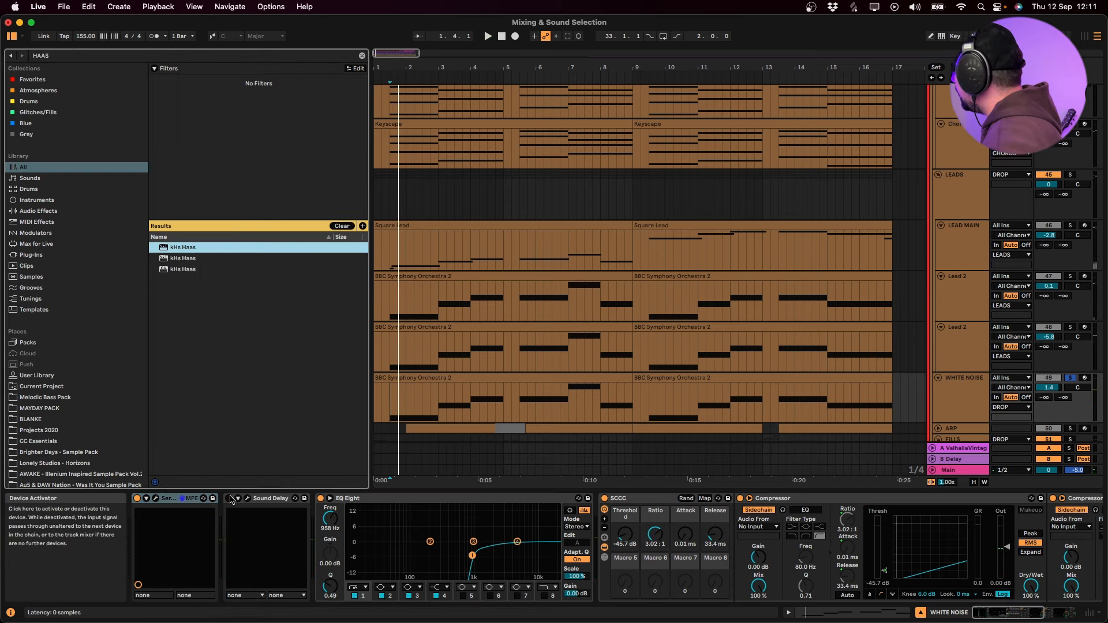
left_click_drag(296, 464, 315, 505)
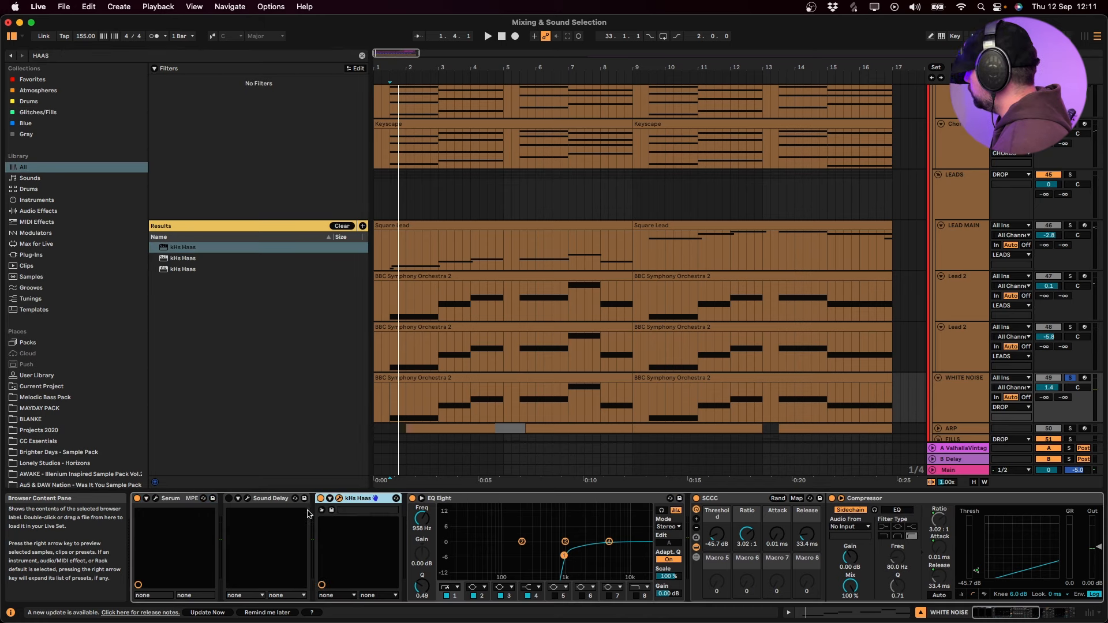
Raise the Haas delay, compare Haas with Sound Delay during playback and keep only Haas active, then close its window
key("space")
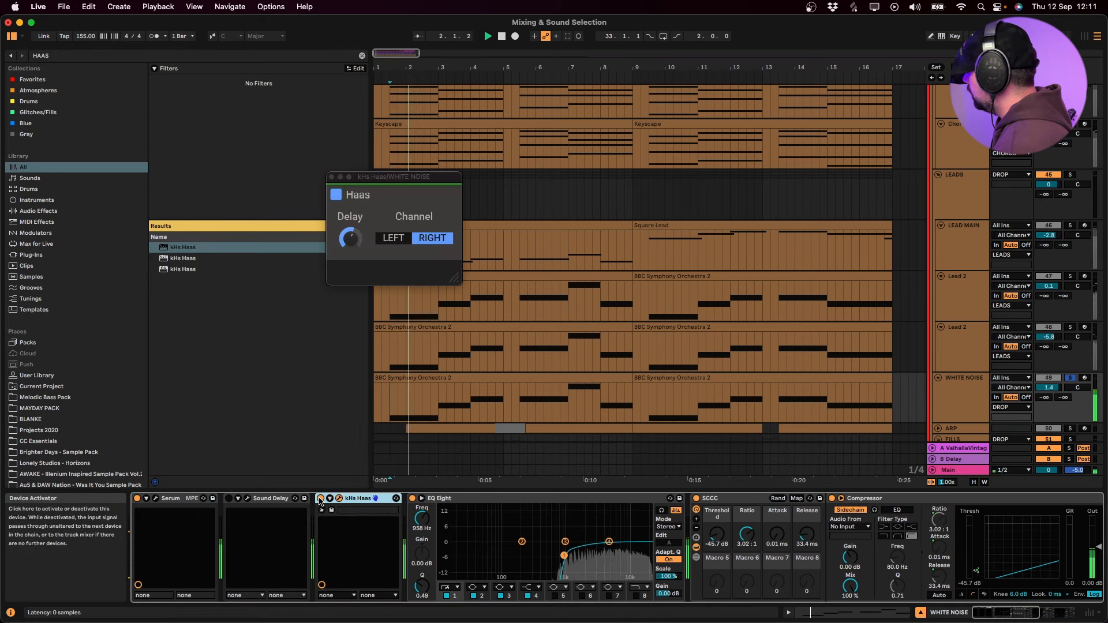
left_click(230, 499)
left_click_drag(348, 237, 358, 246)
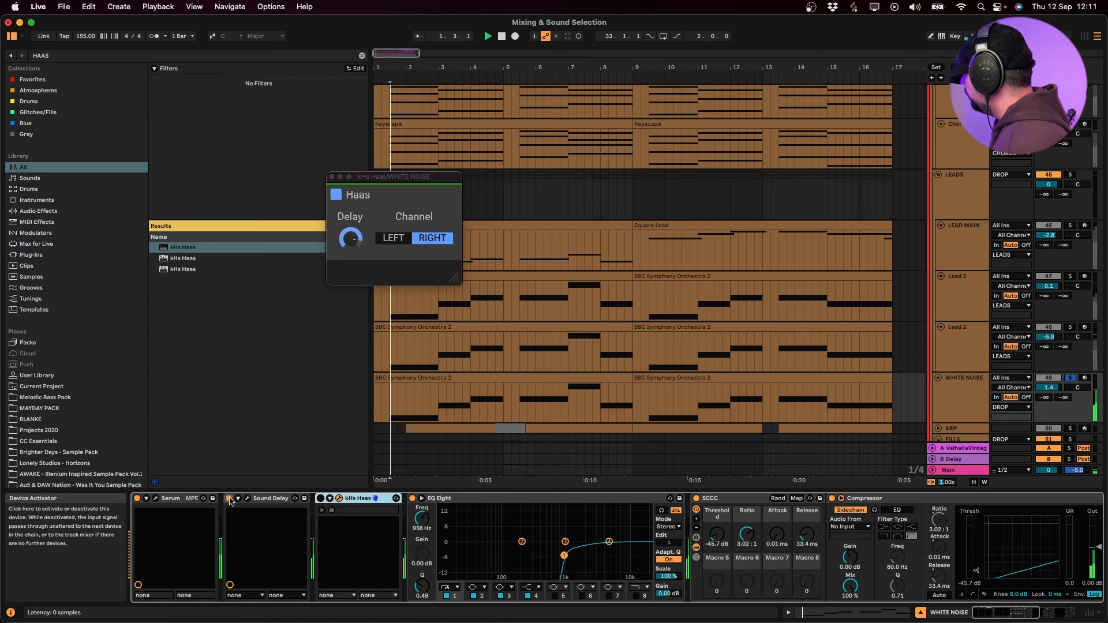
left_click(319, 499)
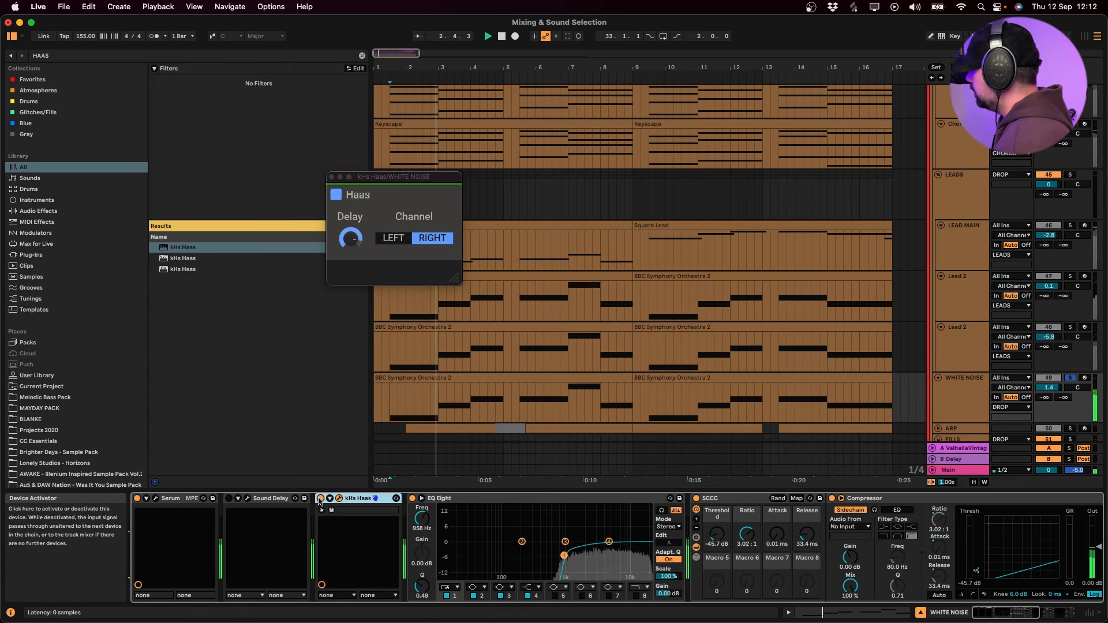
left_click(332, 176)
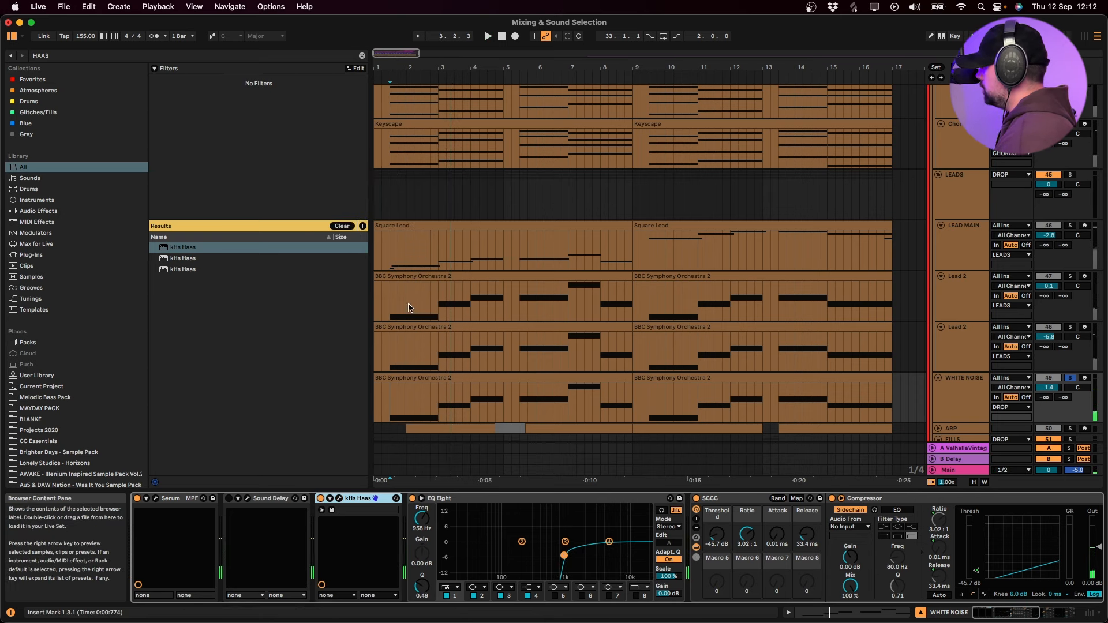
Unsolo the WHITE NOISE track and play it in the full mix from the start
left_click(397, 410)
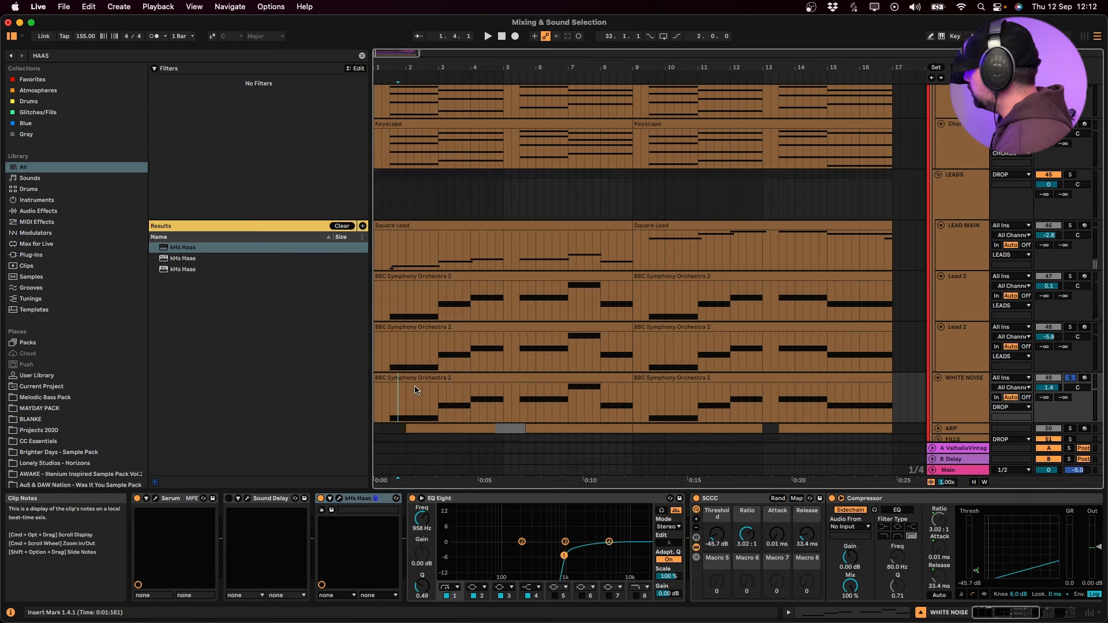
scroll(402, 352, "down", 3)
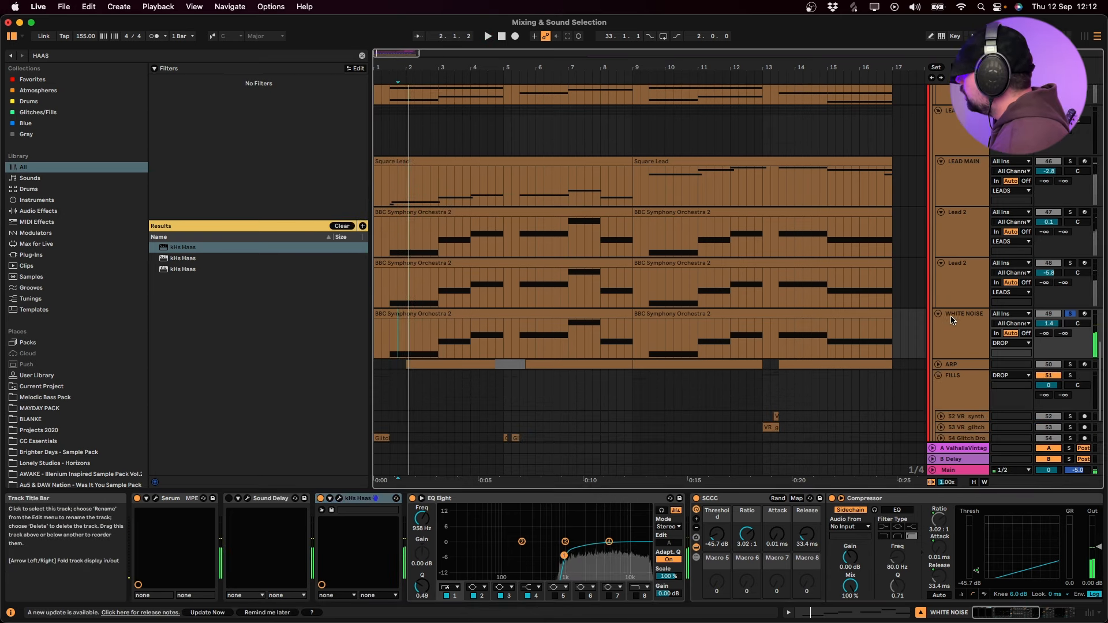
left_click(381, 315)
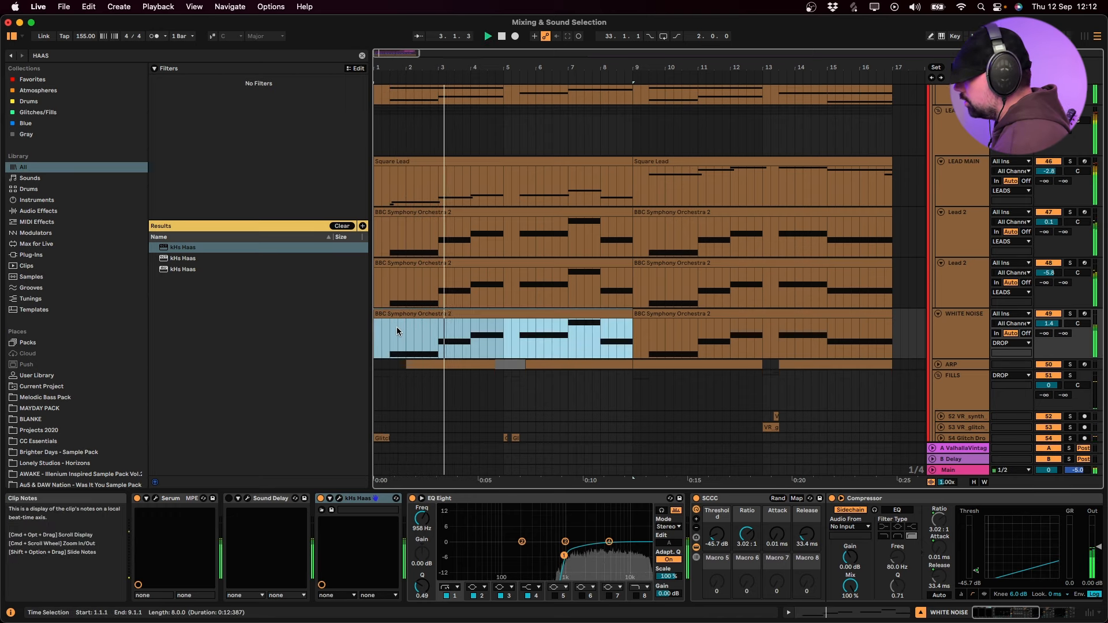
Insert a new audio track between the WHITE NOISE and ARP tracks
scroll(682, 379, "down", 3)
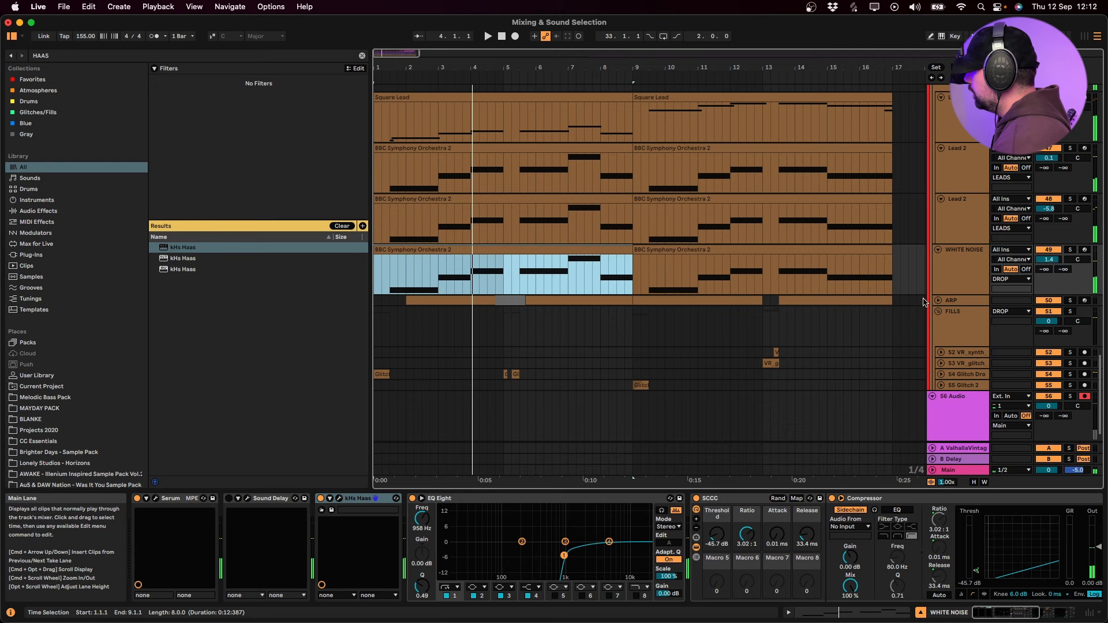
left_click(961, 311)
left_click(955, 300)
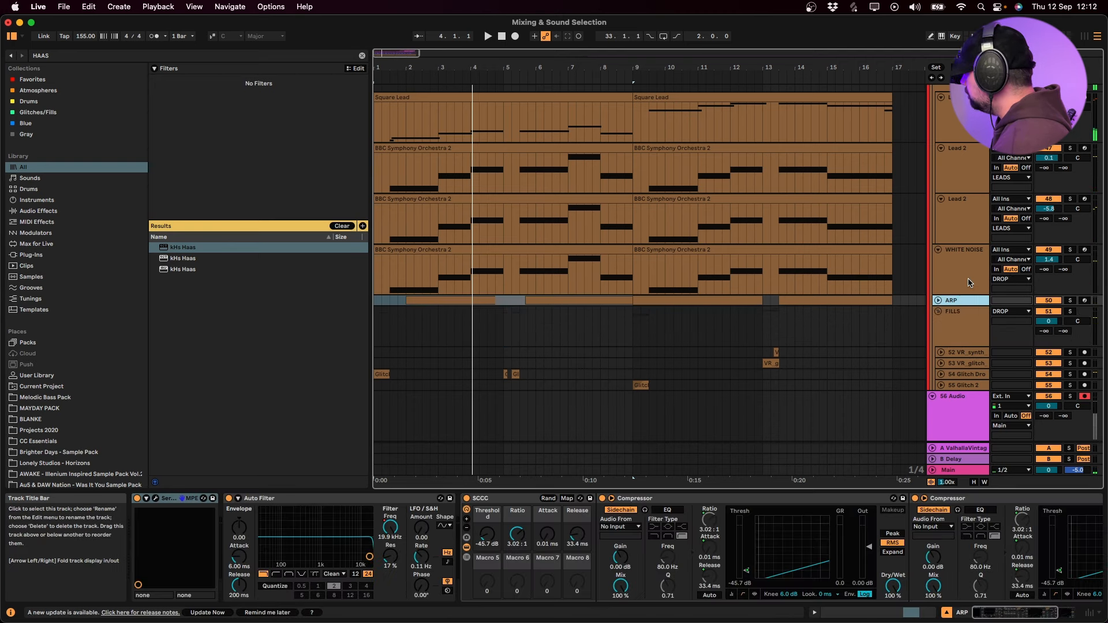
left_click(969, 283)
key("super+t")
Clear the browser search, collapse the pad_one_shots folder and open the Nurko atmospheres folders in the Atmospheres collection
left_click(341, 226)
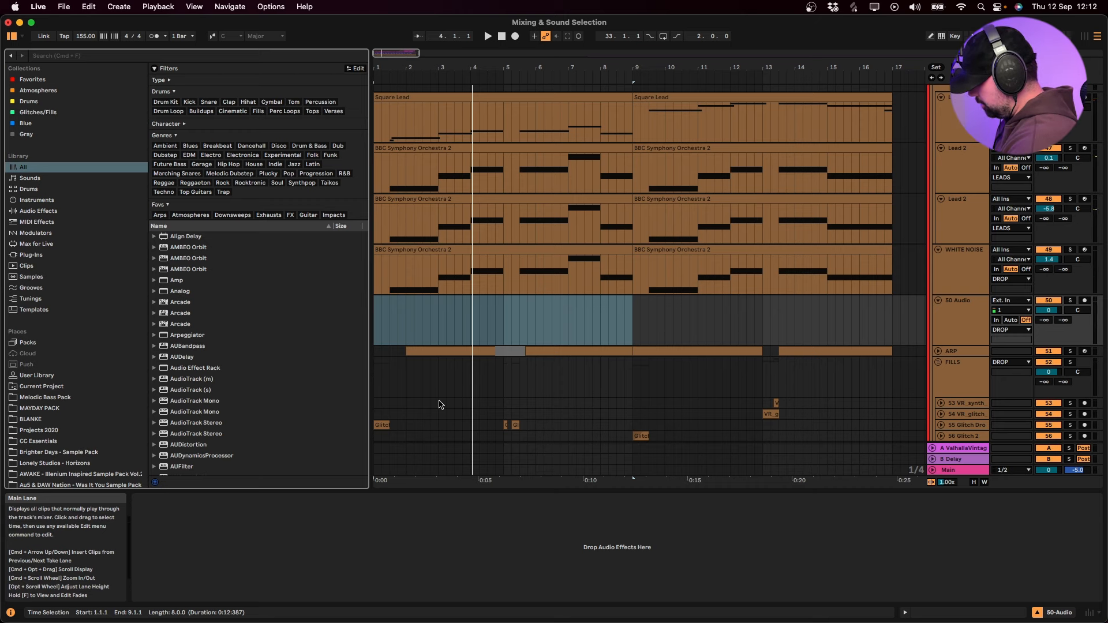
left_click(39, 90)
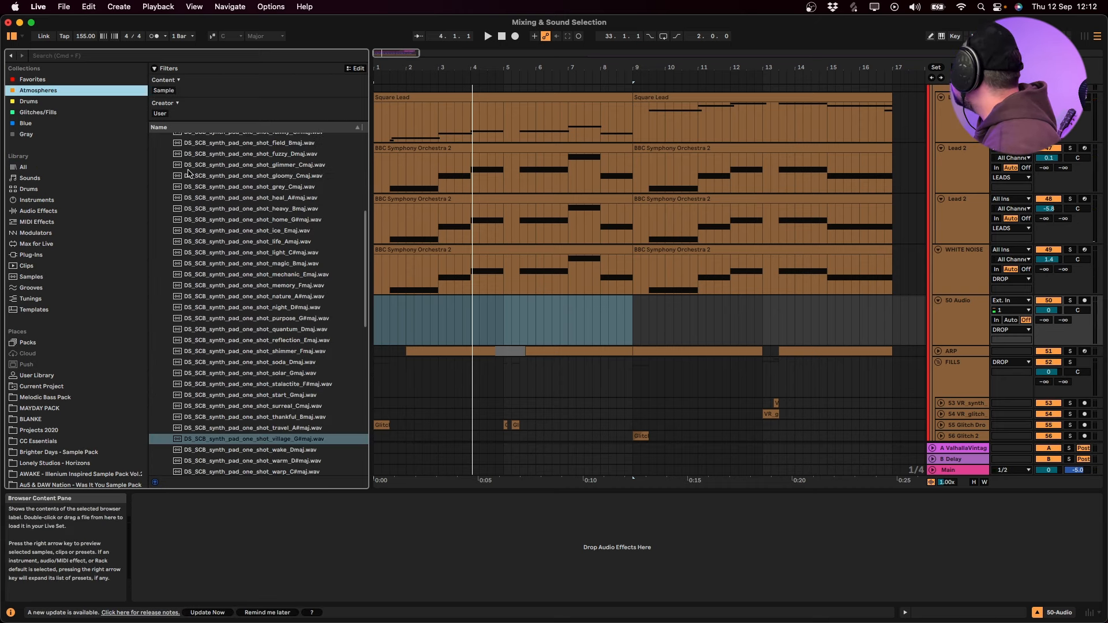
left_click(278, 428)
key("Left")
key("Left")
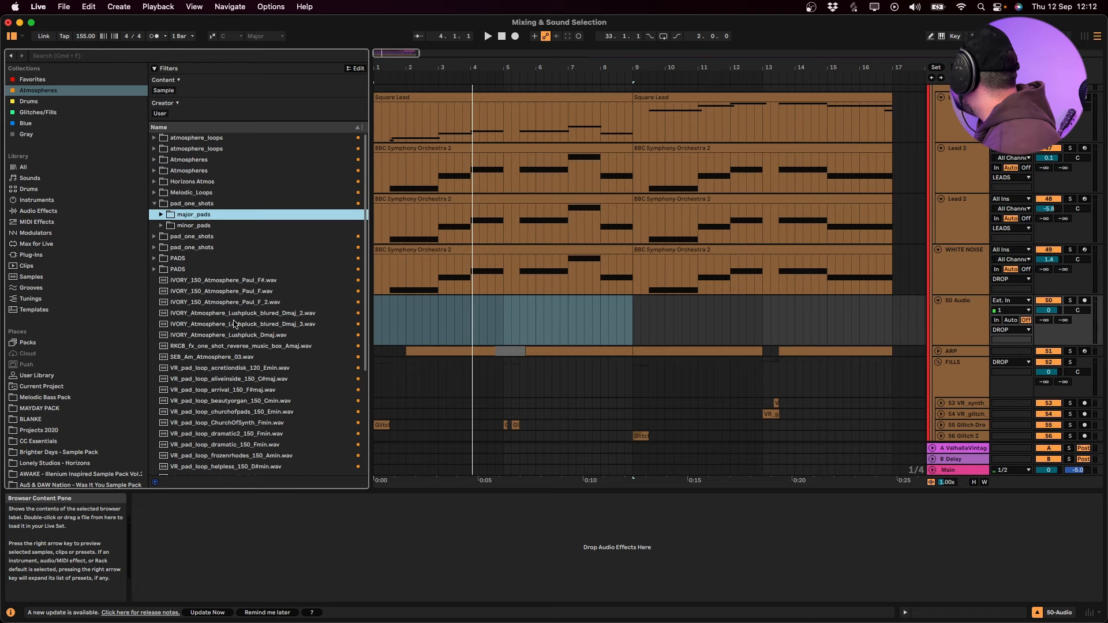
key("Left")
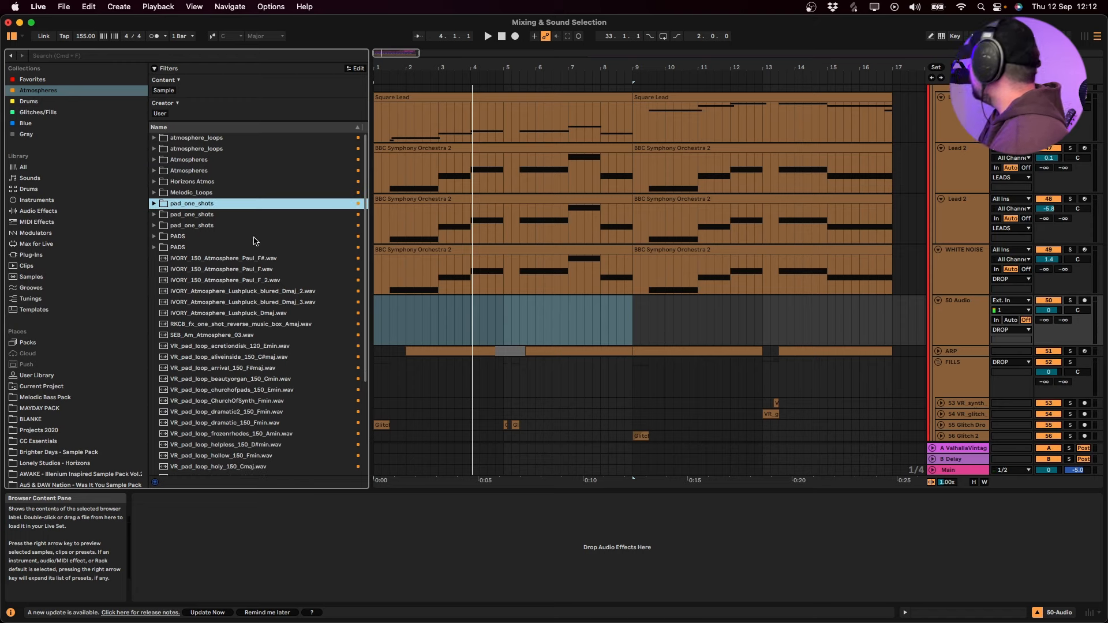
left_click(206, 168)
key("Right")
key("Down")
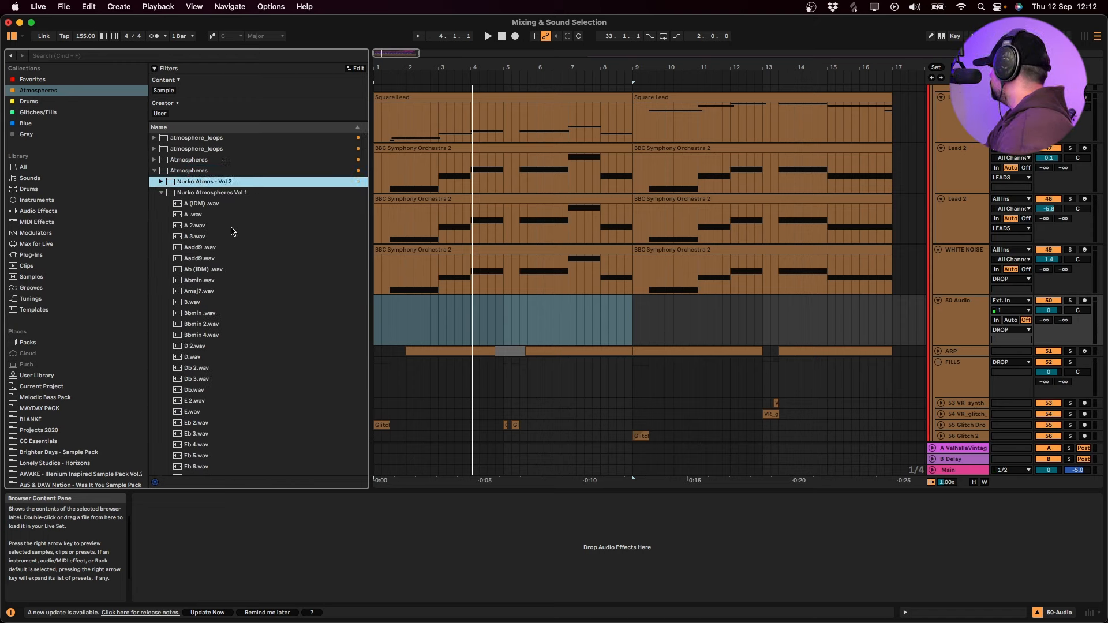
Audition samples in Nurko Atmospheres Vol 1, including the G ones, and lower the preview volume to -11.3 dB
left_click(220, 216)
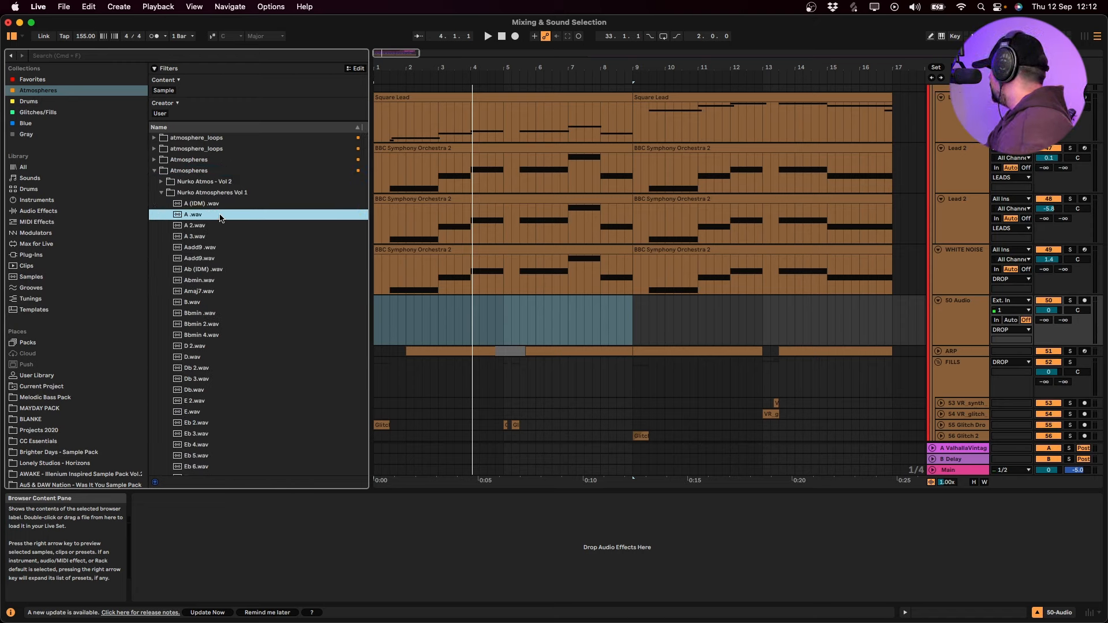
left_click(214, 302)
scroll(223, 306, "down", 3)
scroll(238, 314, "down", 10)
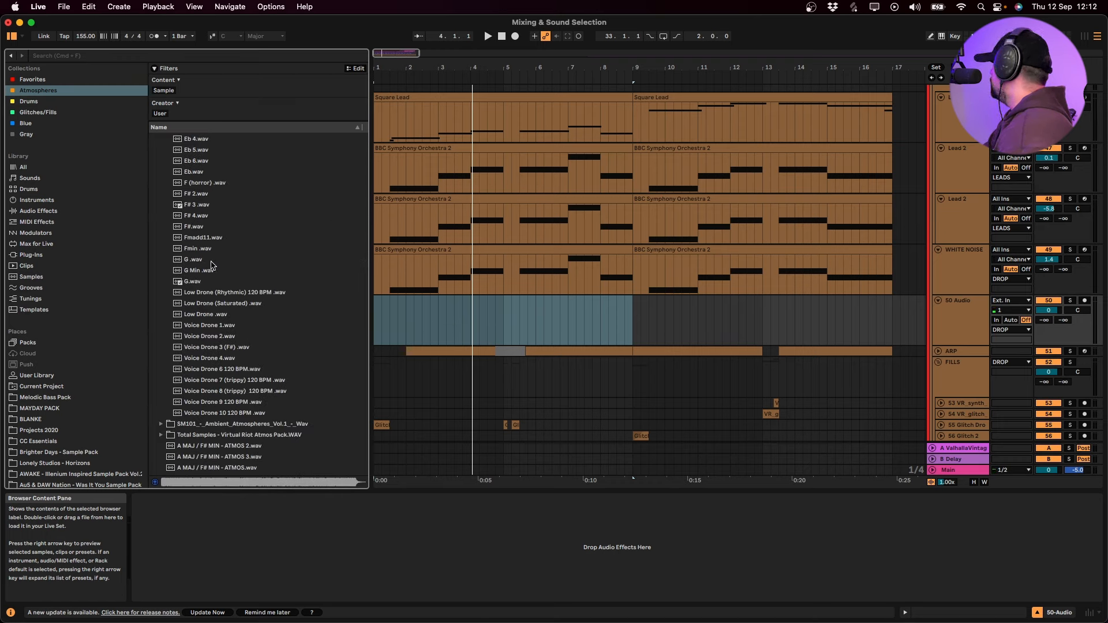
left_click_drag(1078, 470, 1078, 480)
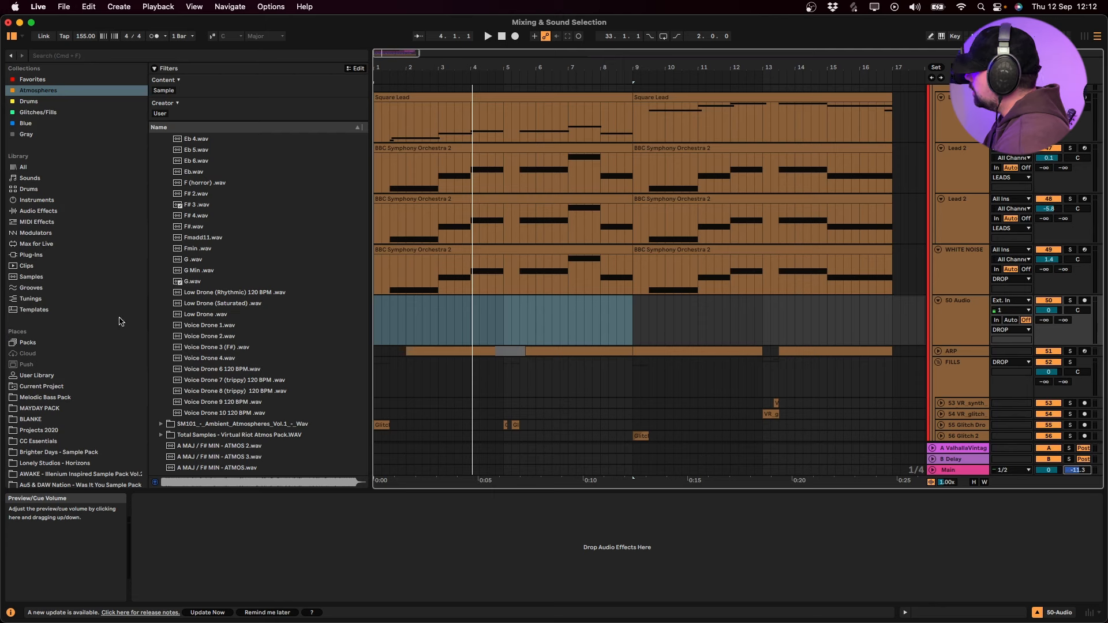
left_click(189, 261)
left_click(194, 272)
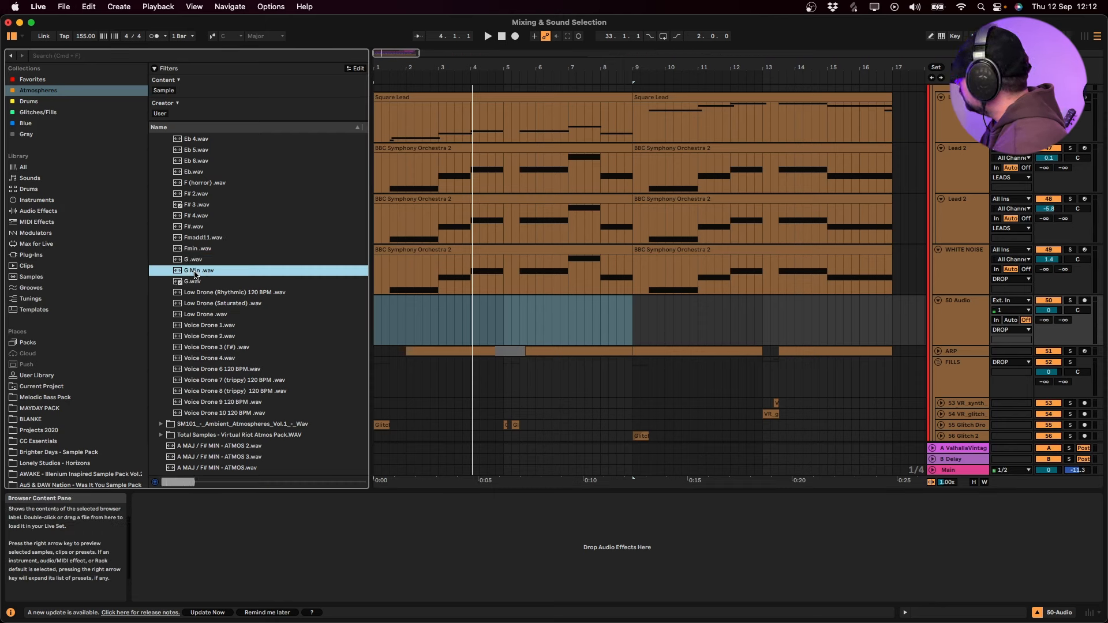
left_click(194, 283)
Place G.wav at the start of the new audio track, solo it and set its volume to -9.8 dB
left_click_drag(186, 284, 378, 312)
key("s")
key("space")
mouse_move(1048, 311)
left_mouse_down()
mouse_move(1048, 332)
mouse_move(1048, 306)
left_mouse_up()
key("space")
Transpose the G atmosphere clip up 4 semitones and play it soloed
double_click(729, 309)
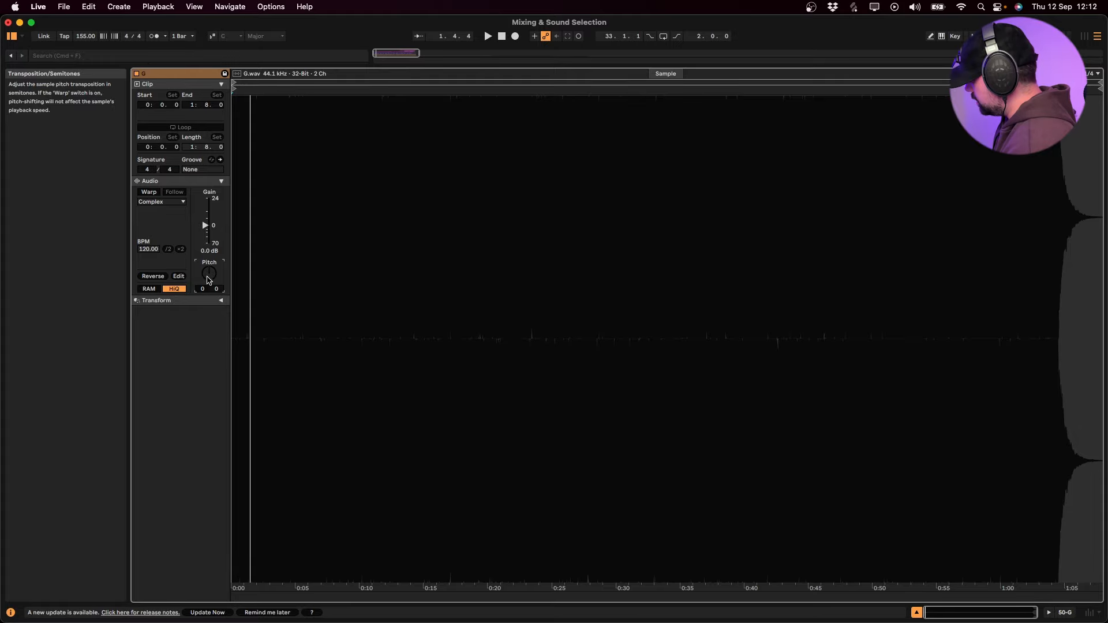
key("space")
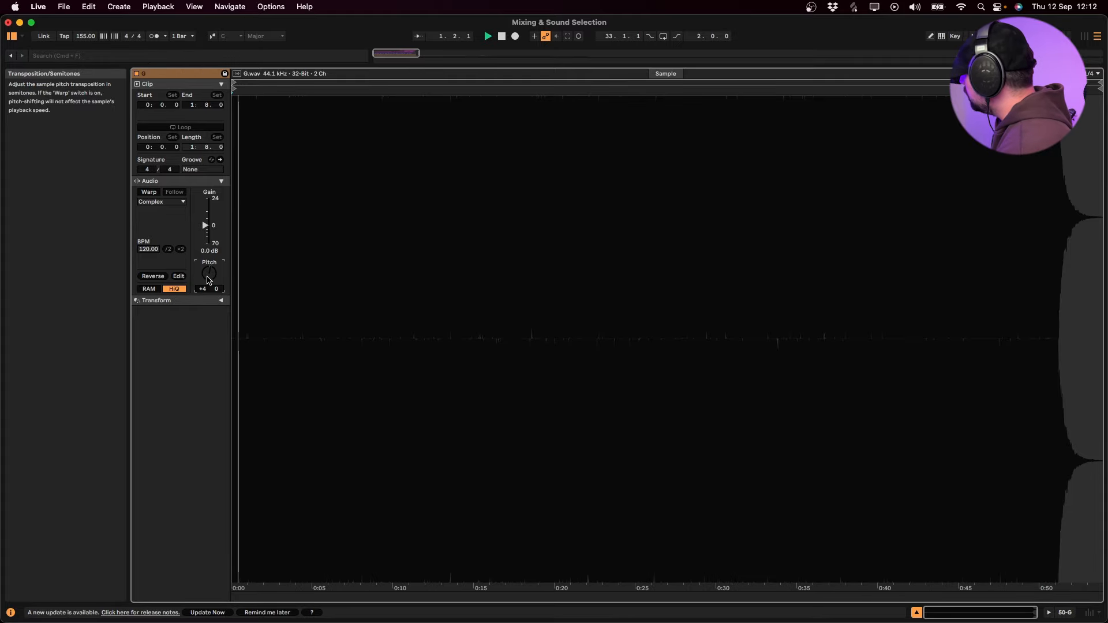
key("super+alt+e")
key("super+a")
key("space")
key("space")
key("s")
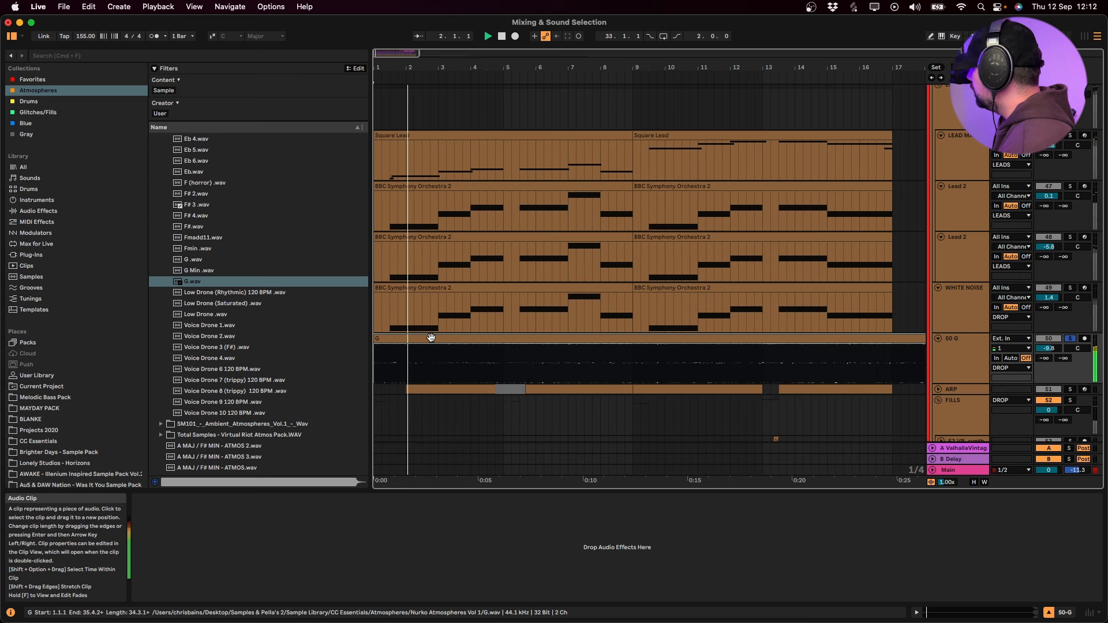
Solo the CHORDS group and play it from bar 1.3 to compare it with the G atmosphere
scroll(912, 286, "up", 5)
key("space")
scroll(986, 214, "up", 4)
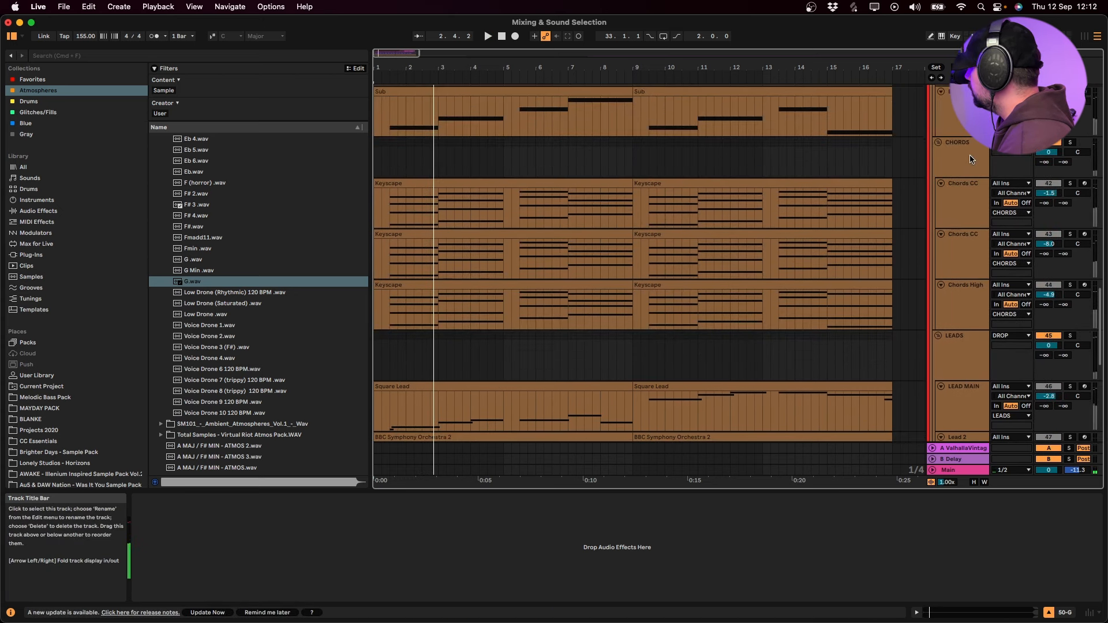
left_click(967, 144)
key("s")
key("space")
left_click(390, 162)
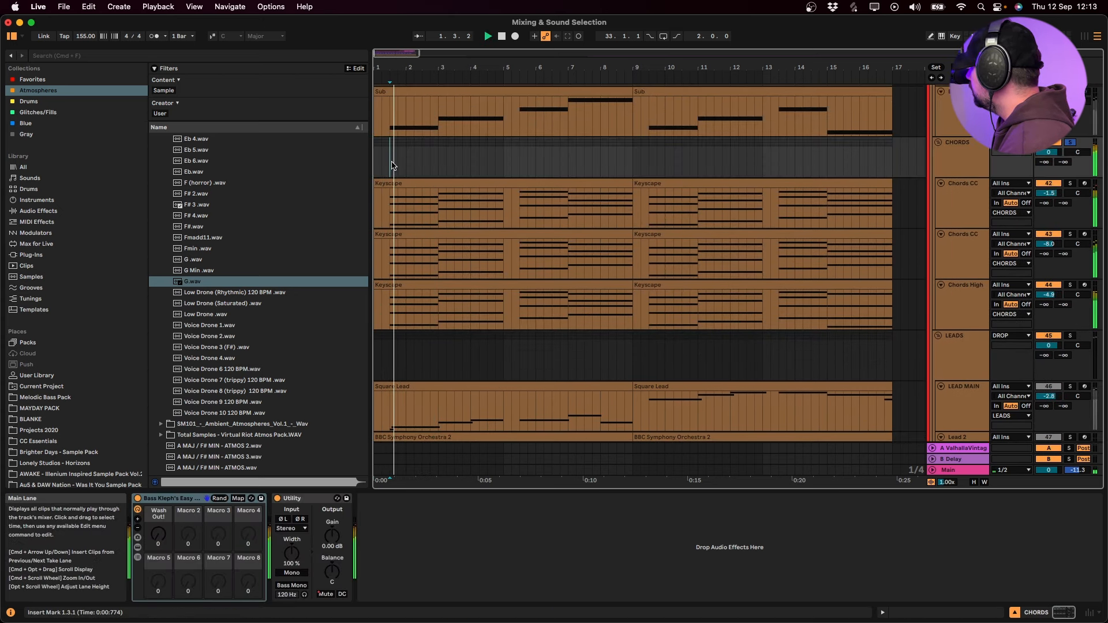
key("space")
Solo the G atmosphere track again and add EQ Eight to it from the browser
scroll(475, 282, "down", 5)
left_click(458, 380)
key("s")
key("super+f")
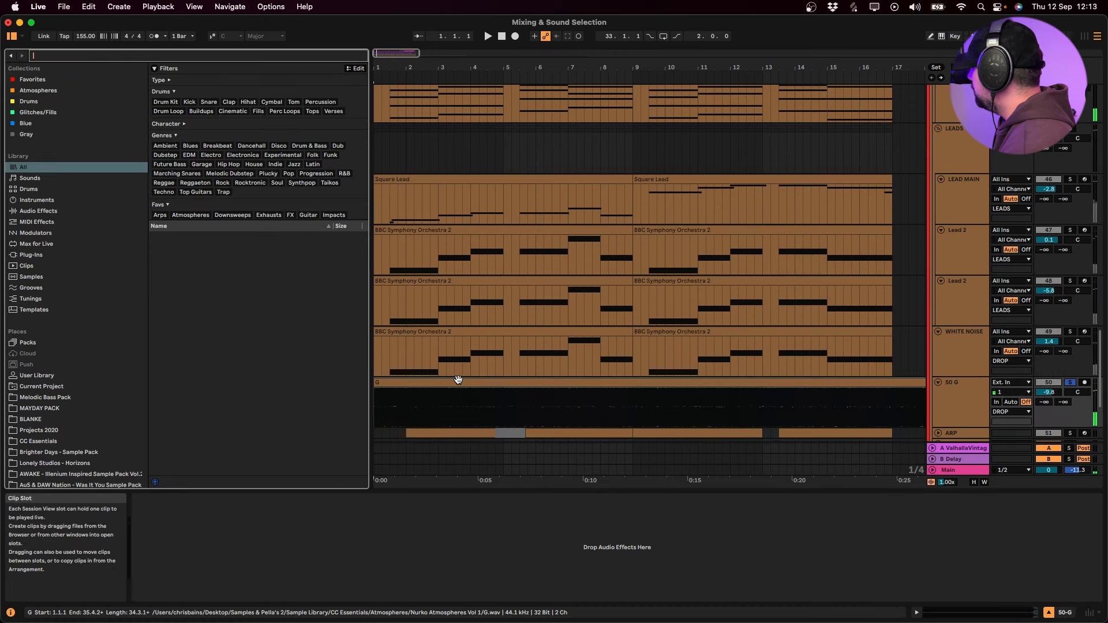
type("EQ")
key("Down")
key("Down")
key("Down")
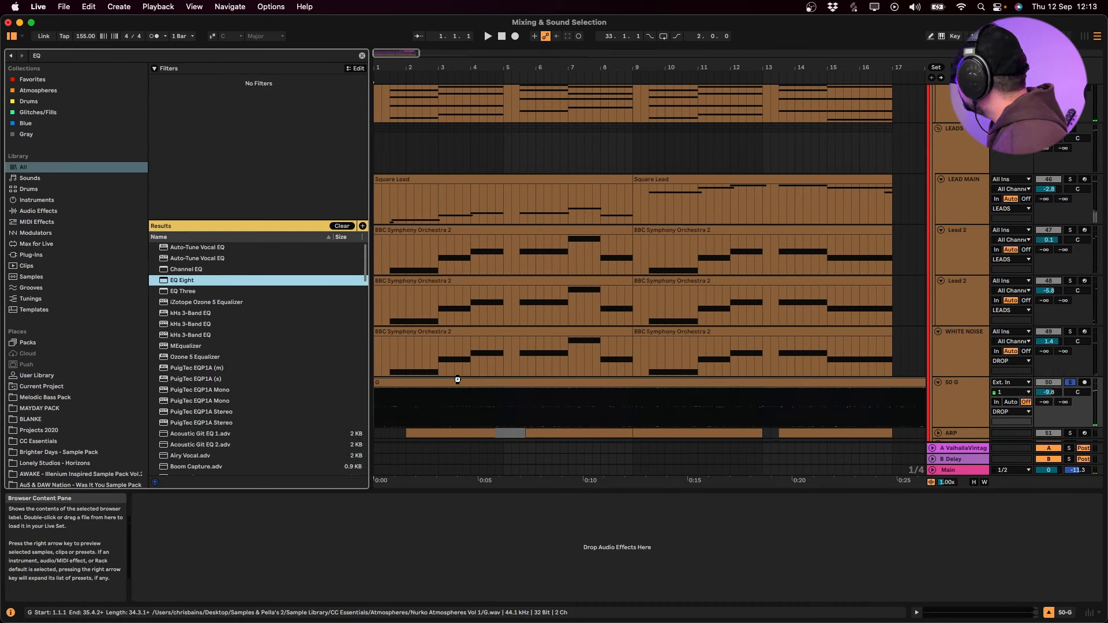
key("Return")
Play the soloed G atmosphere and raise EQ Eight's band 1 low cut to 426 Hz
key("space")
left_click(171, 596)
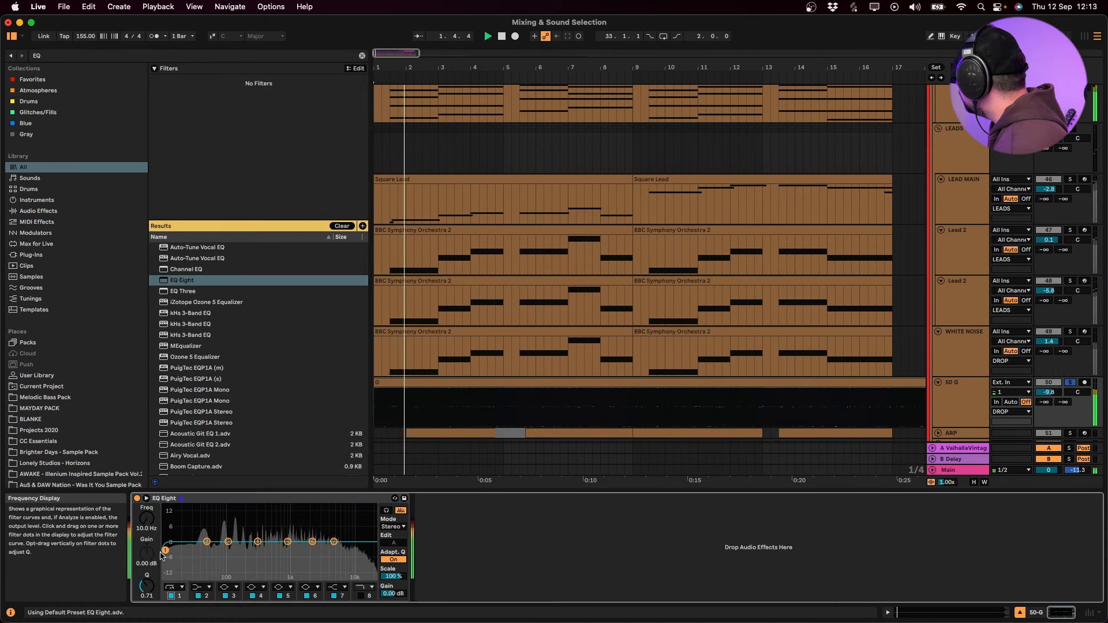
left_click_drag(167, 549, 266, 552)
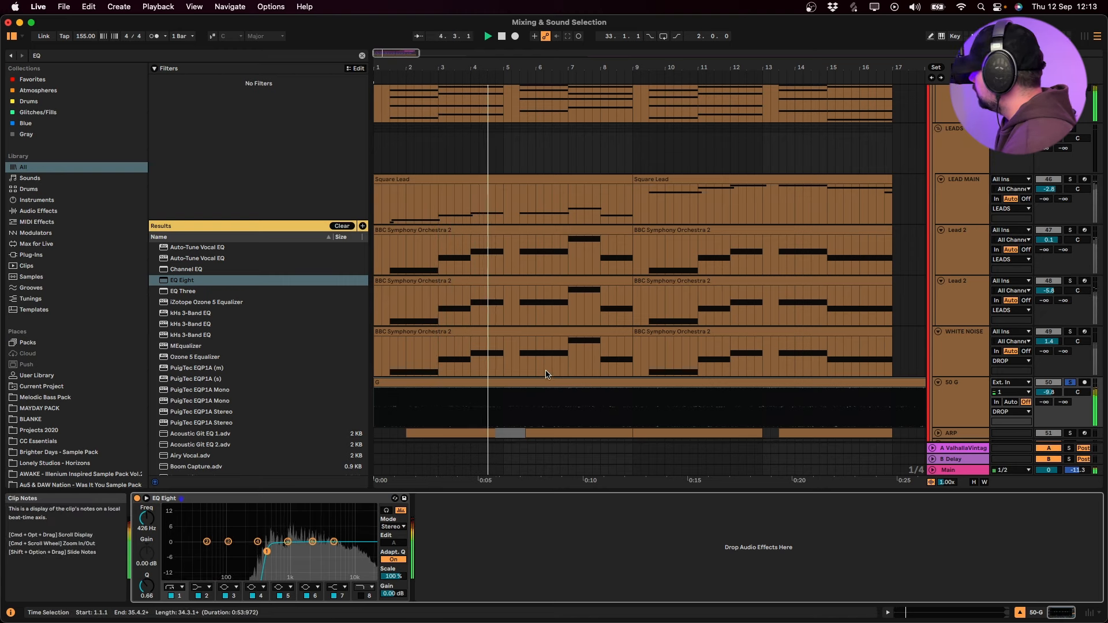
Play the G atmosphere with the CHORDS and BASS groups soloed and lower its track volume to -13.3 dB
left_click_drag(1049, 392, 1049, 382)
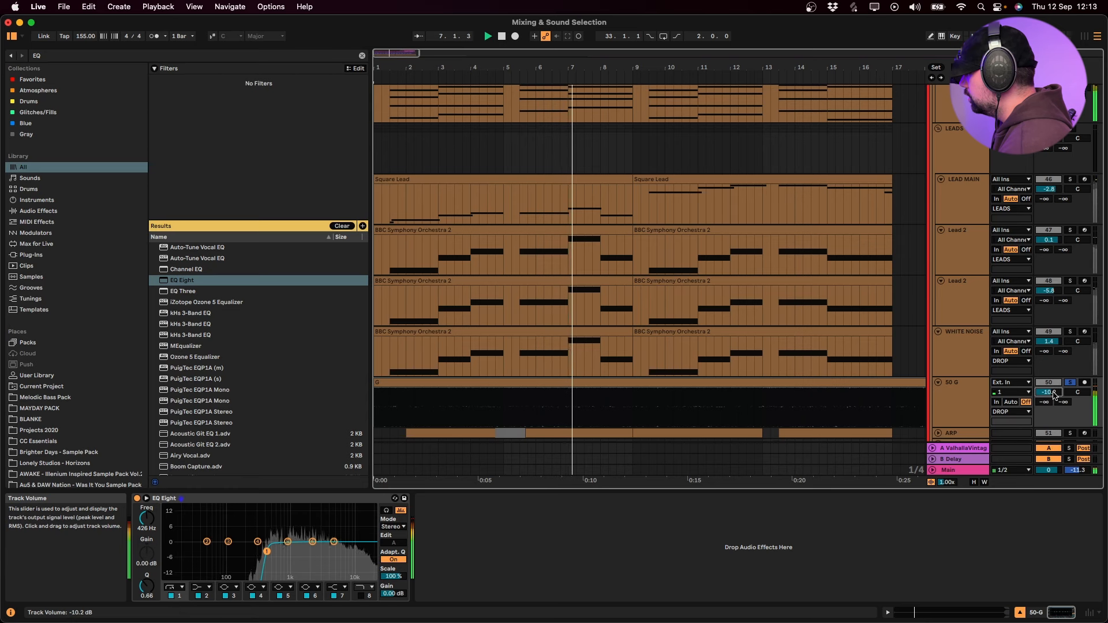
scroll(971, 140, "up", 15)
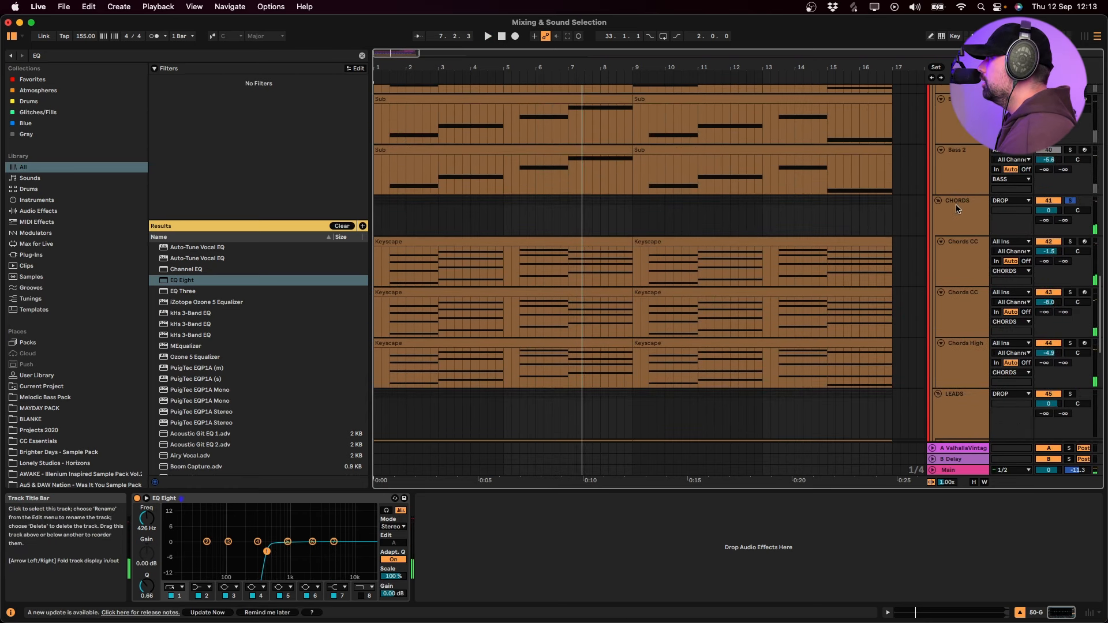
left_click(970, 95)
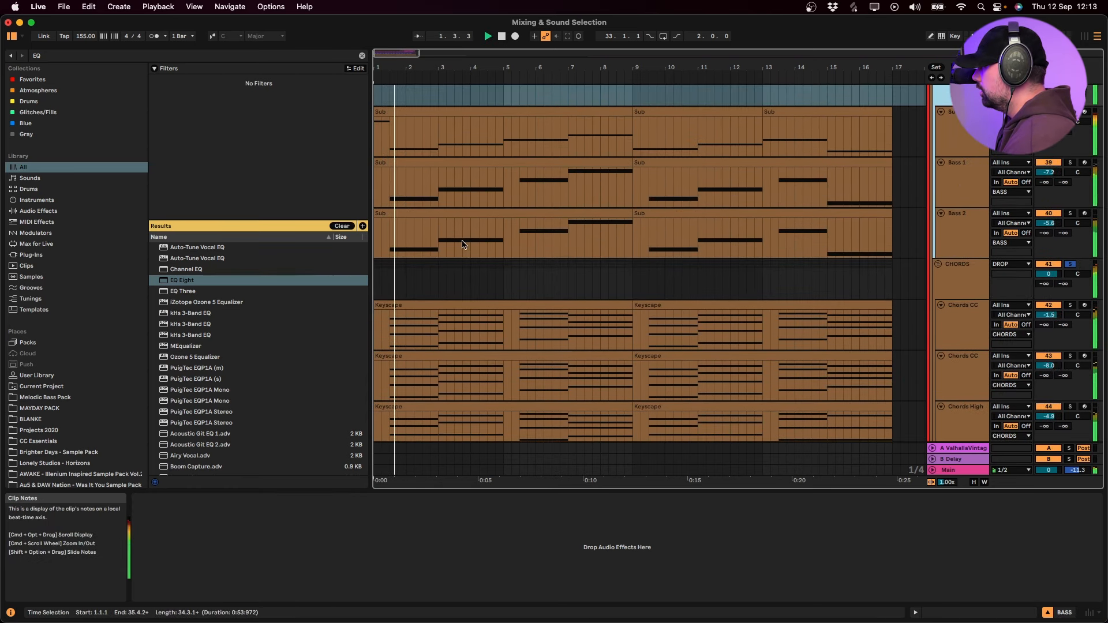
left_click(389, 242)
scroll(483, 289, "down", 15)
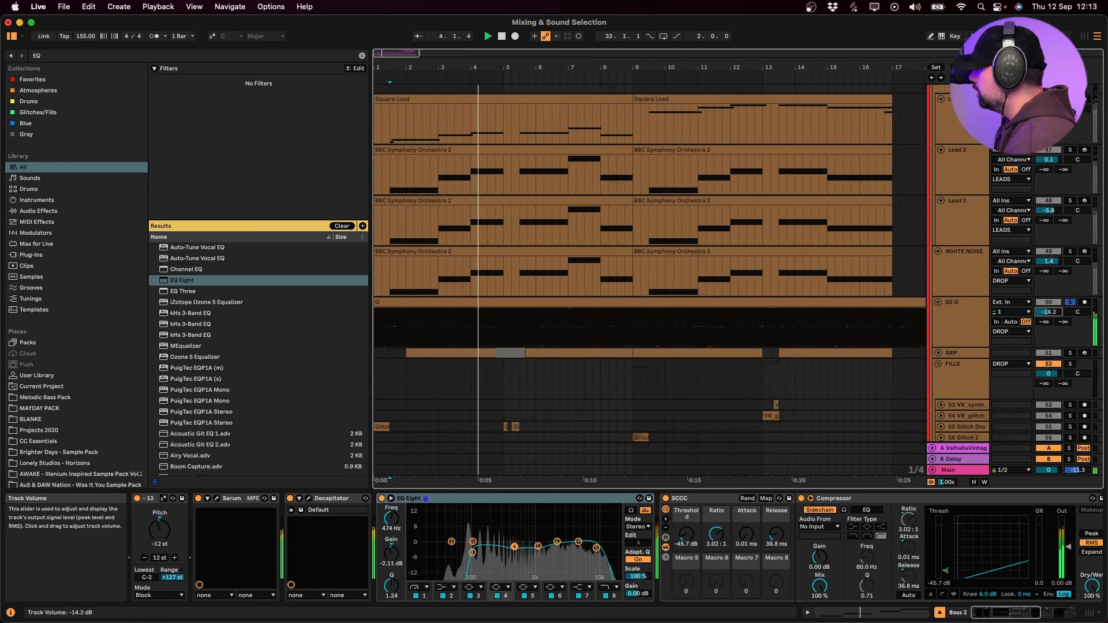
Split the G atmosphere clip at 1.3.1 and fade its half-bar opening segment during playback
left_click(391, 323)
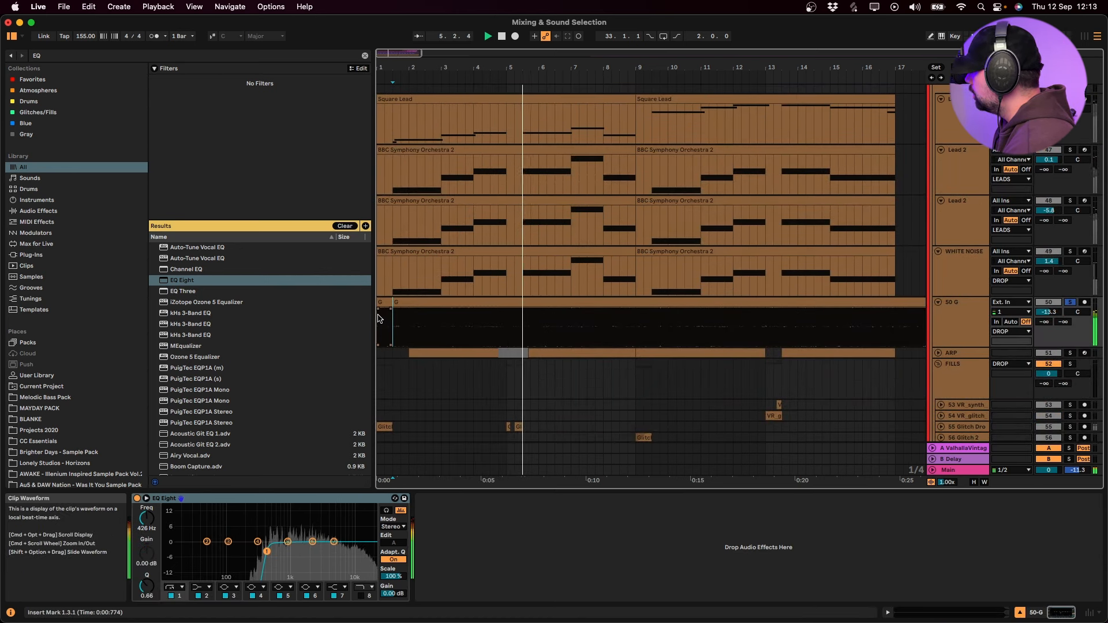
key("space")
left_click(388, 299)
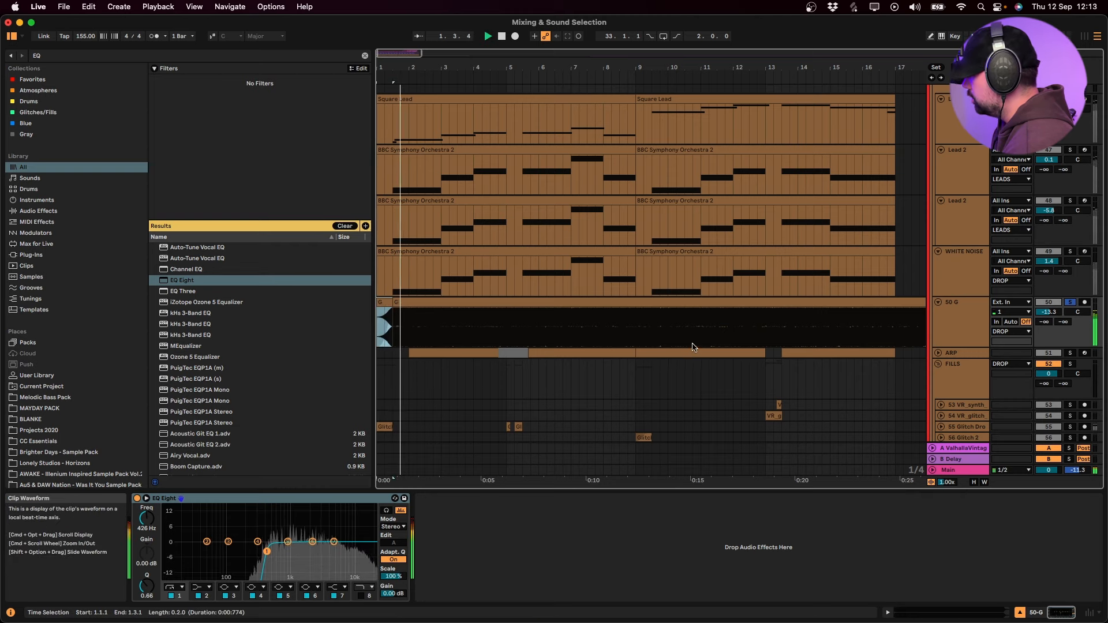
Repeat the first eight bars of the G atmosphere across bars 9 to 17 and play from bar 9
left_click(634, 330)
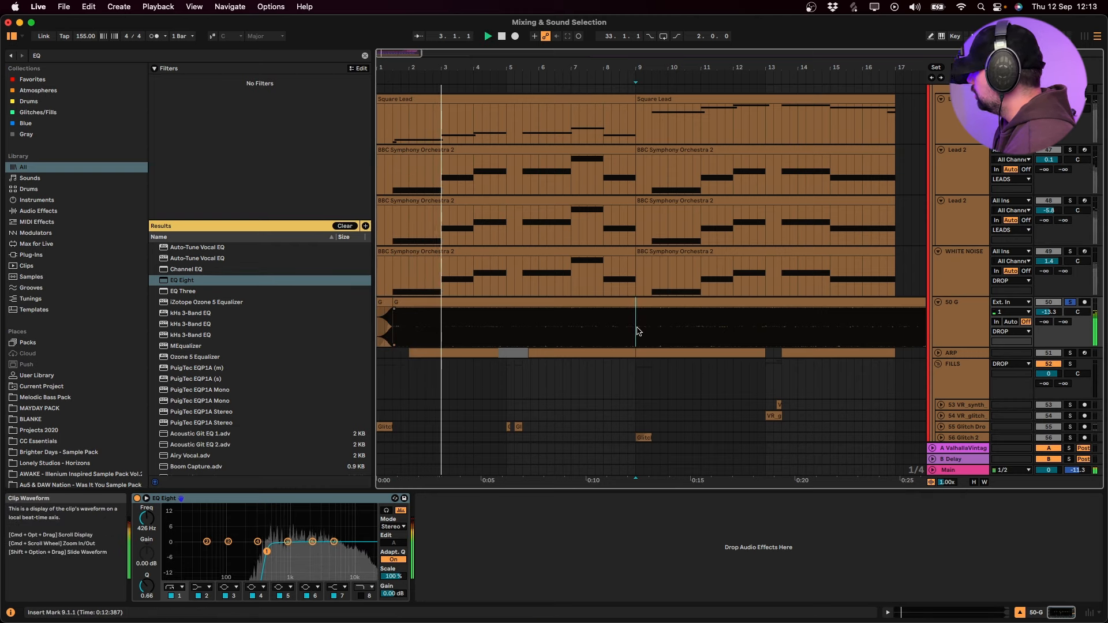
left_click(386, 302)
left_click(441, 303, "shift")
key("super+d")
key("super+z")
scroll(454, 357, "left", 5)
scroll(454, 359, "left", 5)
key("space")
scroll(486, 363, "down", 10)
scroll(453, 361, "left", 5)
key("super+z")
key("super+z")
key("super+z")
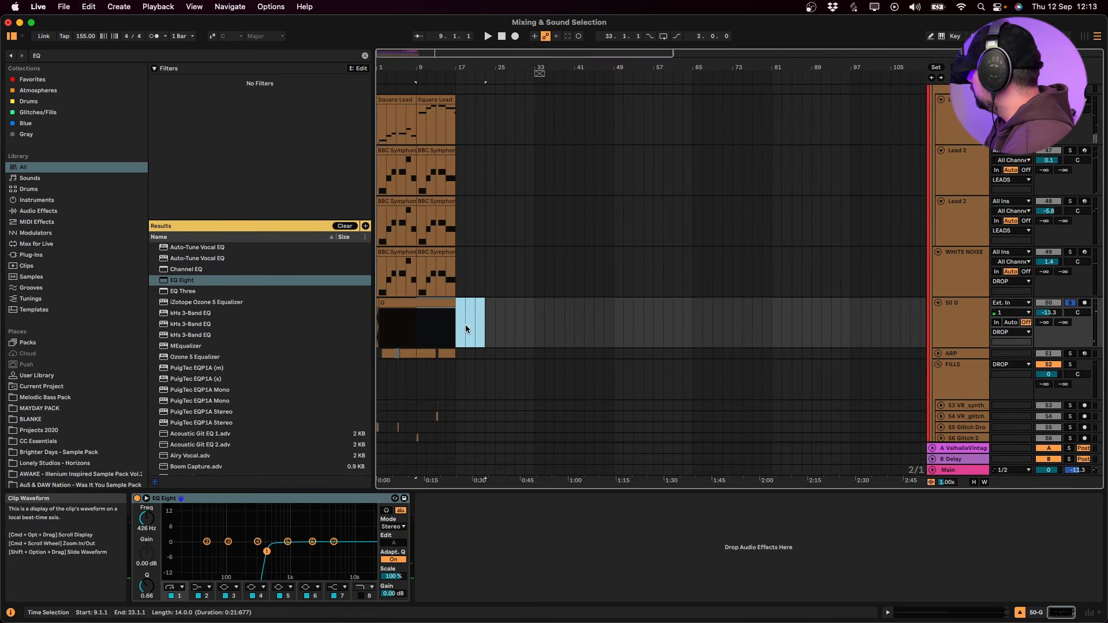
key("super+z")
key("space")
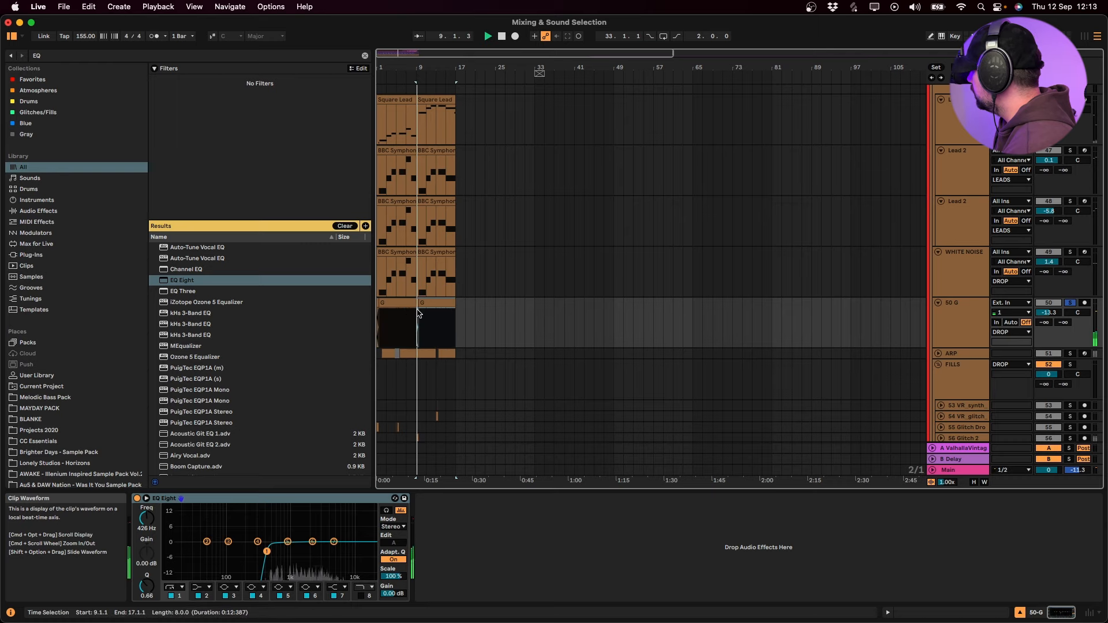
Listen to the repeated G atmosphere together with the chords and bass past bar 9
left_click(664, 312)
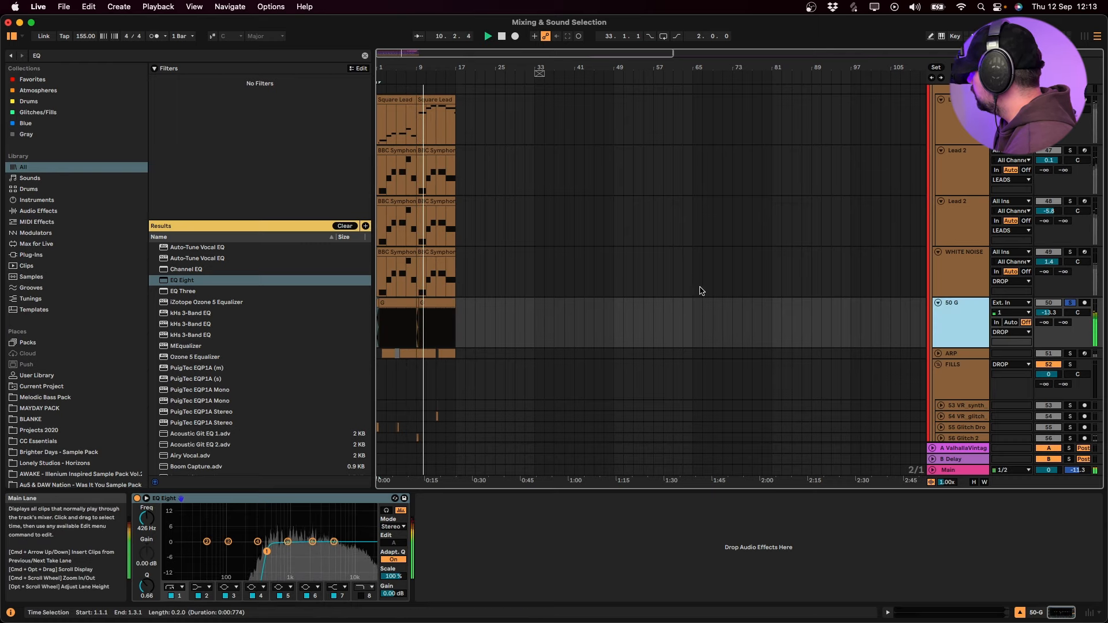
scroll(559, 350, "up", 5)
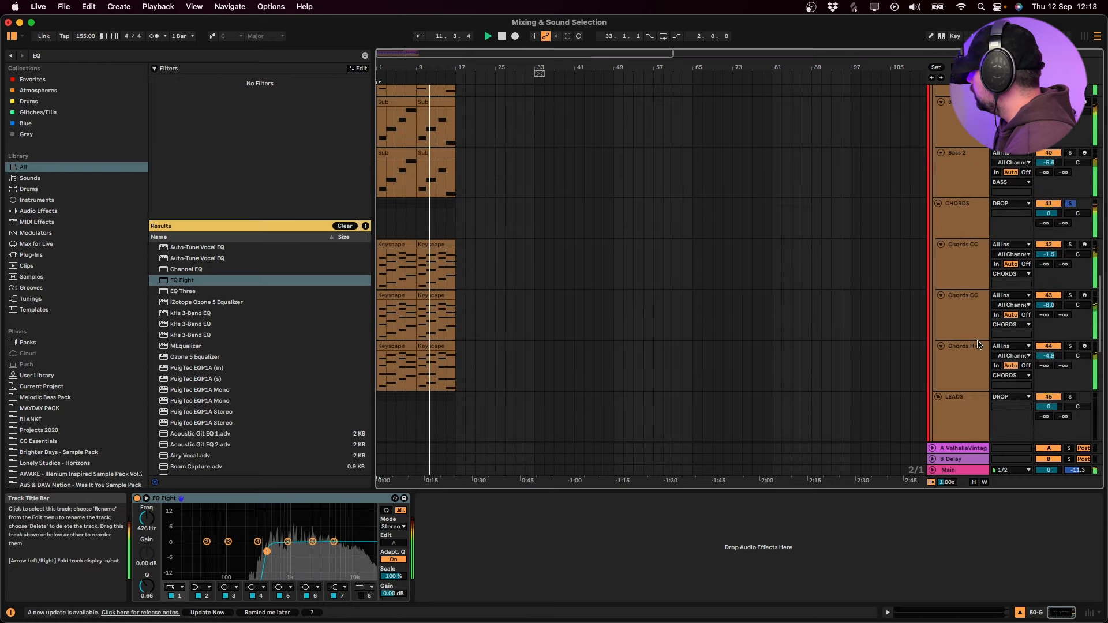
scroll(559, 350, "down", 6)
key("space")
Select all four G atmosphere clips, transpose them to -1 semitone and raise their gain to 10.2 dB
left_click(386, 254)
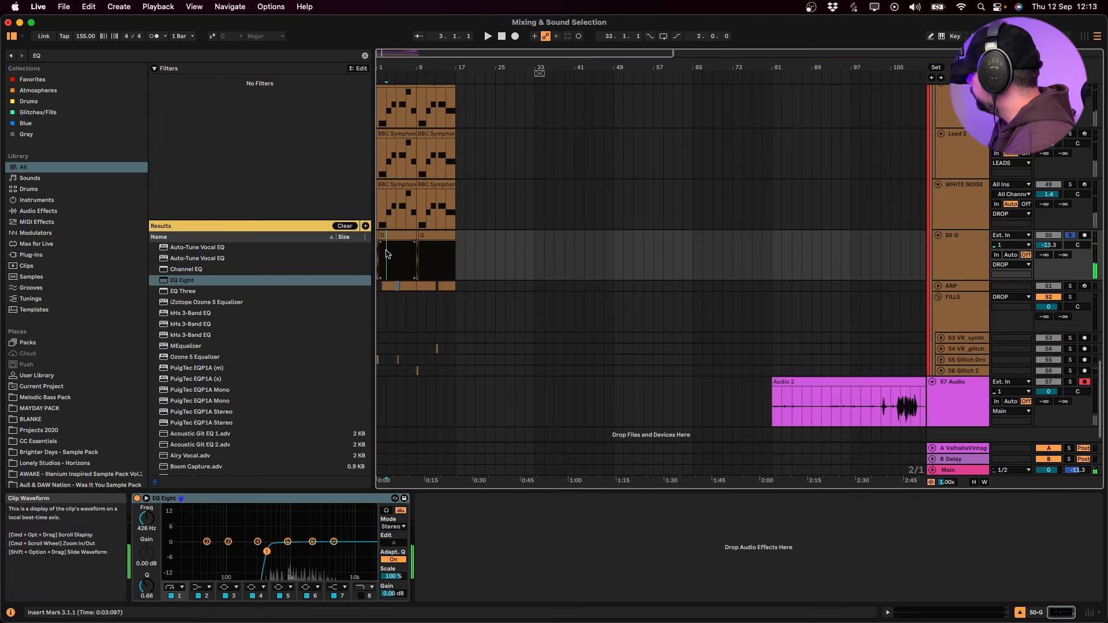
scroll(589, 267, "up", 5)
left_click_drag(569, 268, 531, 269)
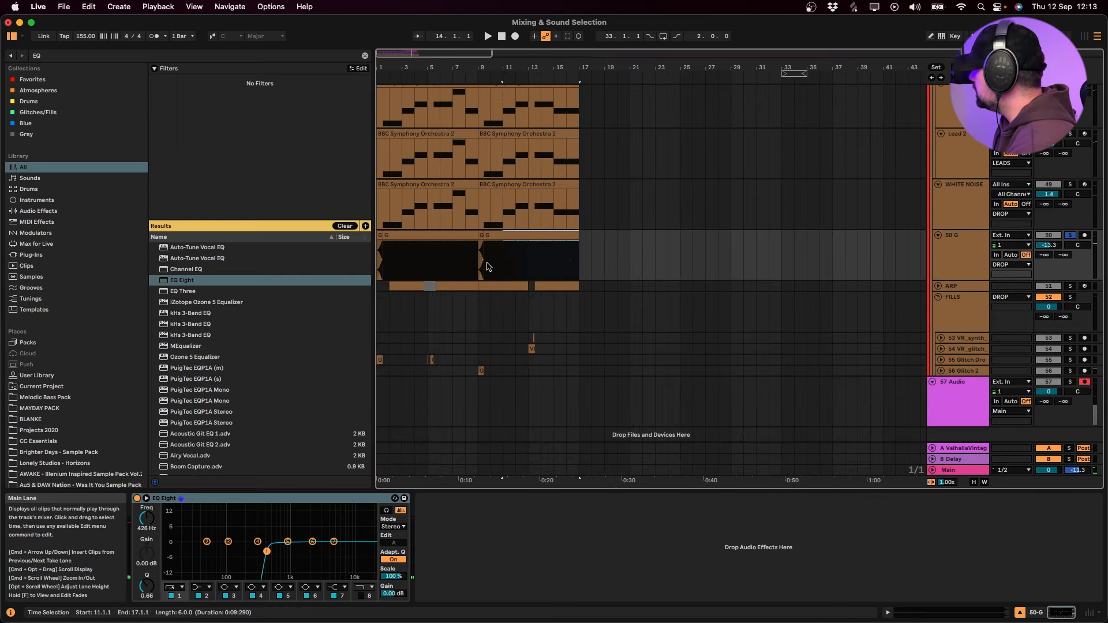
key("shift+Tab")
left_click(206, 272)
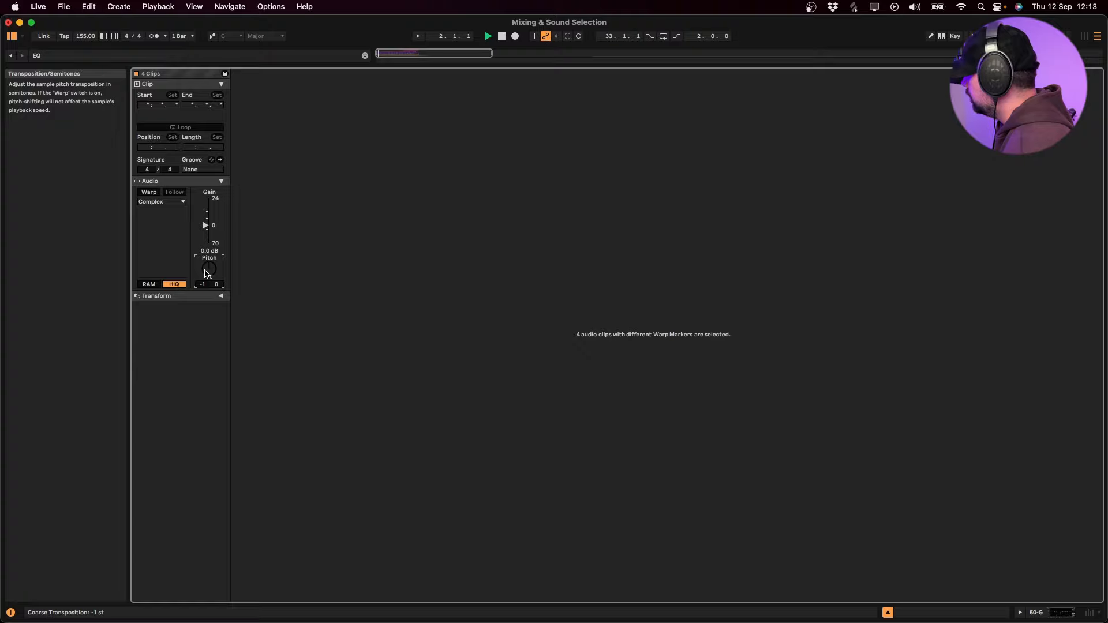
left_click_drag(205, 225, 205, 214)
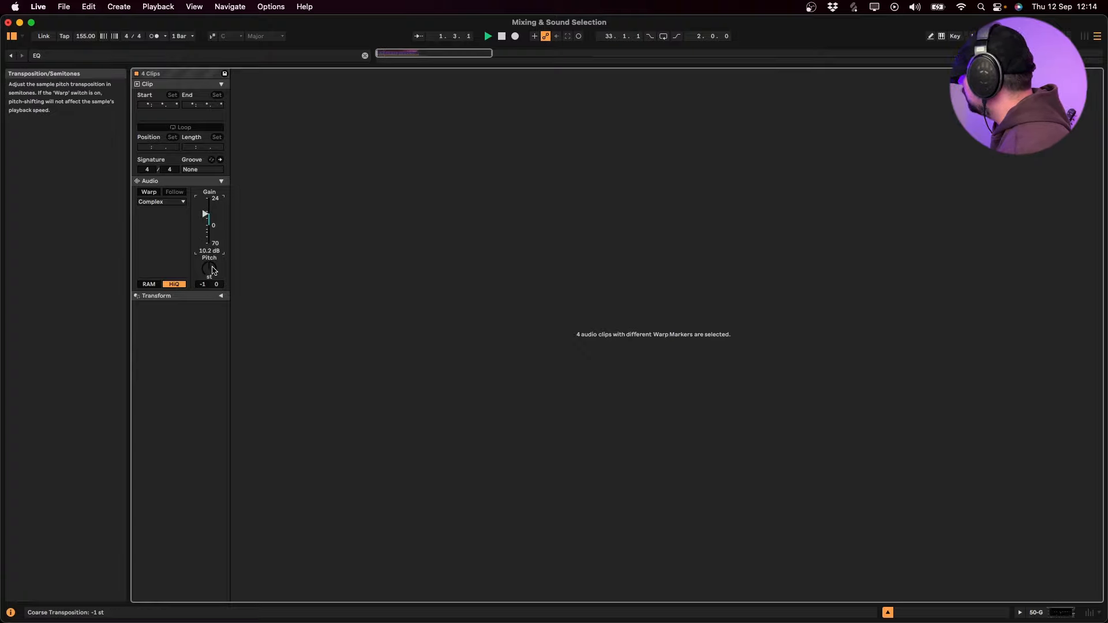
Try transposing the four G clips down to -3 and further to -8 semitones during playback
left_click(213, 269)
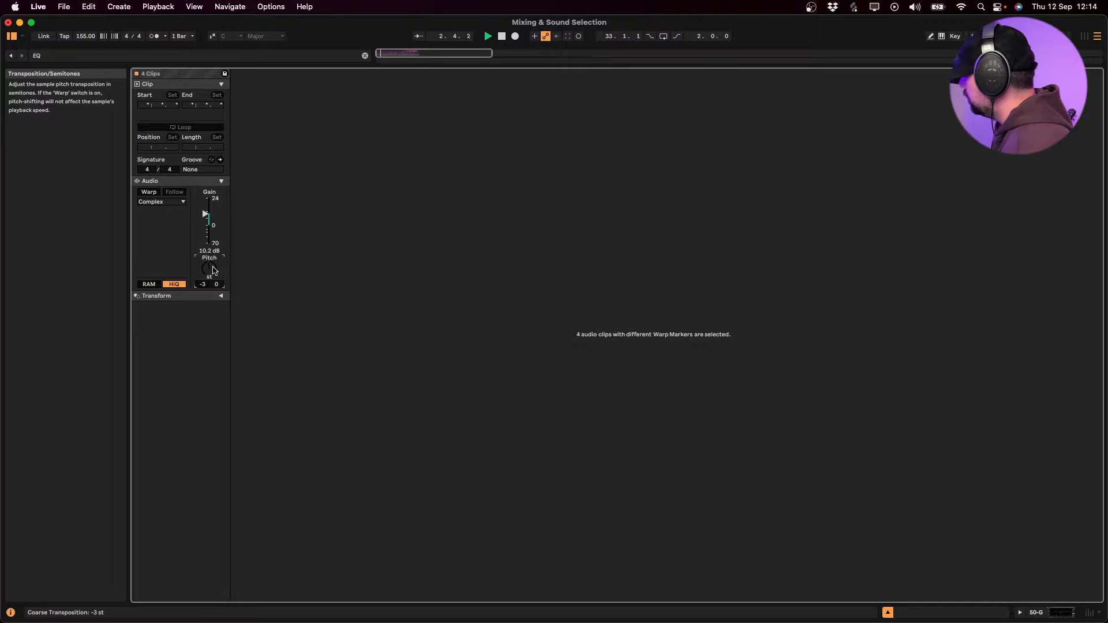
key("Down")
key("space")
key("space")
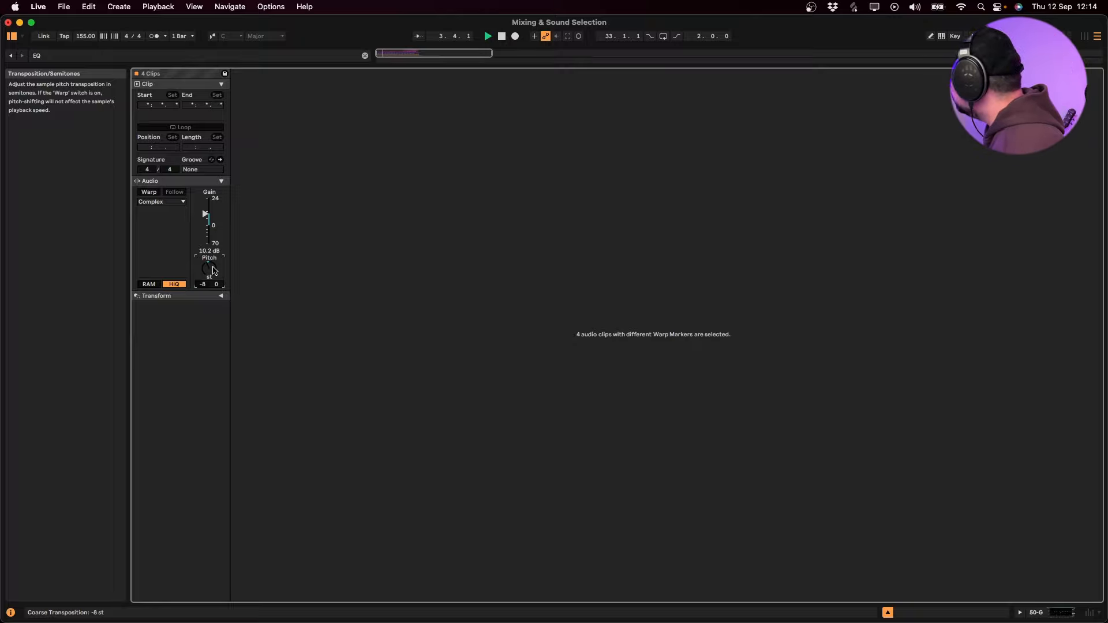
Transpose the four G clips to +4 semitones and stop playback
key("Up")
key("Up")
key("Up")
key("Up")
key("Up")
key("Up")
key("Up")
key("Up")
key("Up")
key("Up")
key("Up")
key("Up")
key("space")
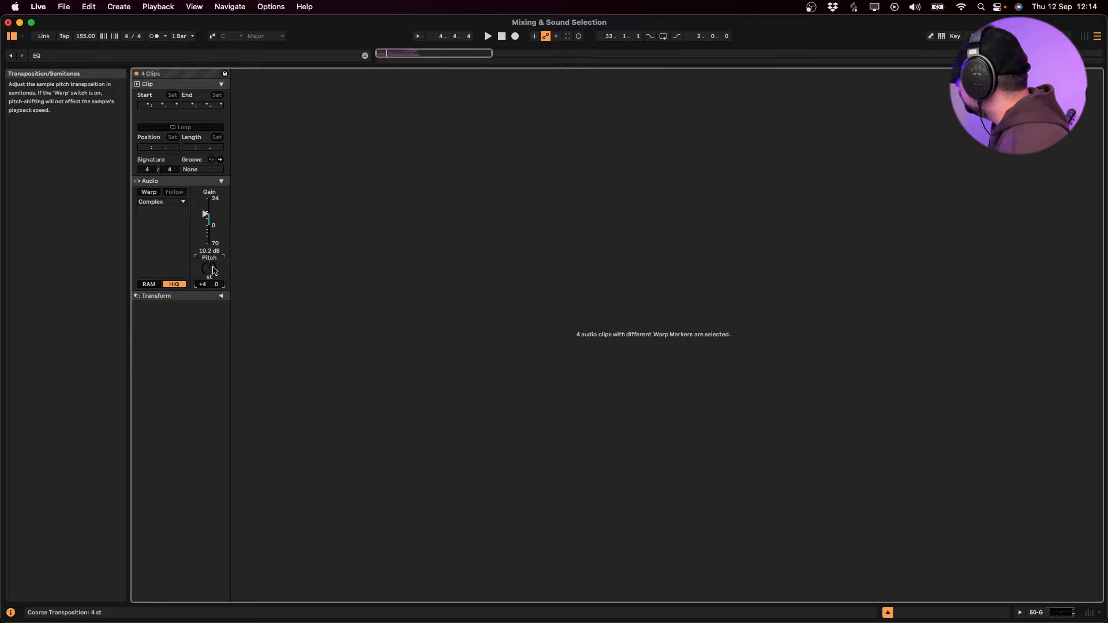